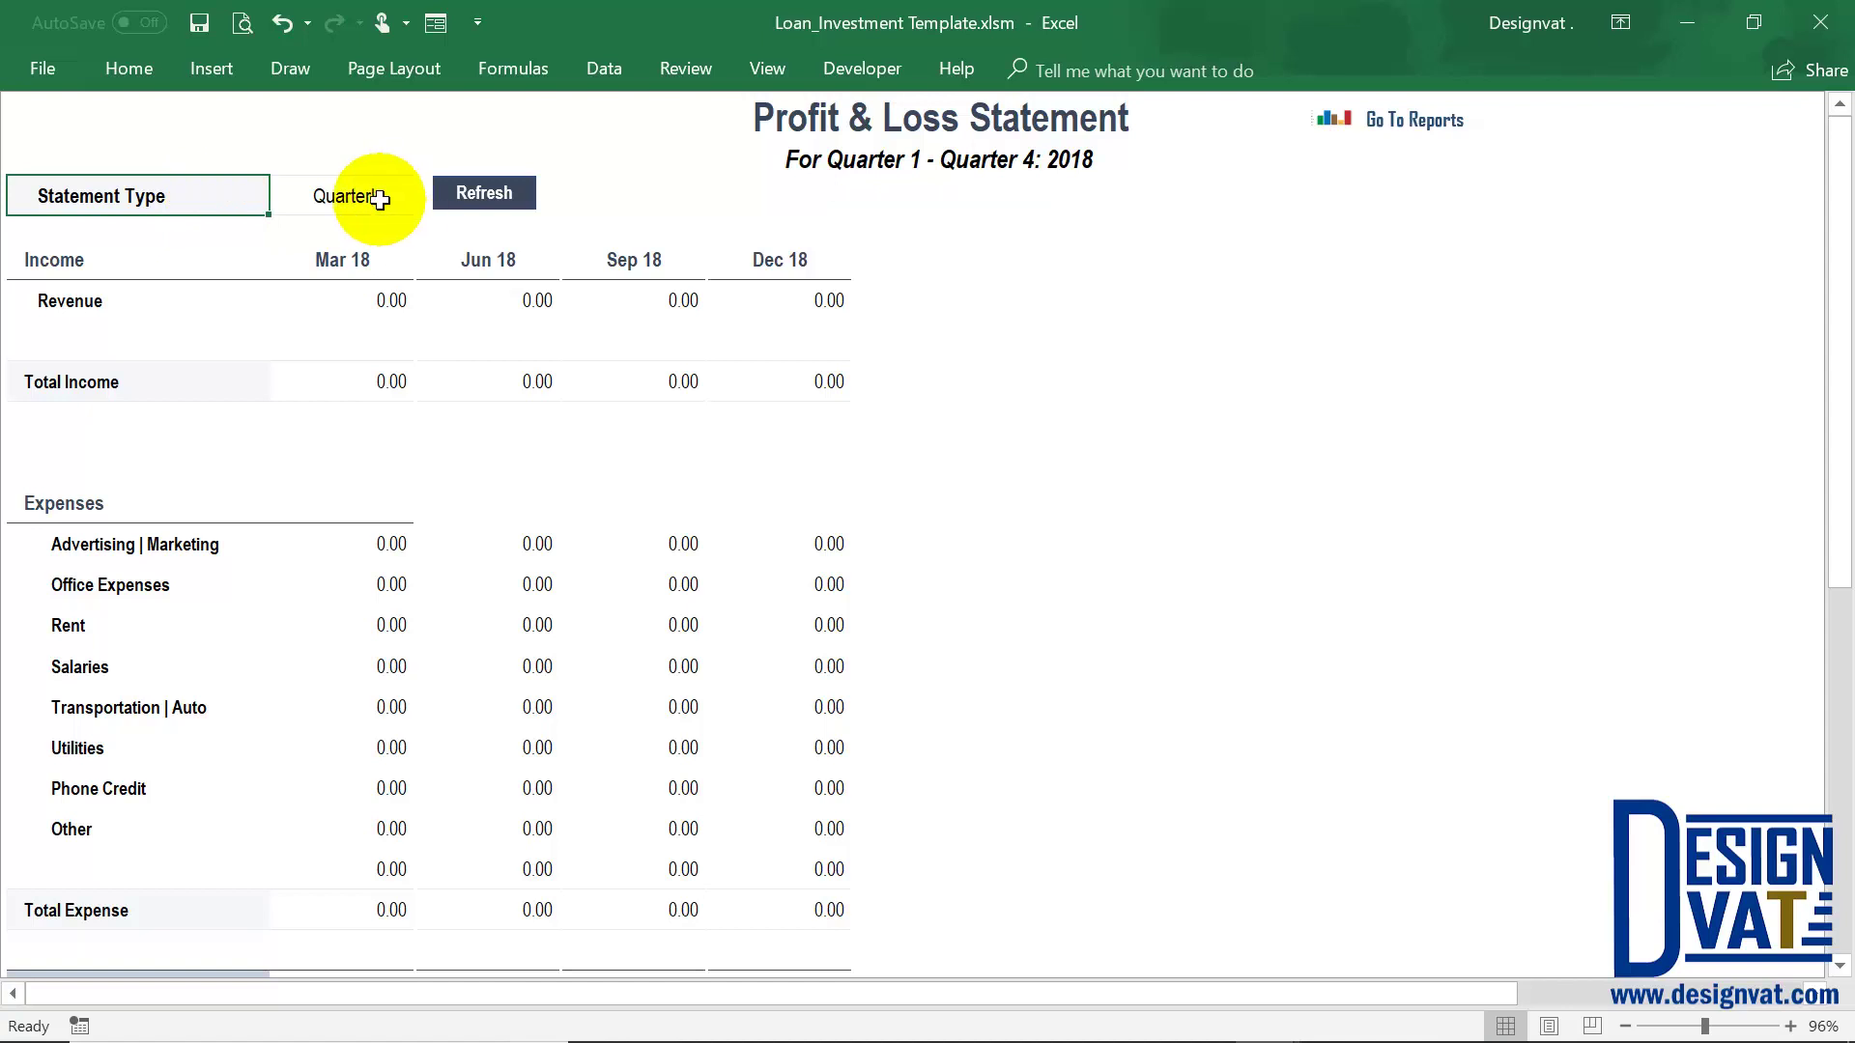
Try the Monthly statement type, then Quarterly, in the Statement Type dropdown
left_click(369, 196)
left_click(427, 203)
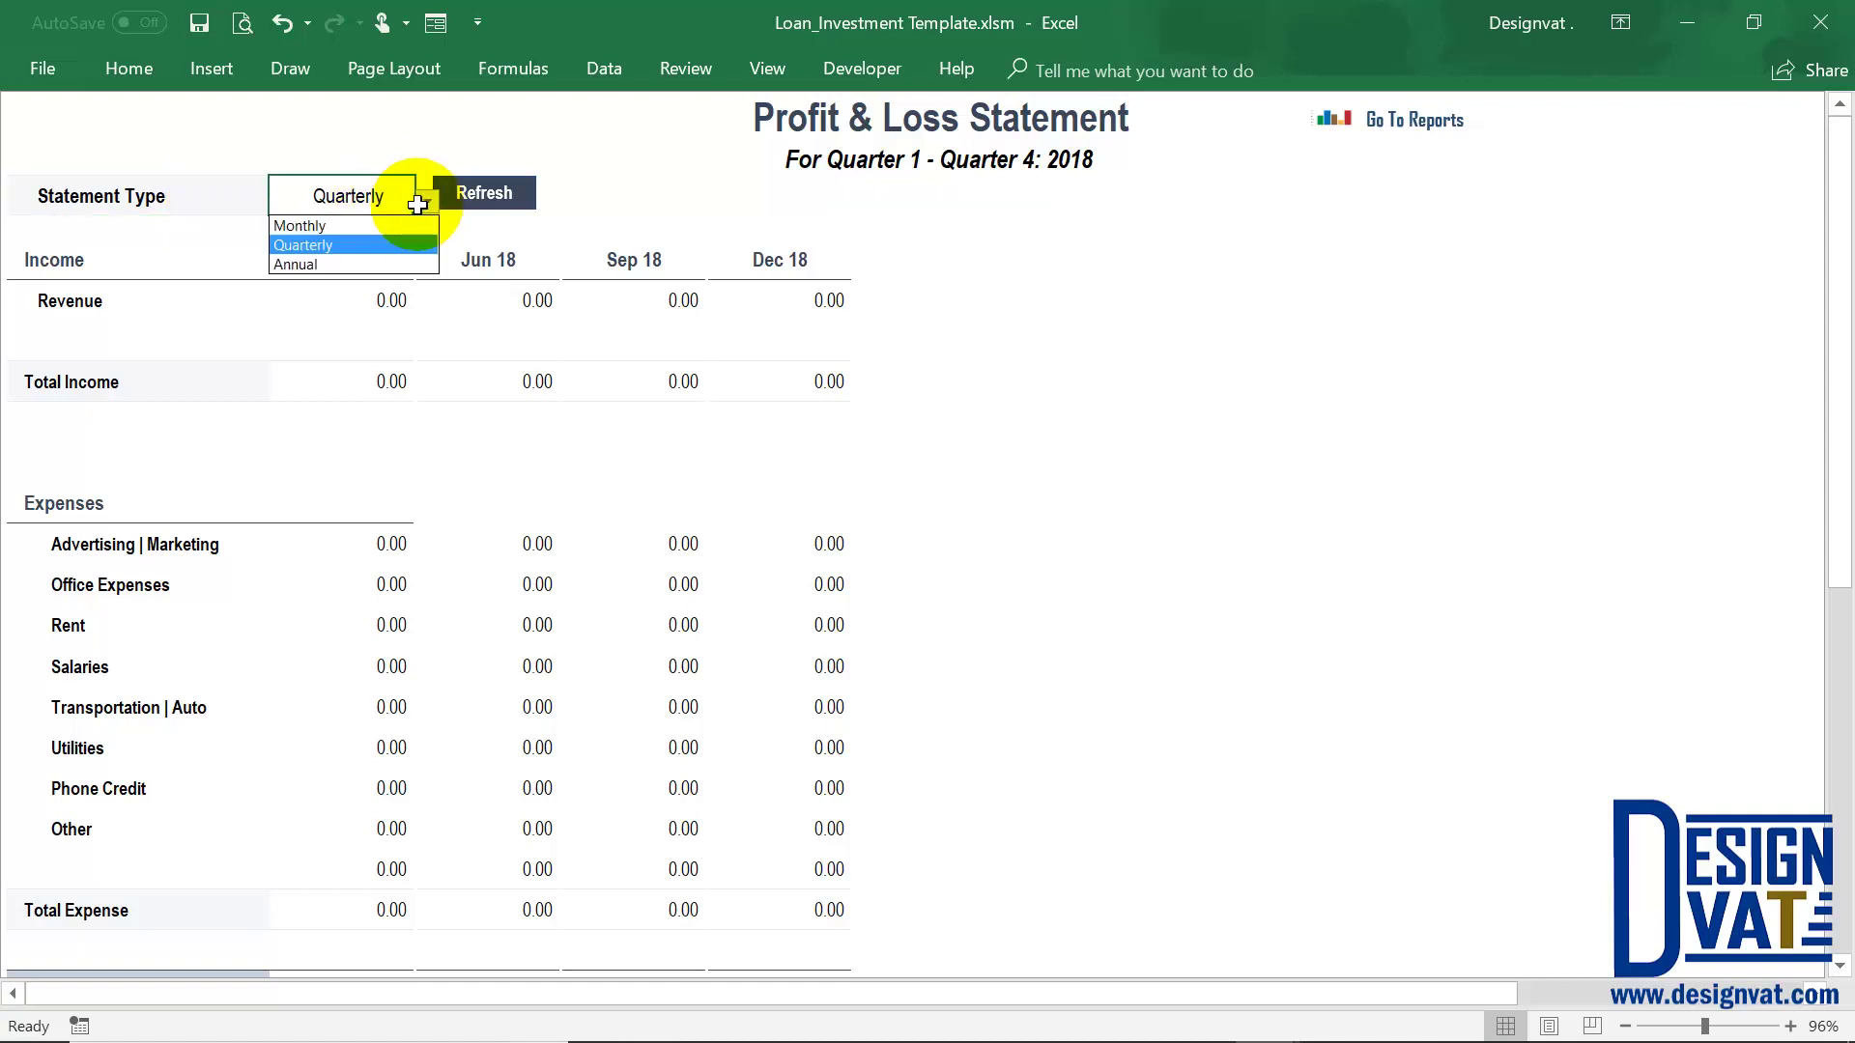
left_click(334, 227)
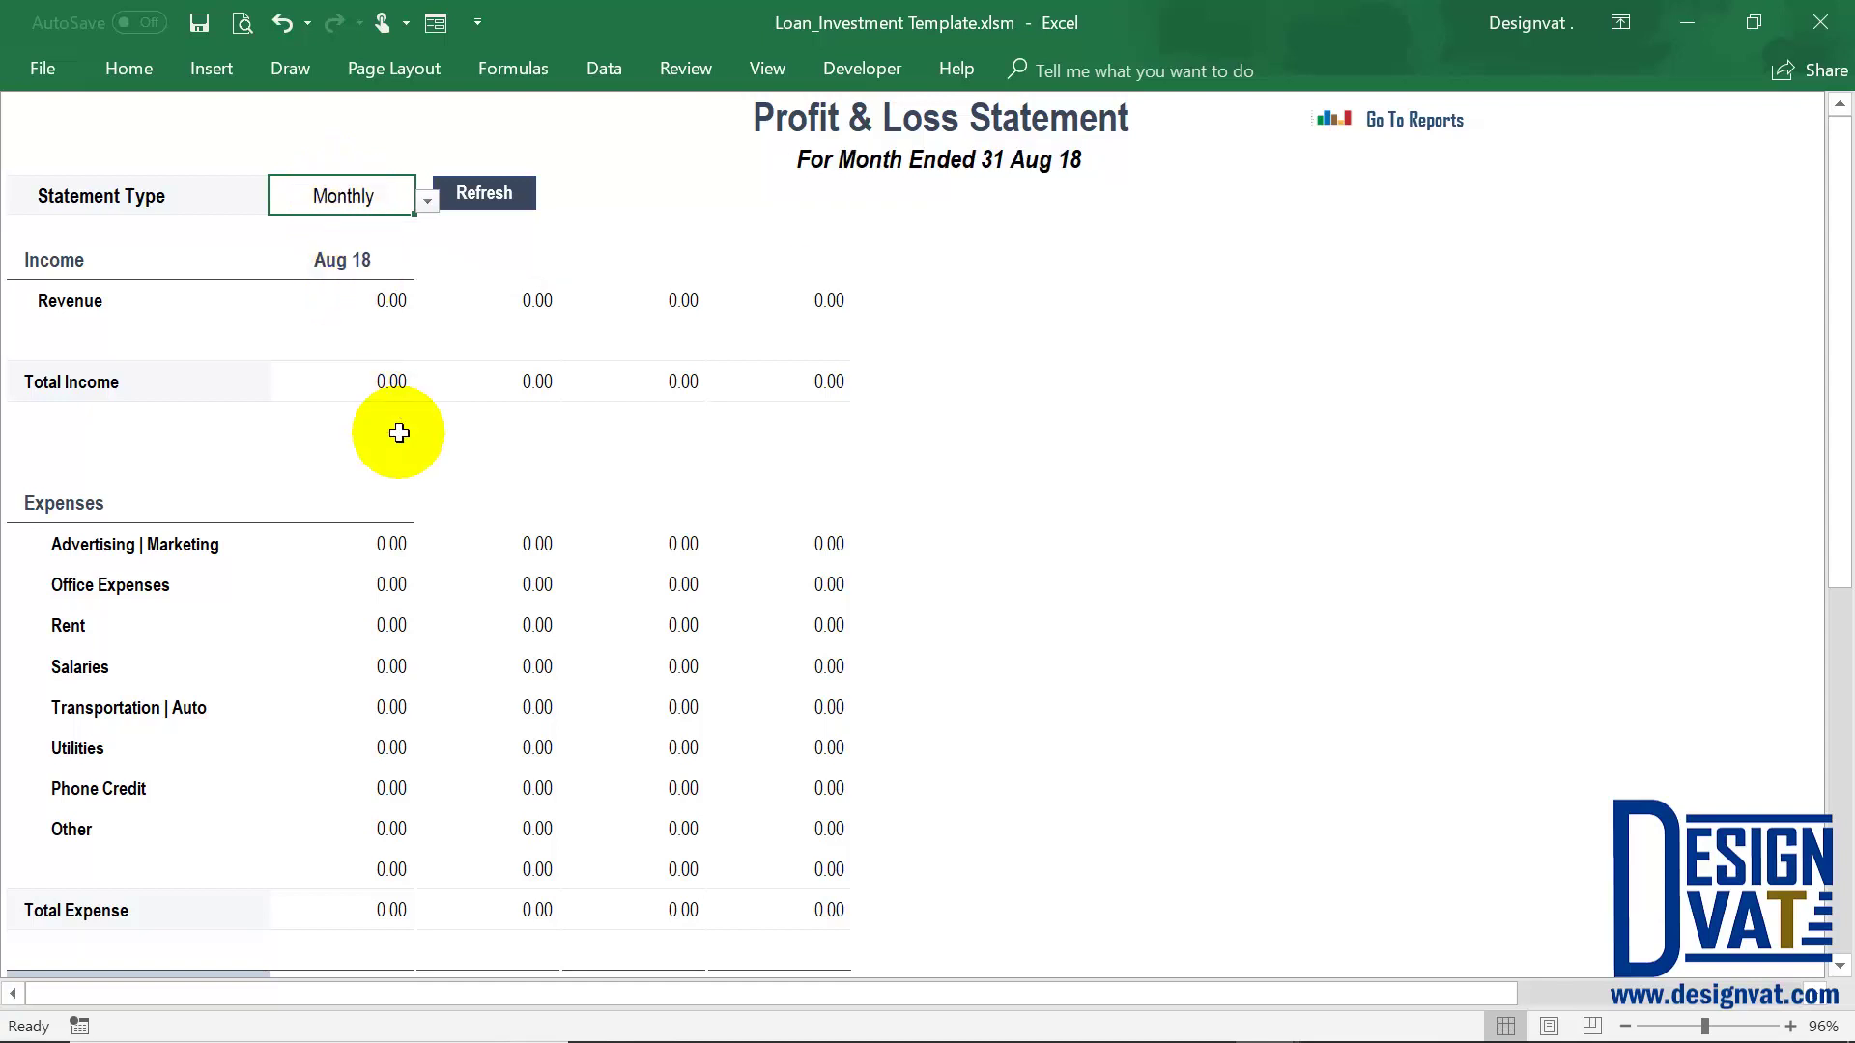
key("Down")
key("Down")
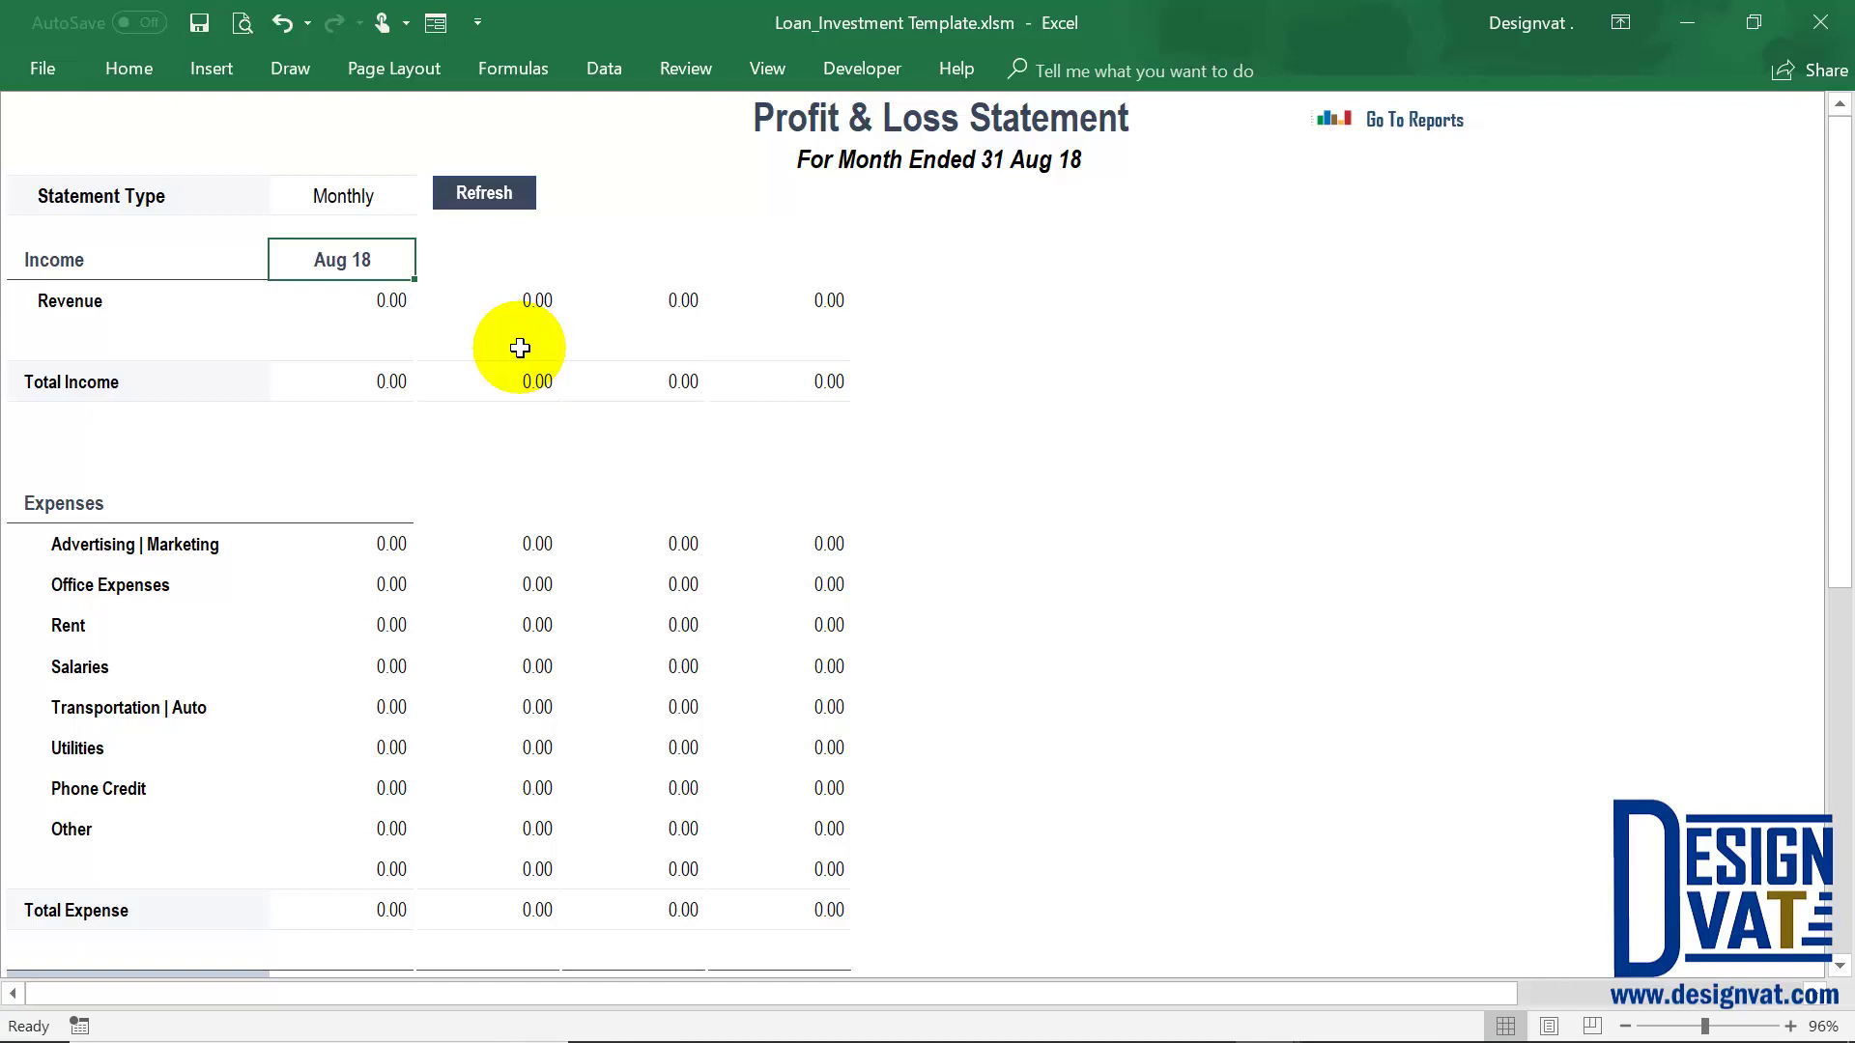
left_click(364, 188)
left_click(426, 200)
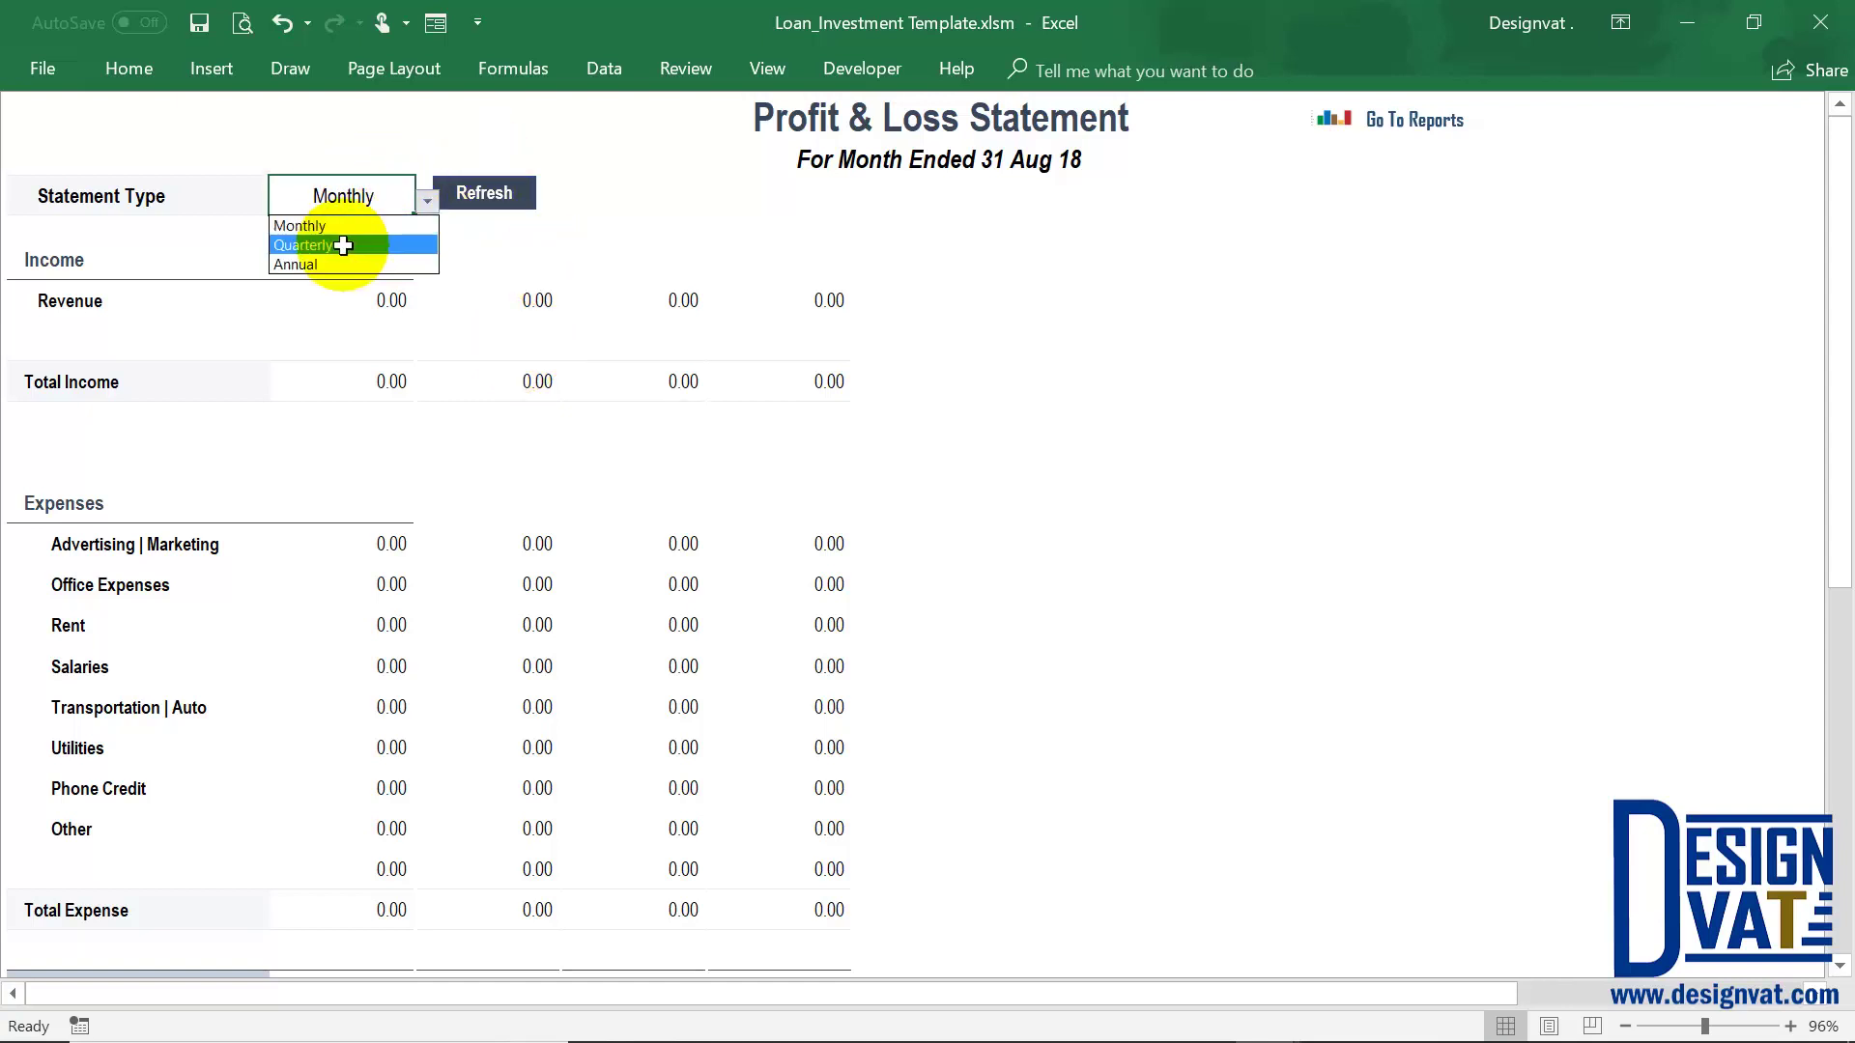
left_click(348, 245)
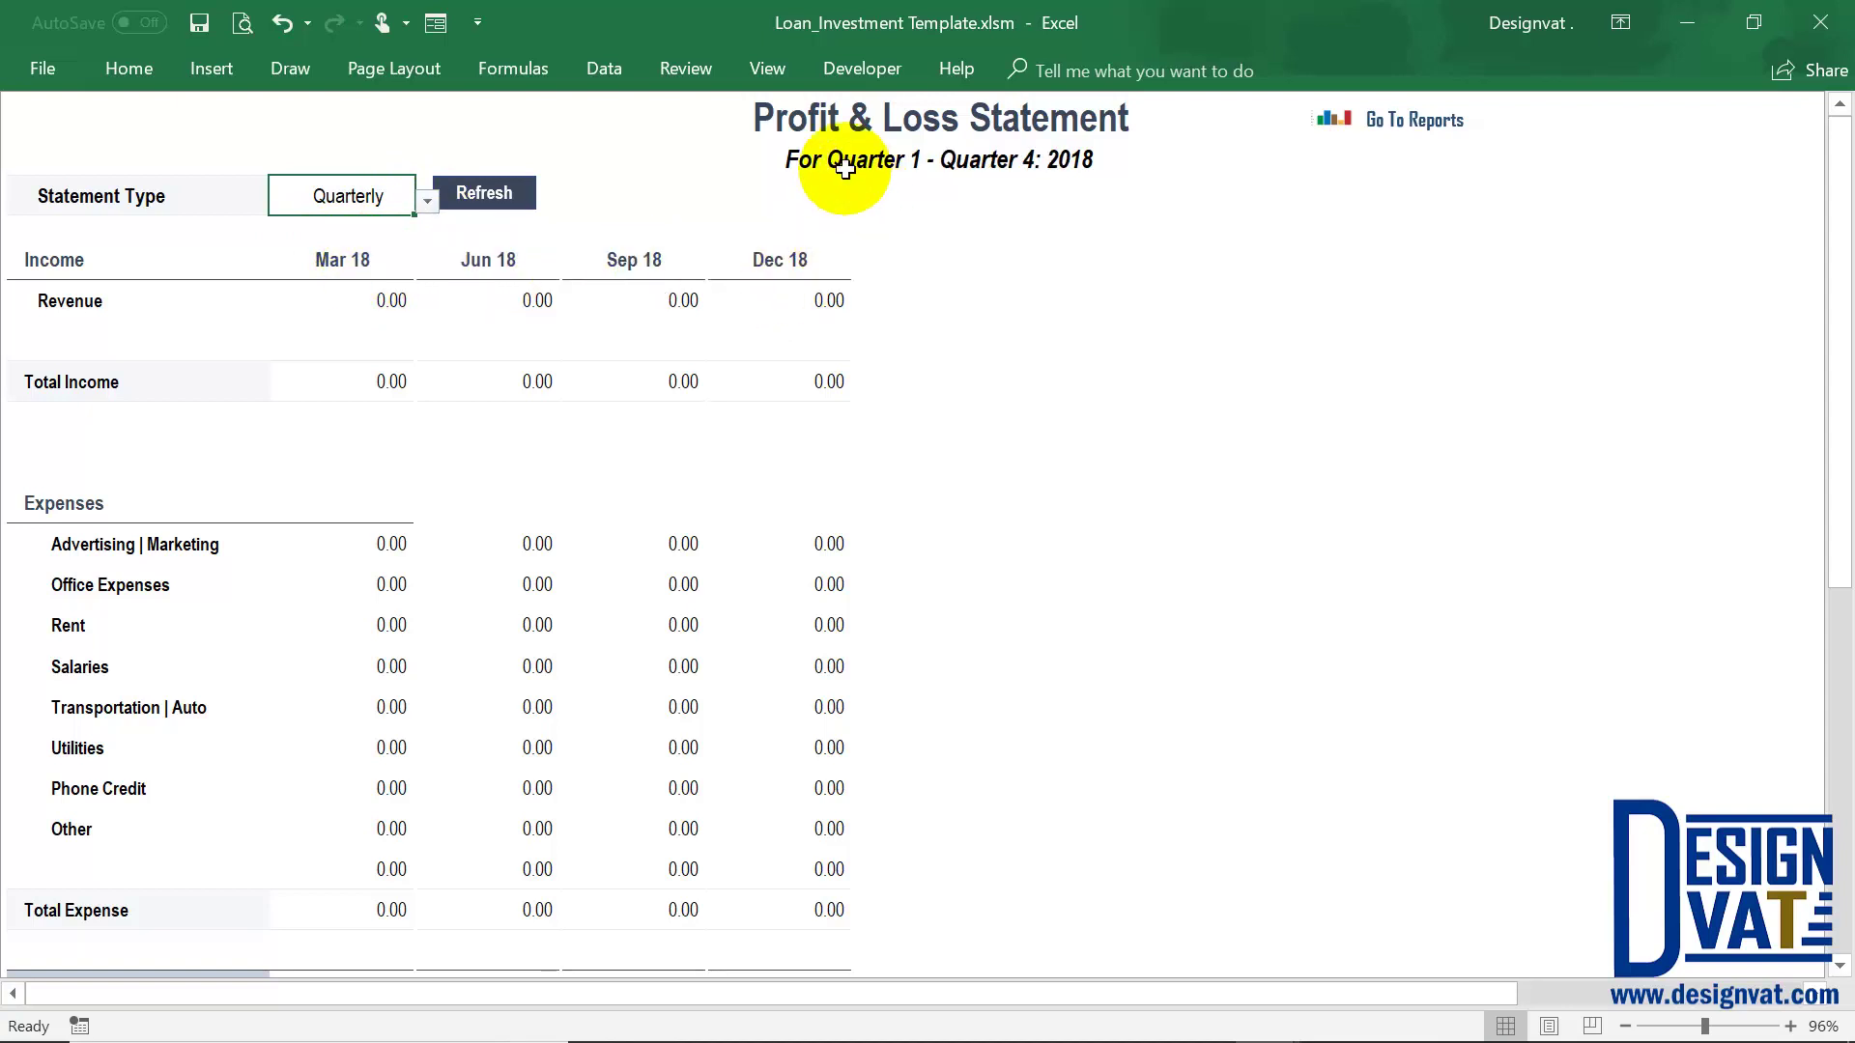
key("Down")
key("Down")
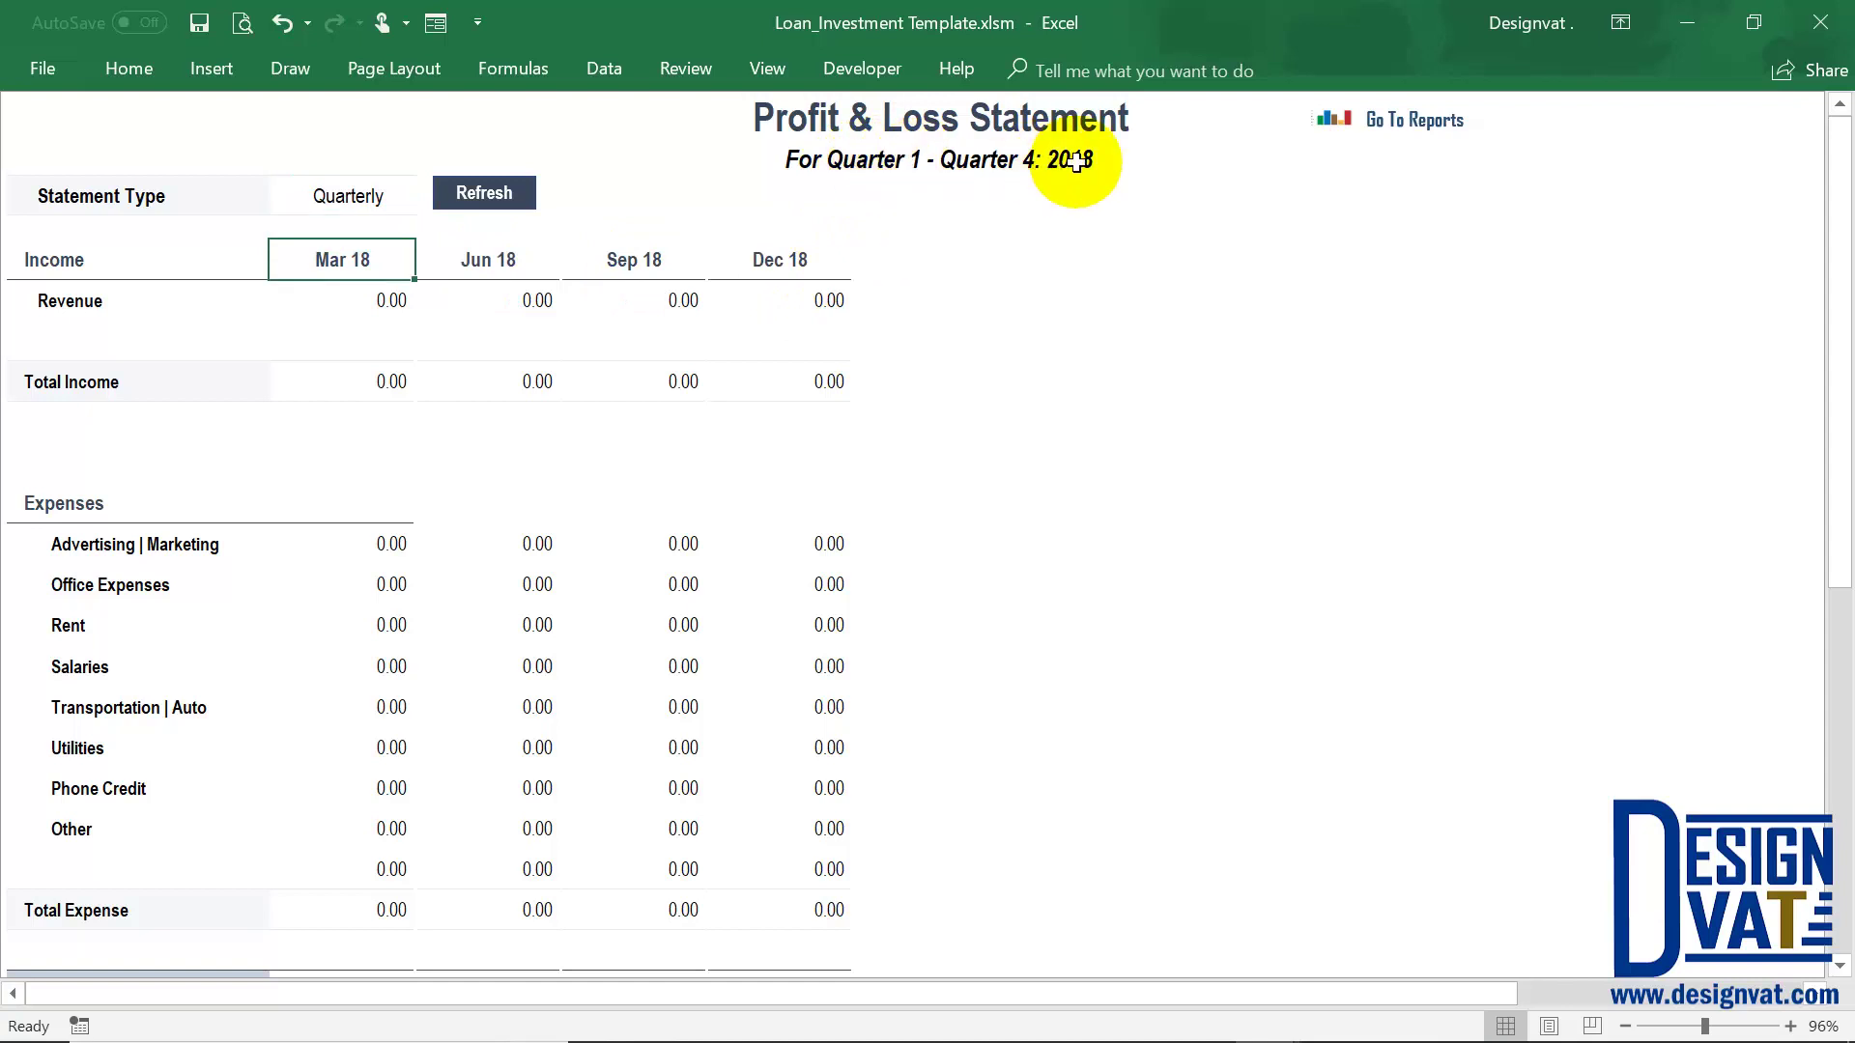
Set the statement type to Annual and look over the Revenue and January advertising rows
left_click(344, 200)
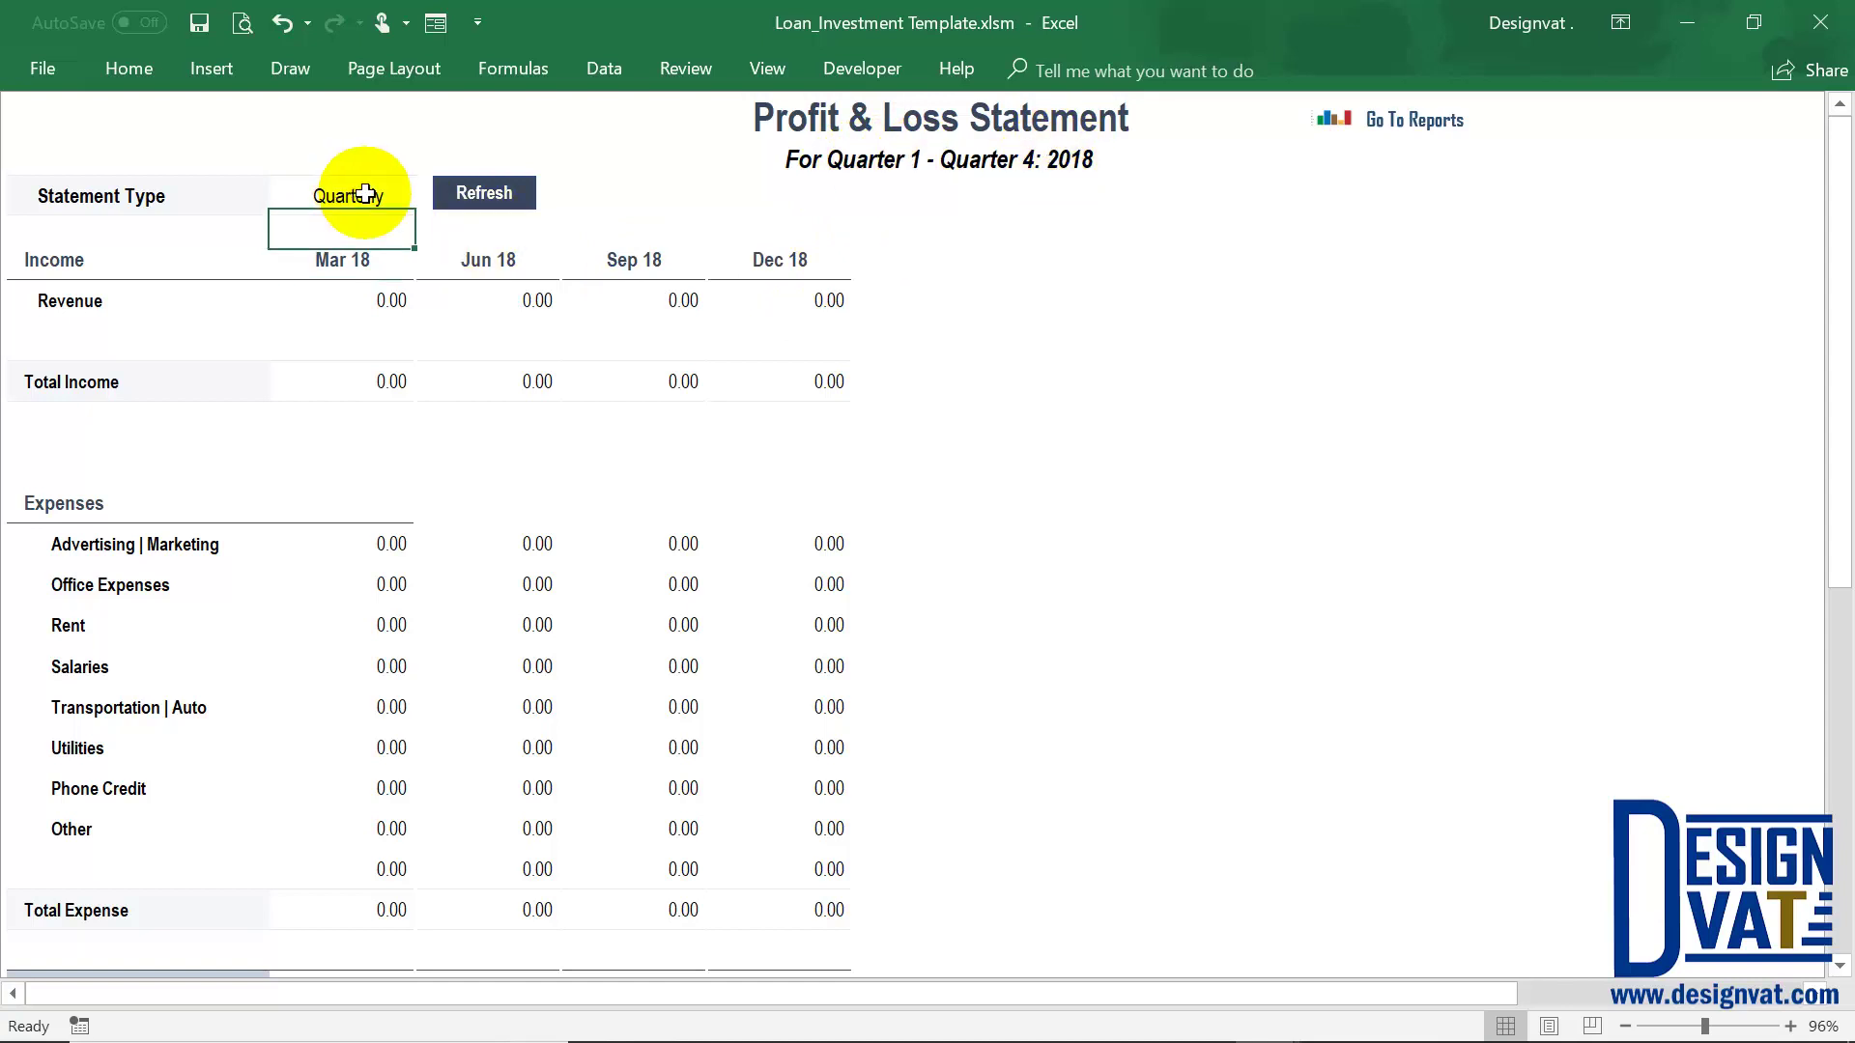
left_click(428, 220)
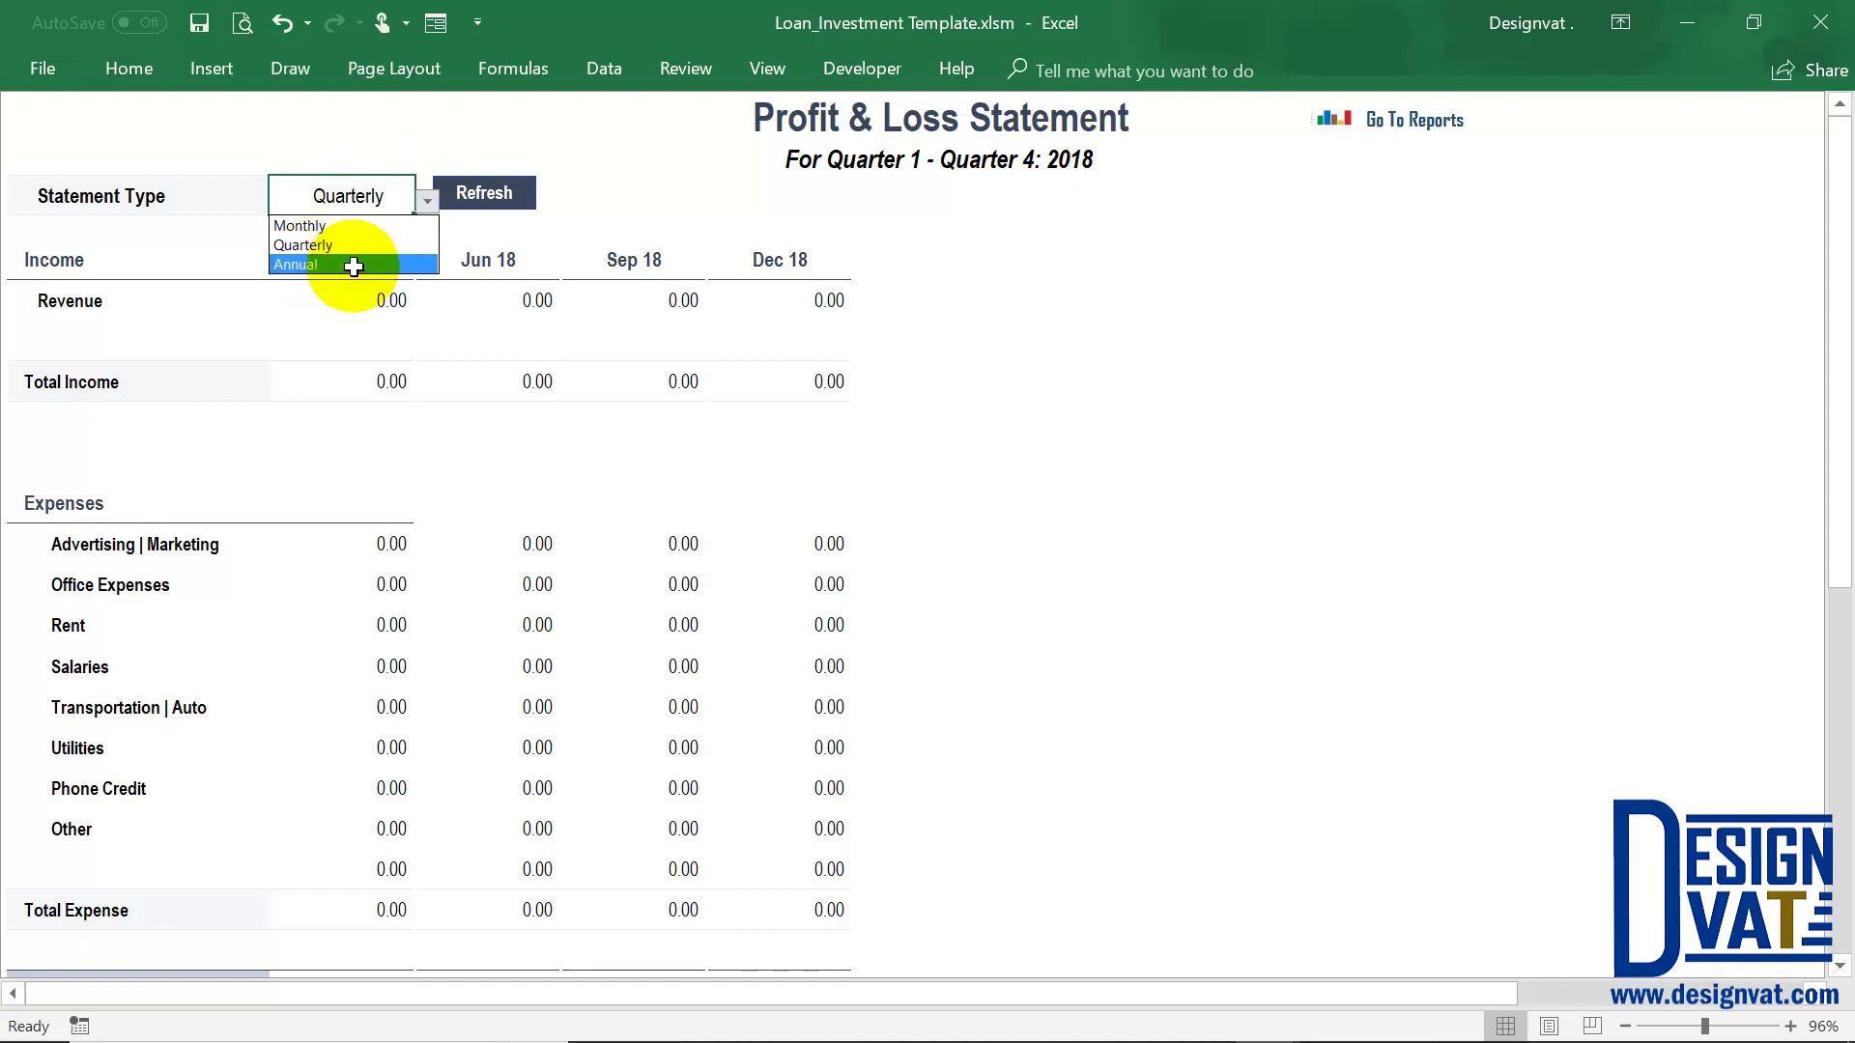
left_click(350, 265)
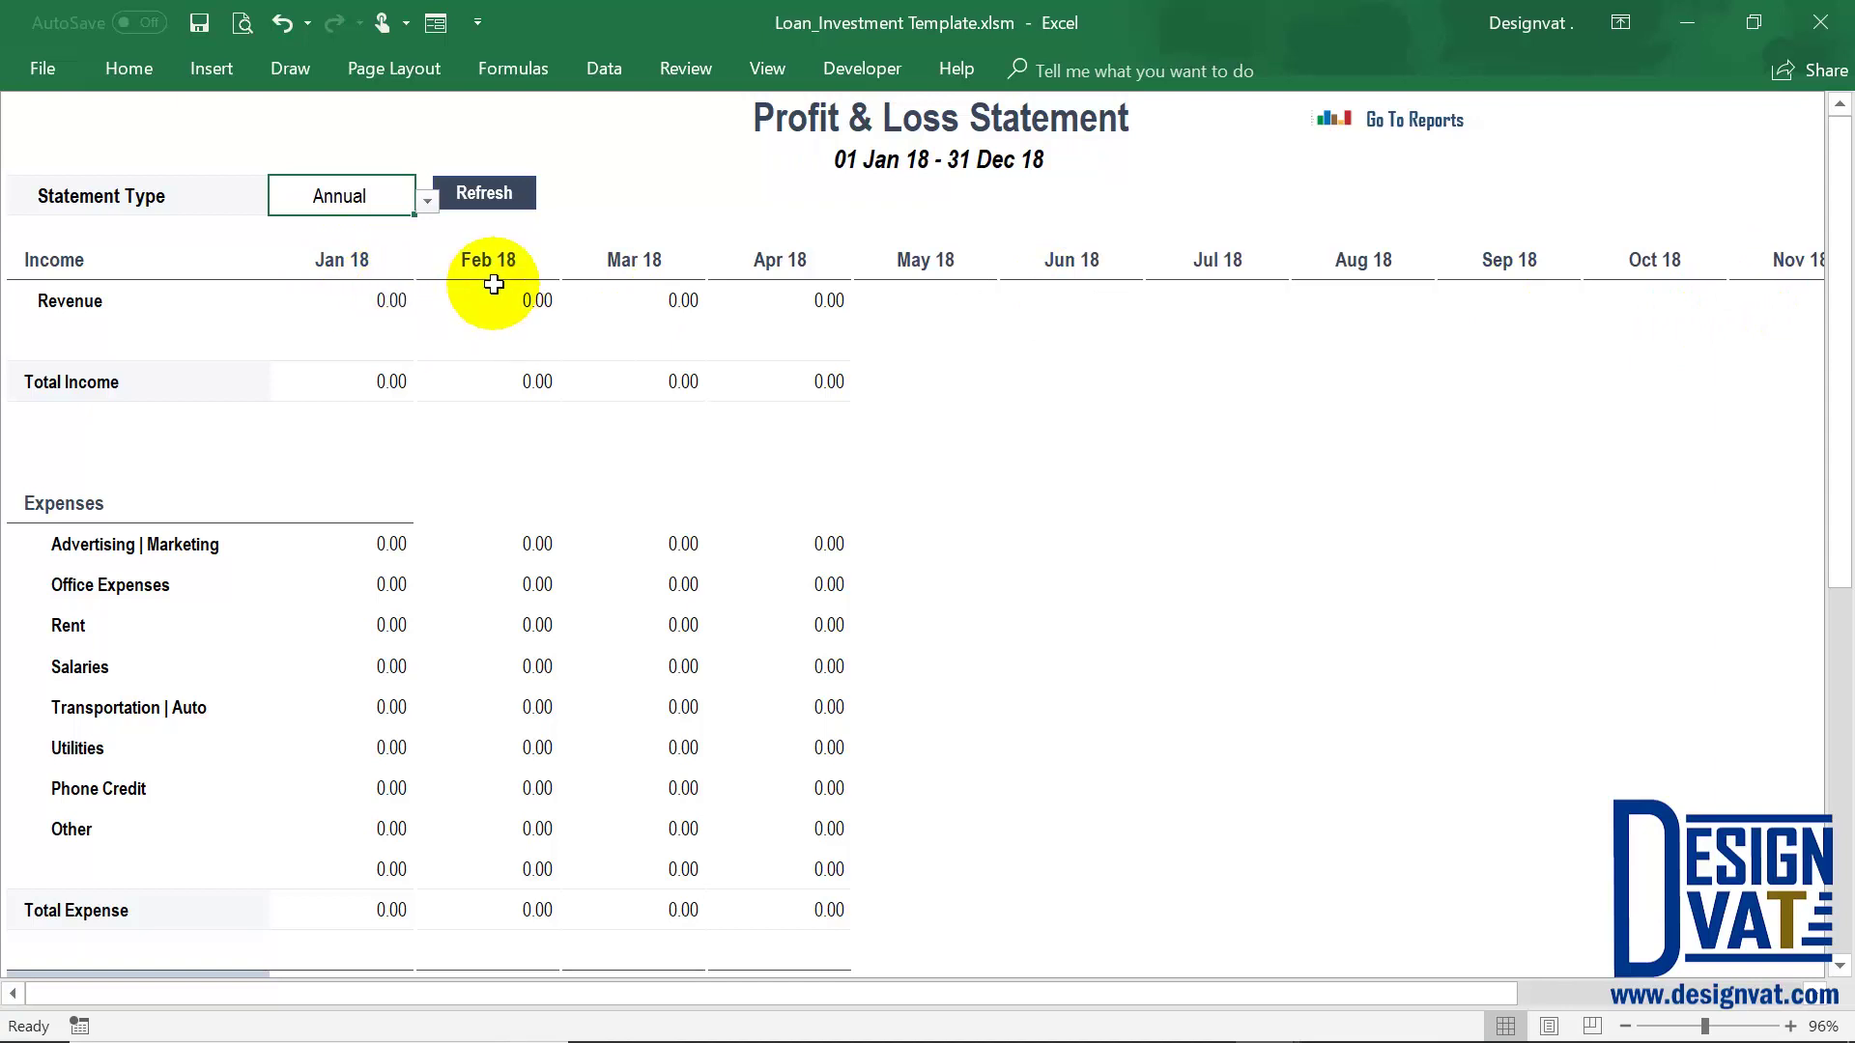
left_click(95, 304)
left_click(396, 541)
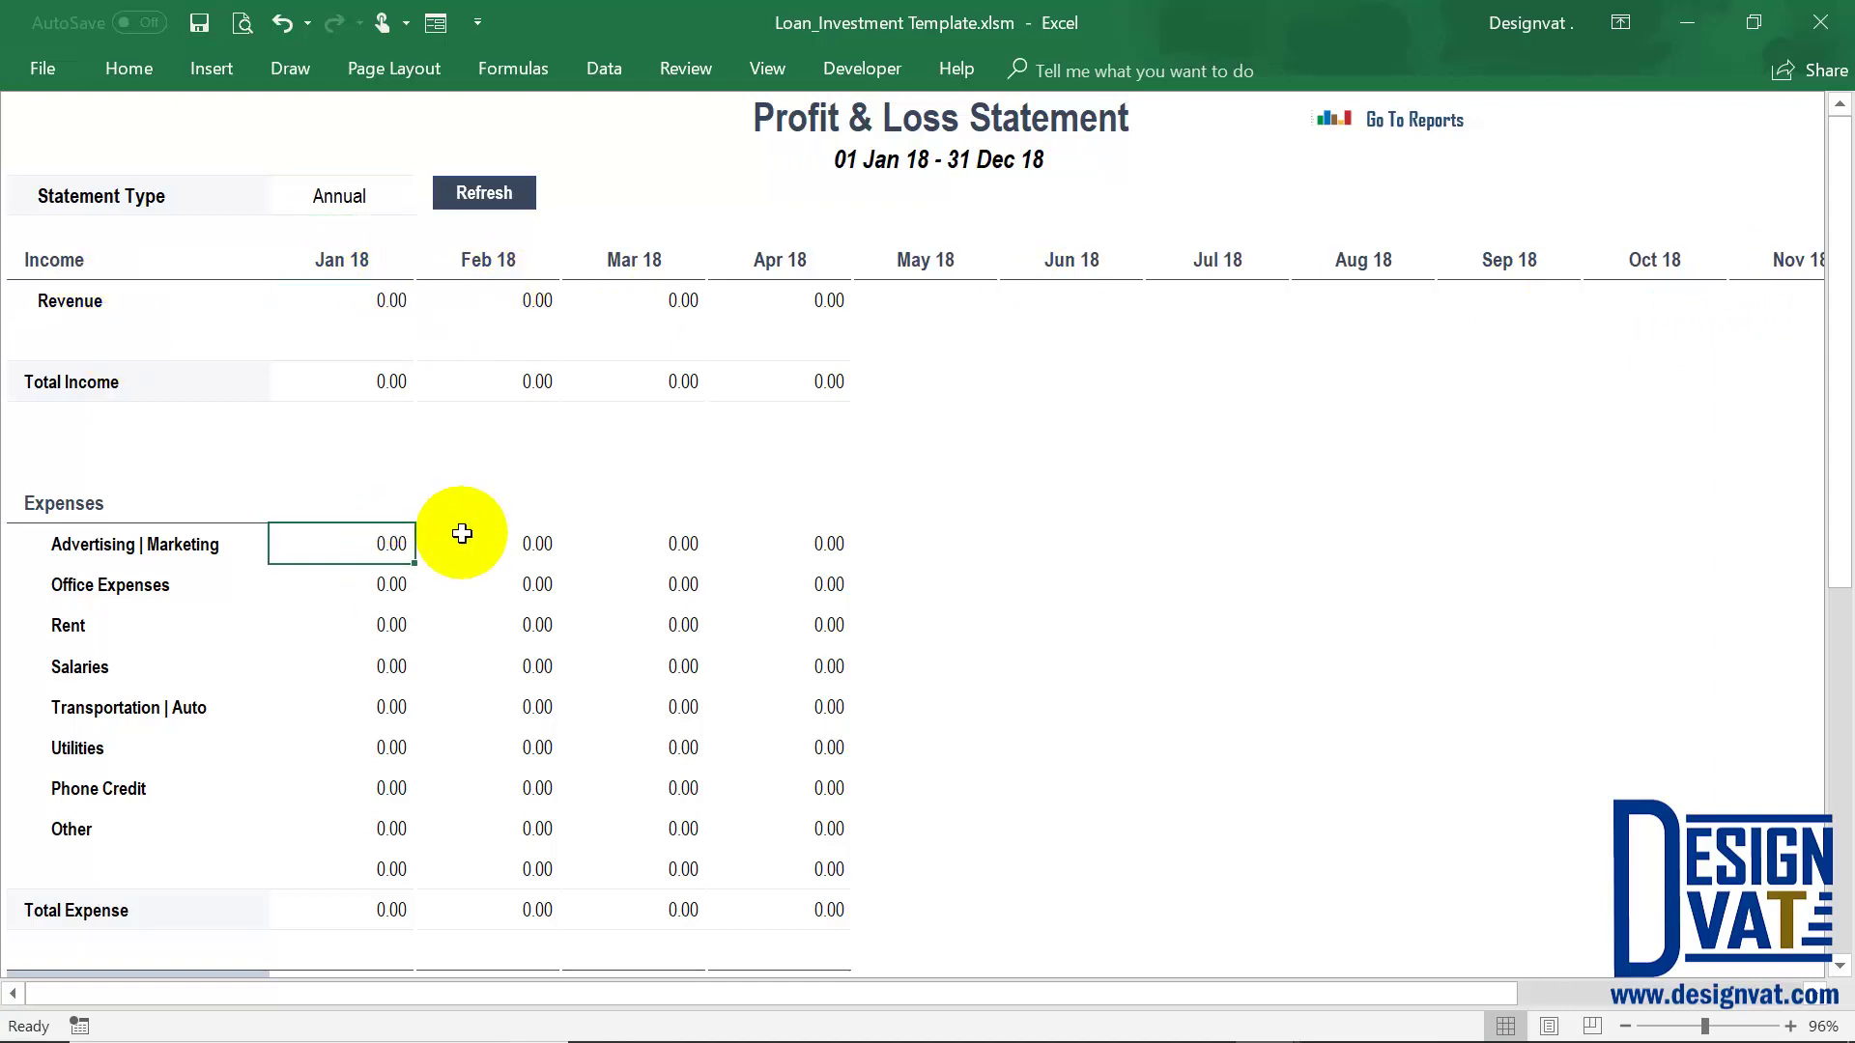
left_click(377, 190)
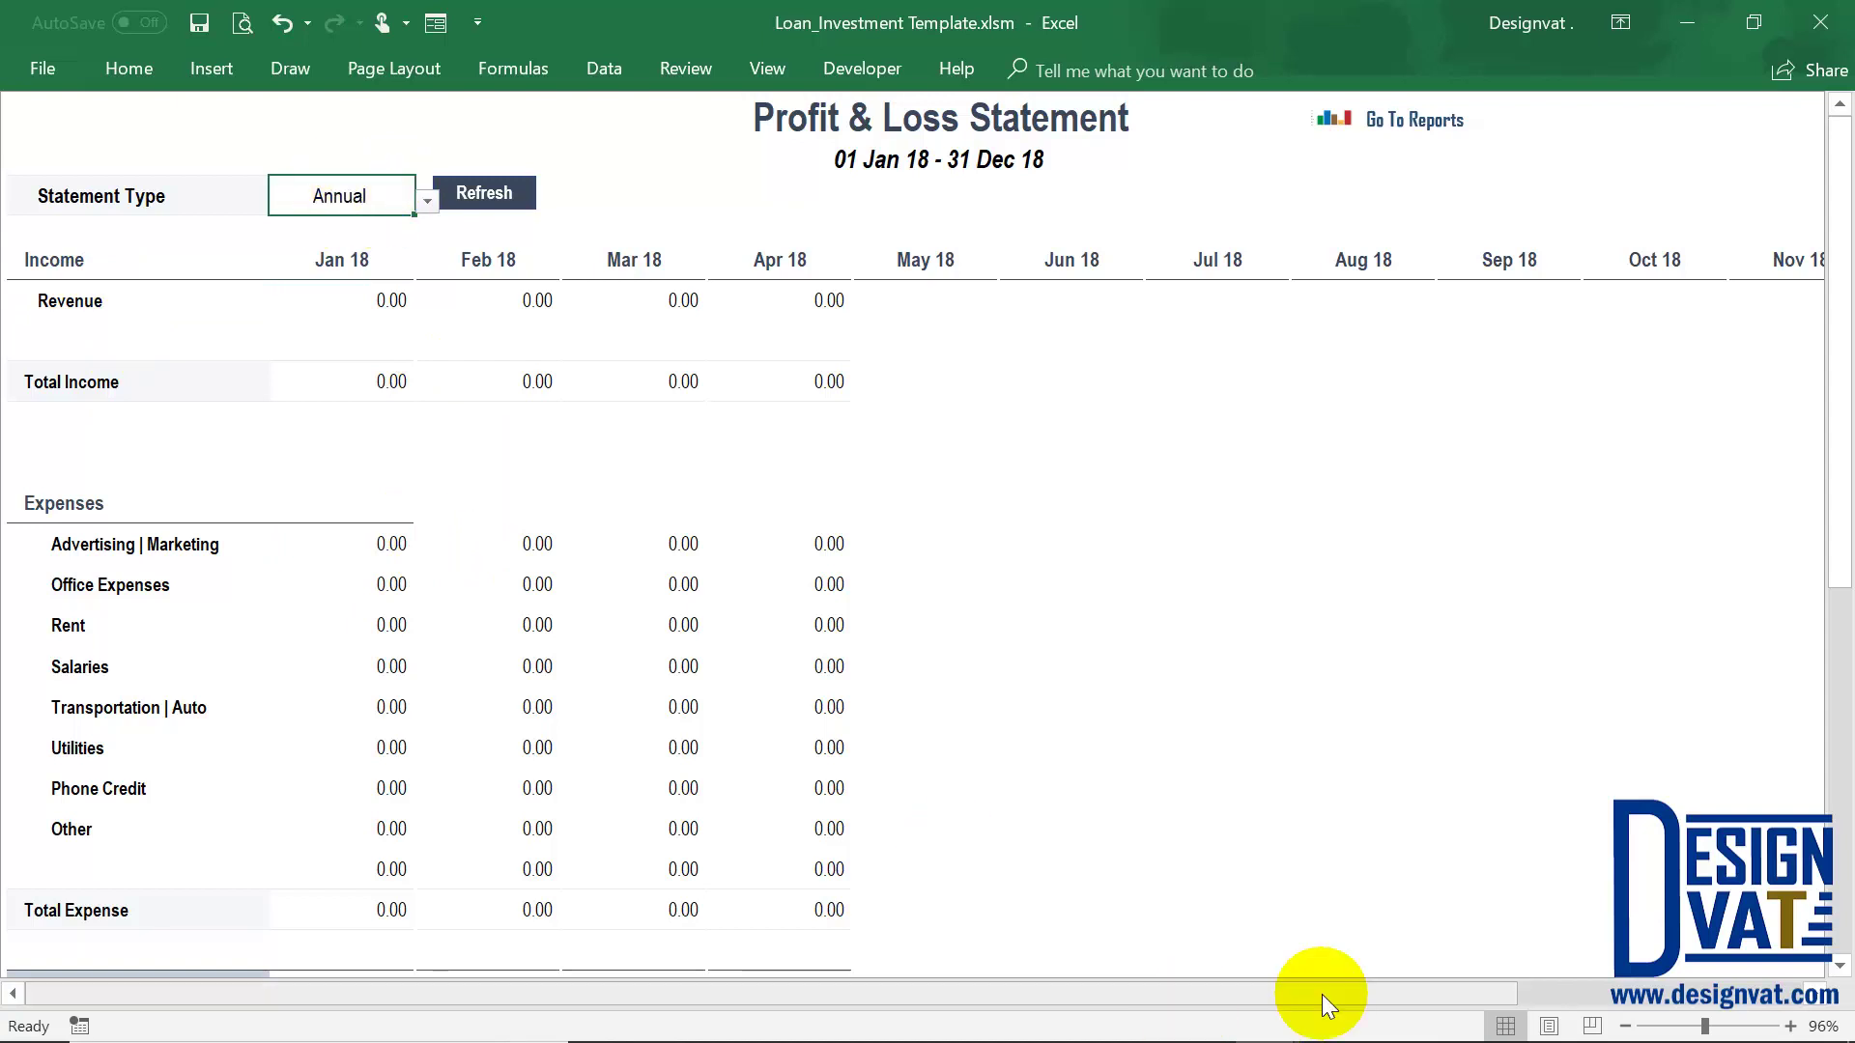
Check the 2018 year cell, then refresh the statement with the recorded figures
left_click_drag(1317, 994, 1788, 1005)
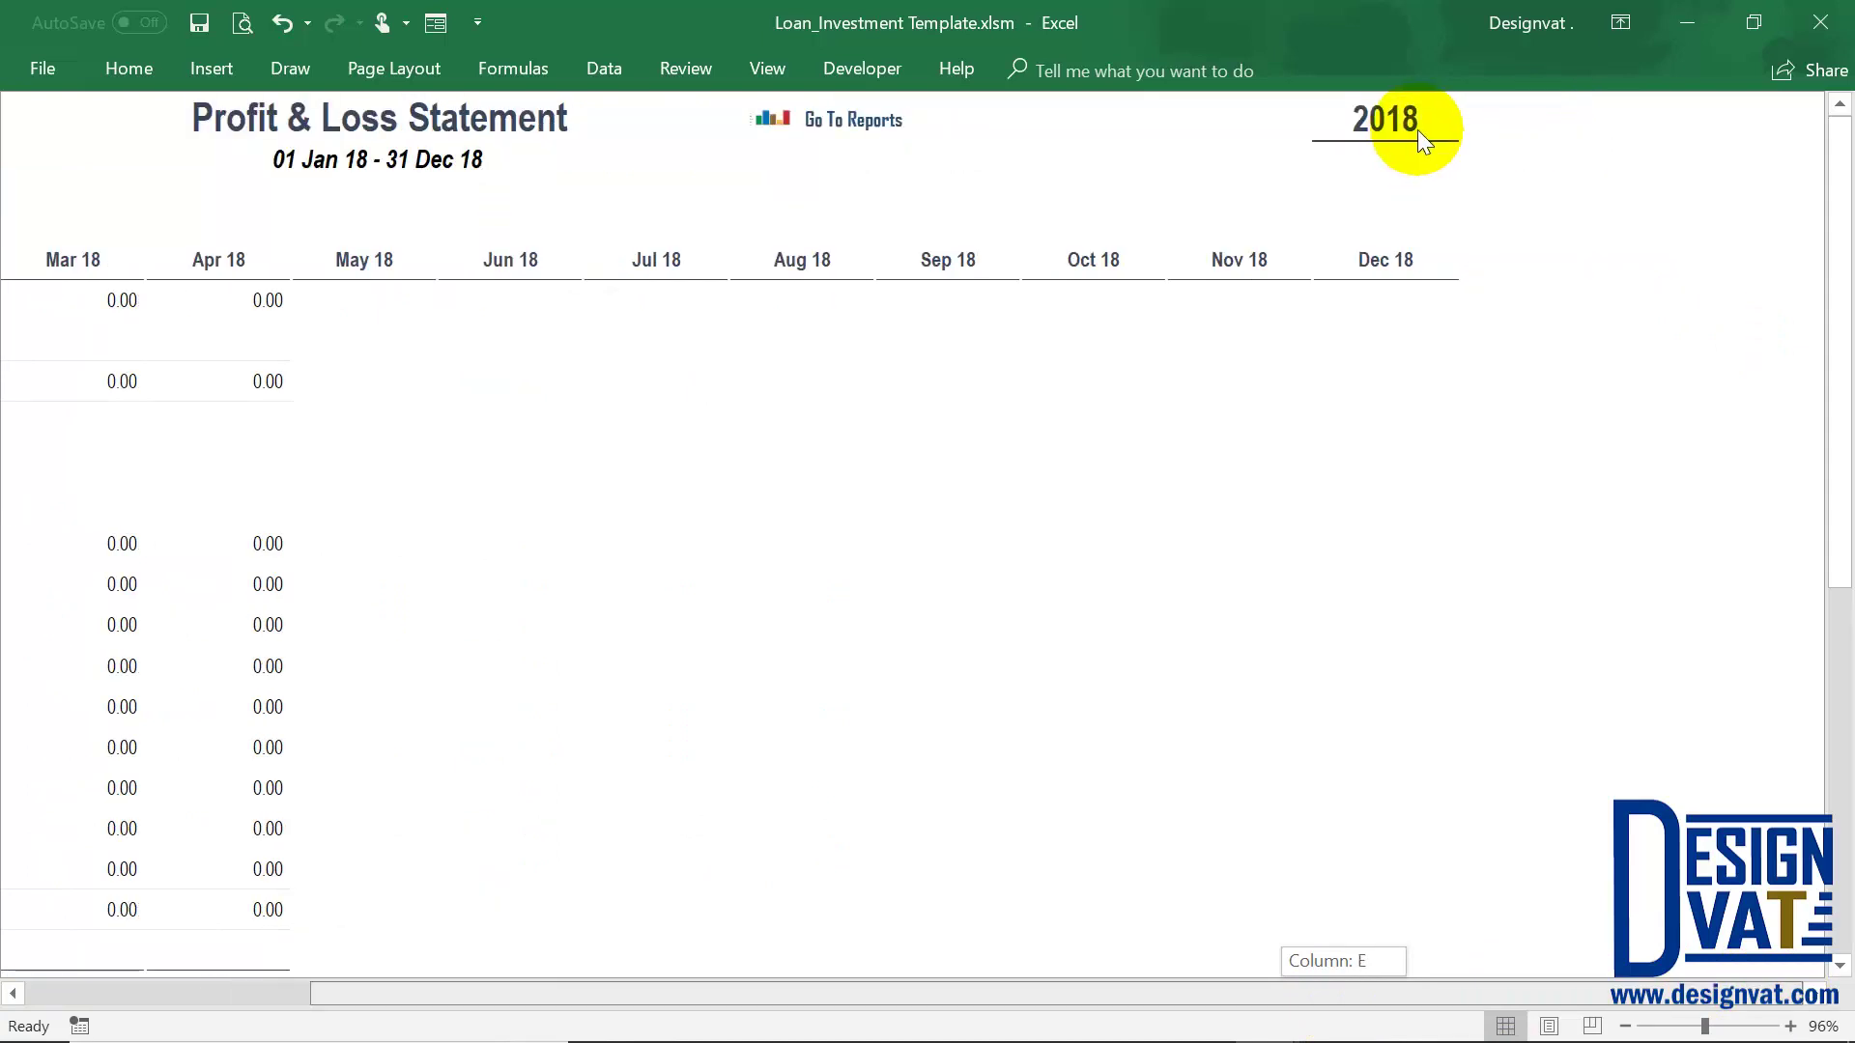
left_click(1396, 120)
double_click(1399, 120)
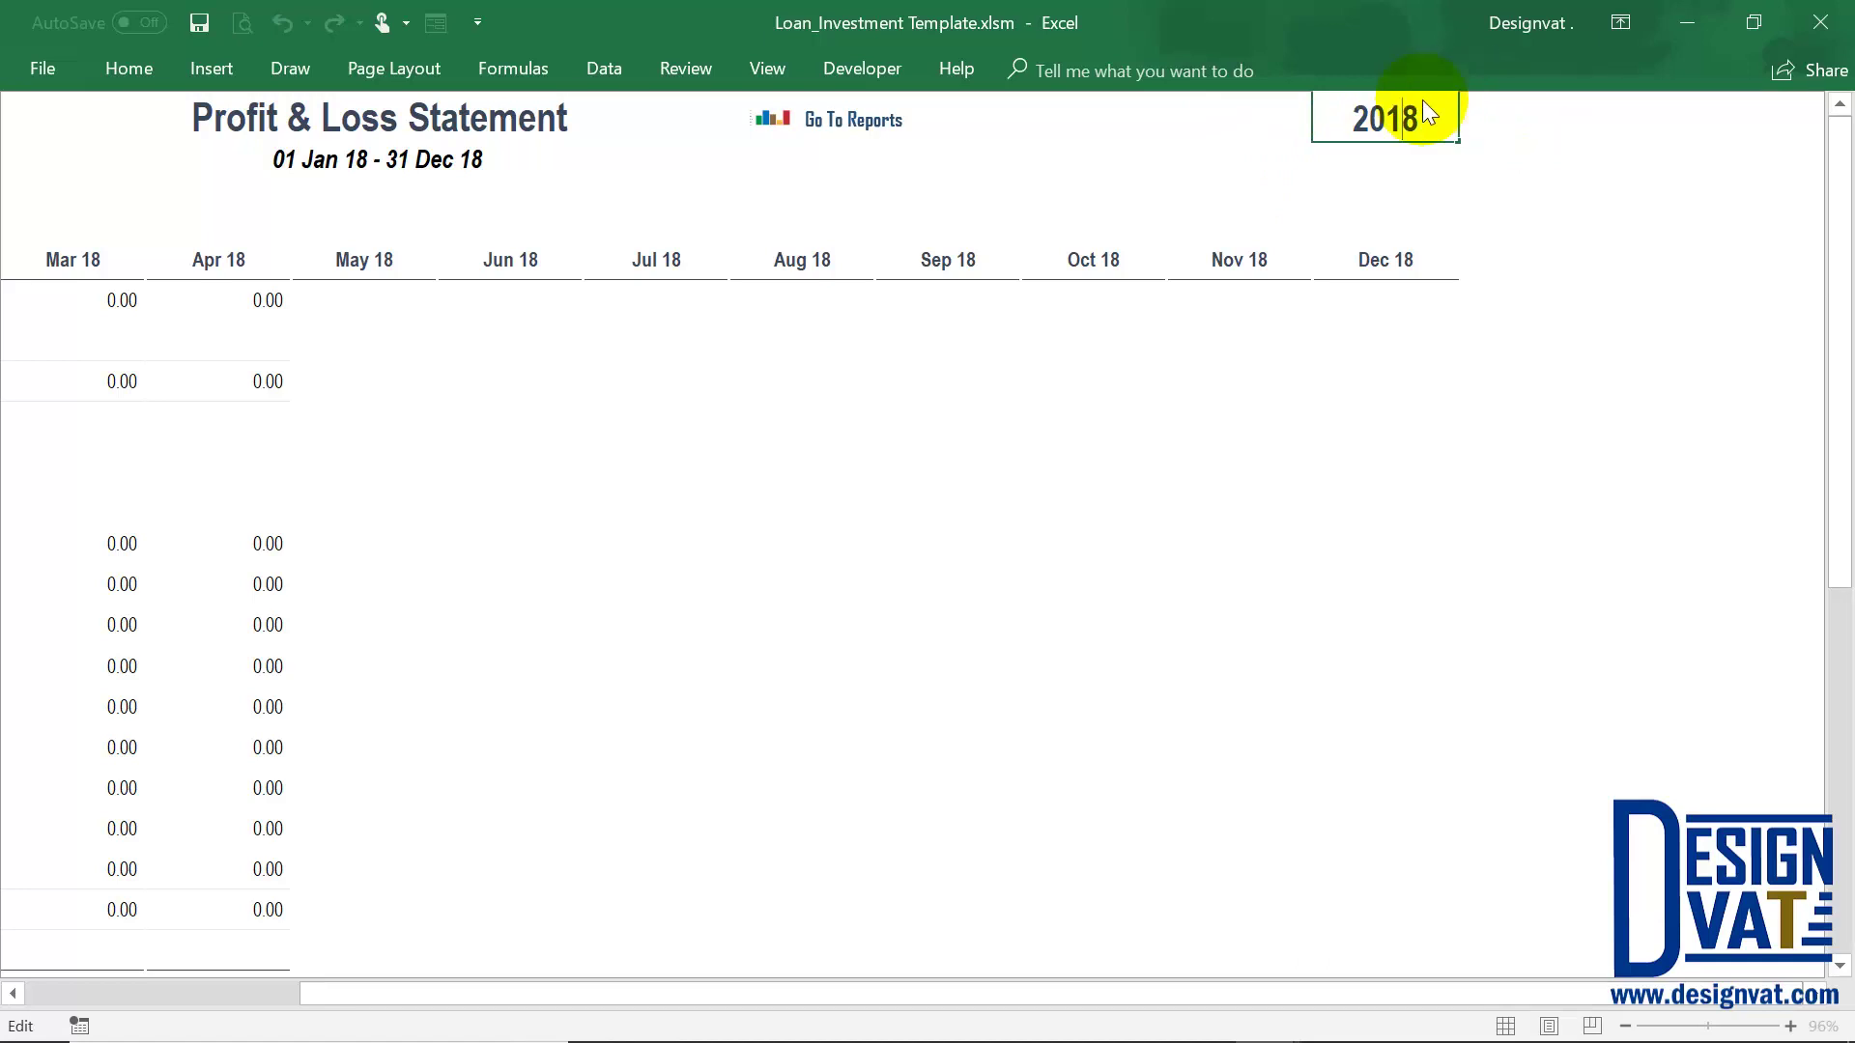
left_click(165, 987)
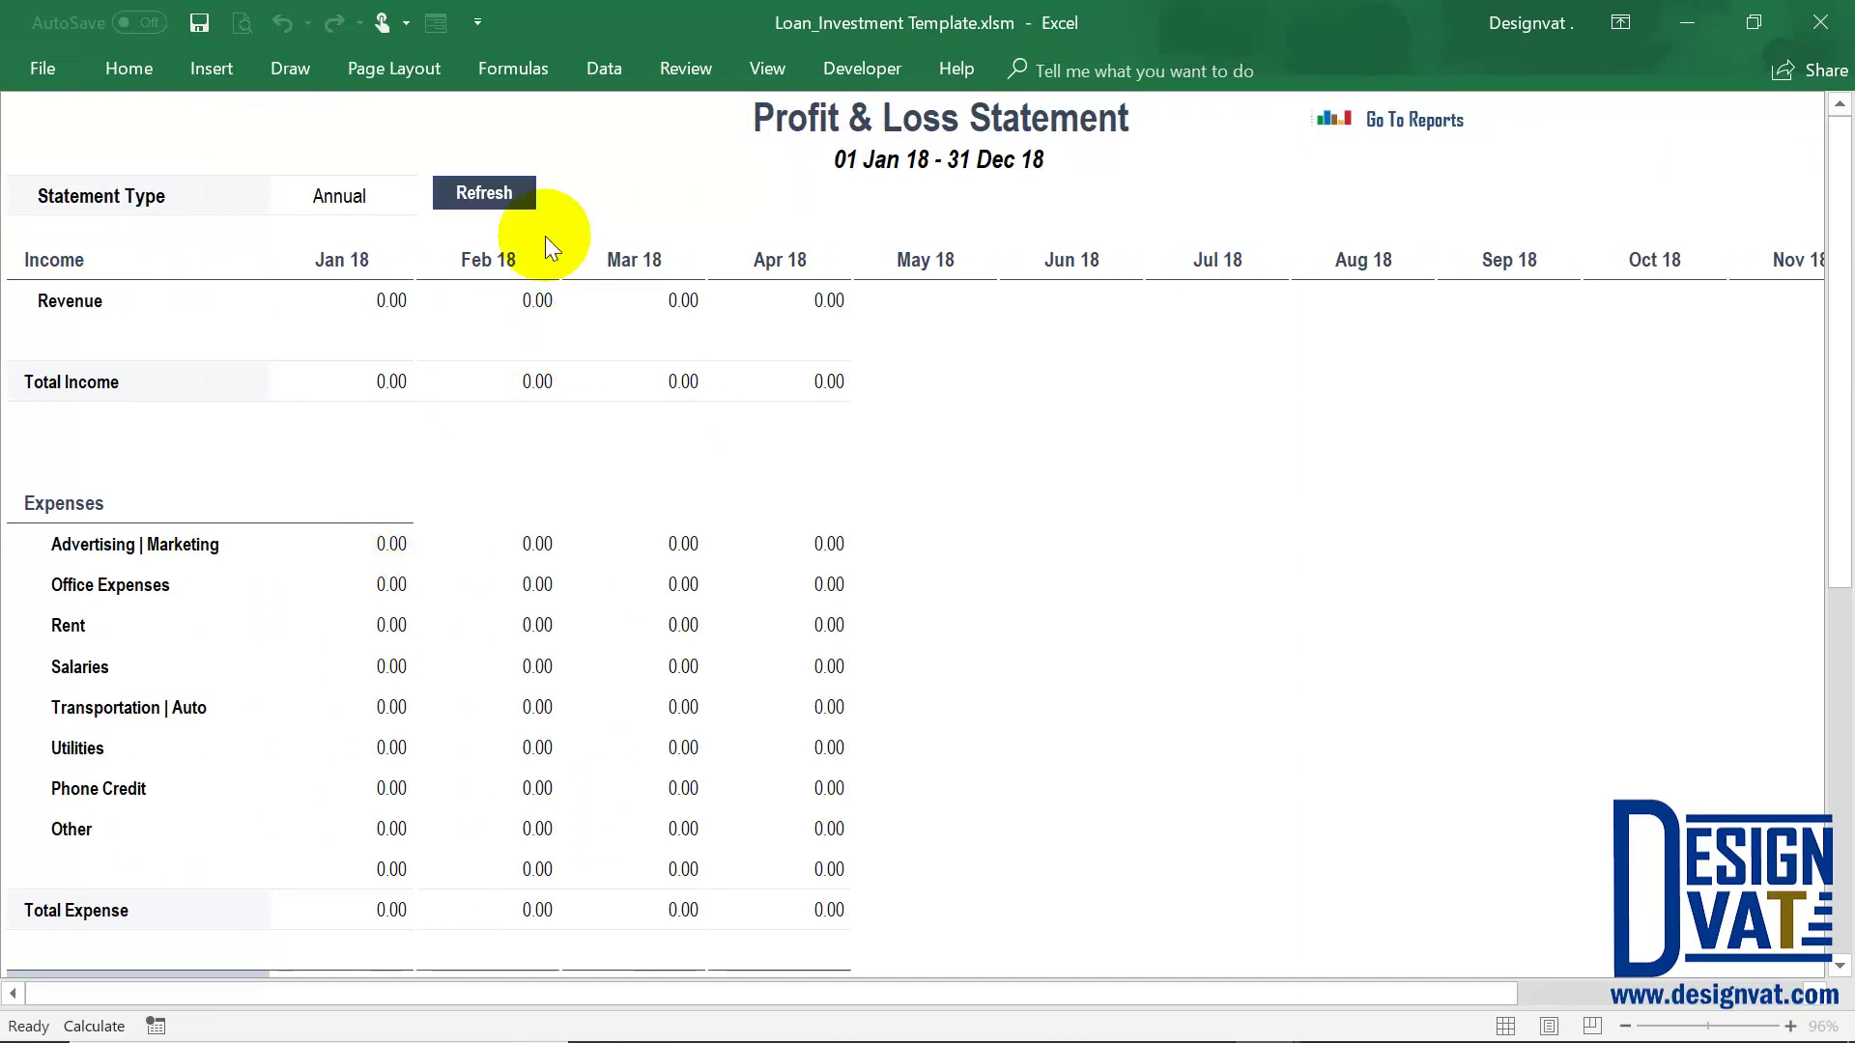
left_click(493, 193)
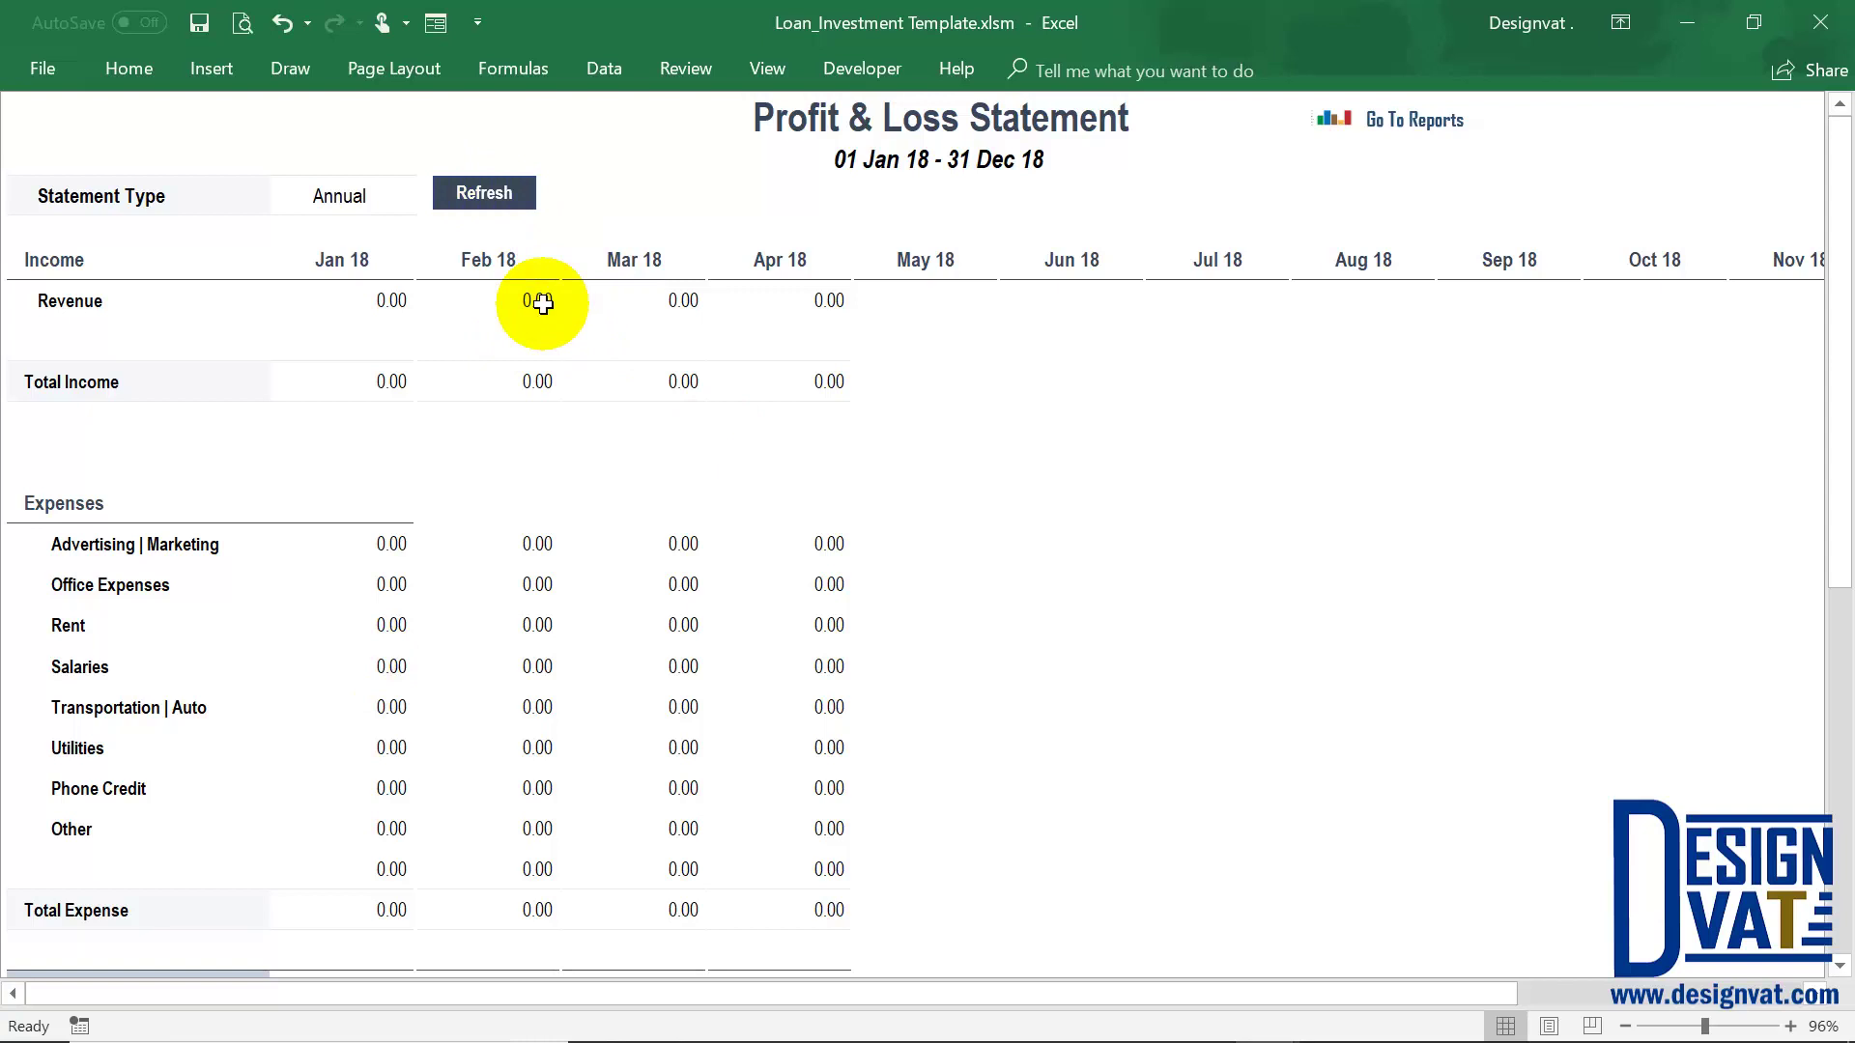
Review May revenue 30,000.00, February rent 300,000.00 and Net Ordinary Income, then go to Reports
left_click(942, 299)
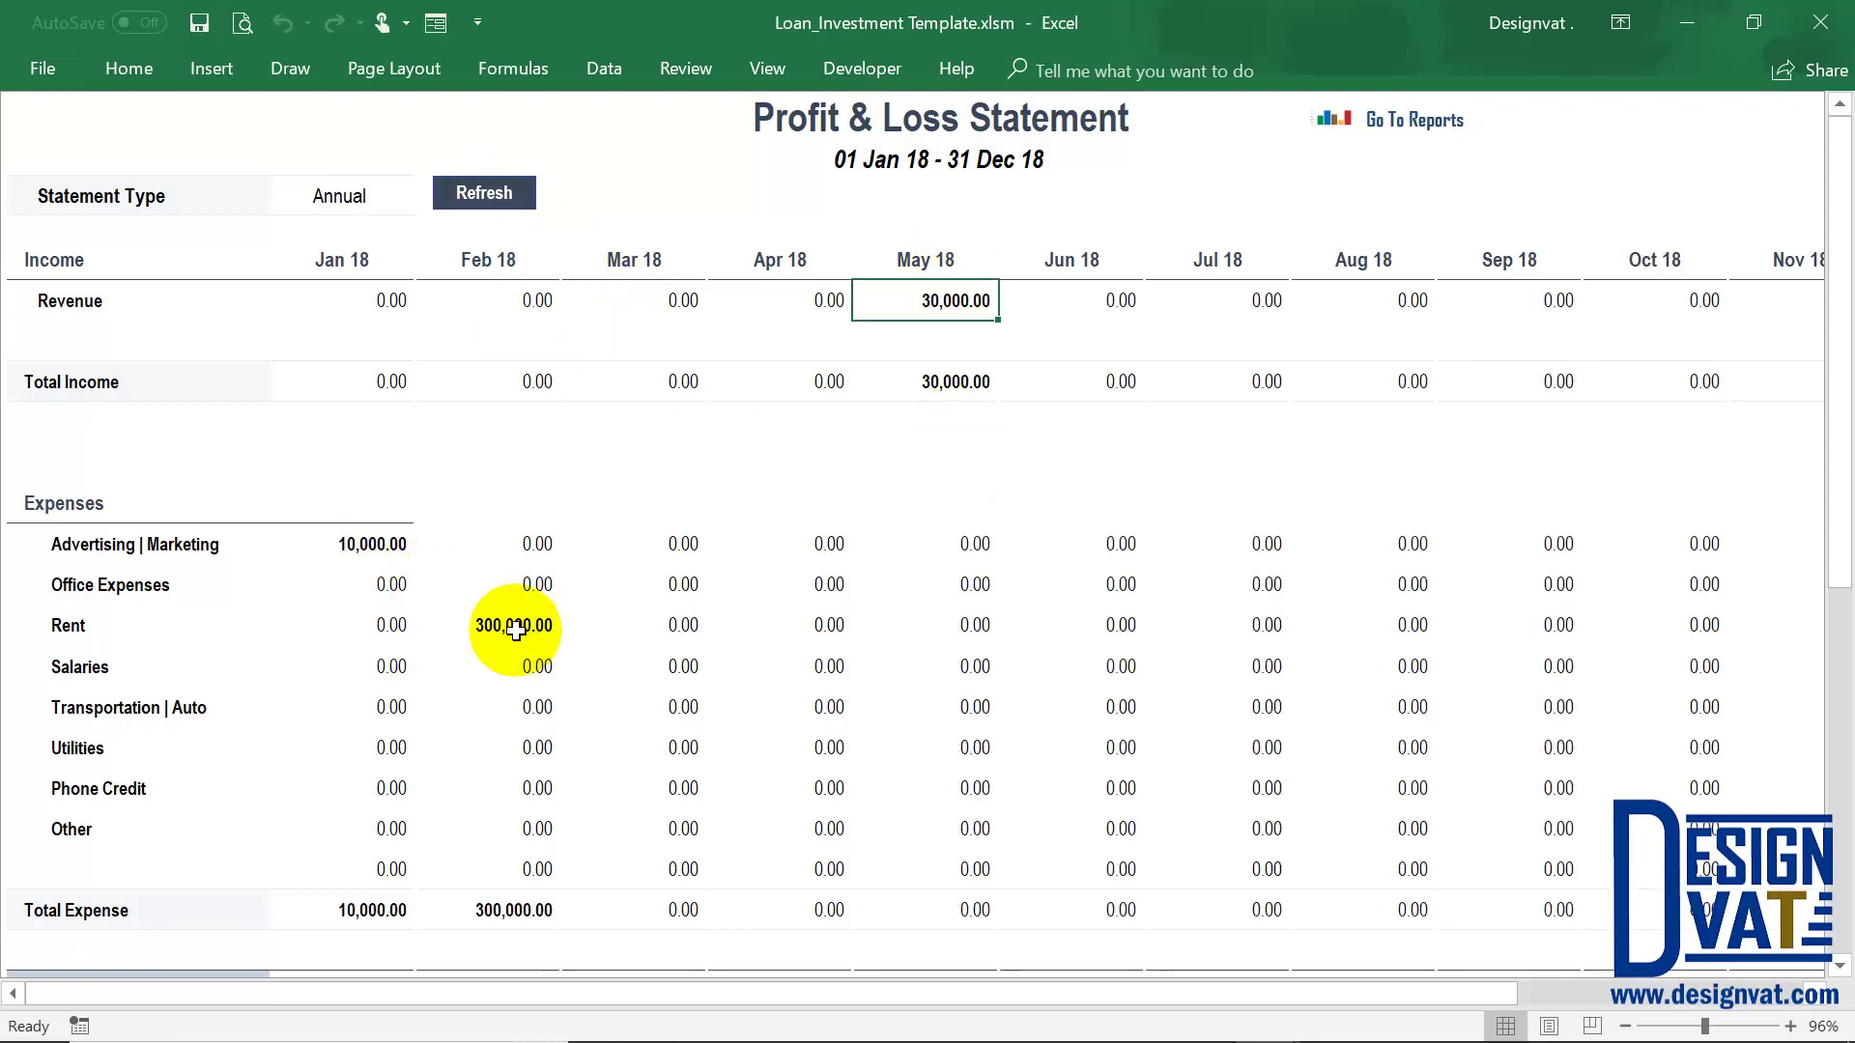
left_click(380, 548)
left_click(190, 544)
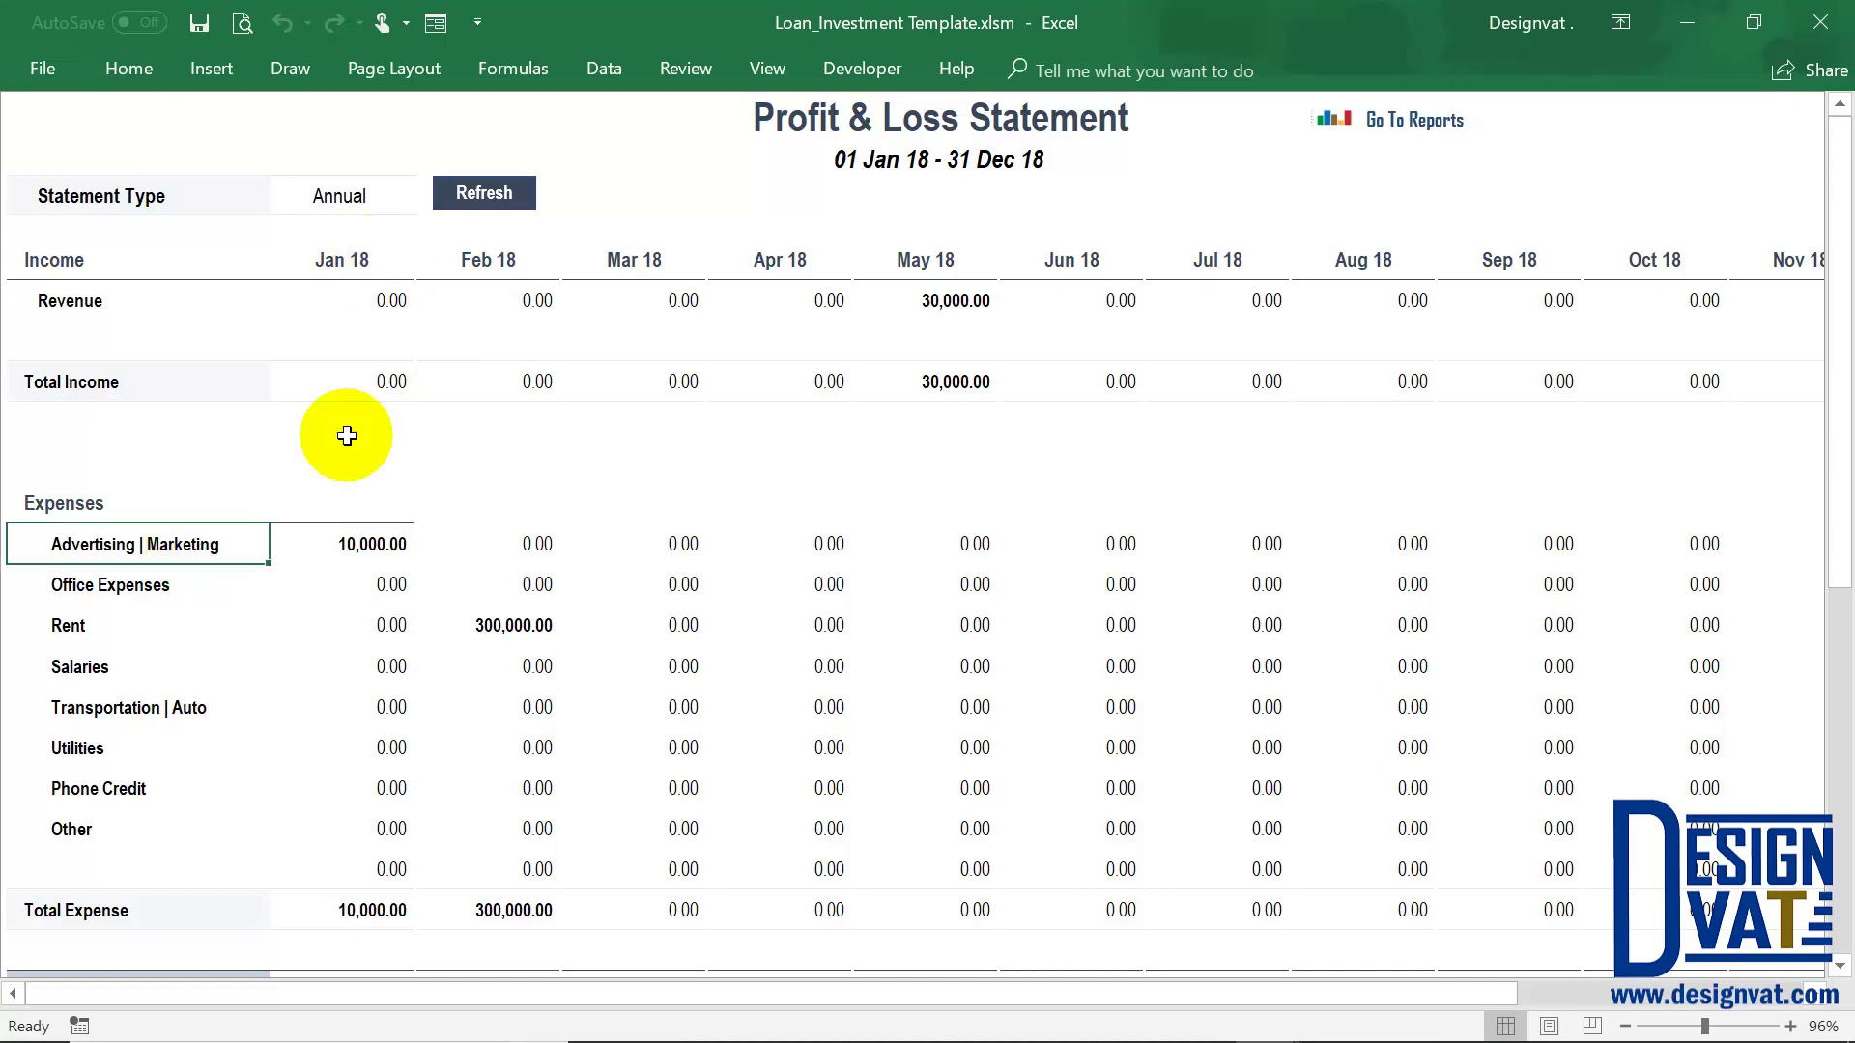
left_click(526, 628)
left_click(85, 629)
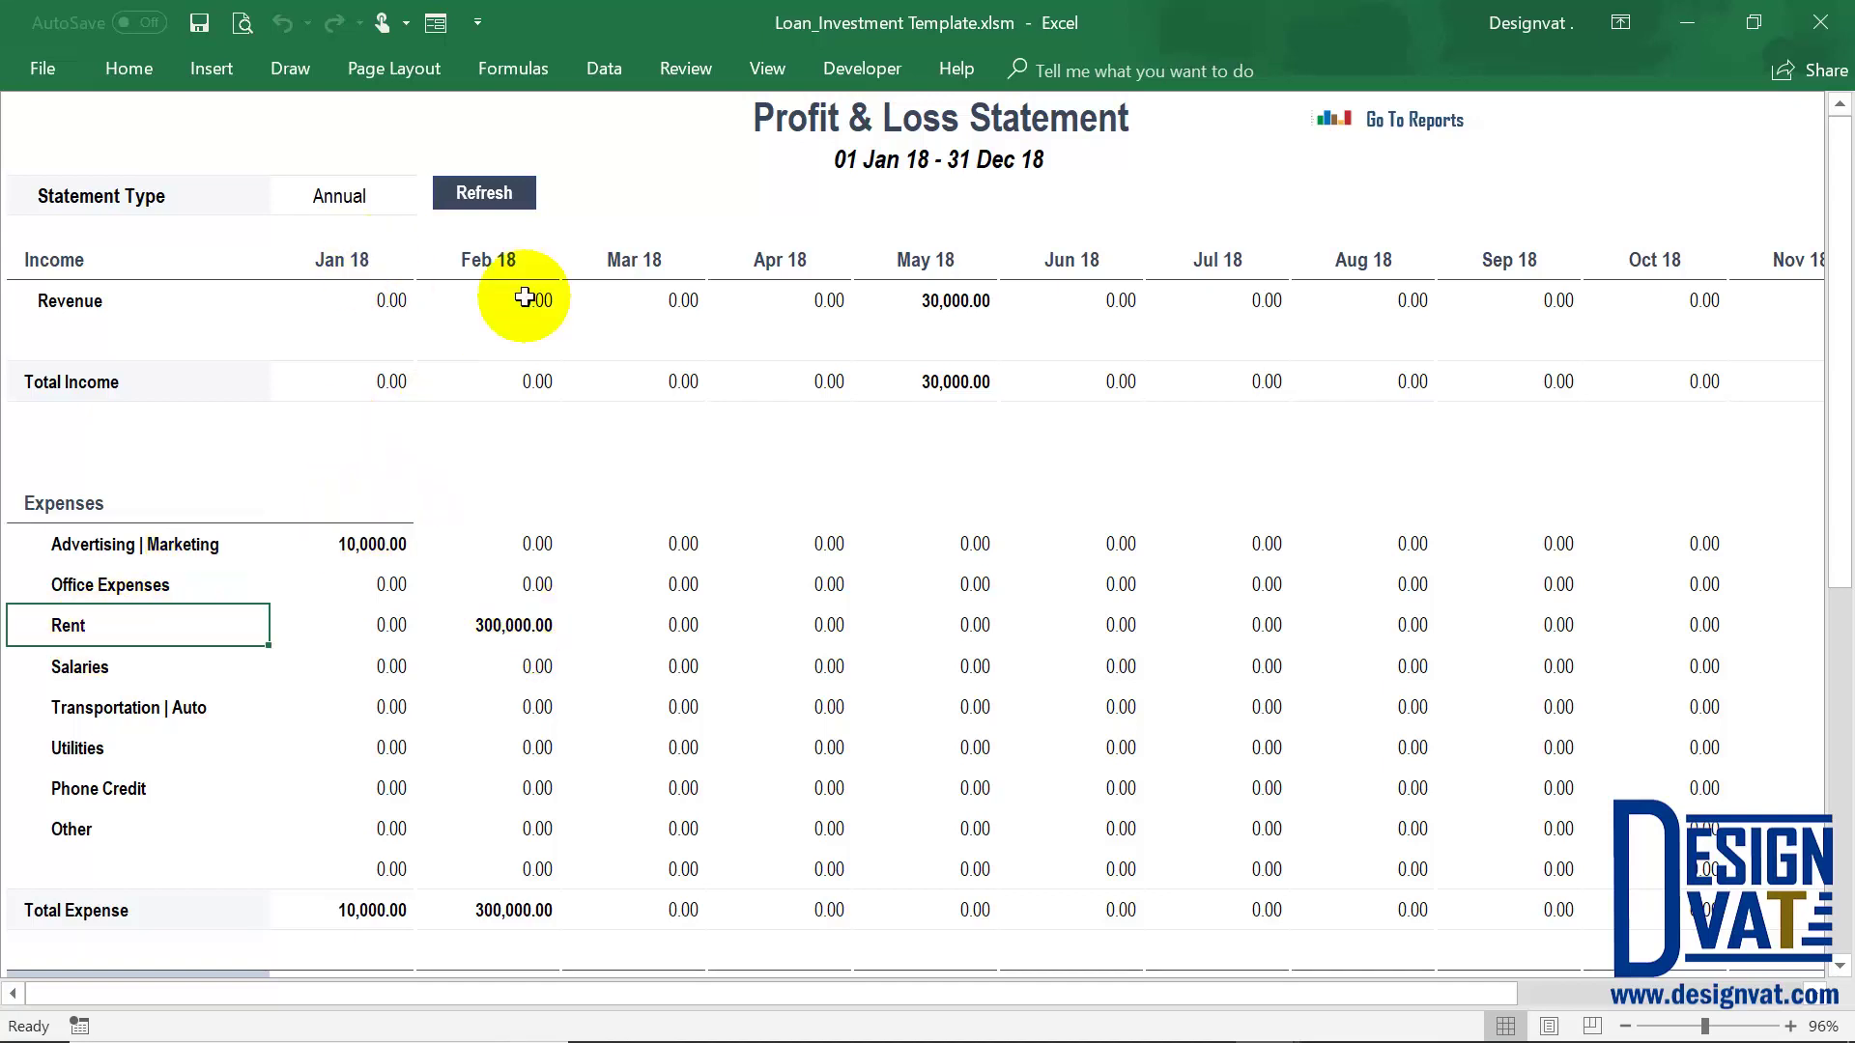
scroll(956, 618, "down", 2)
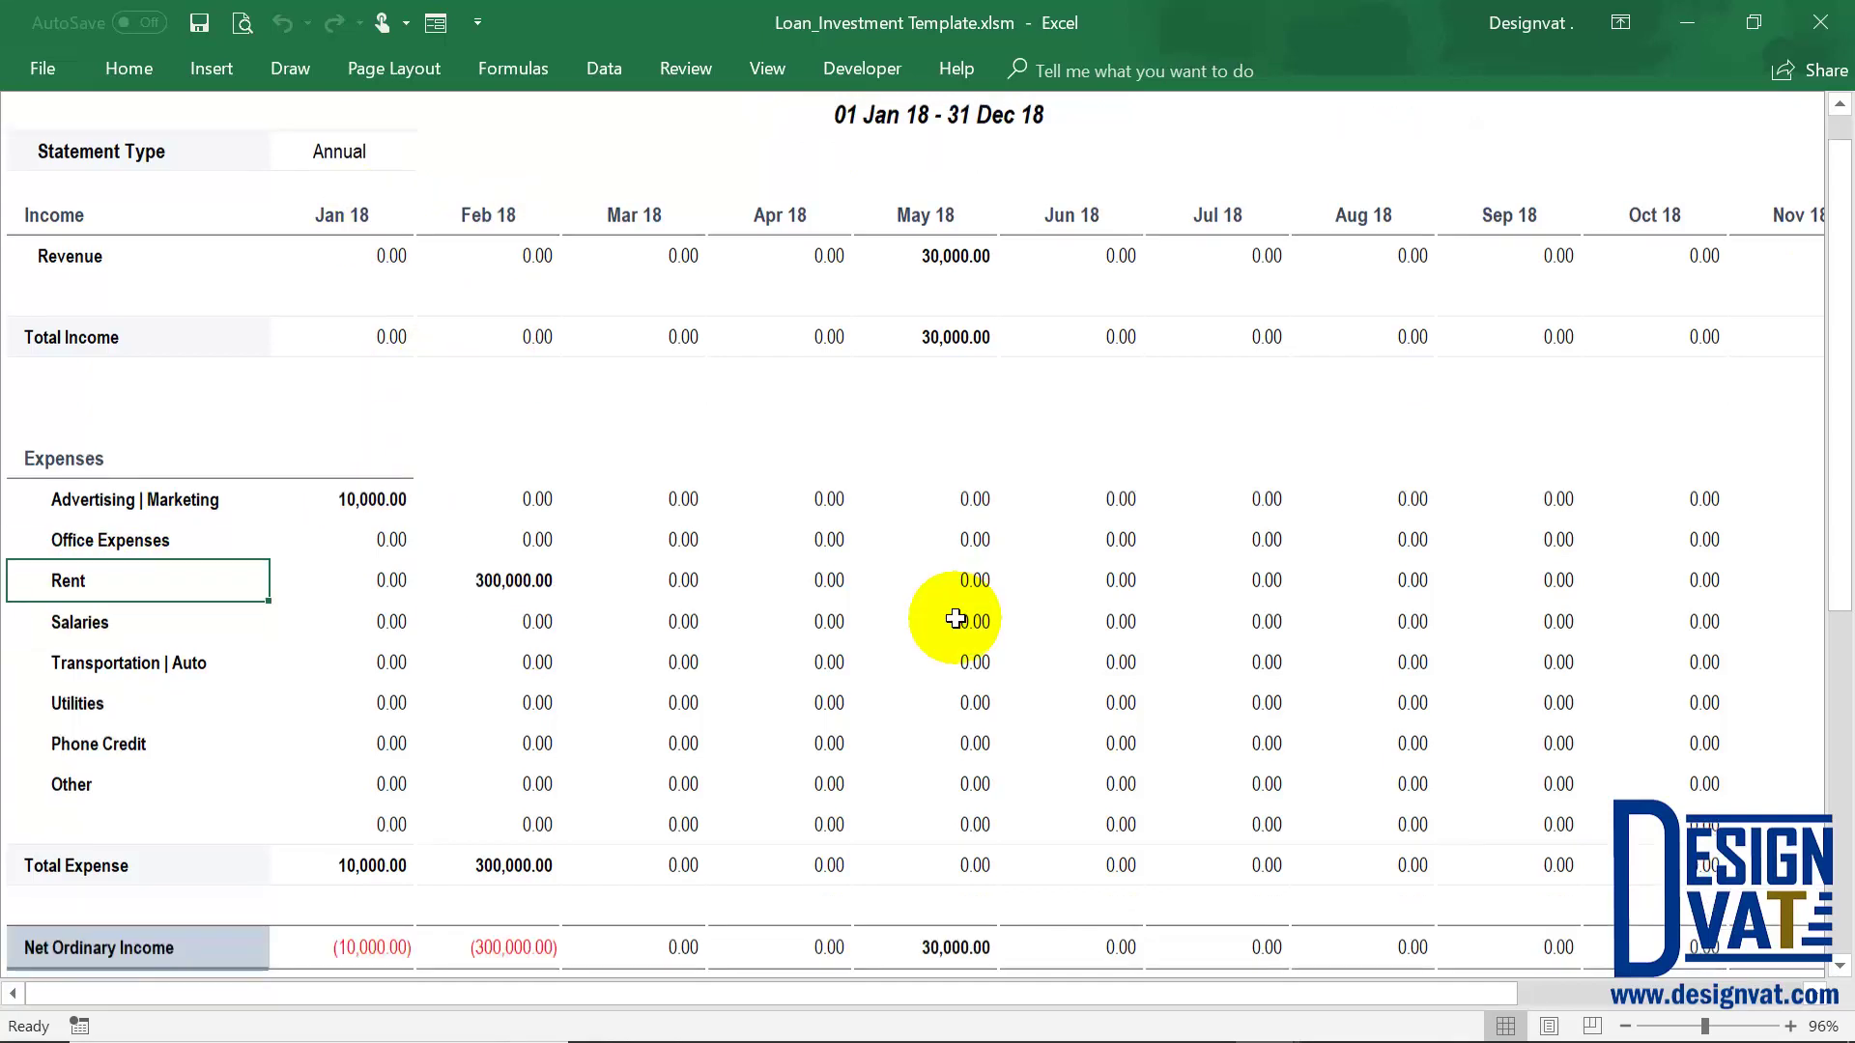
left_click(367, 867)
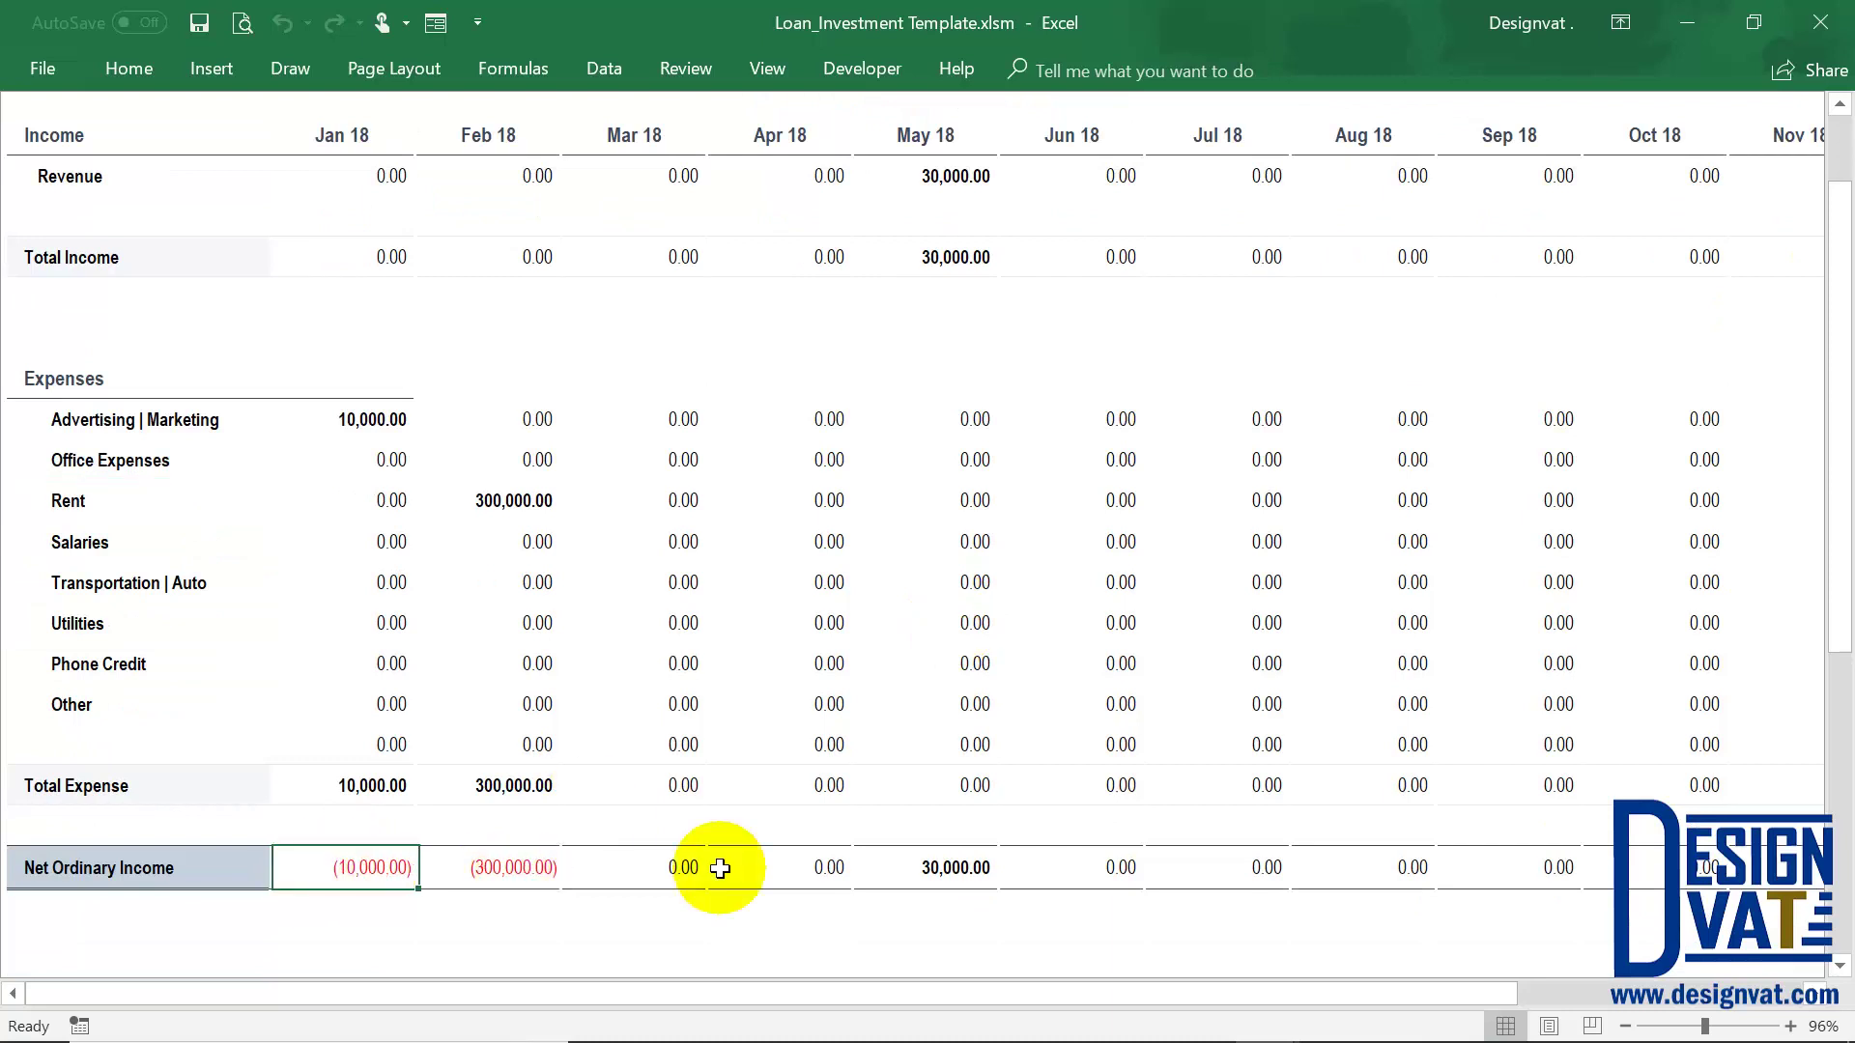
key("Right")
key("Right")
key("Right")
key("Right")
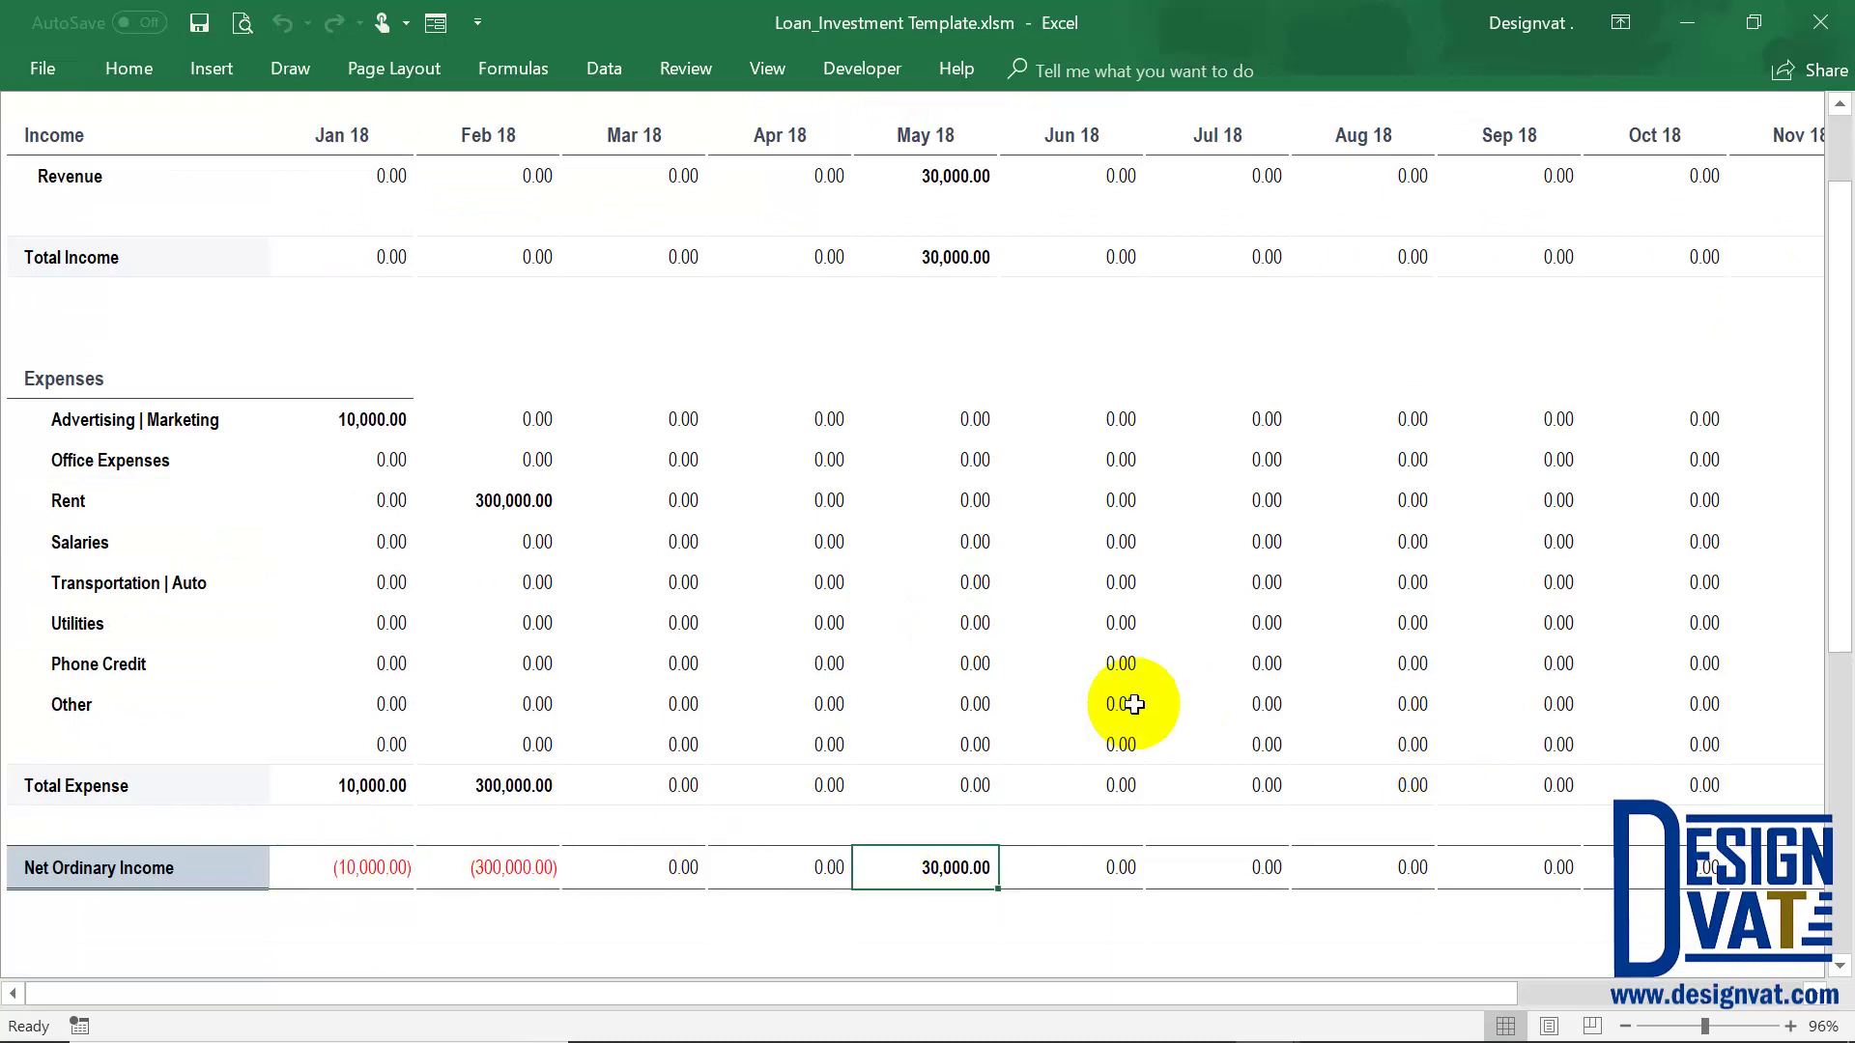
scroll(1133, 704, "up", 2)
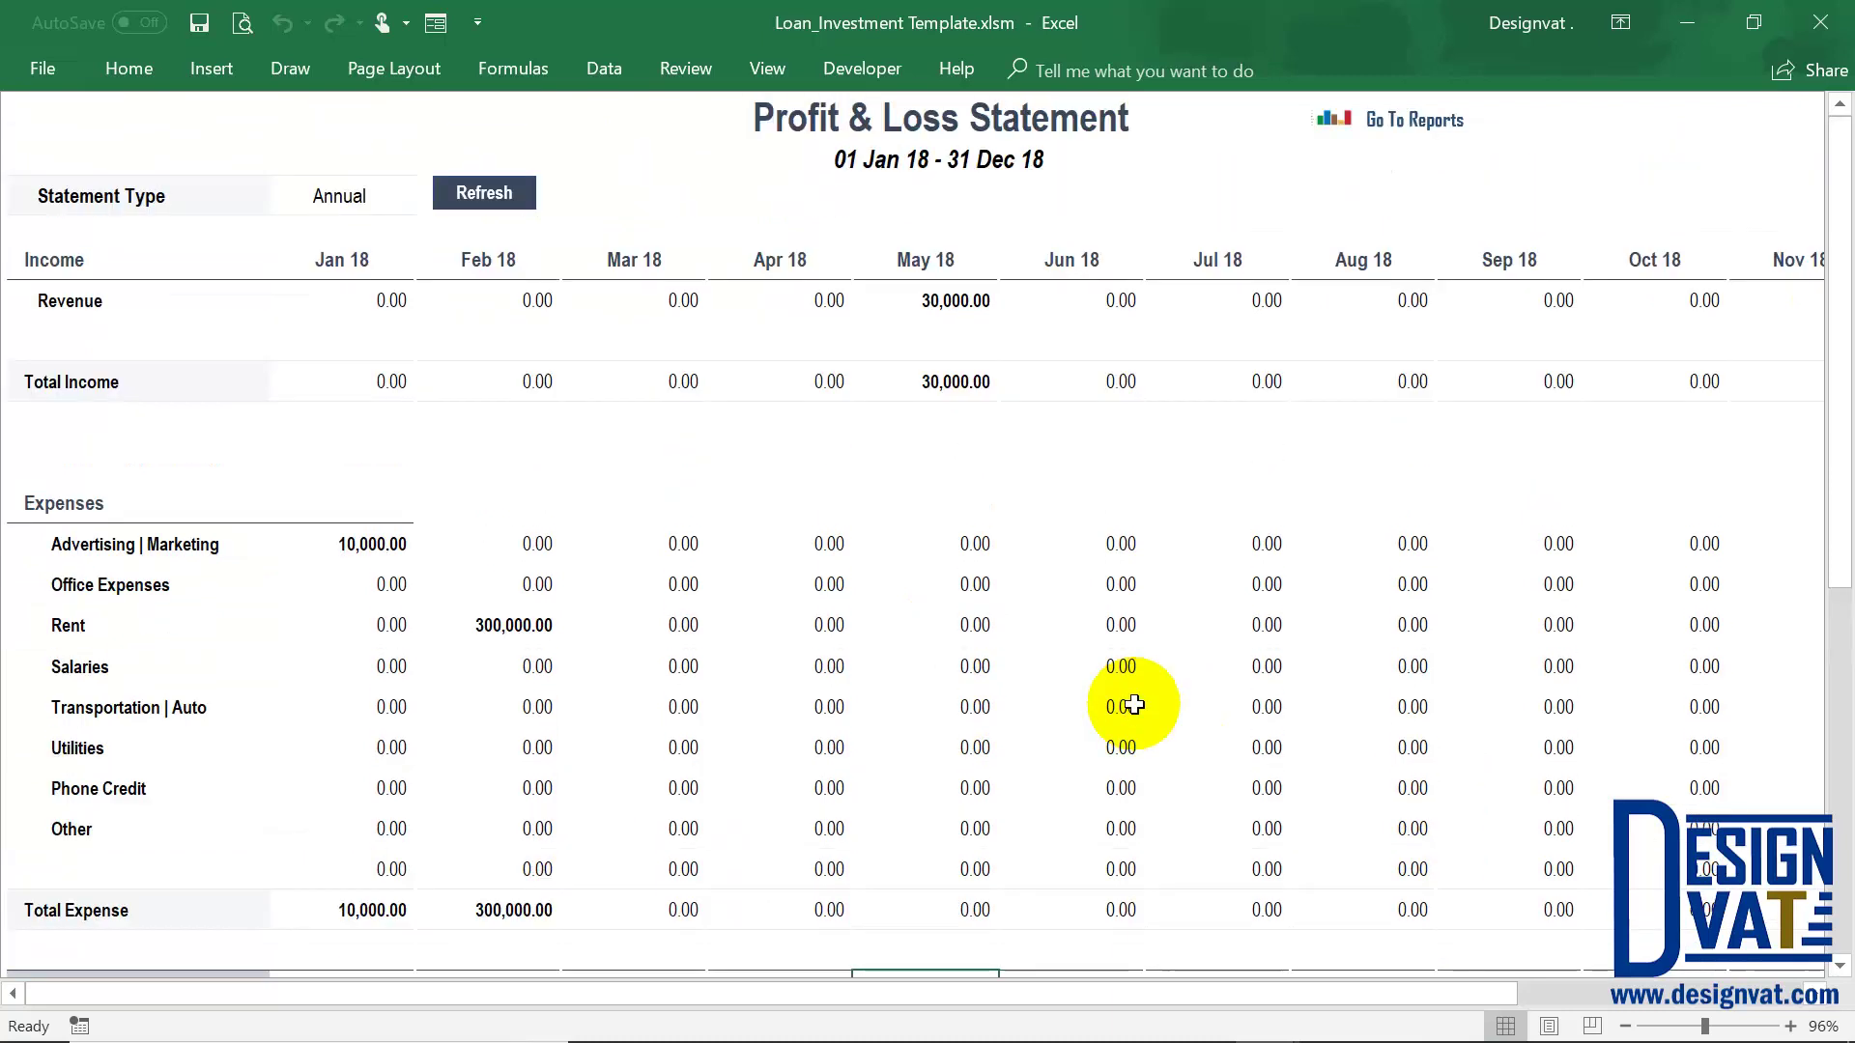
left_click(918, 294)
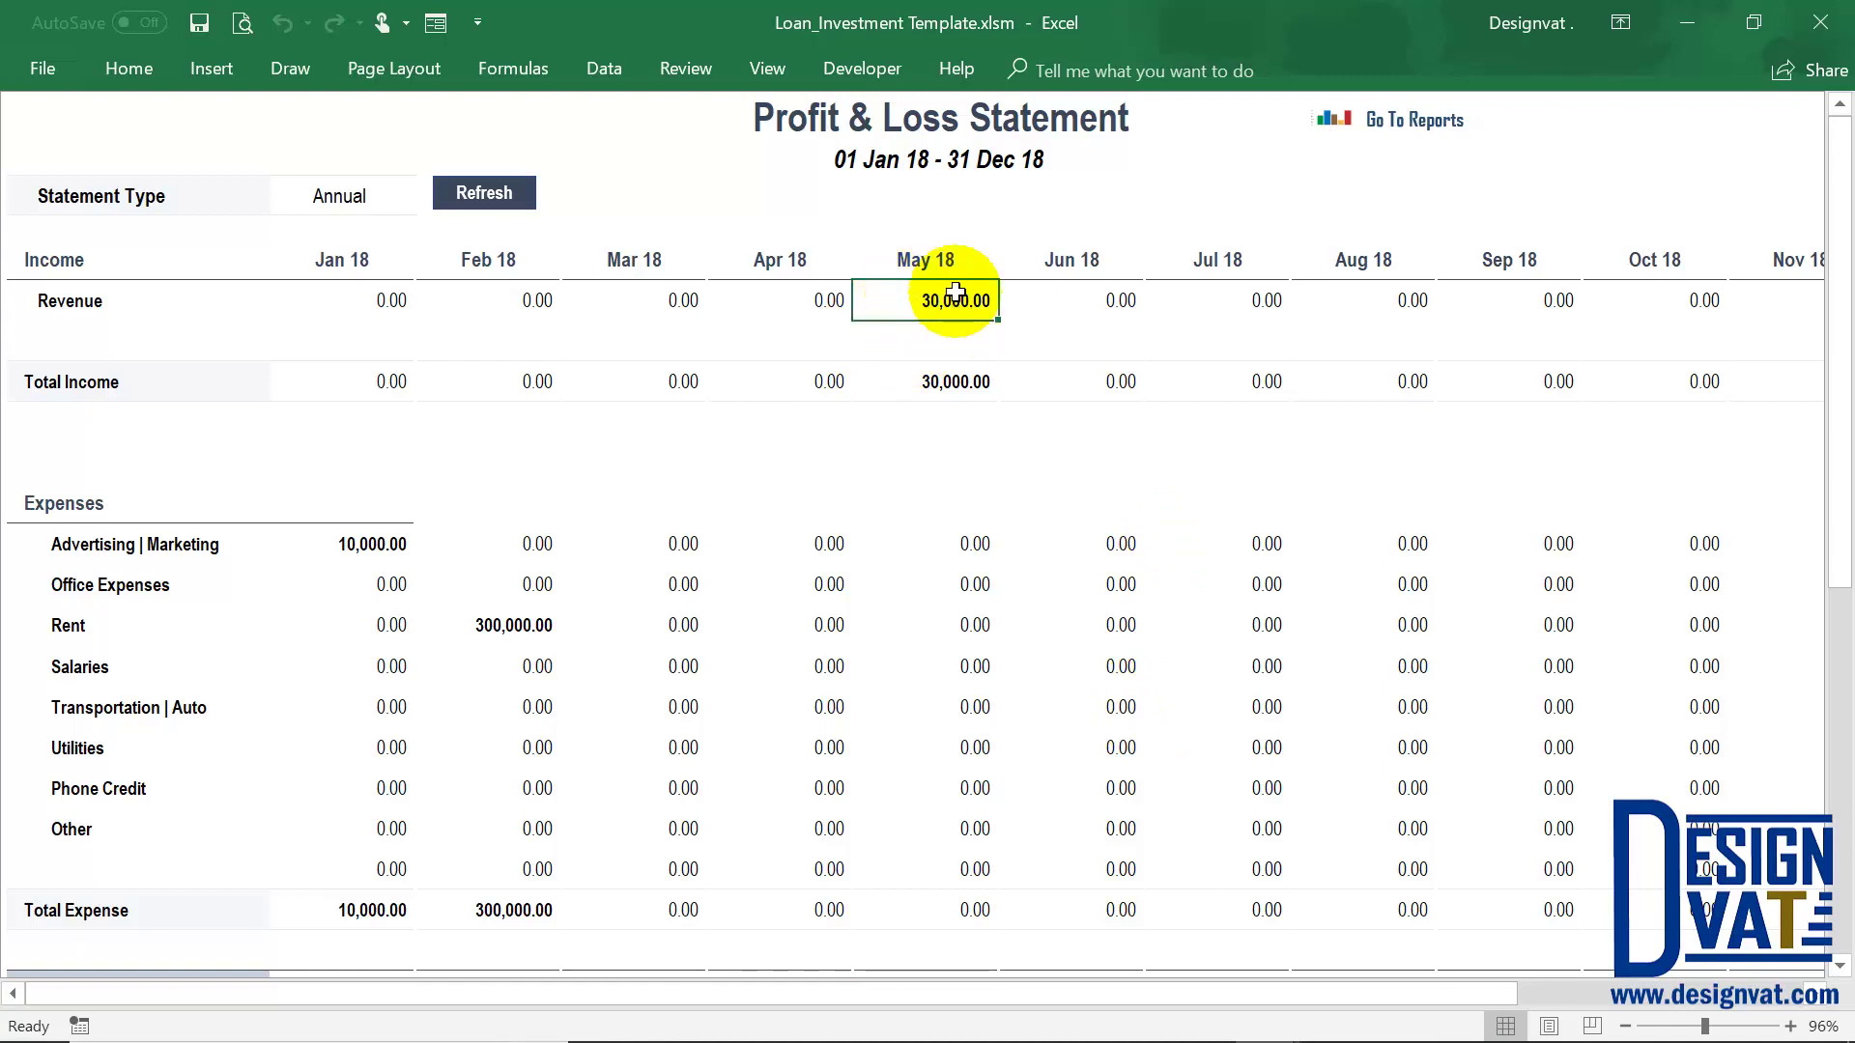
left_click(1444, 116)
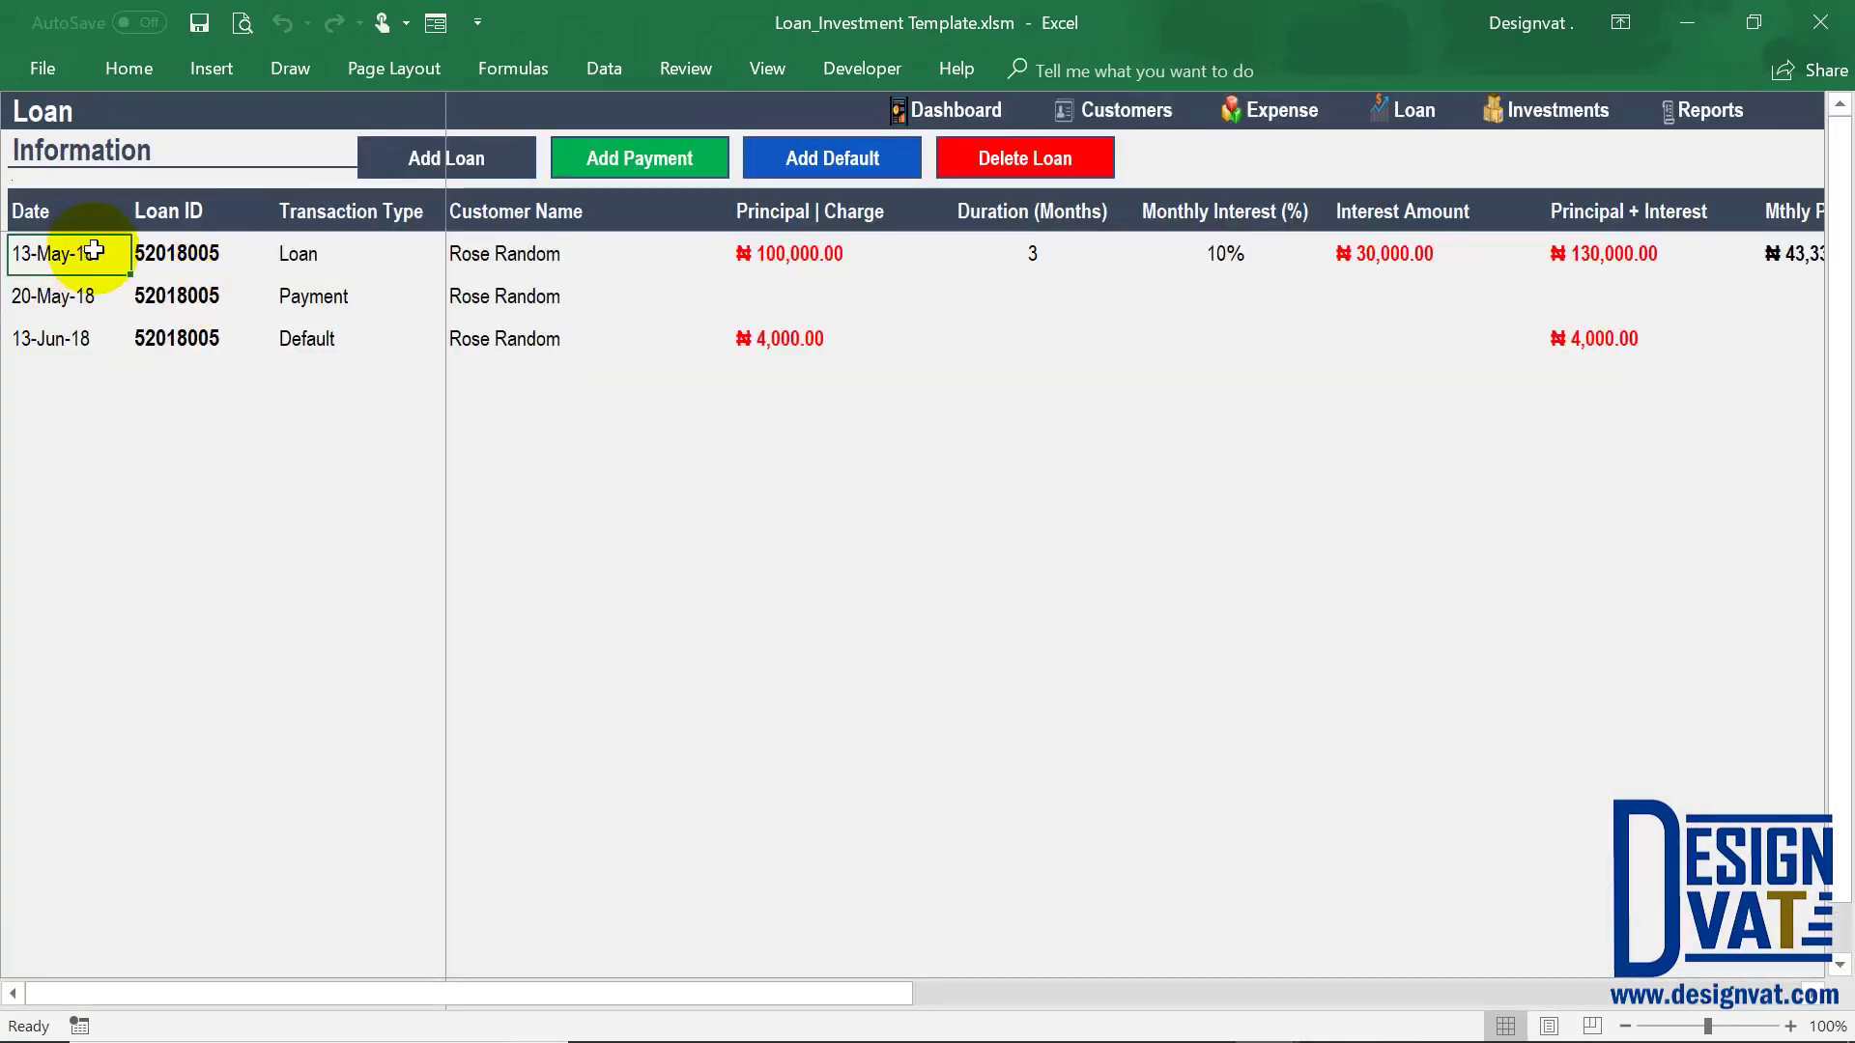
Review the loan's 30,000.00 interest and date, then switch to the Investments sheet
left_click(1410, 255)
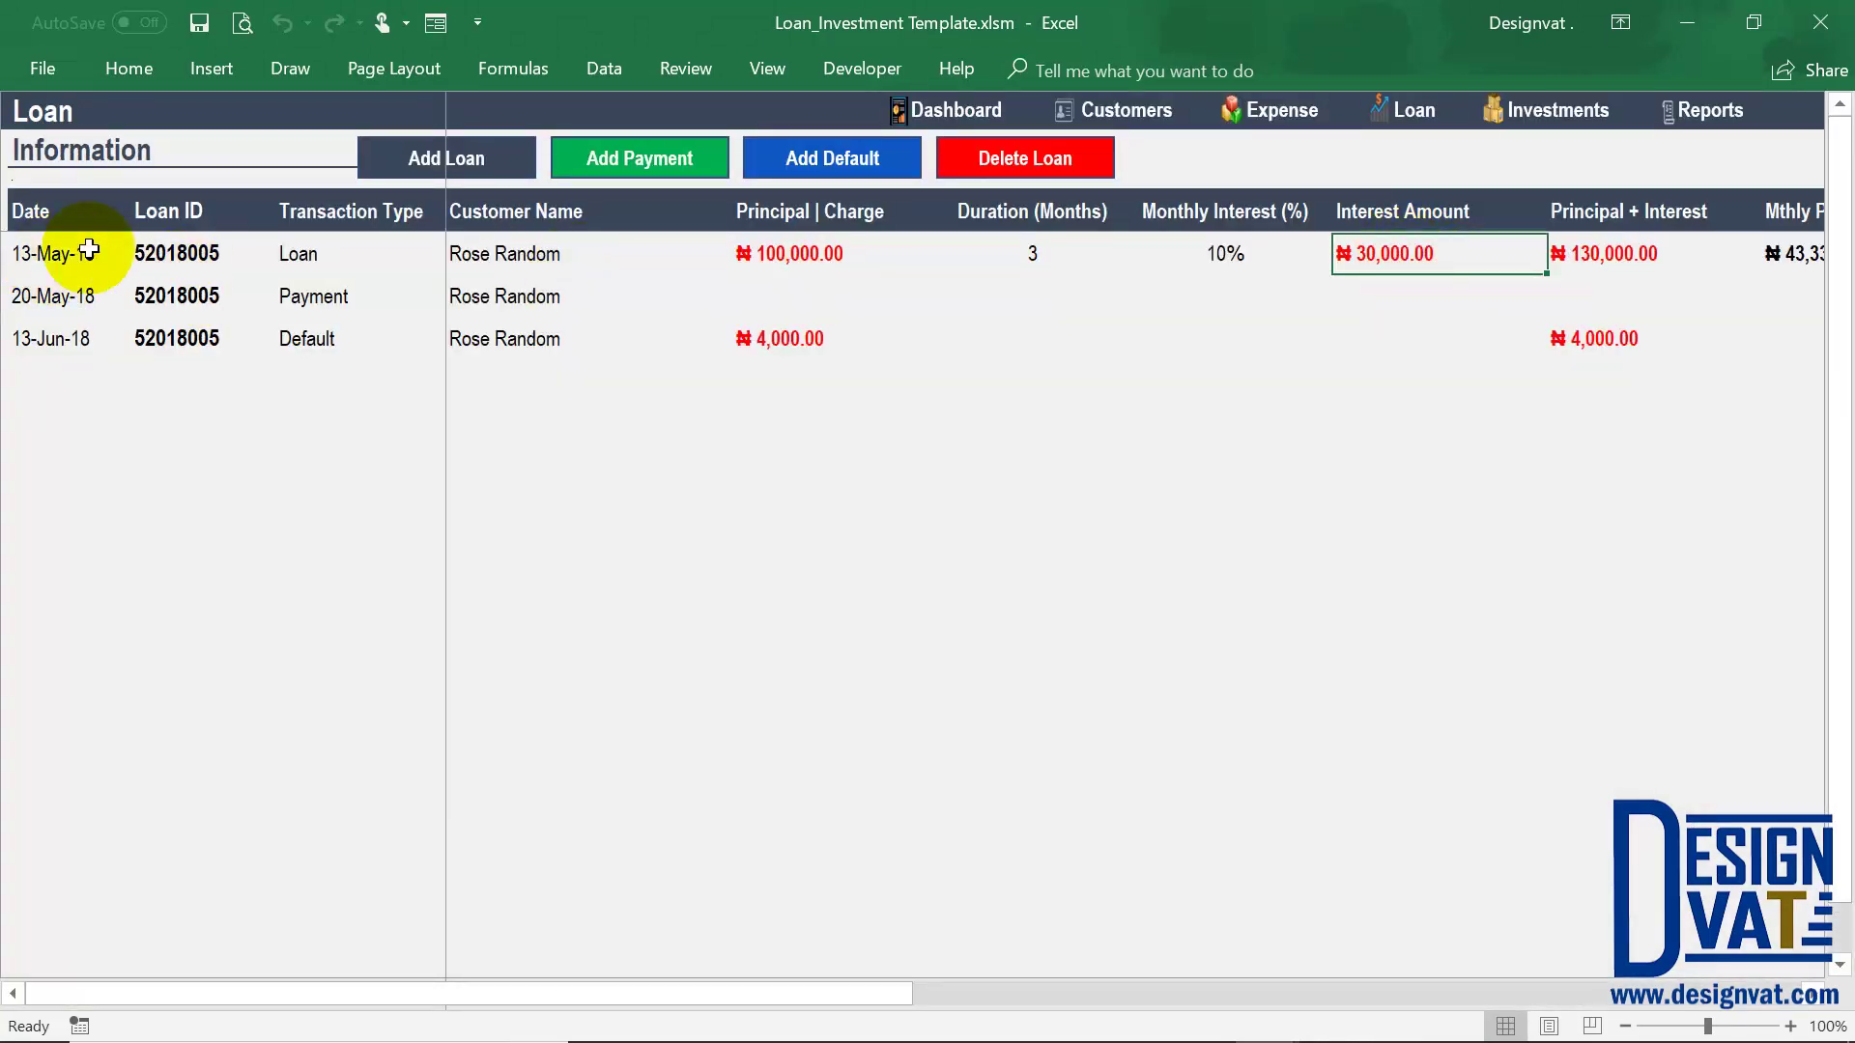
left_click(61, 256)
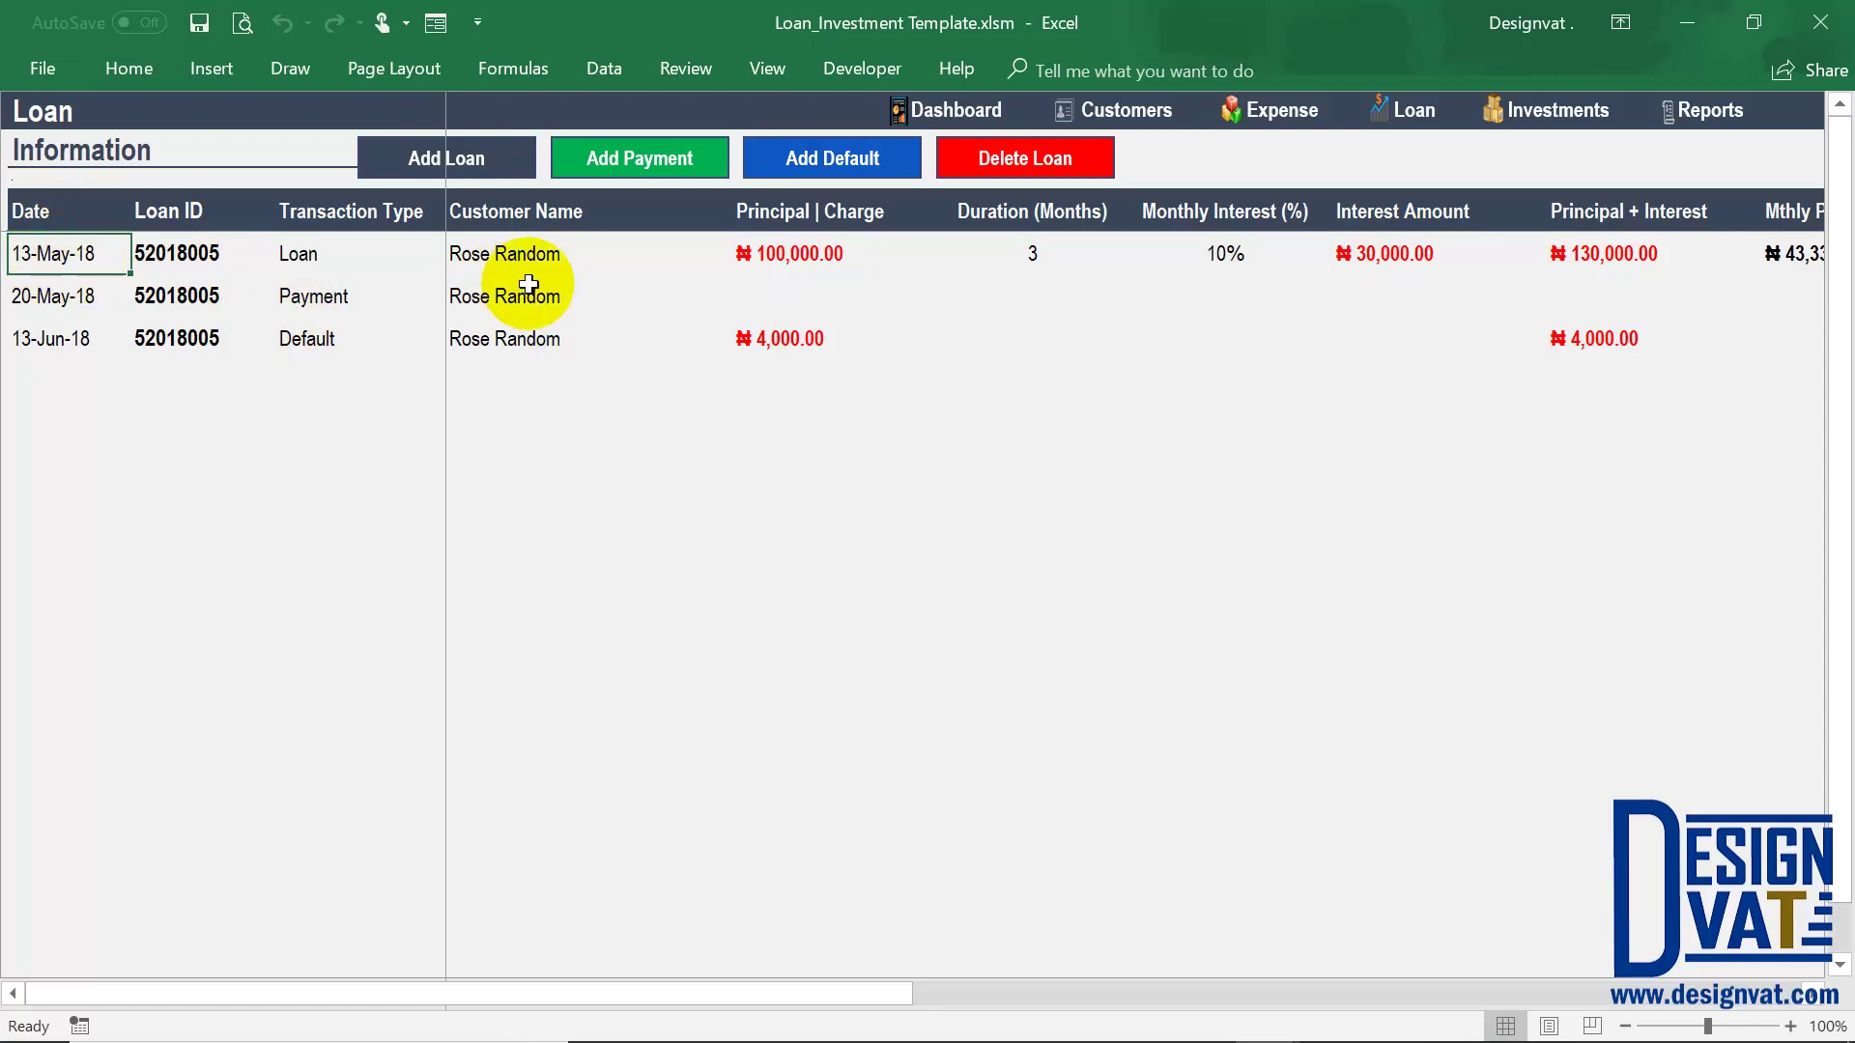
left_click(1546, 110)
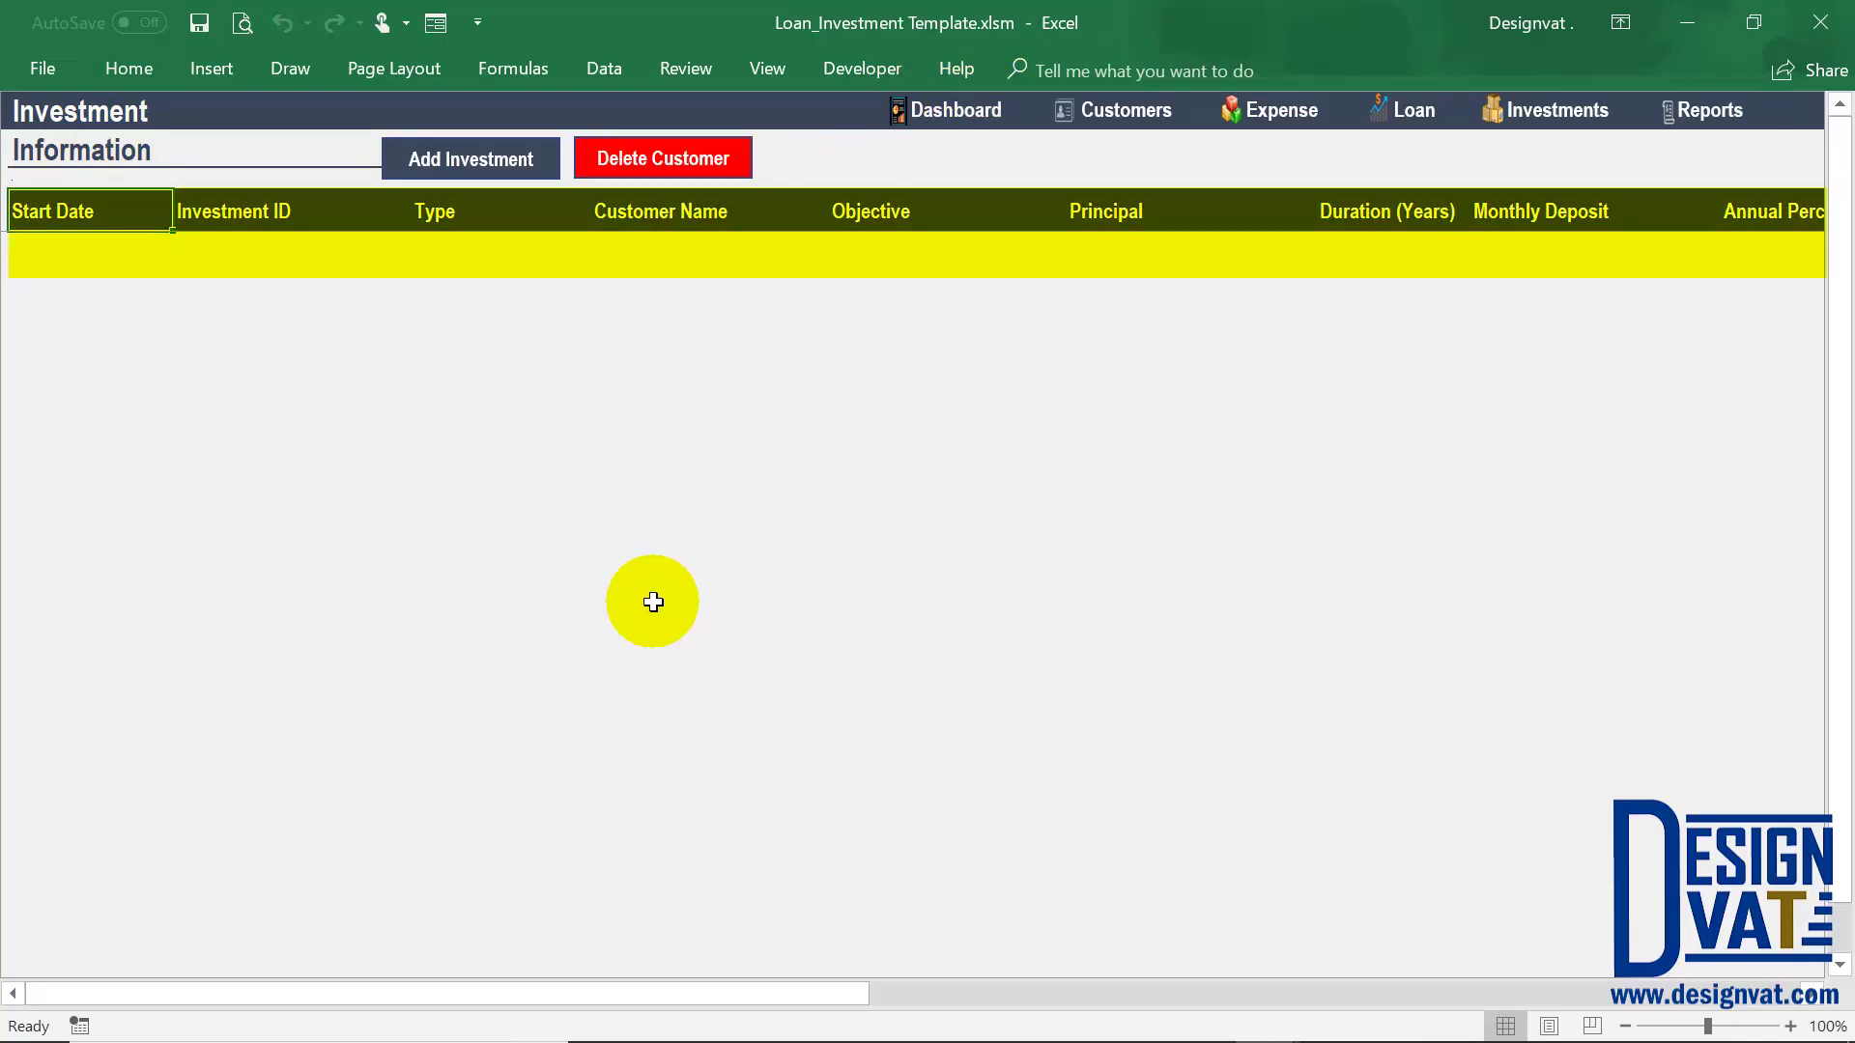
Start a new investment entry and adjust its start date
left_click(486, 158)
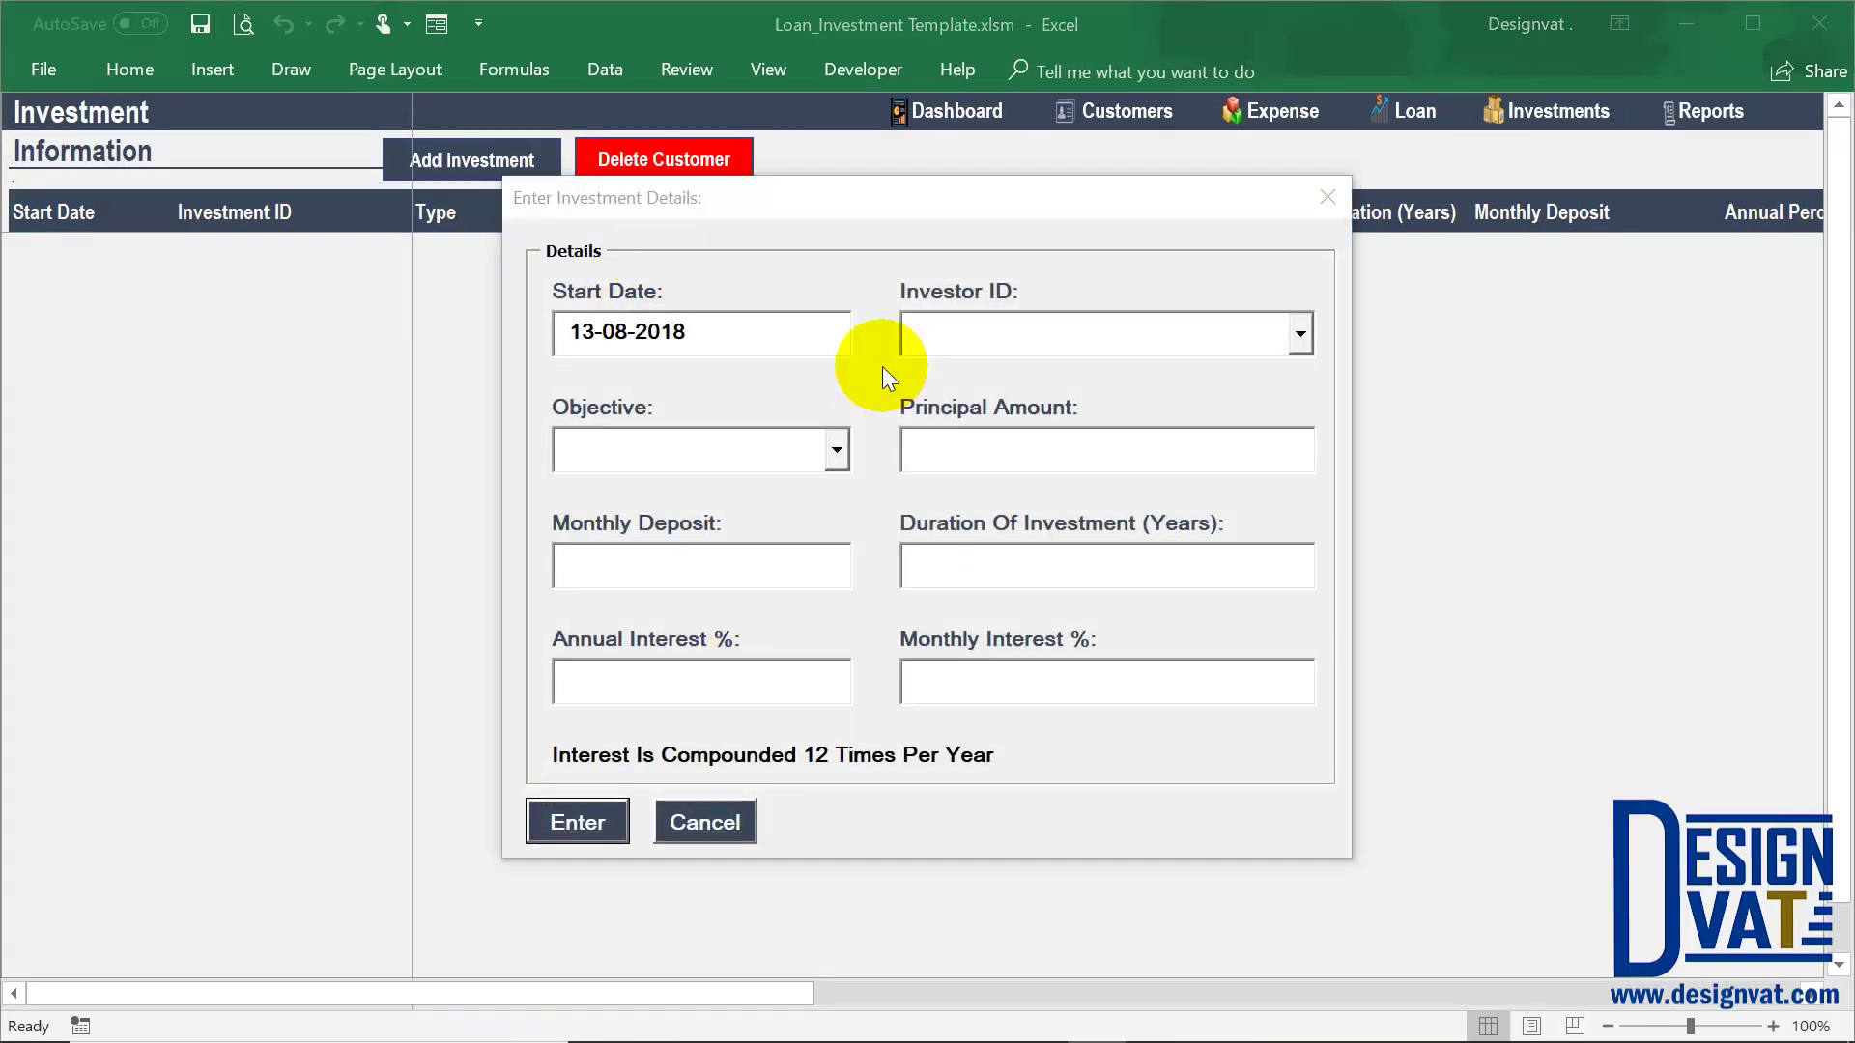
left_click(710, 331)
key("BackSpace")
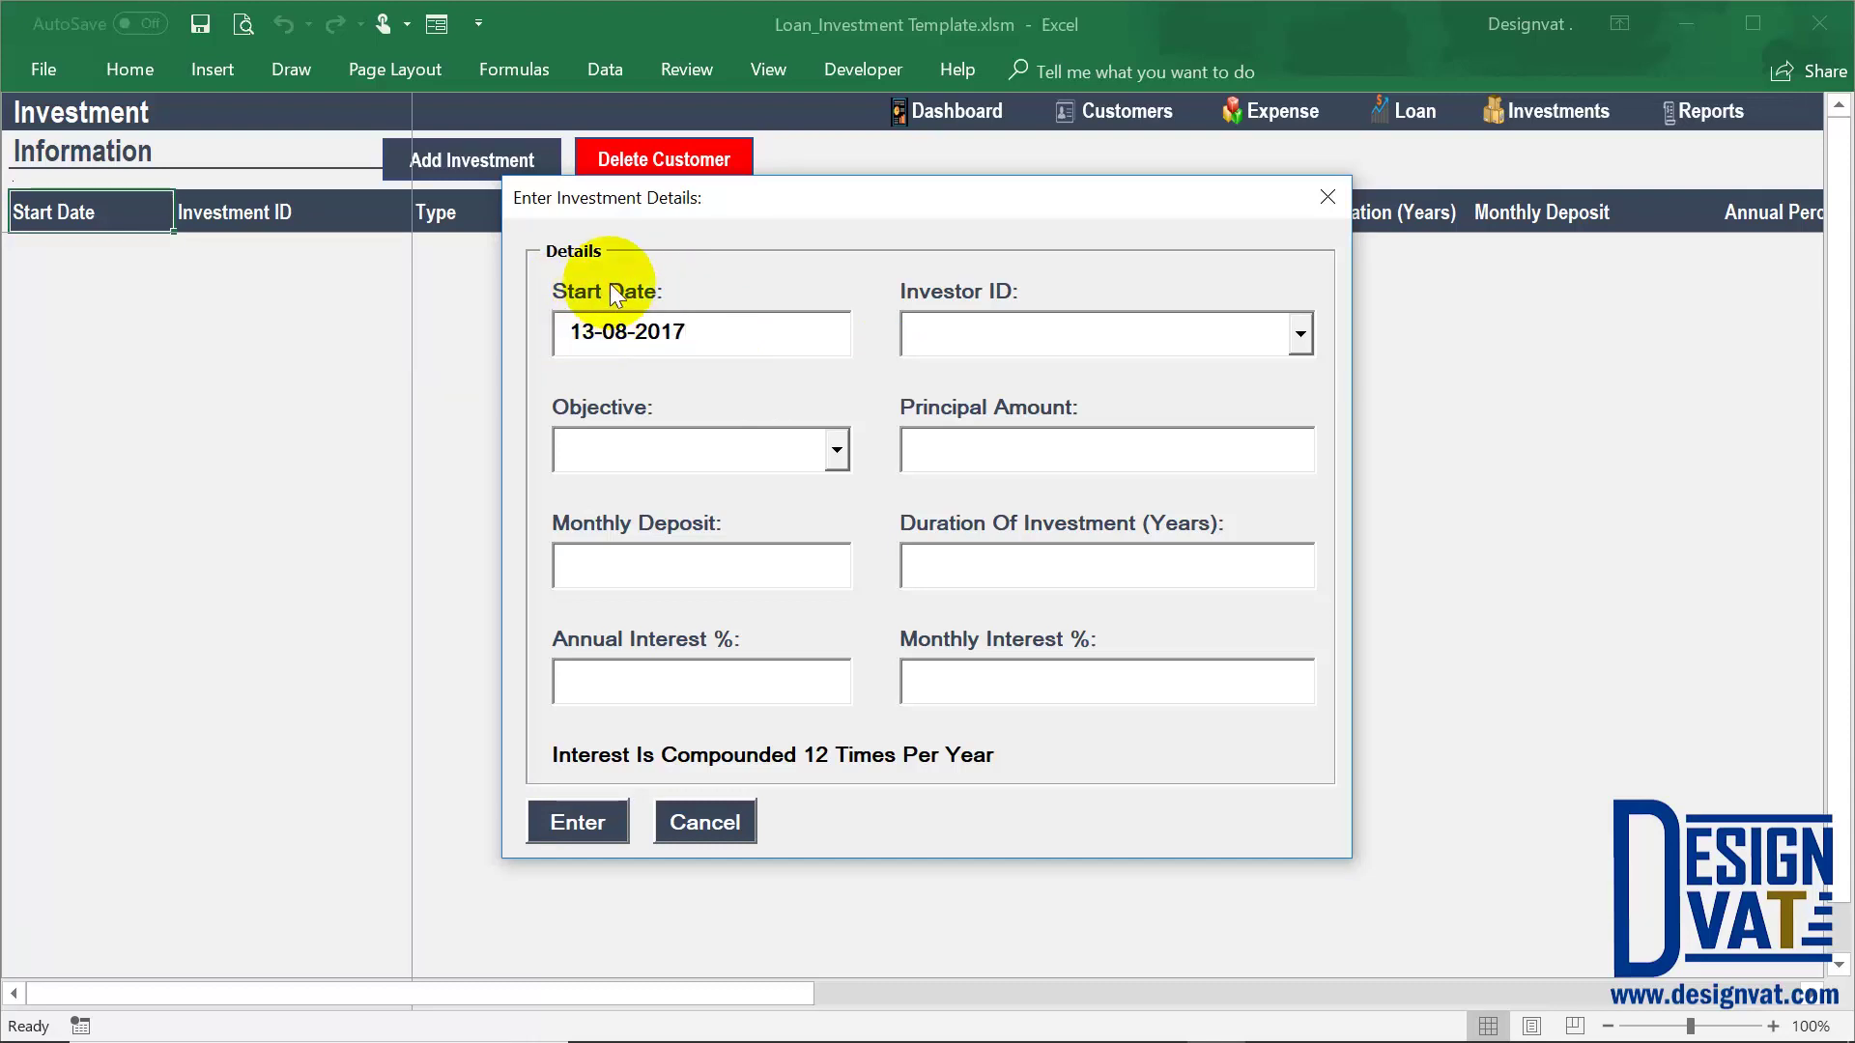
double_click(577, 332)
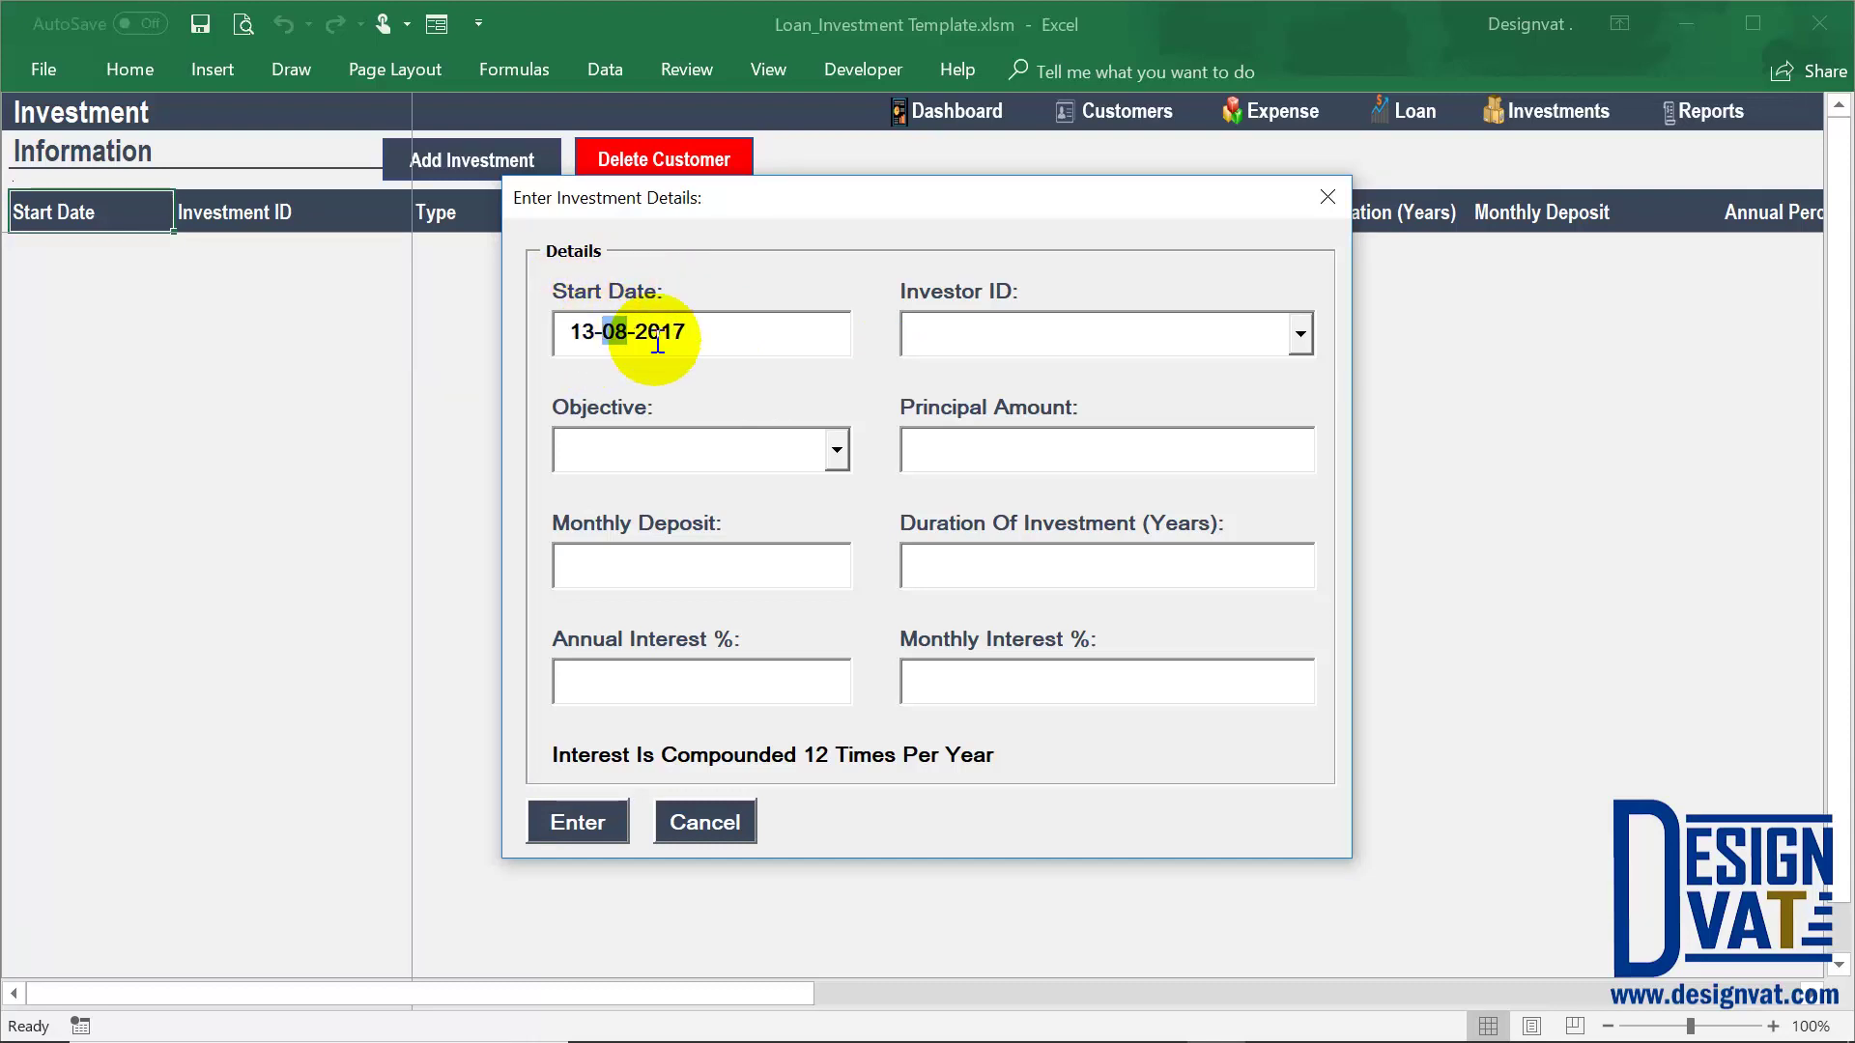
double_click(664, 331)
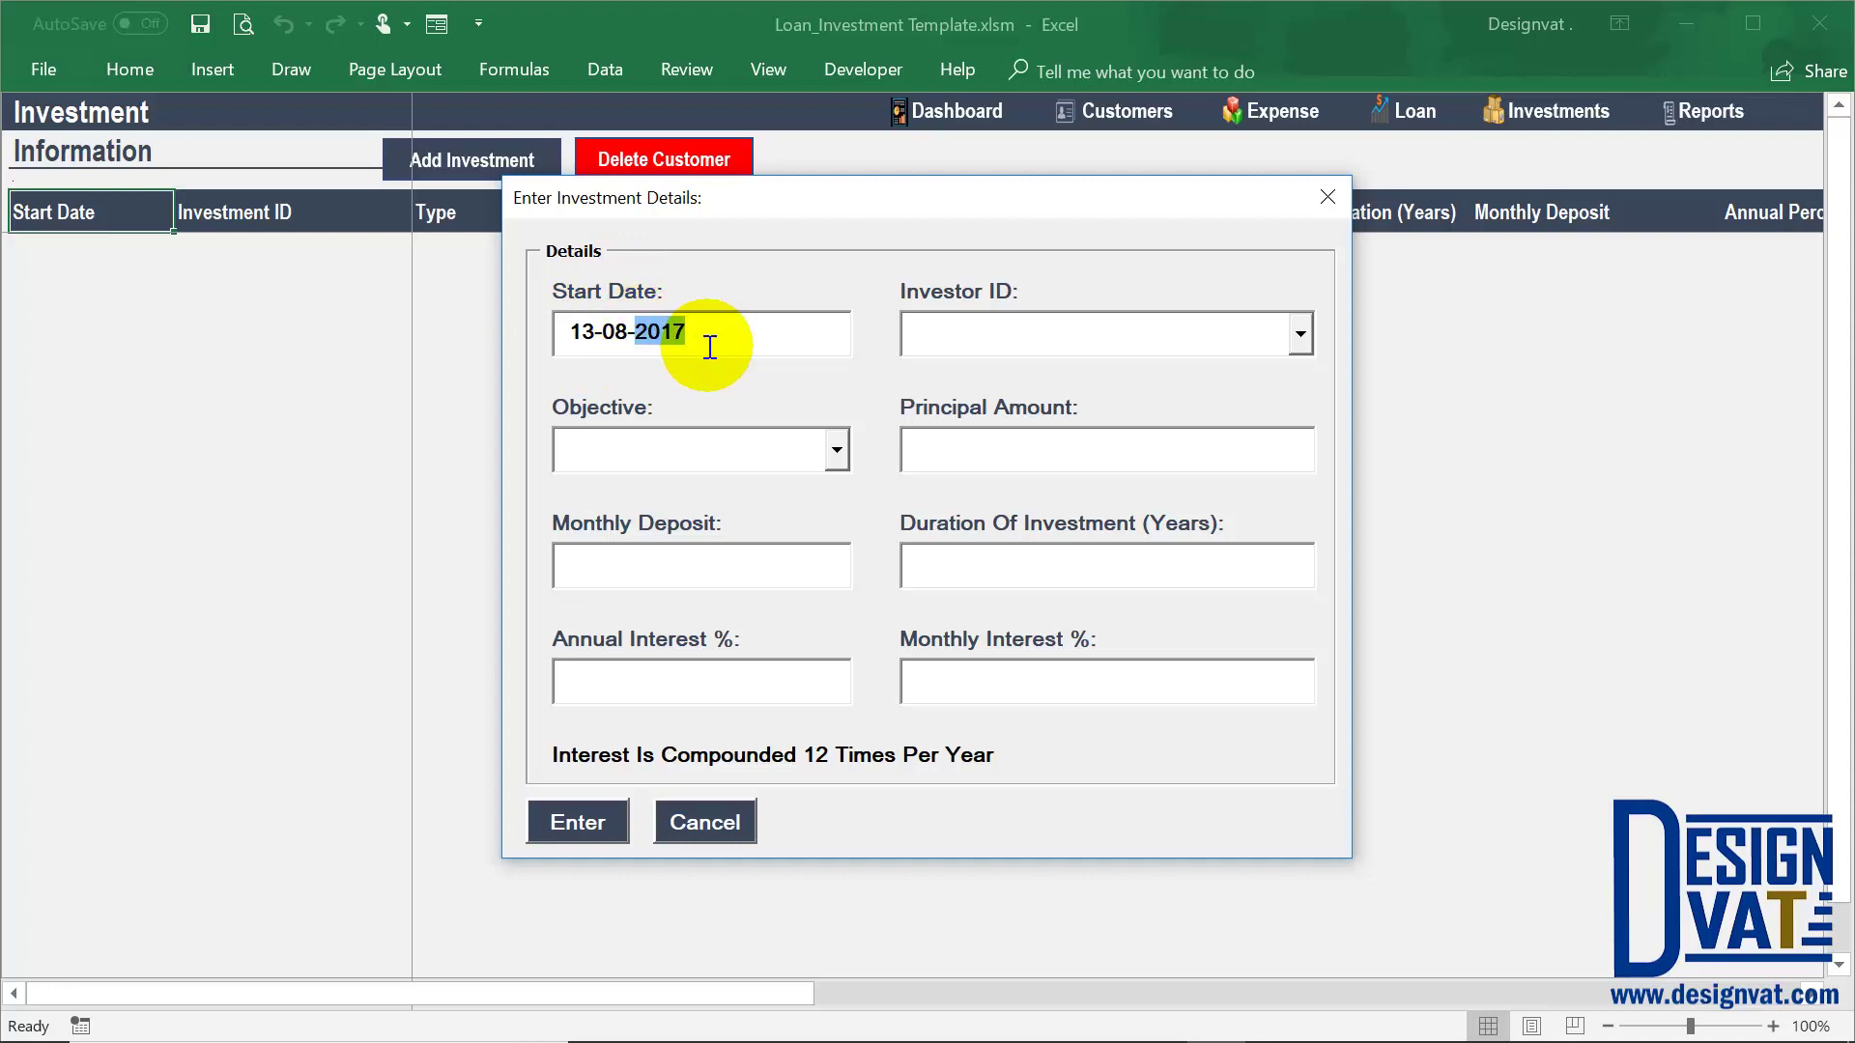
key("Tab")
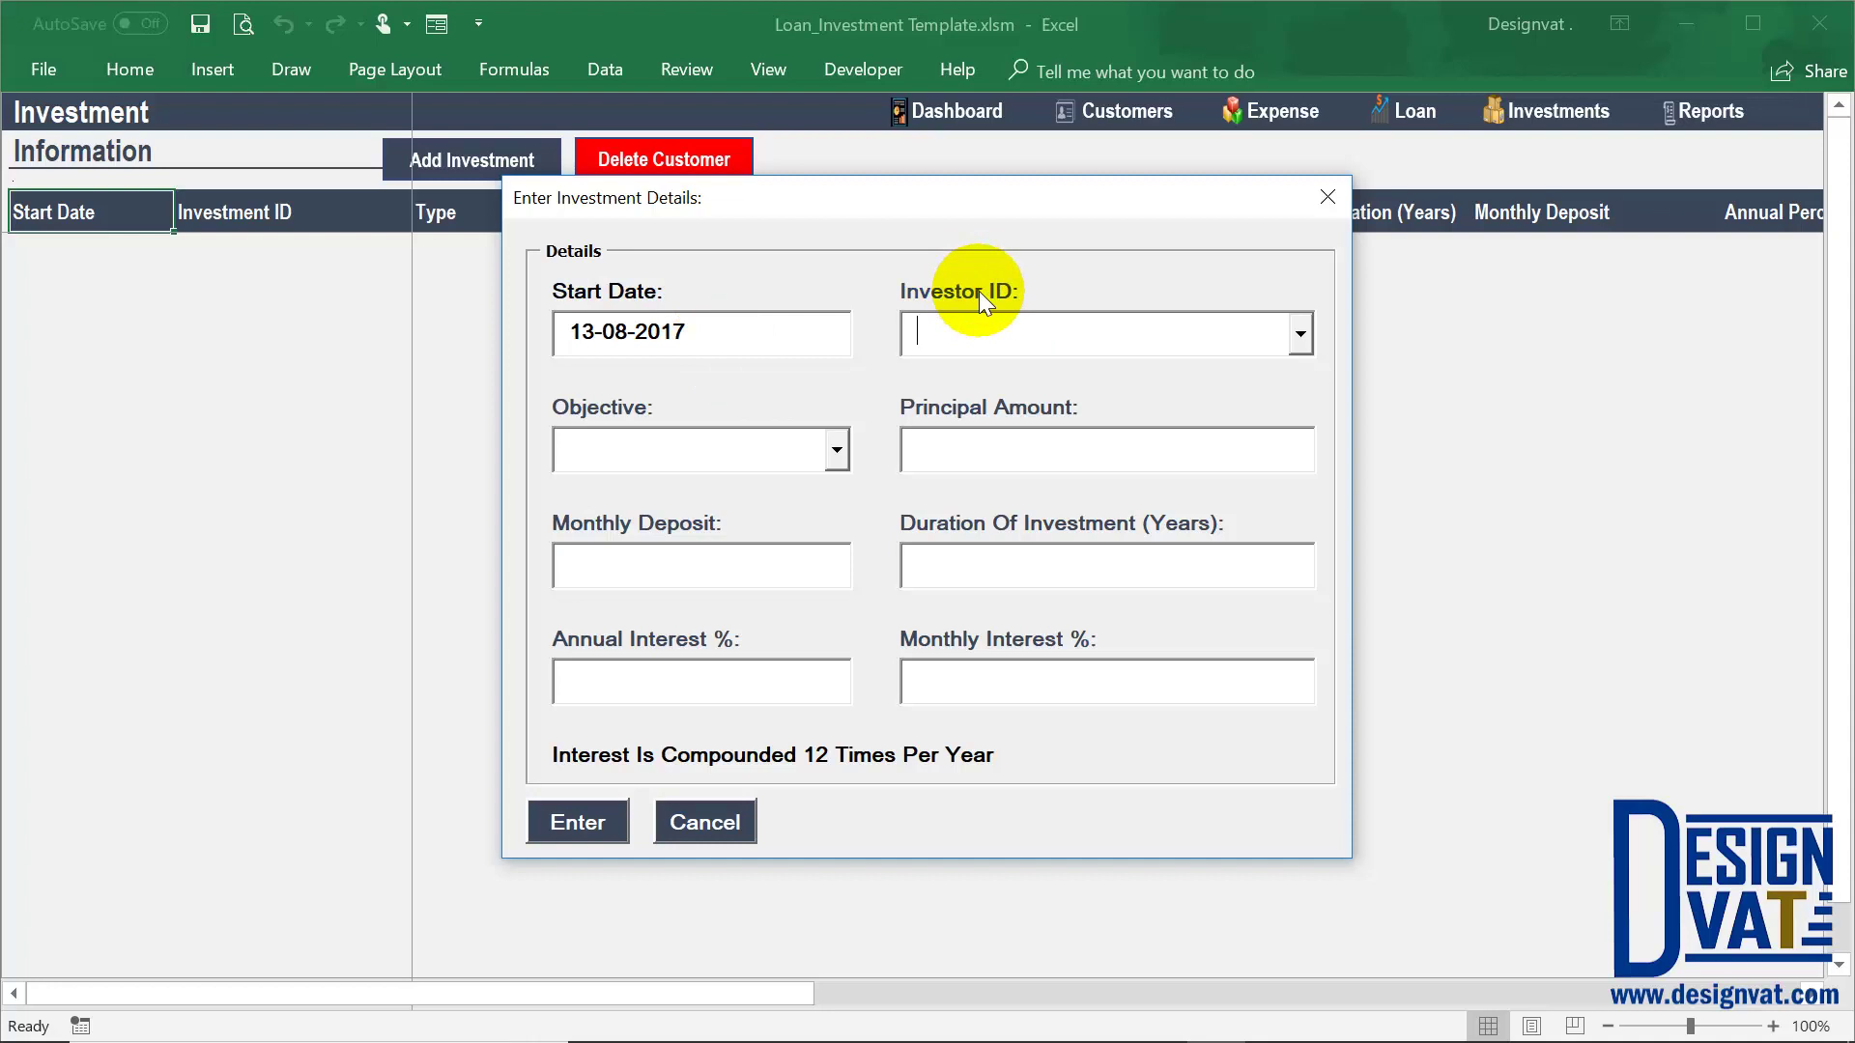
Choose the only available Investor ID and check the investor name it brings up
left_click(1300, 333)
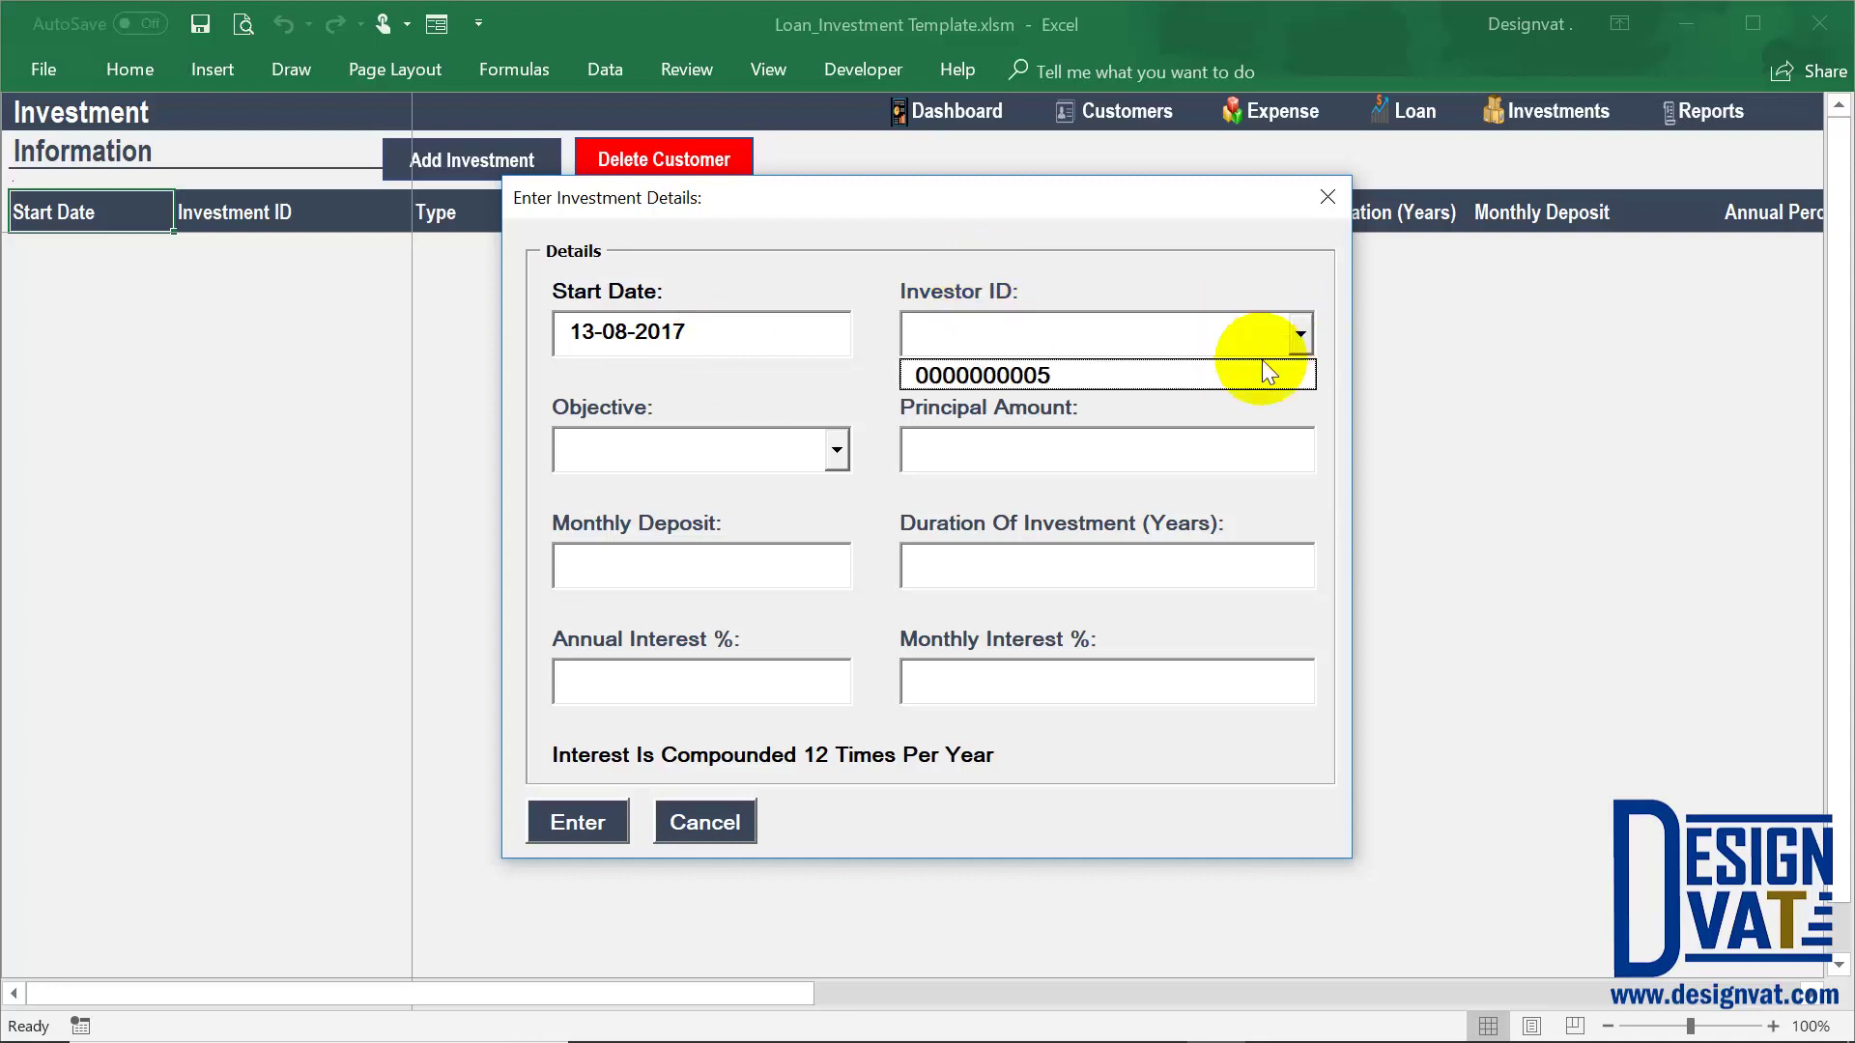
left_click(1252, 374)
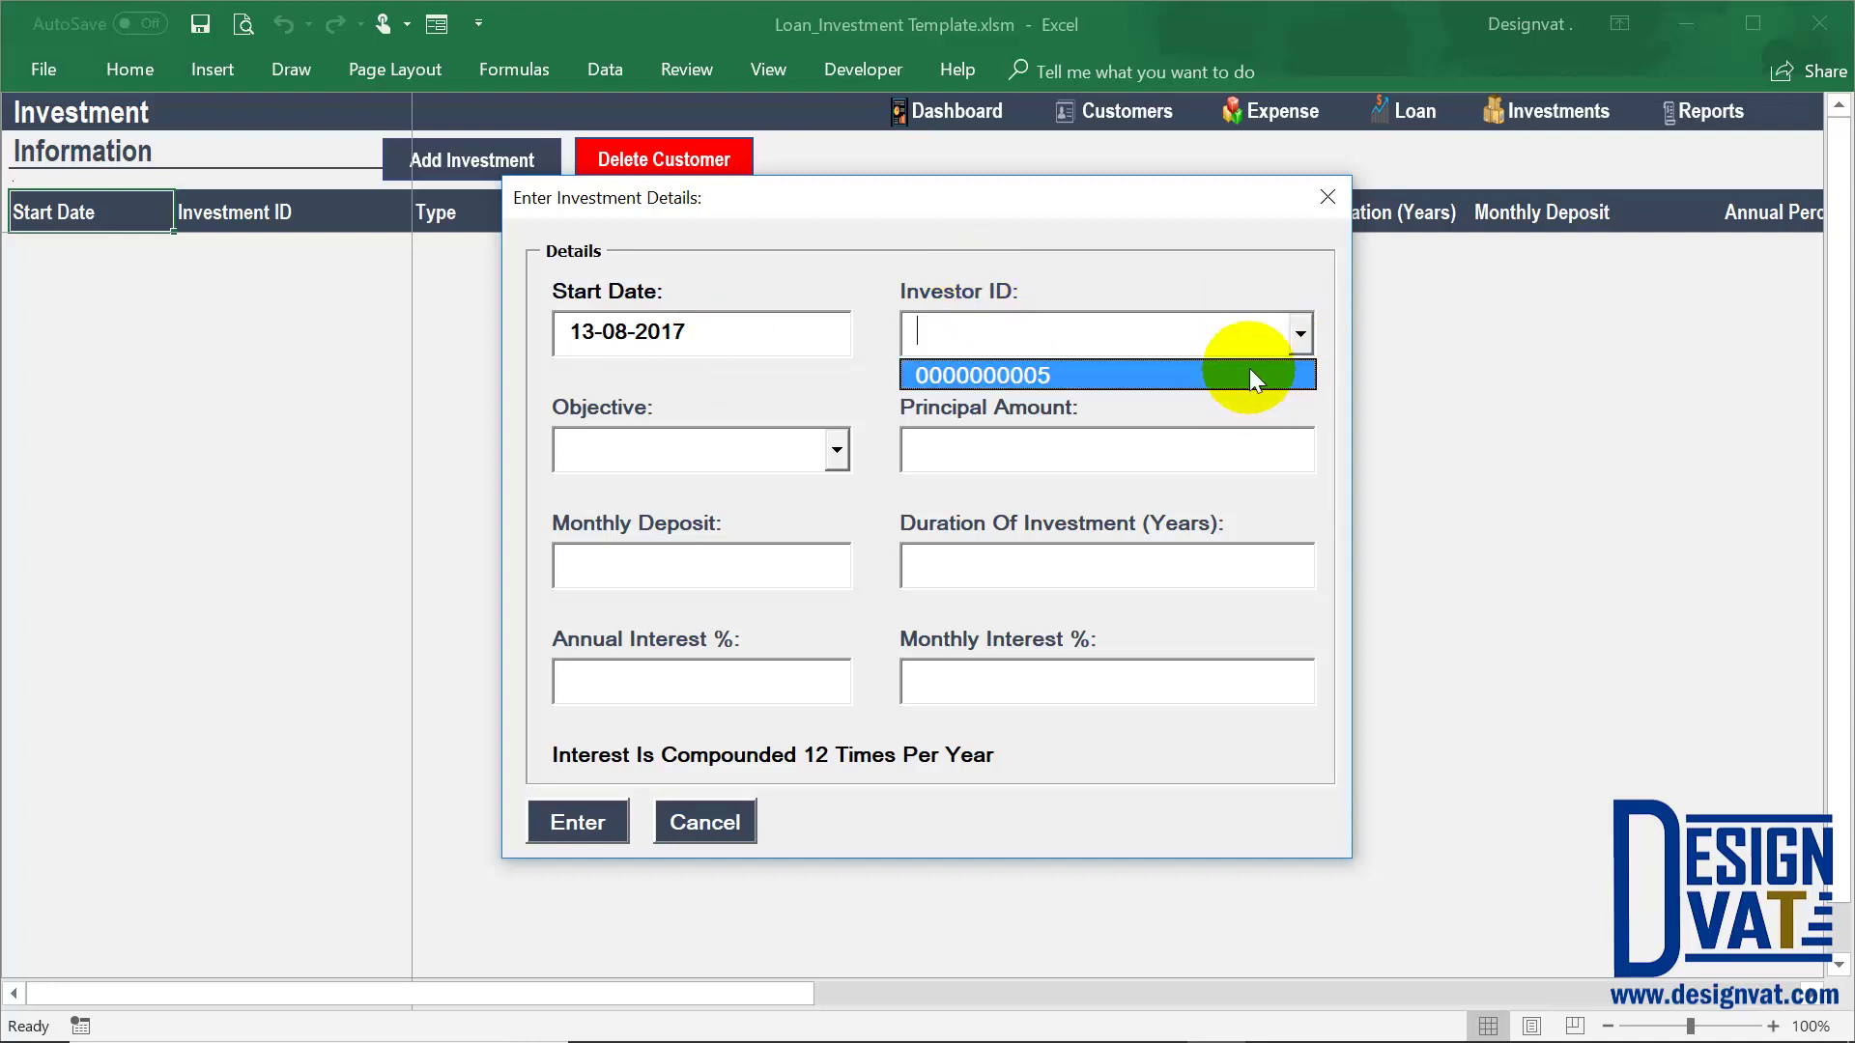
left_click(1111, 374)
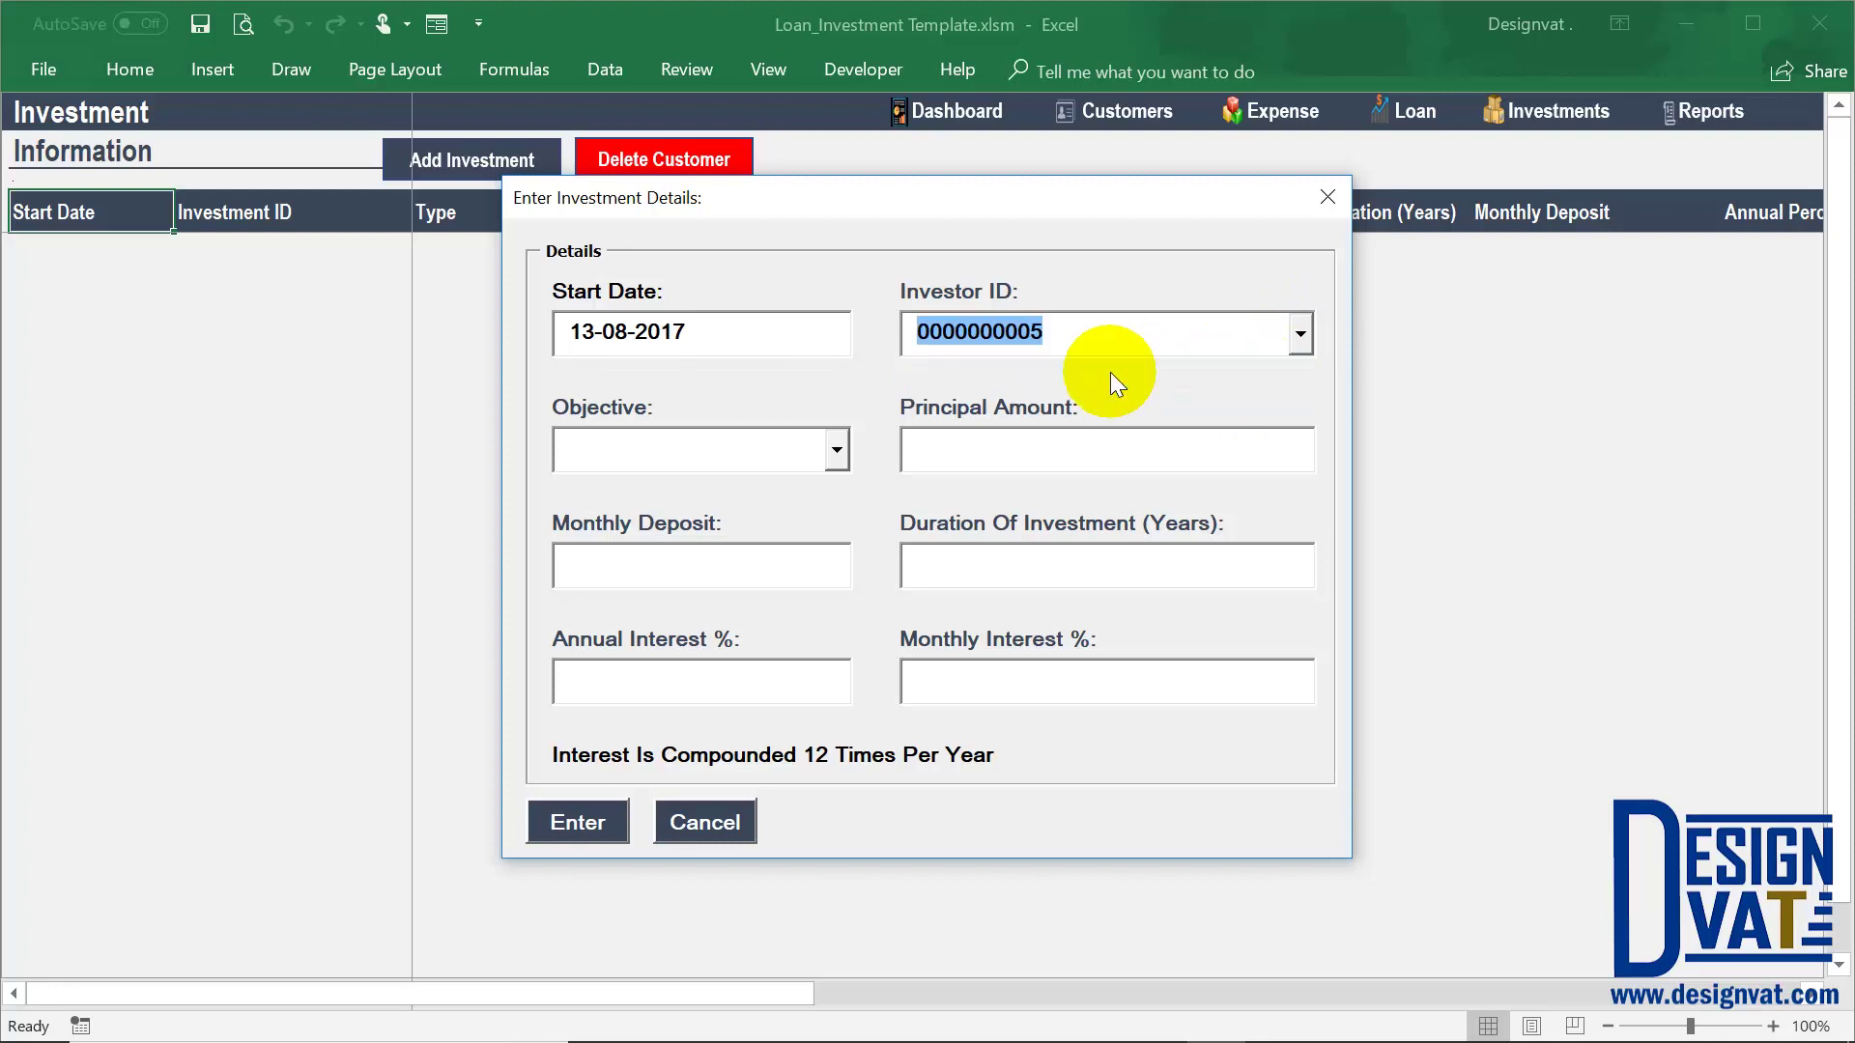
left_click(729, 442)
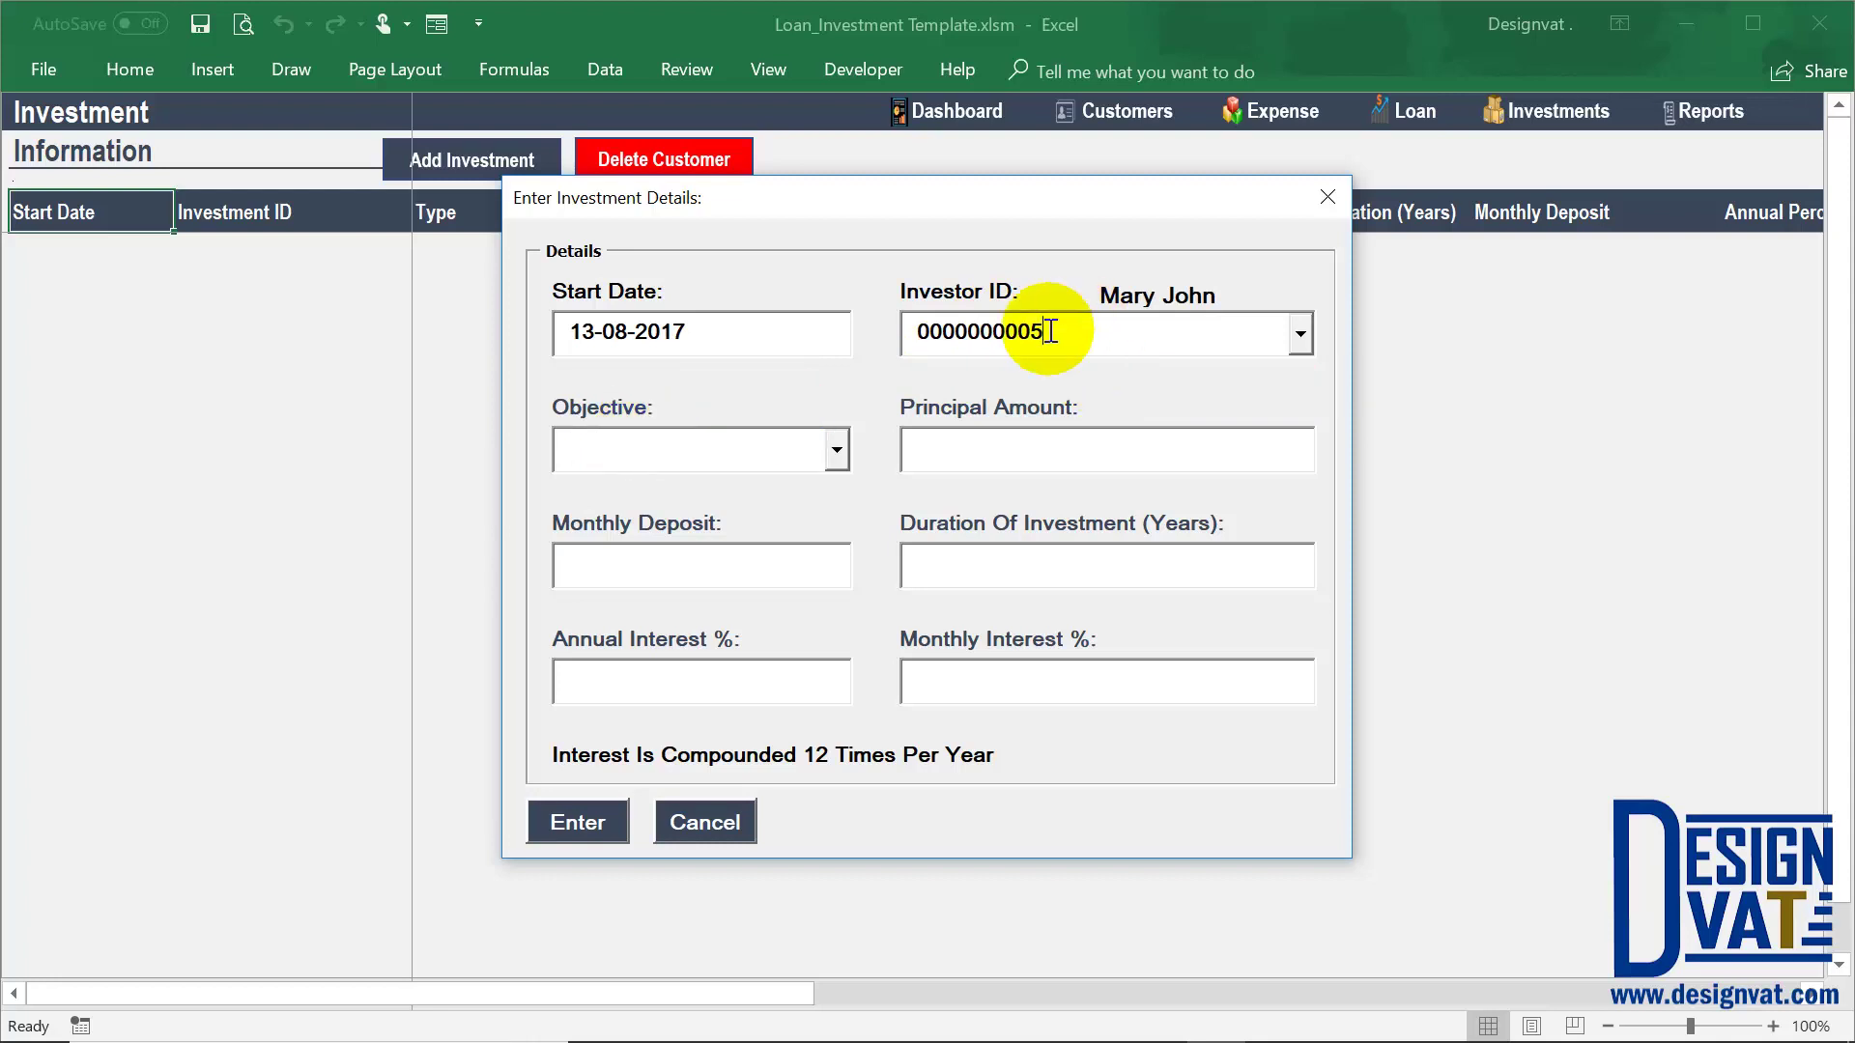
left_click_drag(1047, 331, 890, 332)
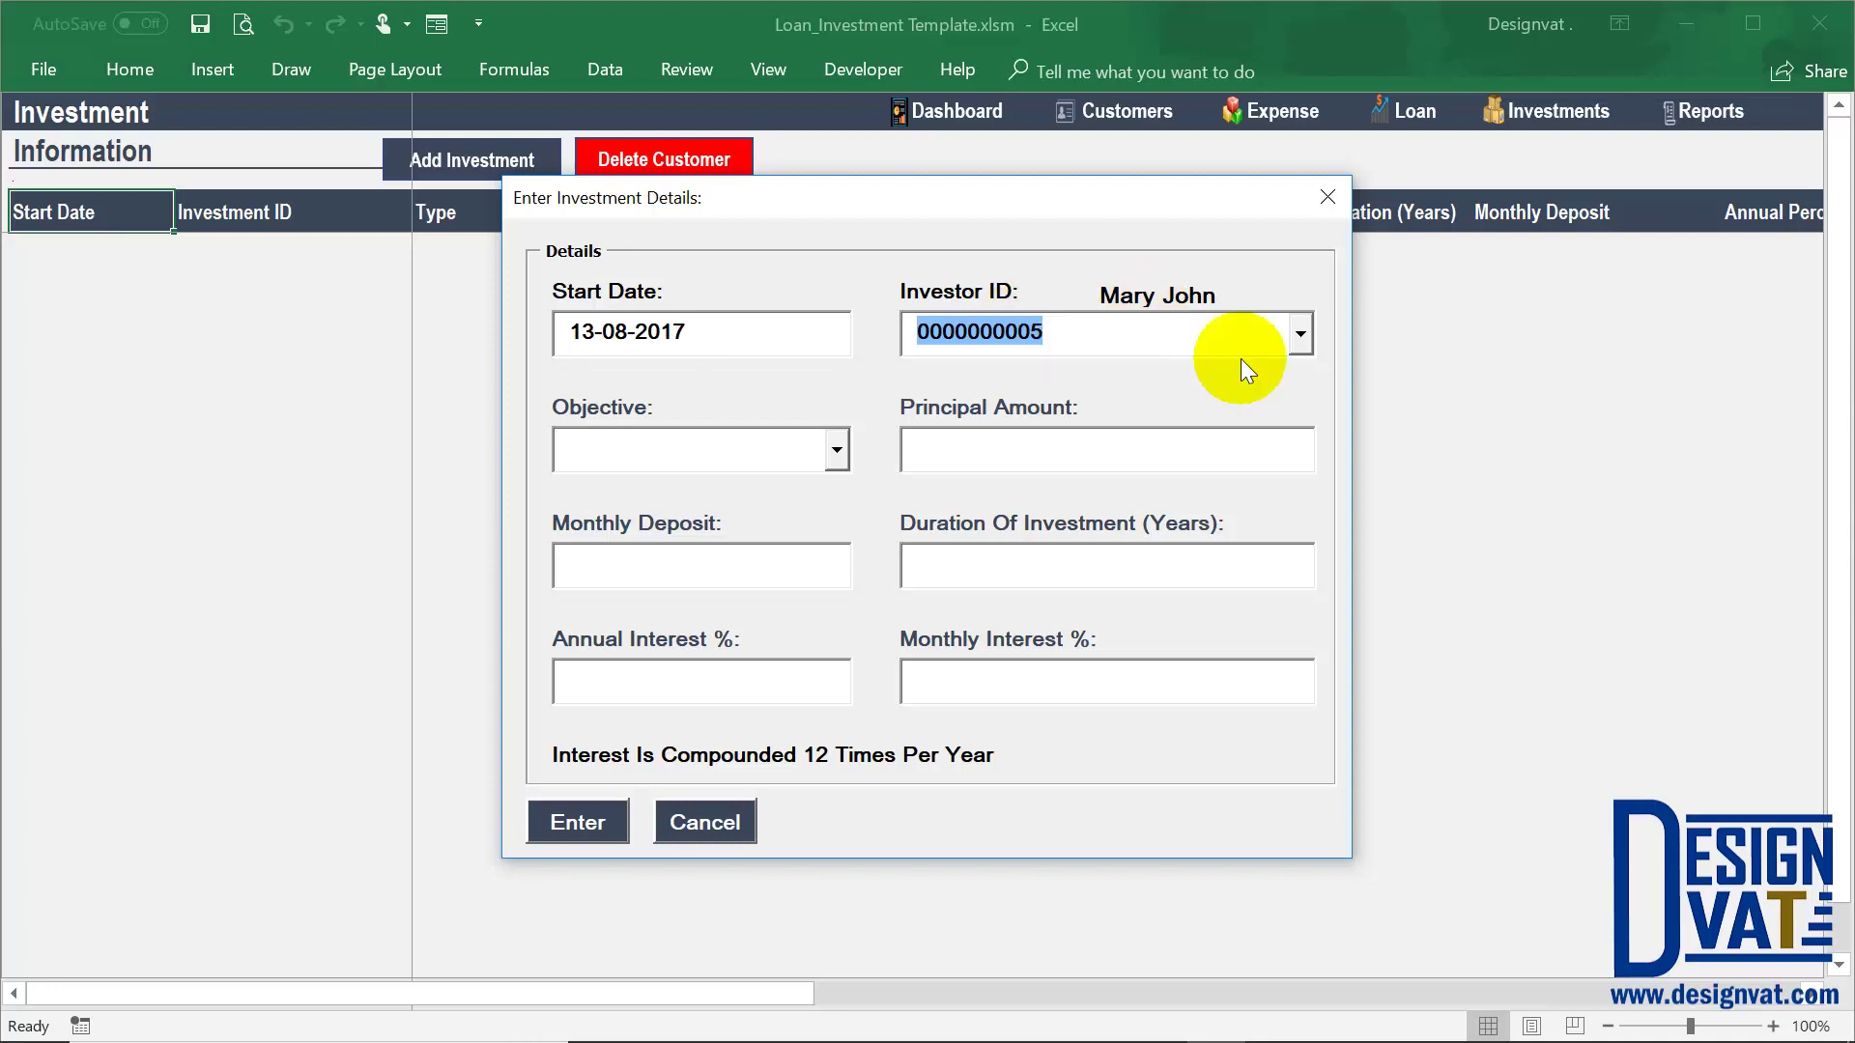
left_click(1125, 300)
double_click(1124, 301)
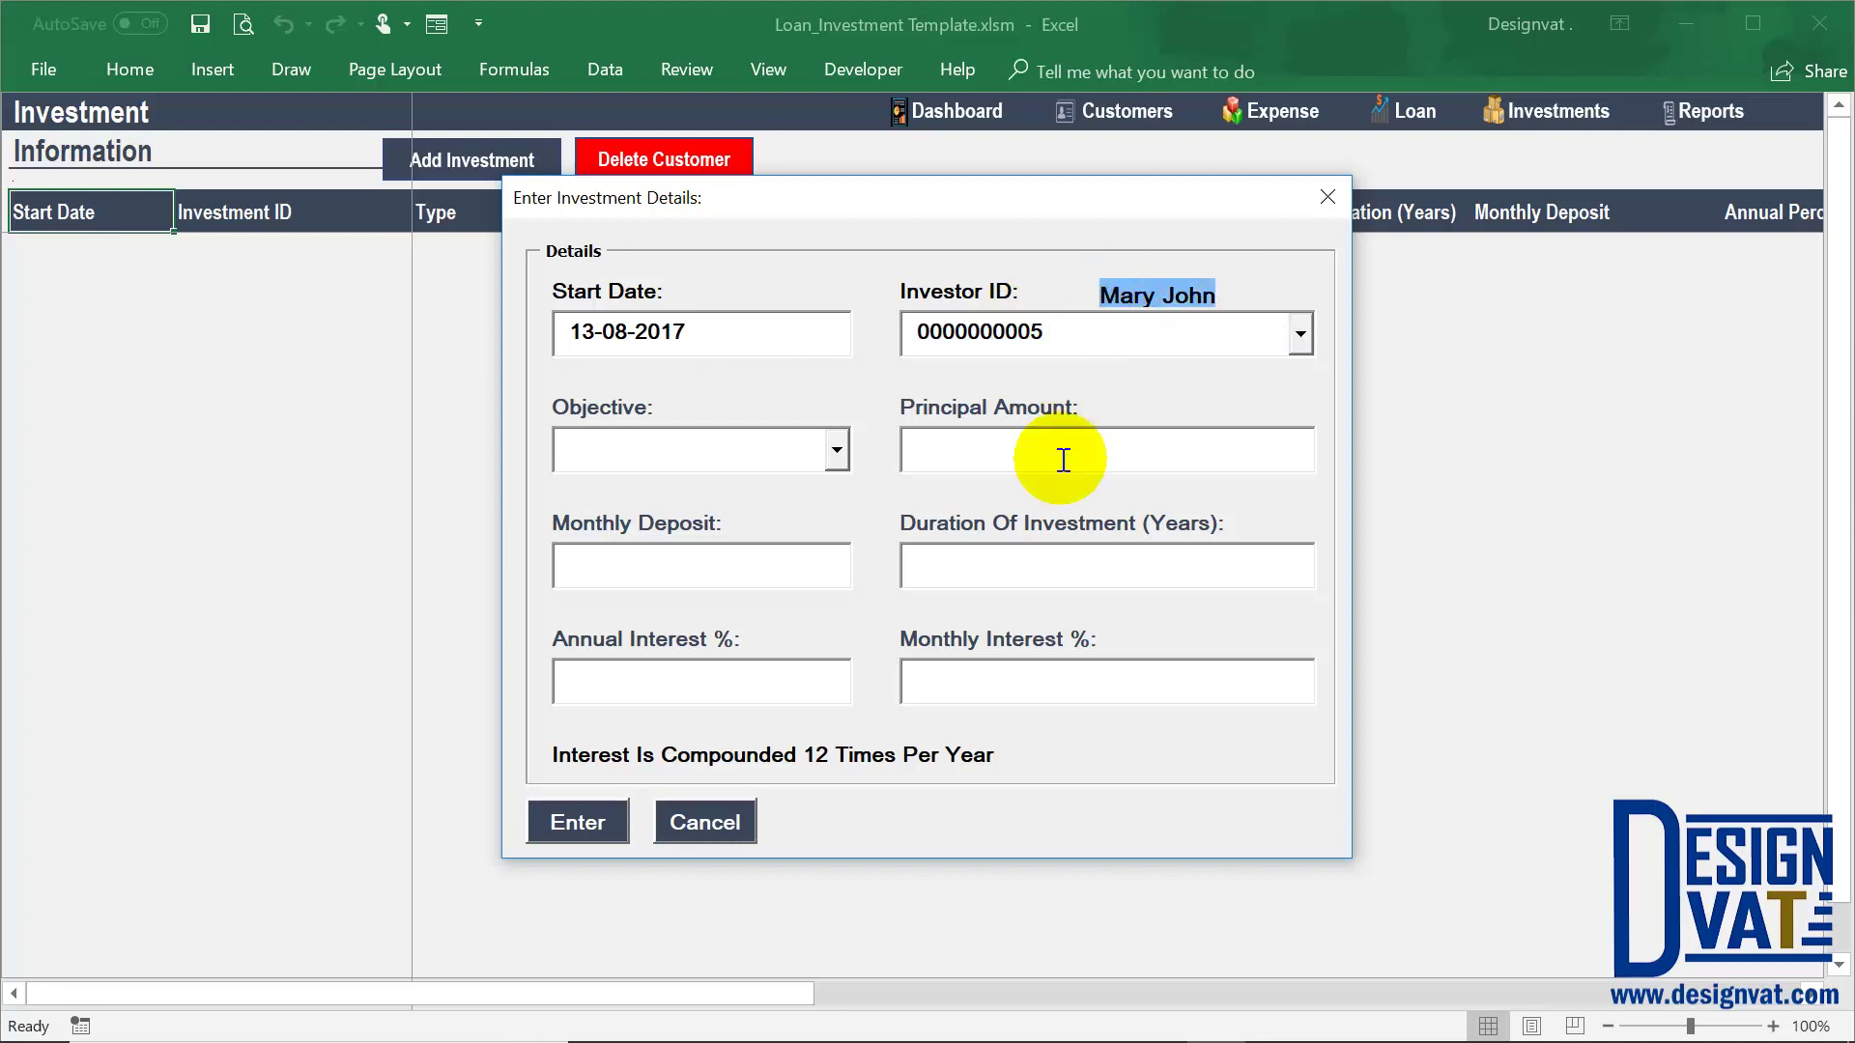
key("Tab")
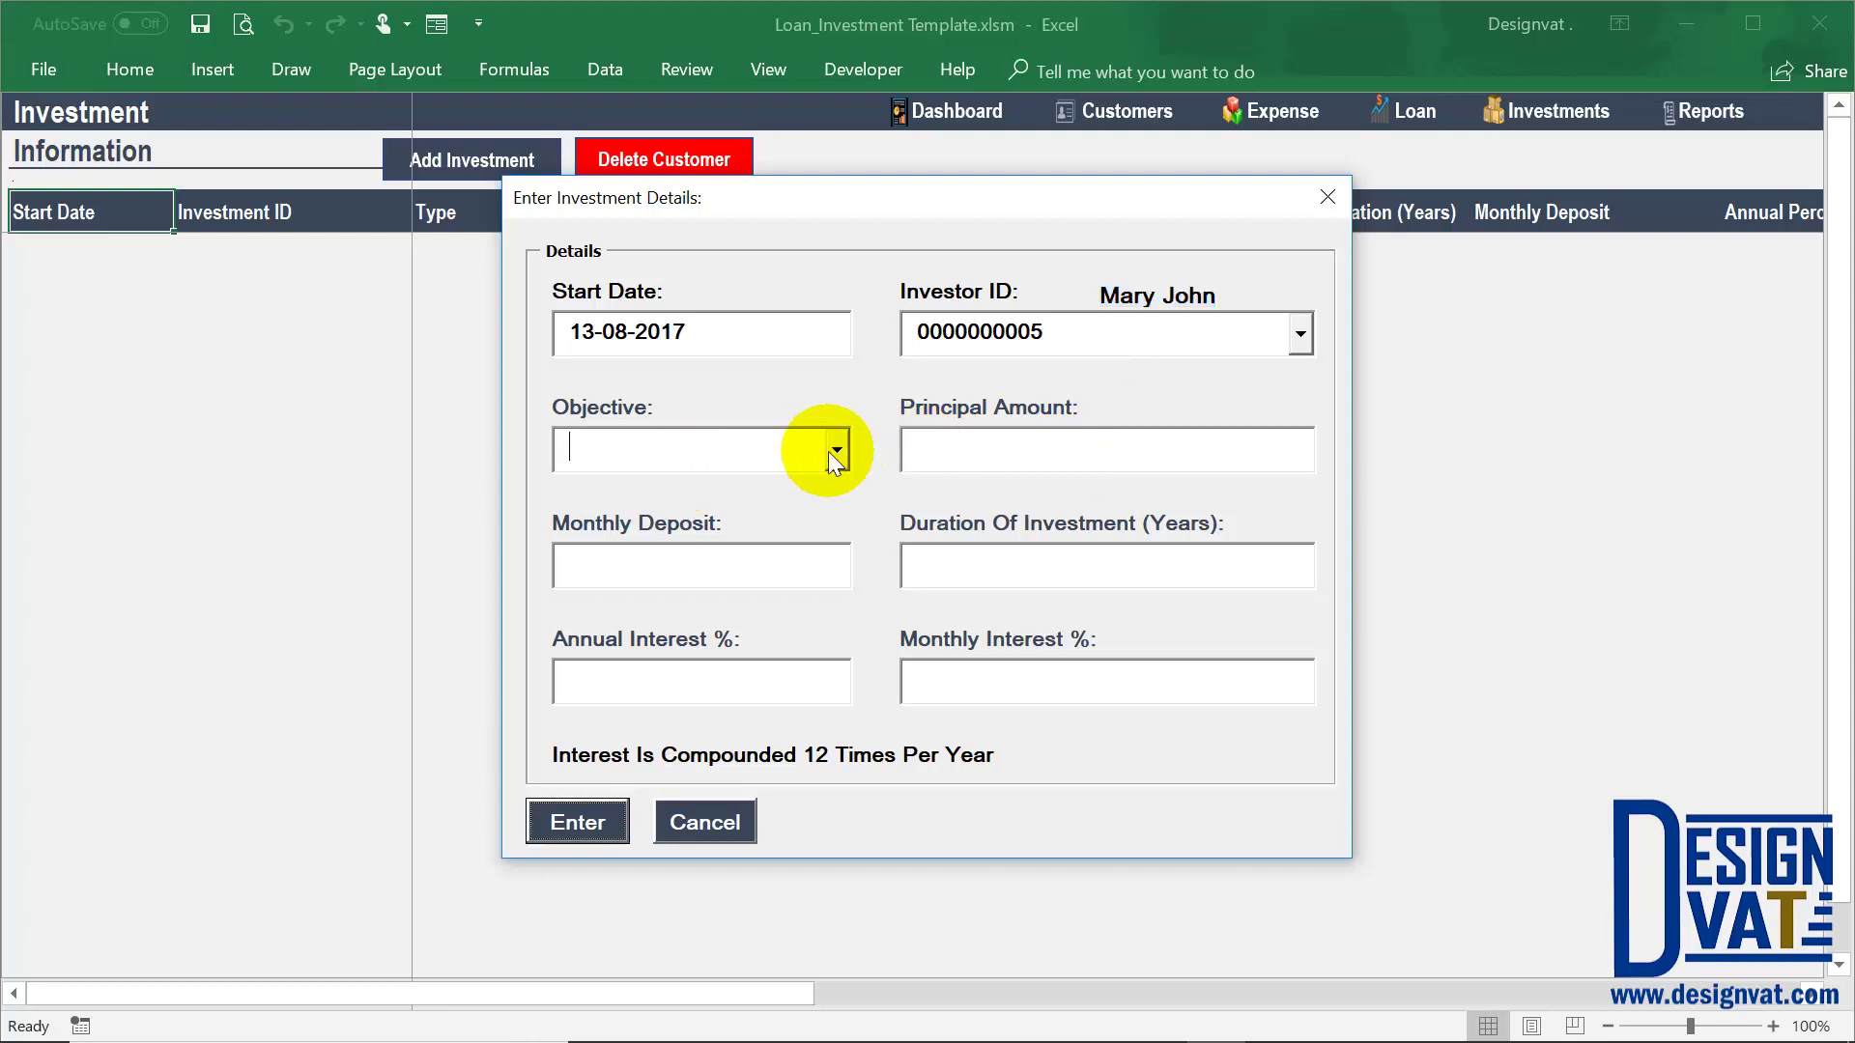
Set the objective to Standard with a 5,000,000.00 principal and 50,000.00 monthly deposit
left_click(833, 451)
left_click(618, 487)
key("Tab")
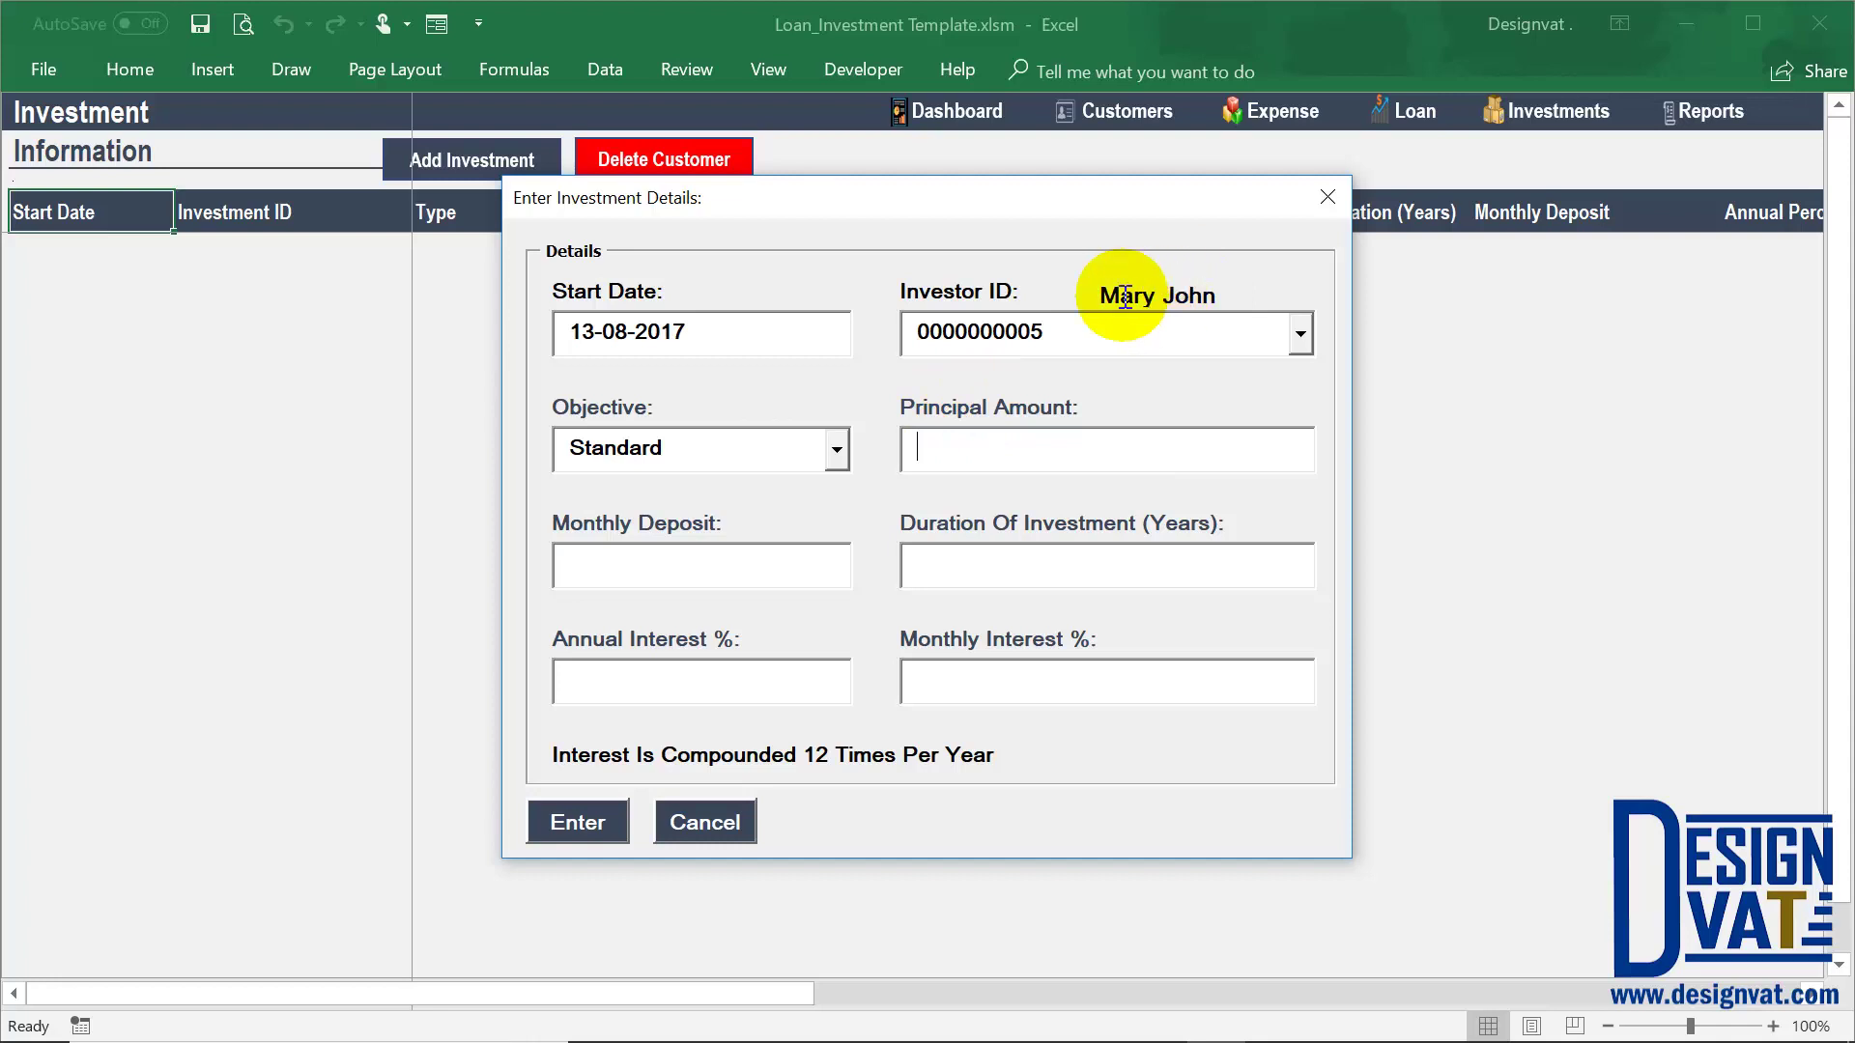
type("5000000")
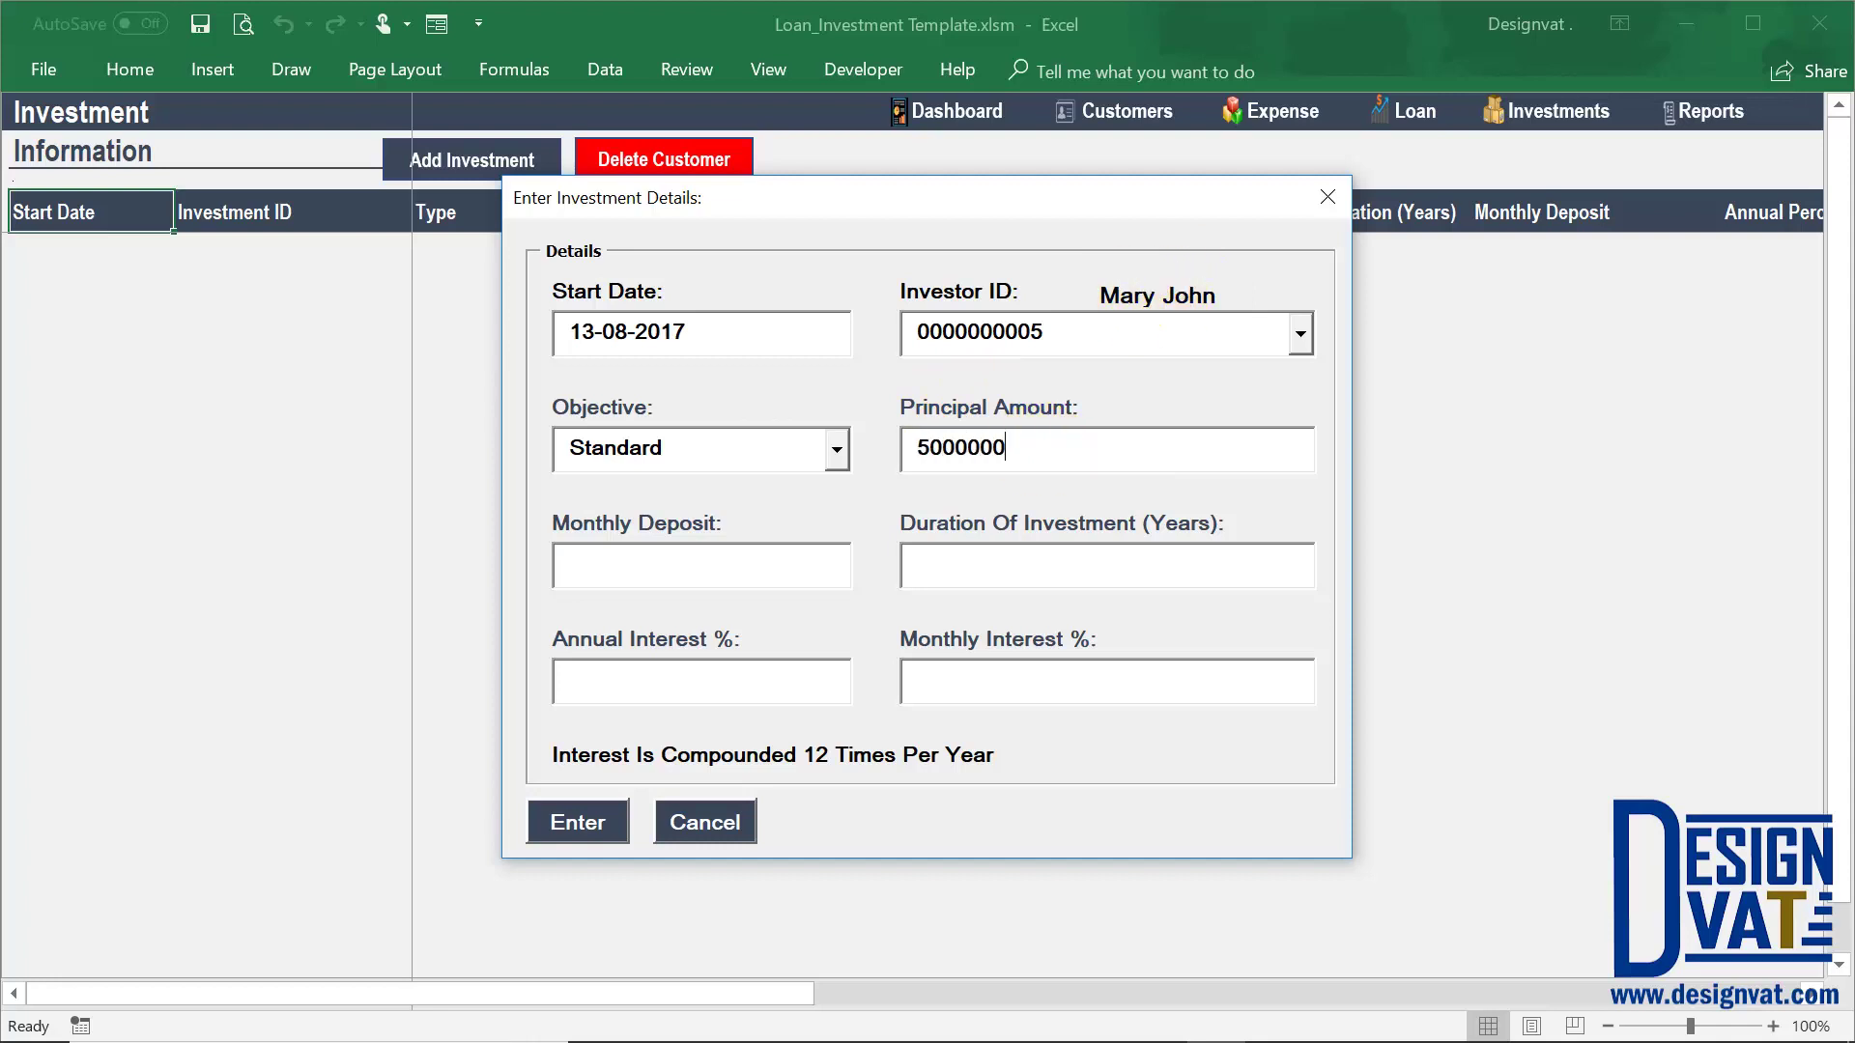
key("Tab")
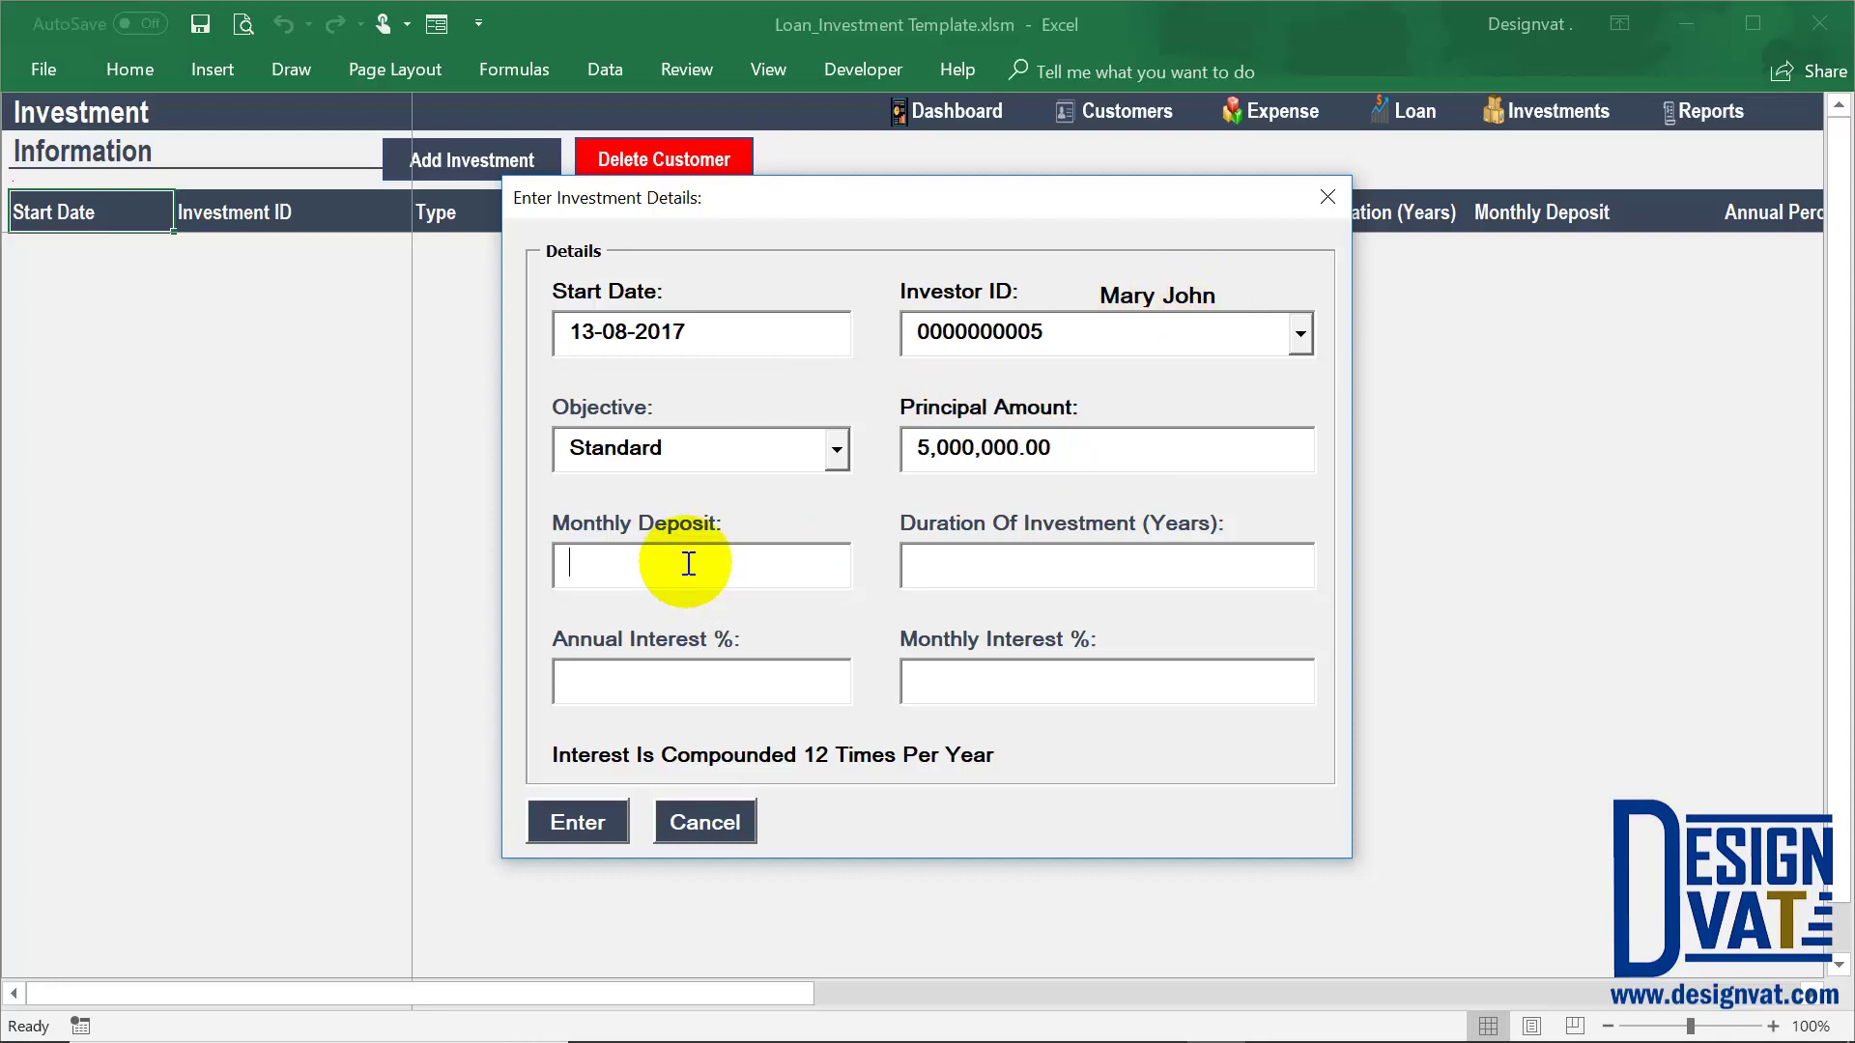
type("50000")
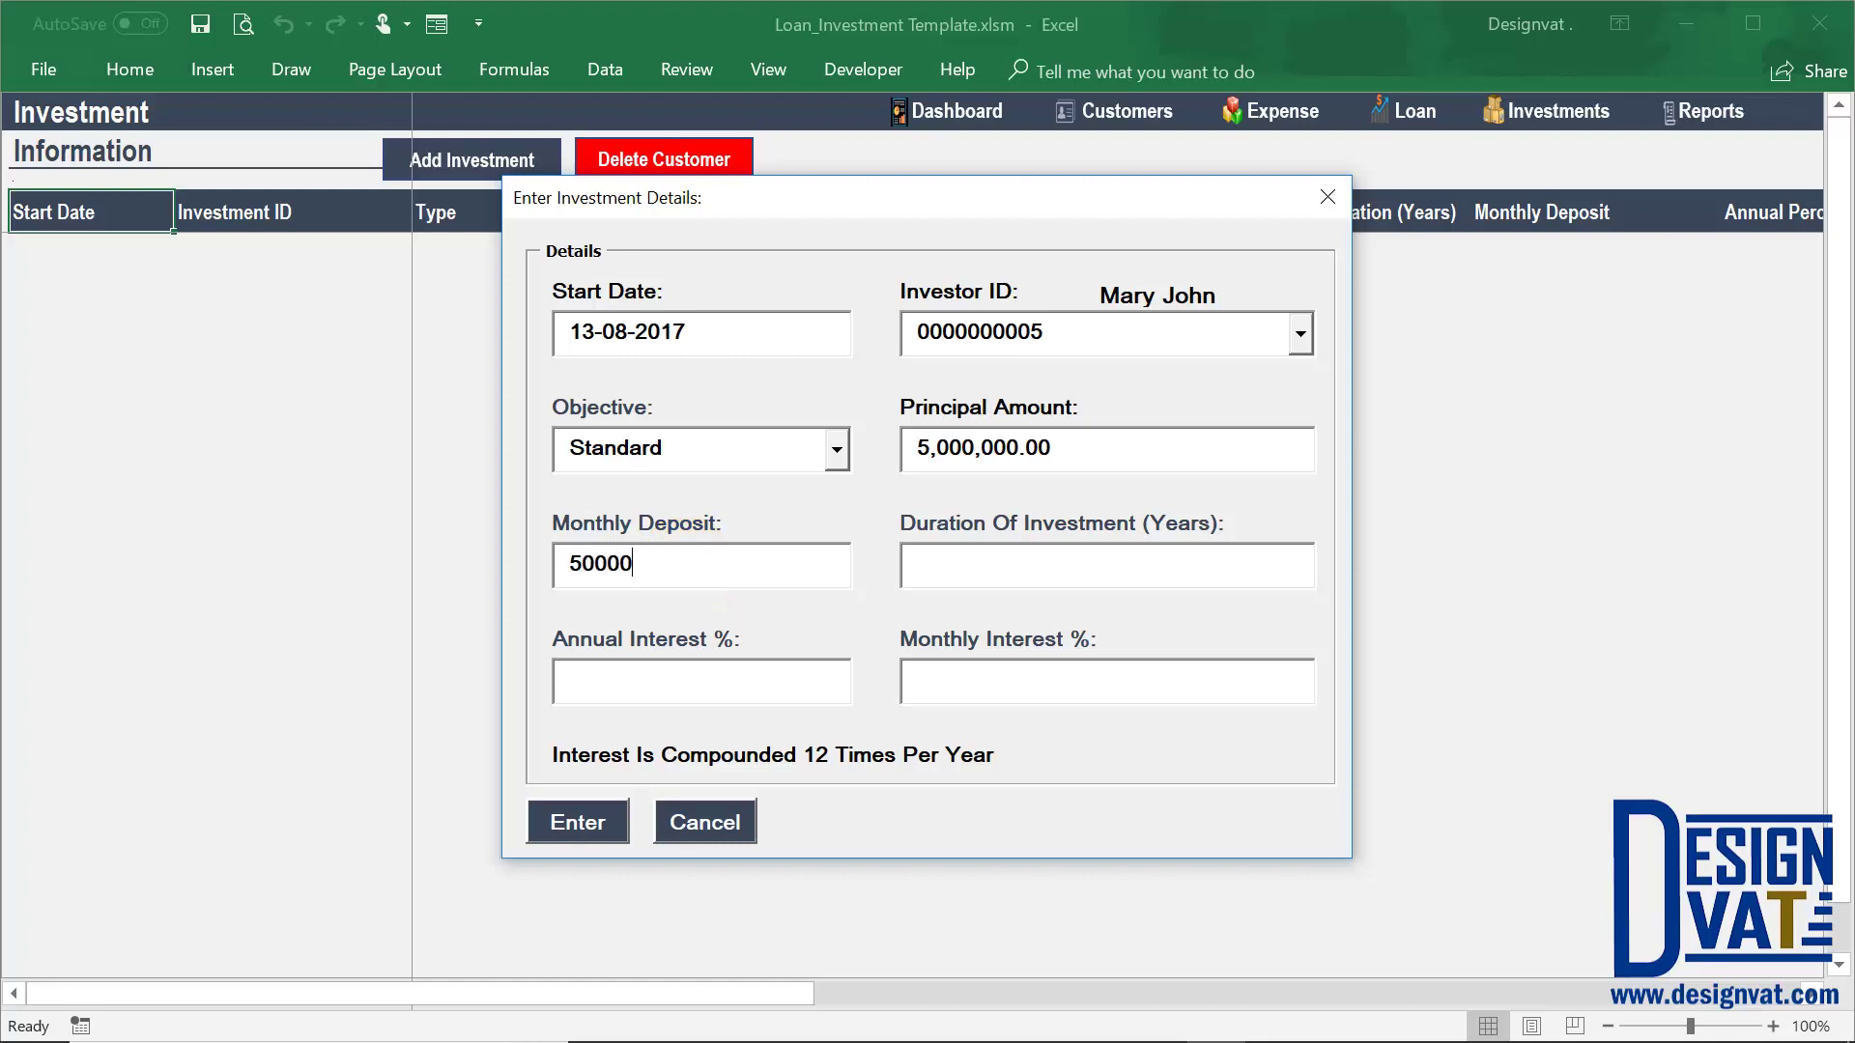
key("Tab")
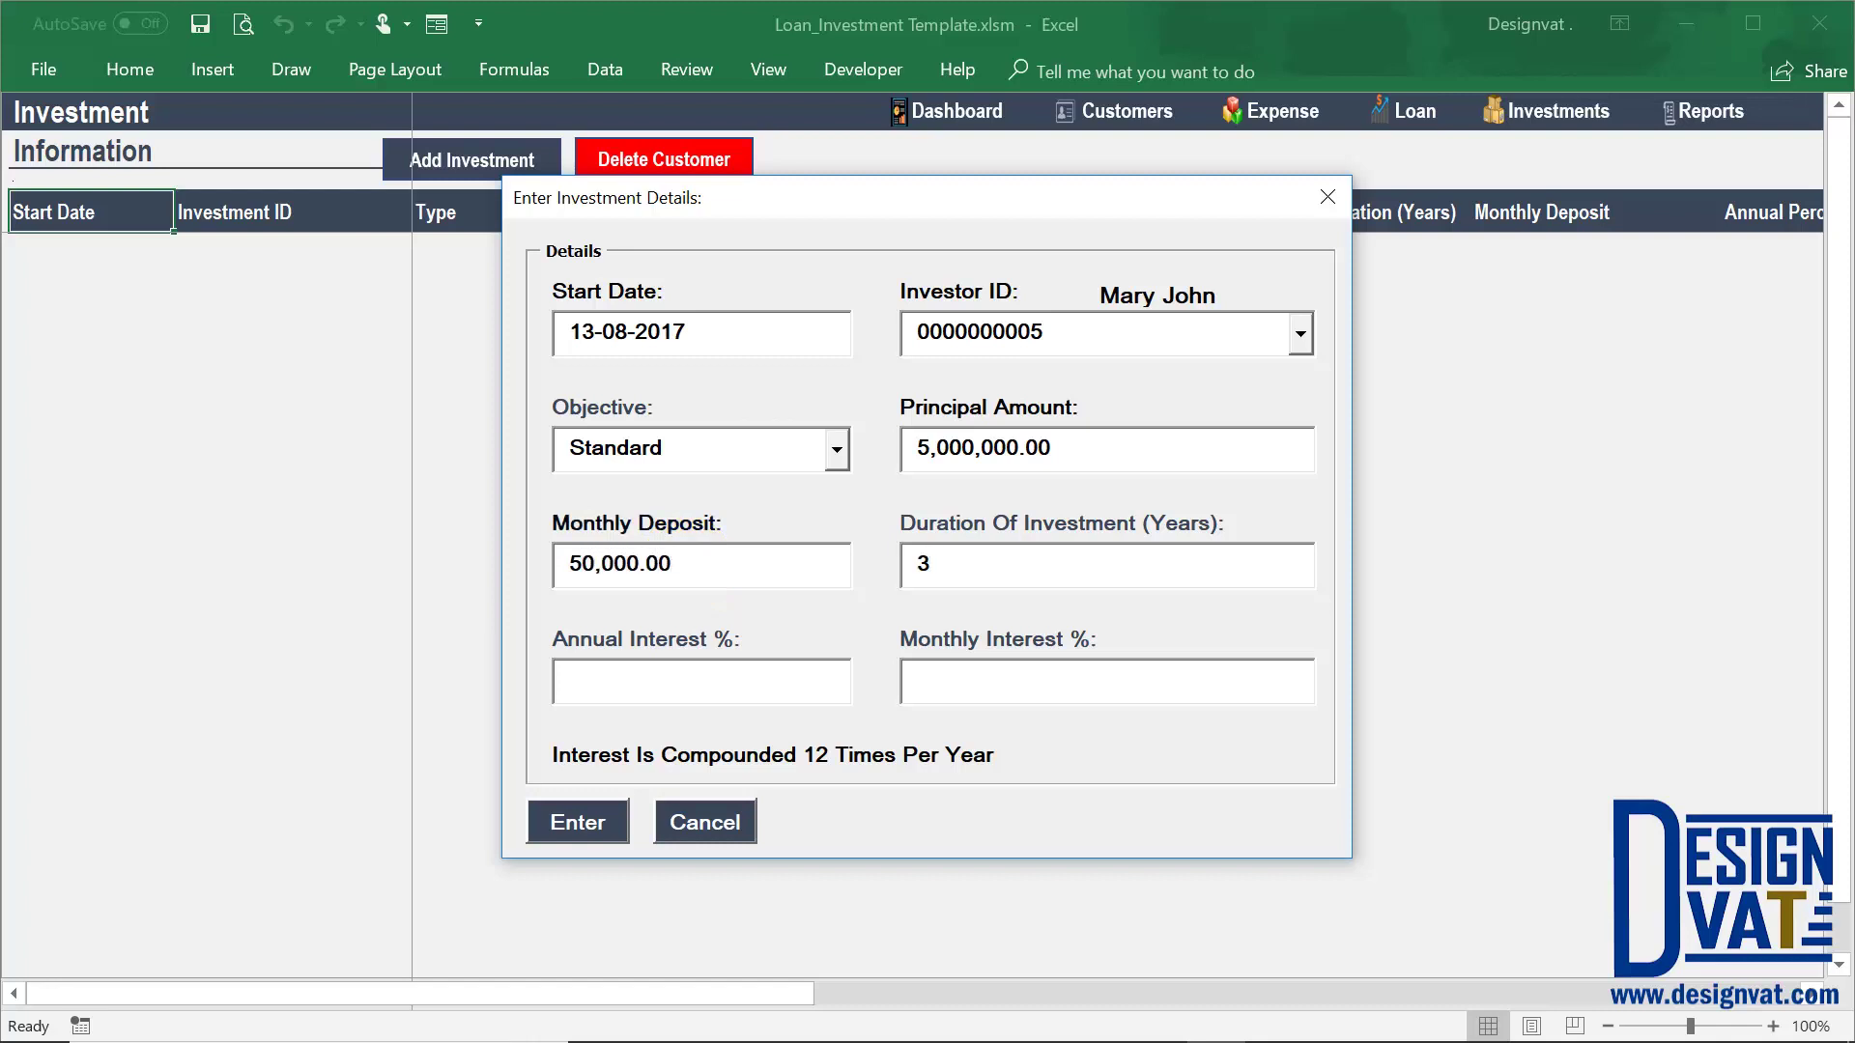
Enter a 5% annual interest rate and check the auto-calculated monthly interest
left_click(592, 675)
type("5")
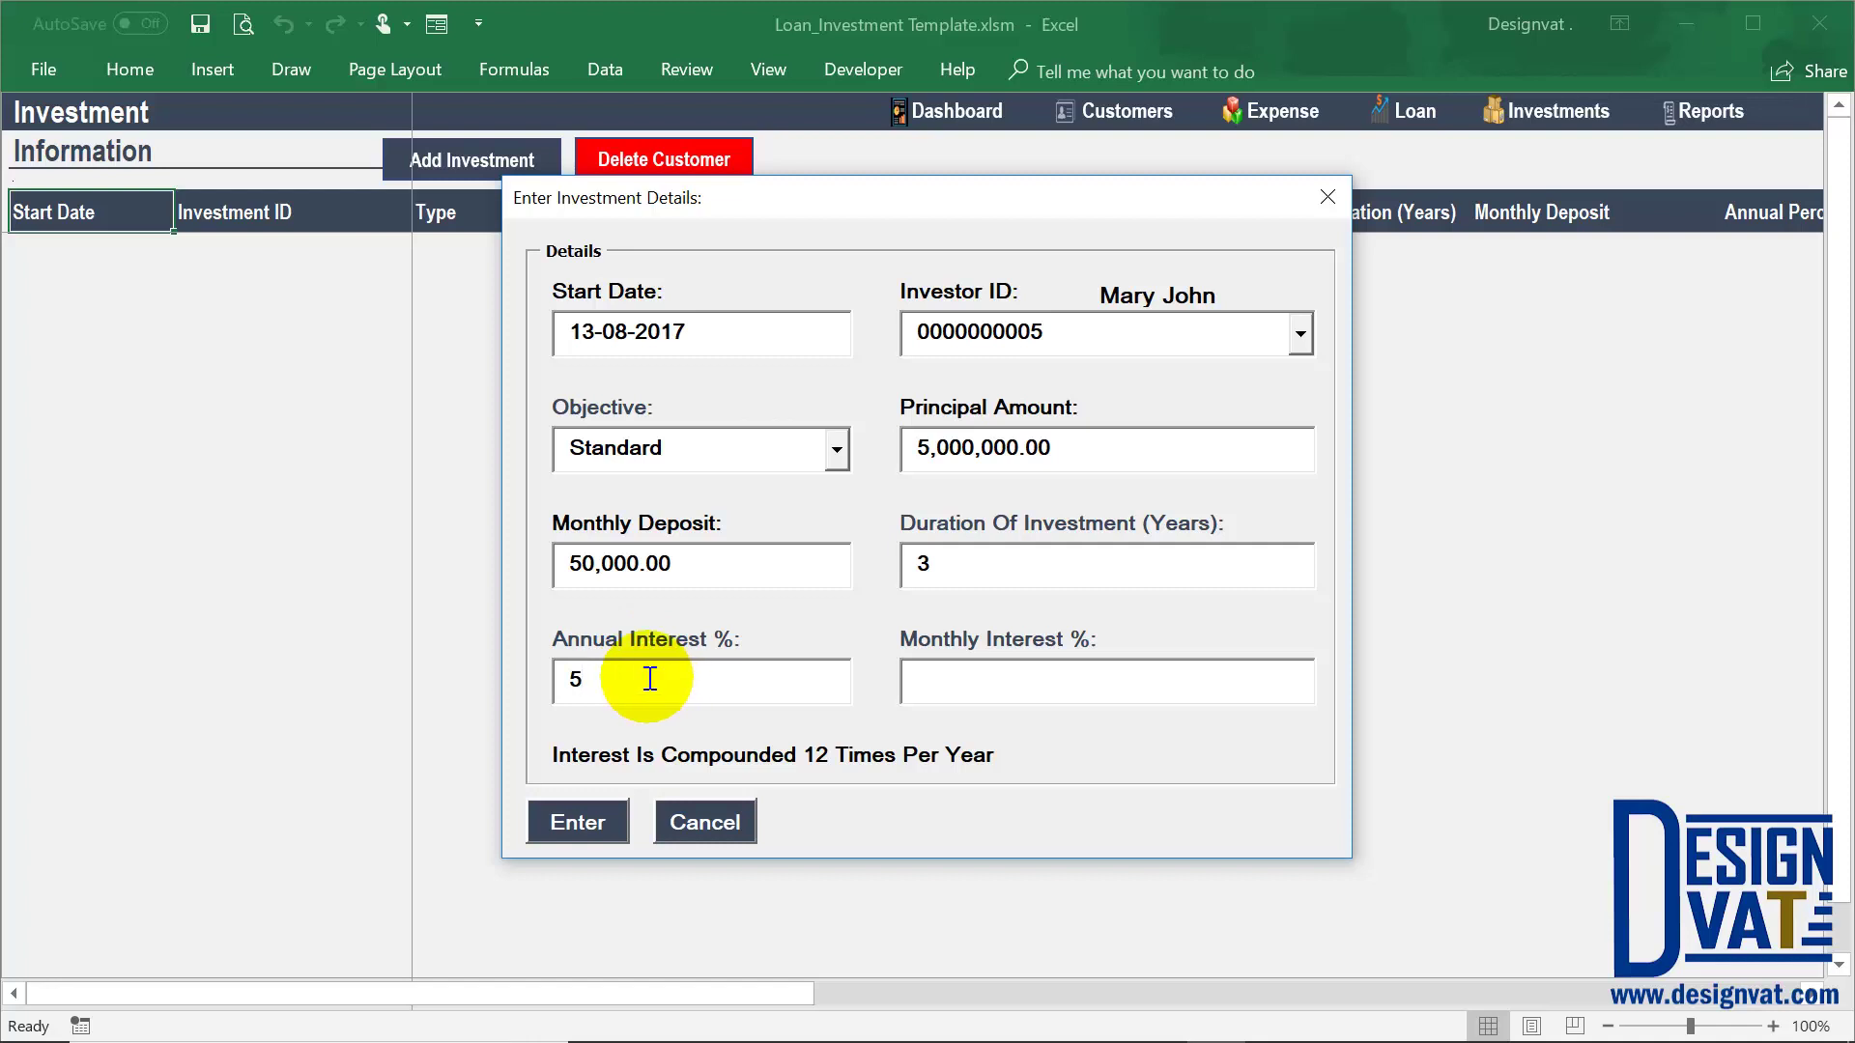
key("Tab")
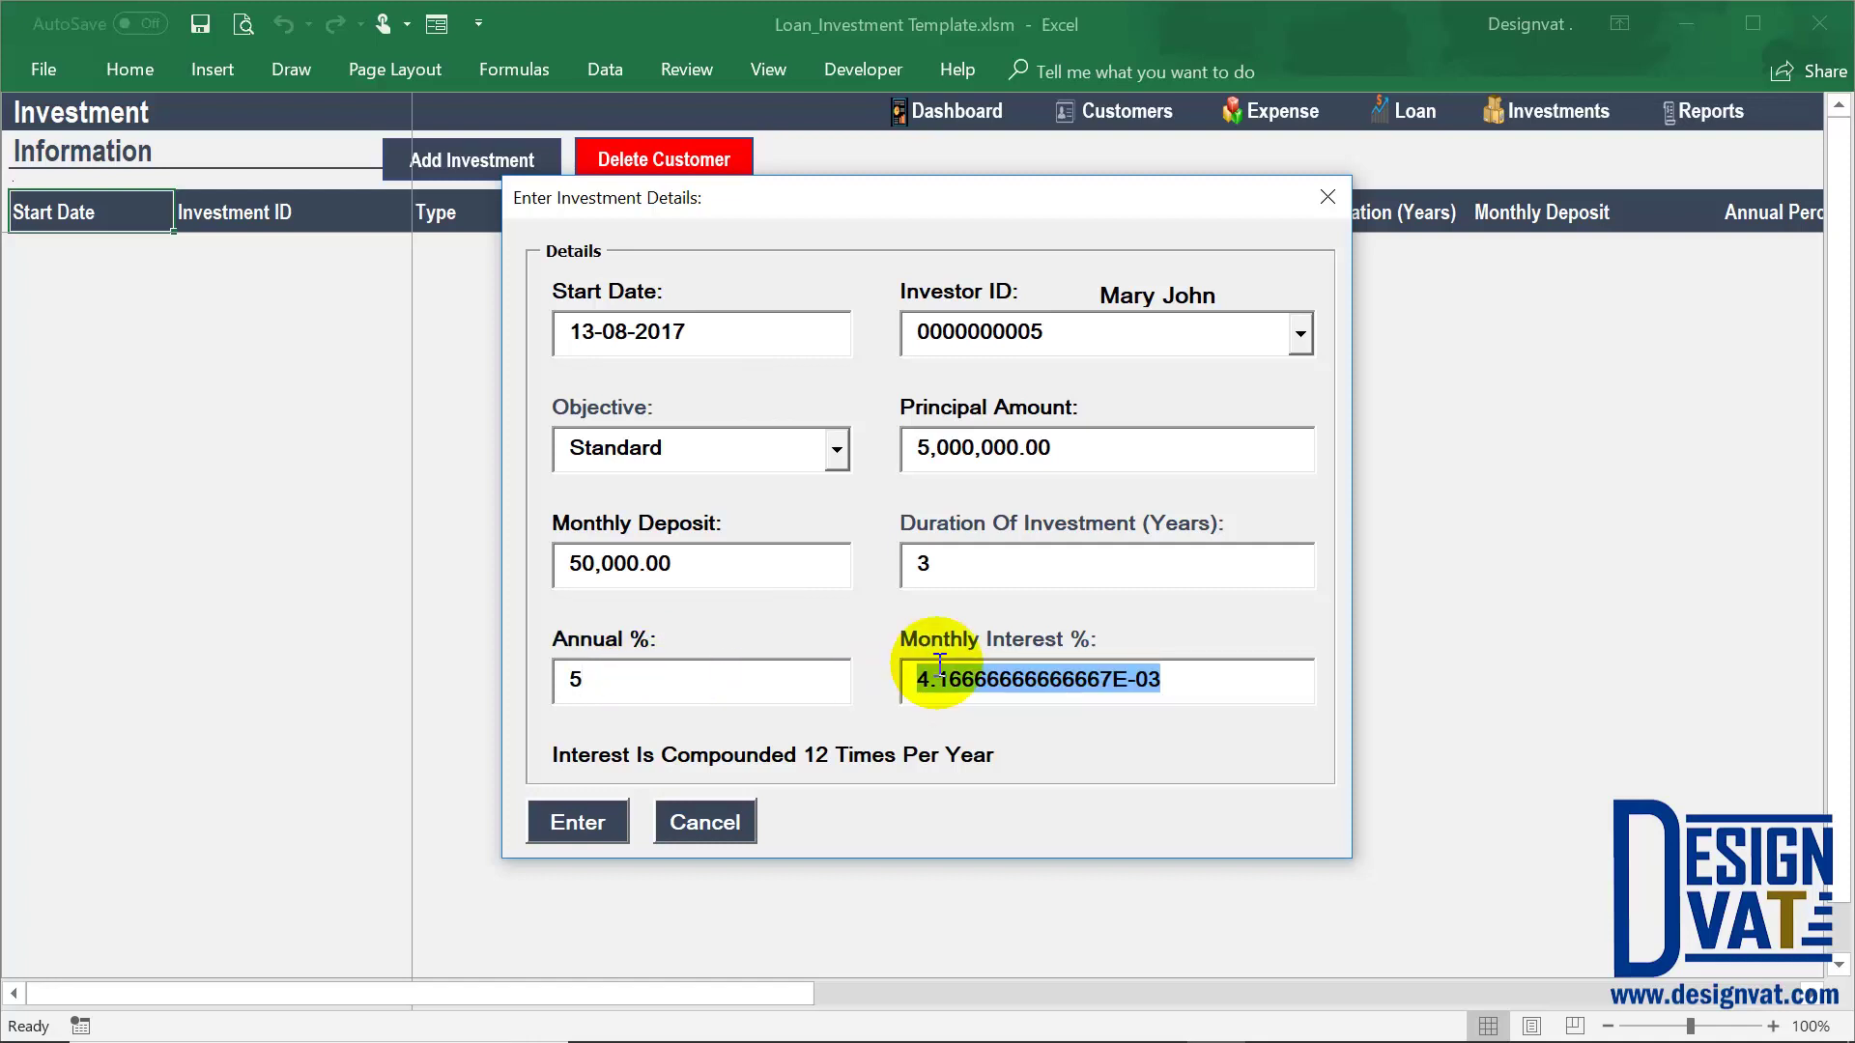
double_click(561, 691)
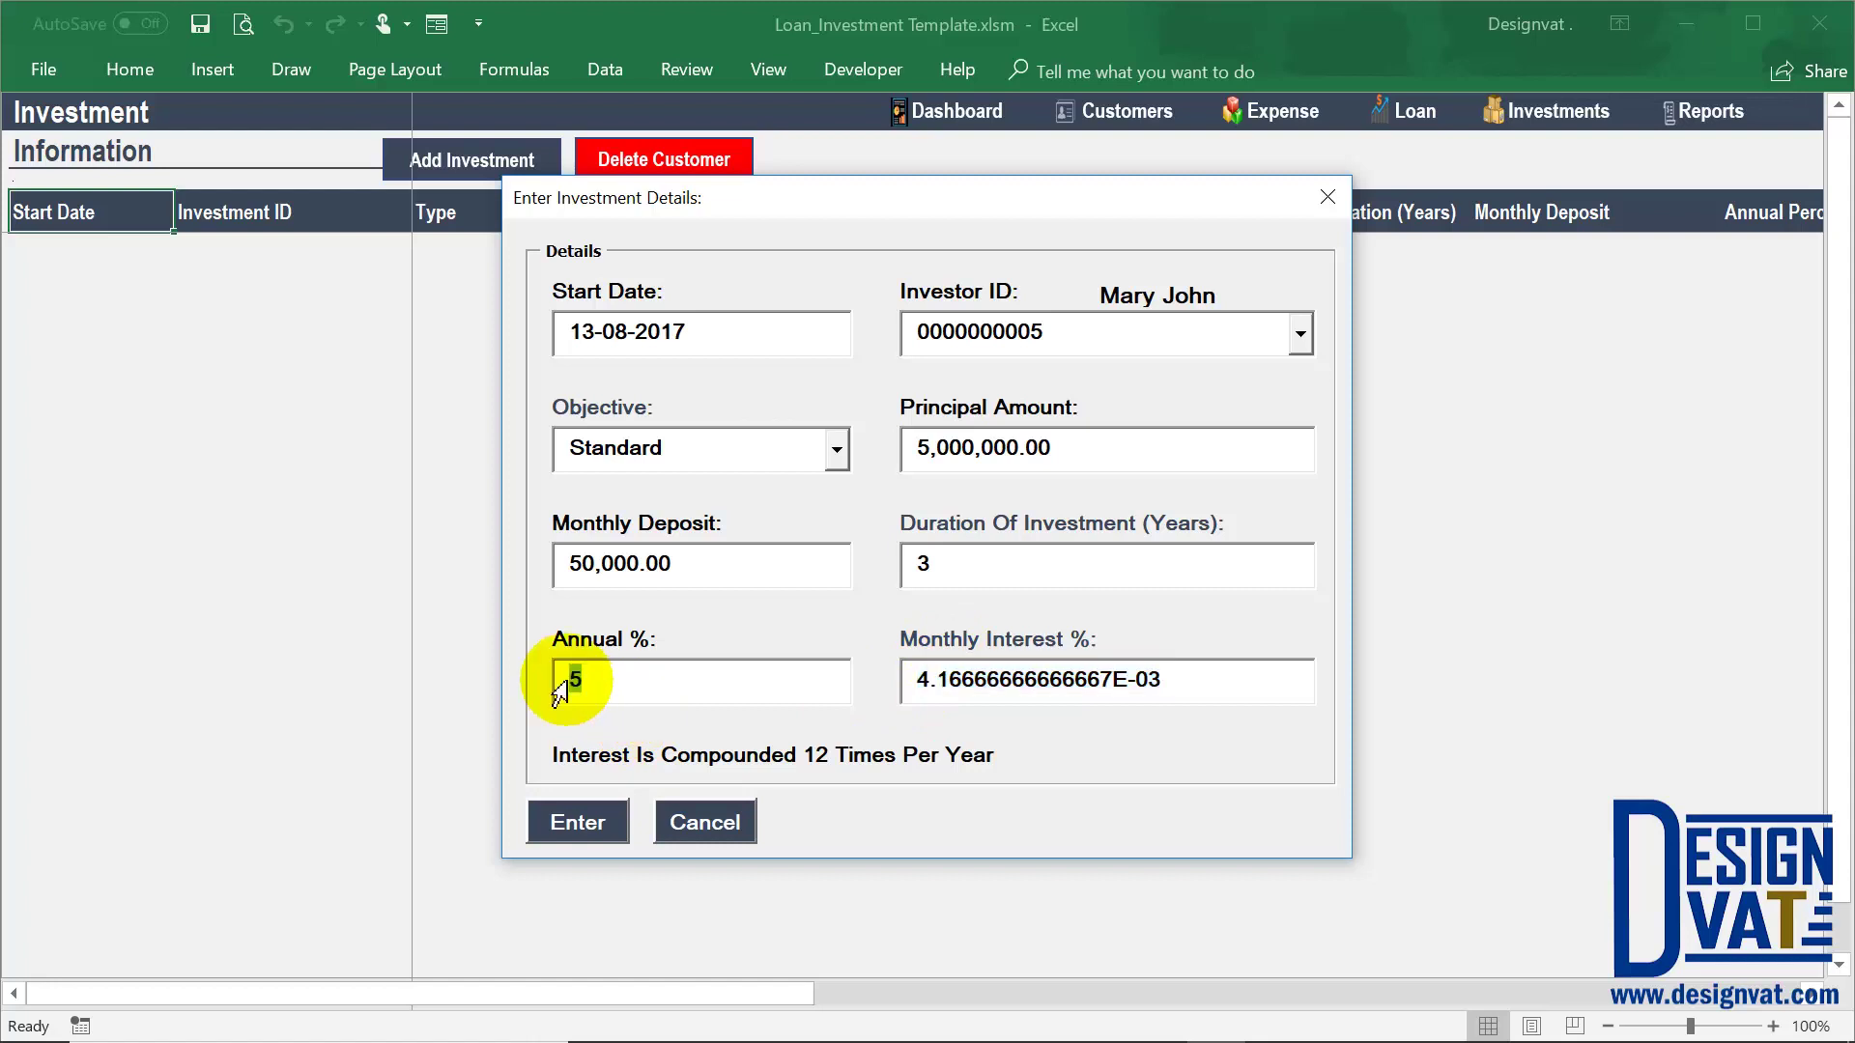
double_click(1085, 683)
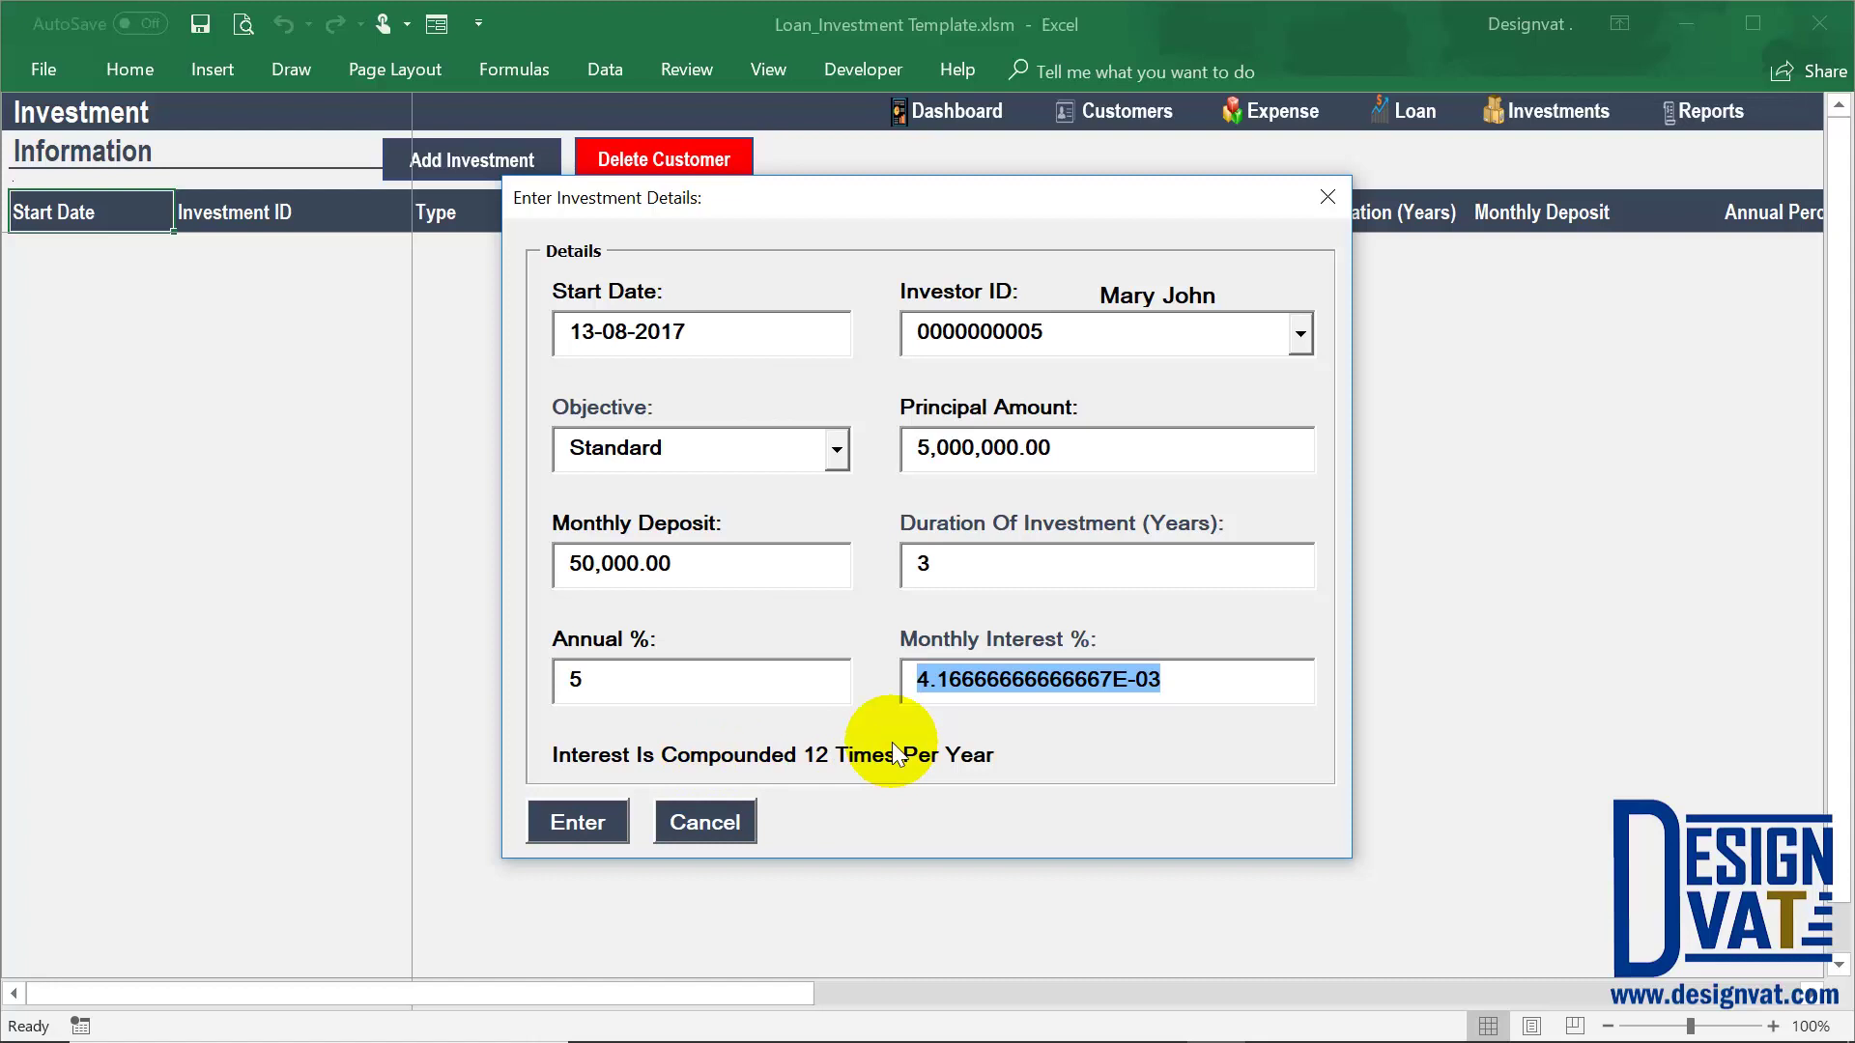
Submit the investment form and step across the new row on the sheet
left_click(578, 822)
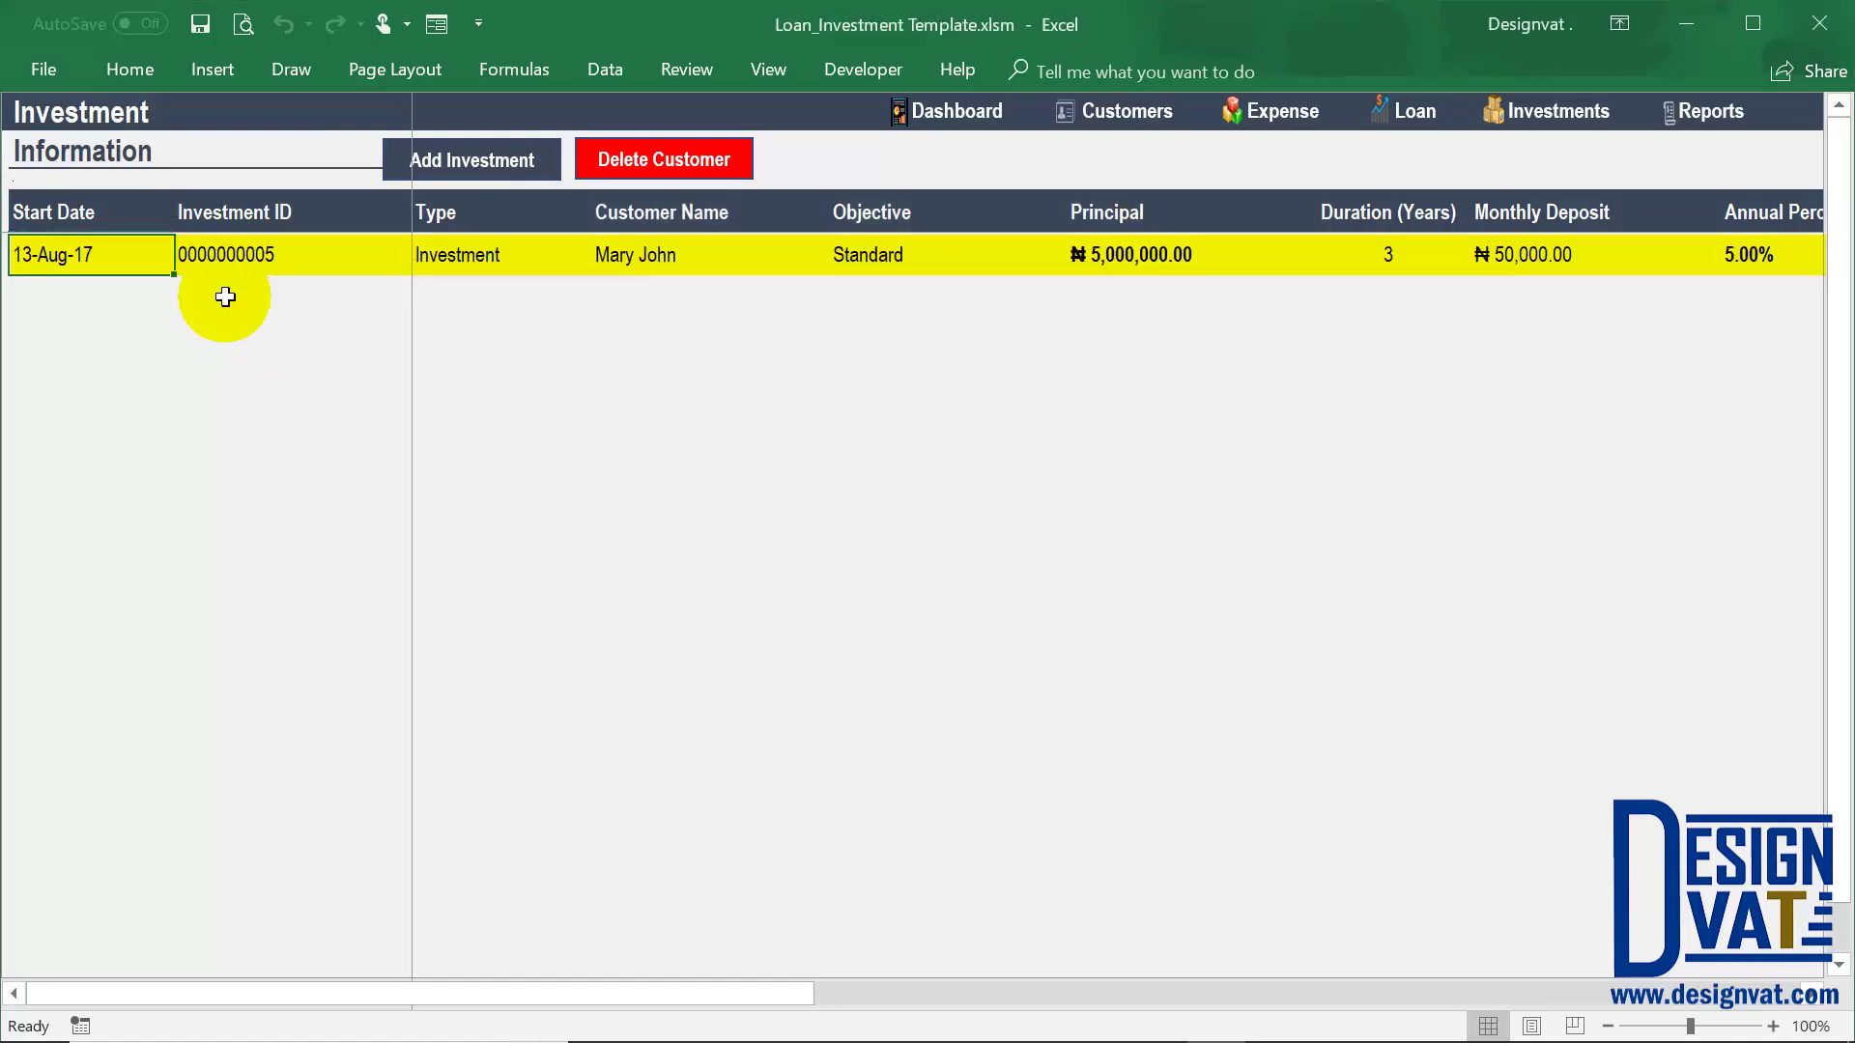
left_click(258, 253)
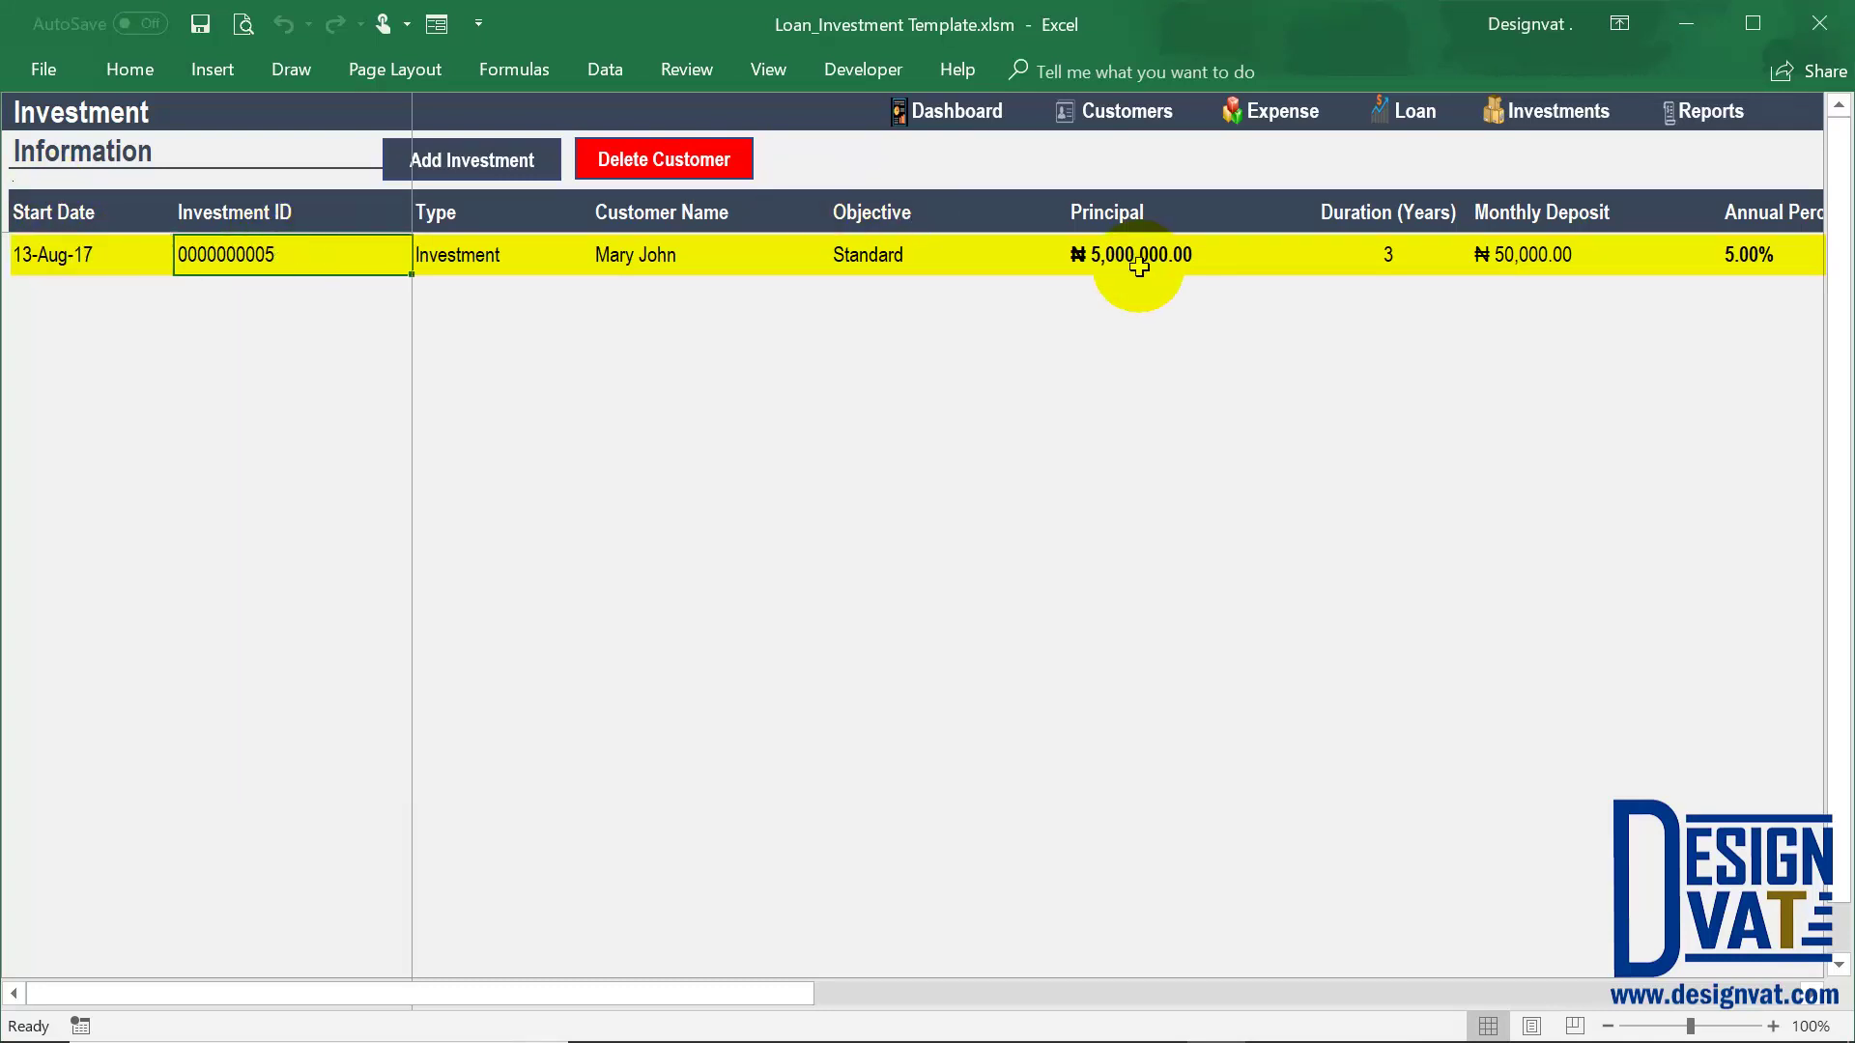
key("Right")
key("Right")
key("Right")
key("Right")
key("Right")
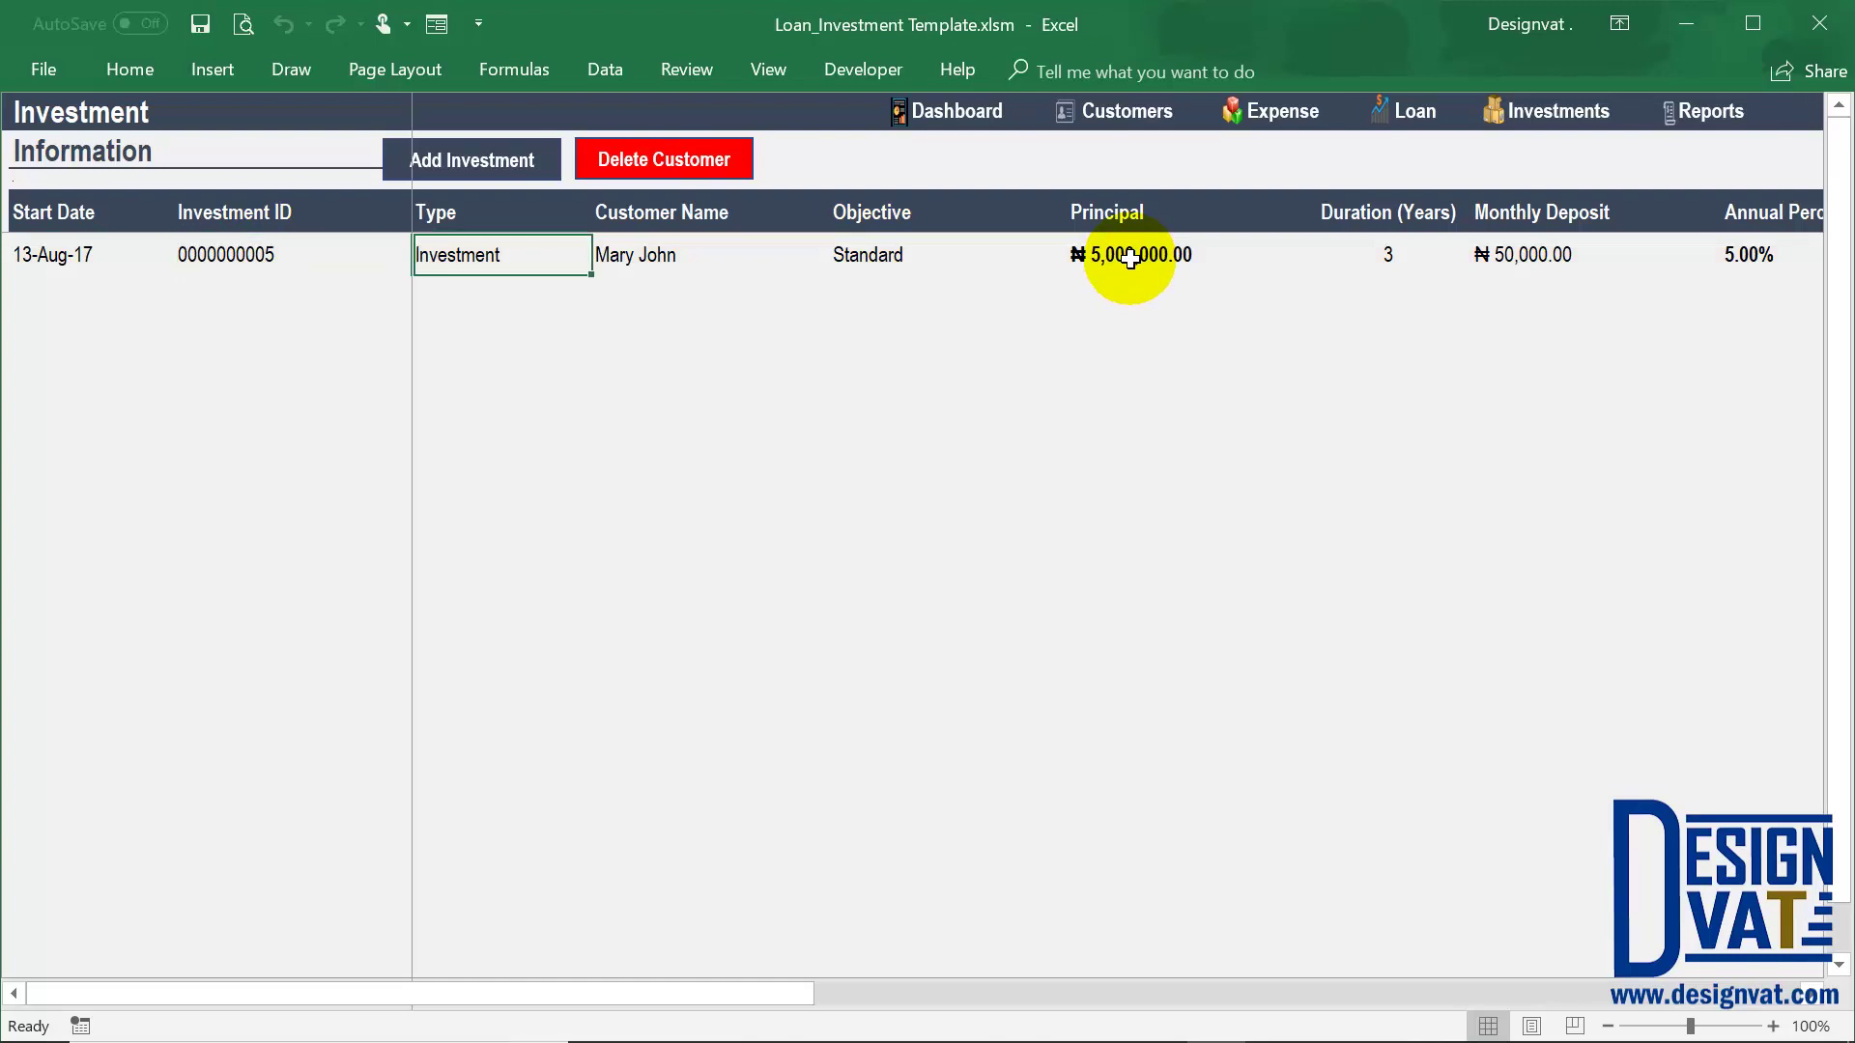
key("Right")
key("Right")
key("Right")
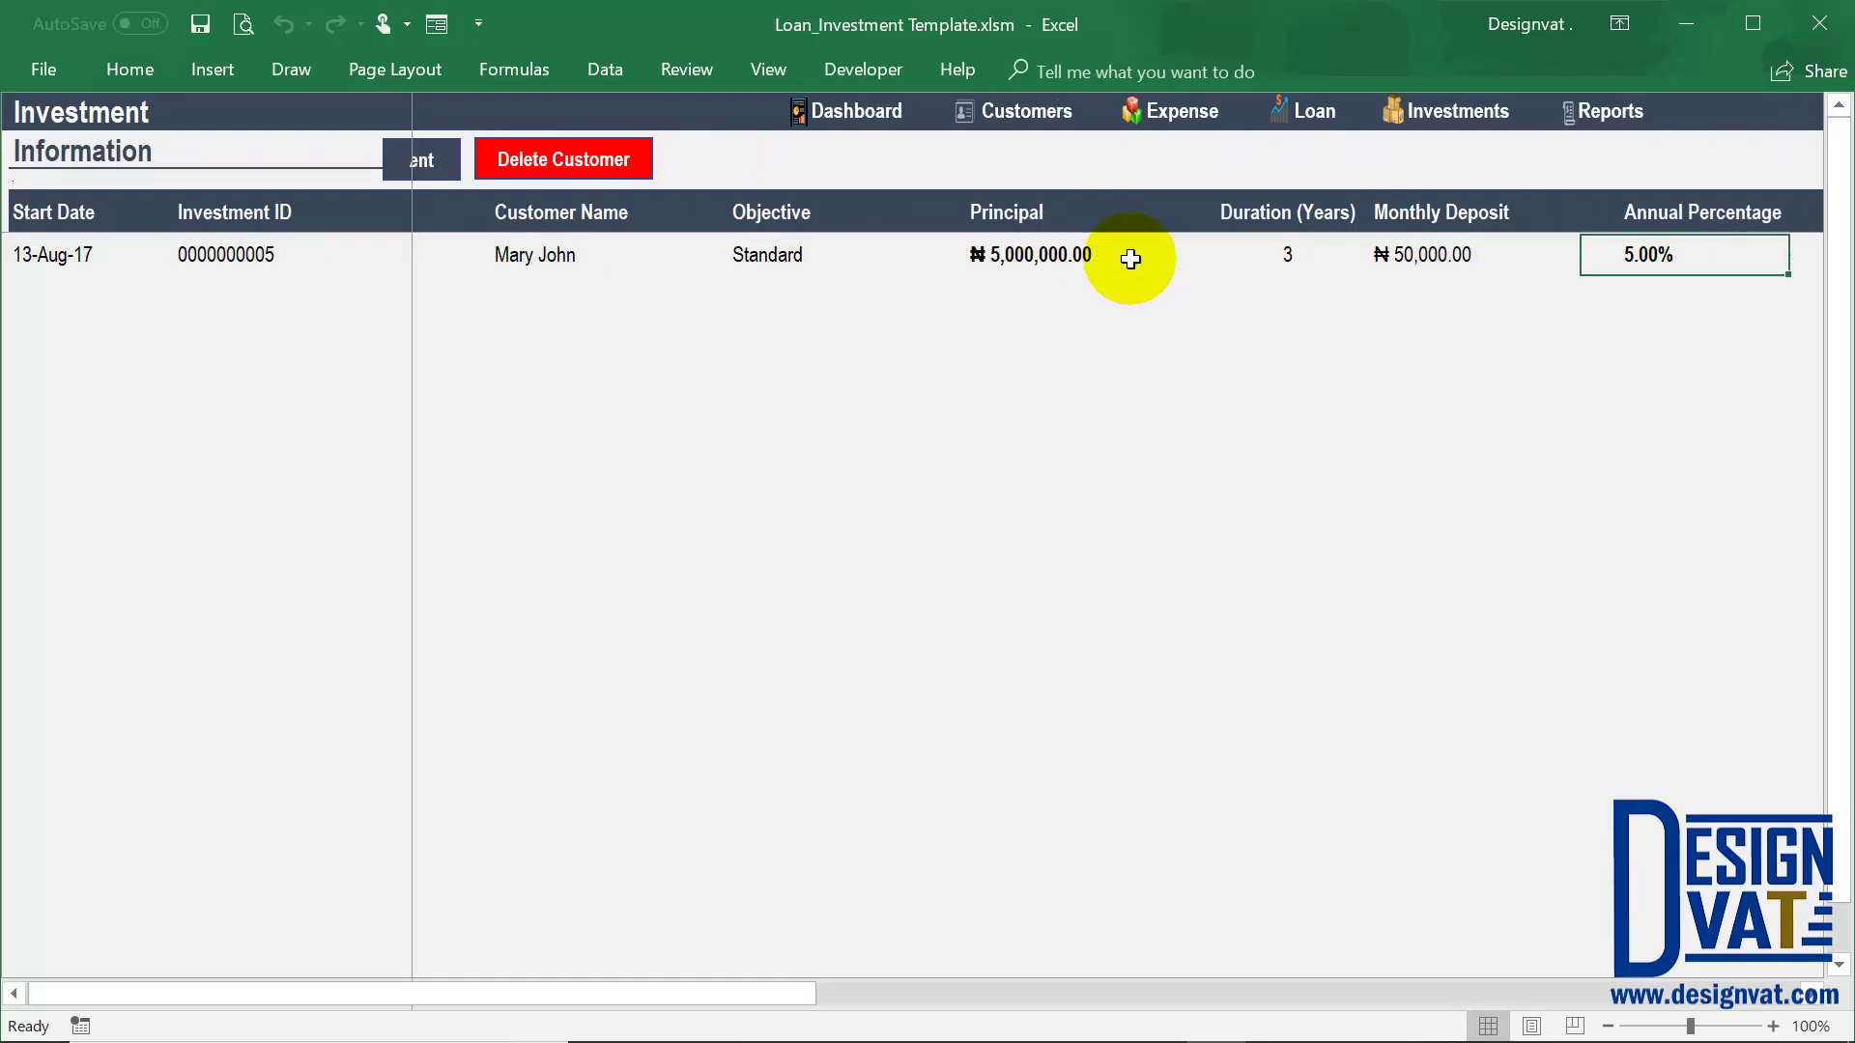
key("Right")
key("Right")
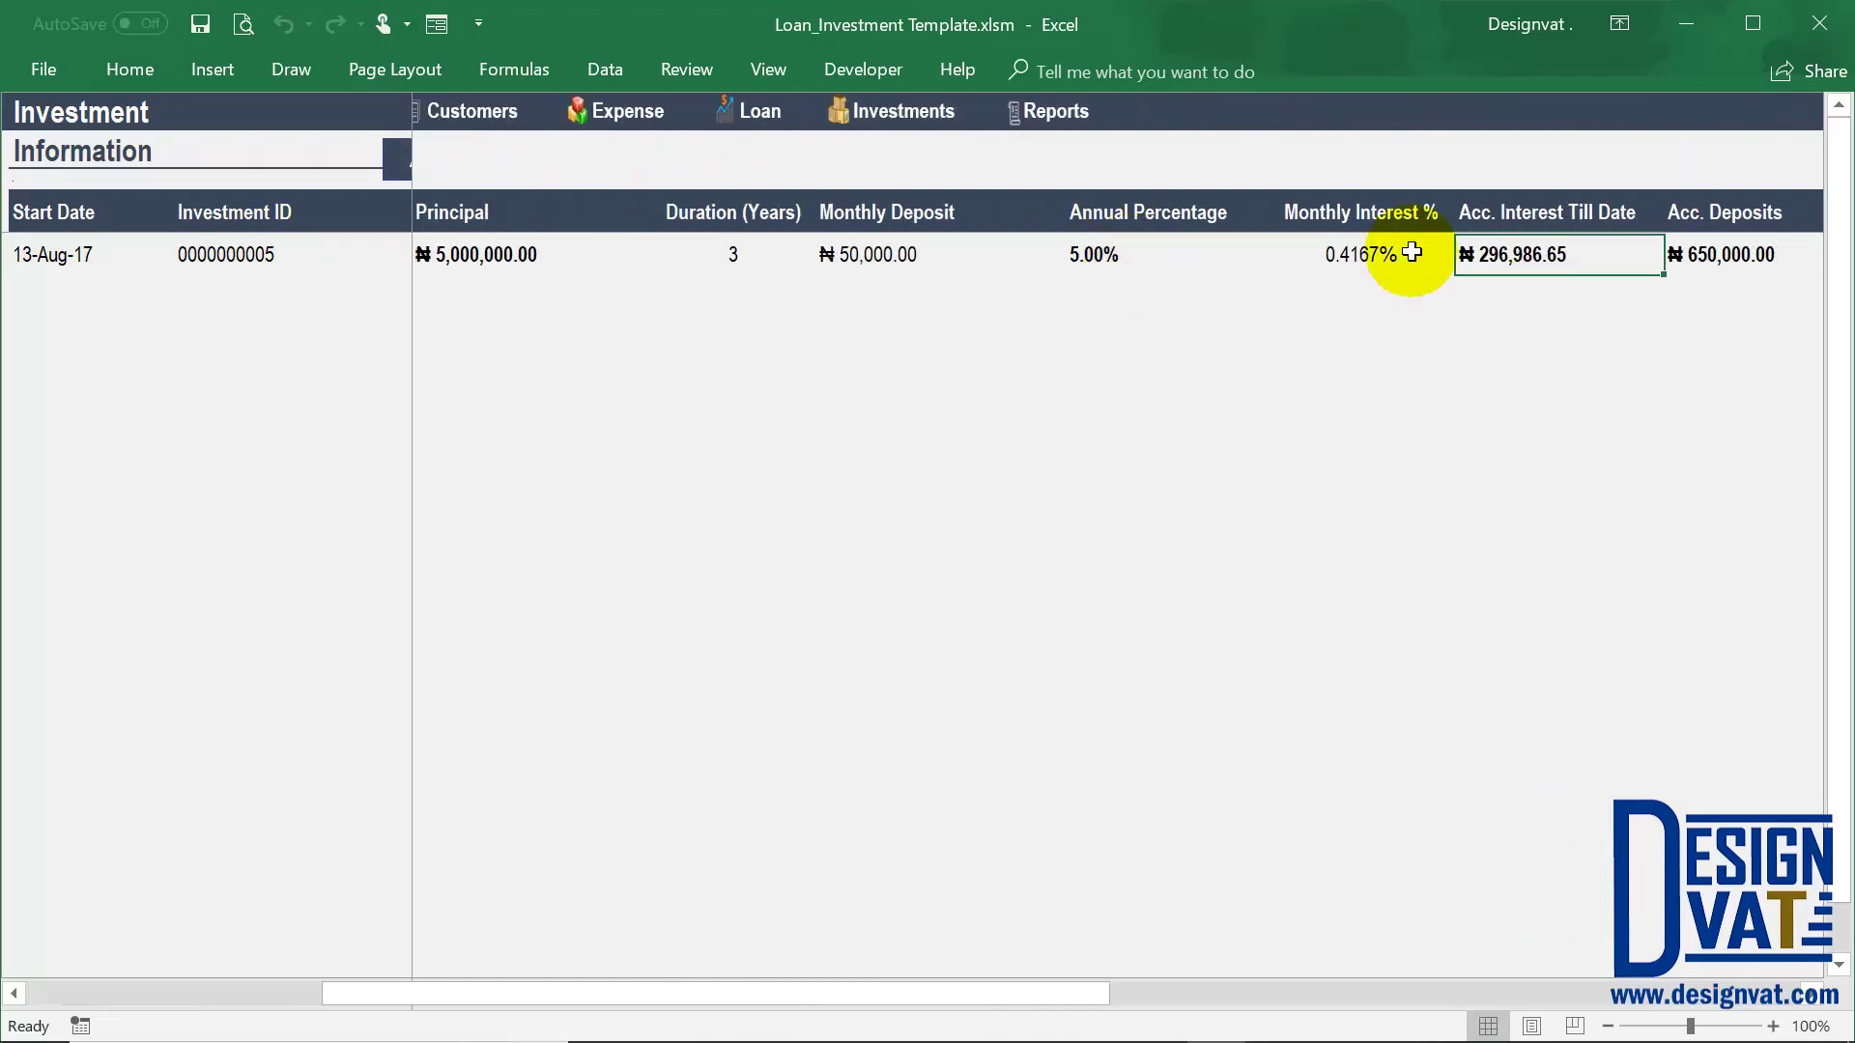
Review the row's 0.4167% monthly interest, 5.00% annual rate, 296,986.65 accrued interest and deposits
left_click_drag(1143, 253, 1145, 209)
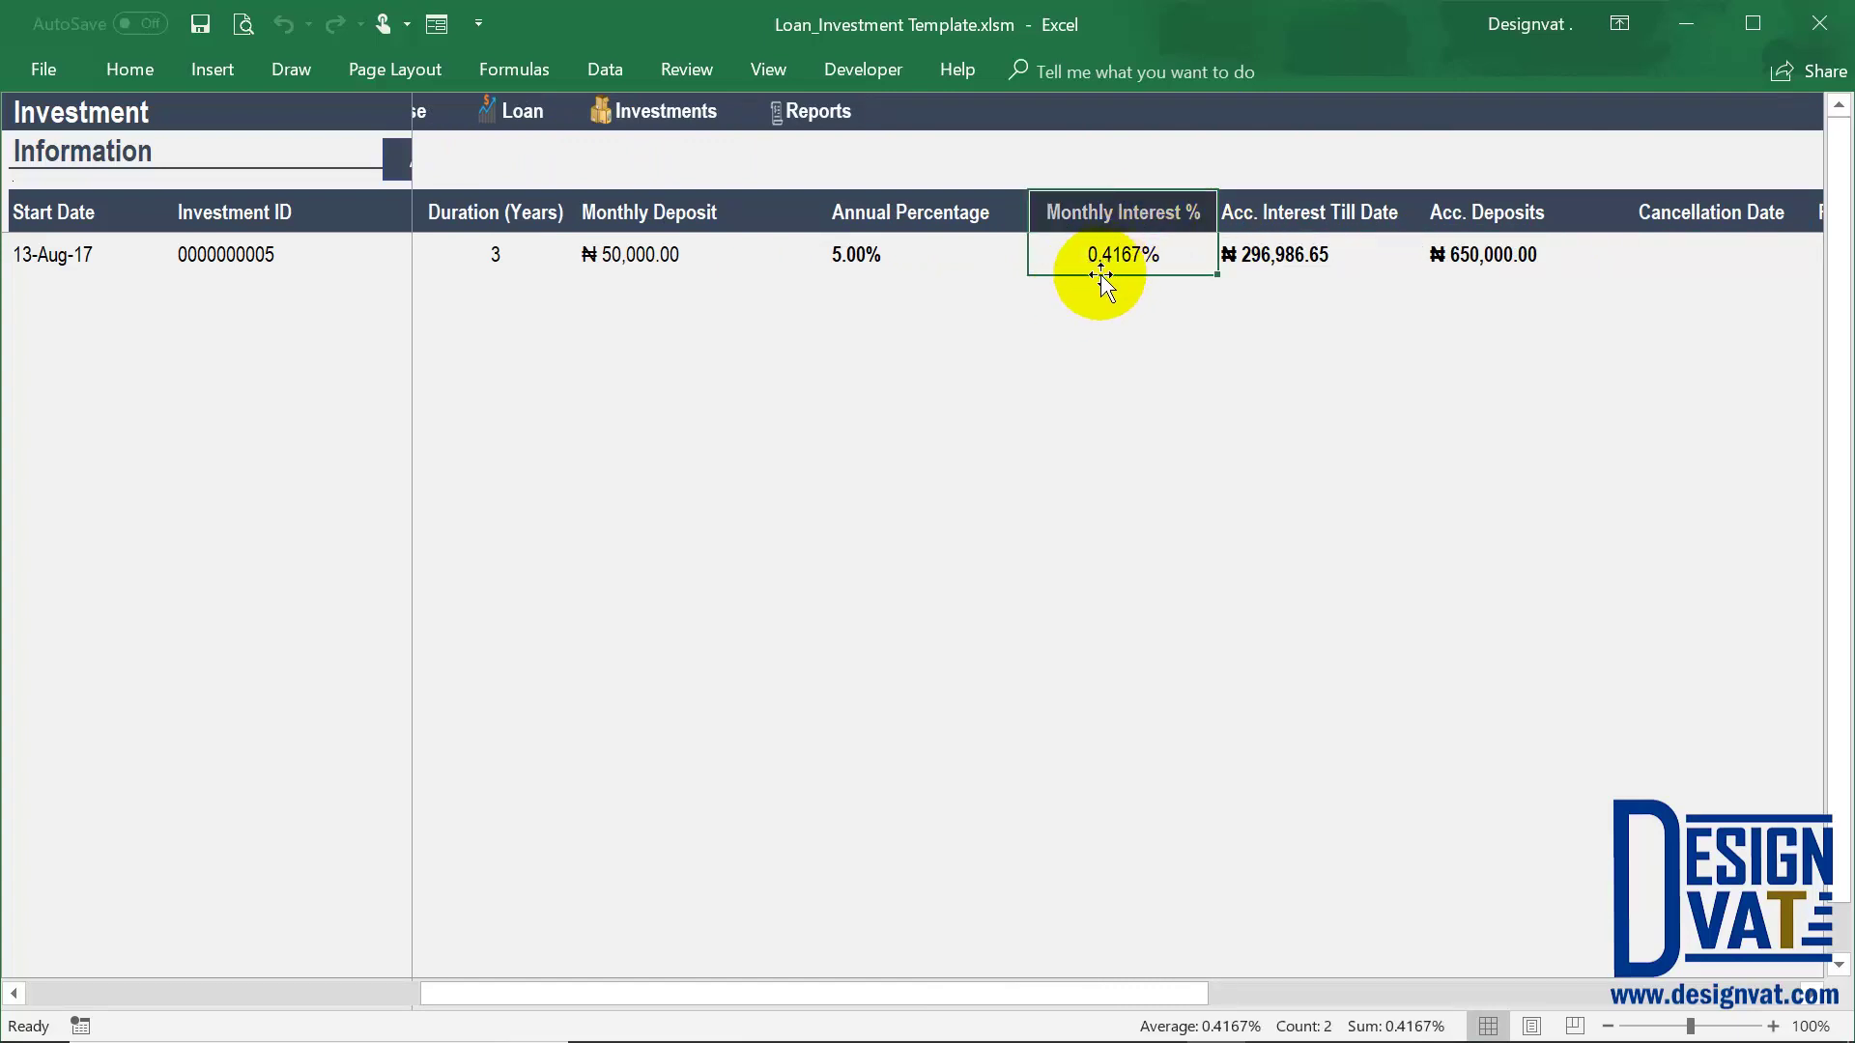
left_click(883, 273)
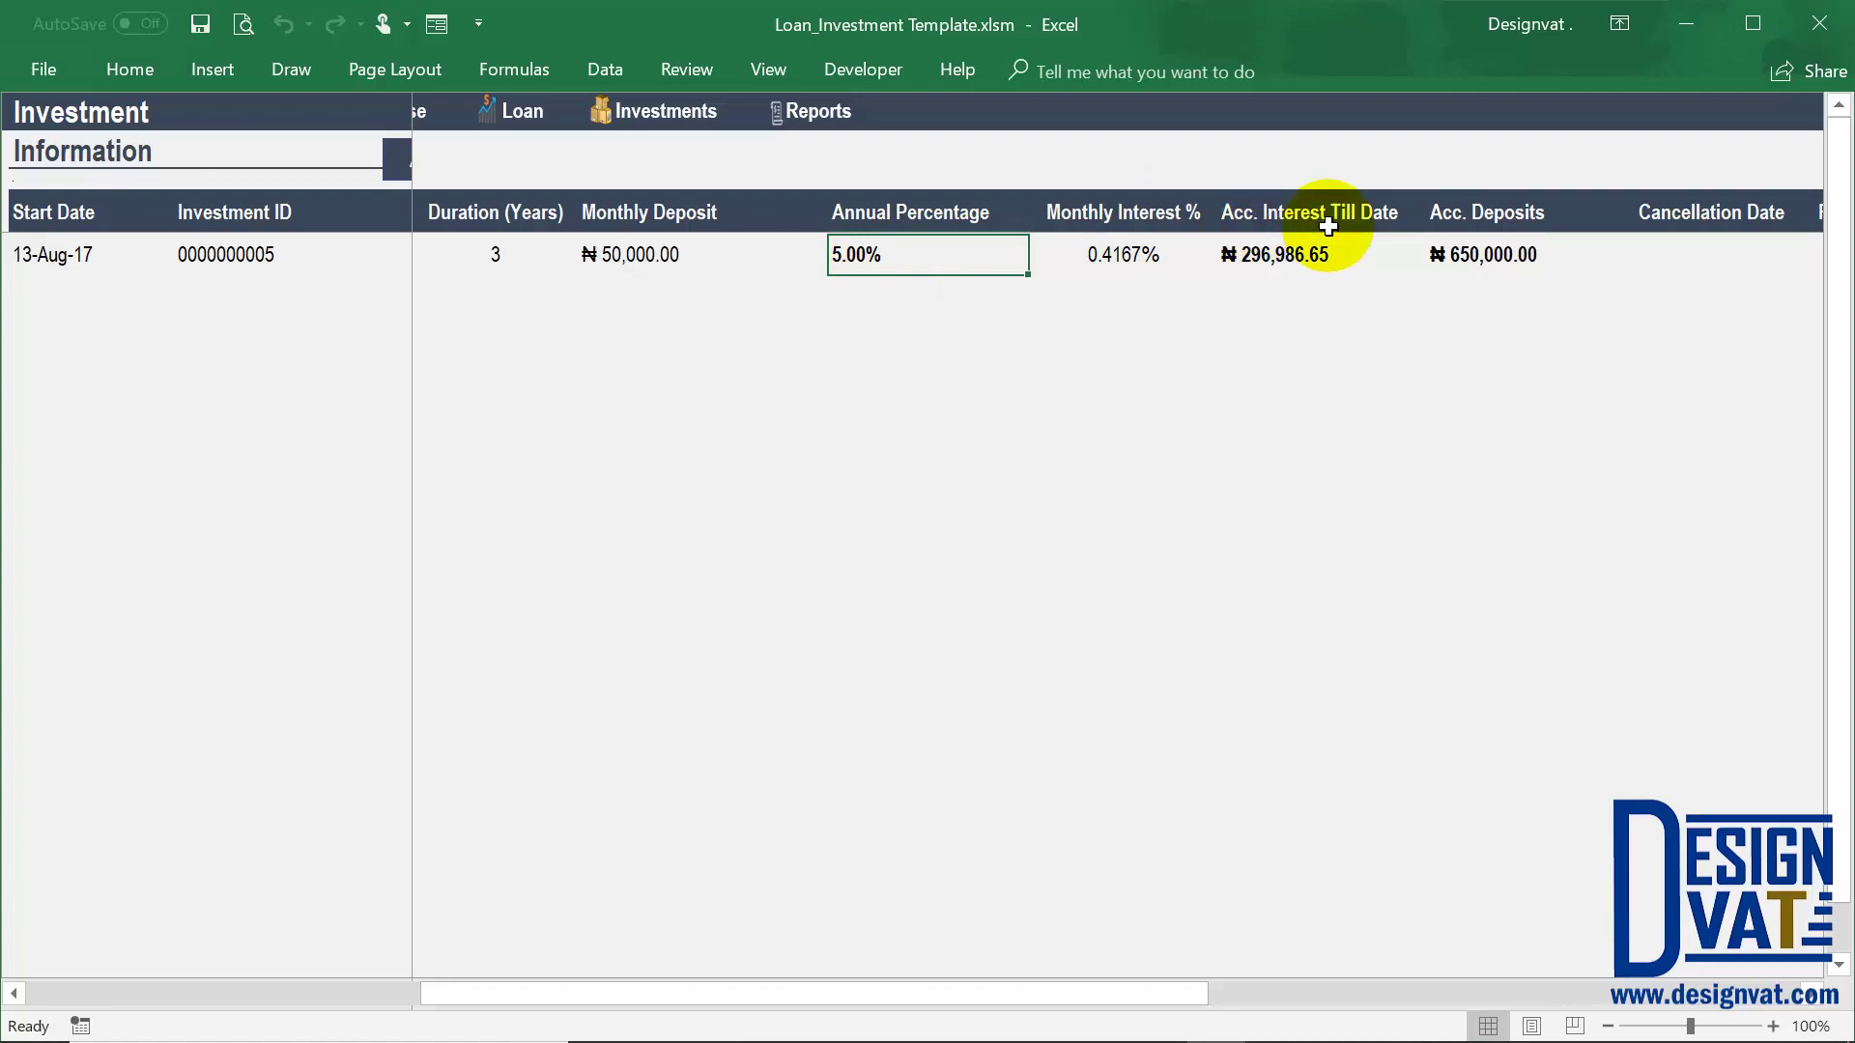
left_click(1283, 222)
left_click(1275, 255)
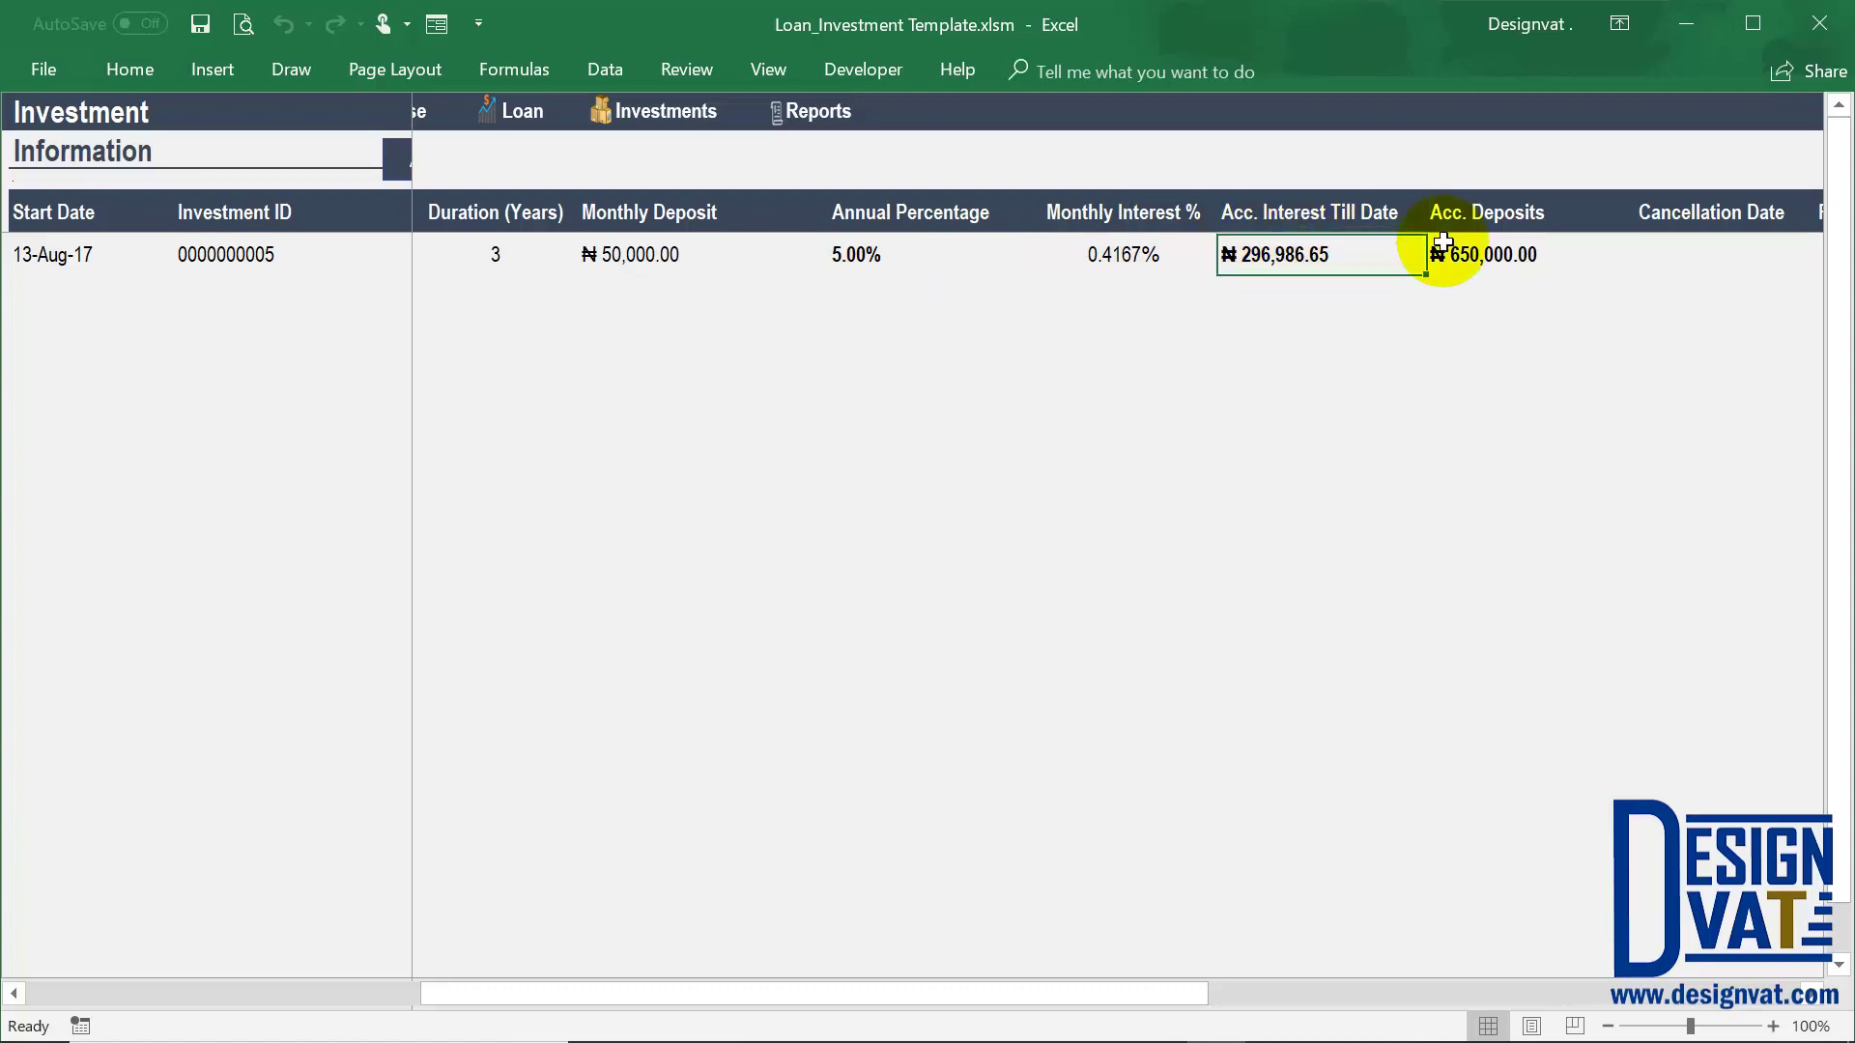
left_click(1449, 226)
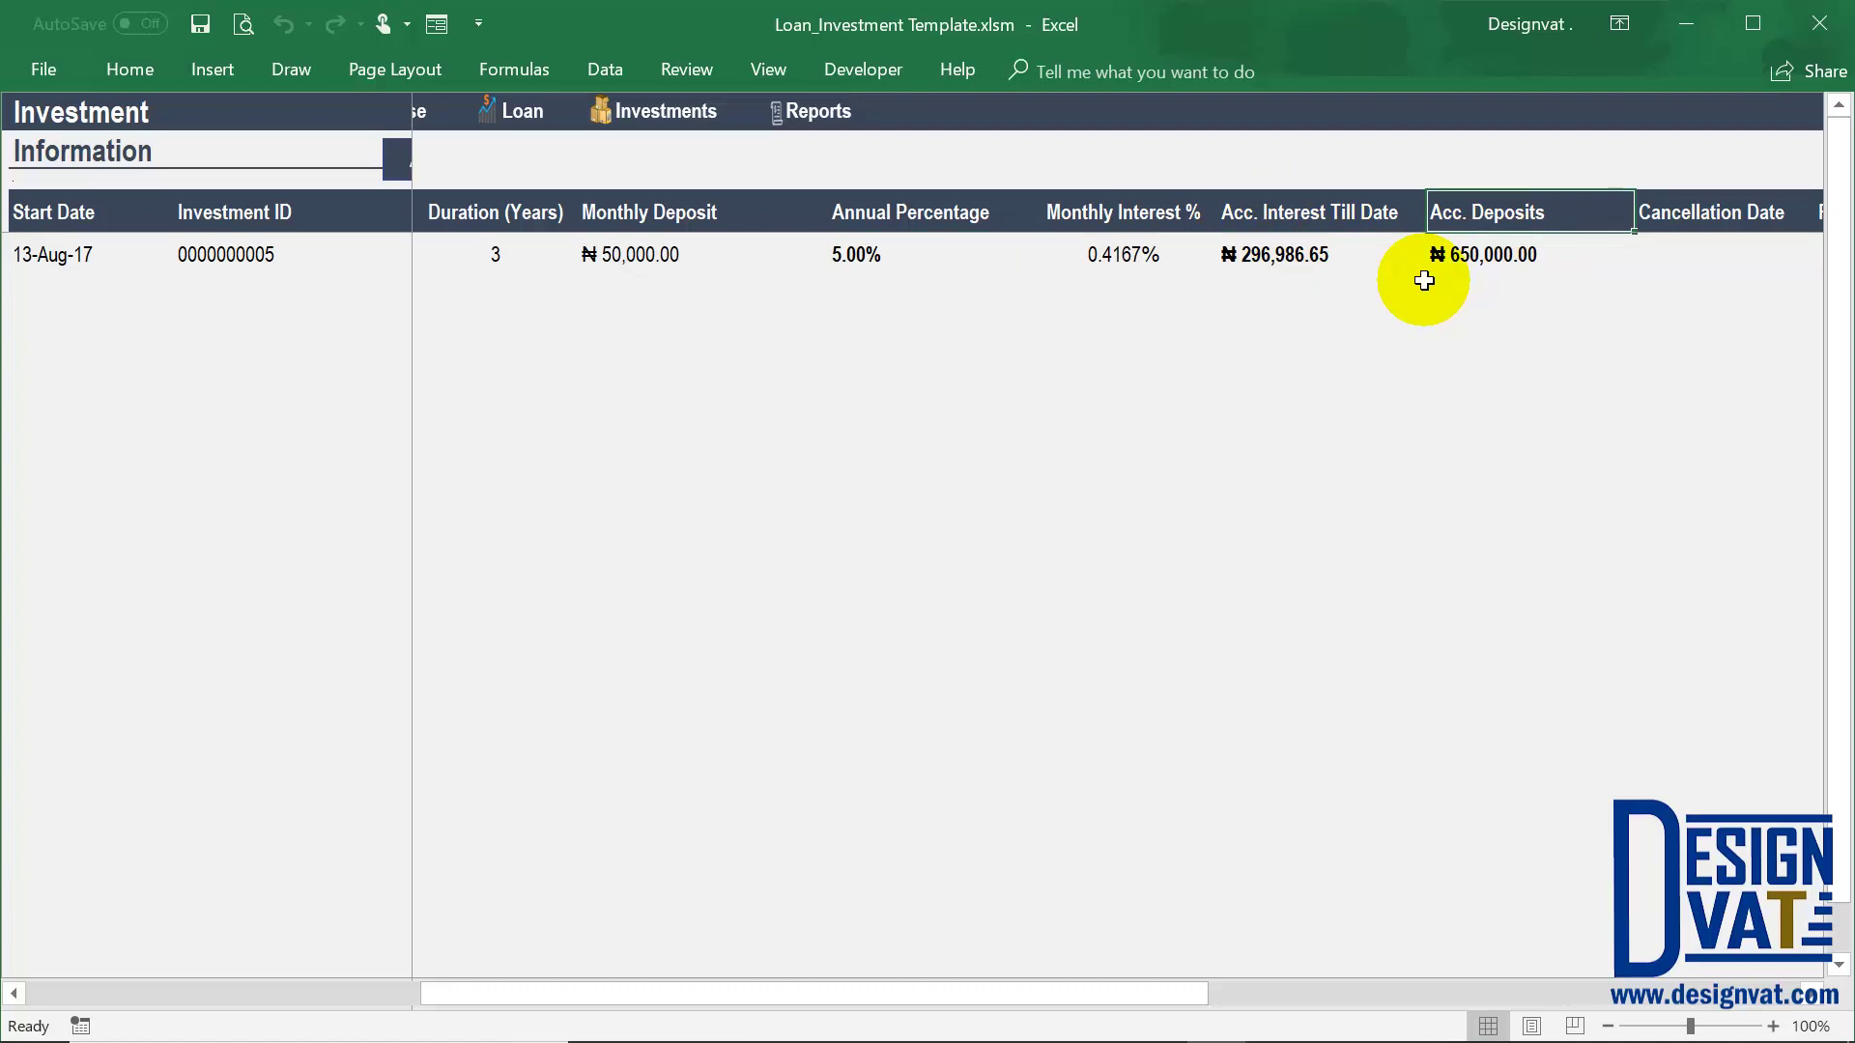
left_click_drag(1493, 255, 1284, 255)
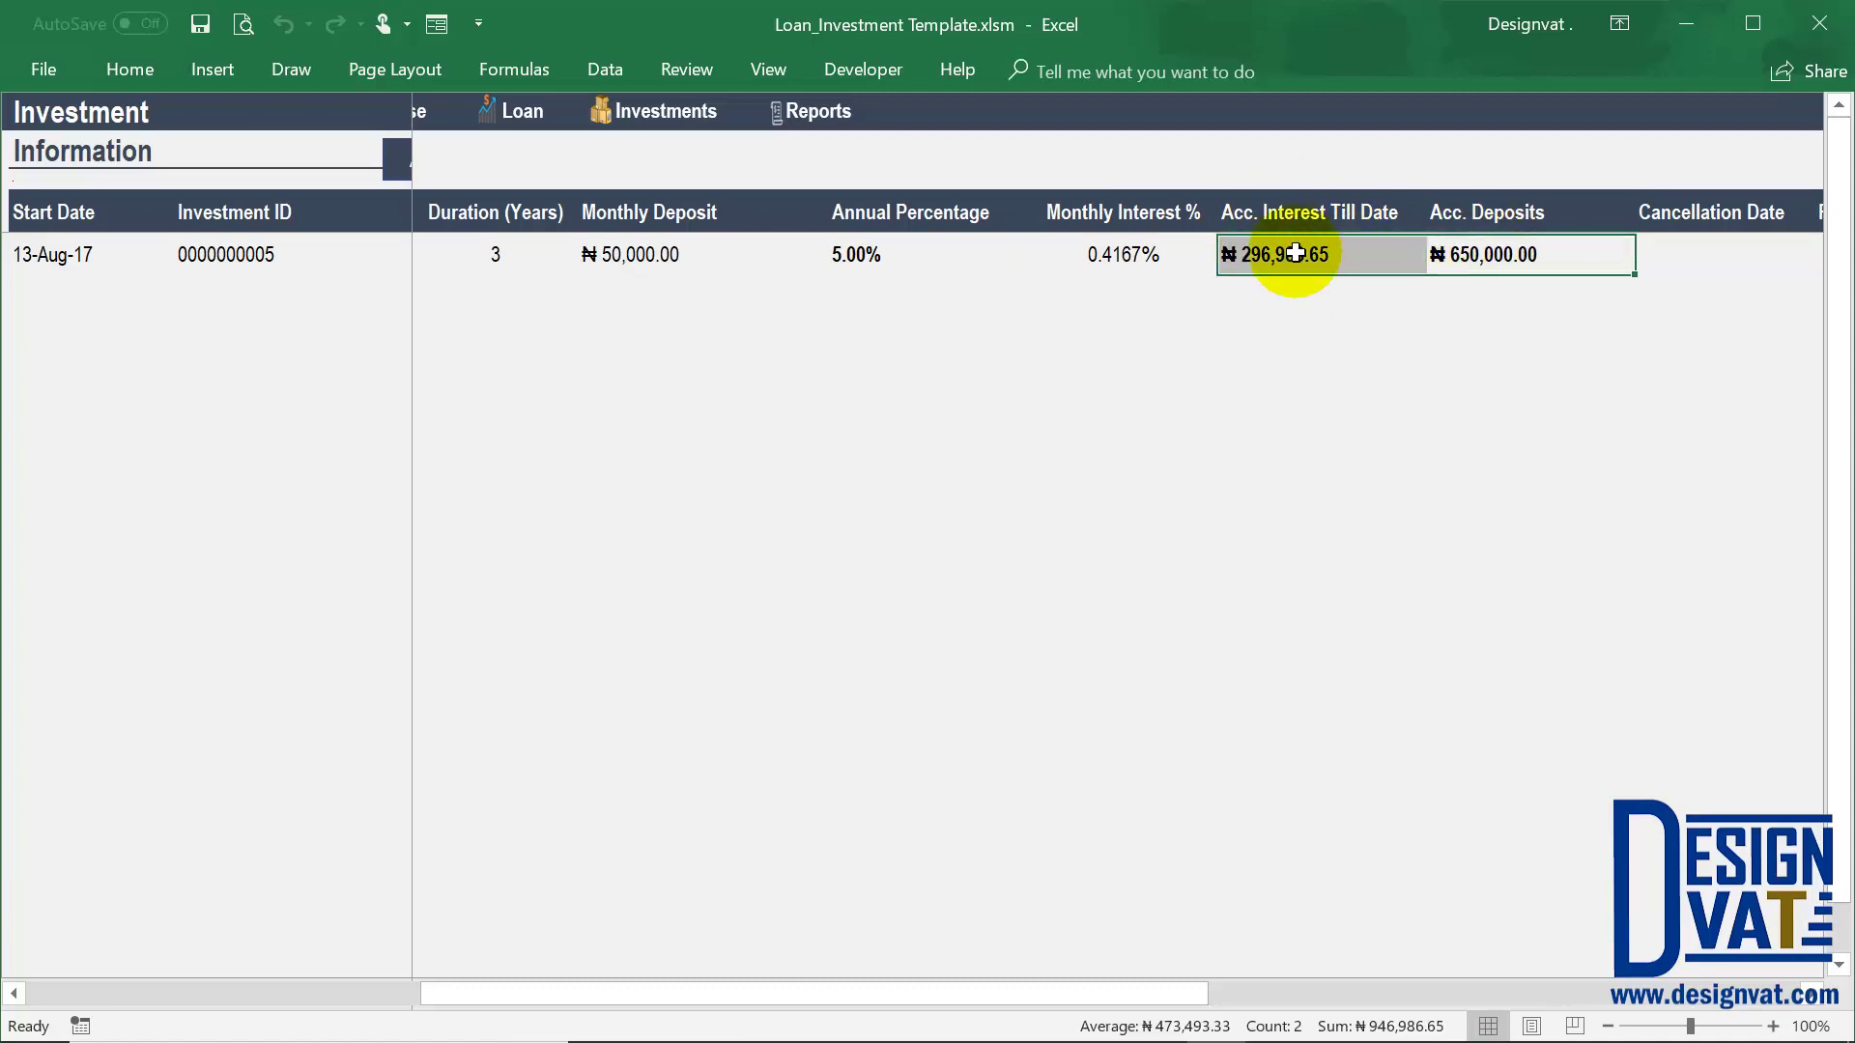
left_click(95, 211)
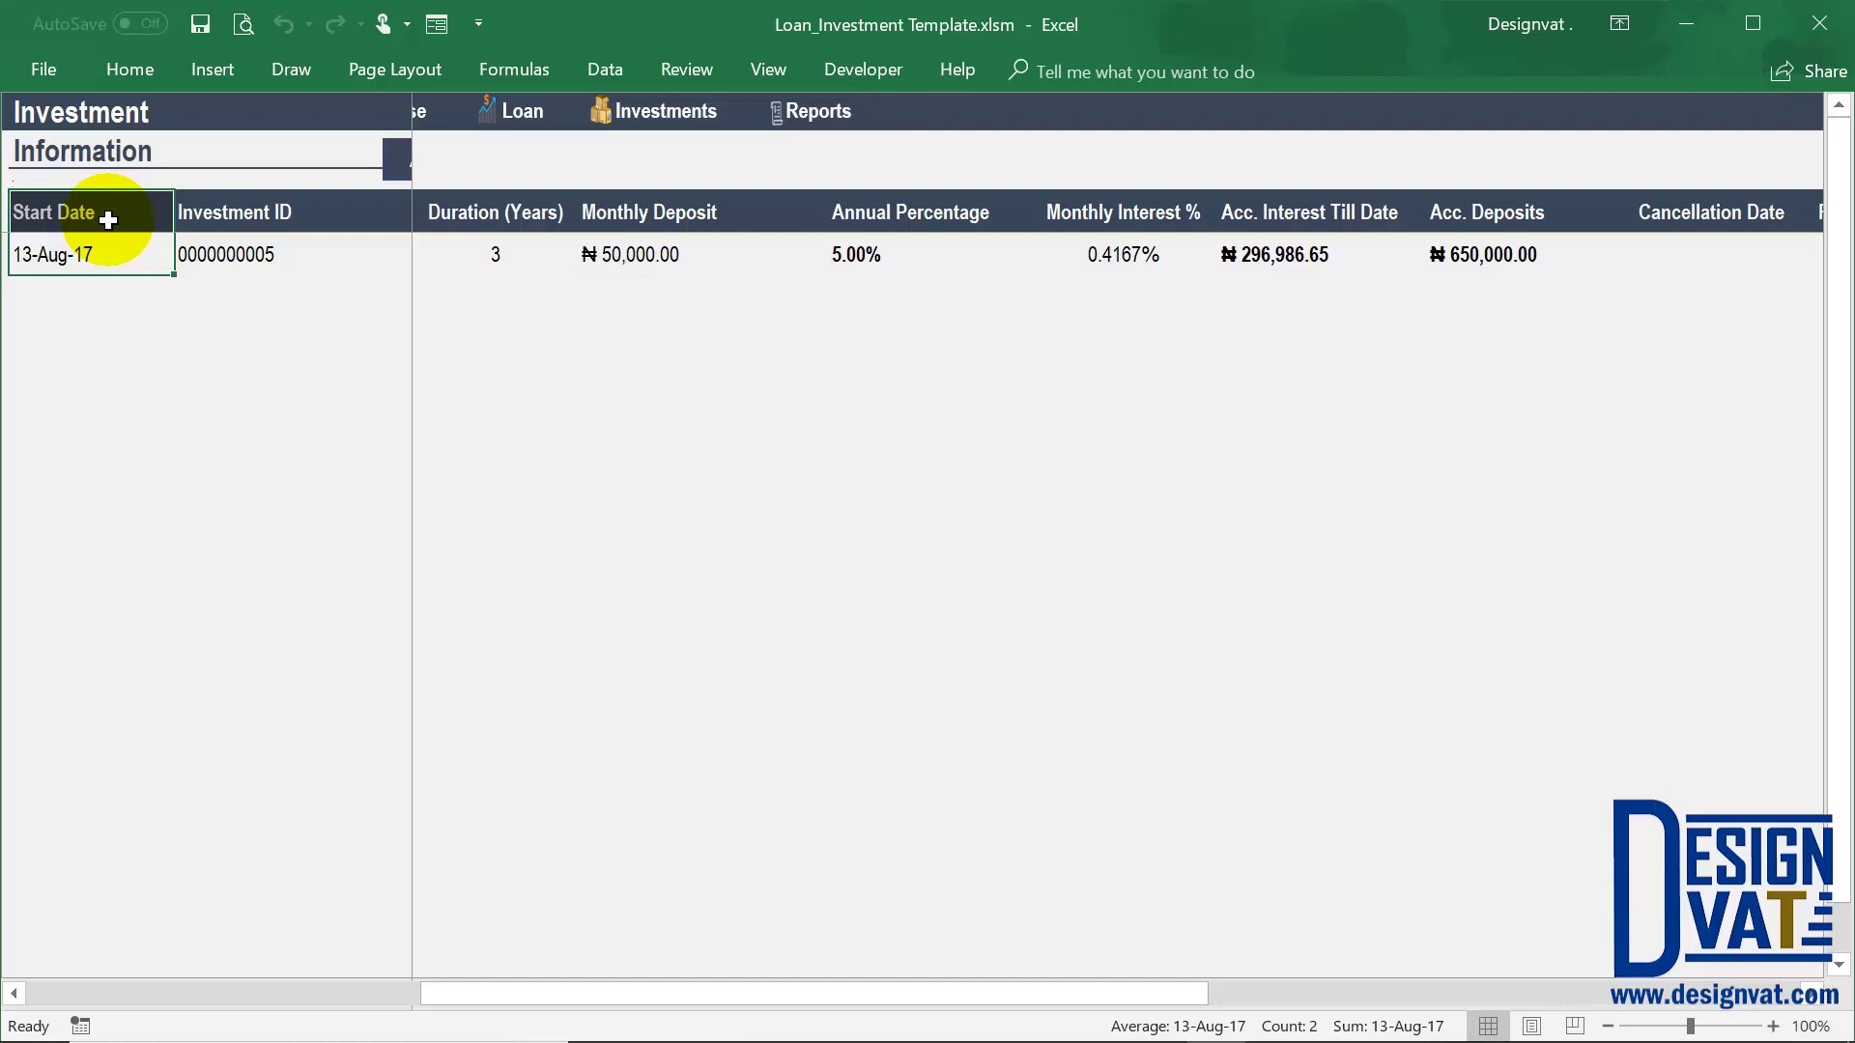
left_click_drag(1191, 994, 1343, 990)
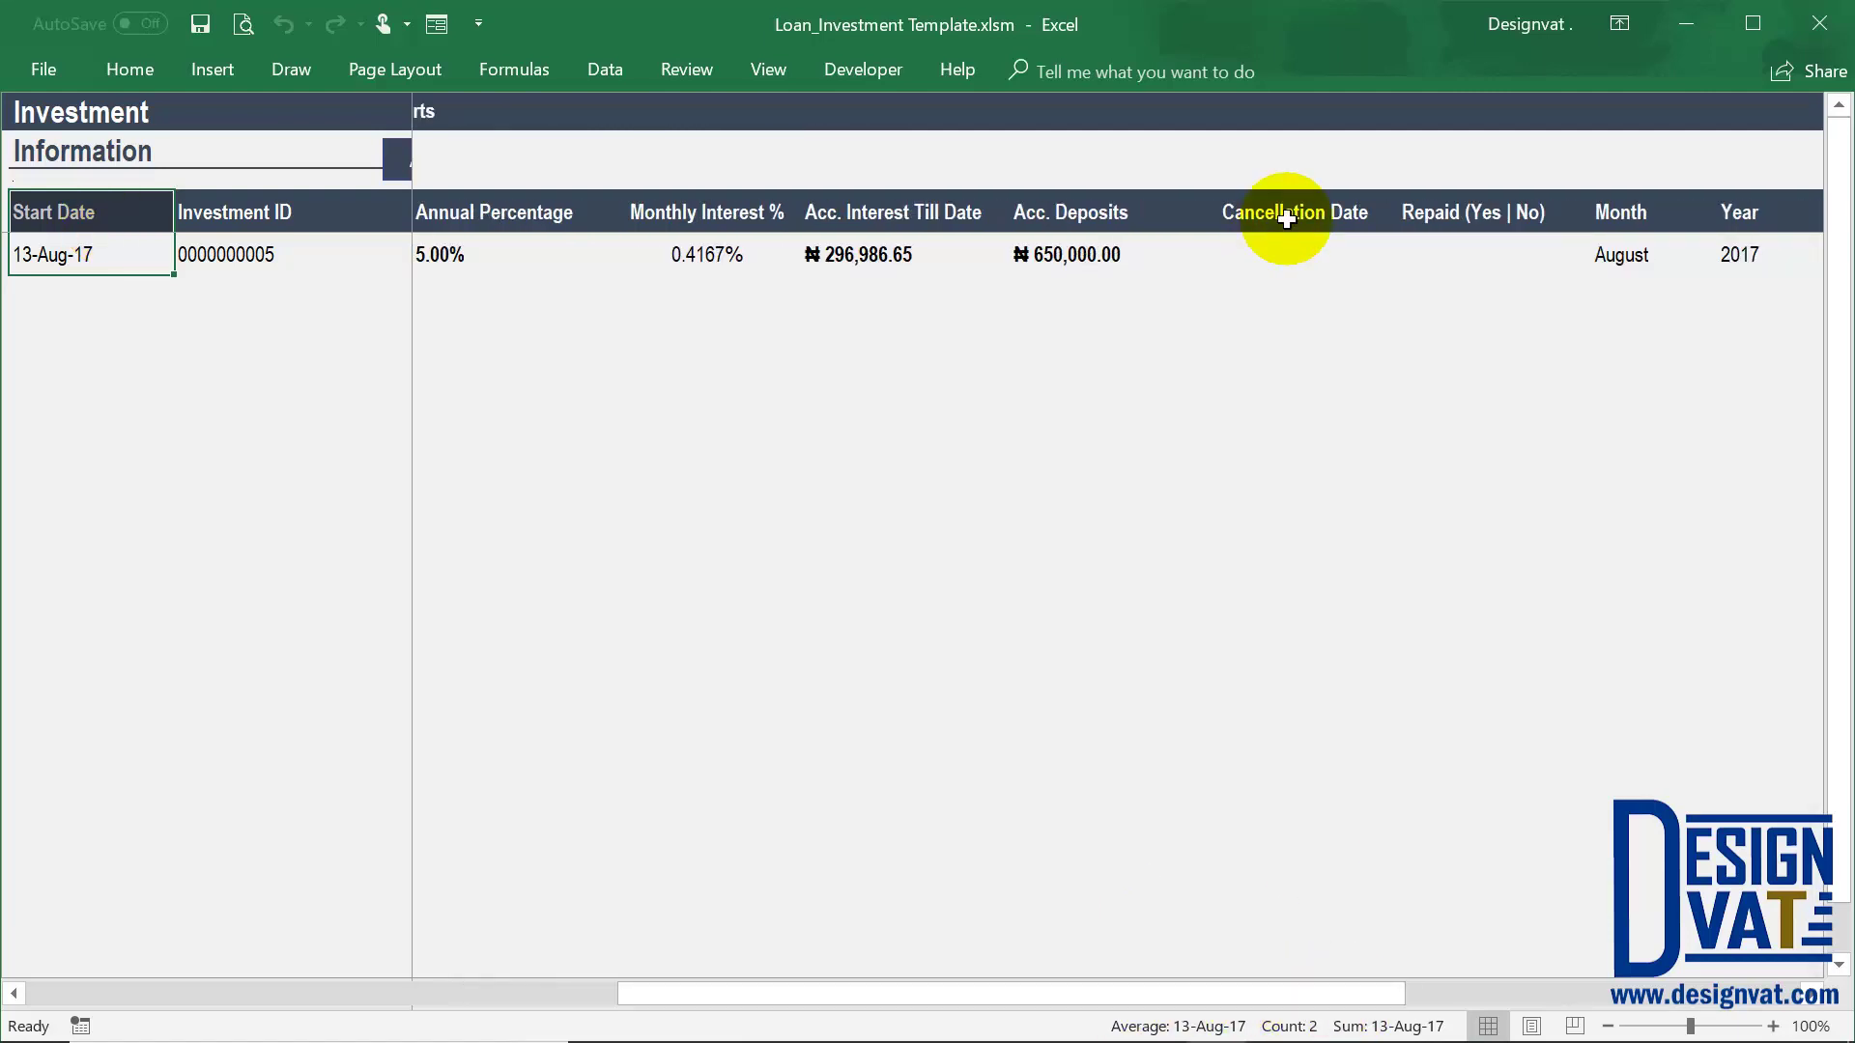
left_click_drag(1286, 219, 1288, 255)
left_click(1627, 253)
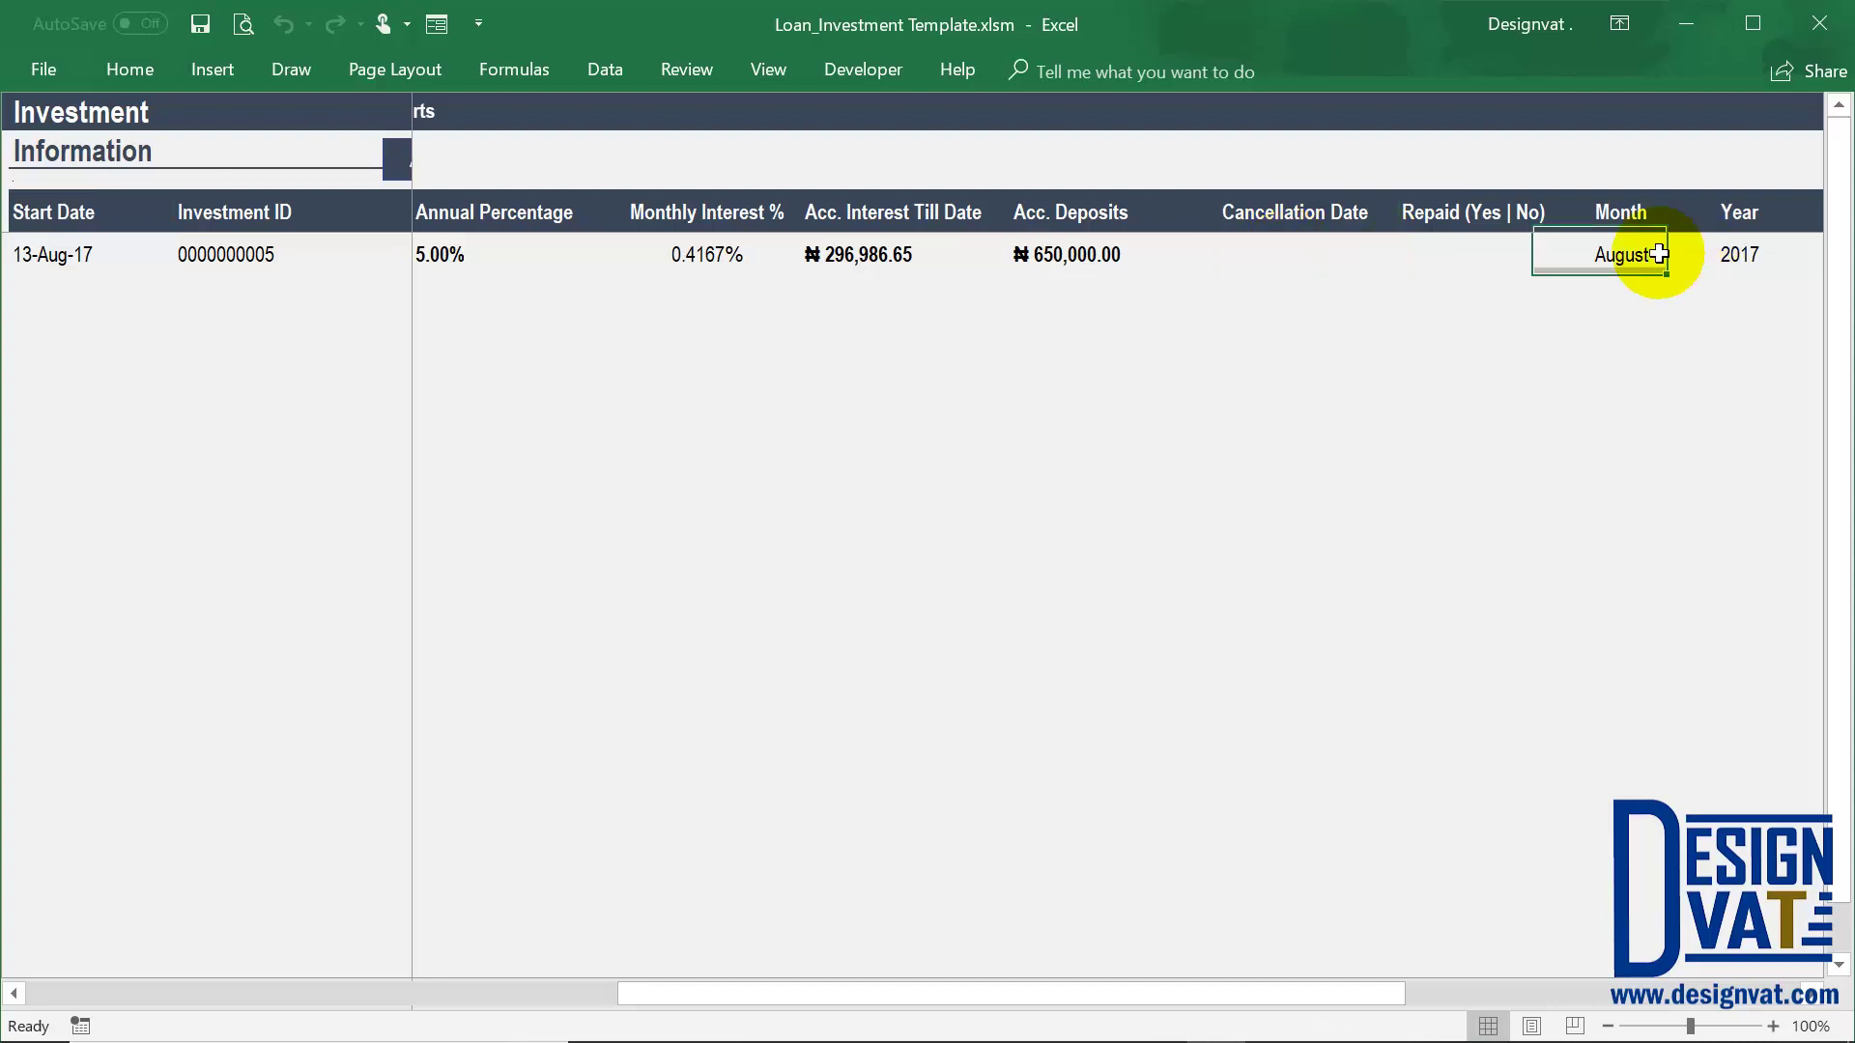
key("Right")
key("Right")
key("Right")
key("Right")
key("Right")
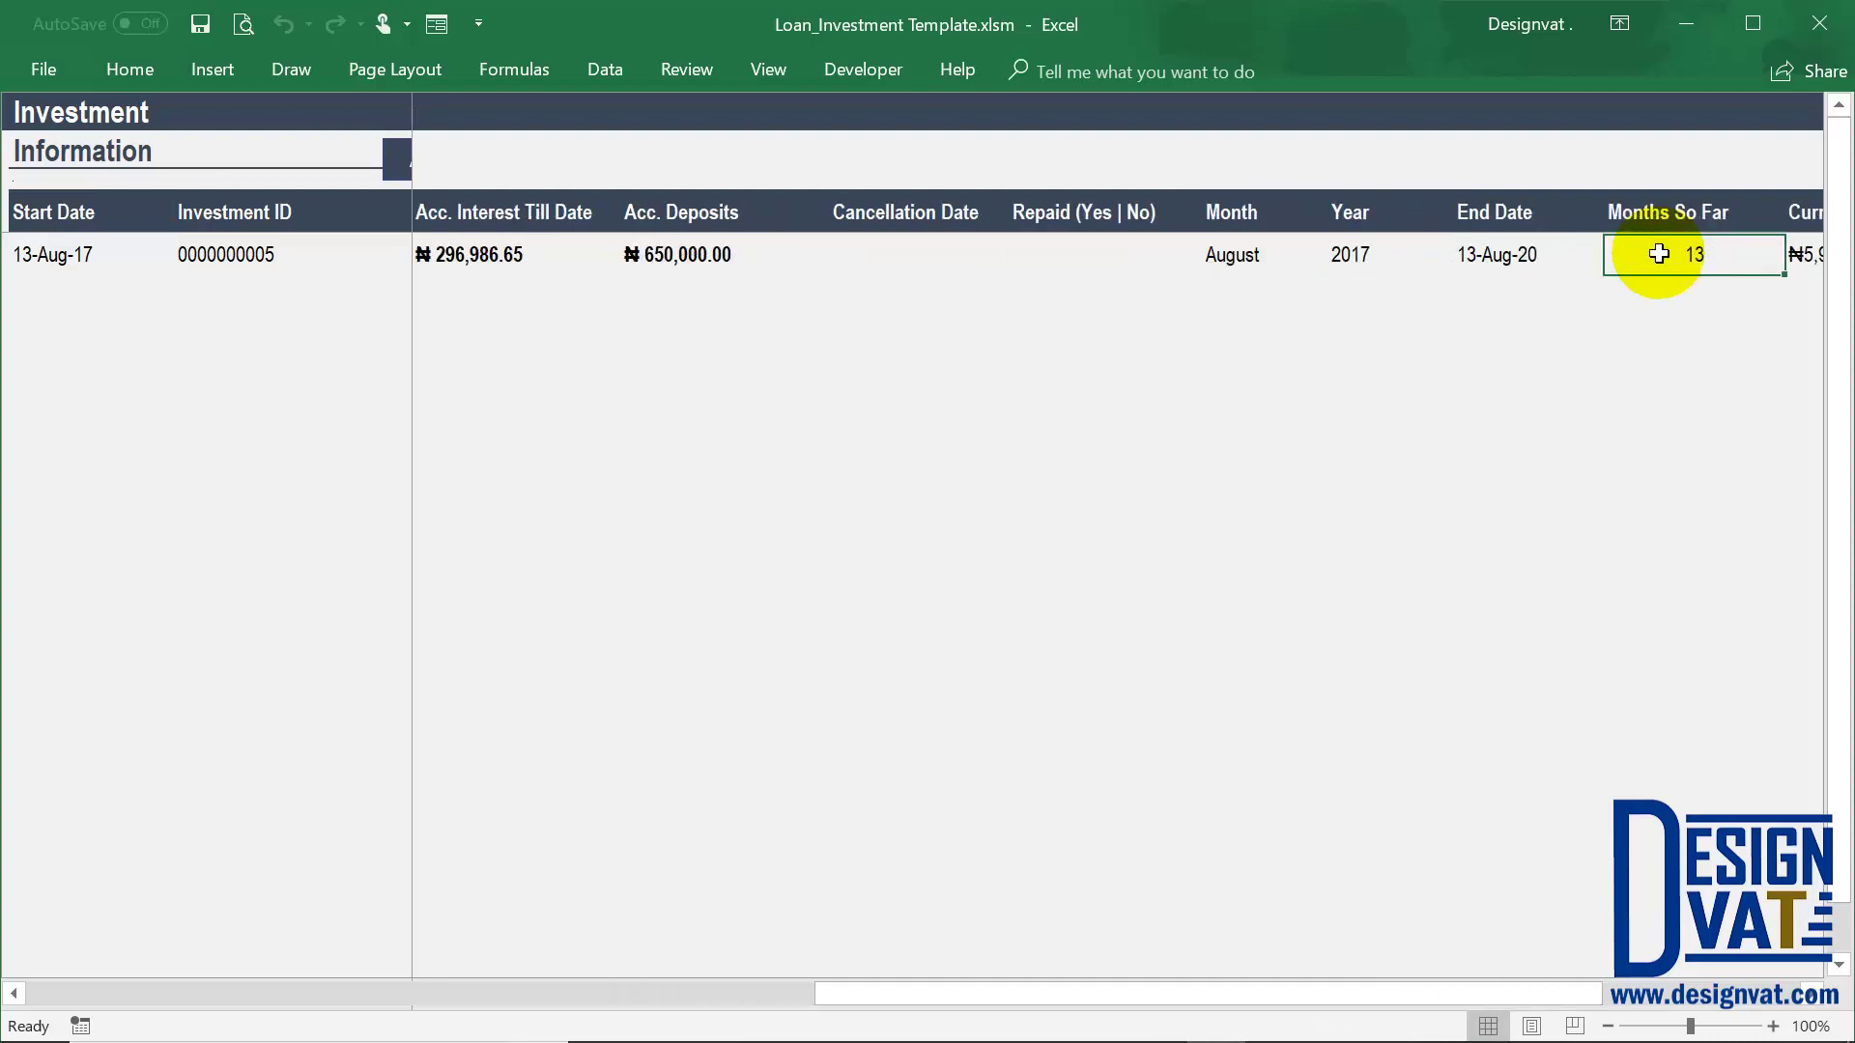
key("Right")
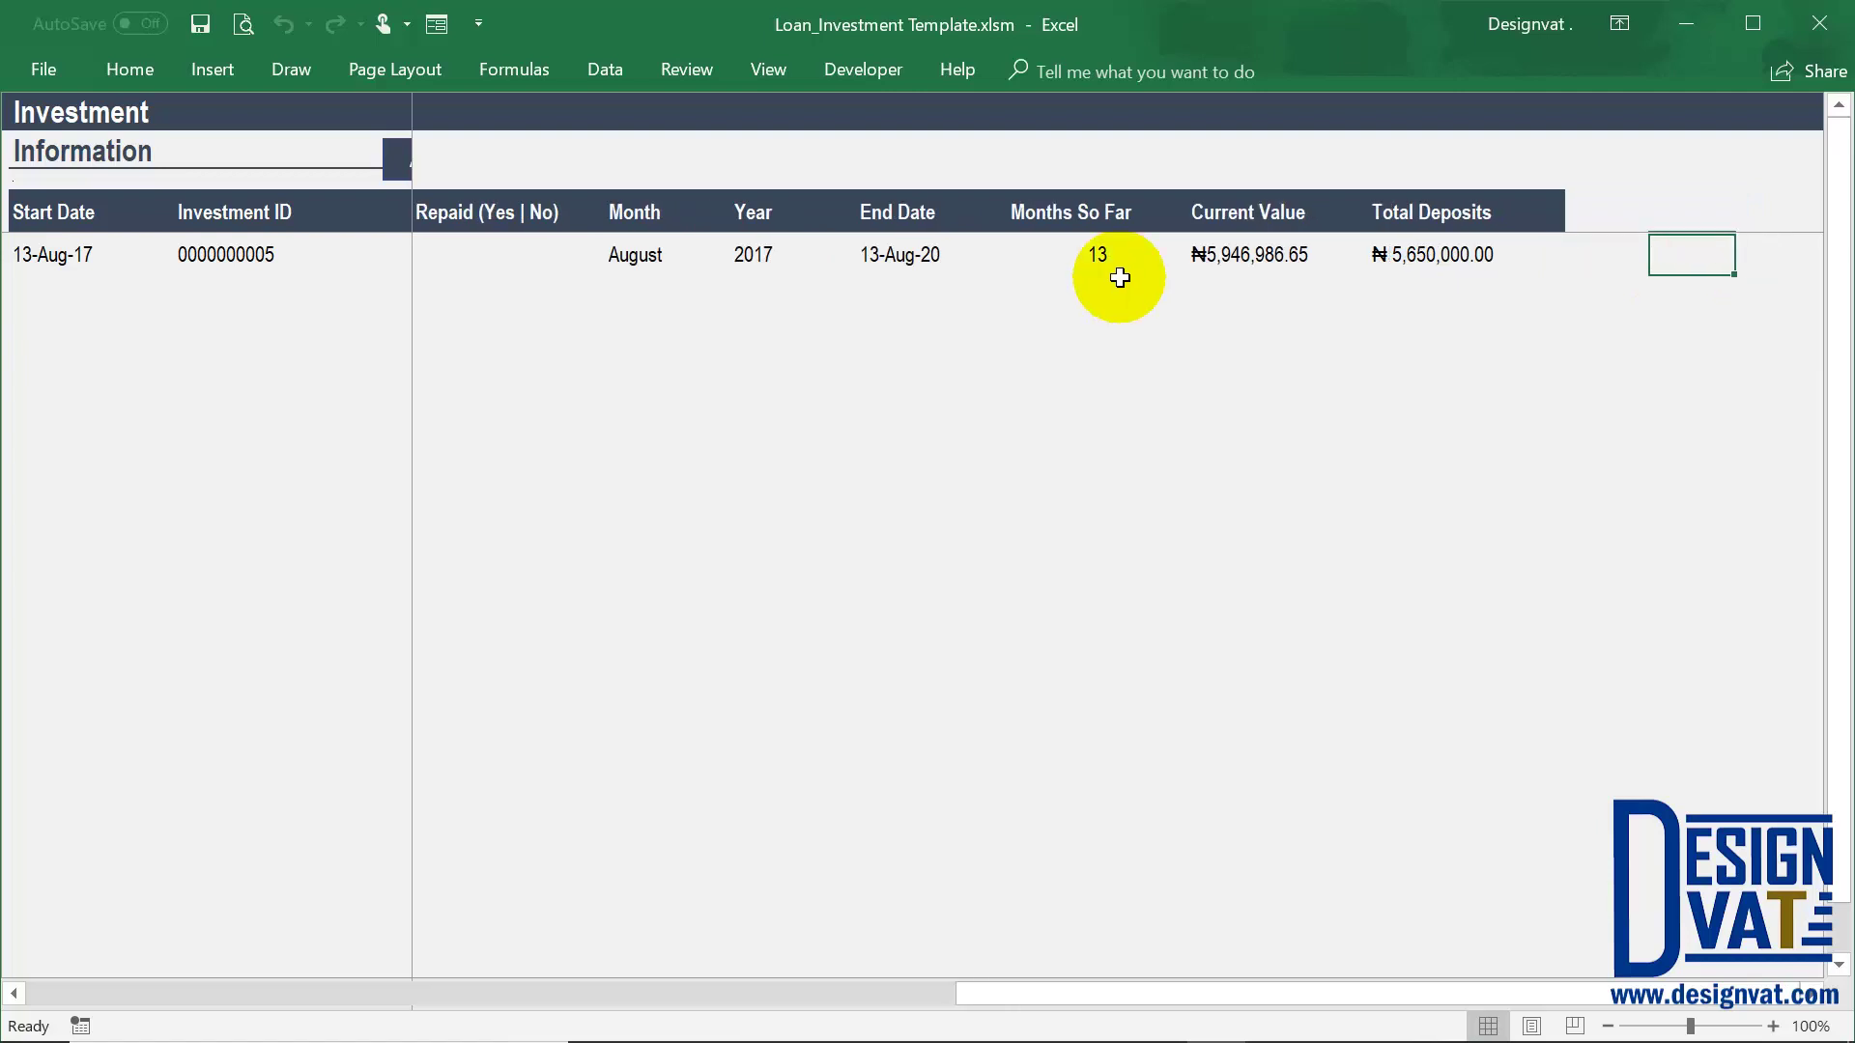
left_click(1090, 254)
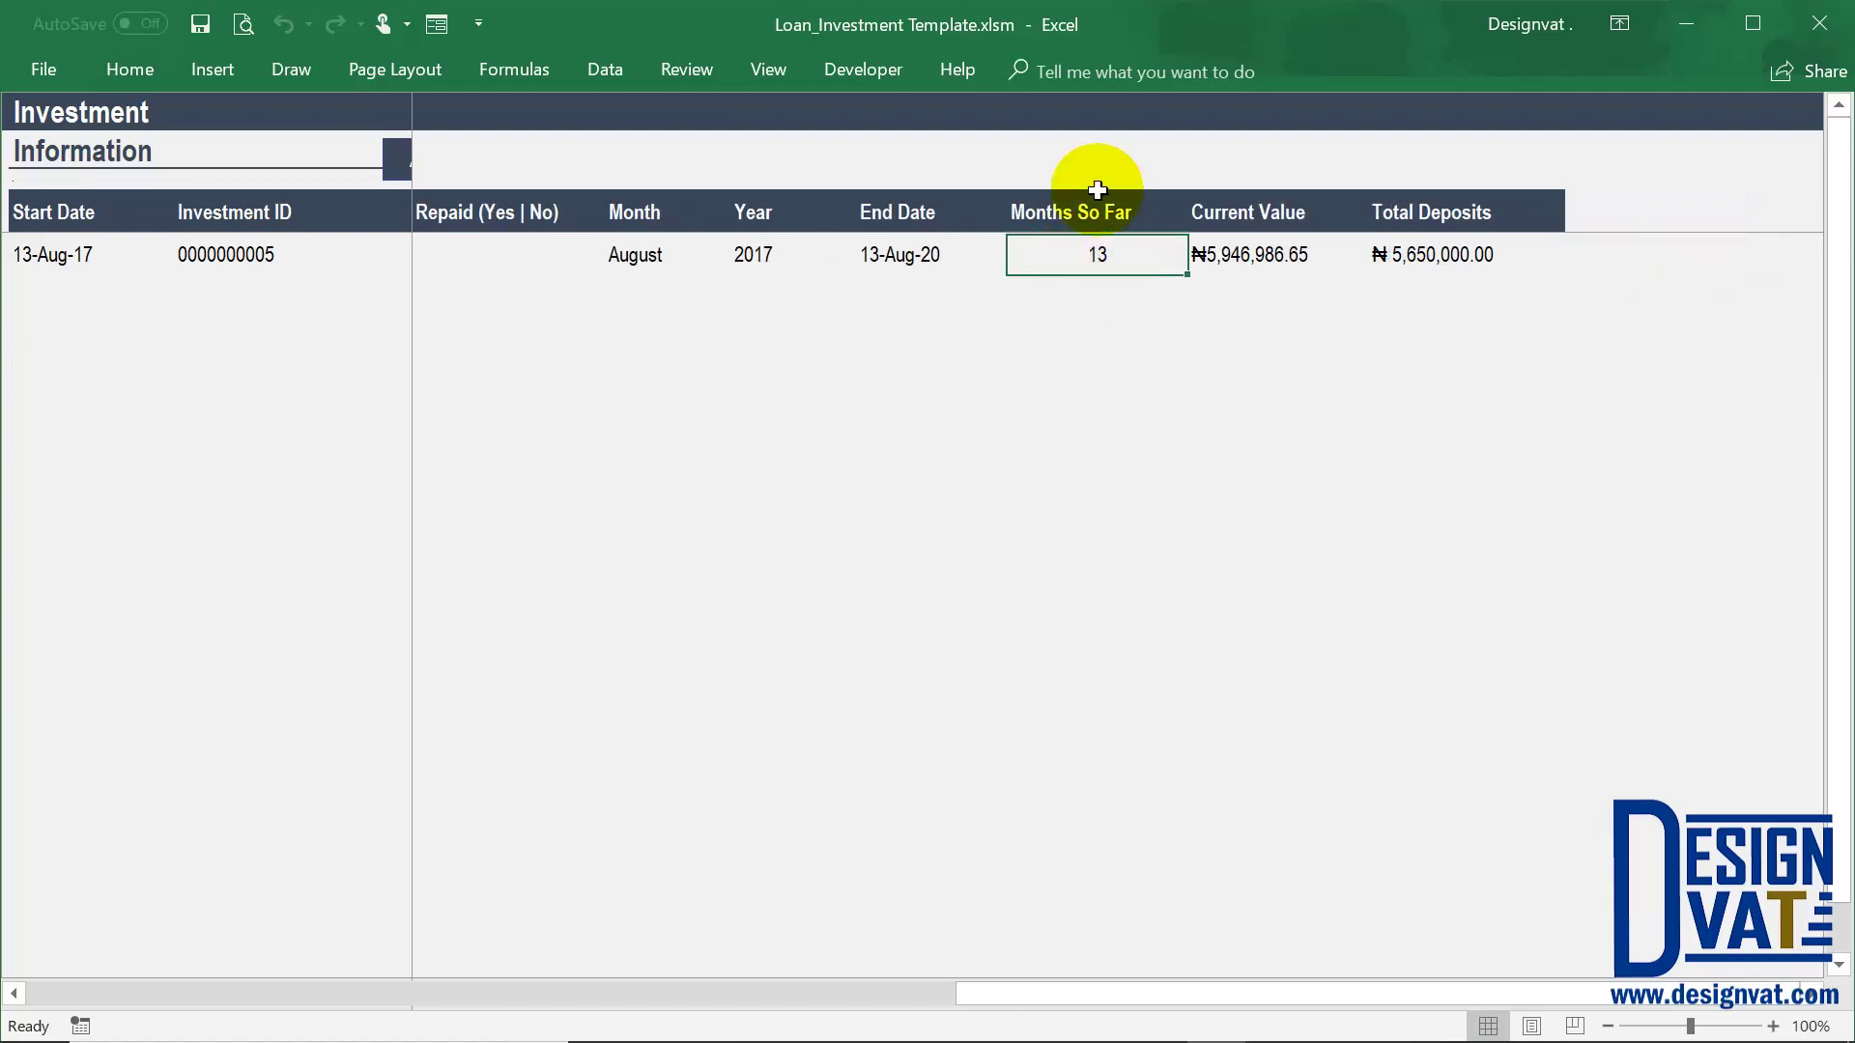
left_click_drag(1094, 208, 1087, 256)
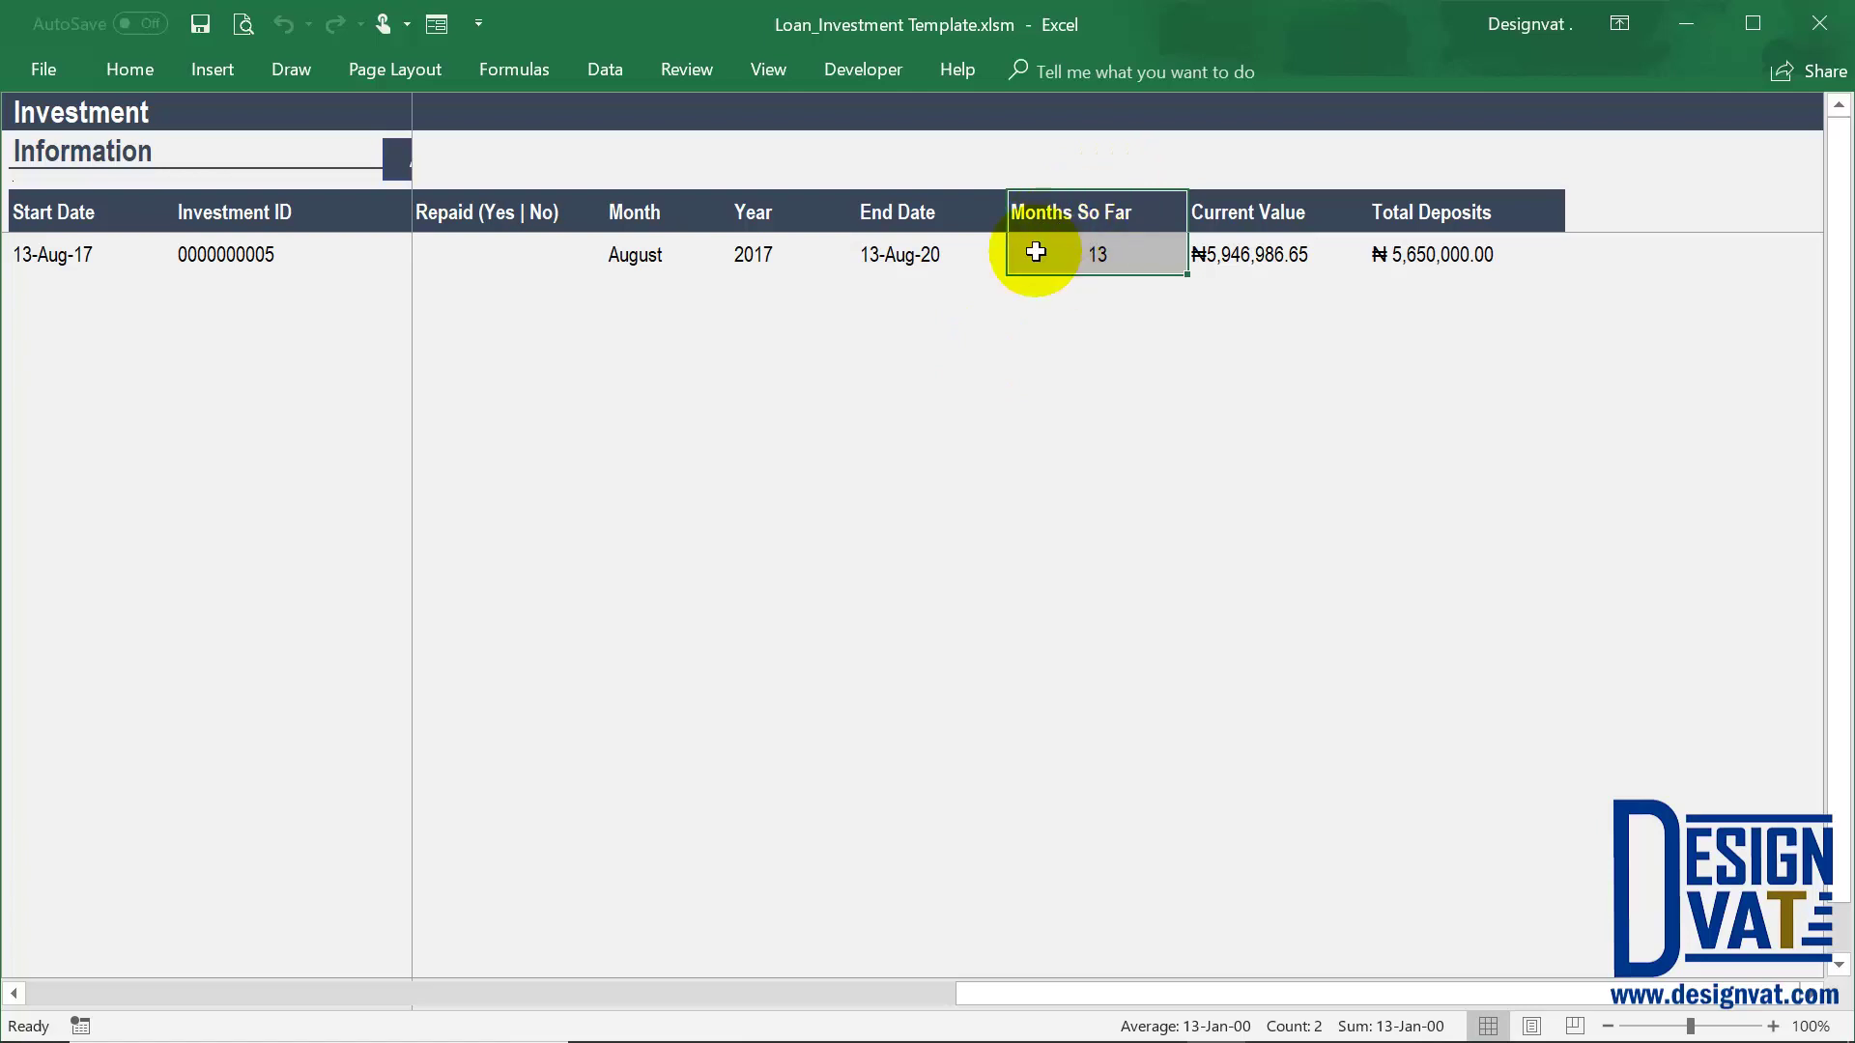
left_click(1075, 220)
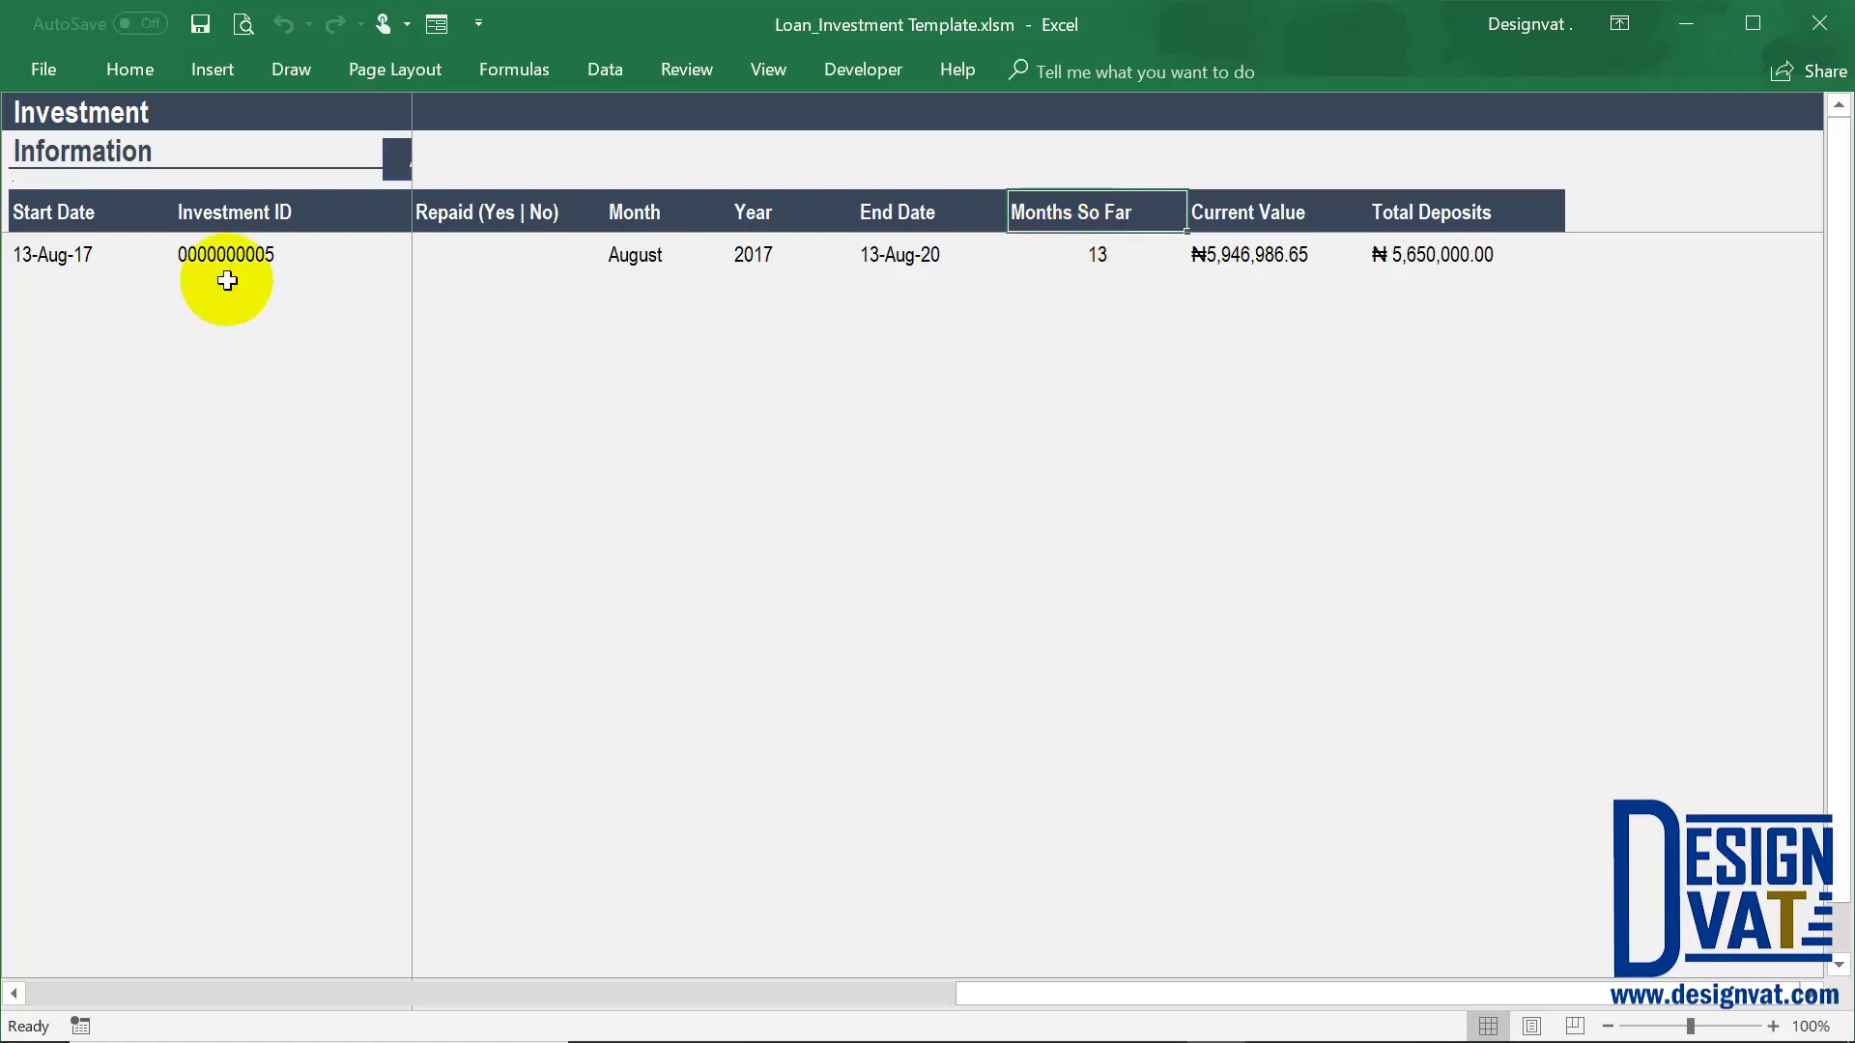
left_click(72, 257)
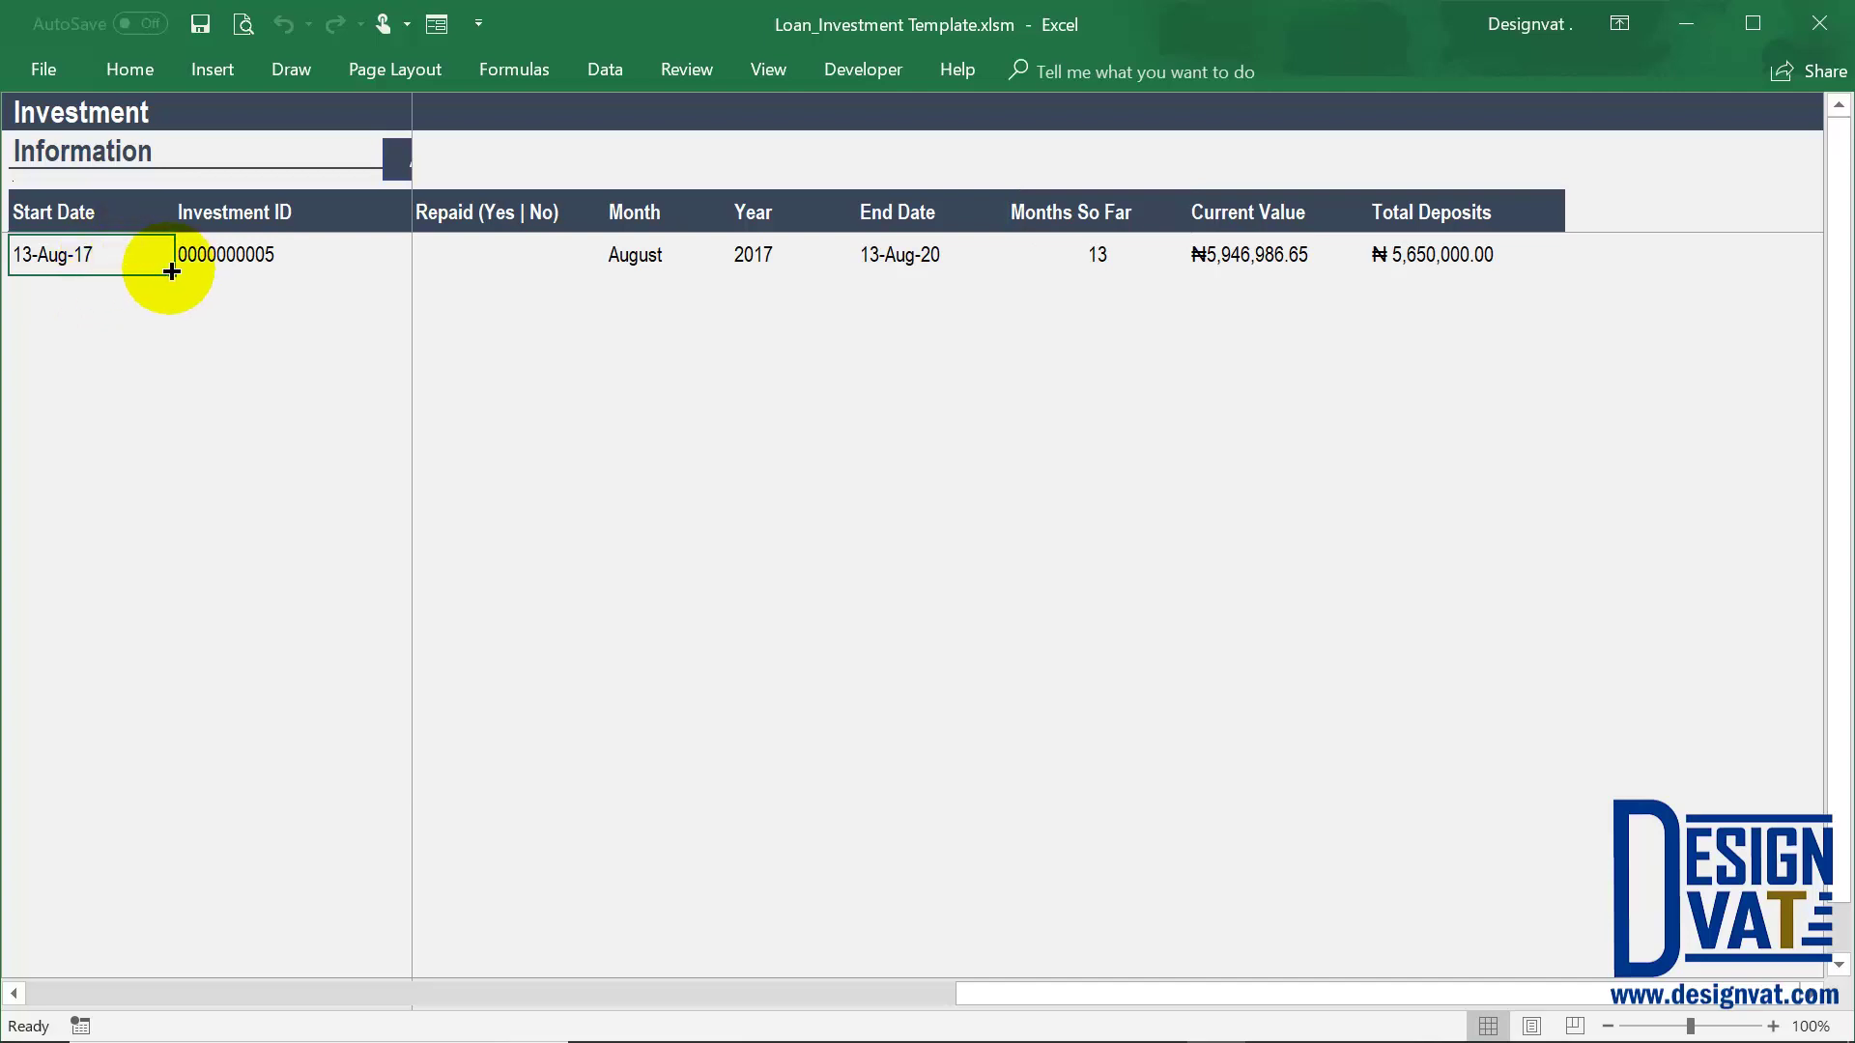
left_click(1132, 253)
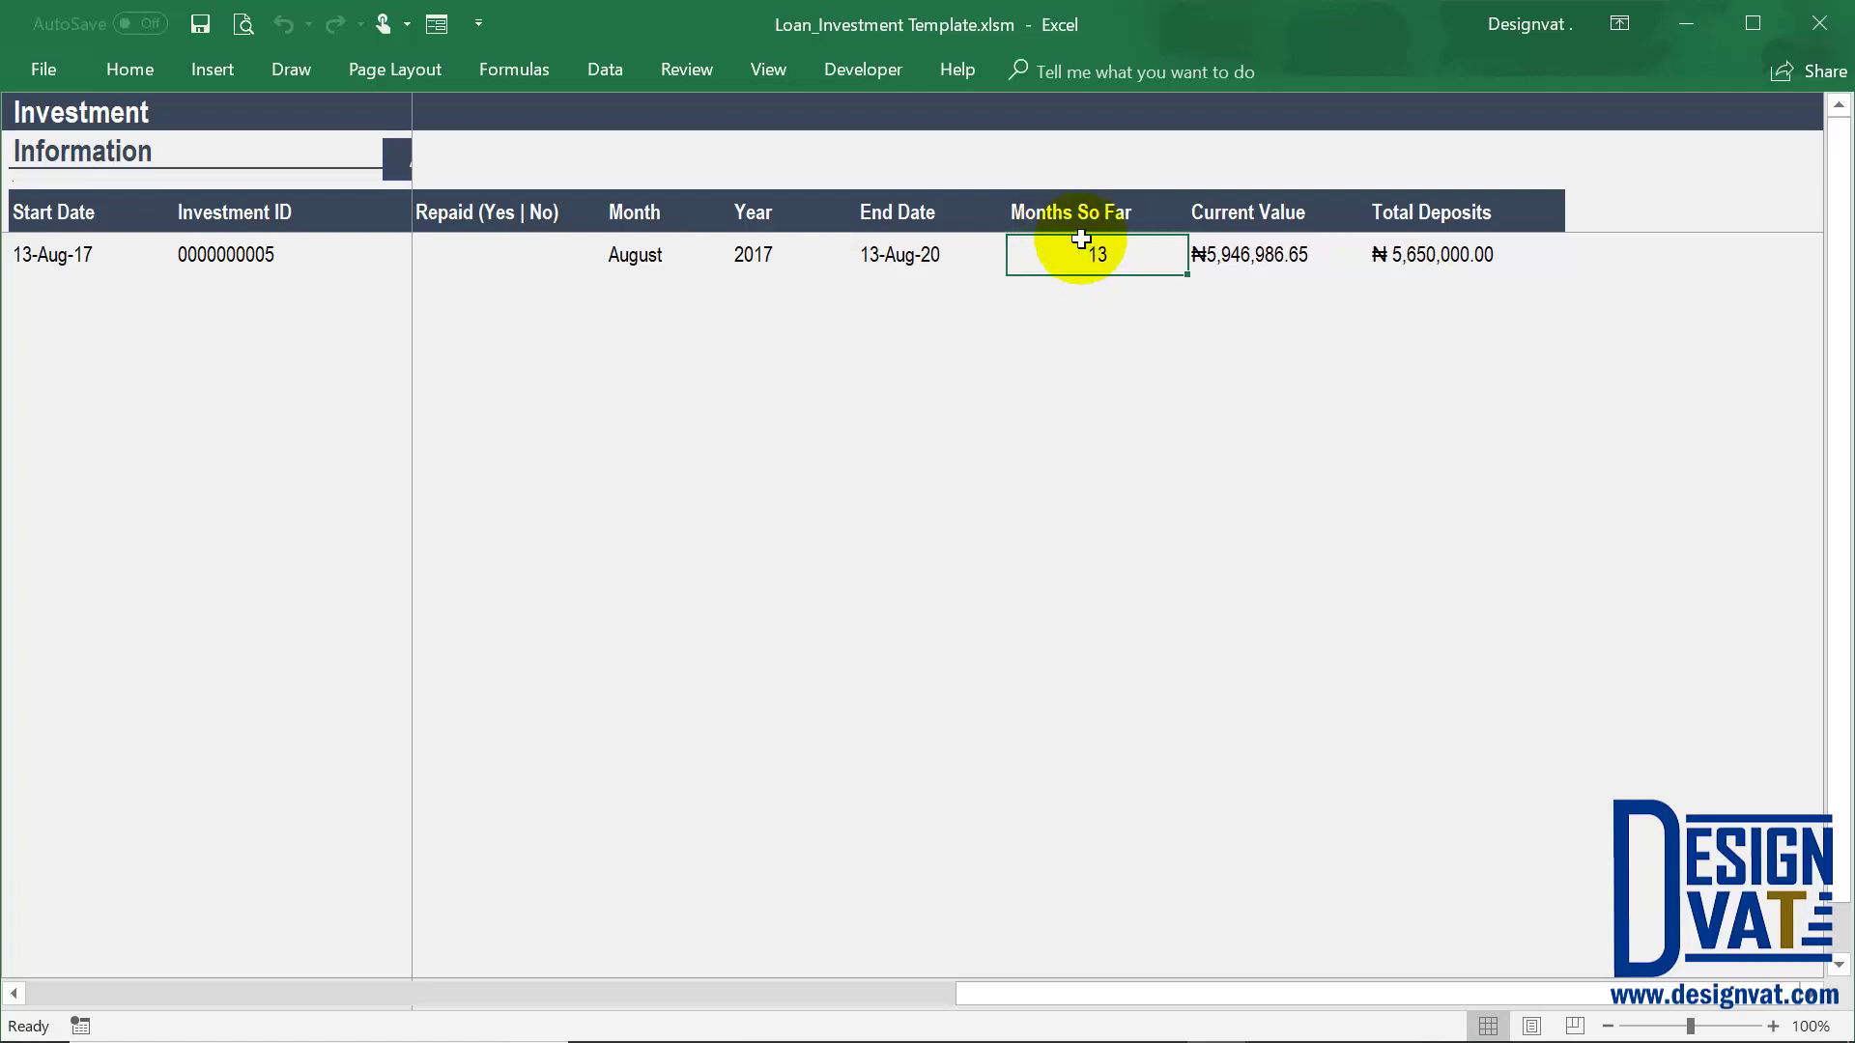
left_click(904, 259)
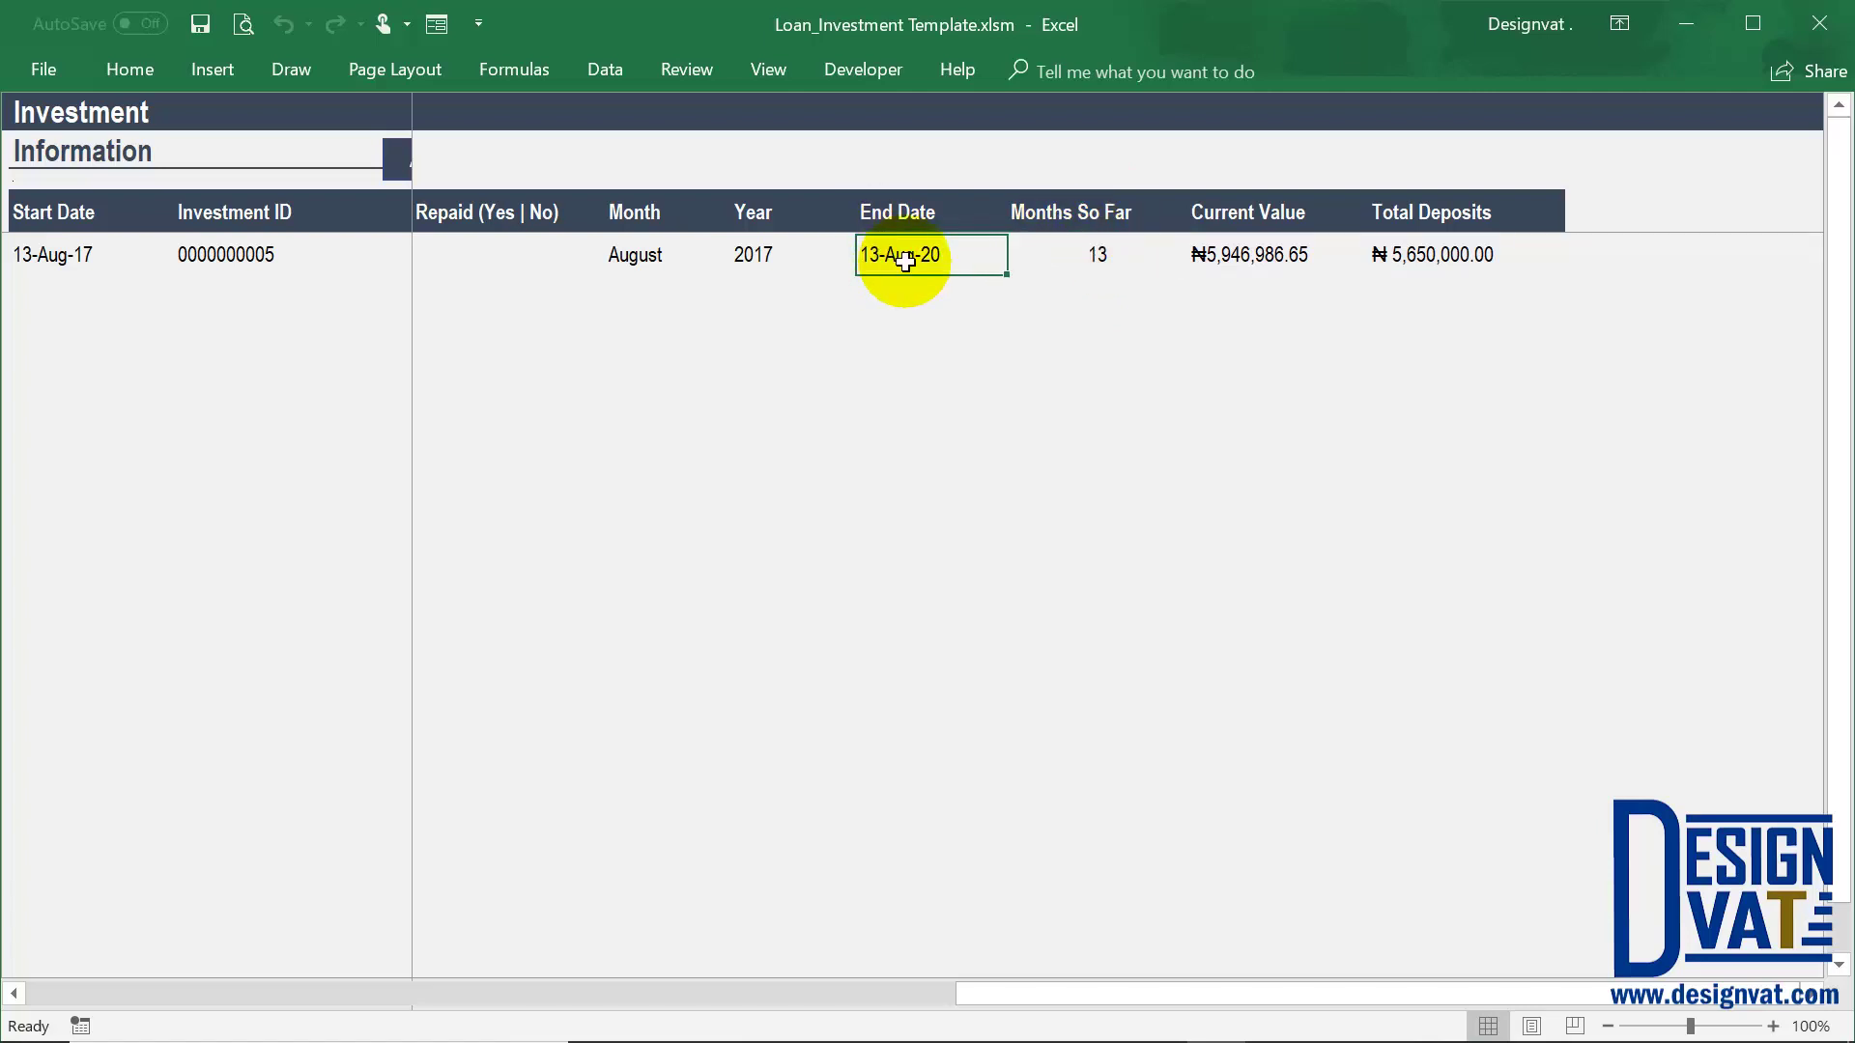
left_click_drag(894, 213, 898, 257)
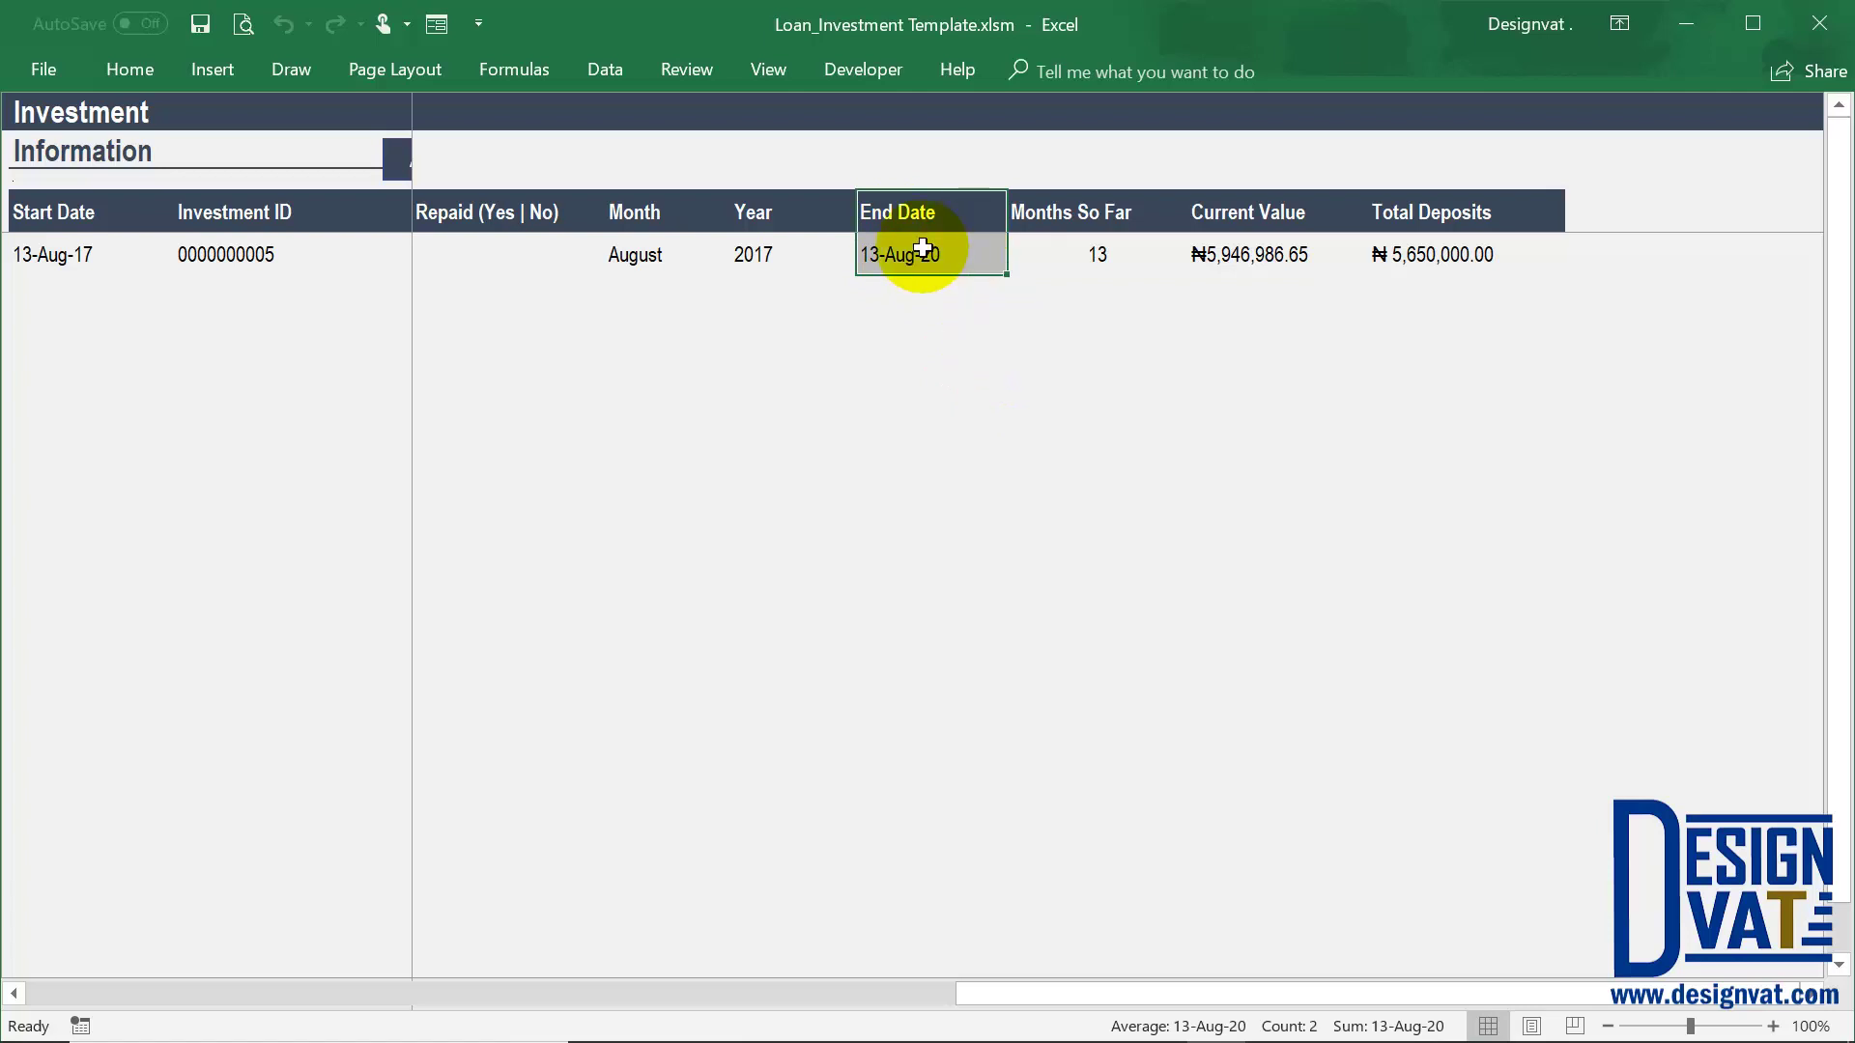
left_click(77, 256)
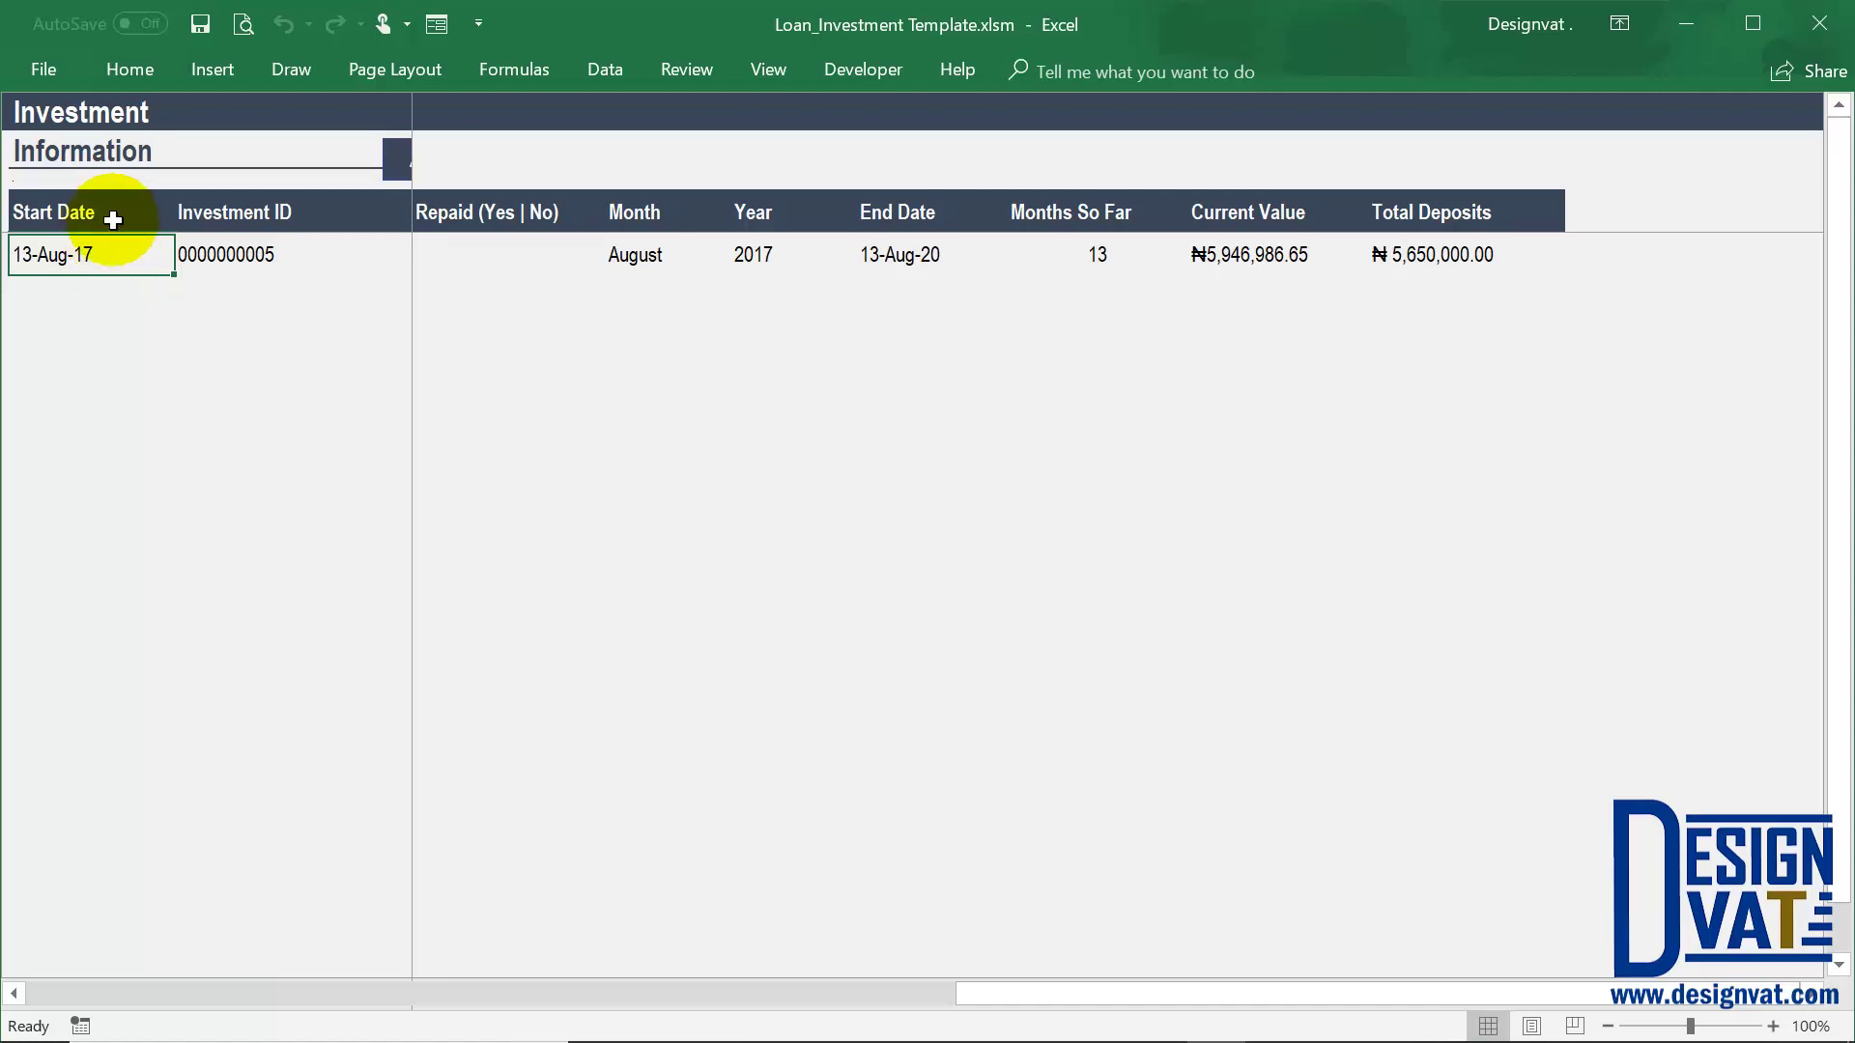
left_click_drag(112, 216, 118, 248)
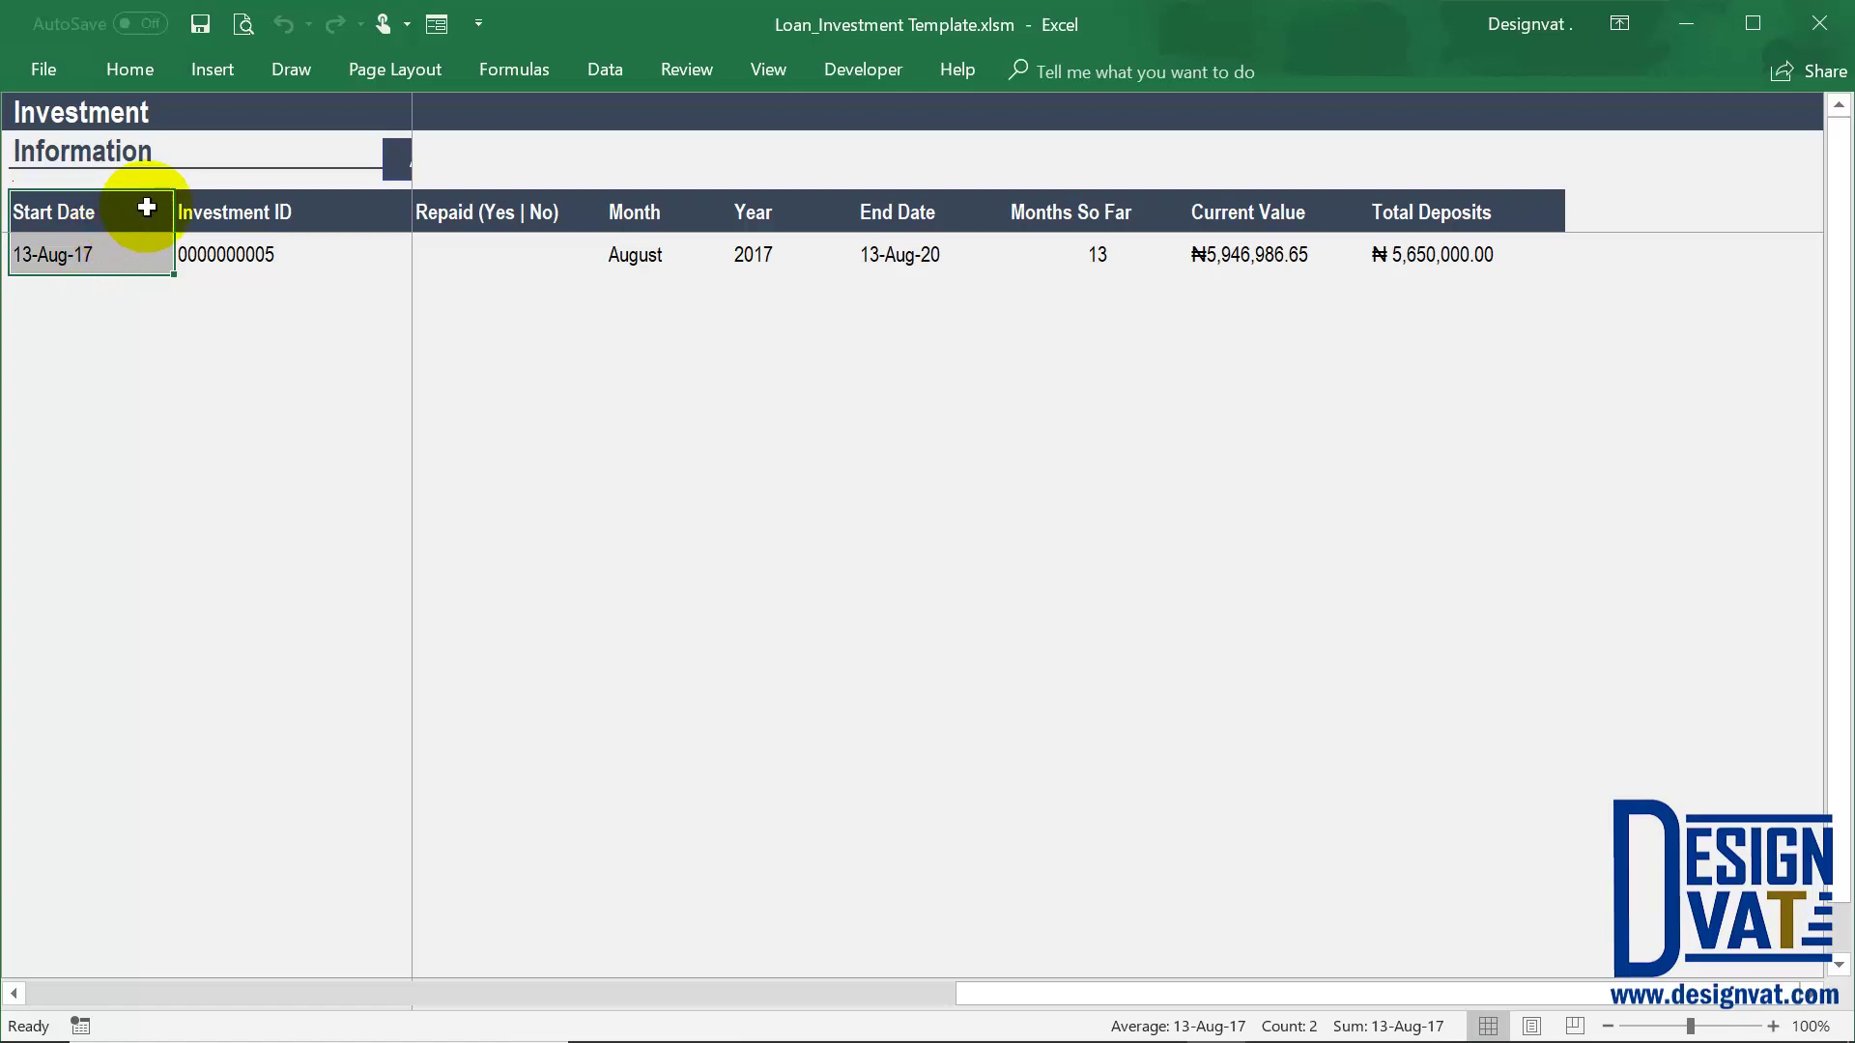
left_click(1295, 248)
left_click_drag(1478, 207, 1465, 256)
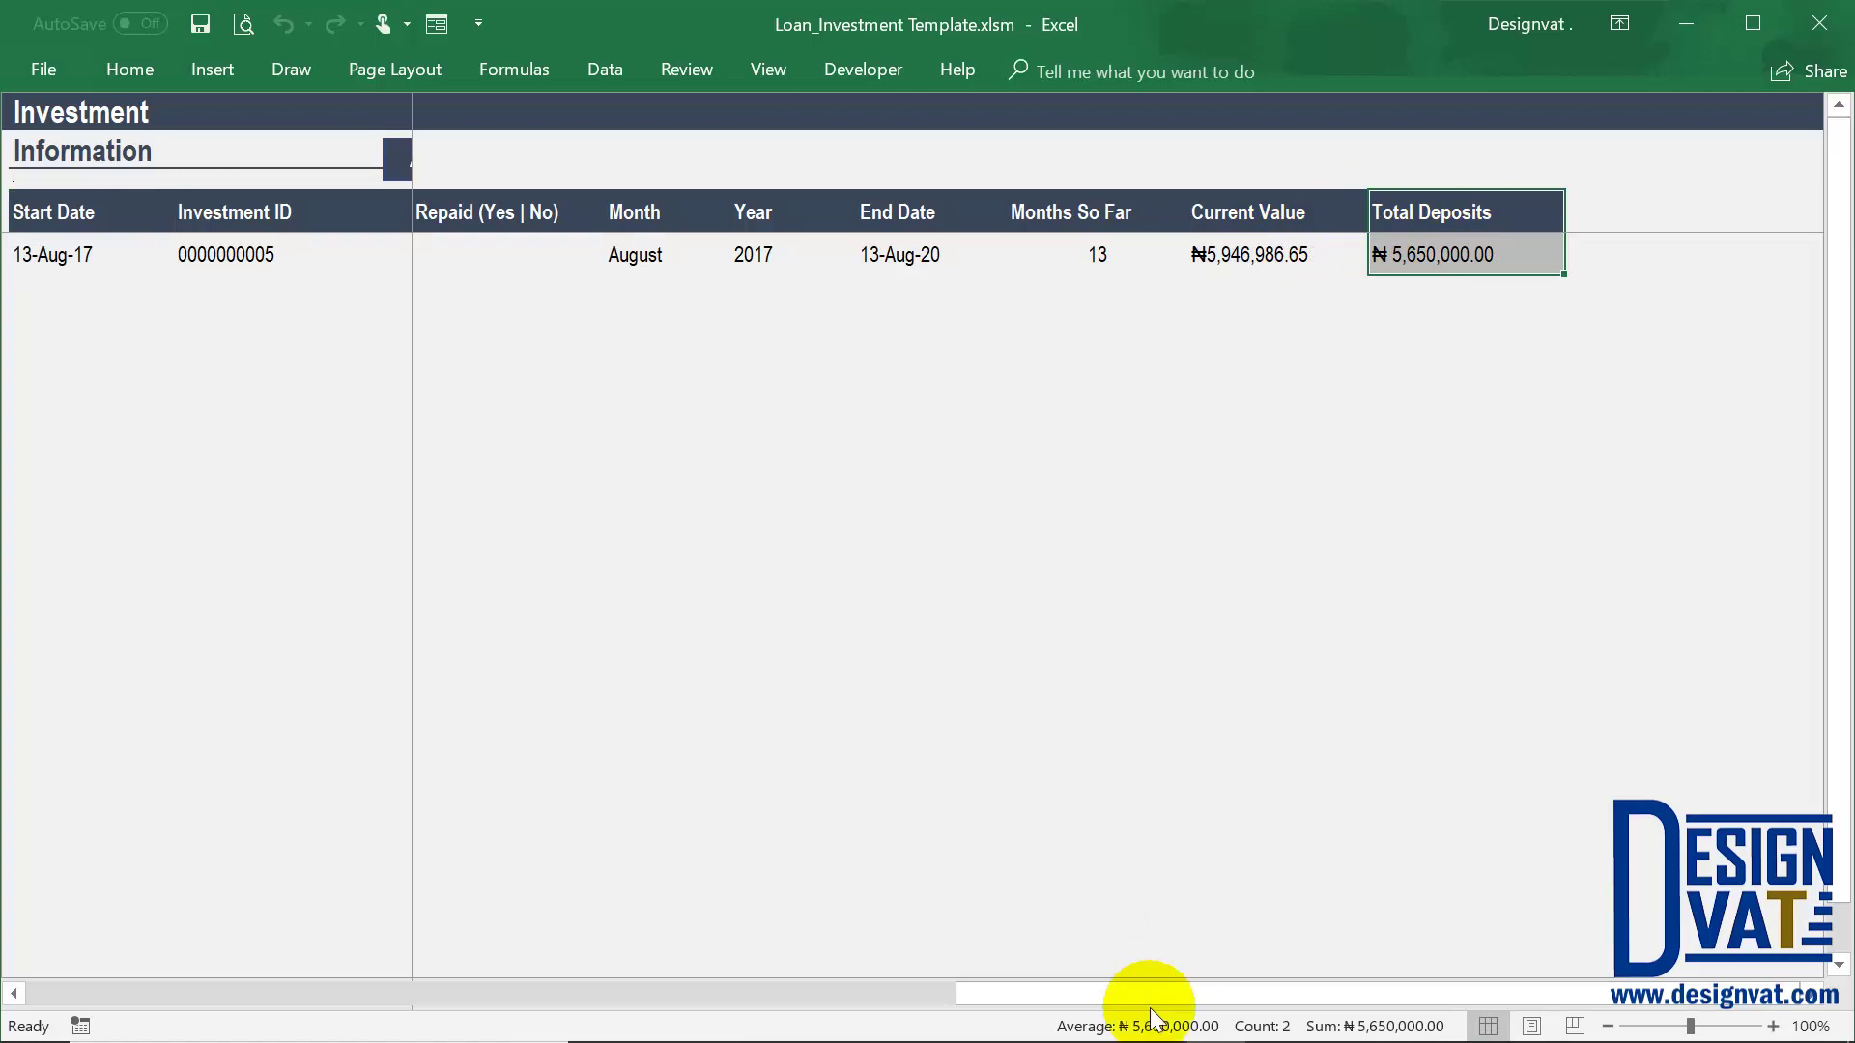
left_click_drag(1157, 993, 939, 993)
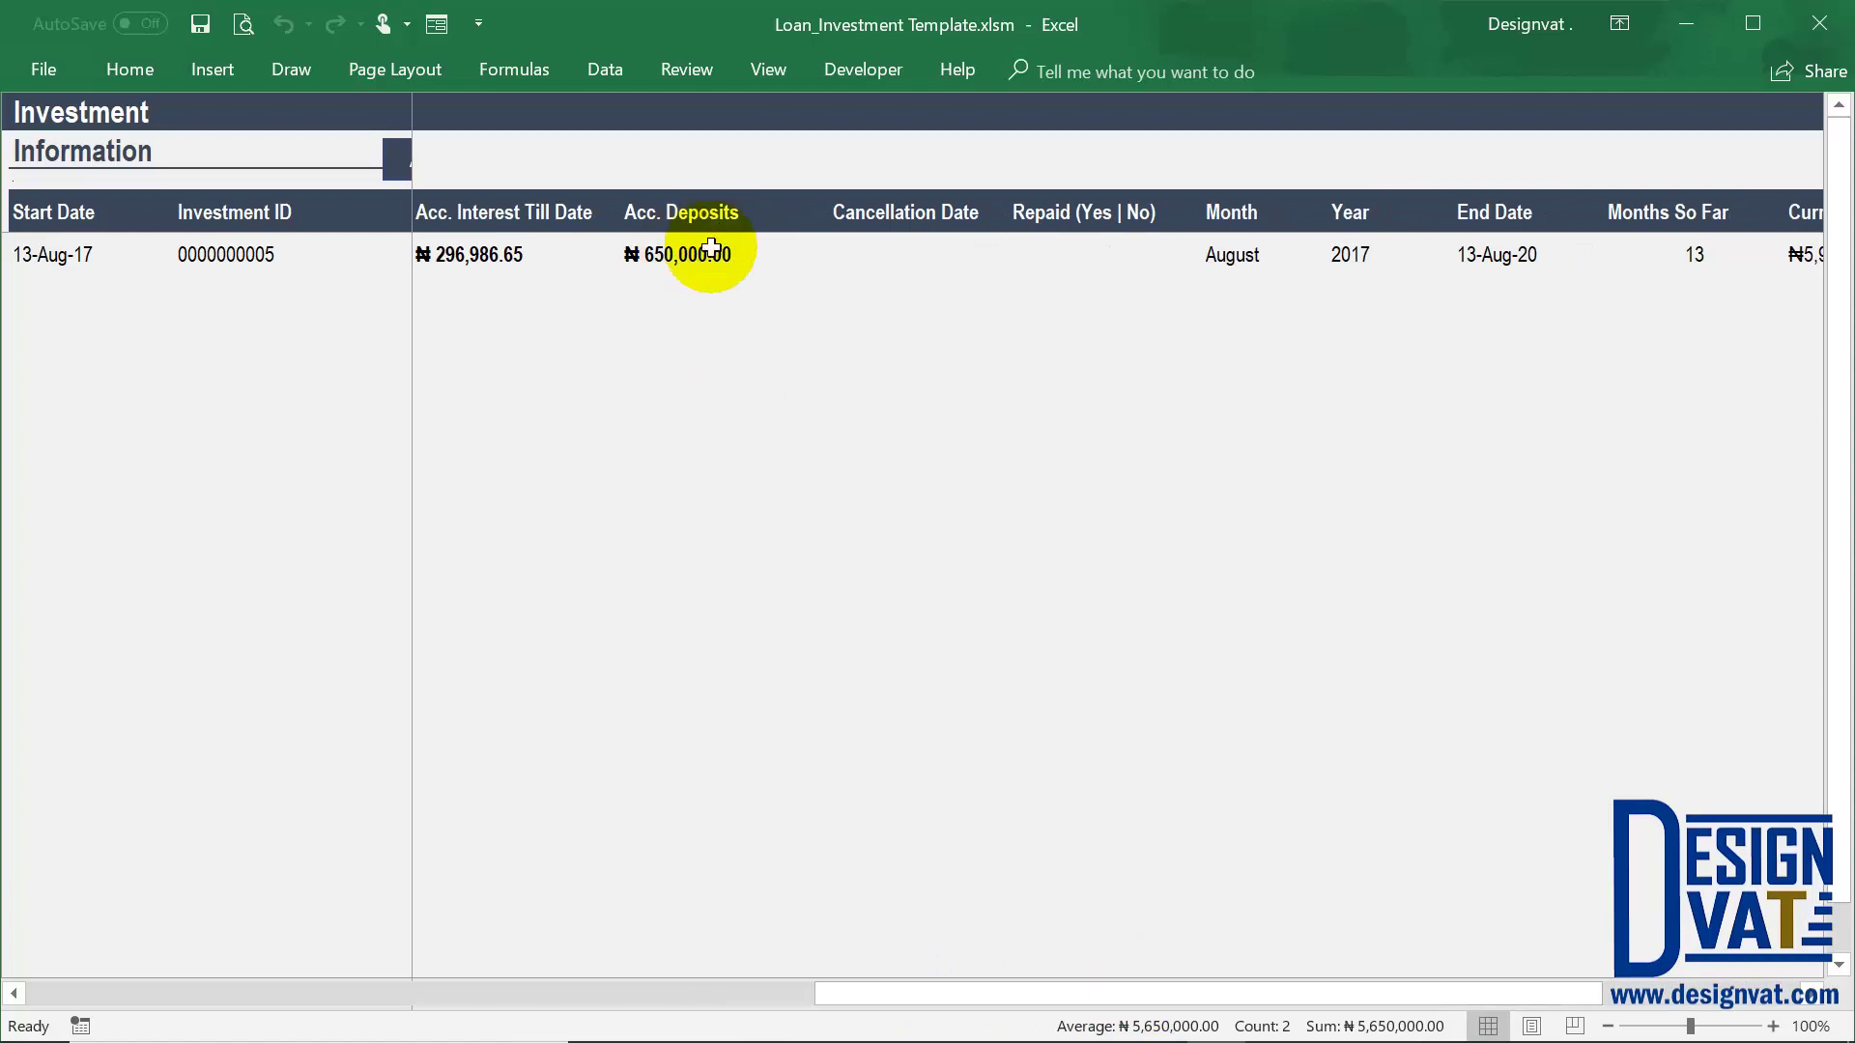
left_click(710, 256)
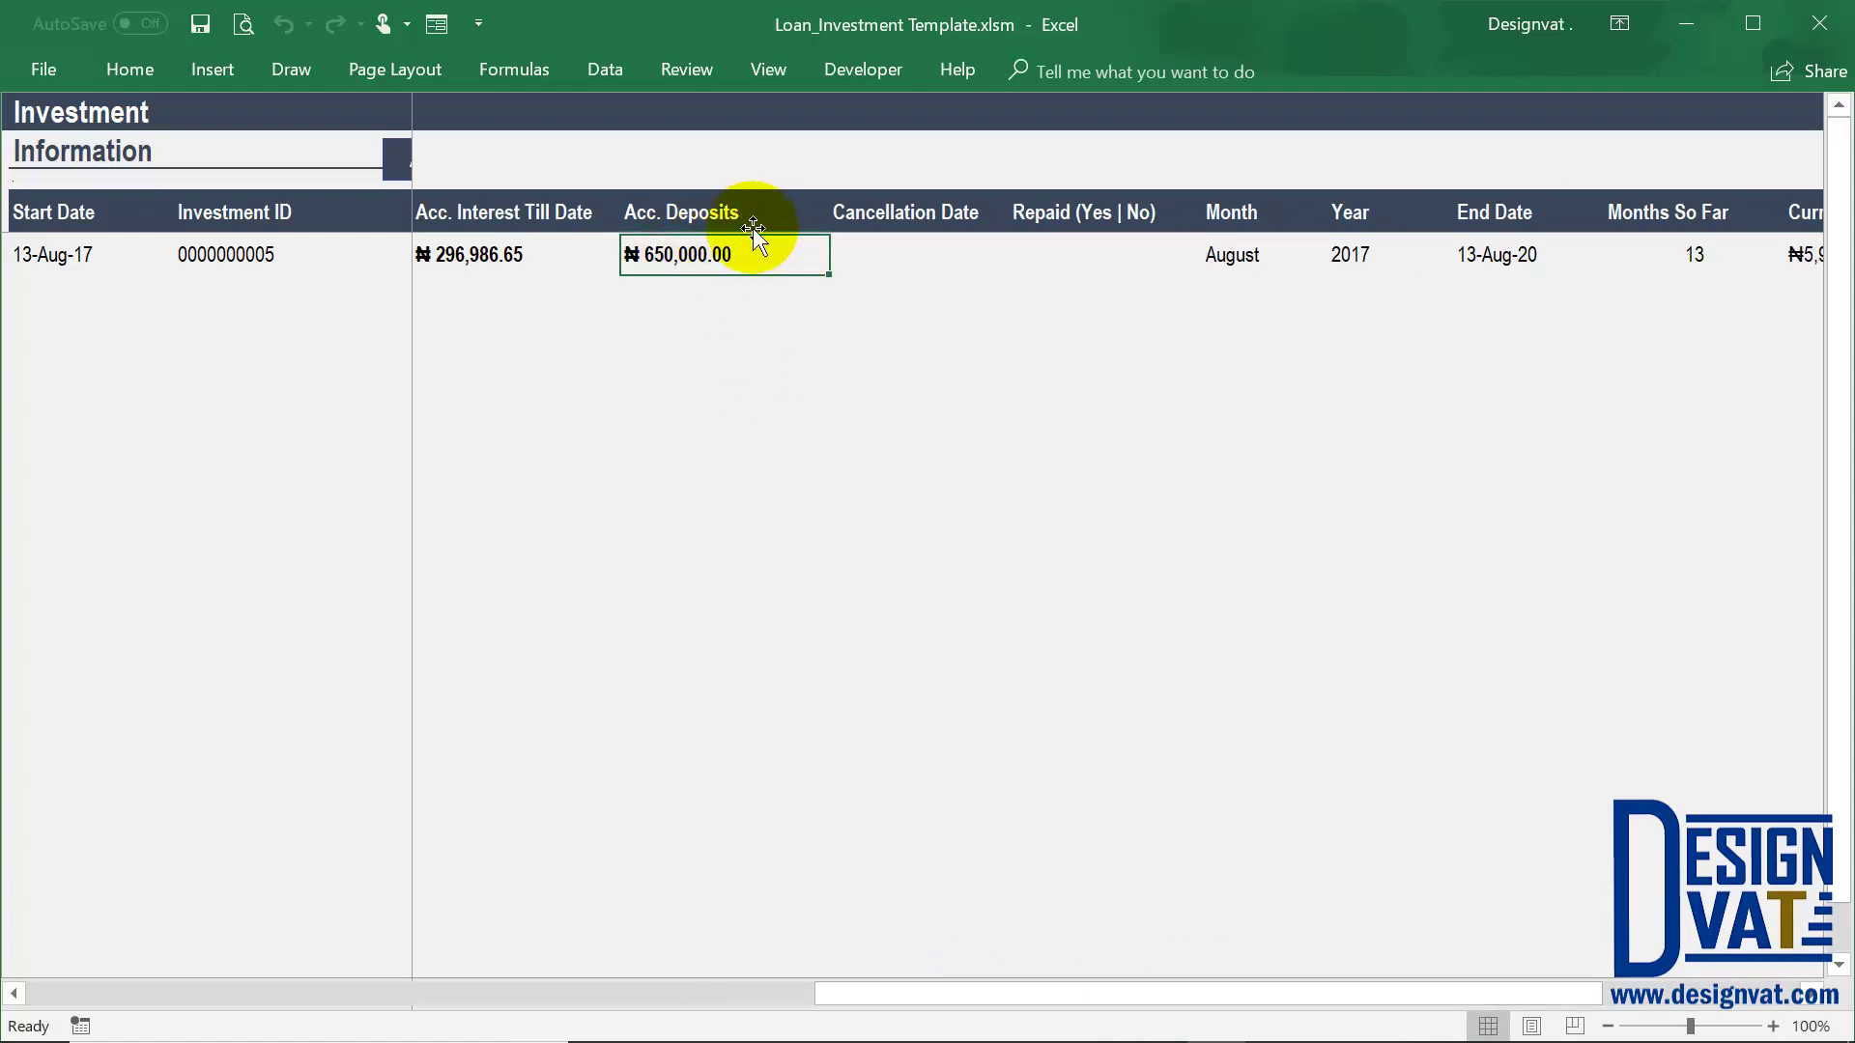
left_click(1682, 253)
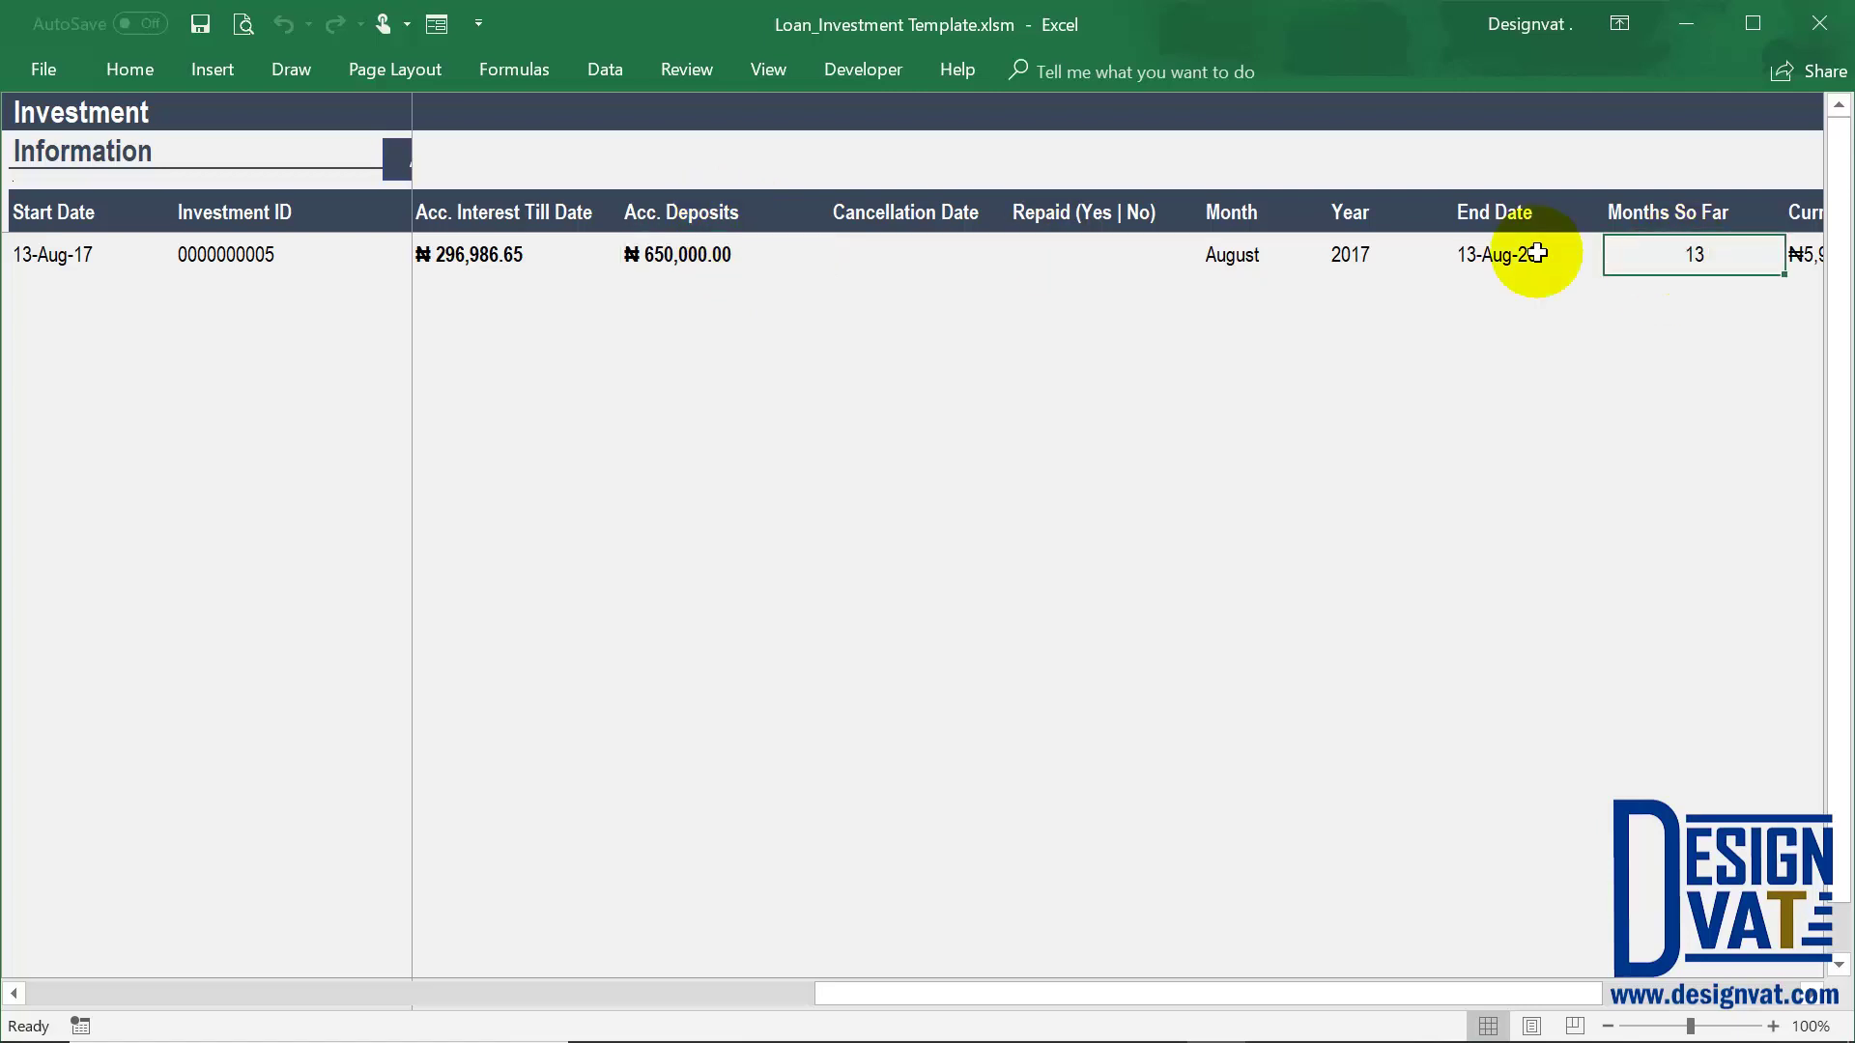
left_click(821, 272)
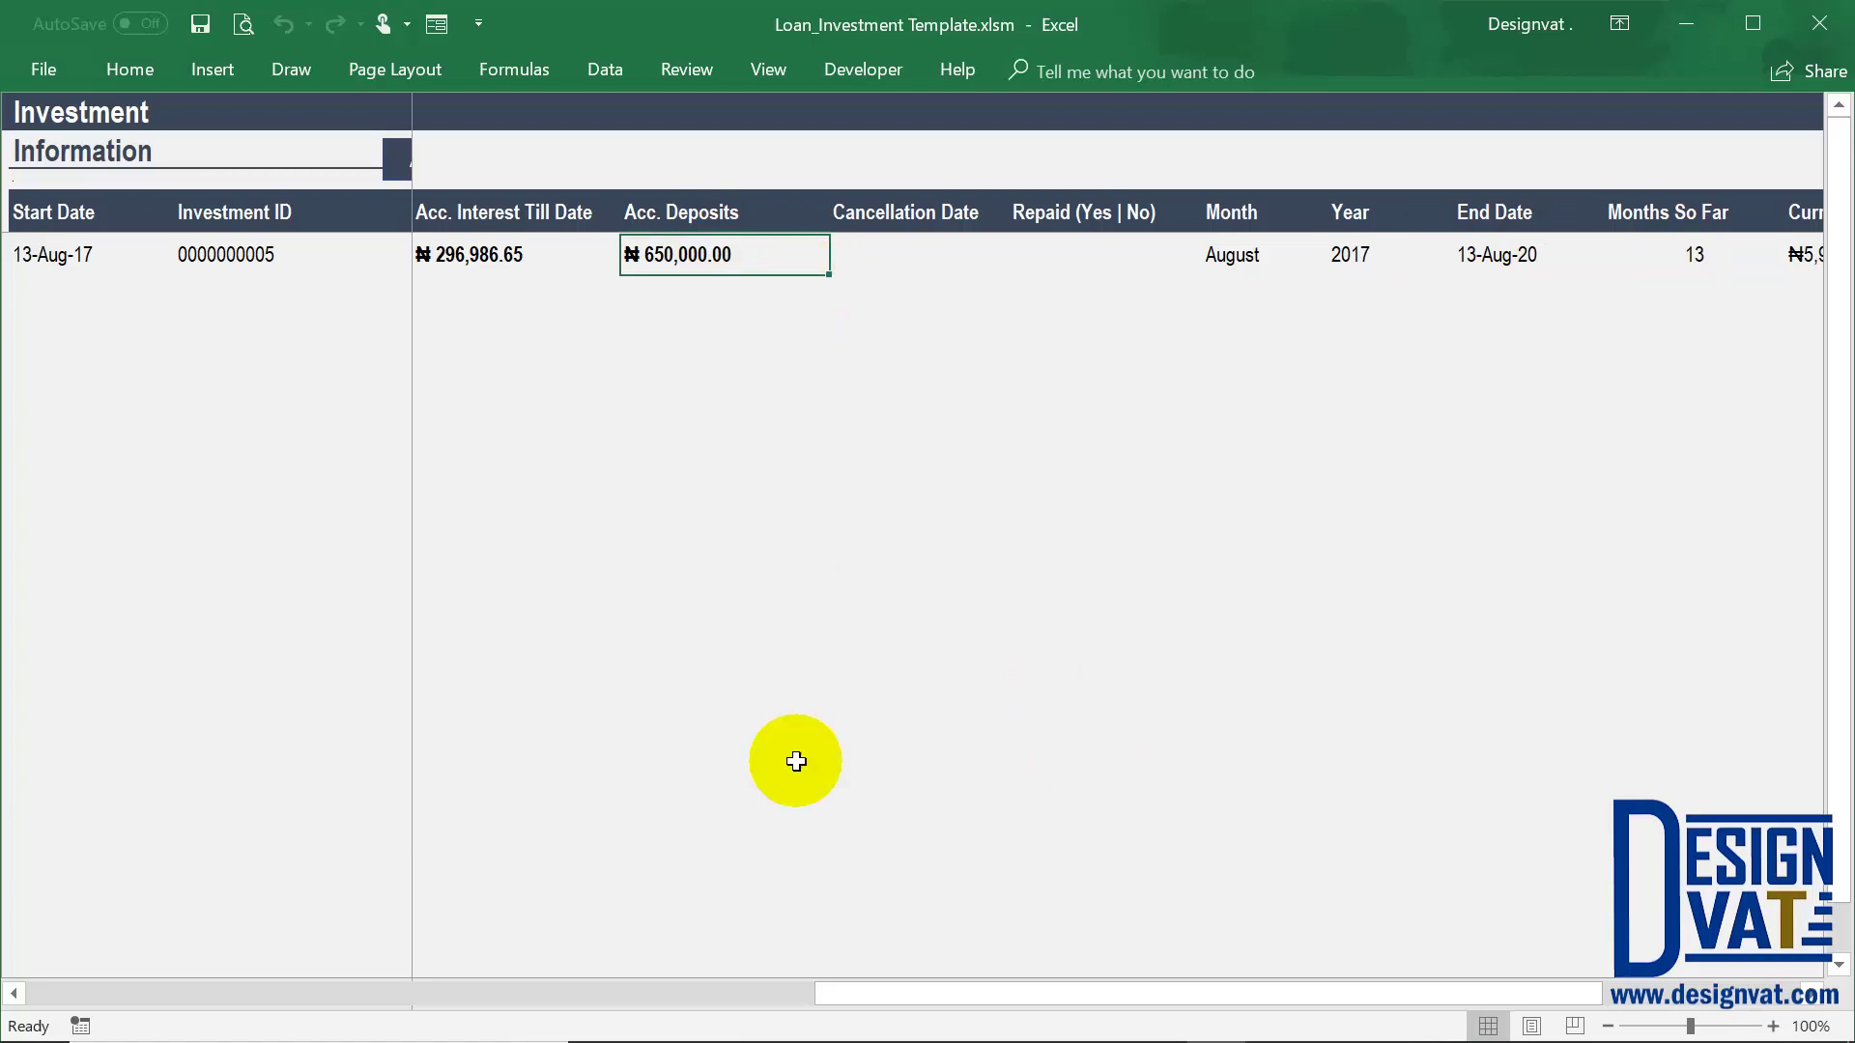
left_click_drag(865, 984, 609, 248)
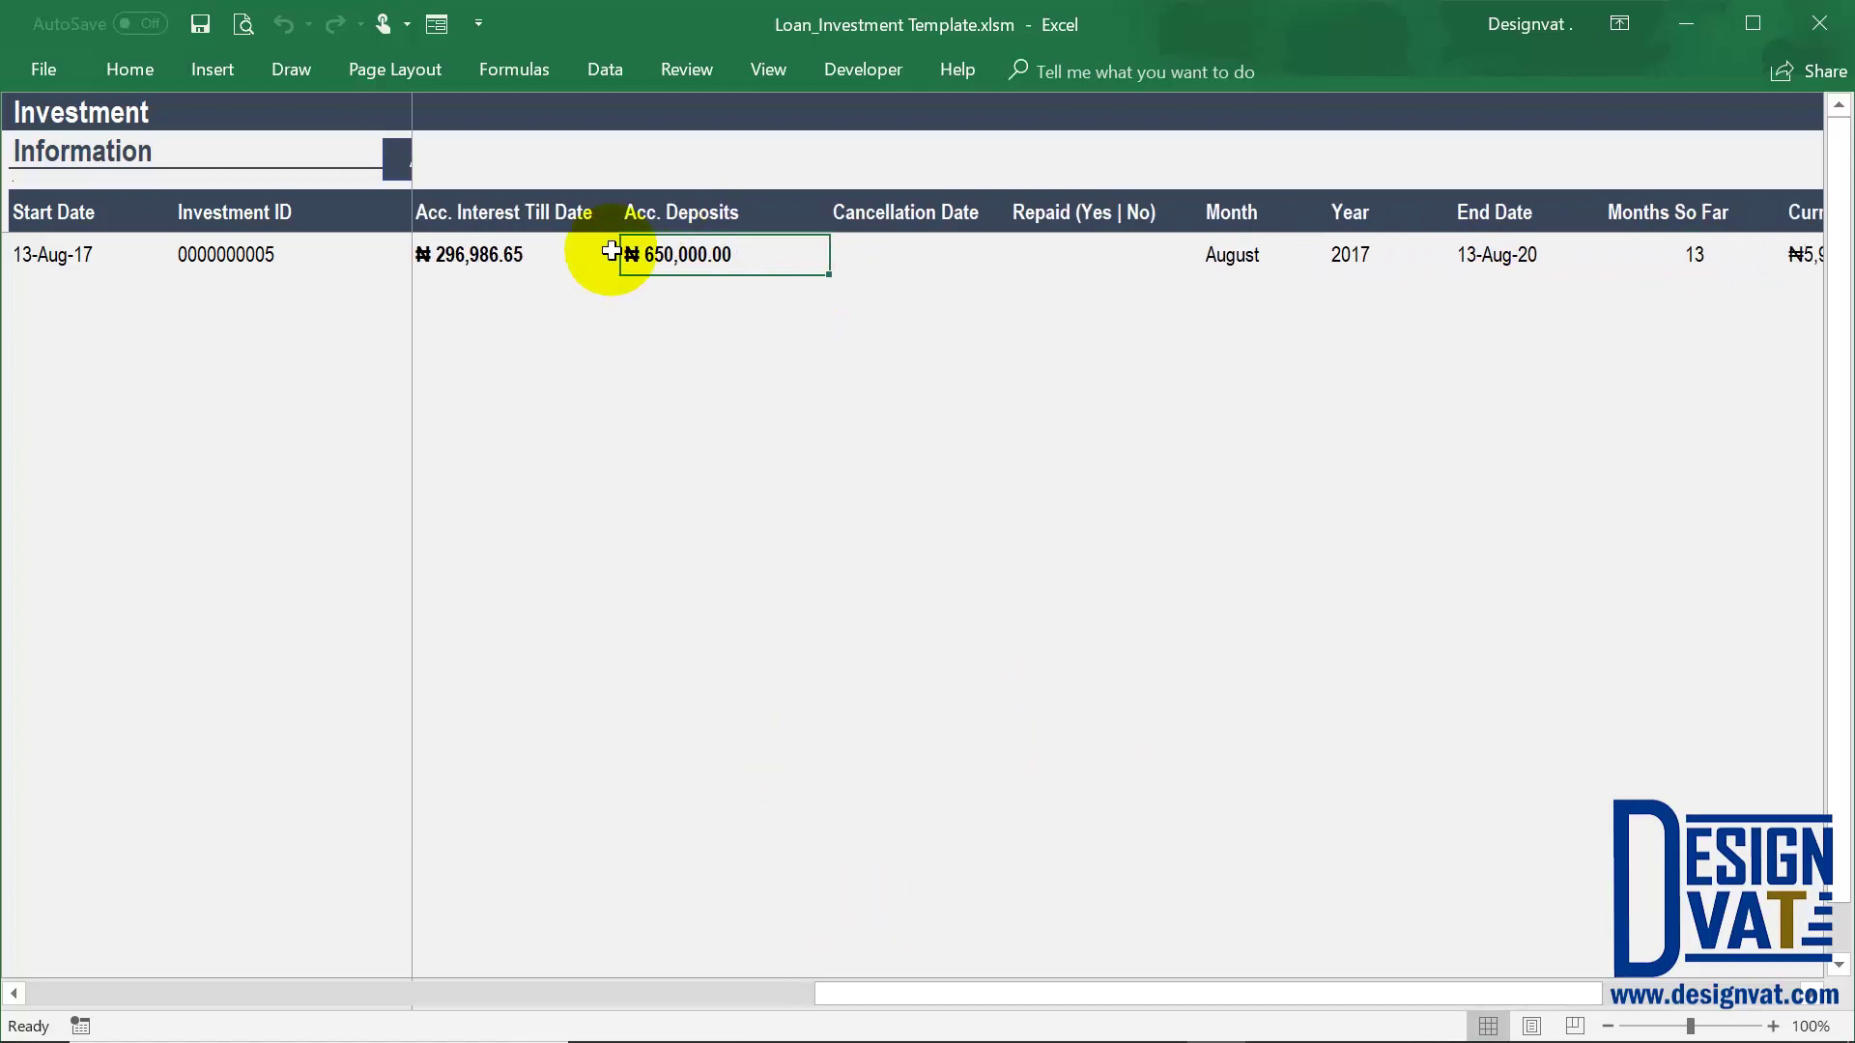
left_click(506, 244)
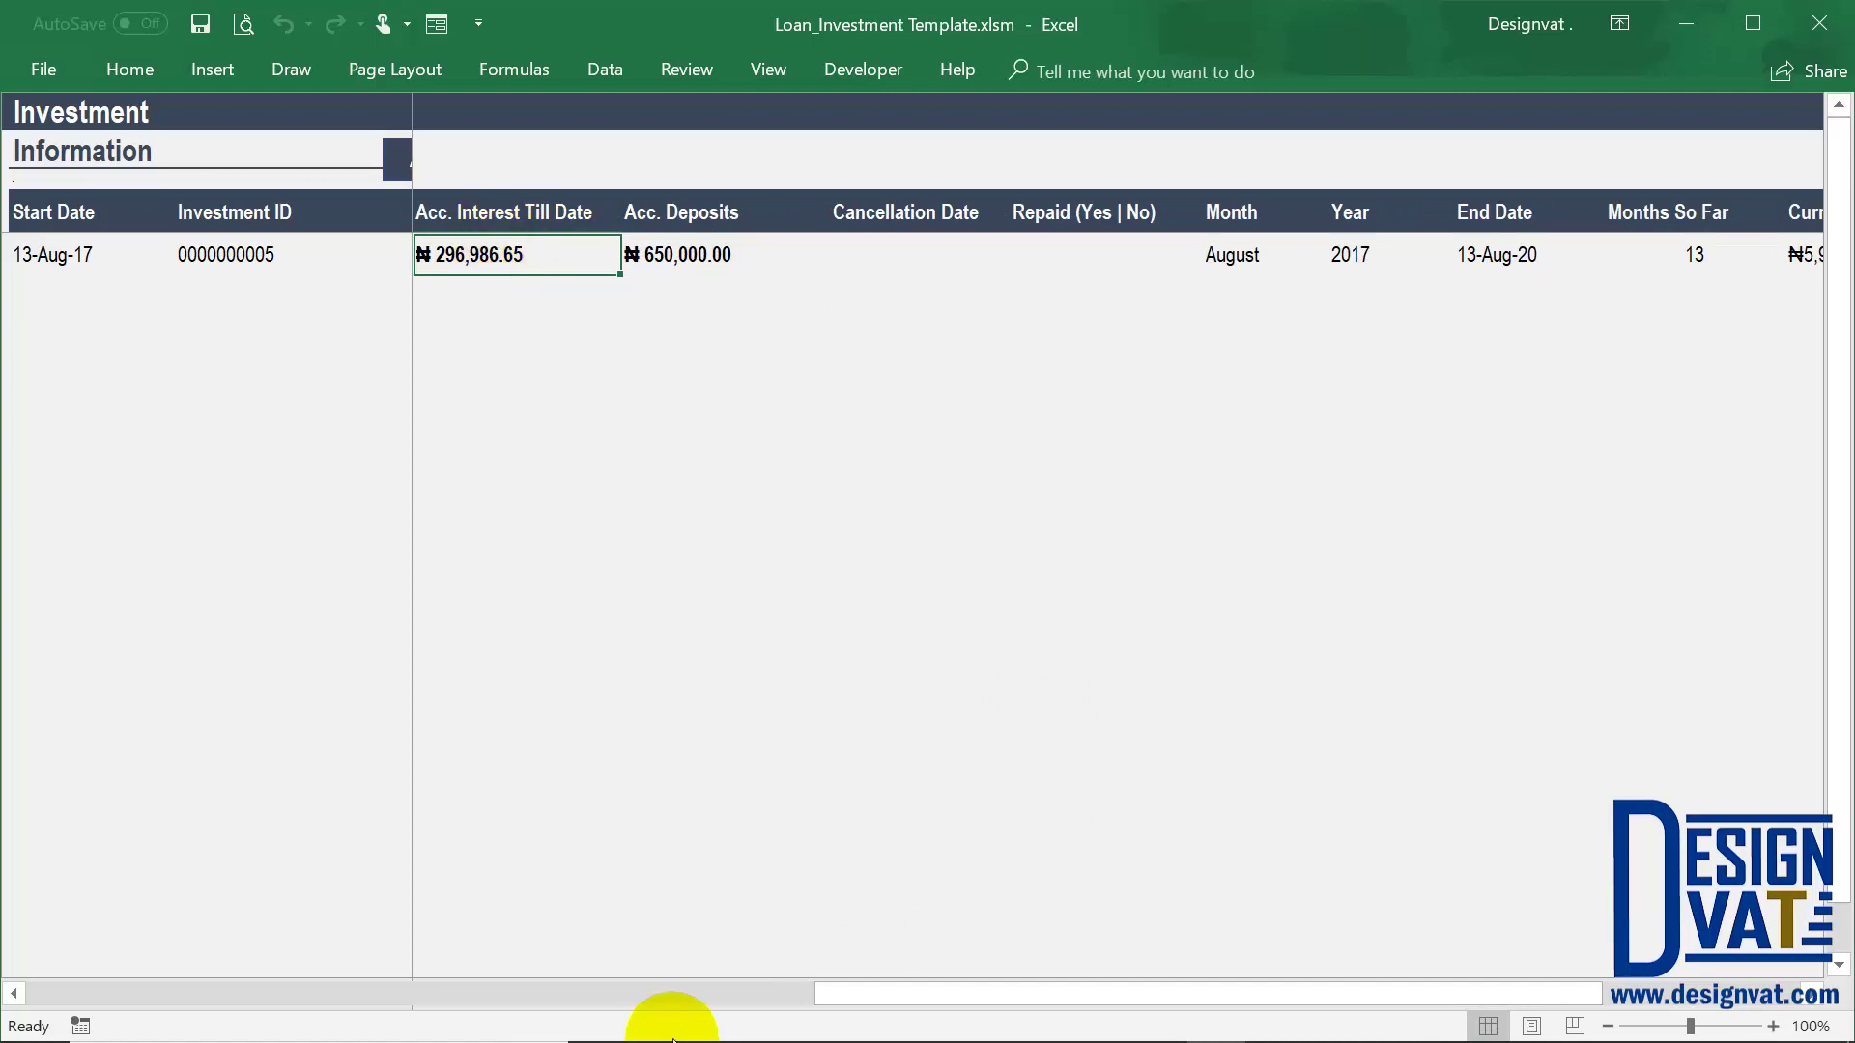
mouse_move(774, 1019)
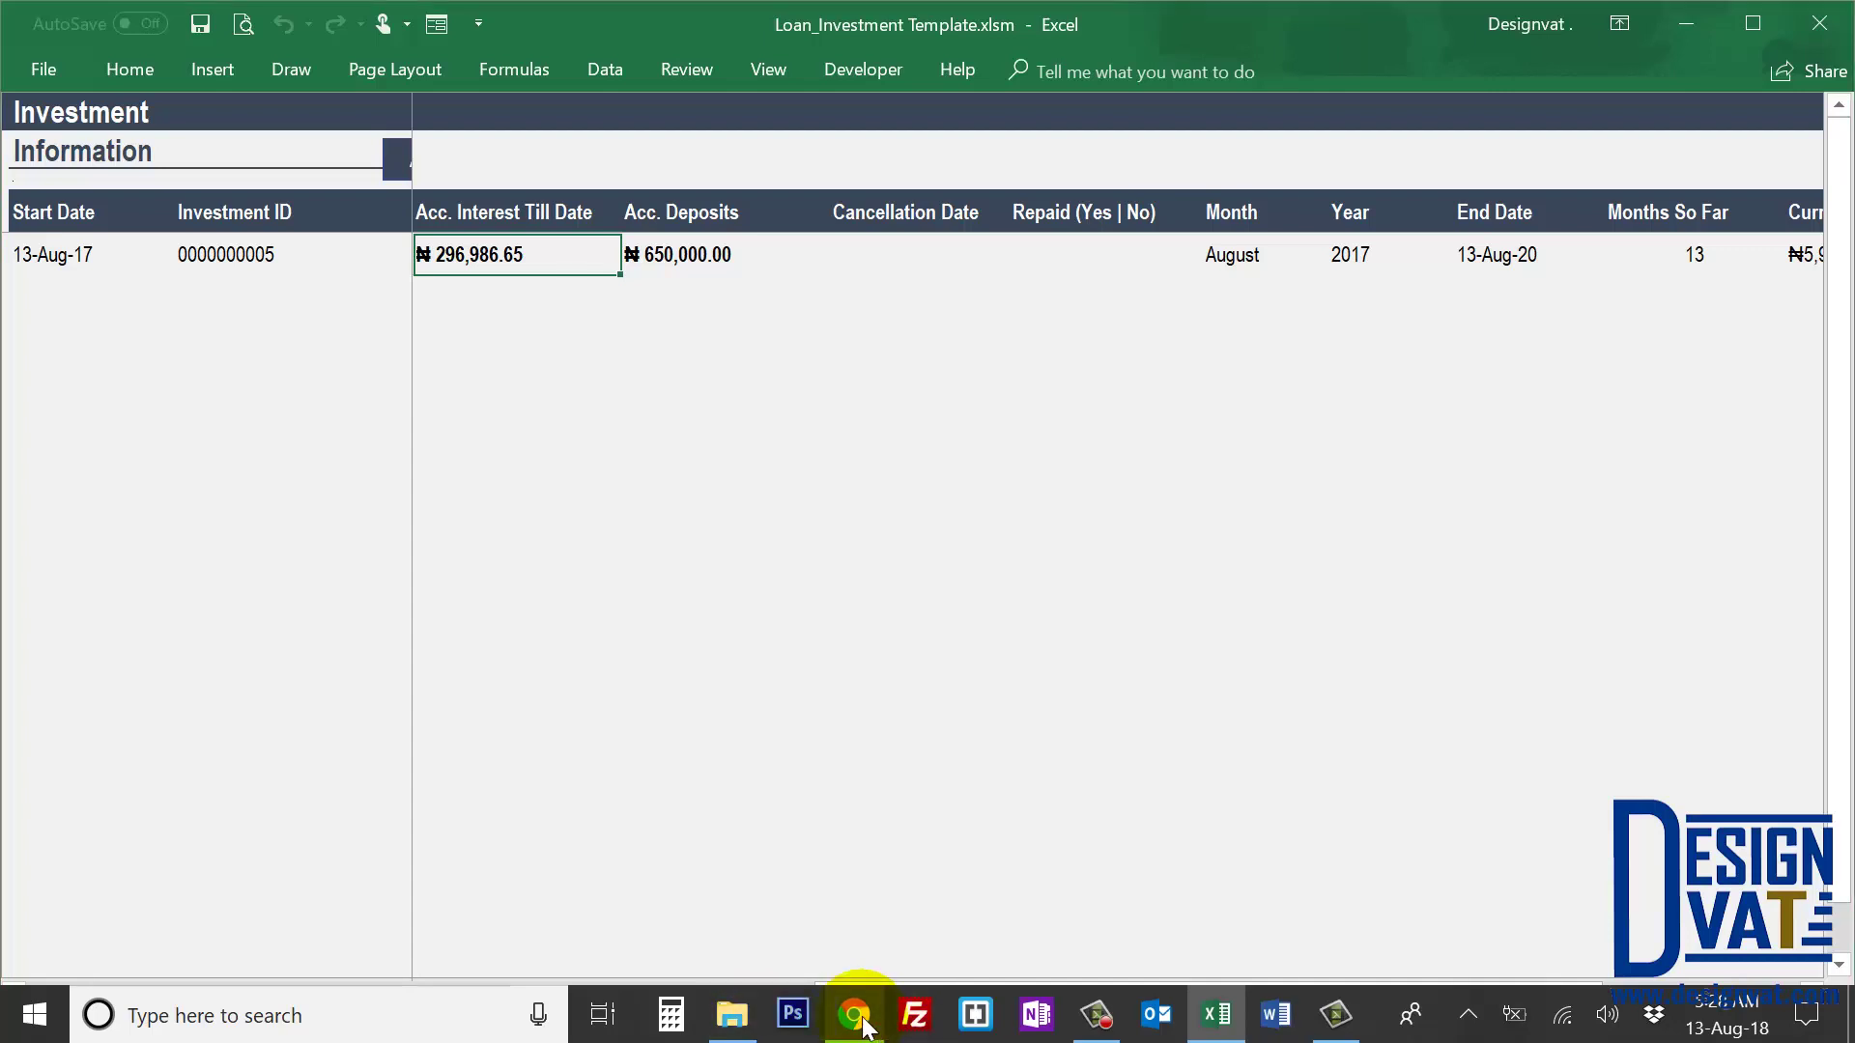
Reload the online calculator, verify 5000000 base, 5% rate, 13 months, 50000 deposits, and calculate
left_click(860, 1019)
key("F5")
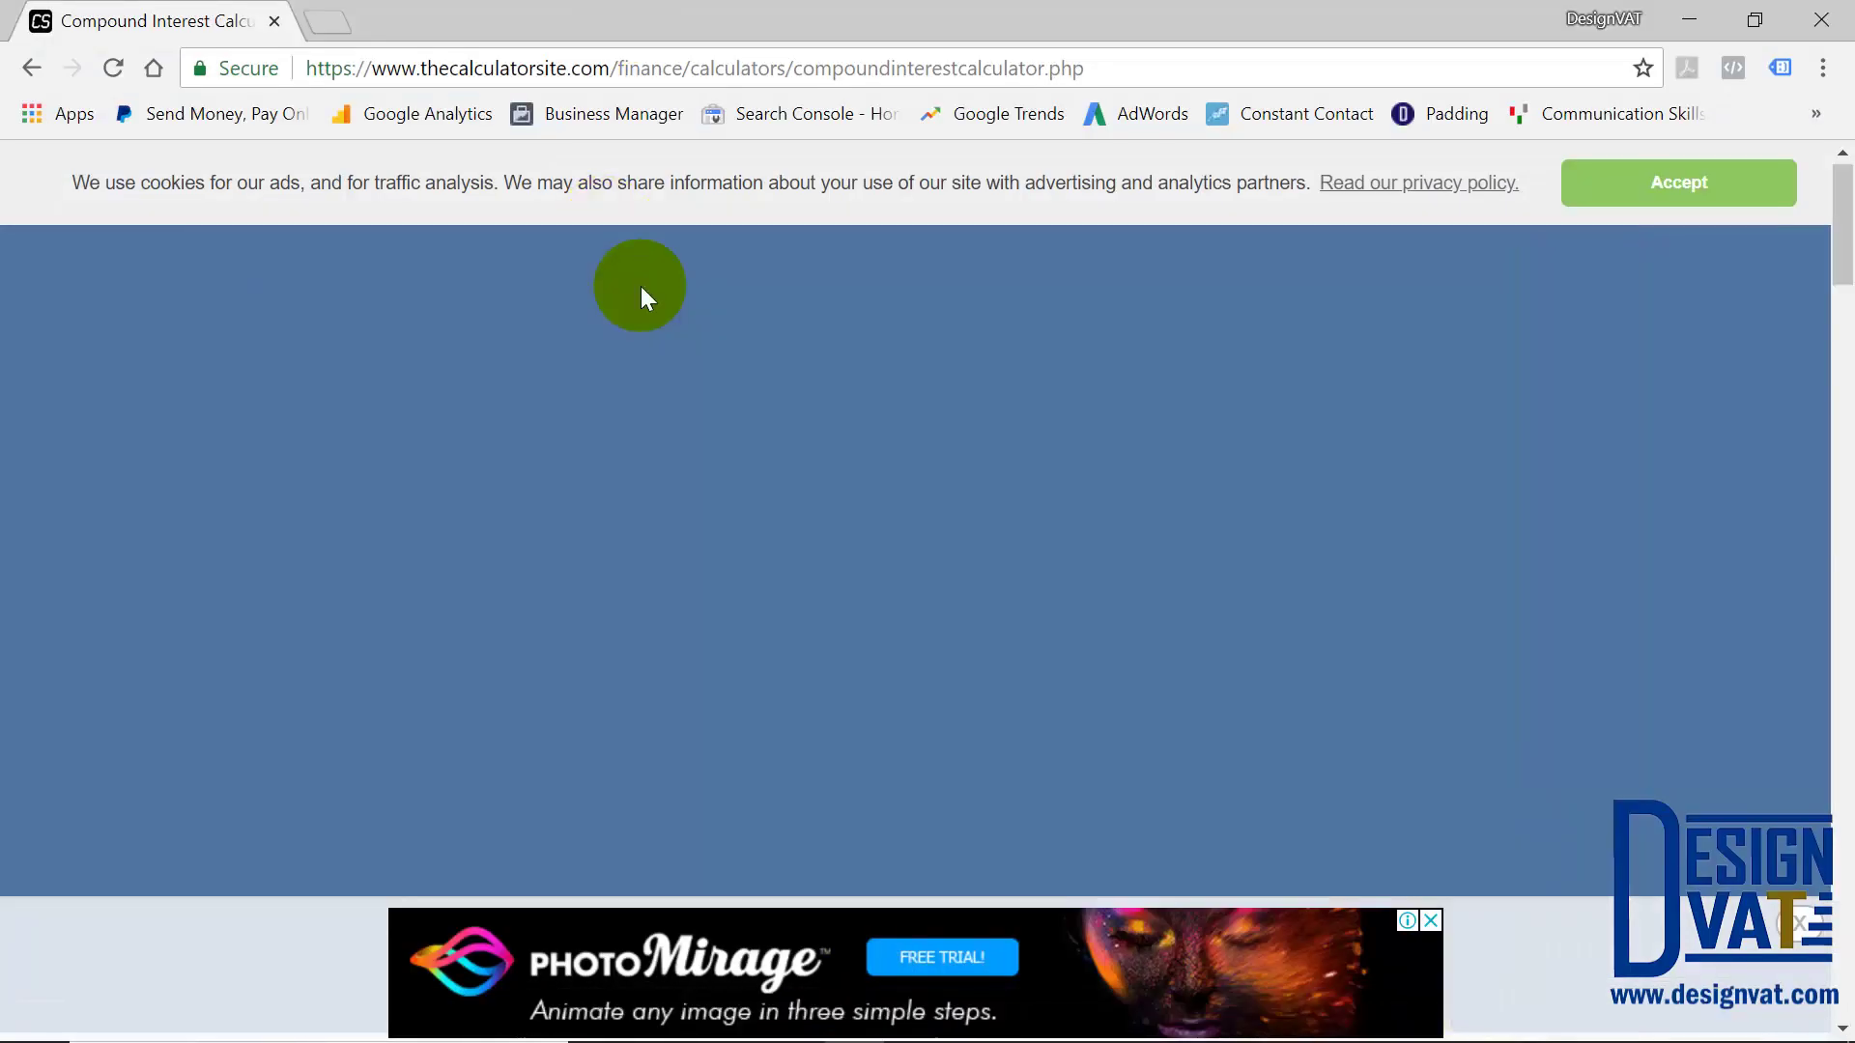
scroll(849, 588, "down", 5)
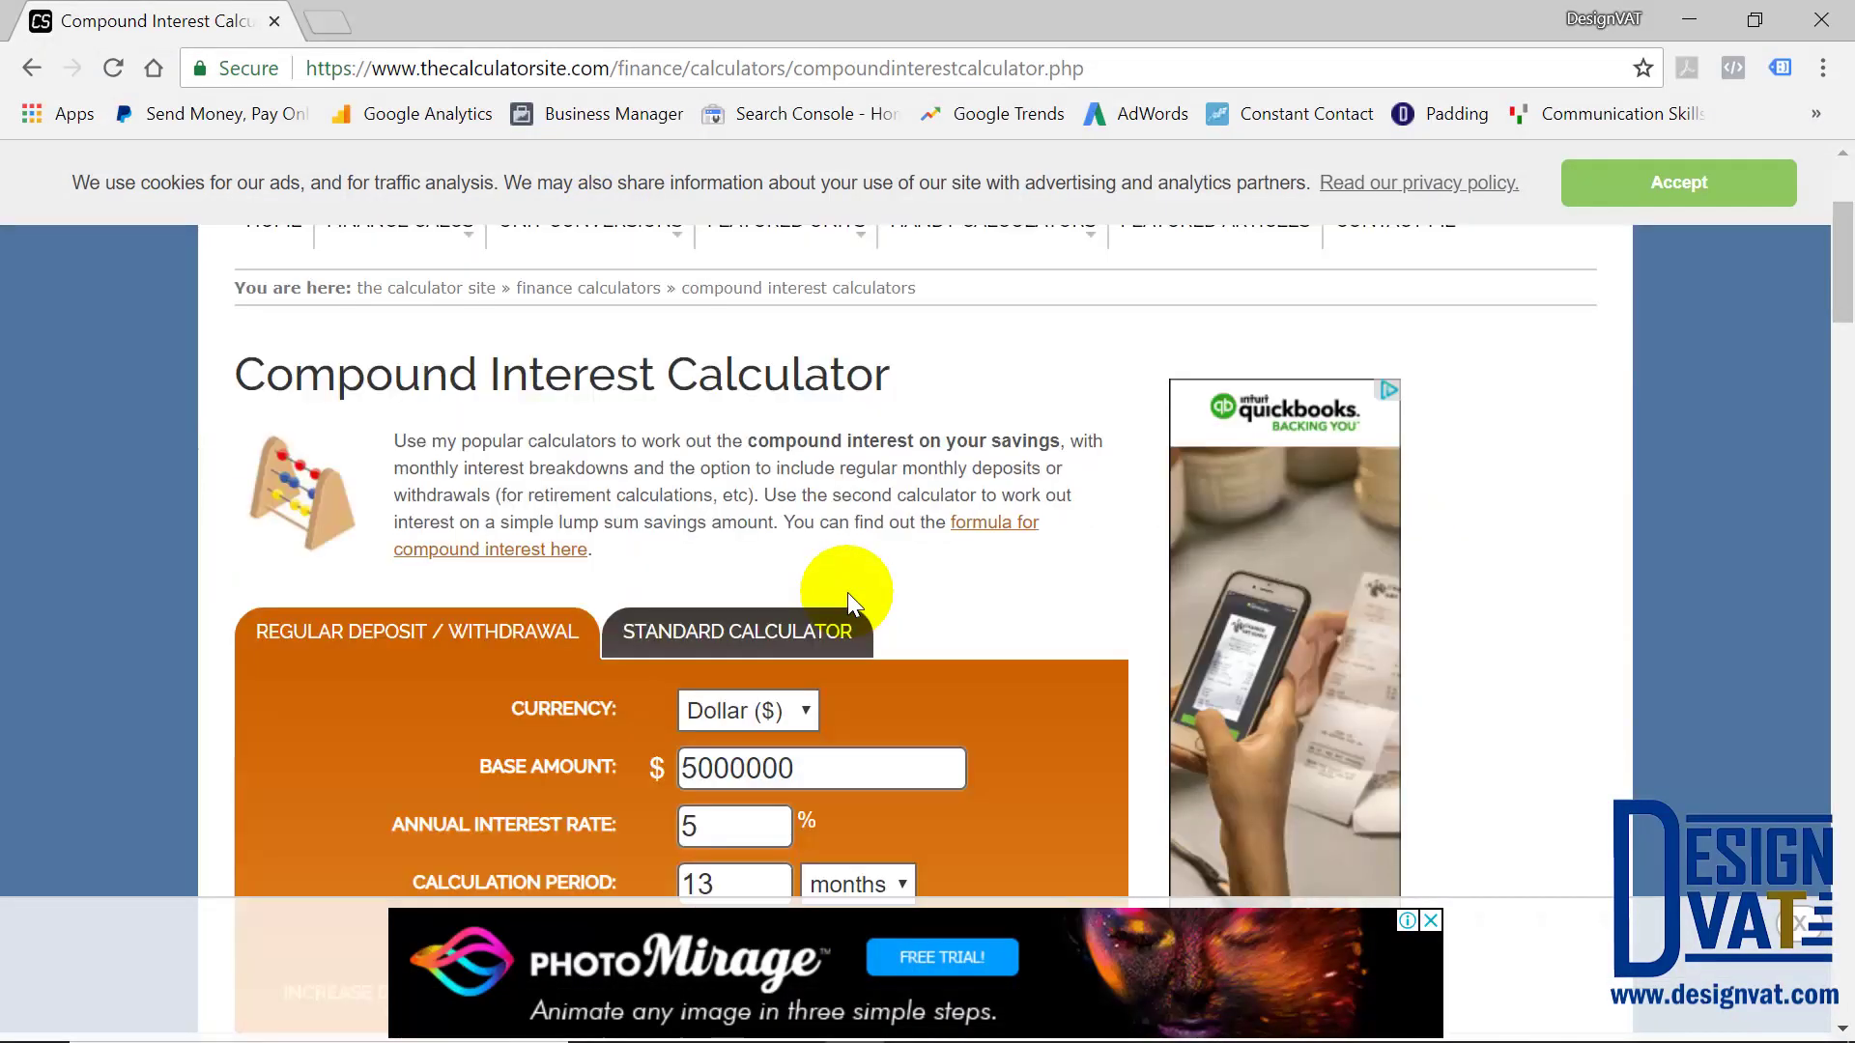
scroll(798, 541, "down", 1)
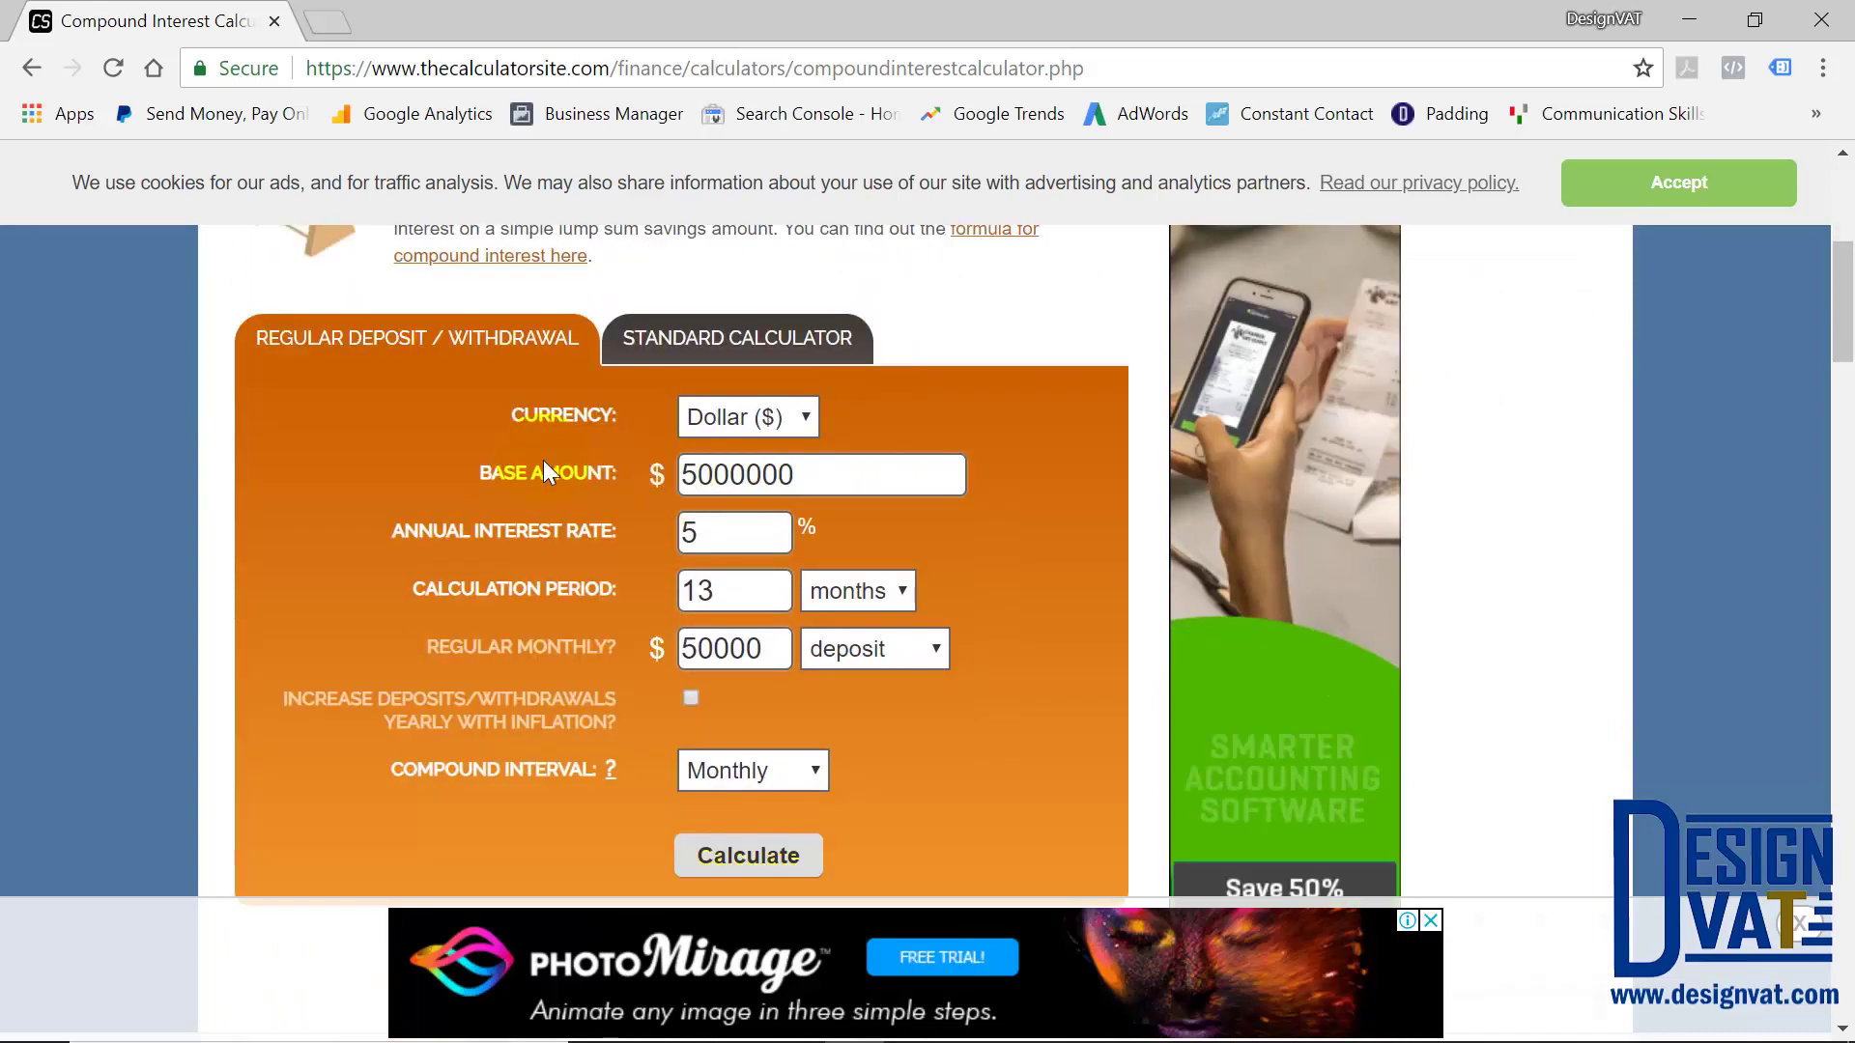
left_click(763, 473)
left_click_drag(840, 474, 466, 530)
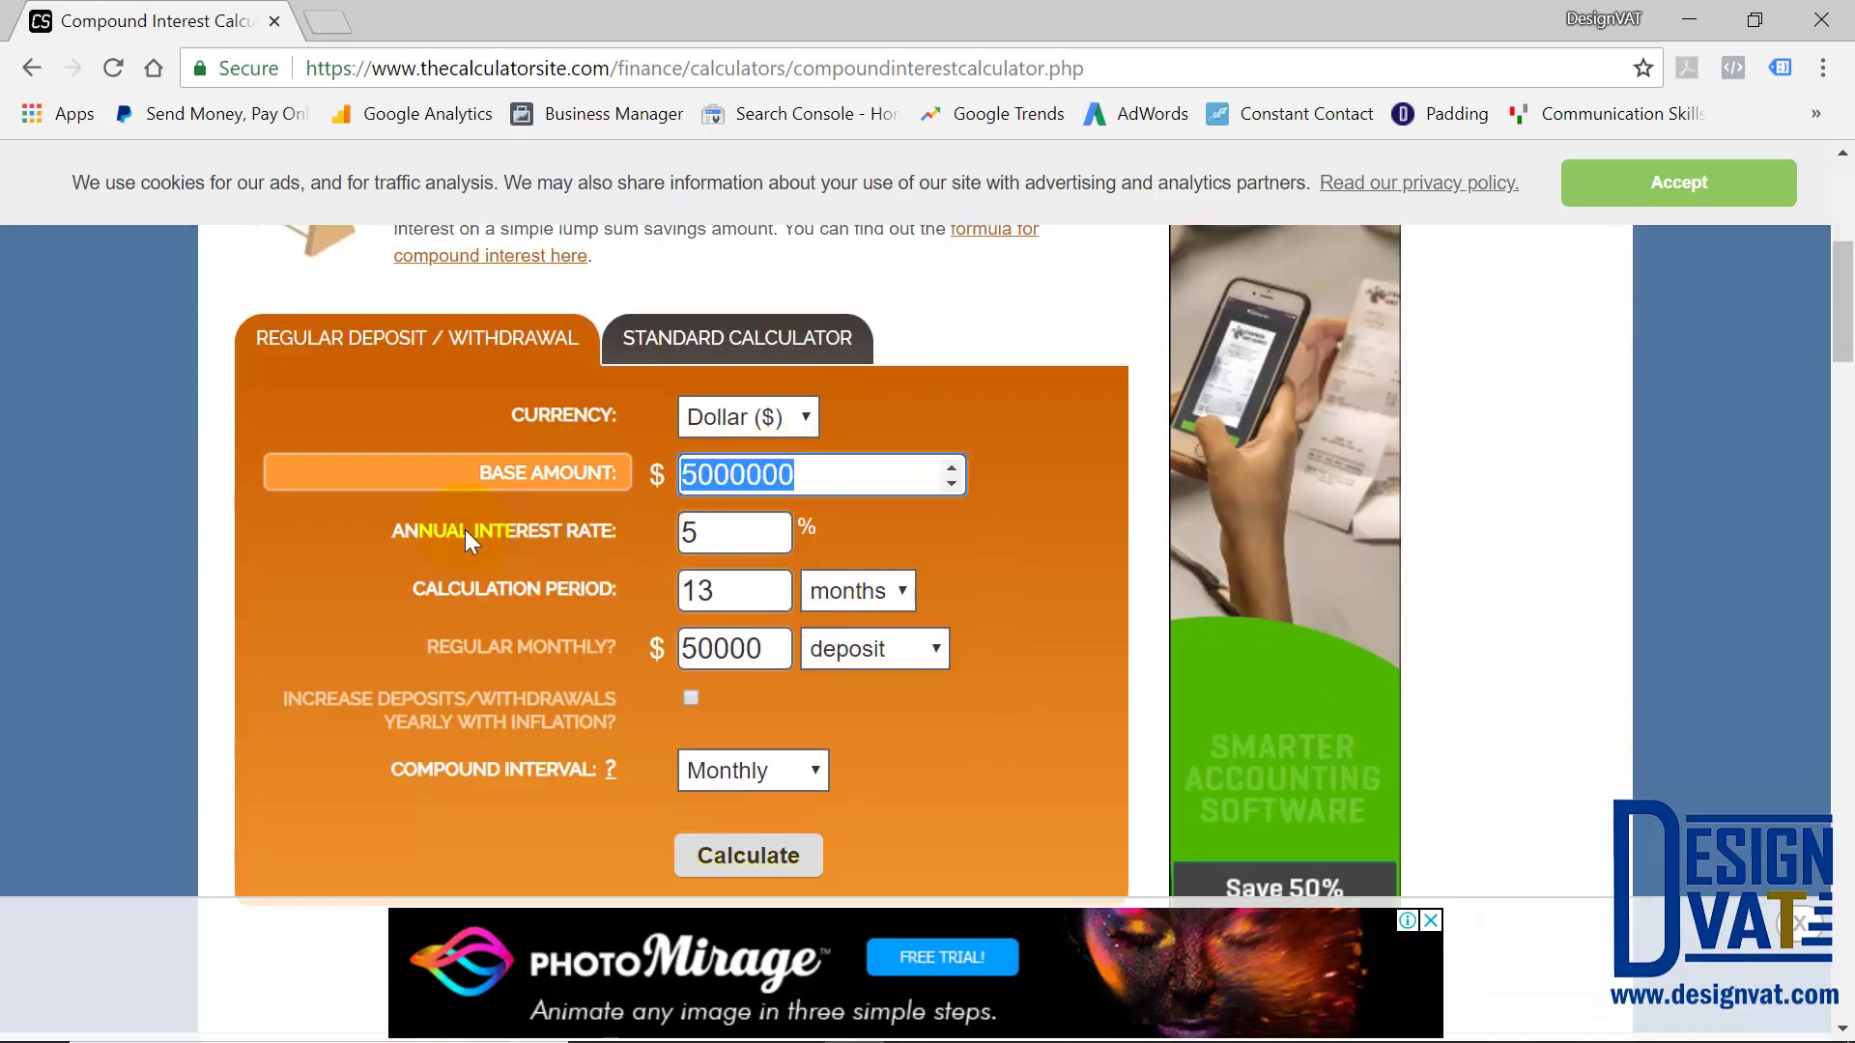
double_click(719, 532)
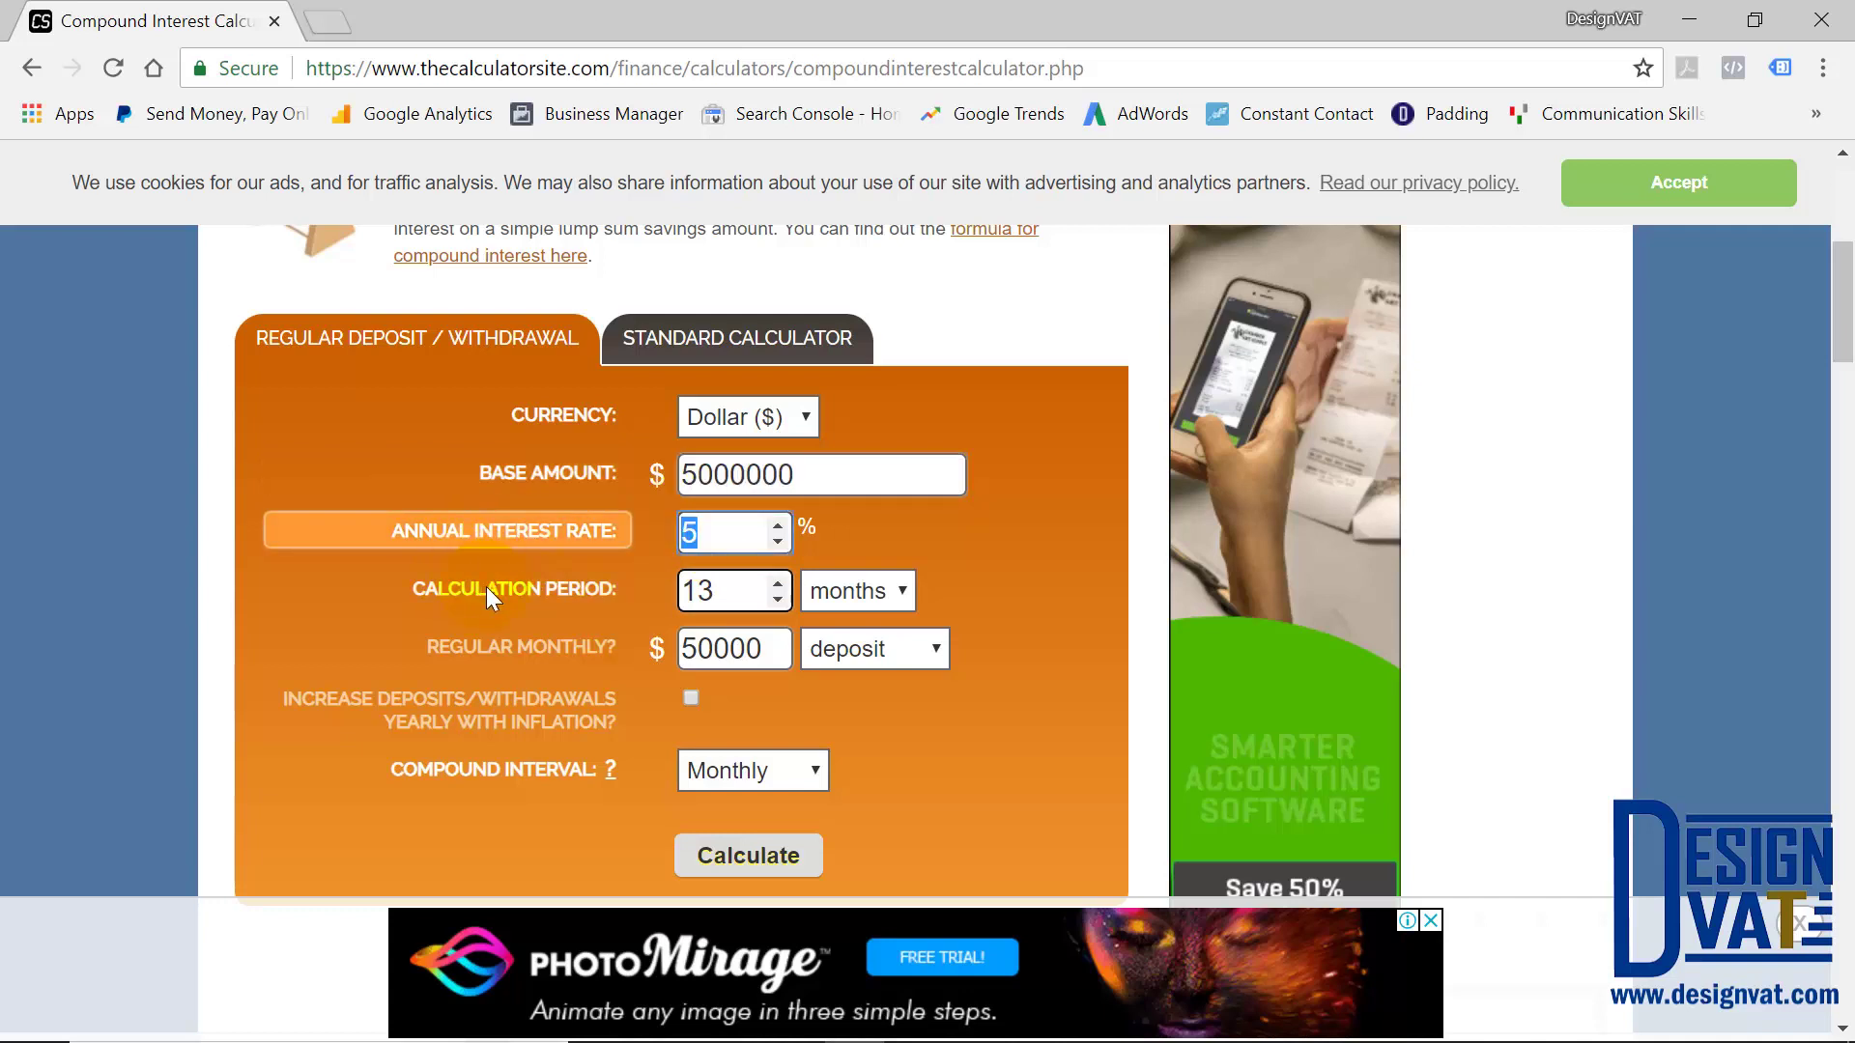
double_click(713, 591)
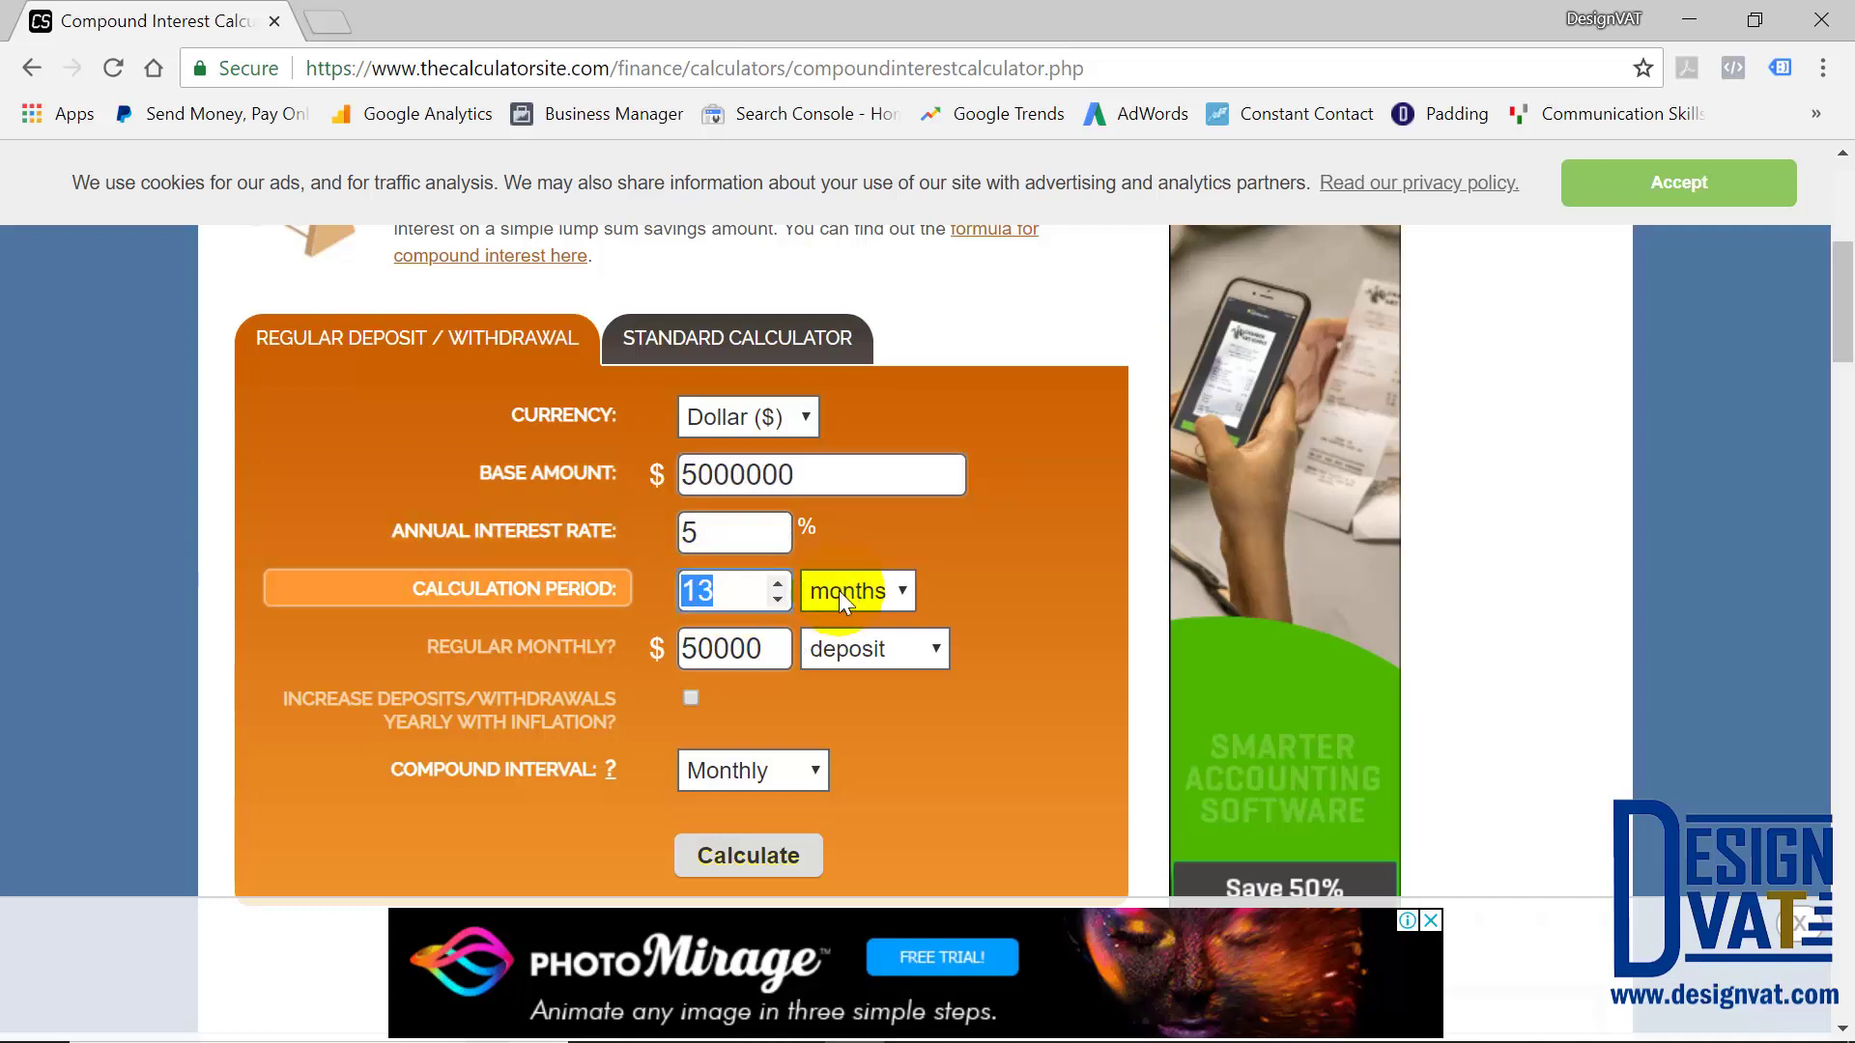
double_click(717, 649)
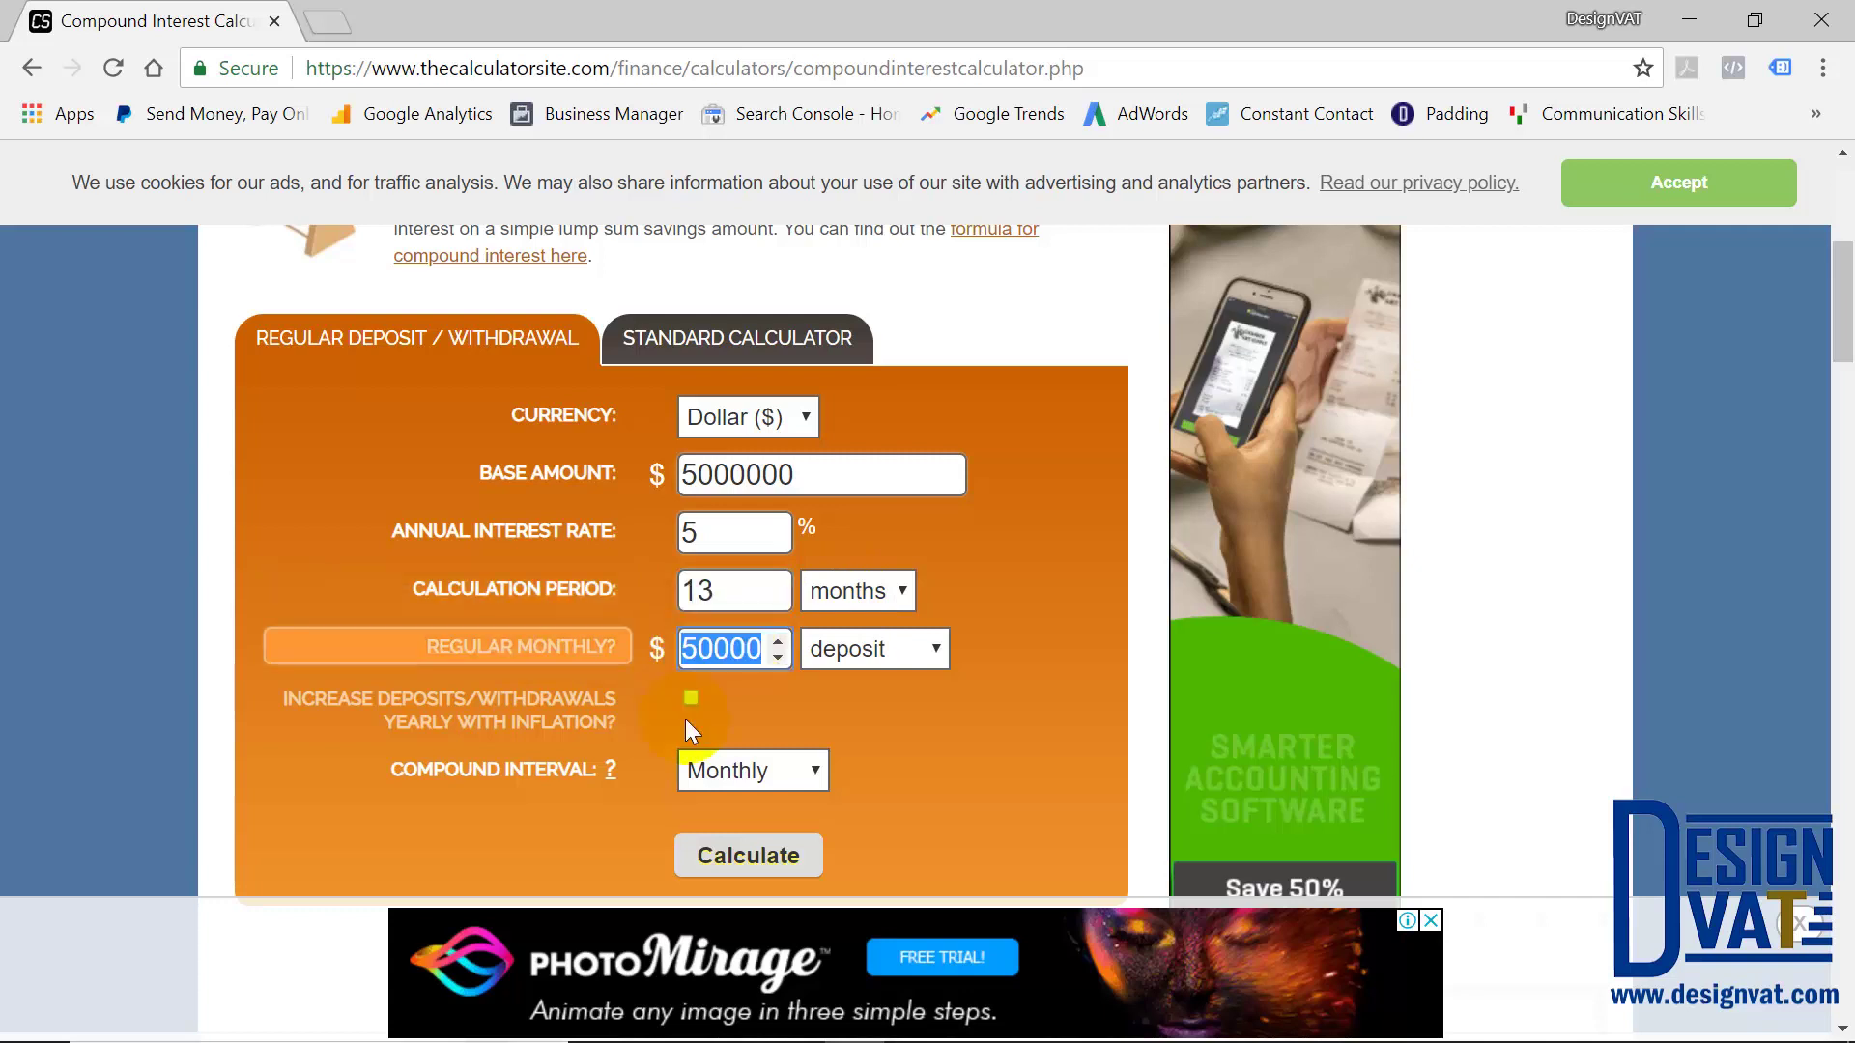
left_click(745, 854)
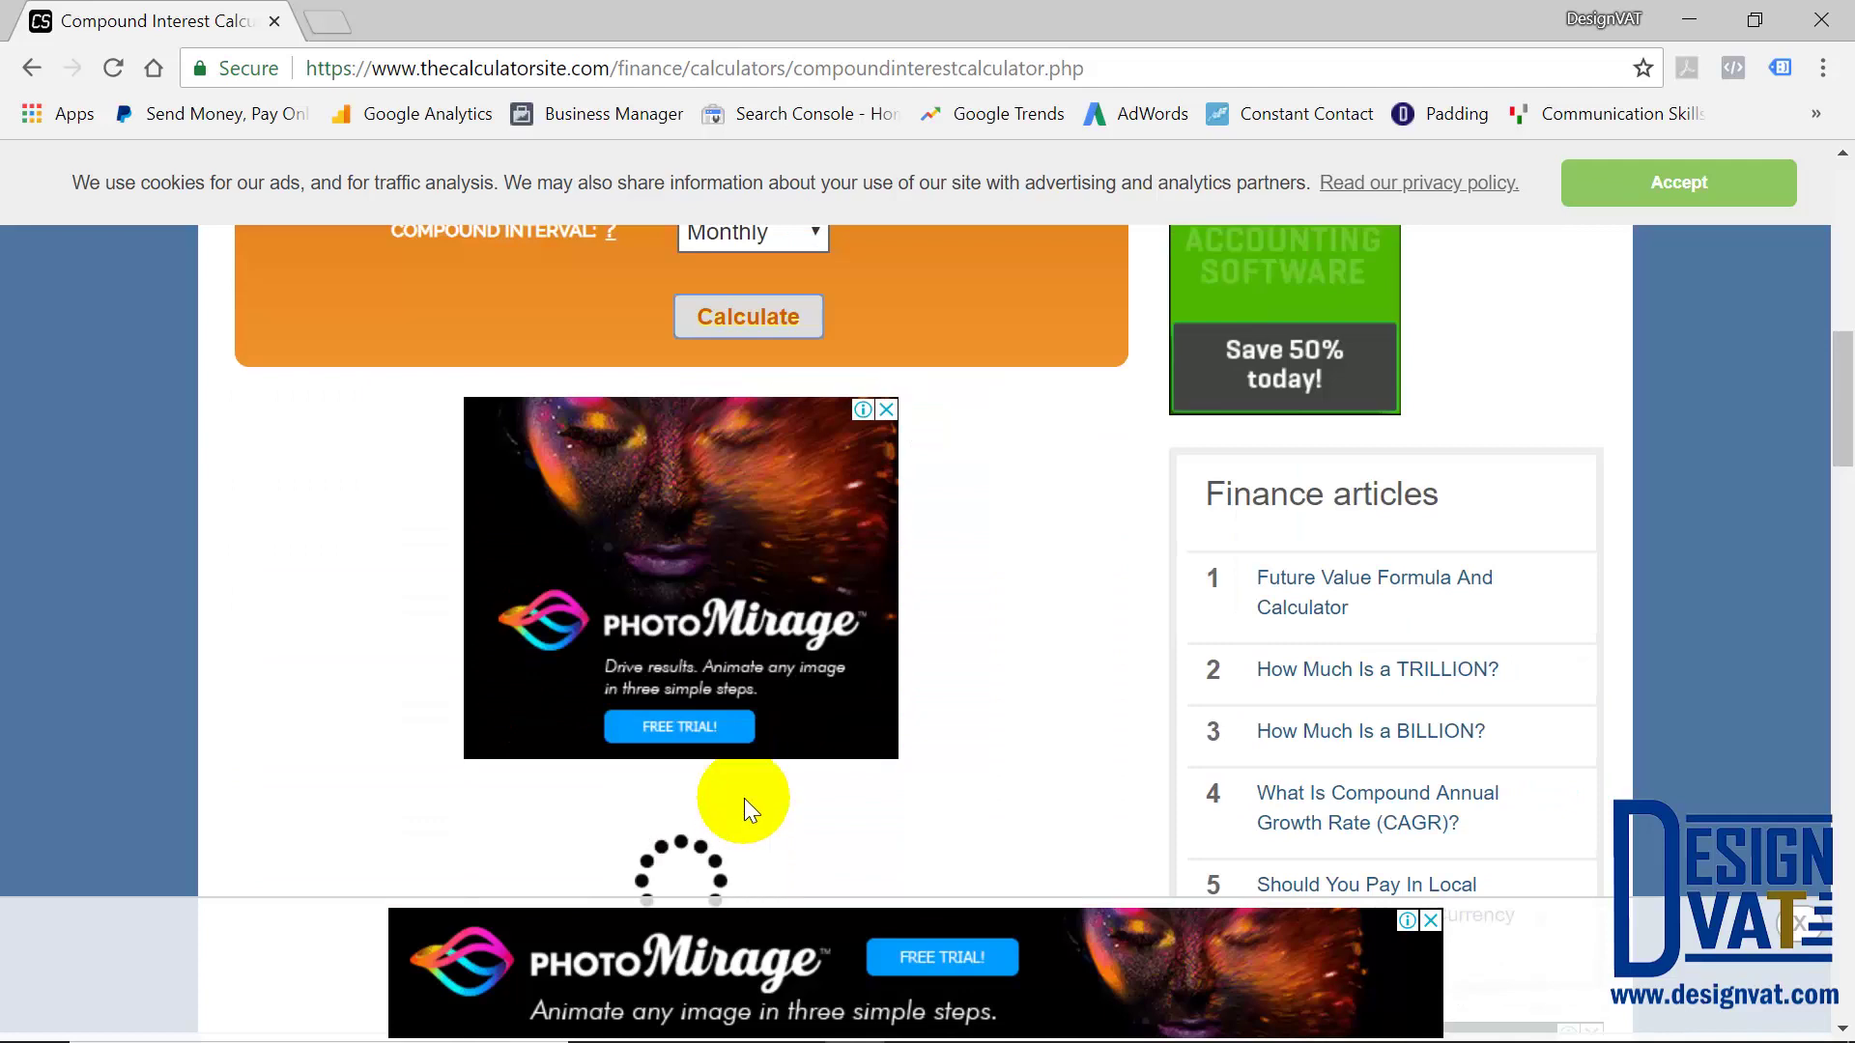
Find the month-13 interest of $296,986.65 in the results table, then switch back to Excel
scroll(744, 798, "down", 4)
scroll(779, 725, "down", 3)
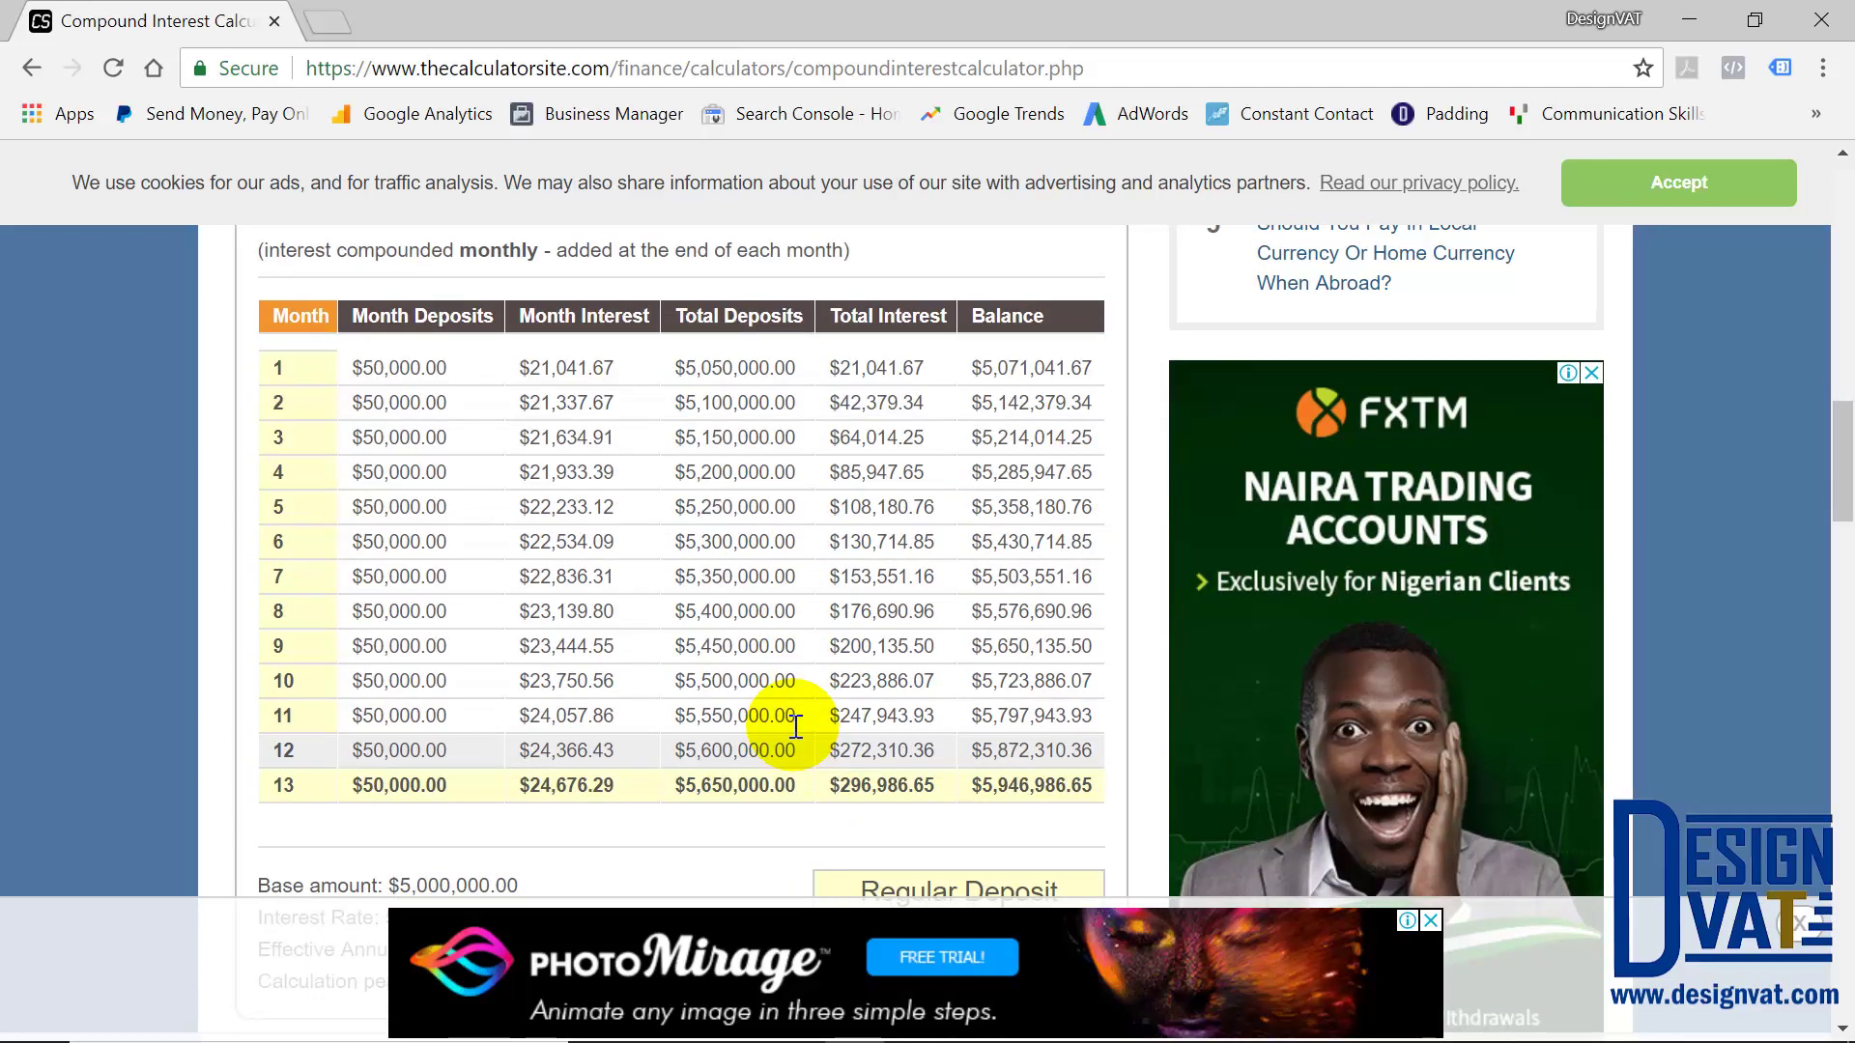
scroll(802, 729, "down", 2)
left_click_drag(934, 645, 842, 638)
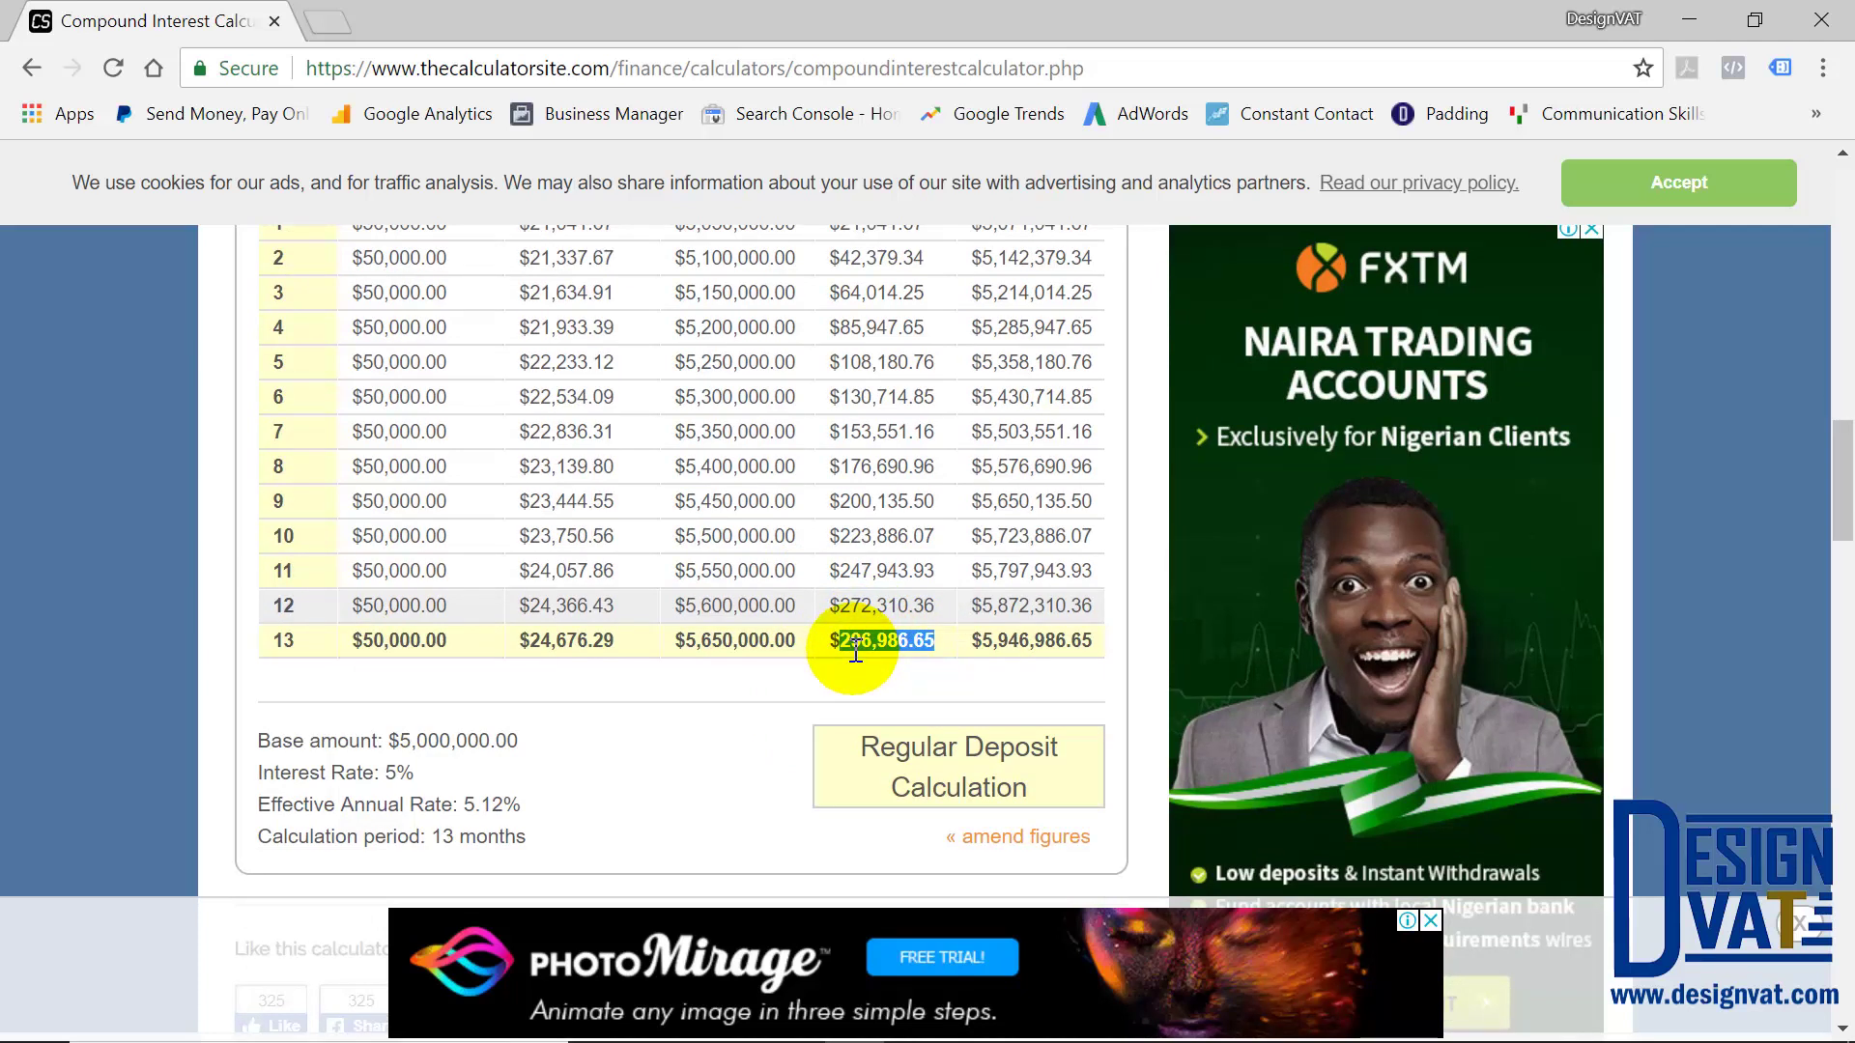
left_click(862, 638)
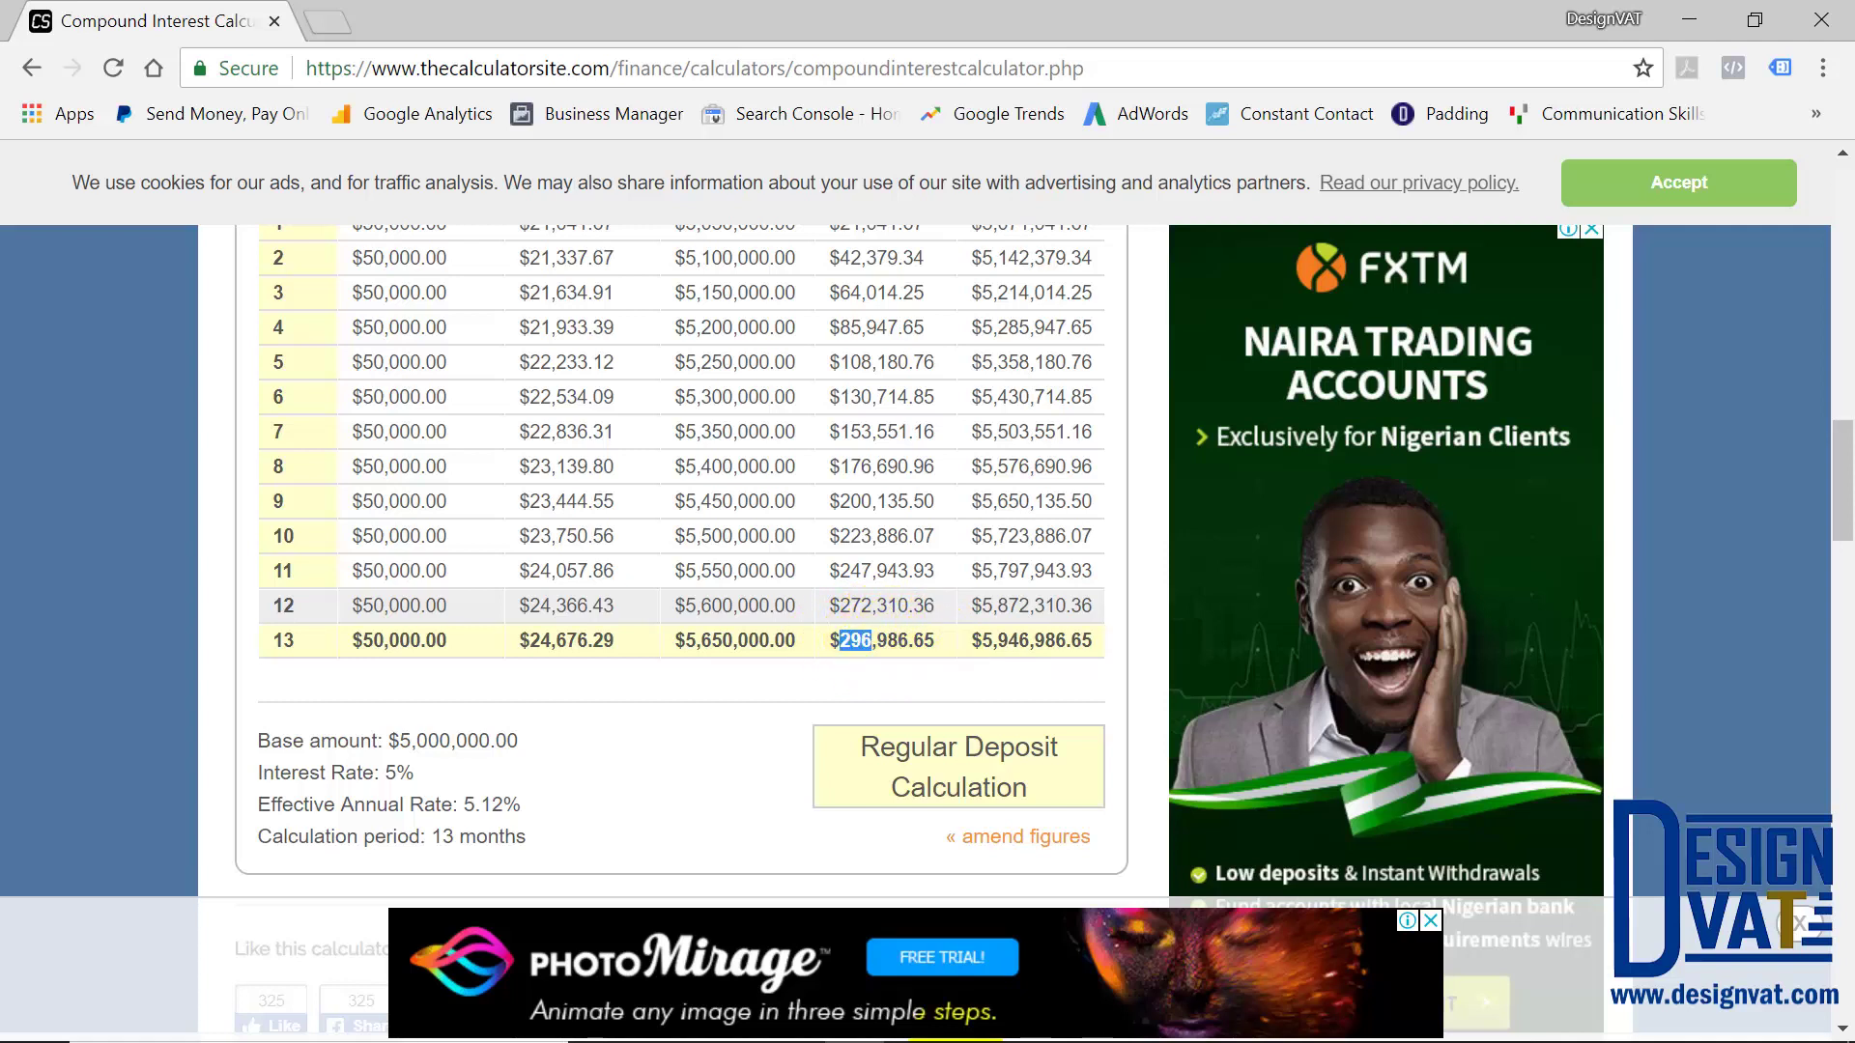
left_click(1215, 1026)
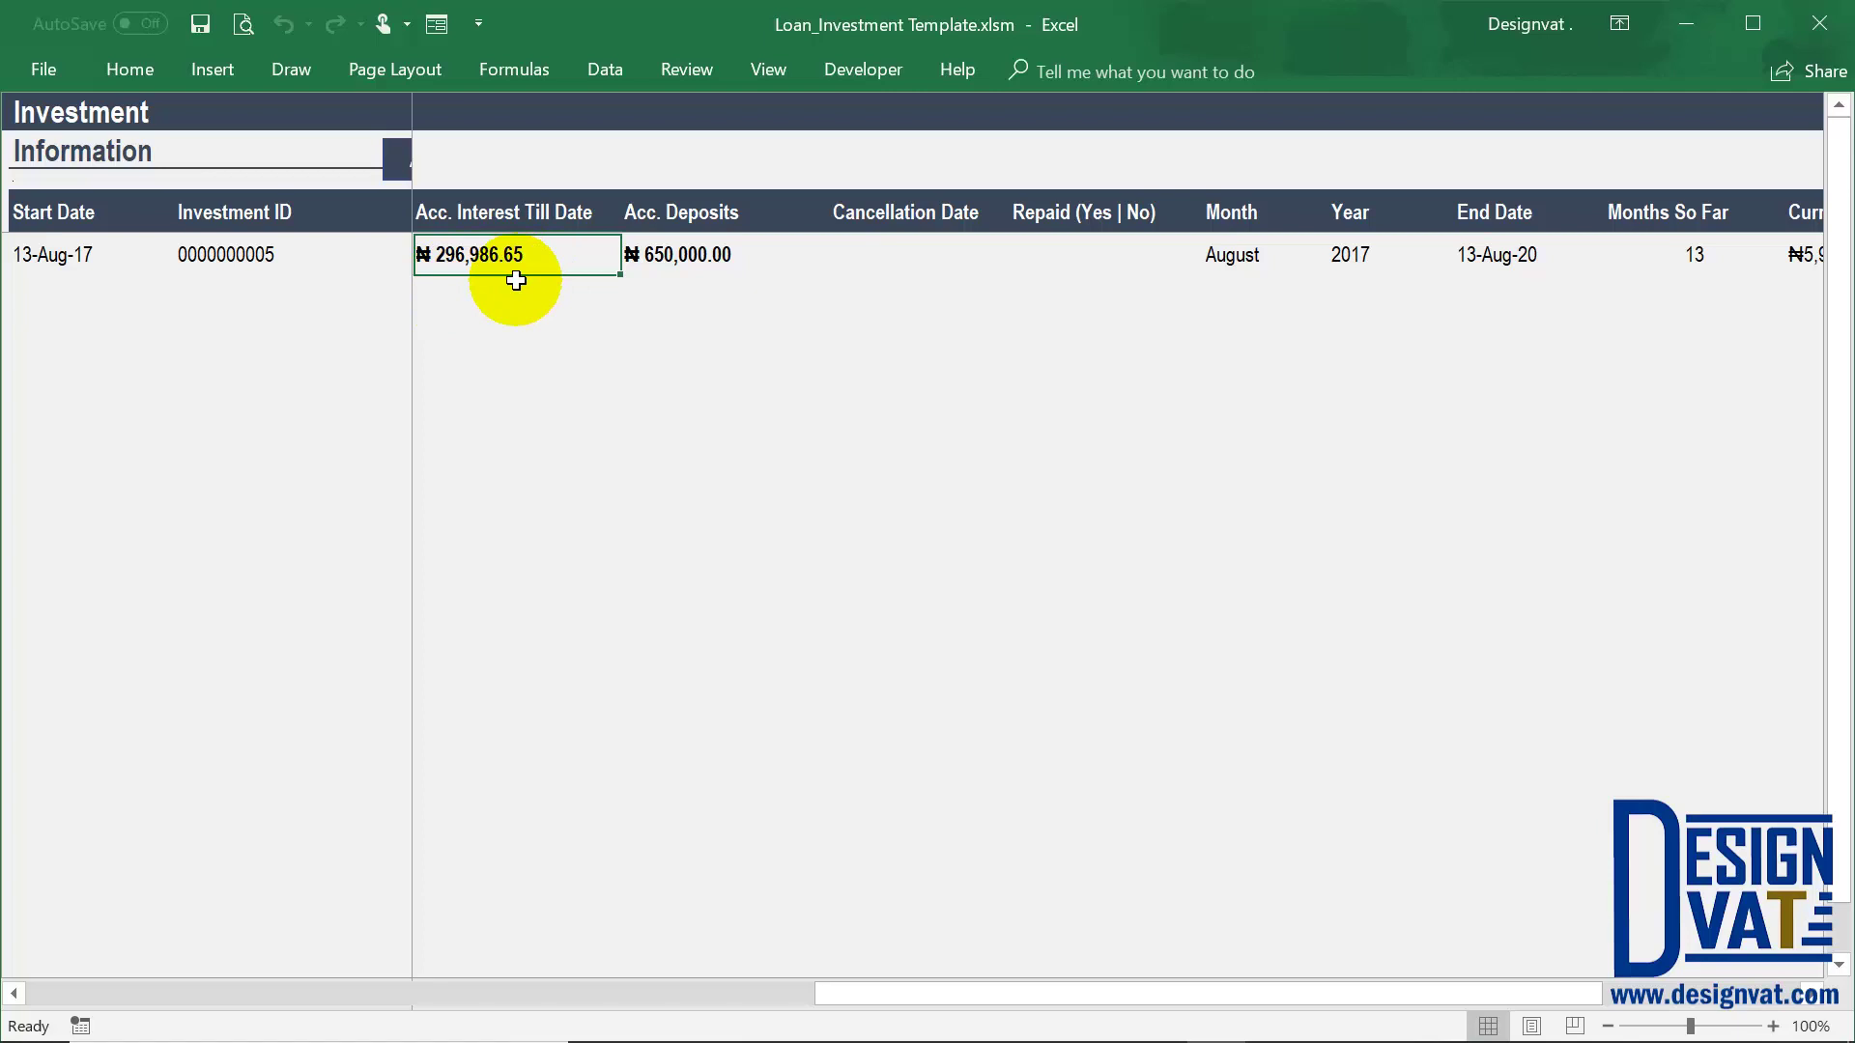
Compare Excel's ₦5,946,986.65 Current Value against the calculator's month-13 balance, then return to Excel
left_click_drag(1225, 993, 1685, 1027)
left_click(1458, 253)
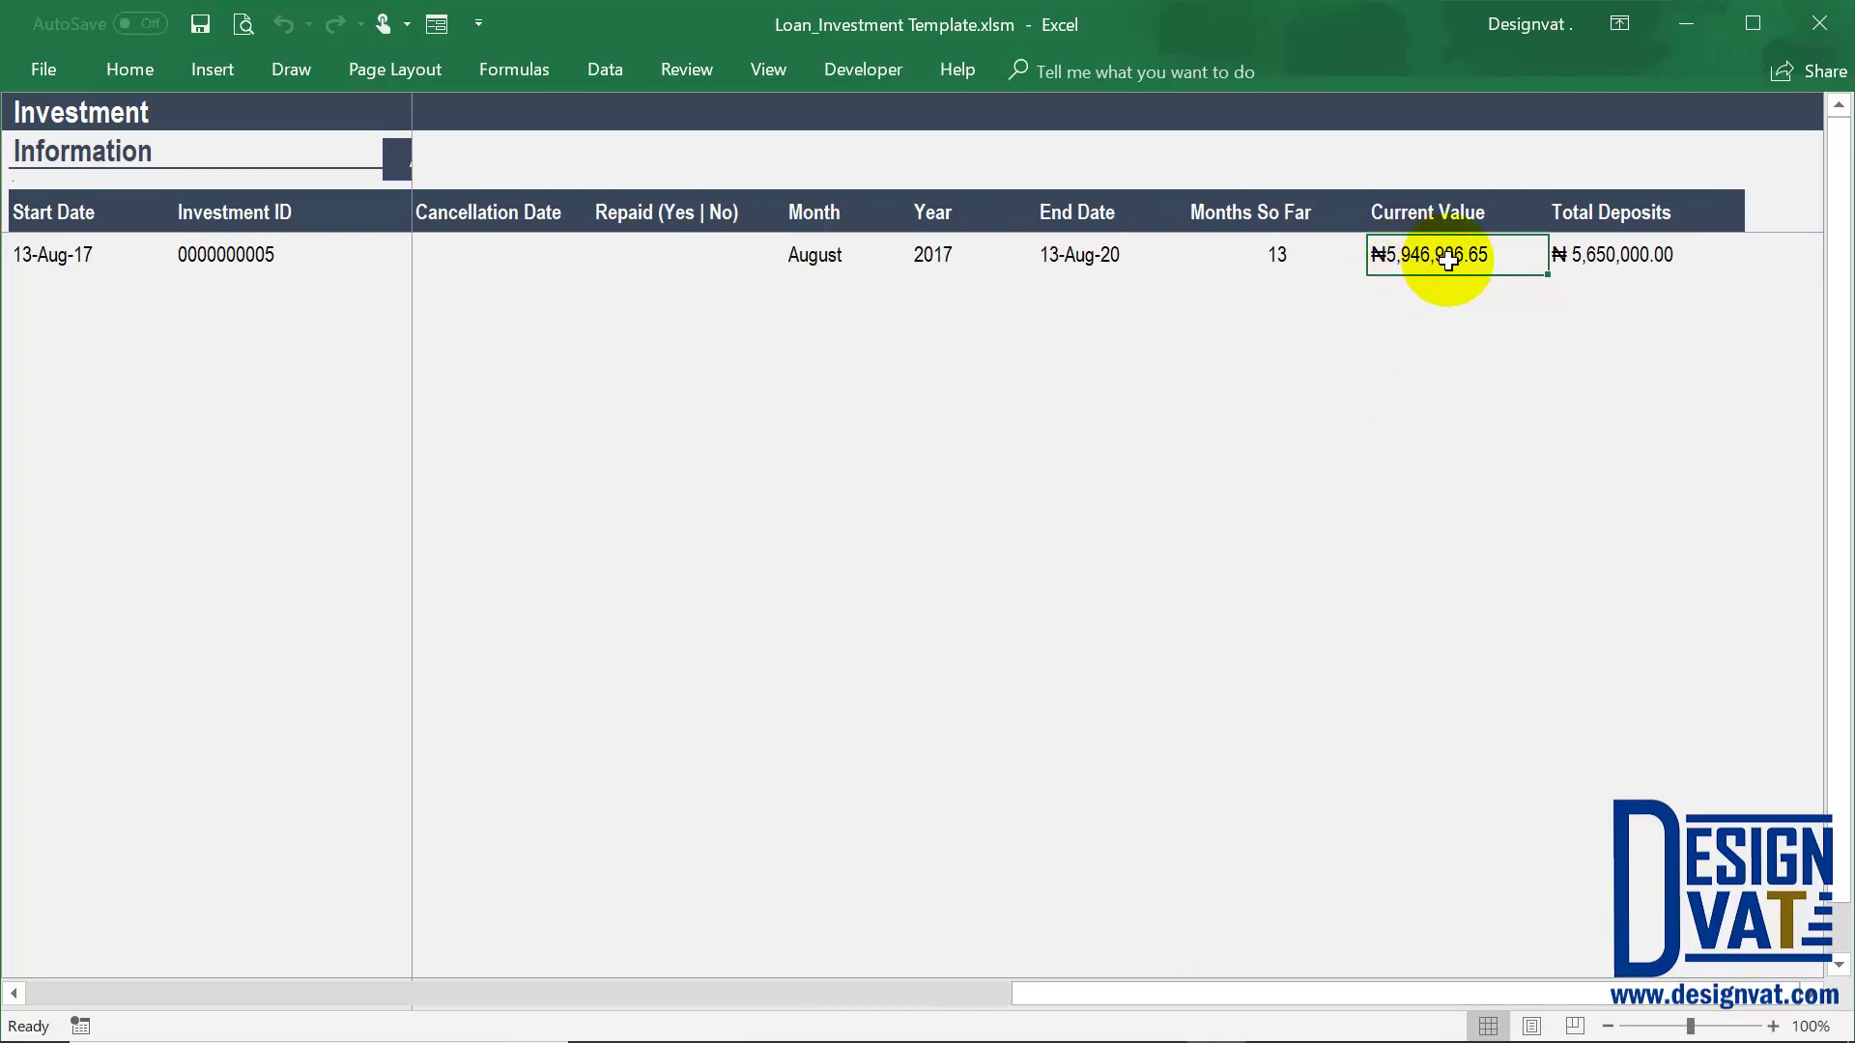
left_click(853, 1014)
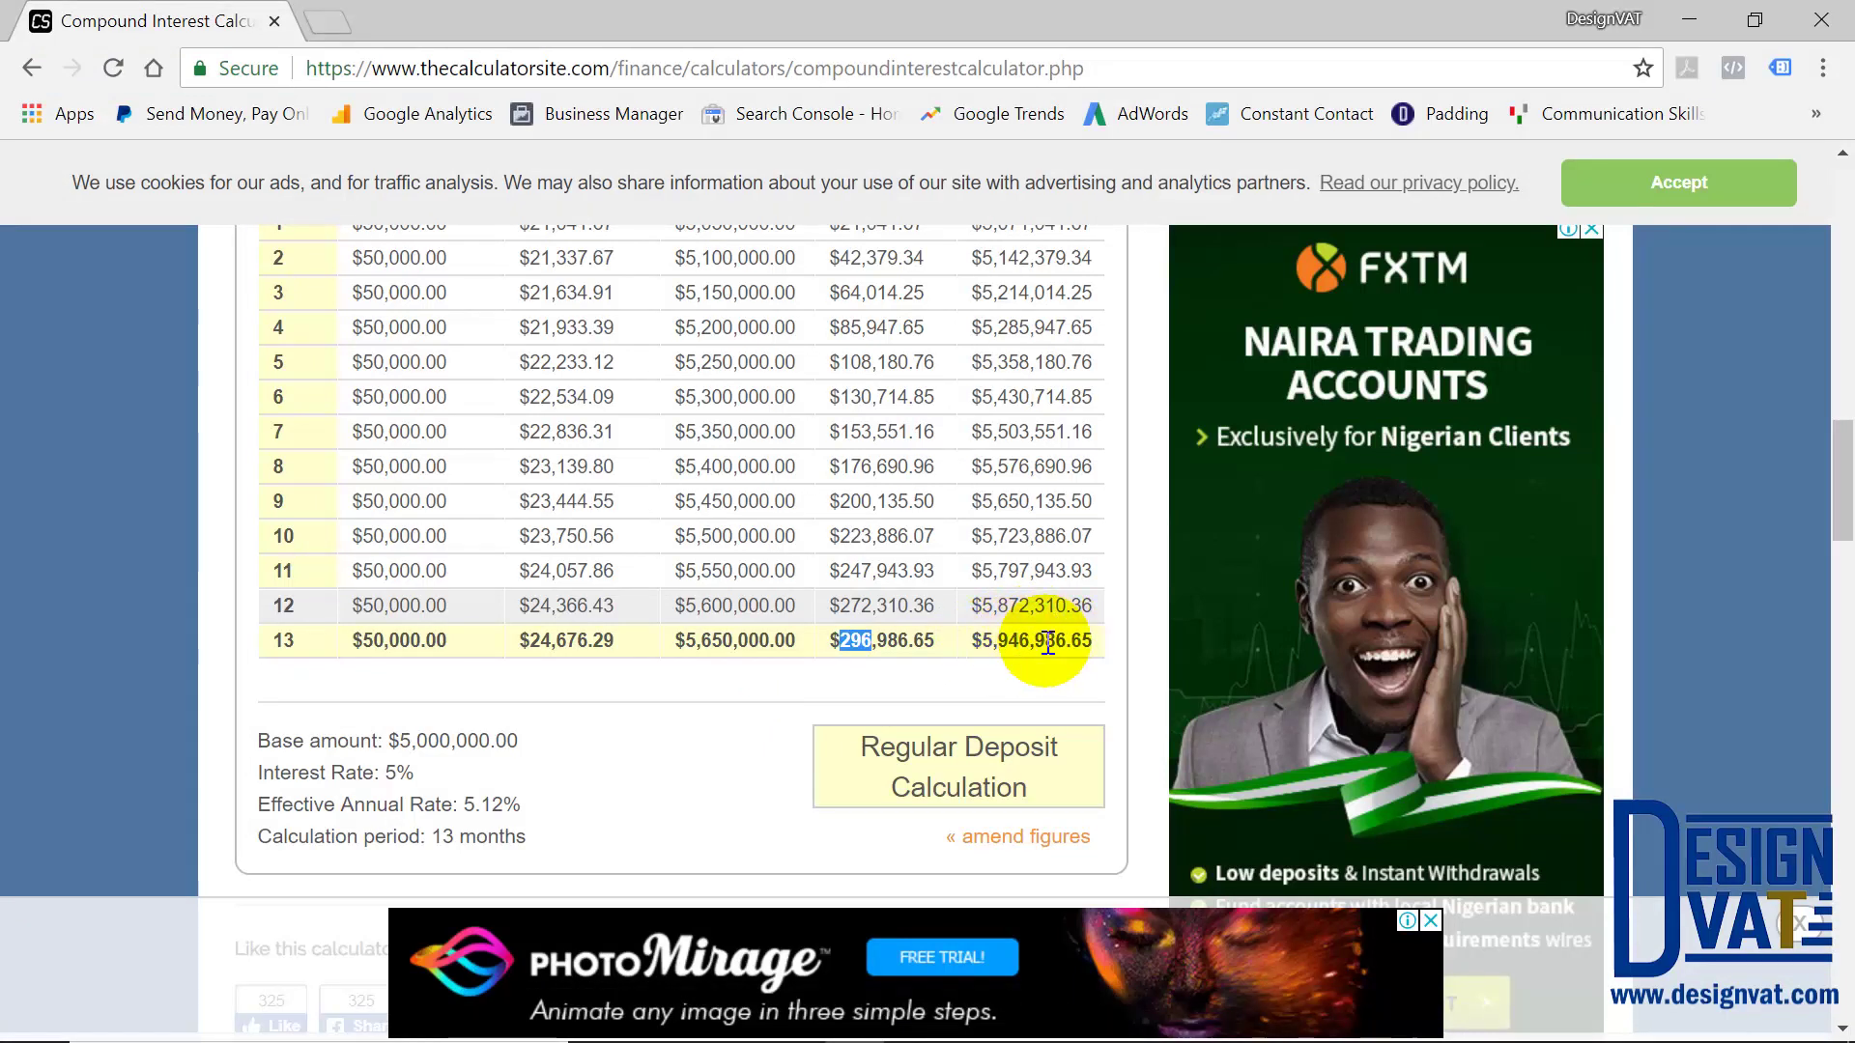
mouse_move(931, 1035)
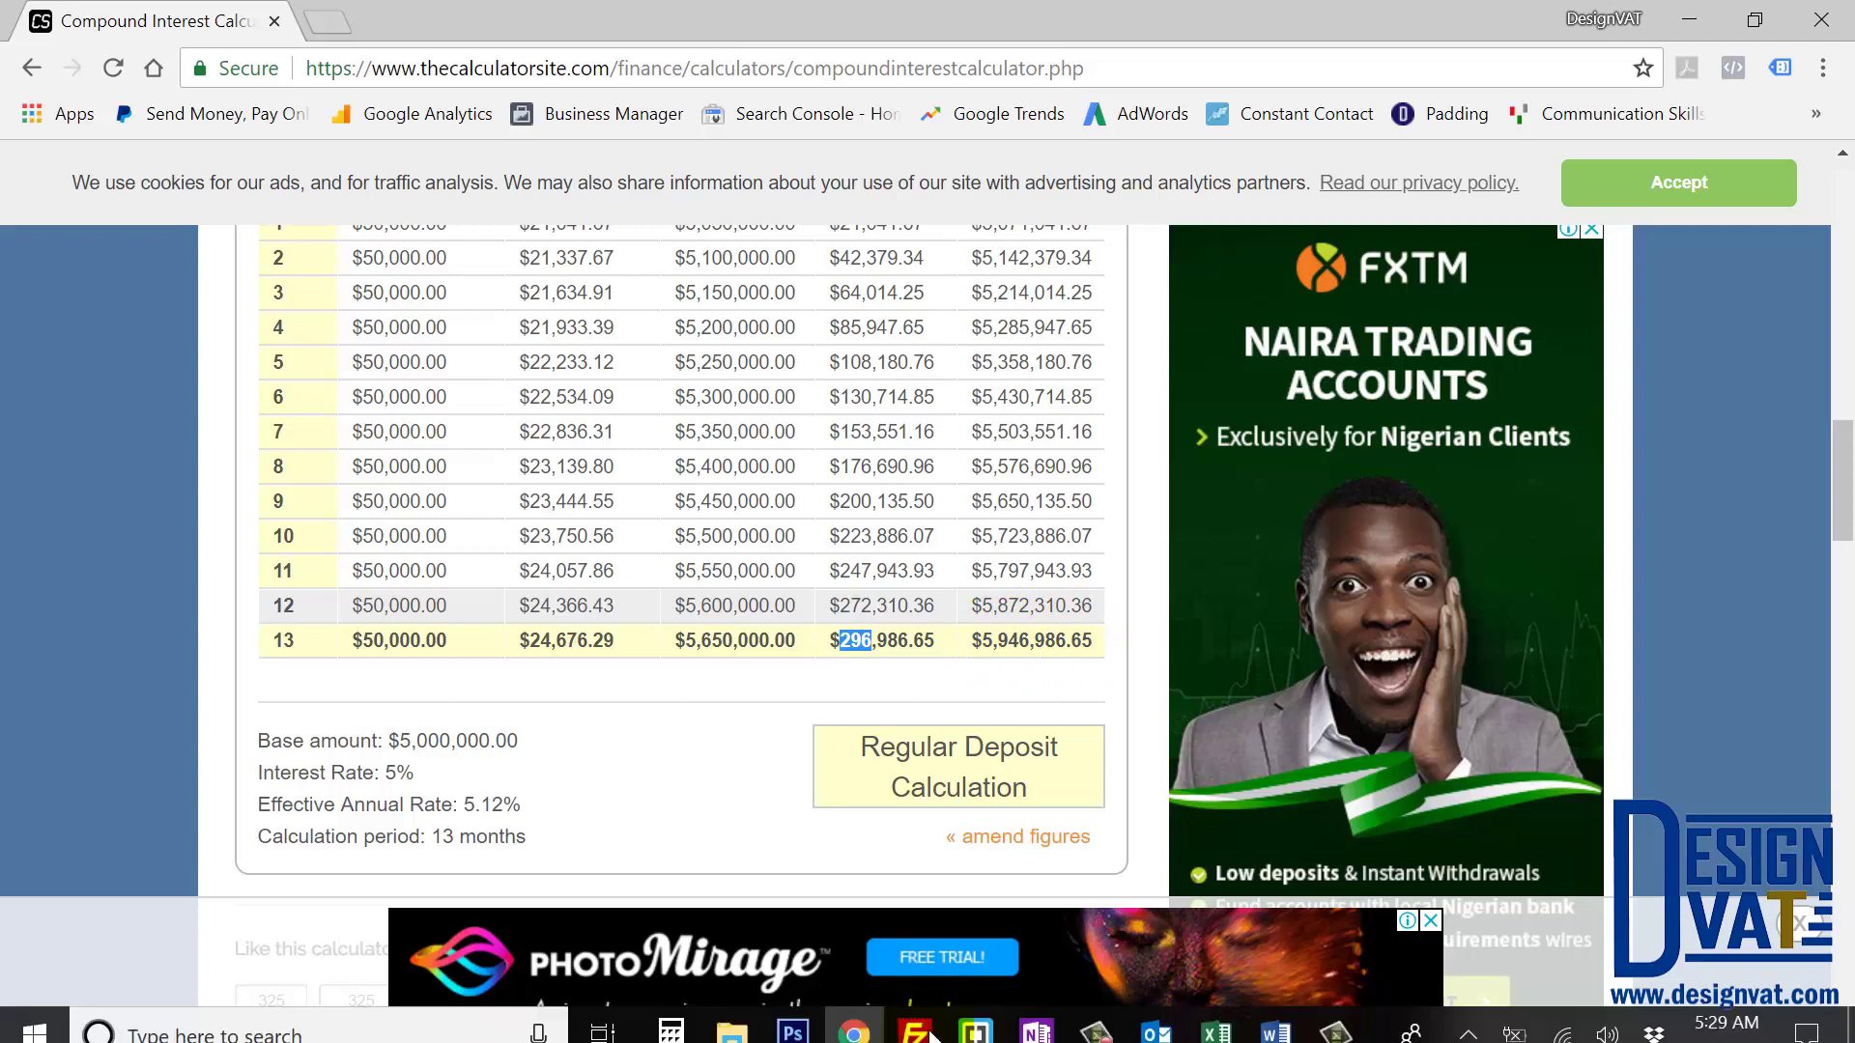
left_click(1216, 1032)
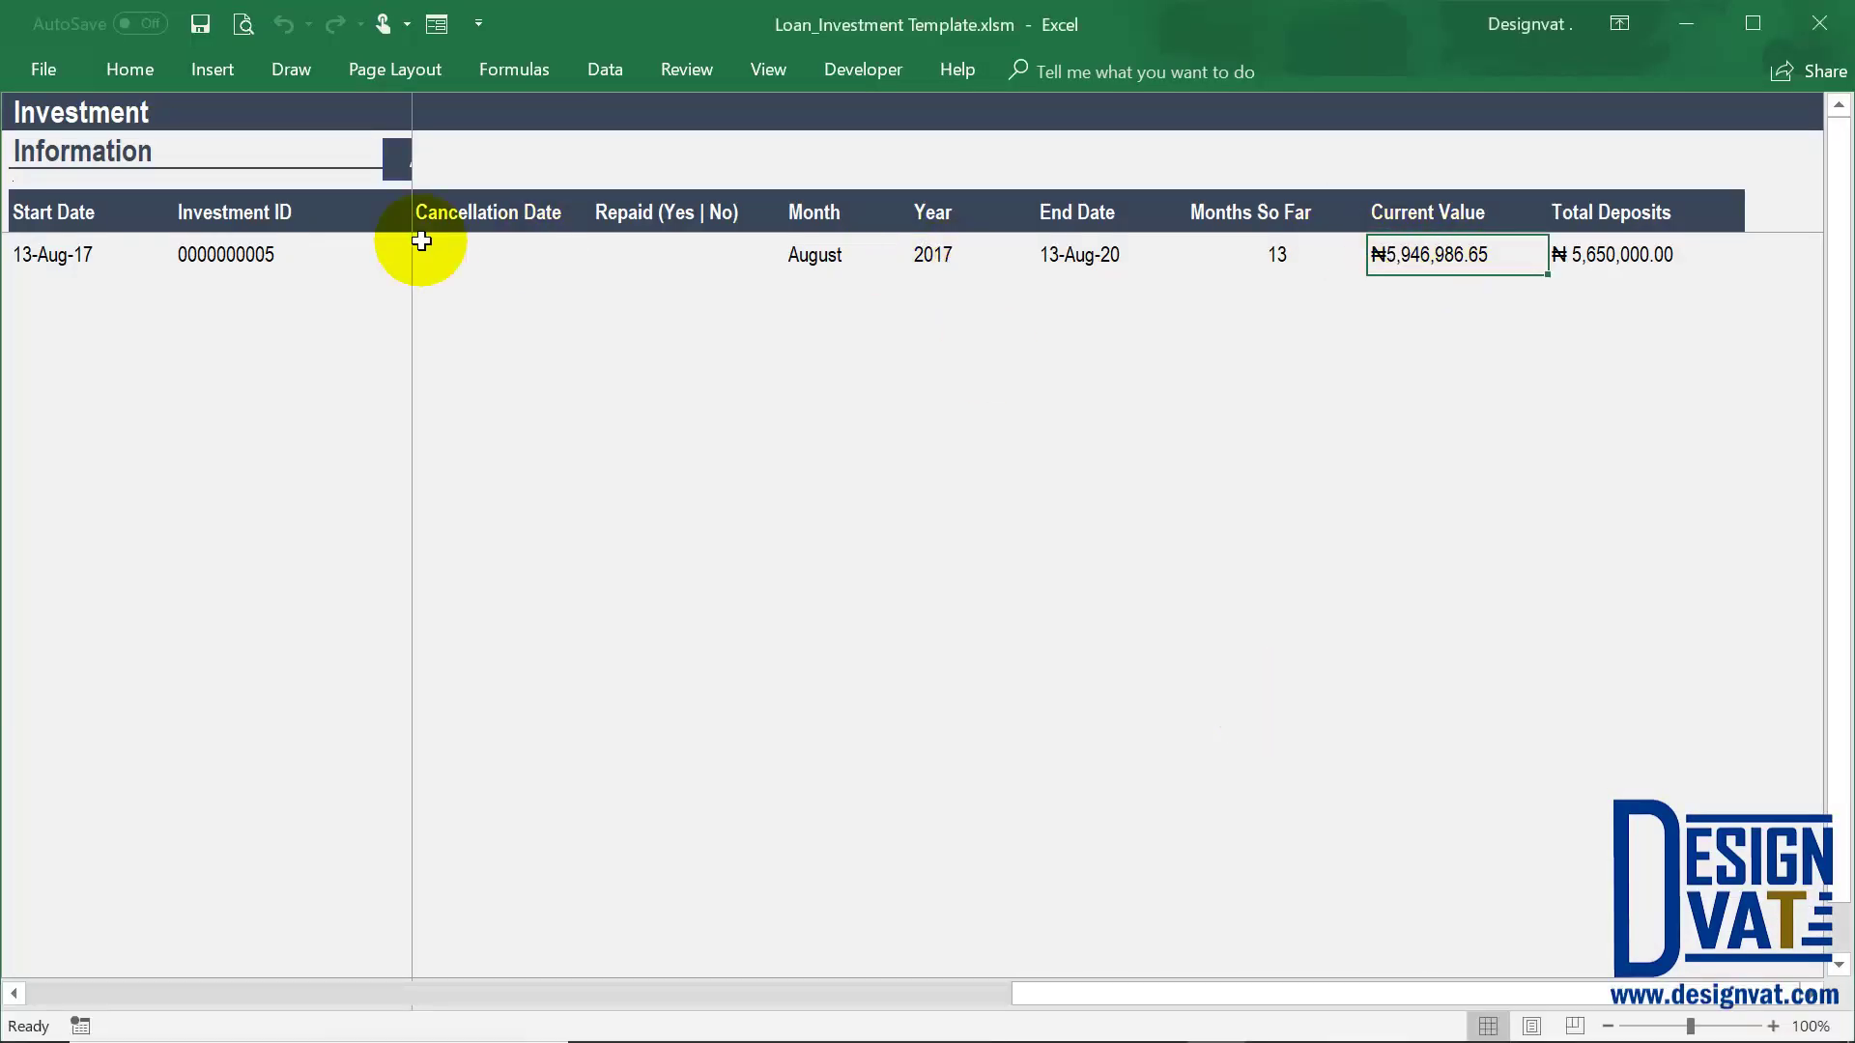
left_click_drag(1186, 989, 1074, 988)
scroll(908, 285, "right", 1)
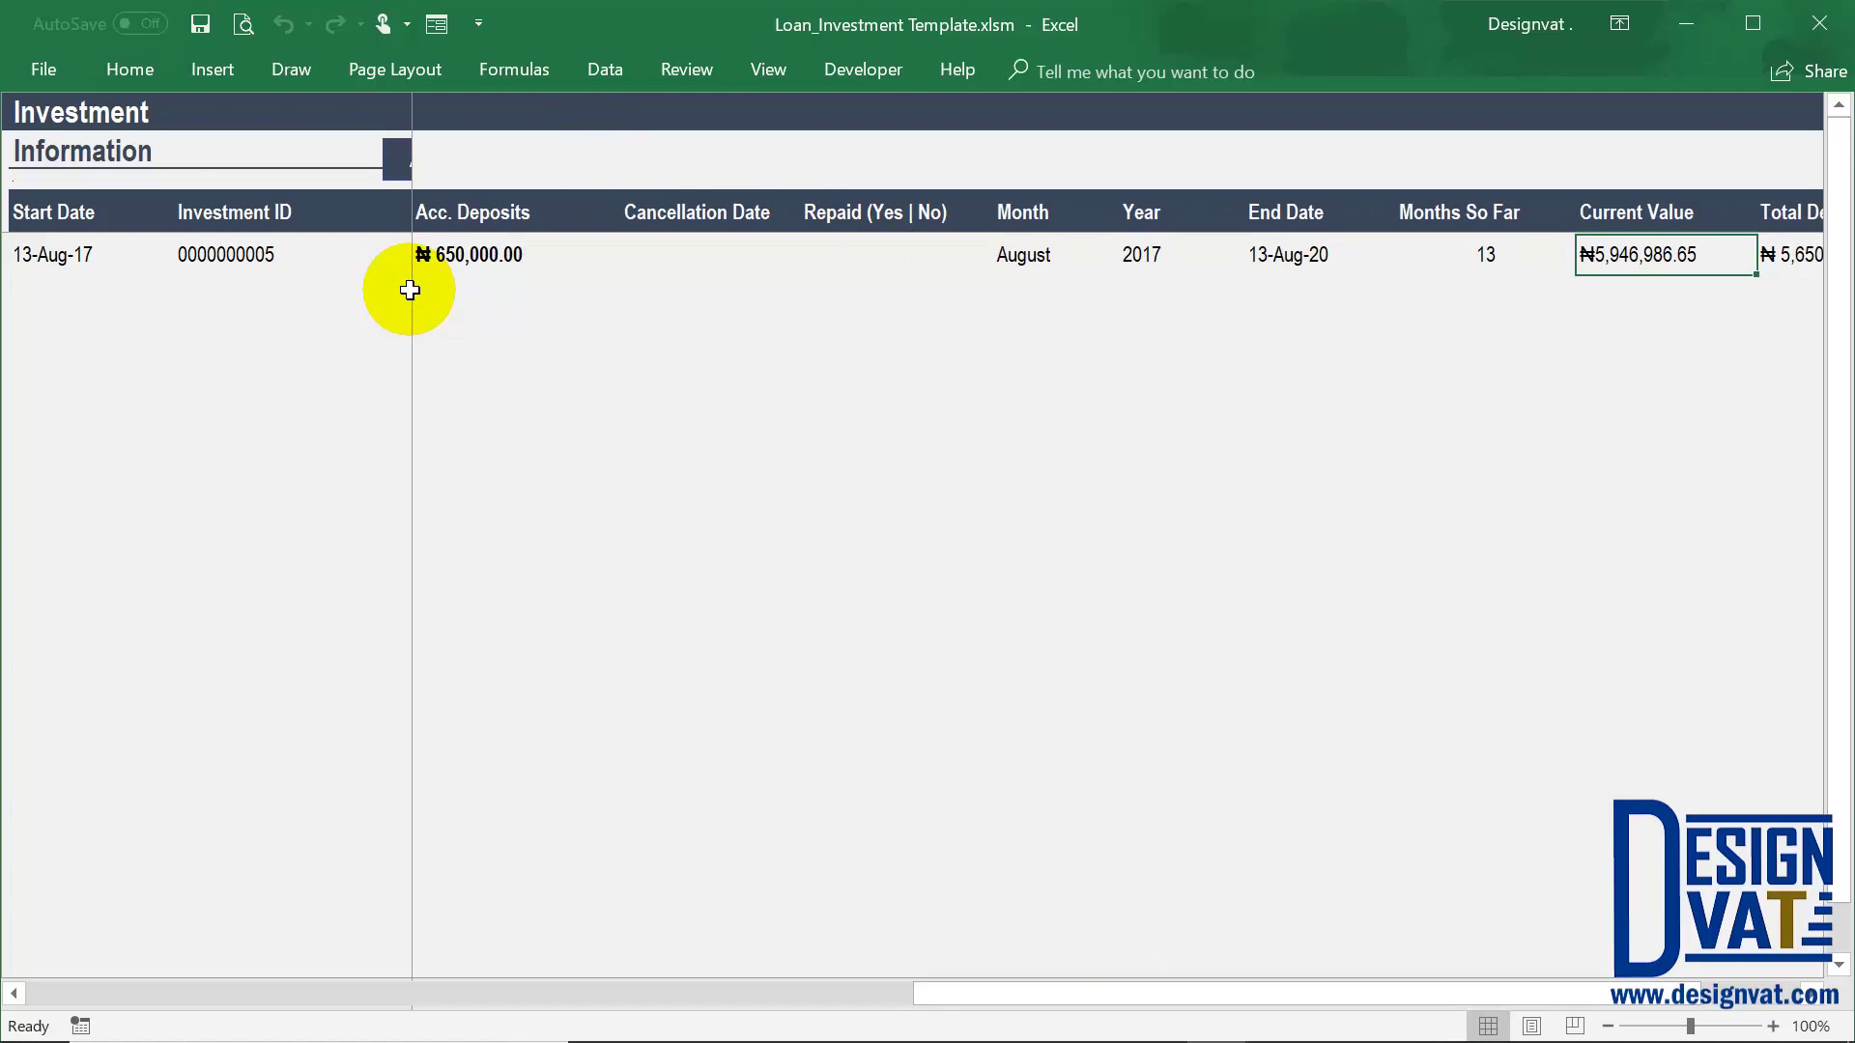
left_click(75, 257)
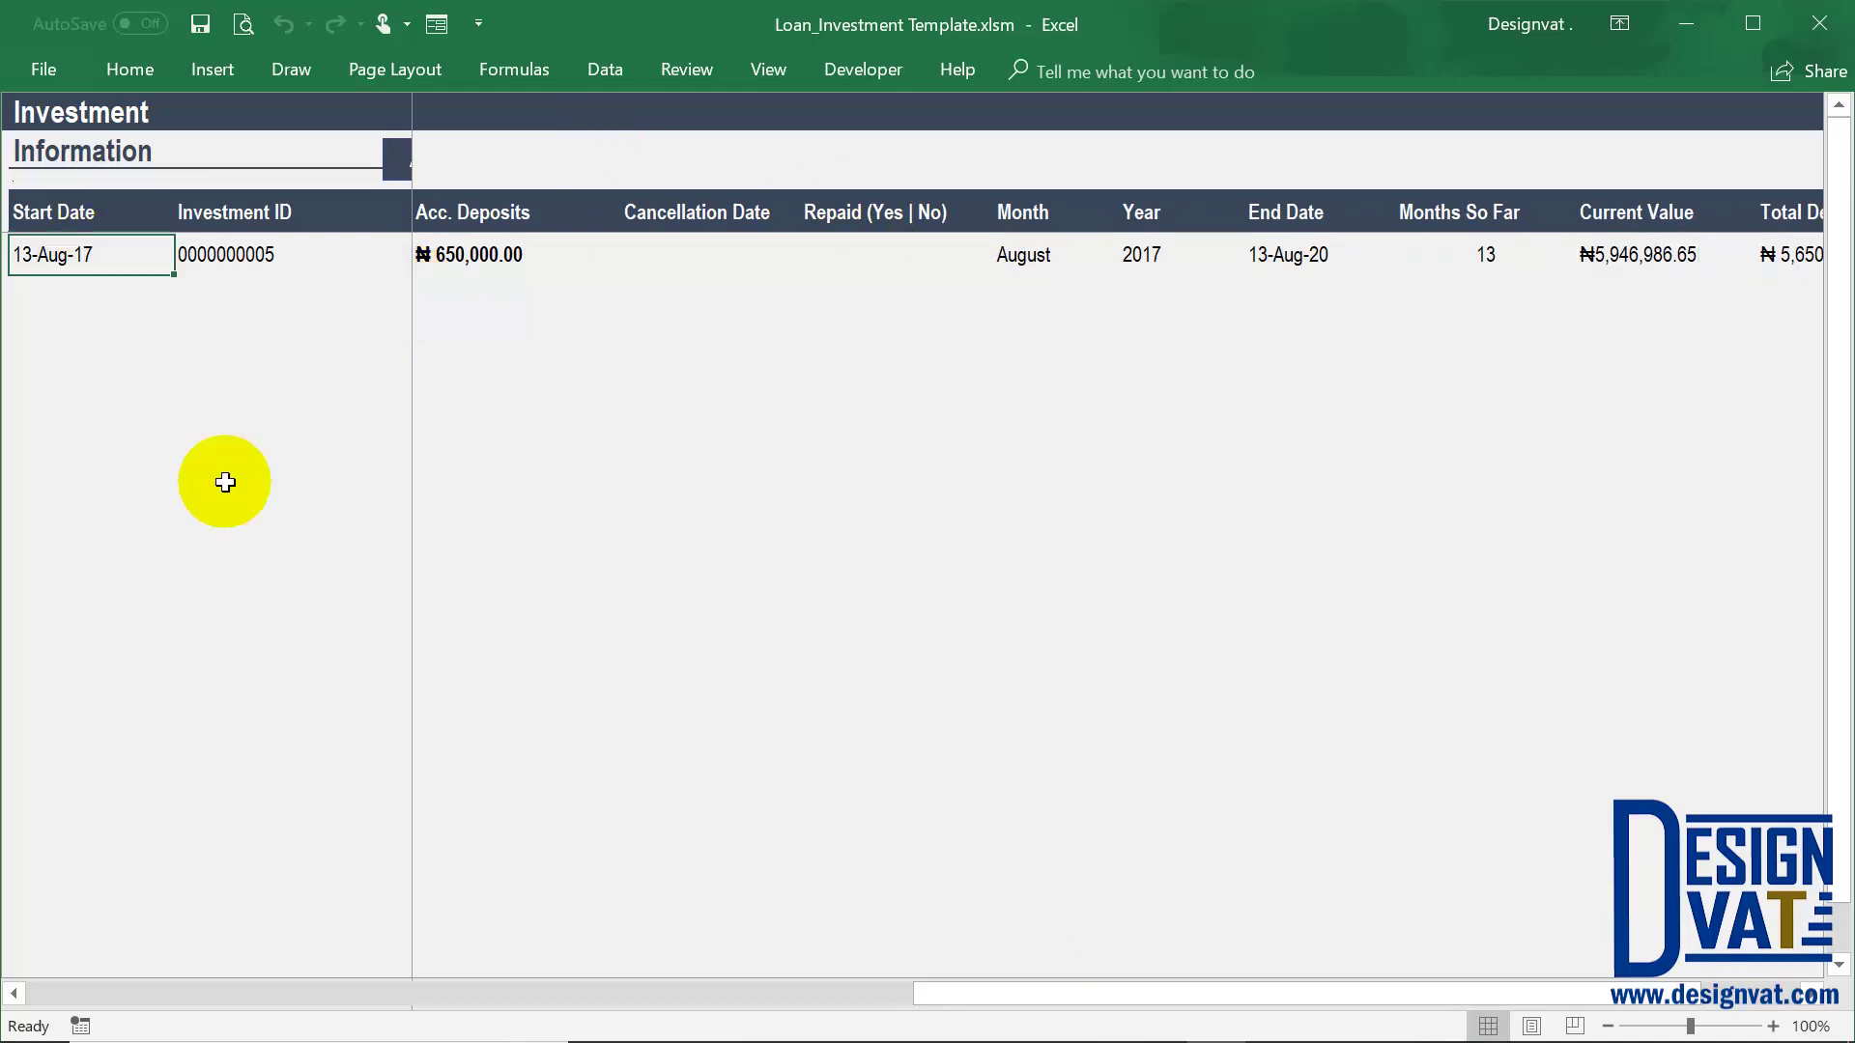
left_click(1340, 261)
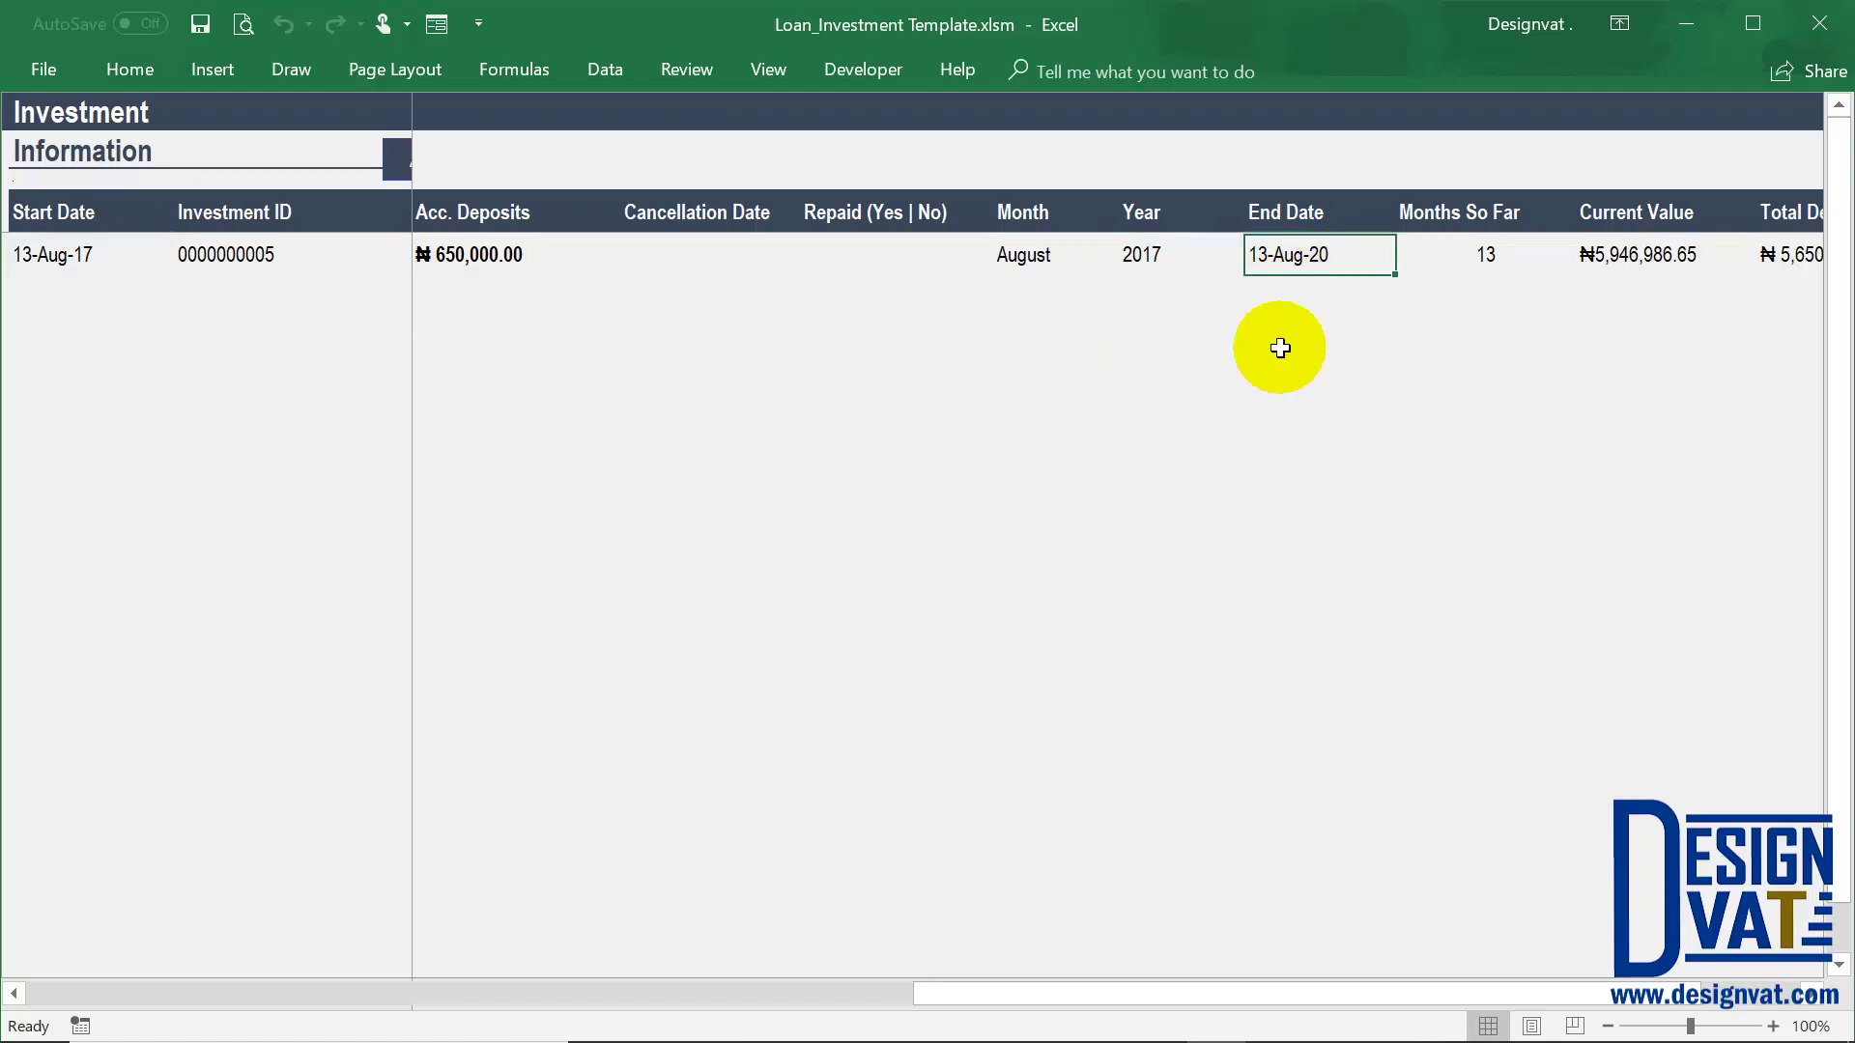
left_click(769, 270)
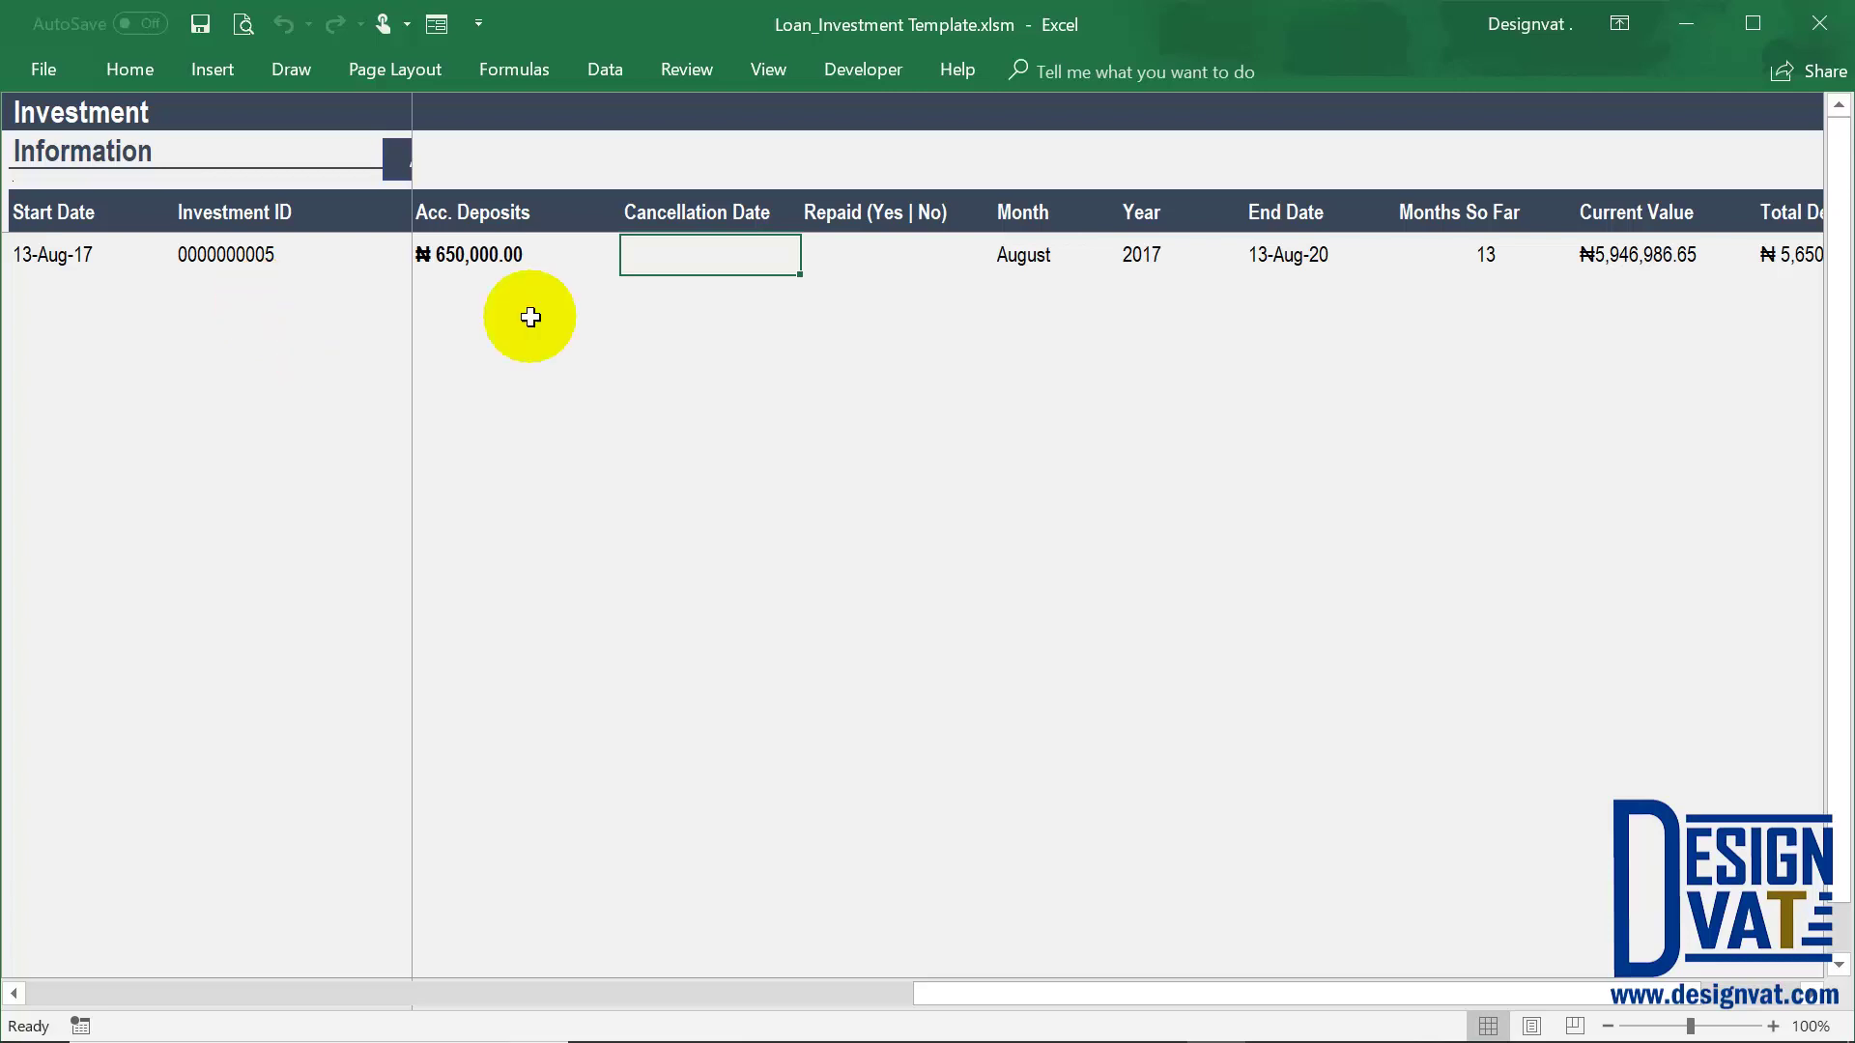
left_click(713, 214)
left_click_drag(712, 242, 708, 258)
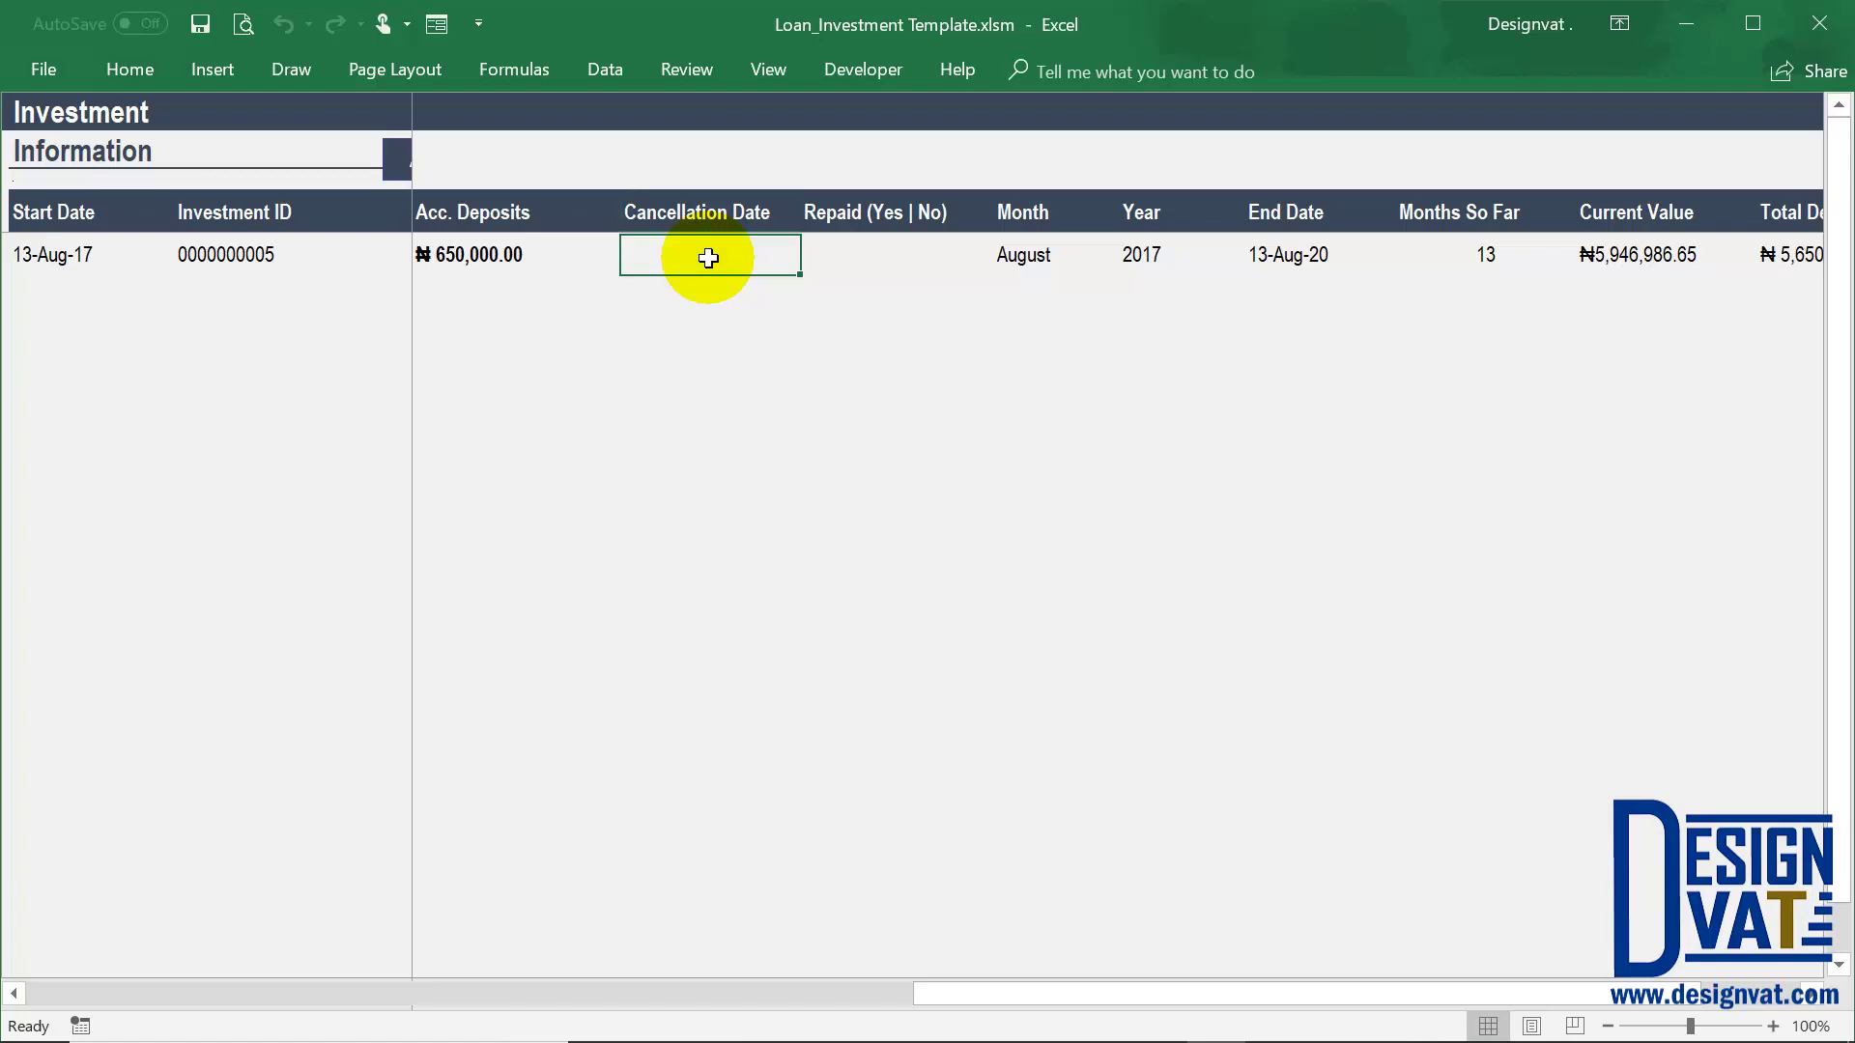
Enter 13/12/2017 as the Cancellation Date and check the Months So Far value
type("13/12/2017")
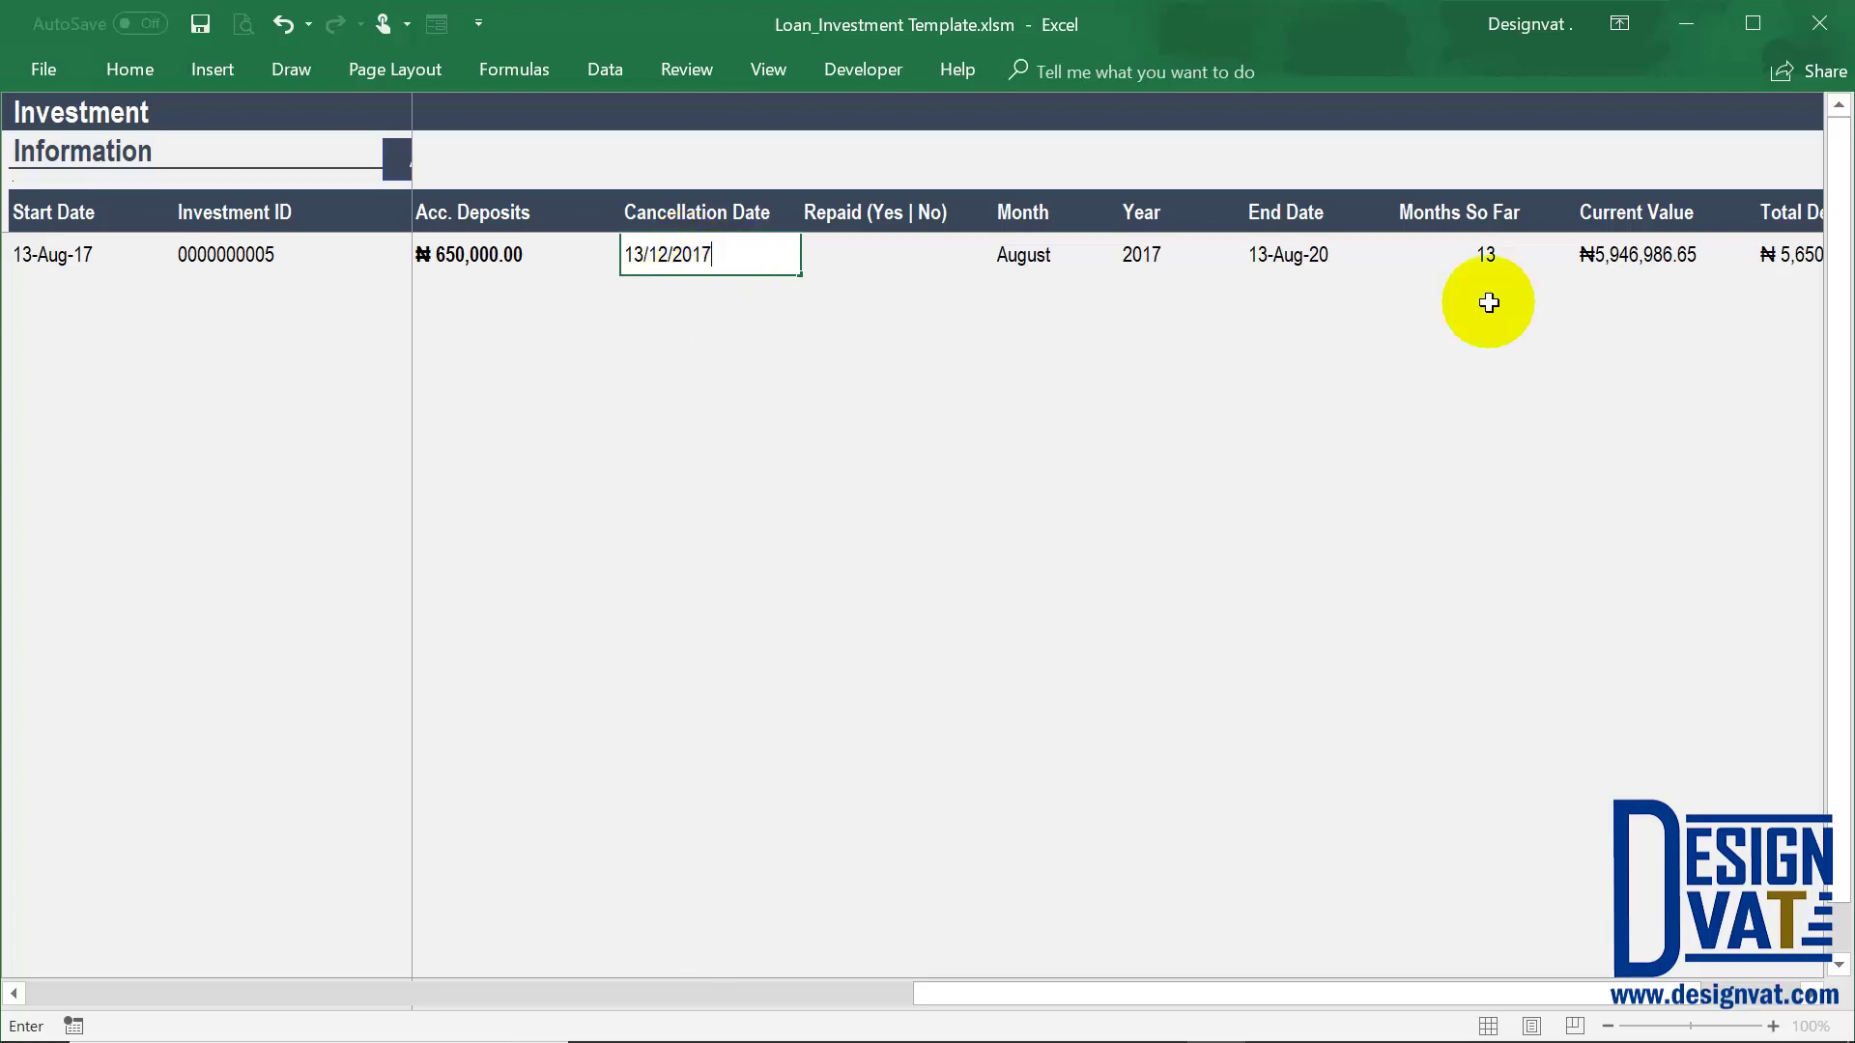
left_click(1498, 262)
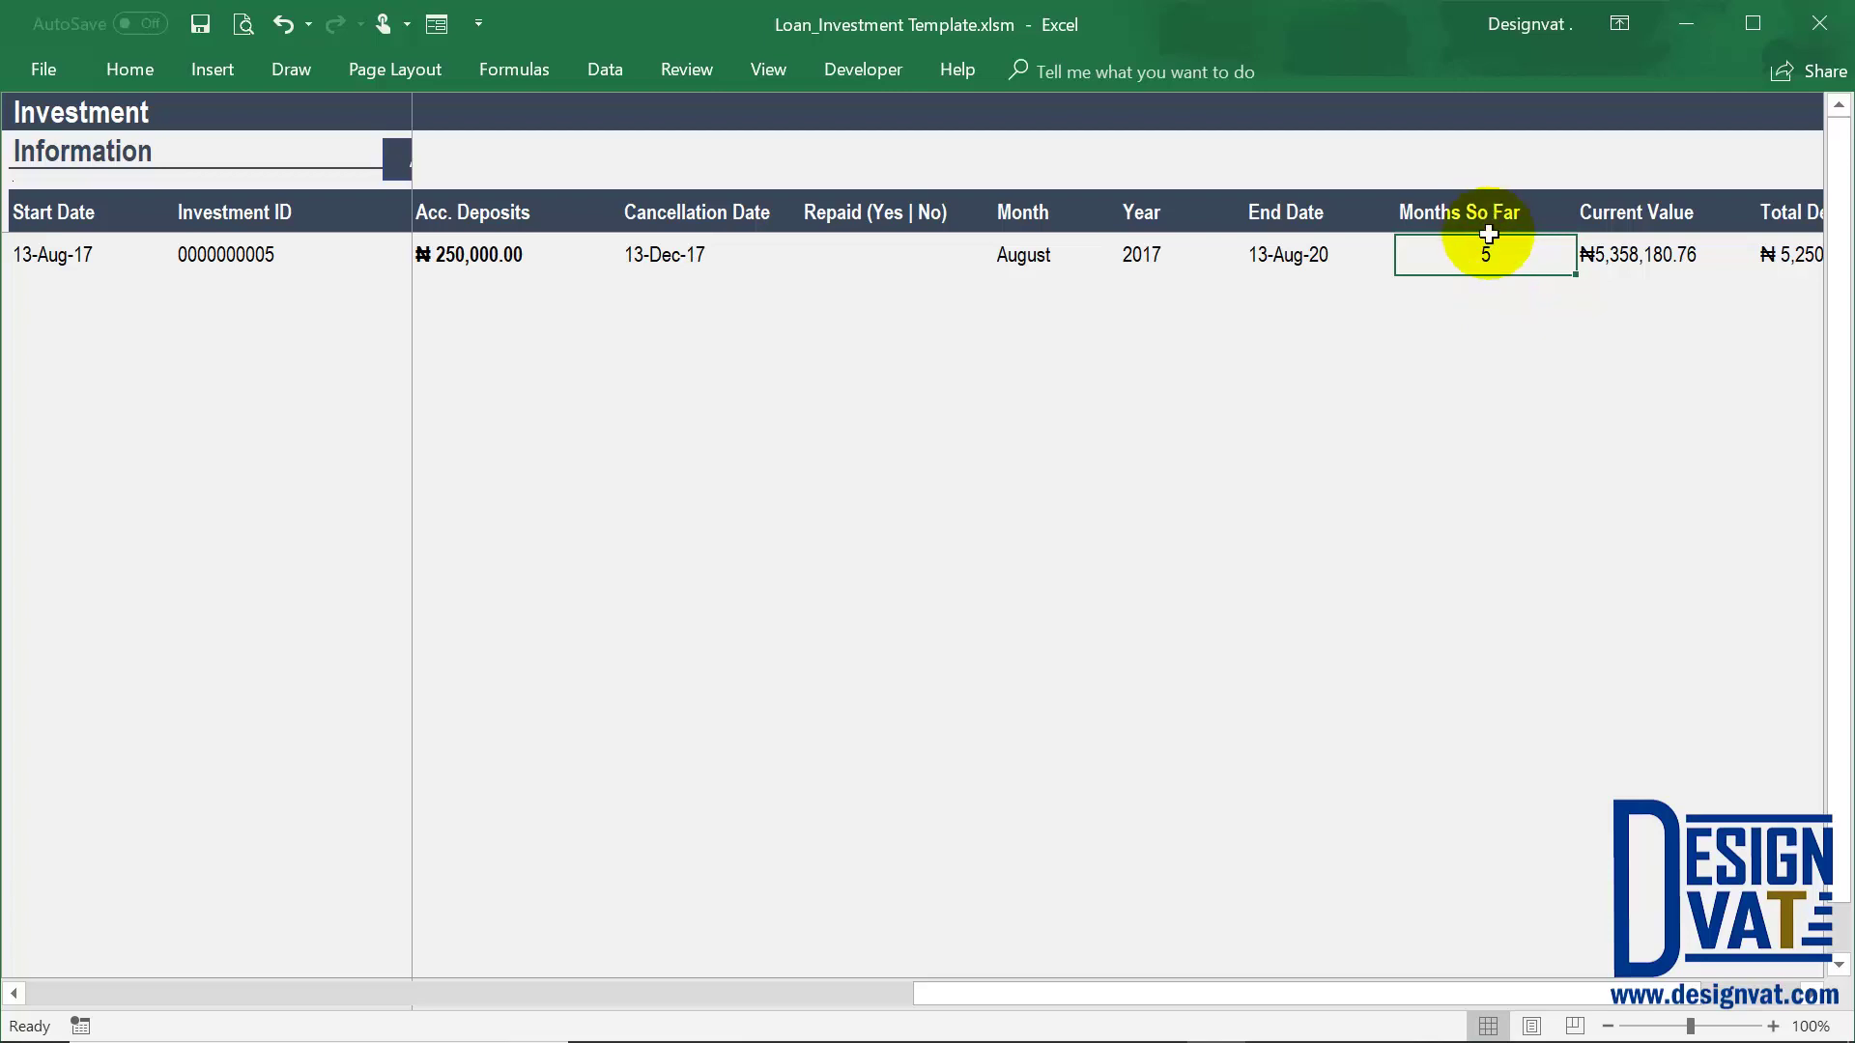
left_click_drag(1480, 217, 1482, 253)
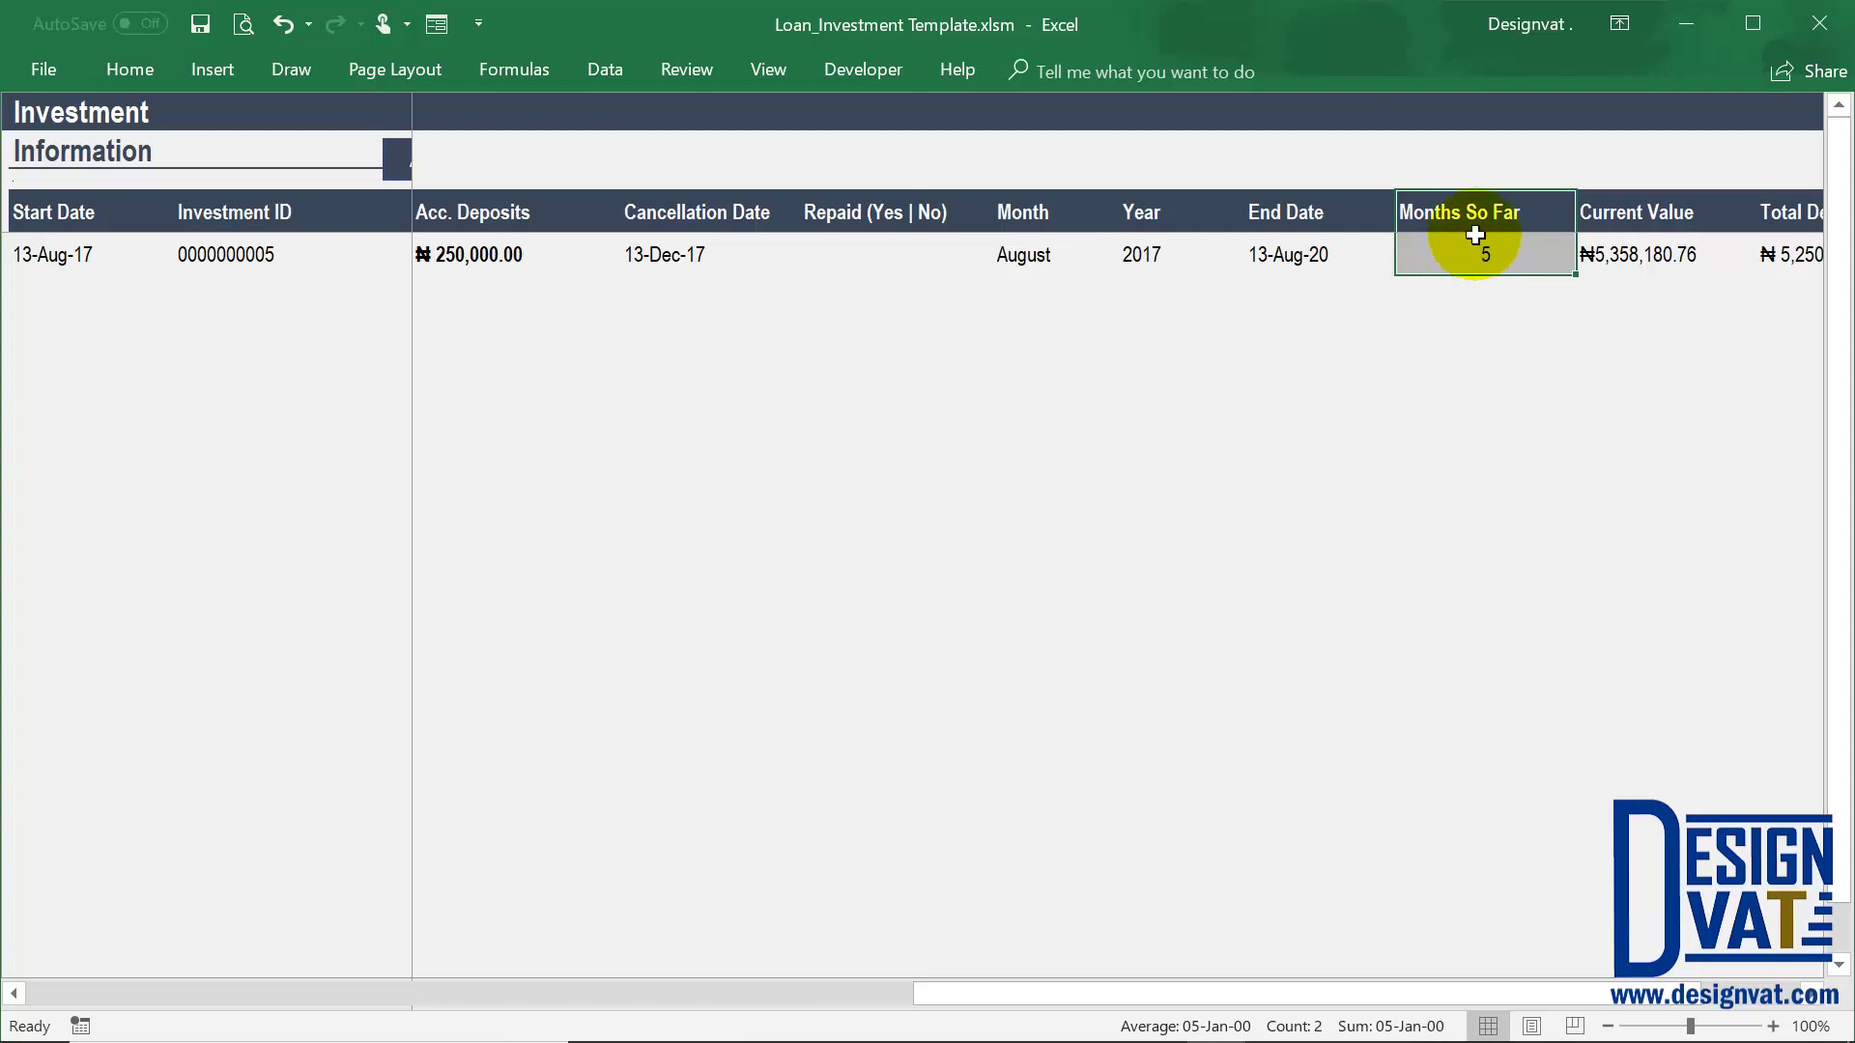
left_click(723, 254)
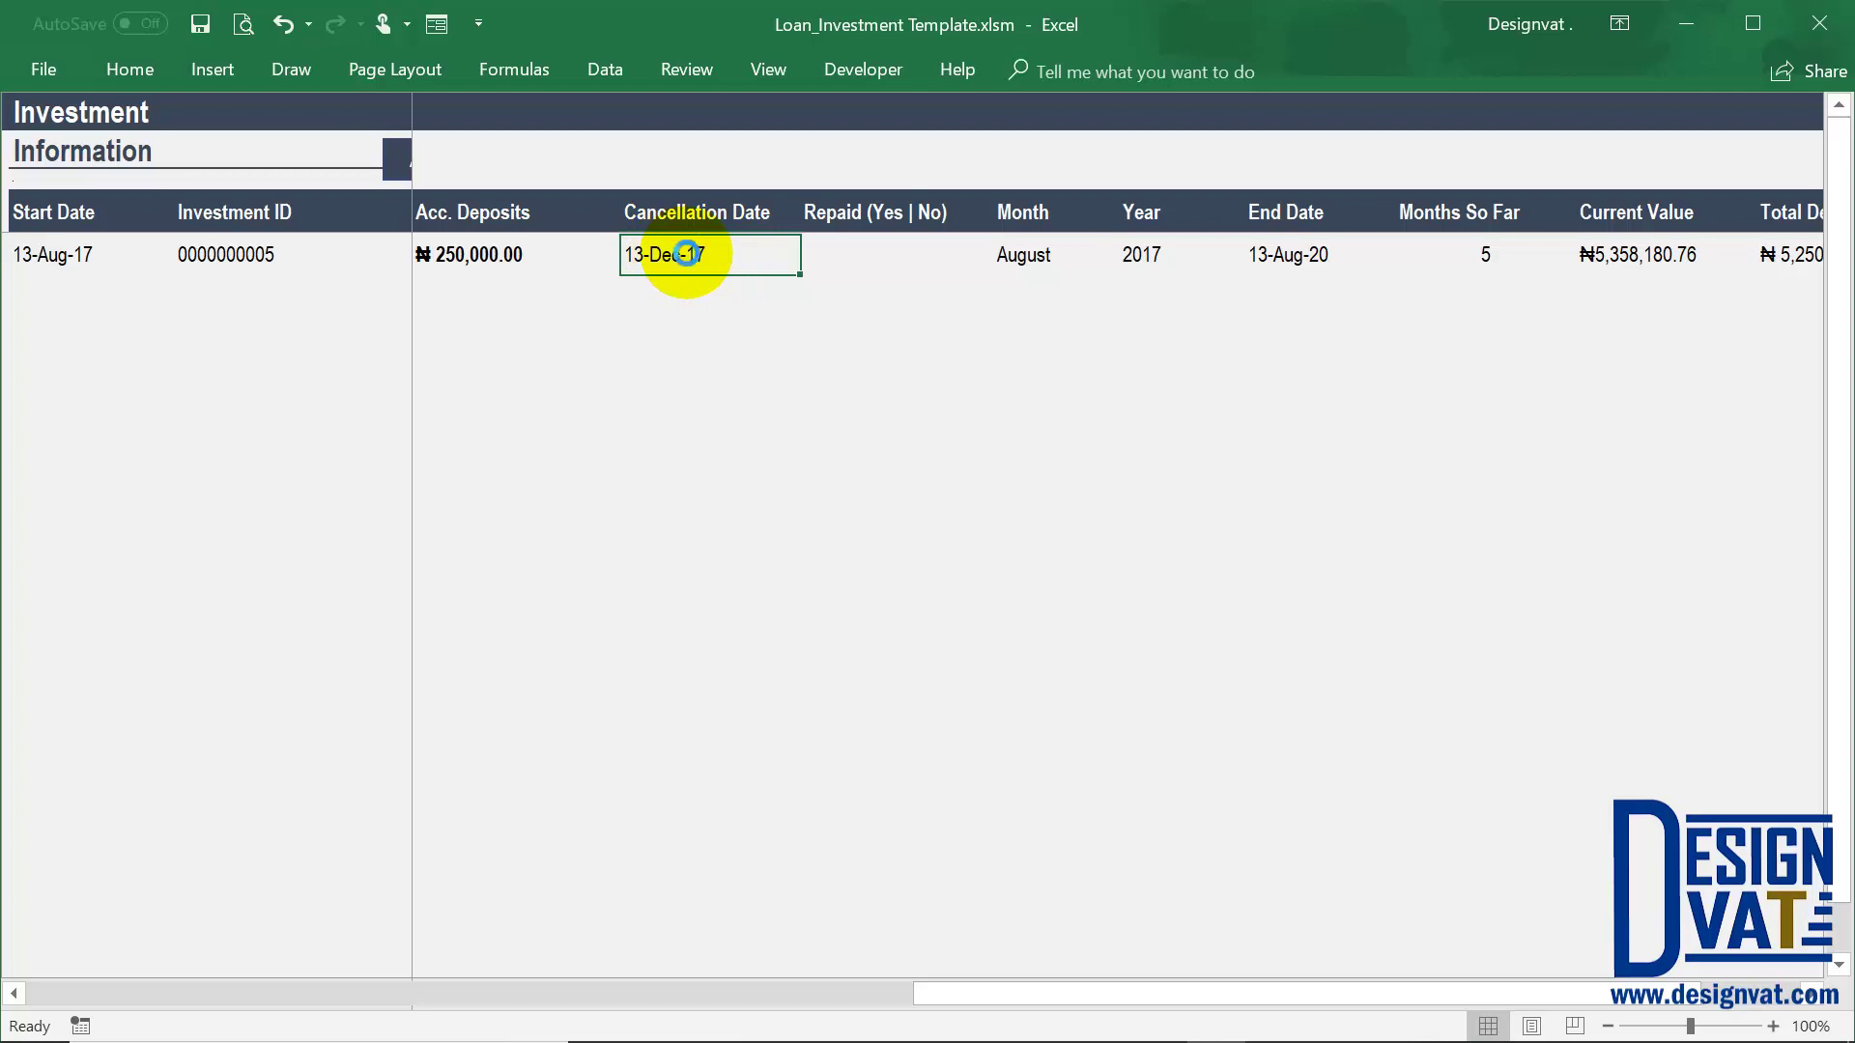
Undo and redo the cancellation date to compare Months So Far 5 and Current Value ₦5,358,180.76
left_click(1492, 253)
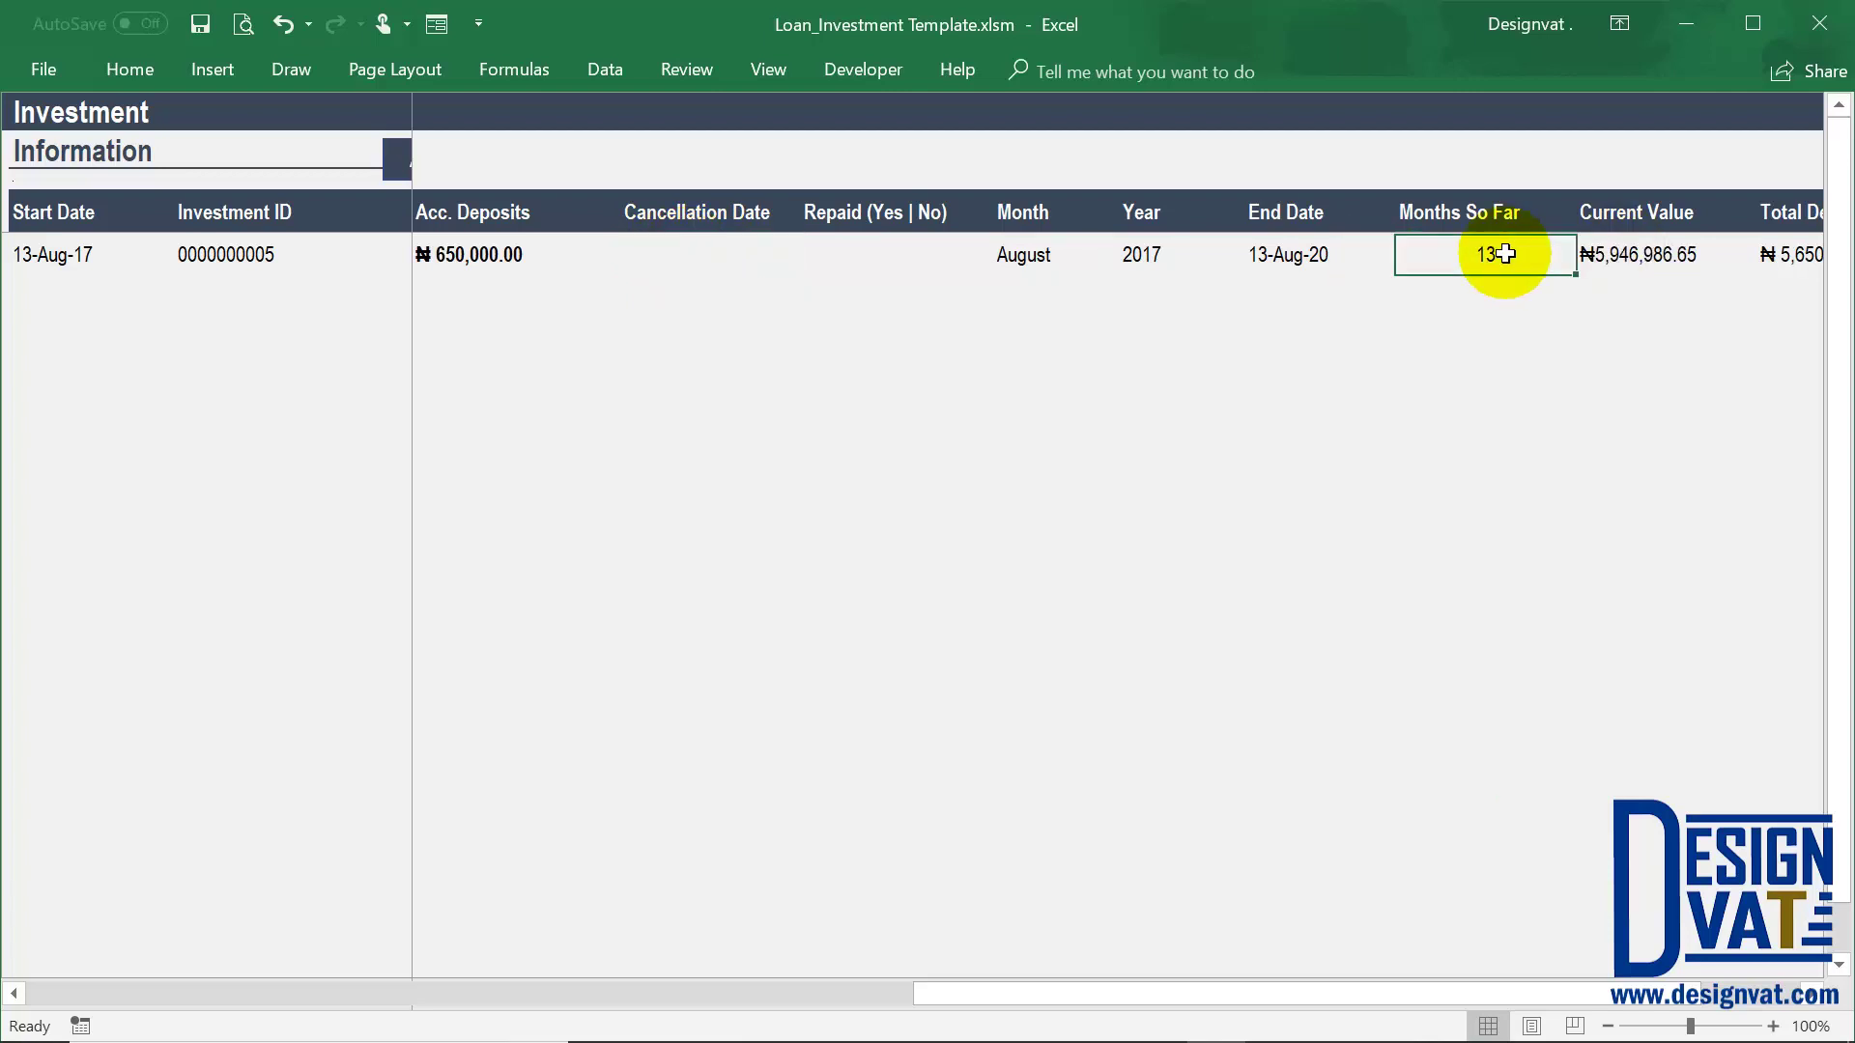
left_click(70, 247)
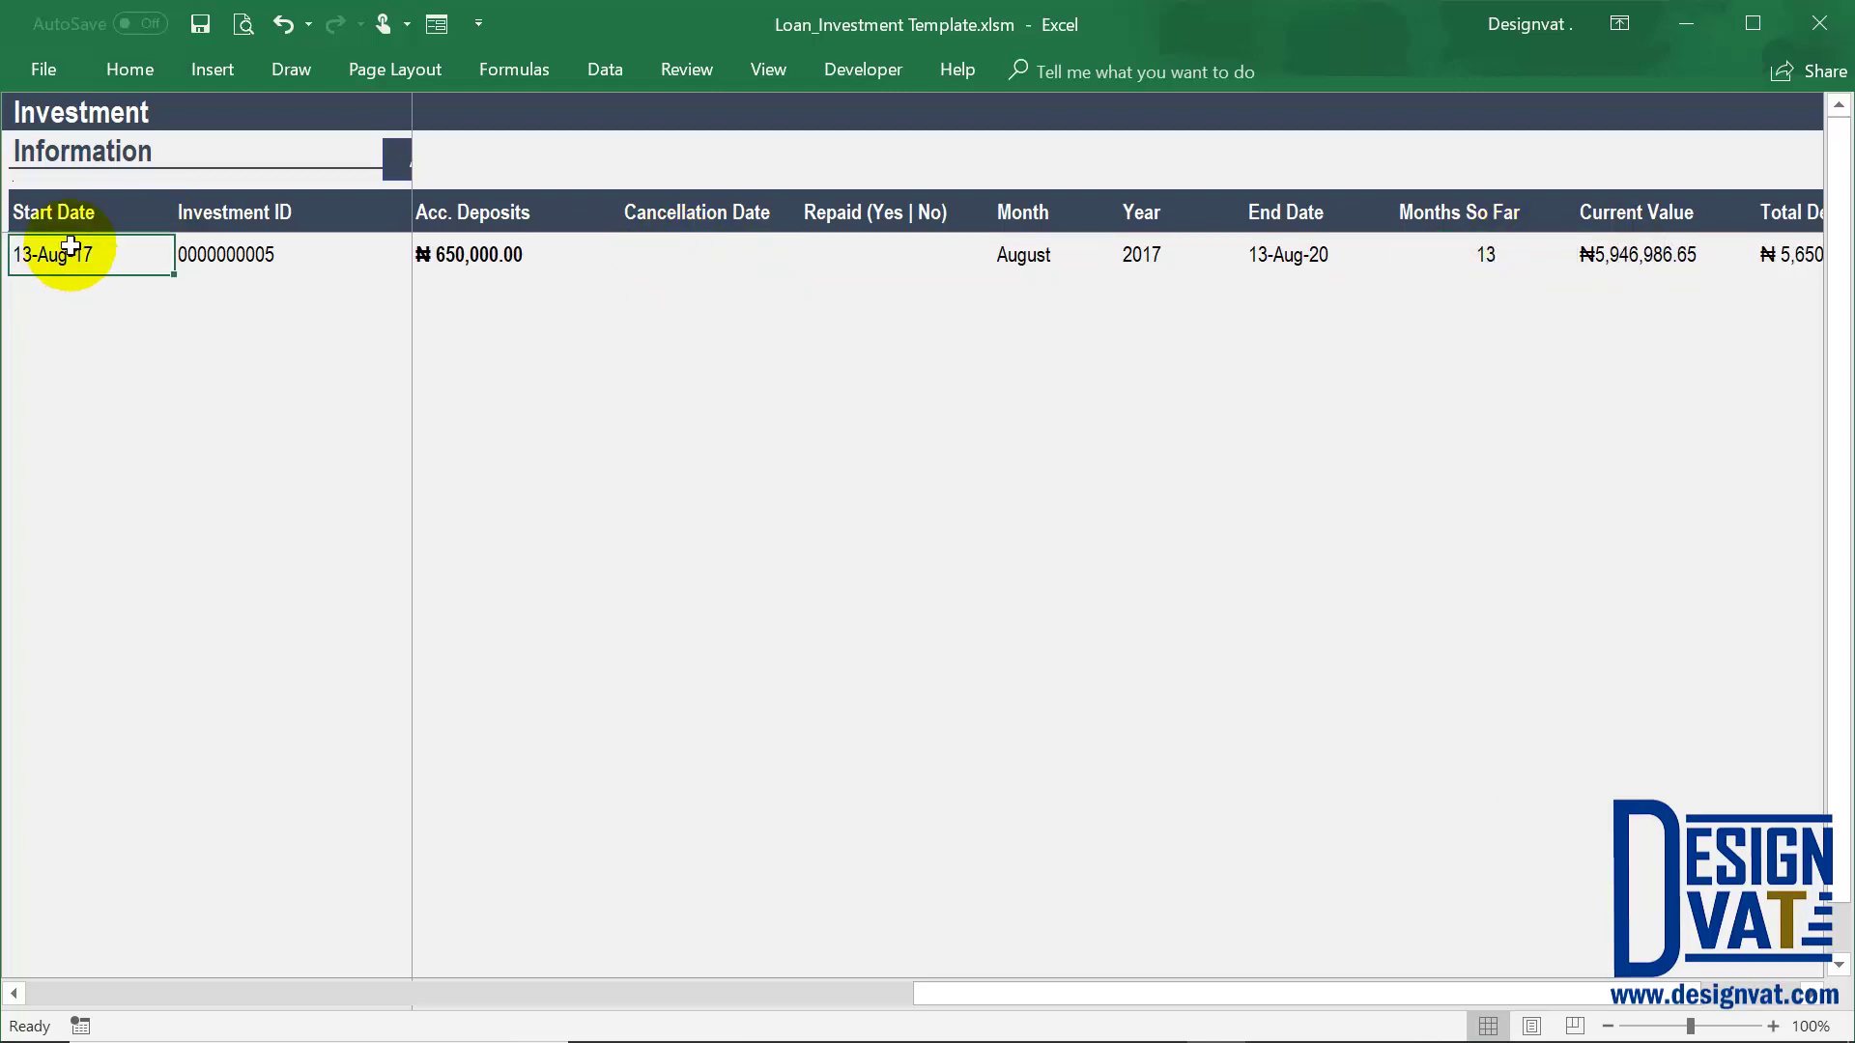
left_click(1486, 250)
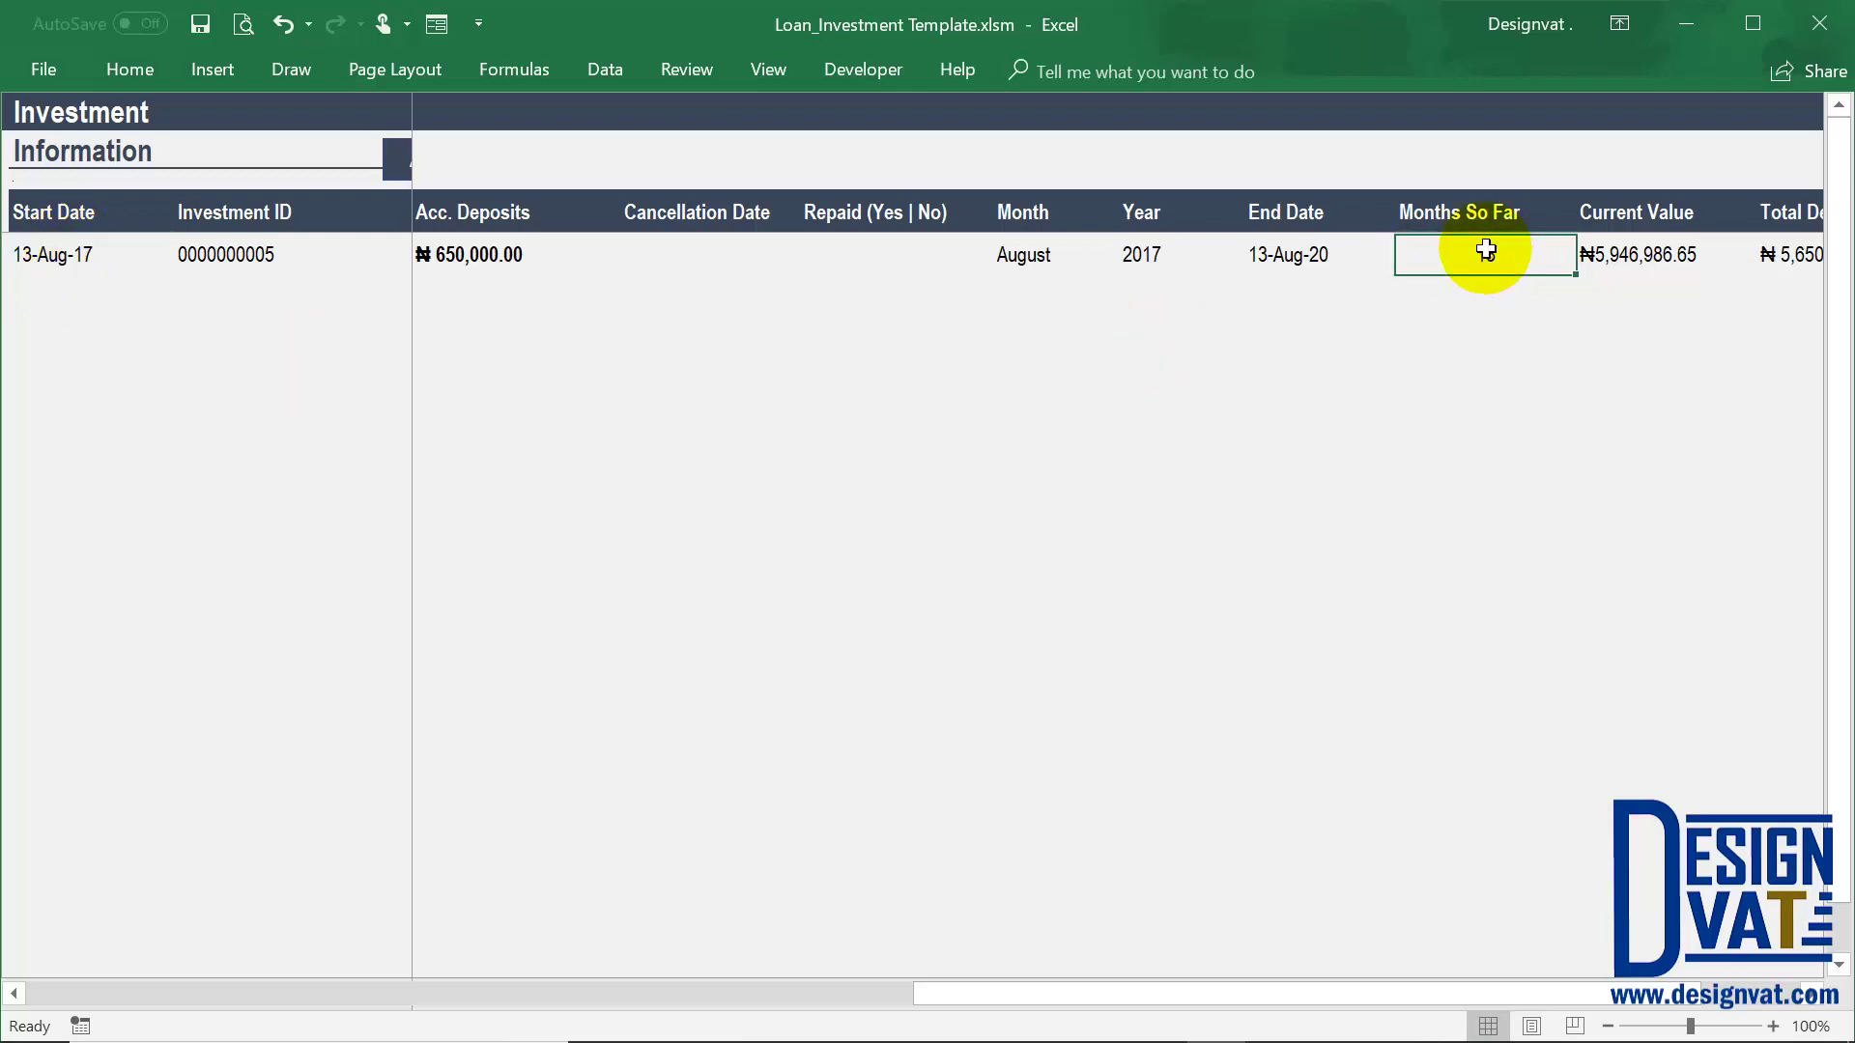
left_click(715, 254)
key("ctrl+z")
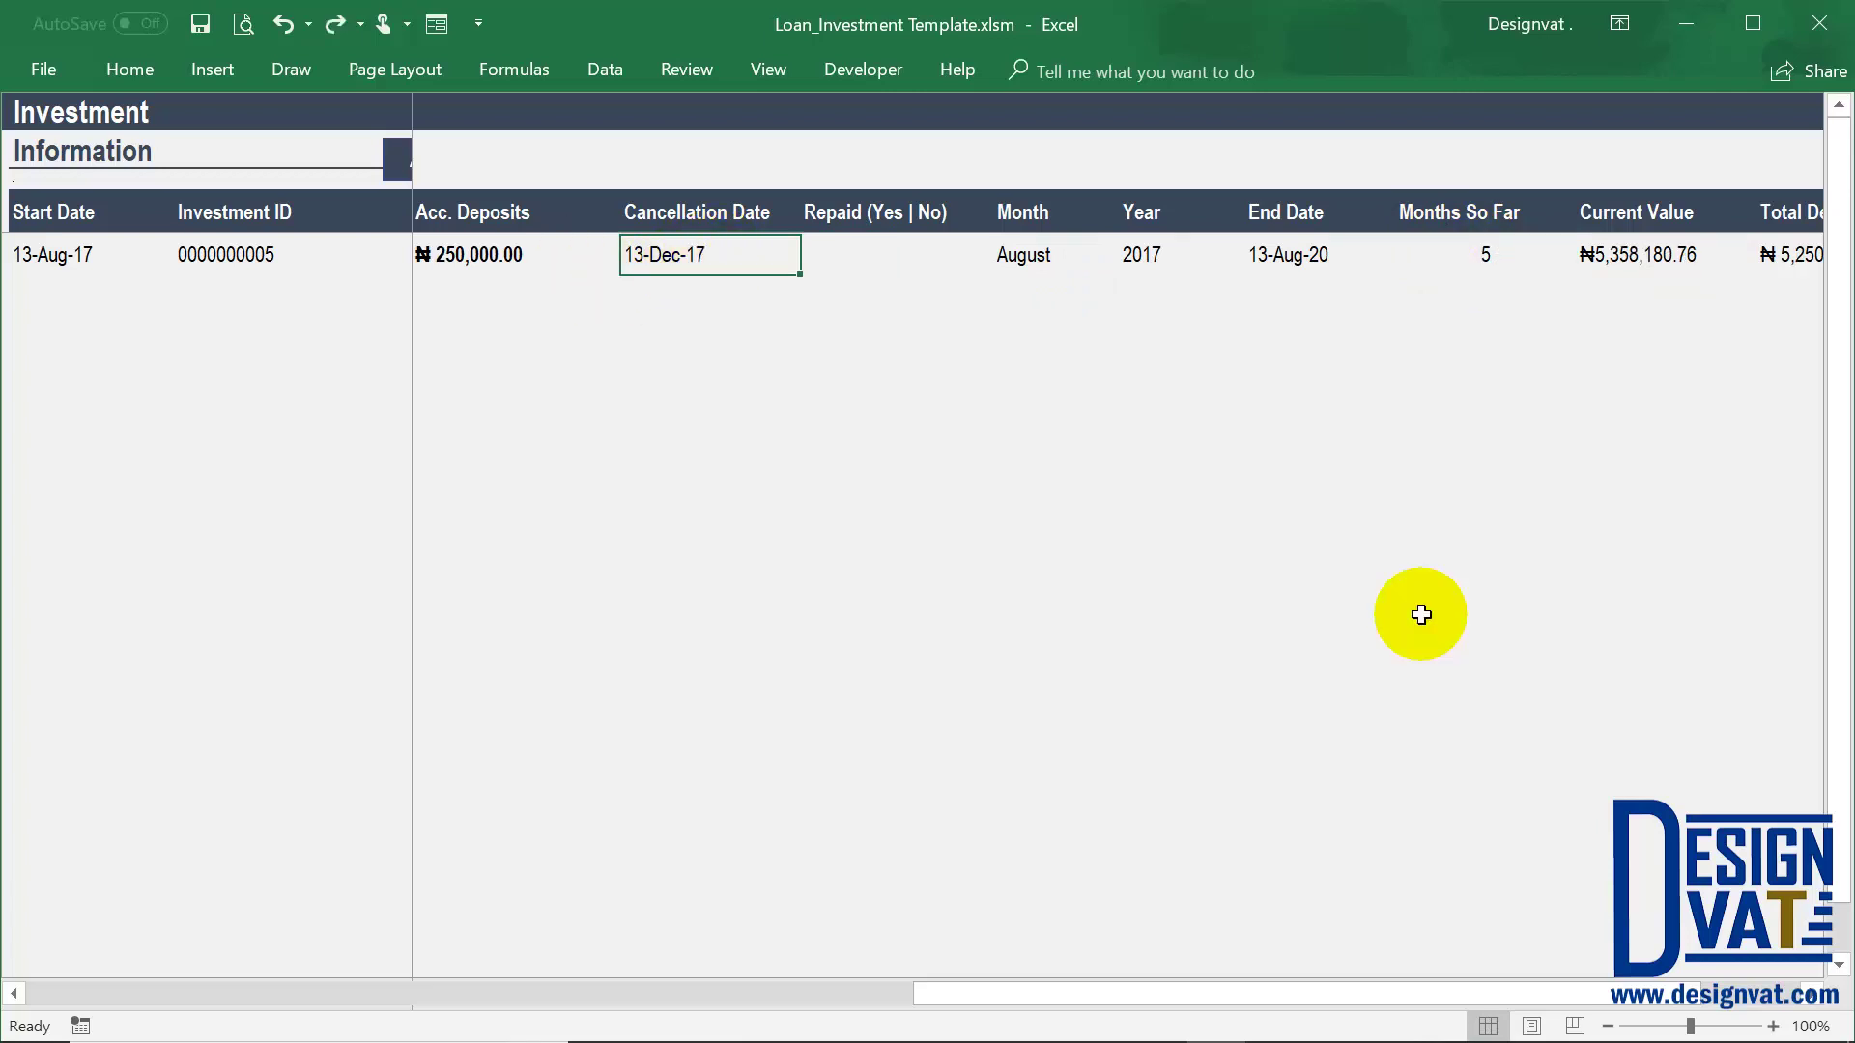
key("ctrl+z")
left_click(74, 255)
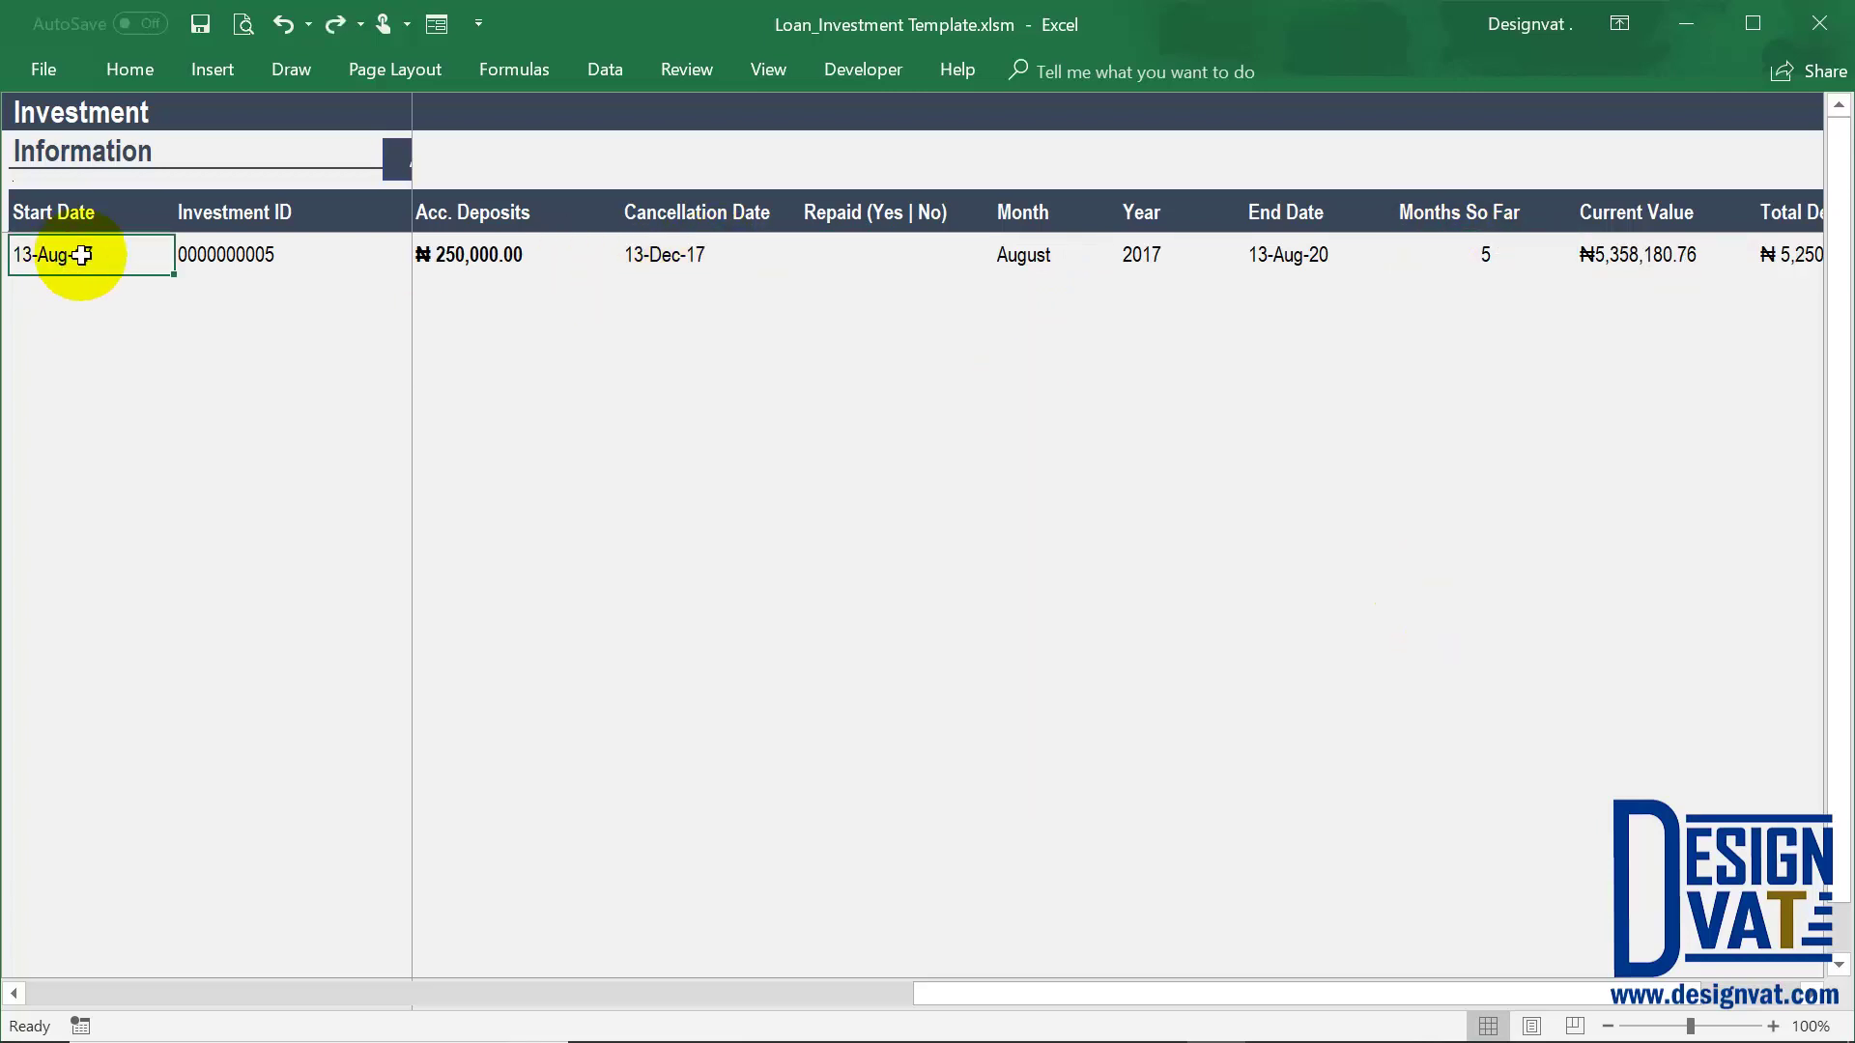
left_click(695, 254)
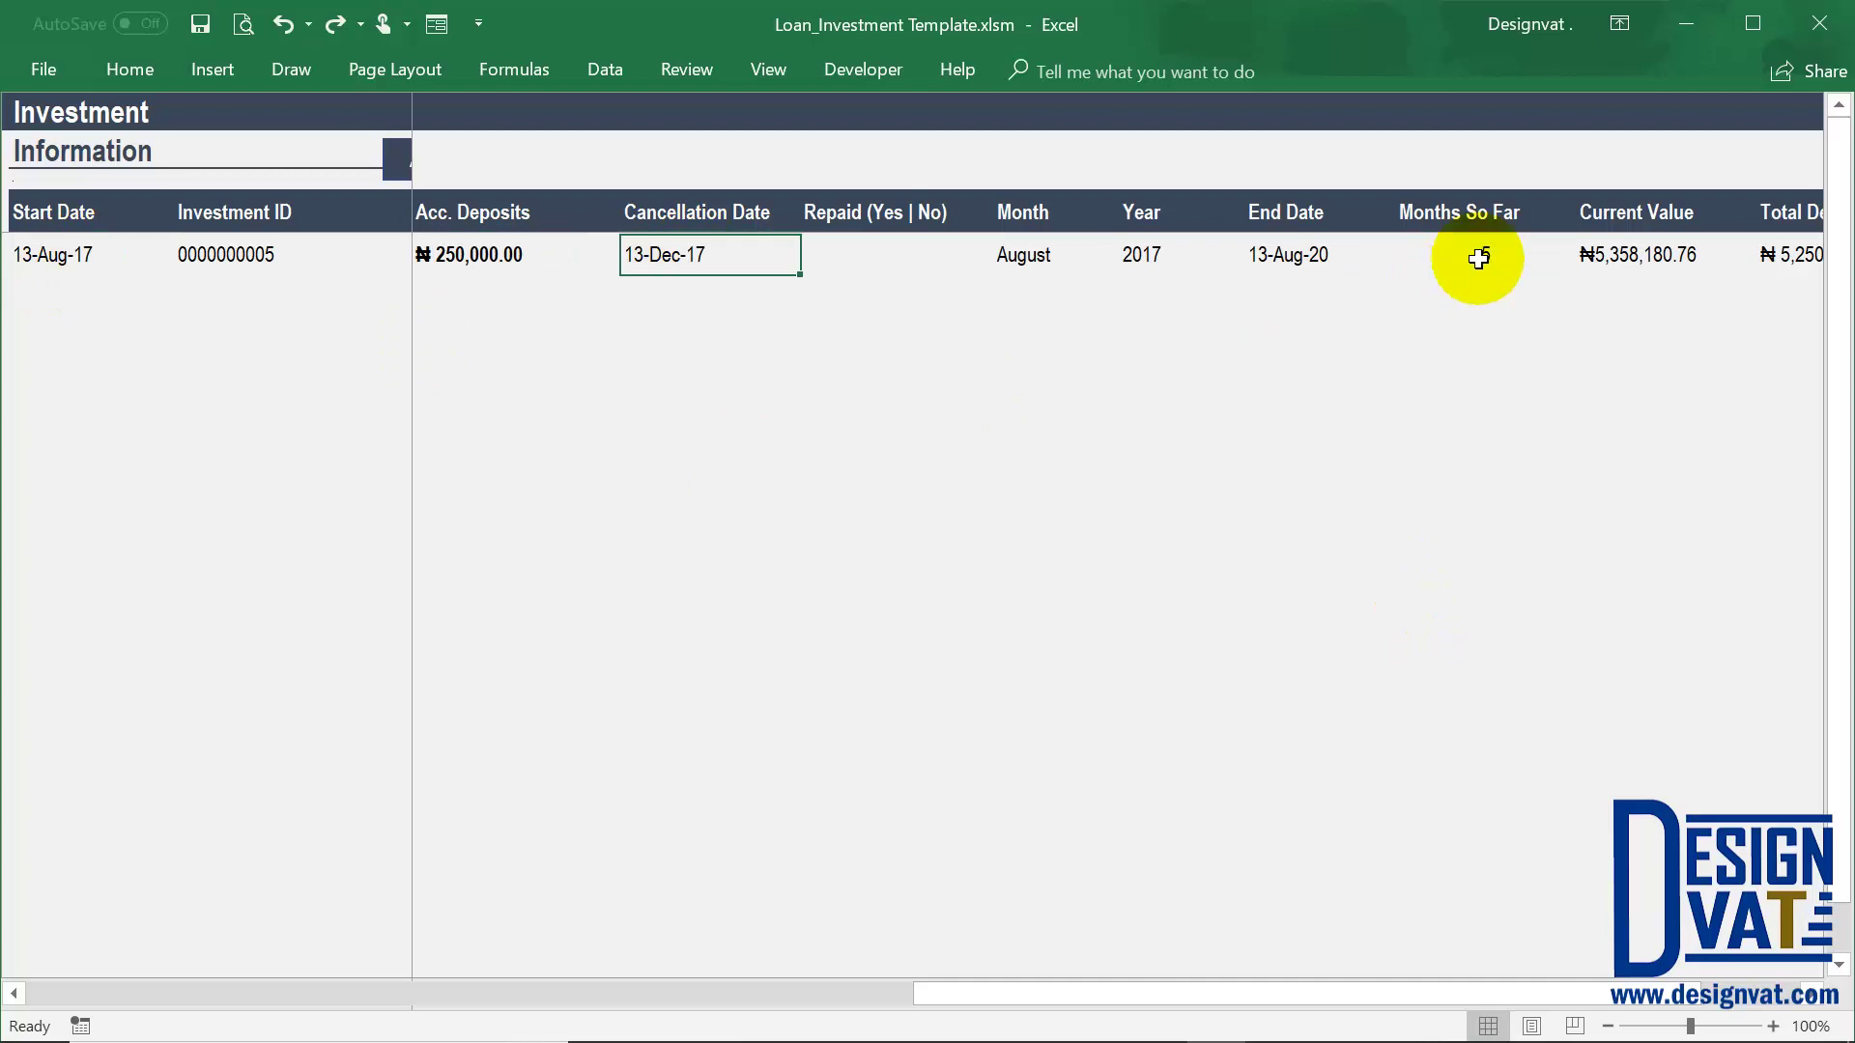
left_click(1478, 258)
scroll(1692, 1009, "right", 3)
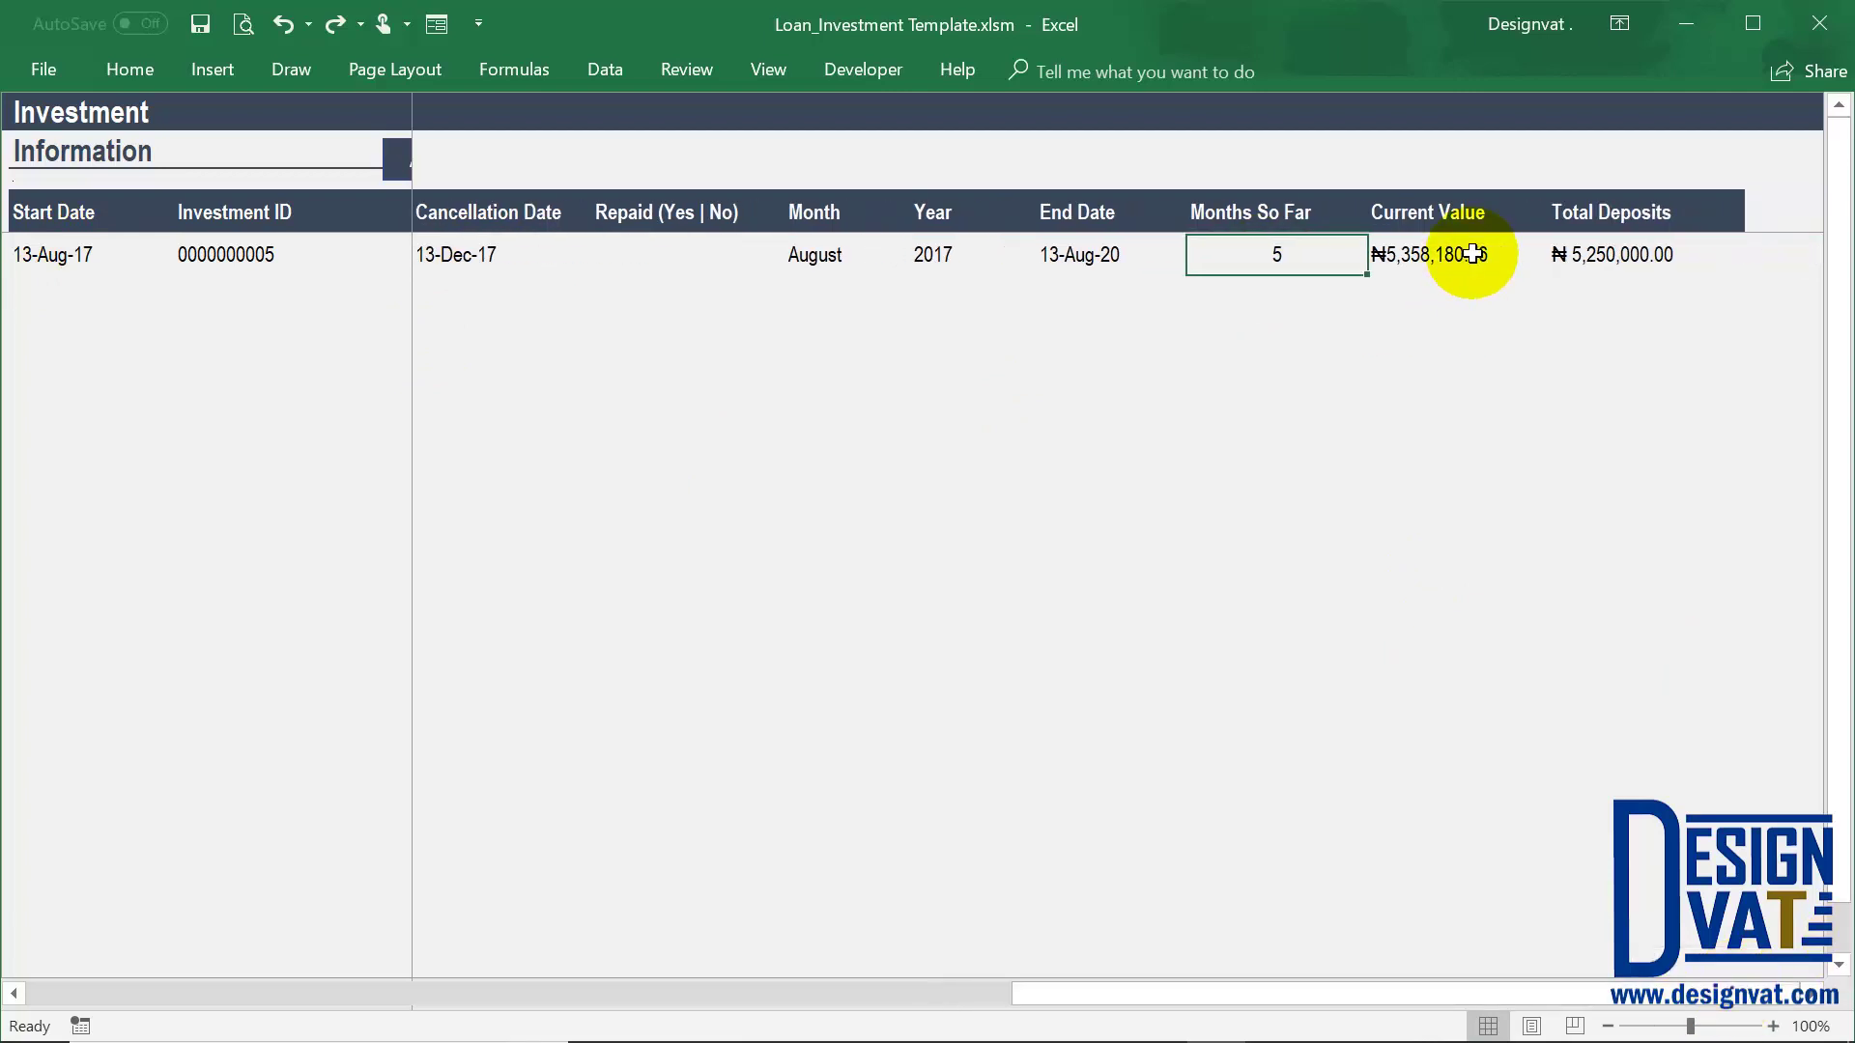
left_click(1449, 255)
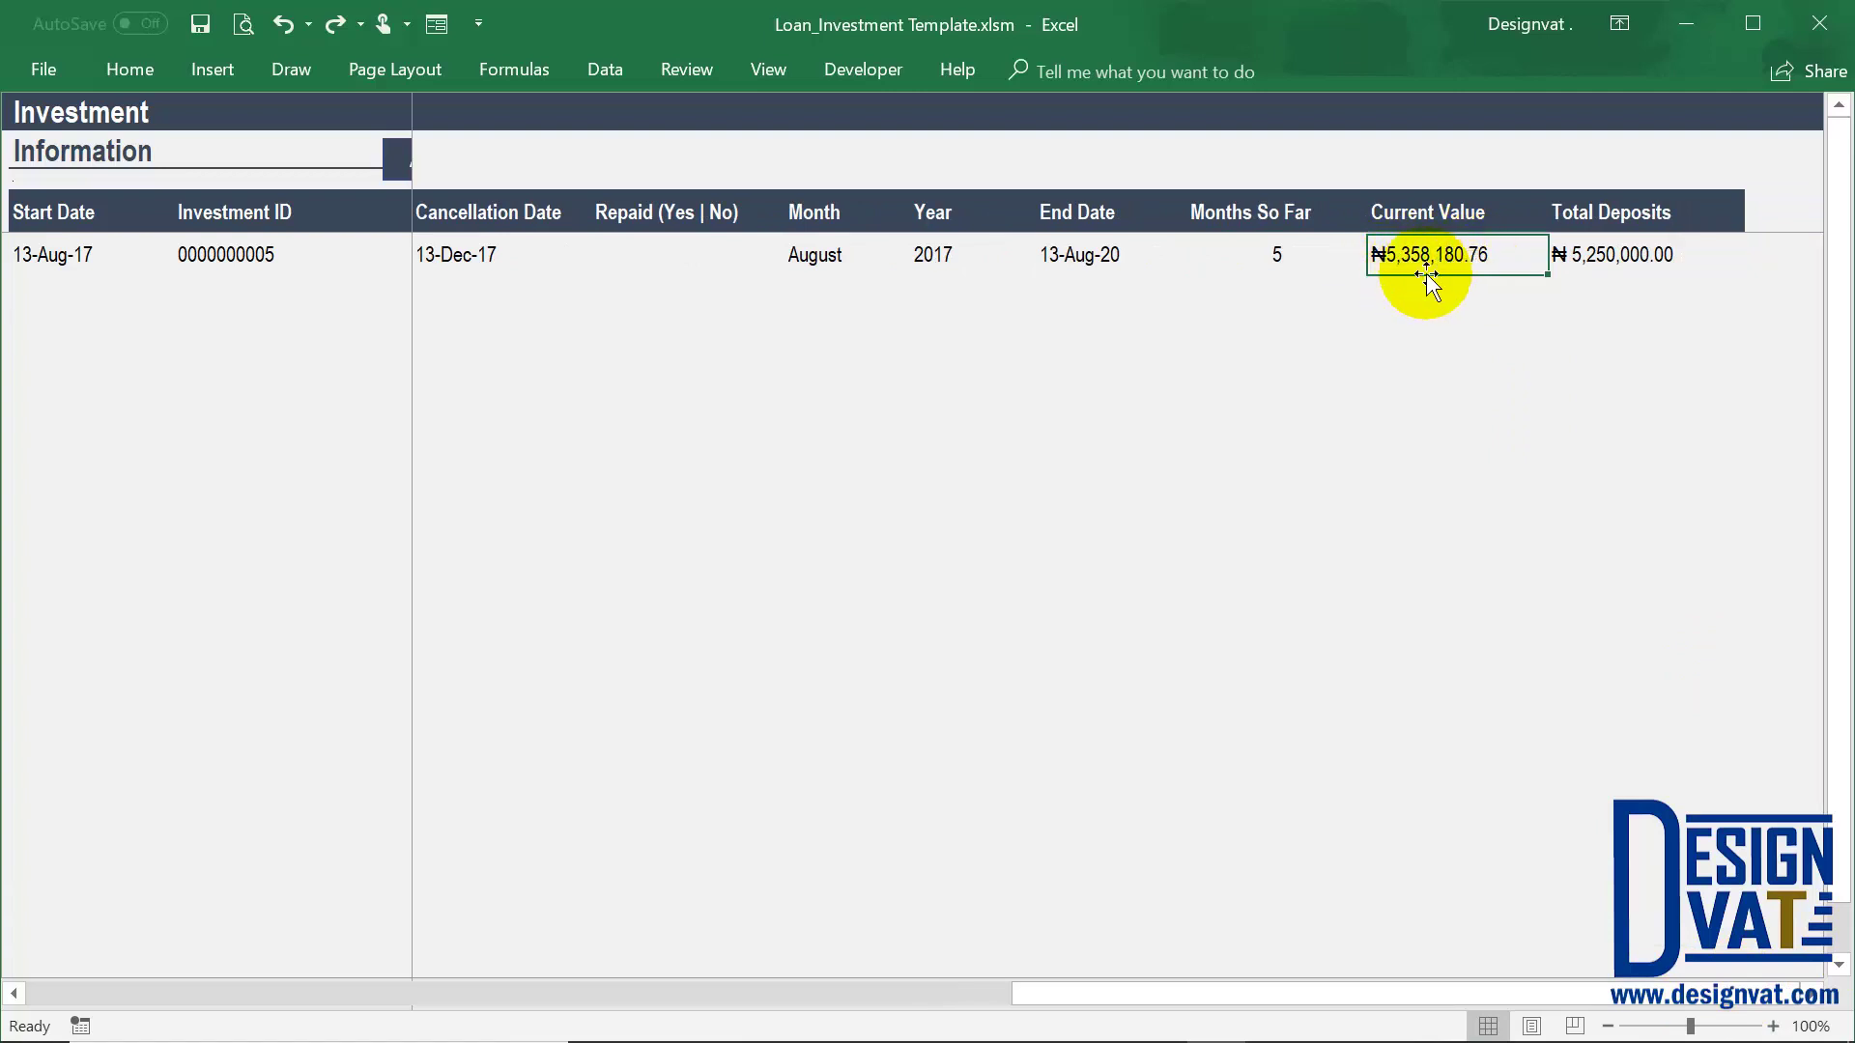
Change the calculator's period from 13 to 5 months and recalculate
left_click(854, 1012)
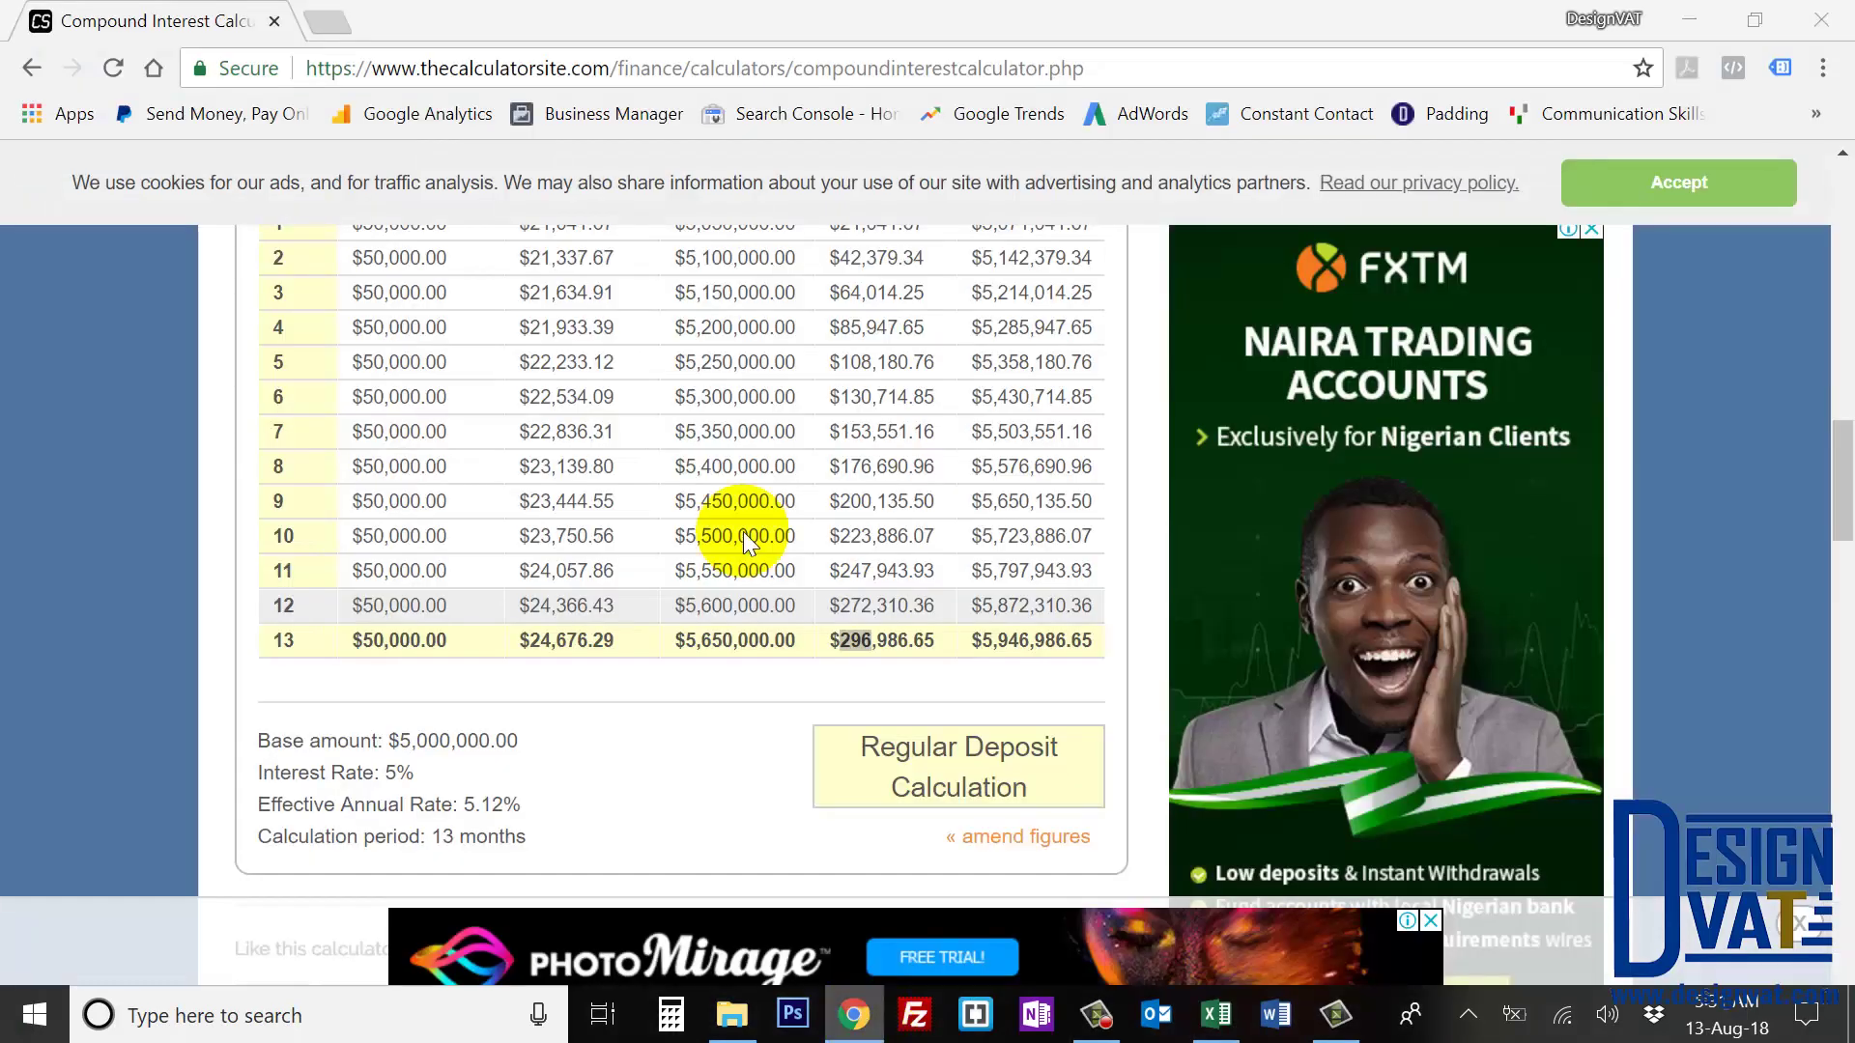
scroll(734, 577, "up", 12)
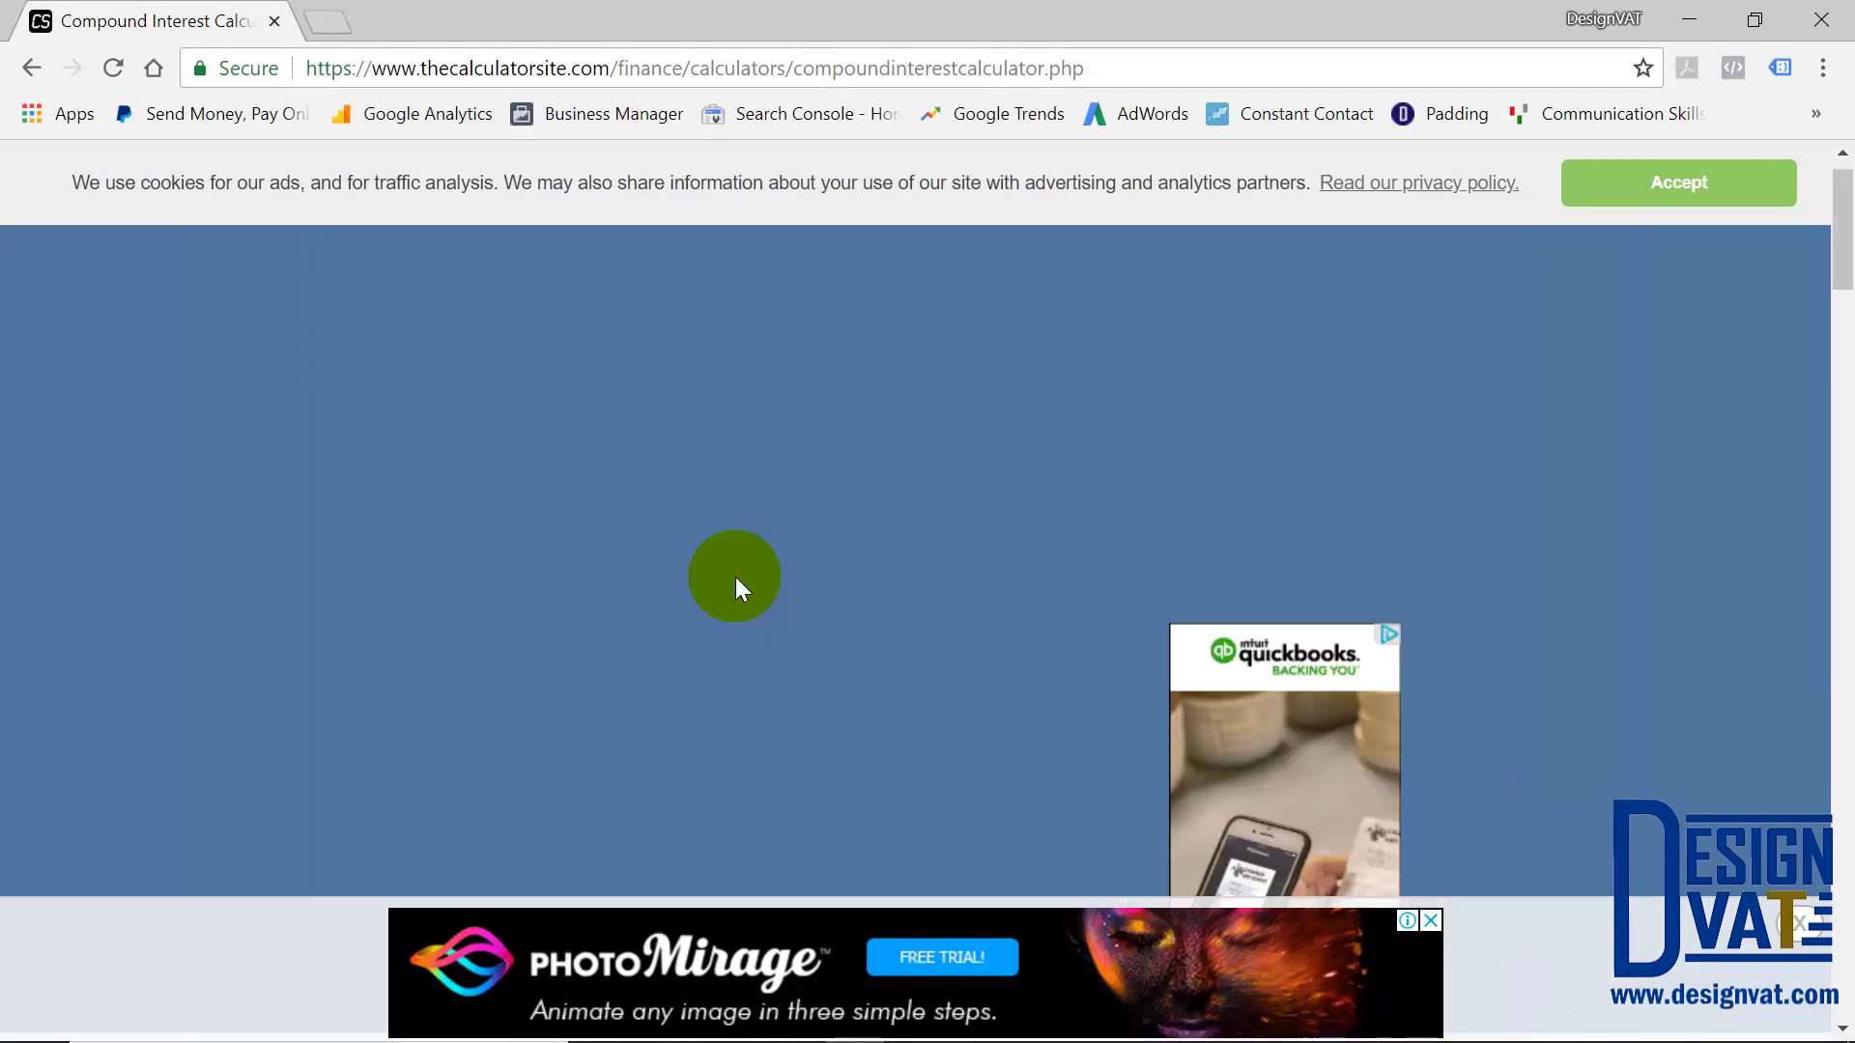
scroll(734, 576, "down", 4)
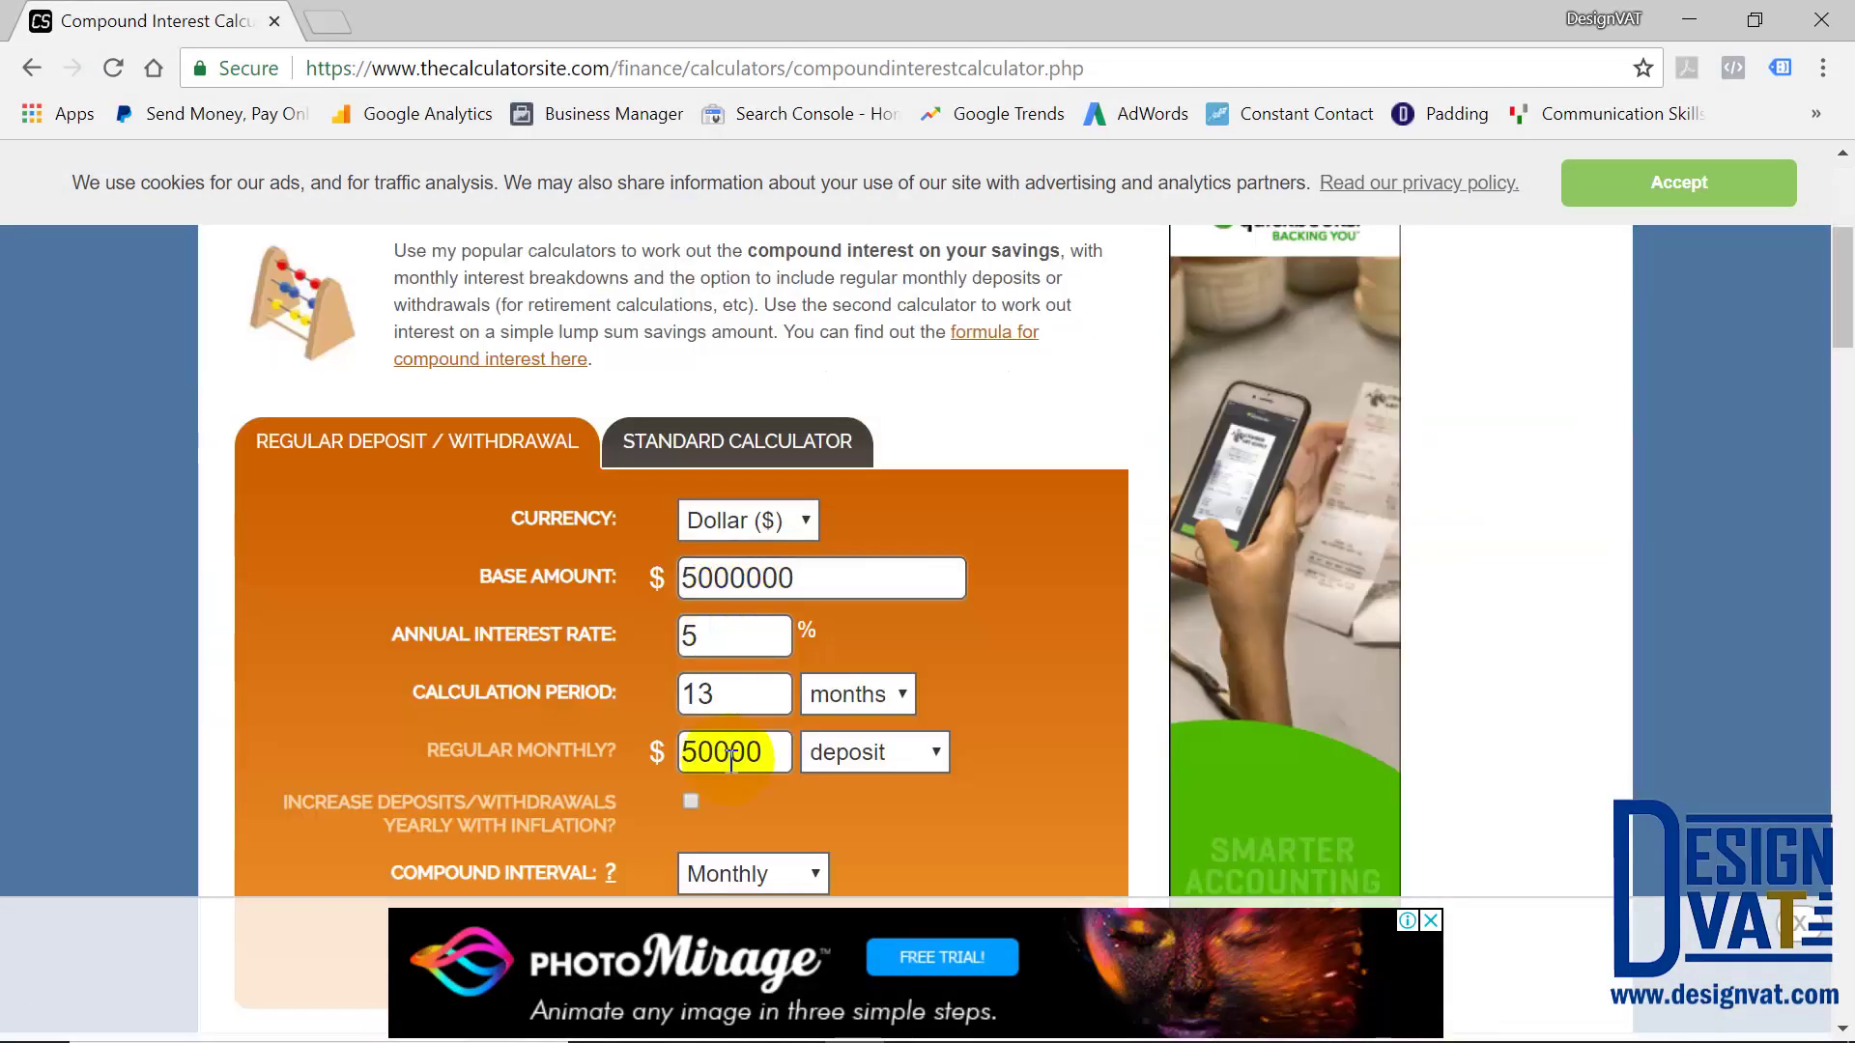
double_click(684, 693)
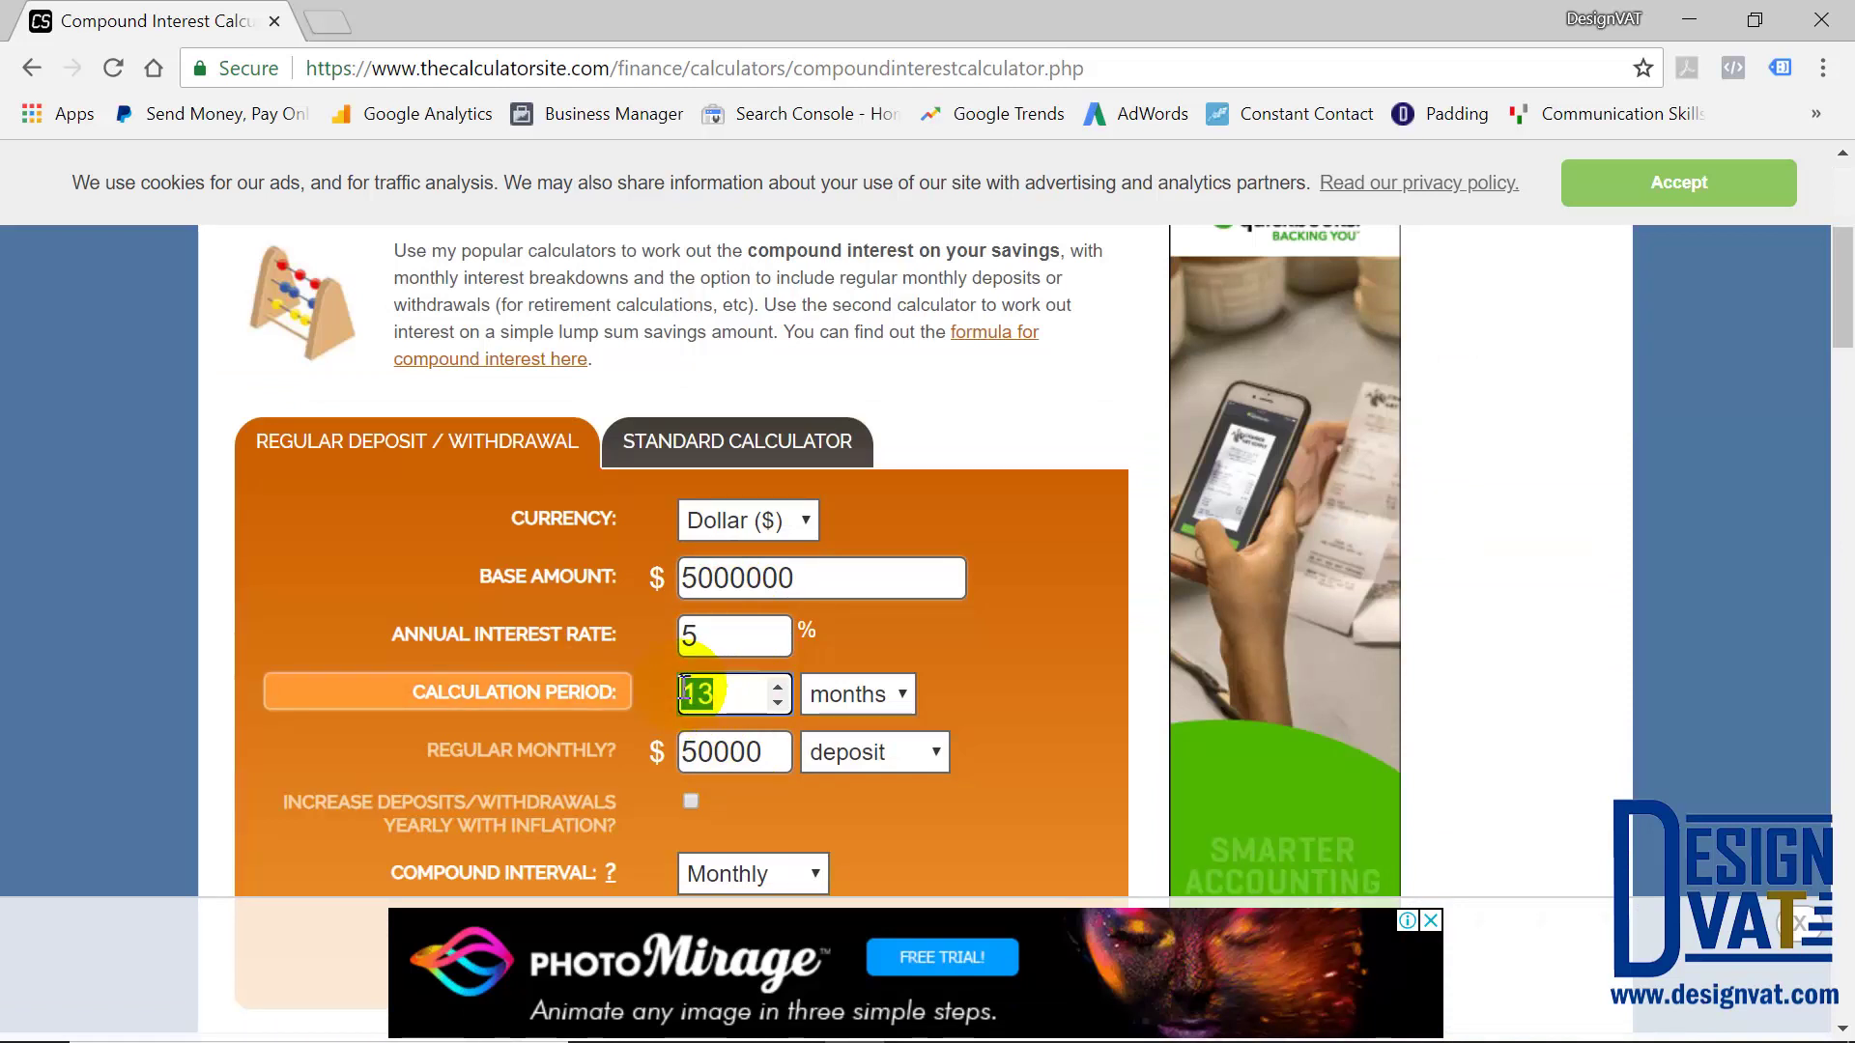
type("5")
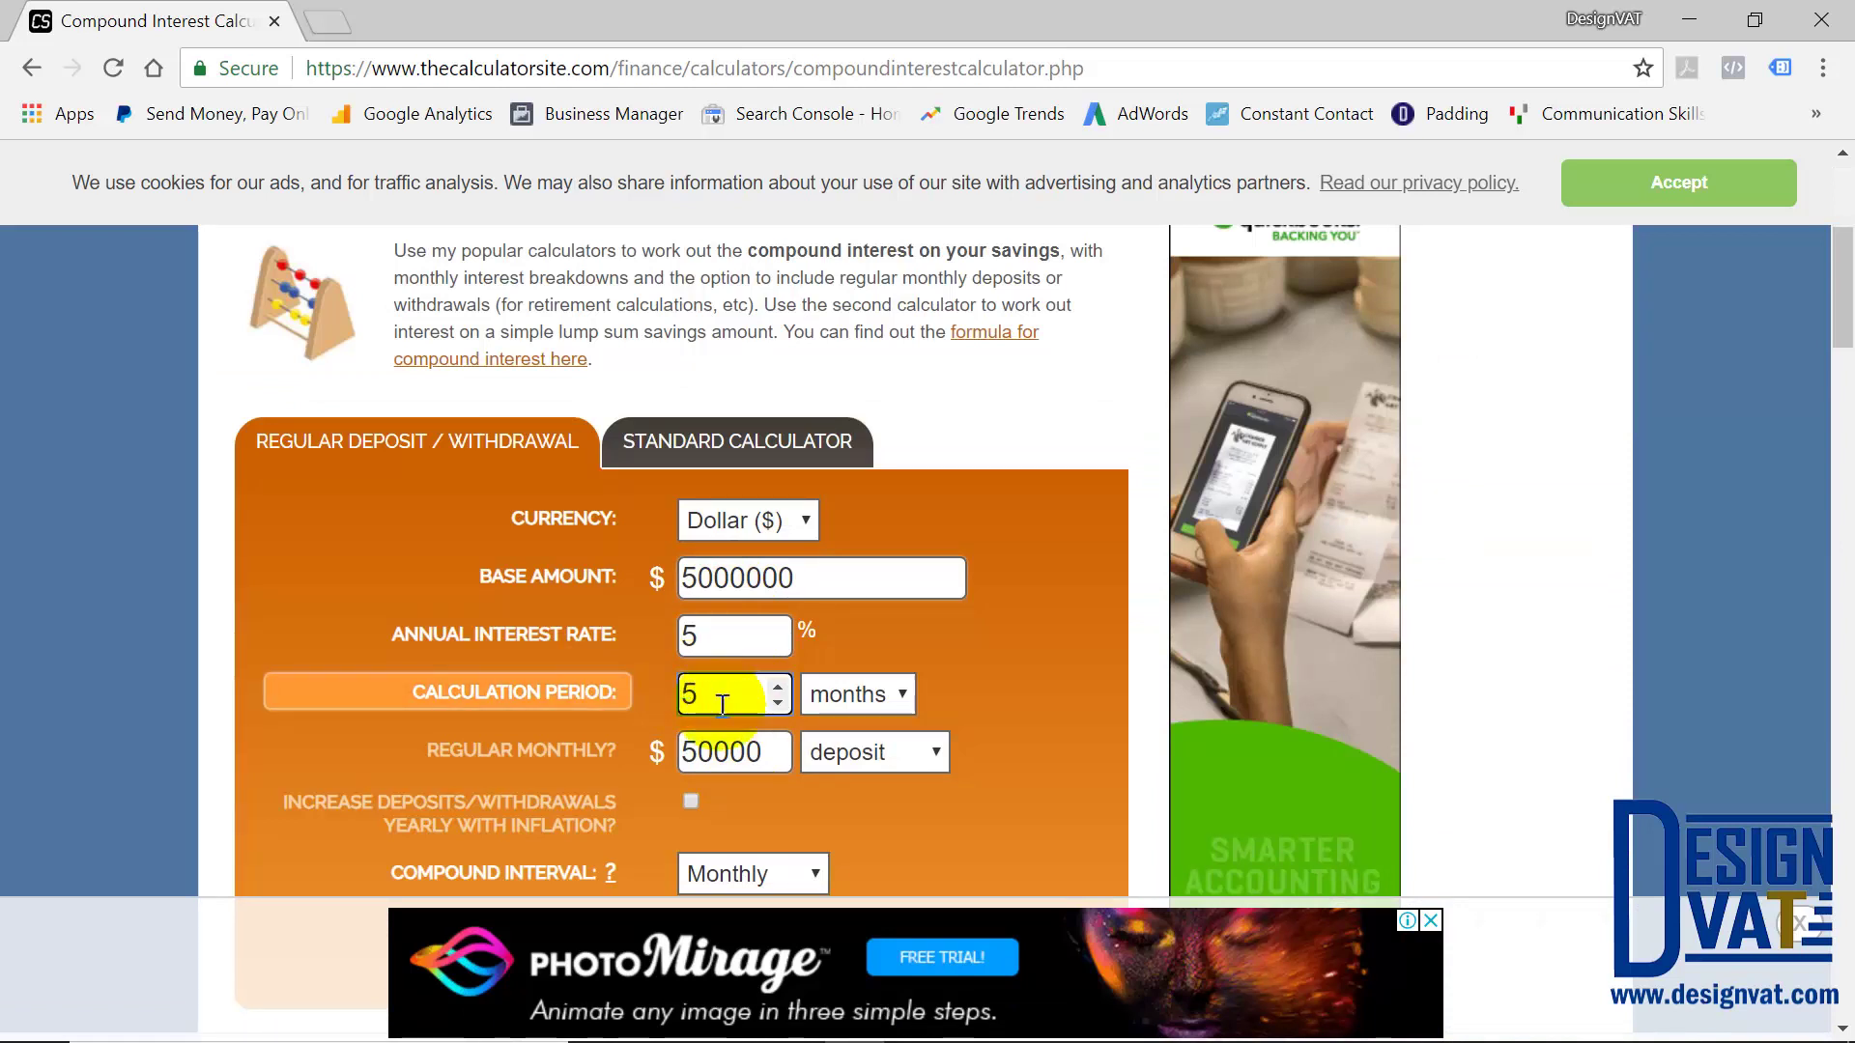
scroll(812, 684, "down", 3)
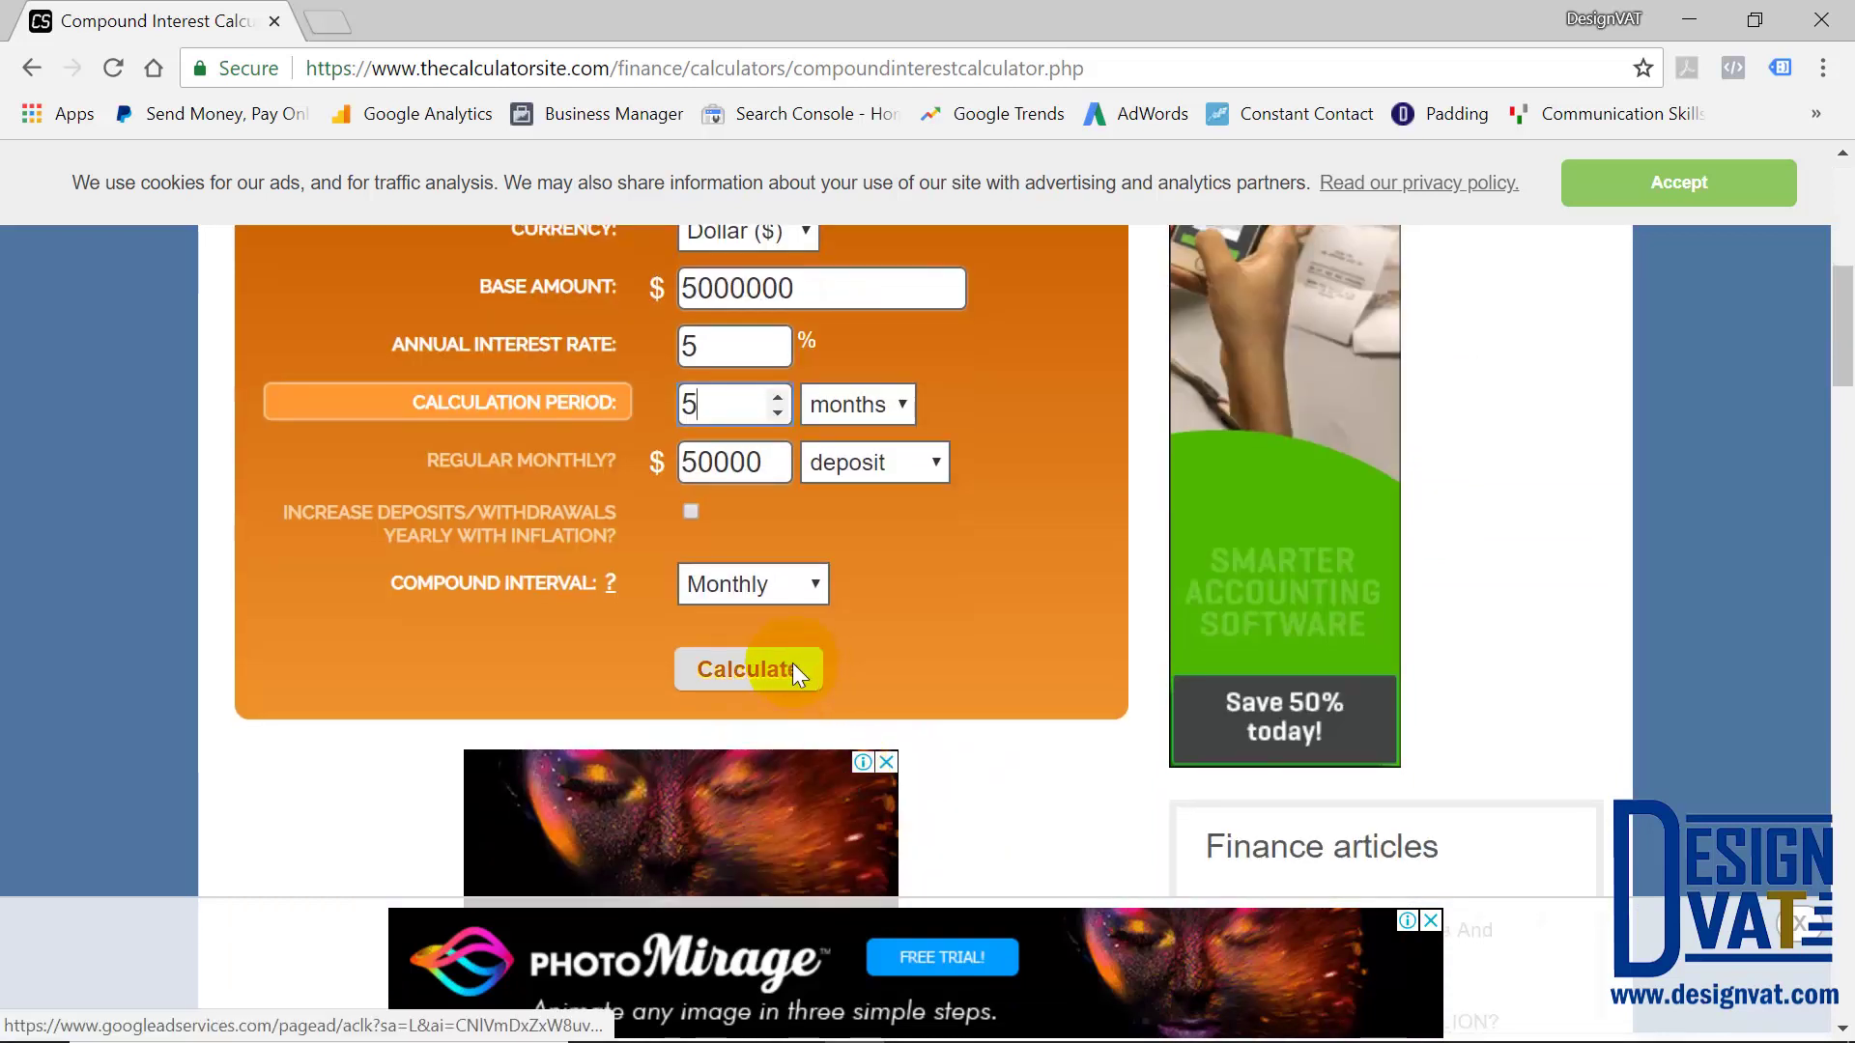
left_click(756, 675)
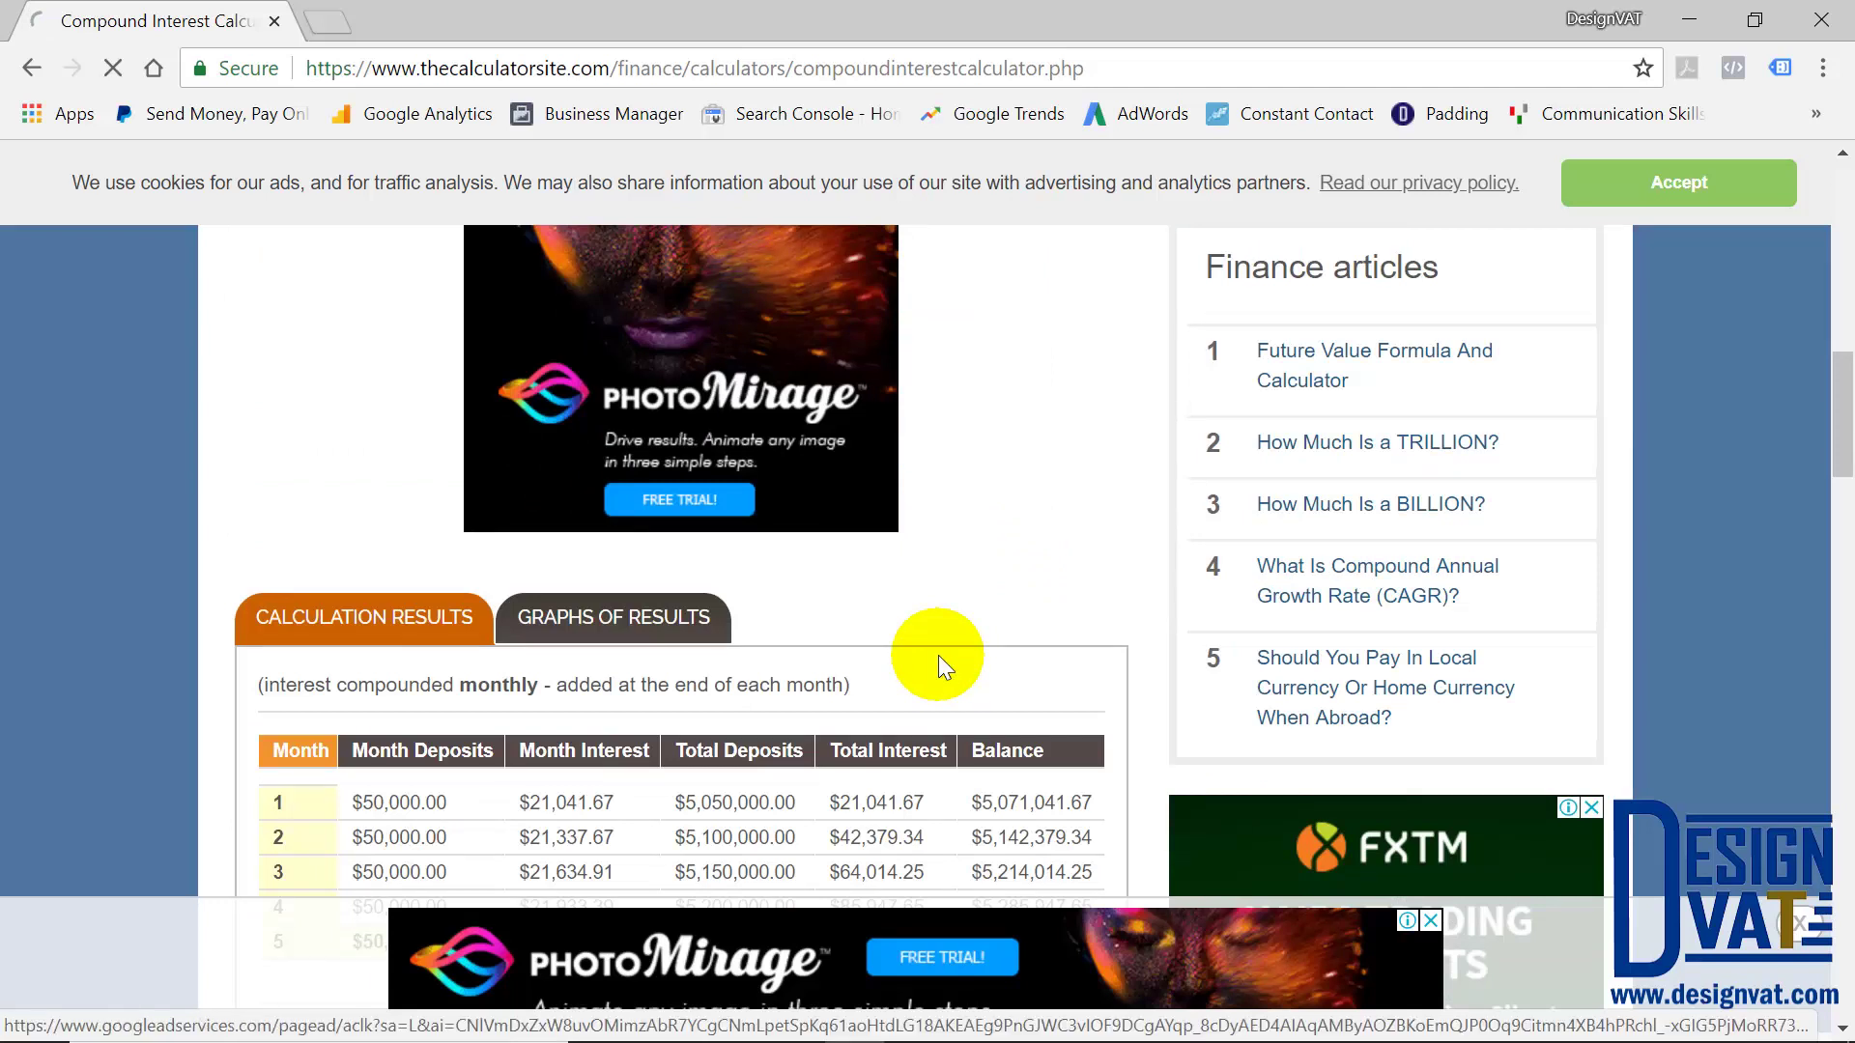
Check the 5-month balance of $5,358,180.76 and compare it with Excel's Current Value
scroll(944, 666, "down", 5)
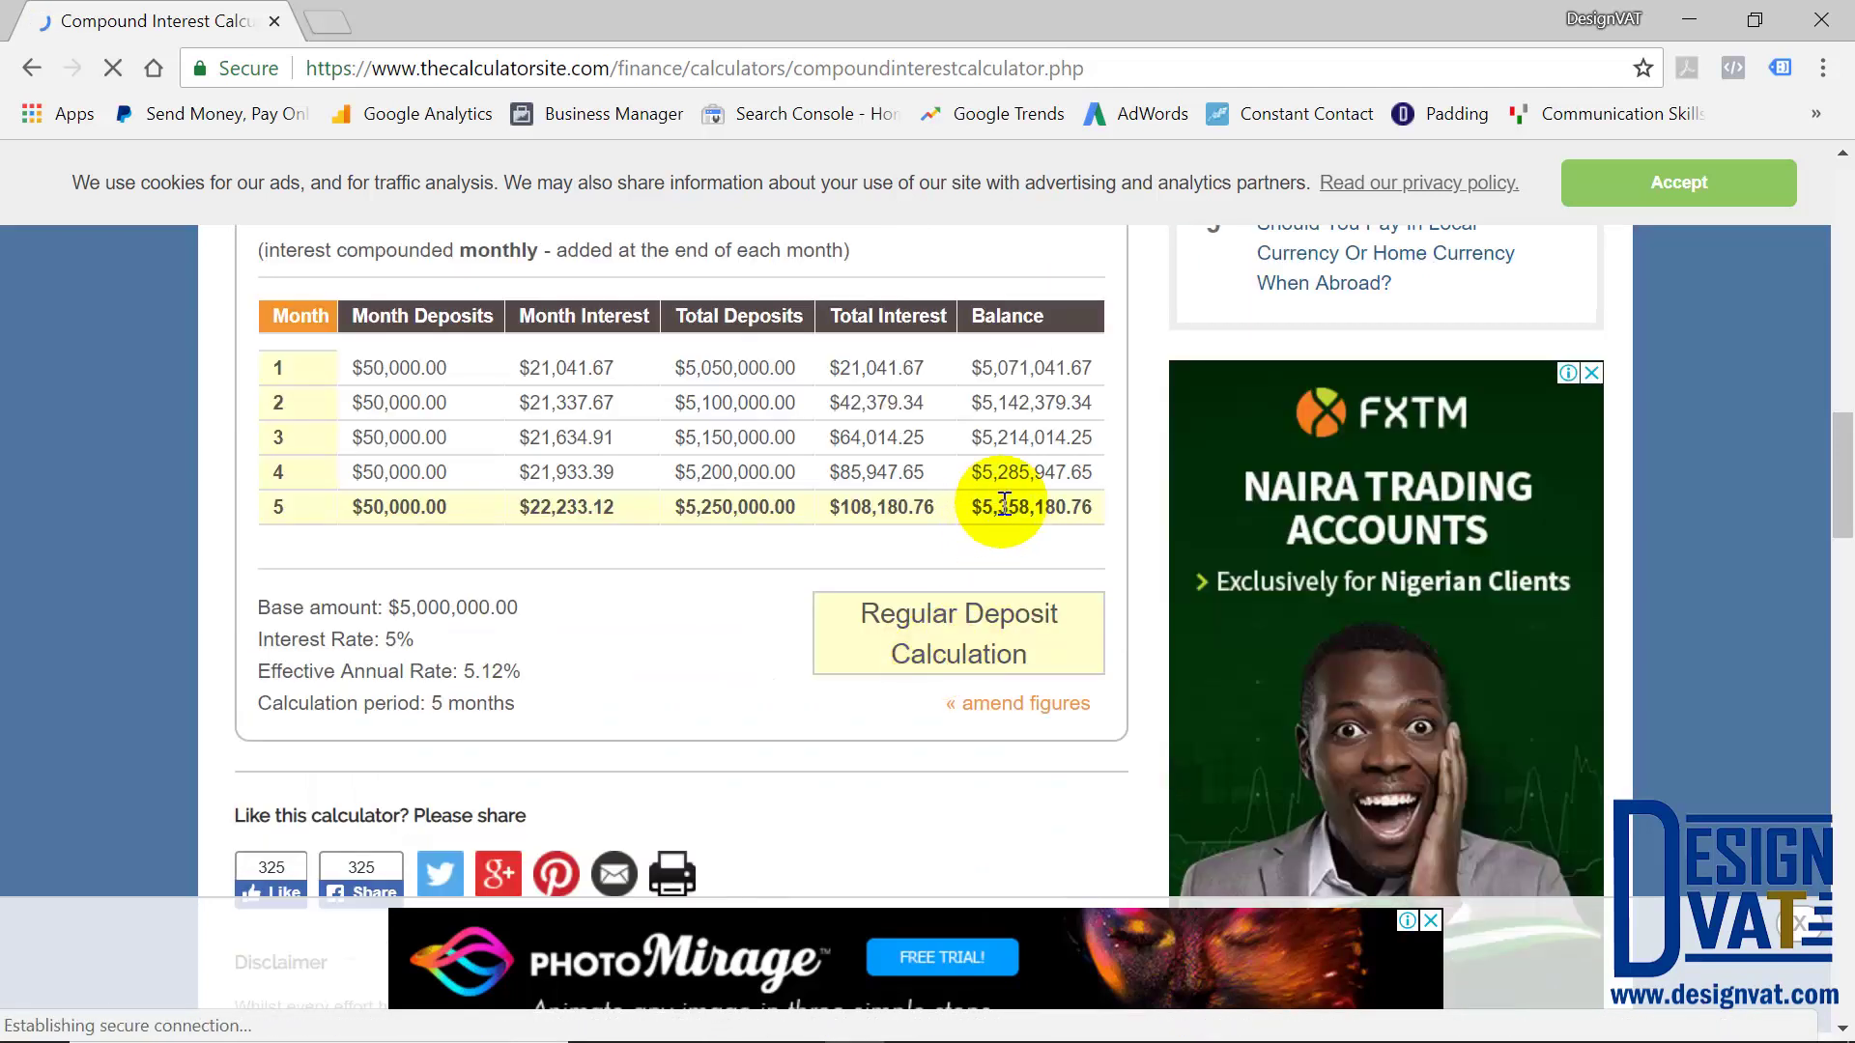
mouse_move(770, 1031)
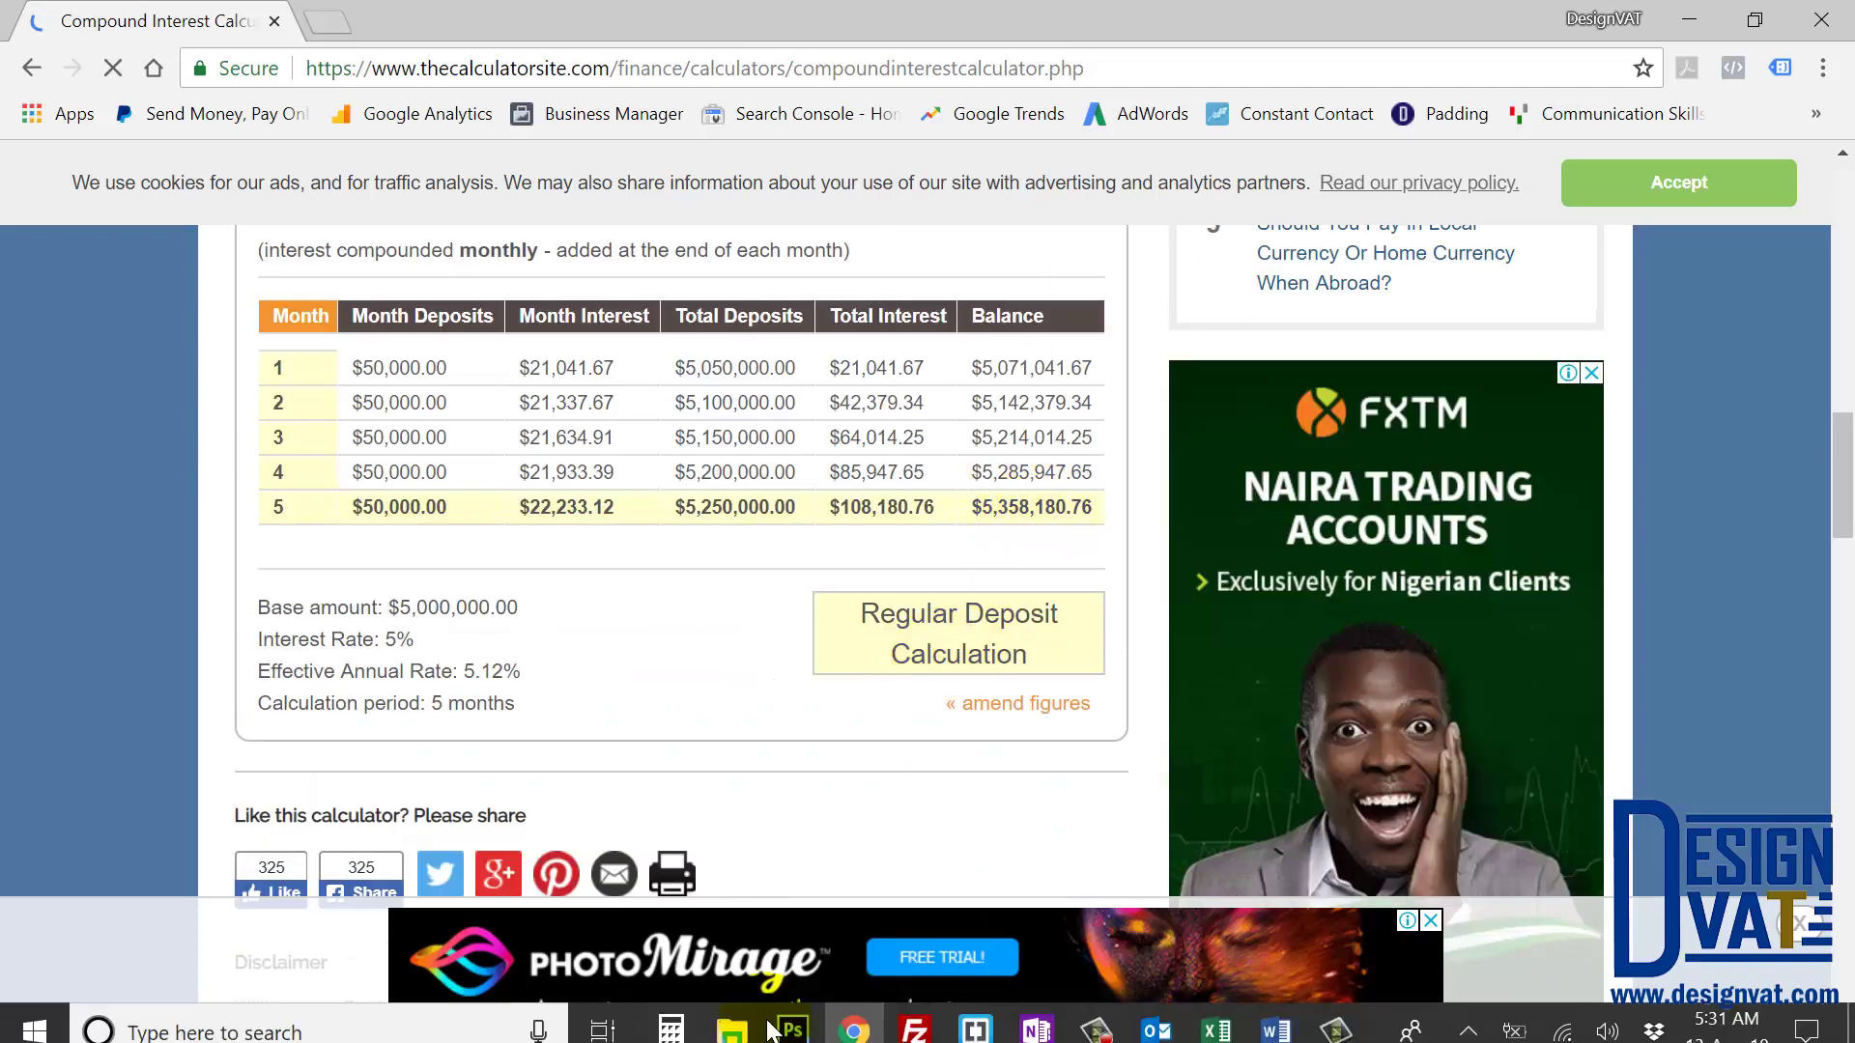
left_click(1216, 1031)
left_click(1404, 244)
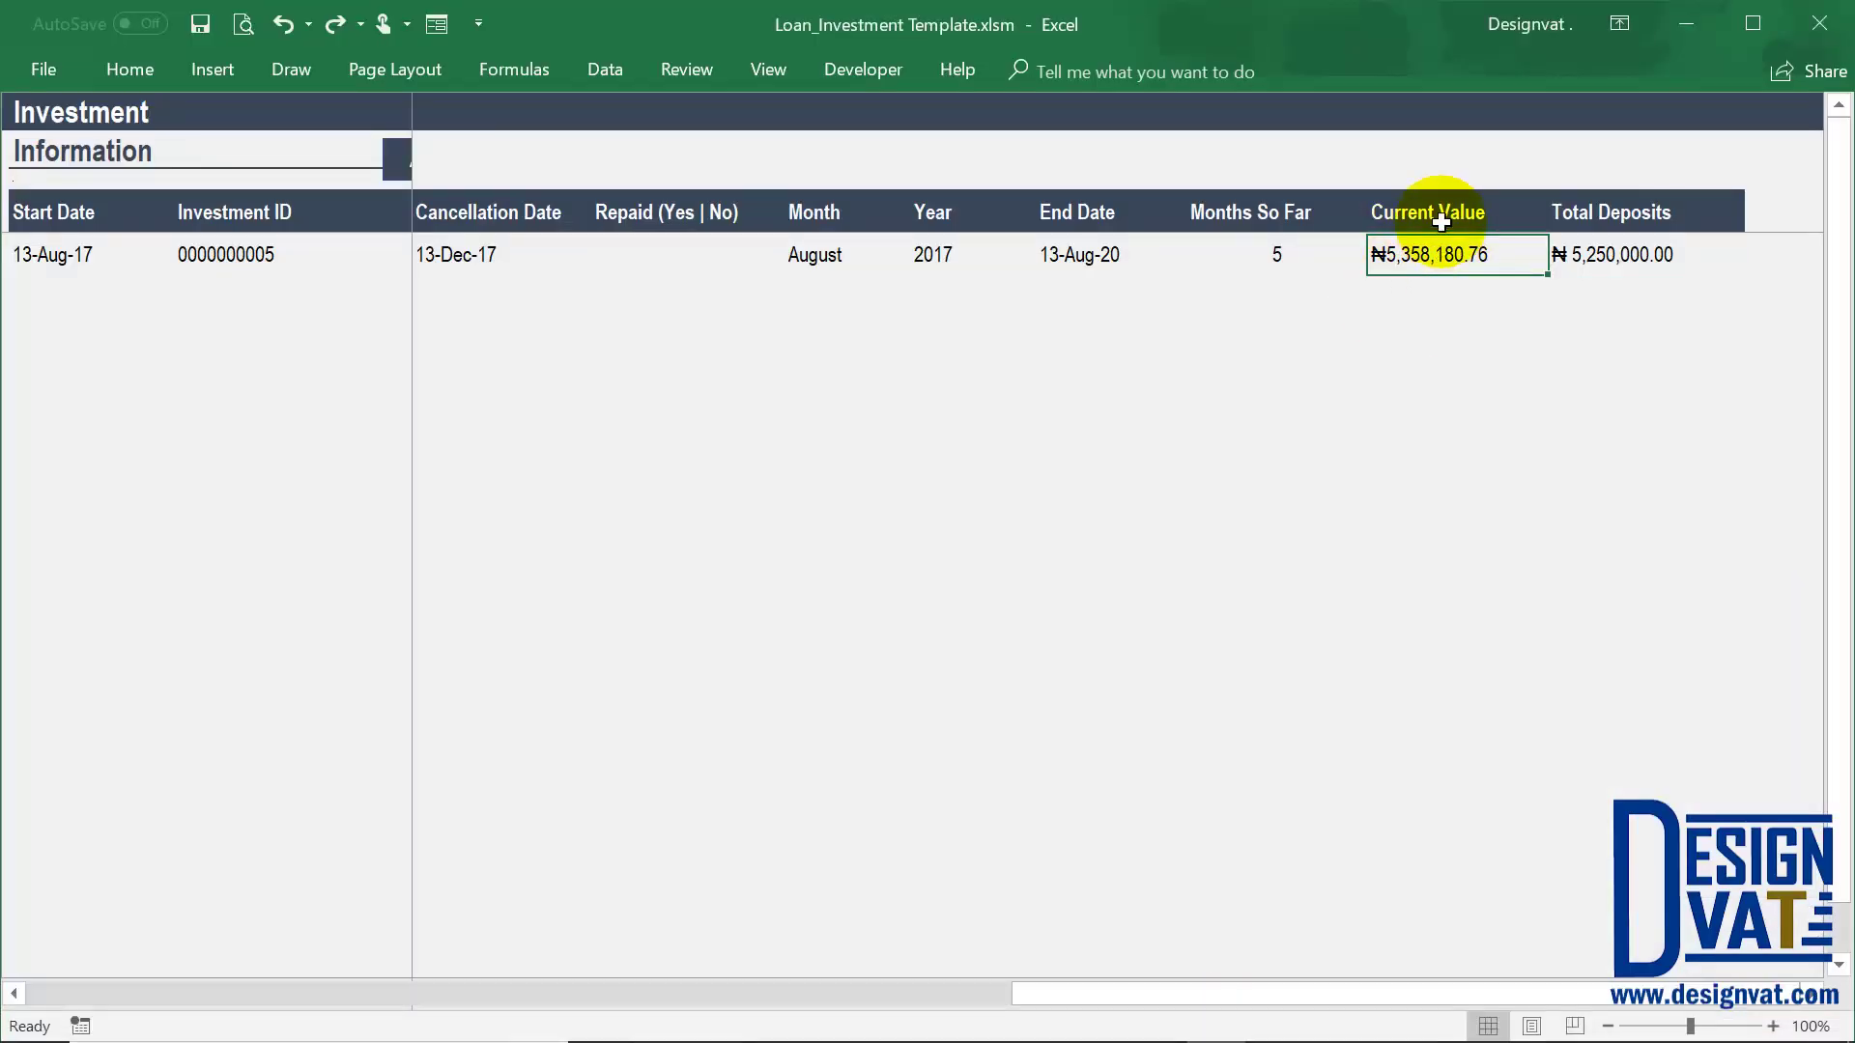
left_click_drag(1442, 223, 1642, 295)
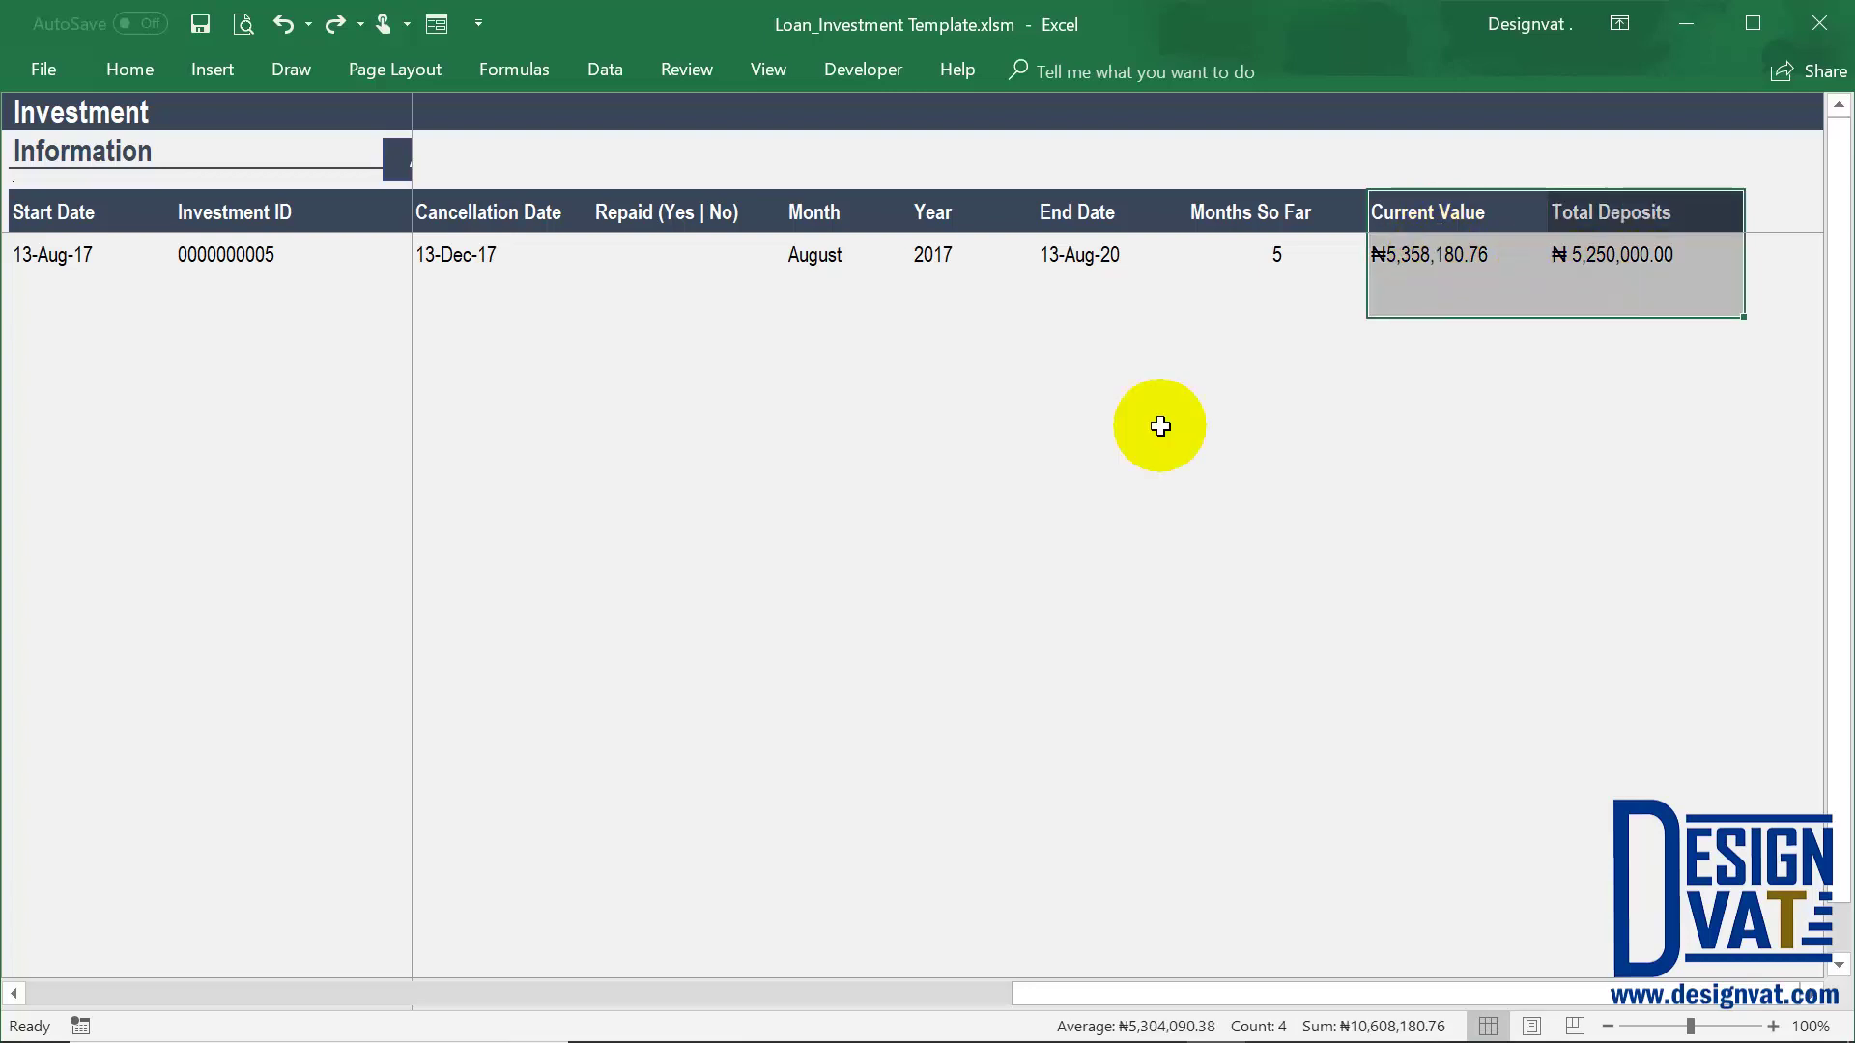
left_click(1452, 255)
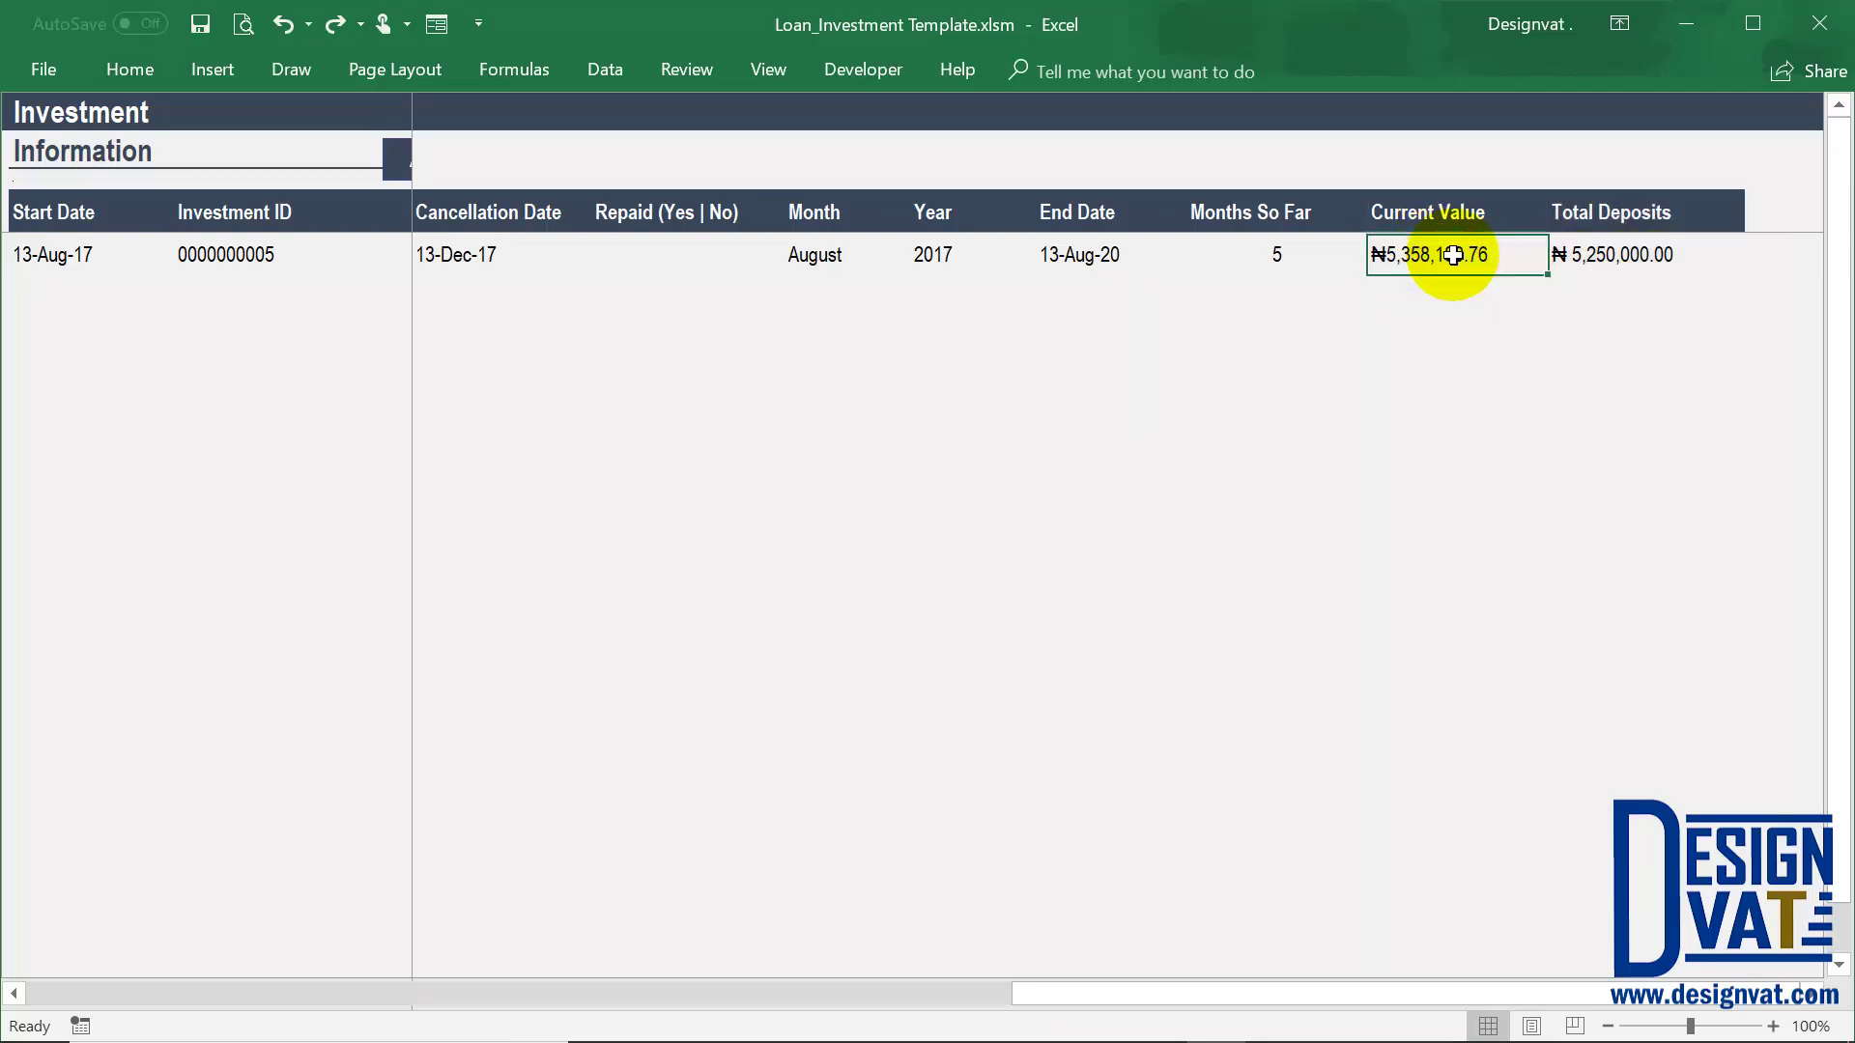
left_click_drag(1453, 255, 1457, 209)
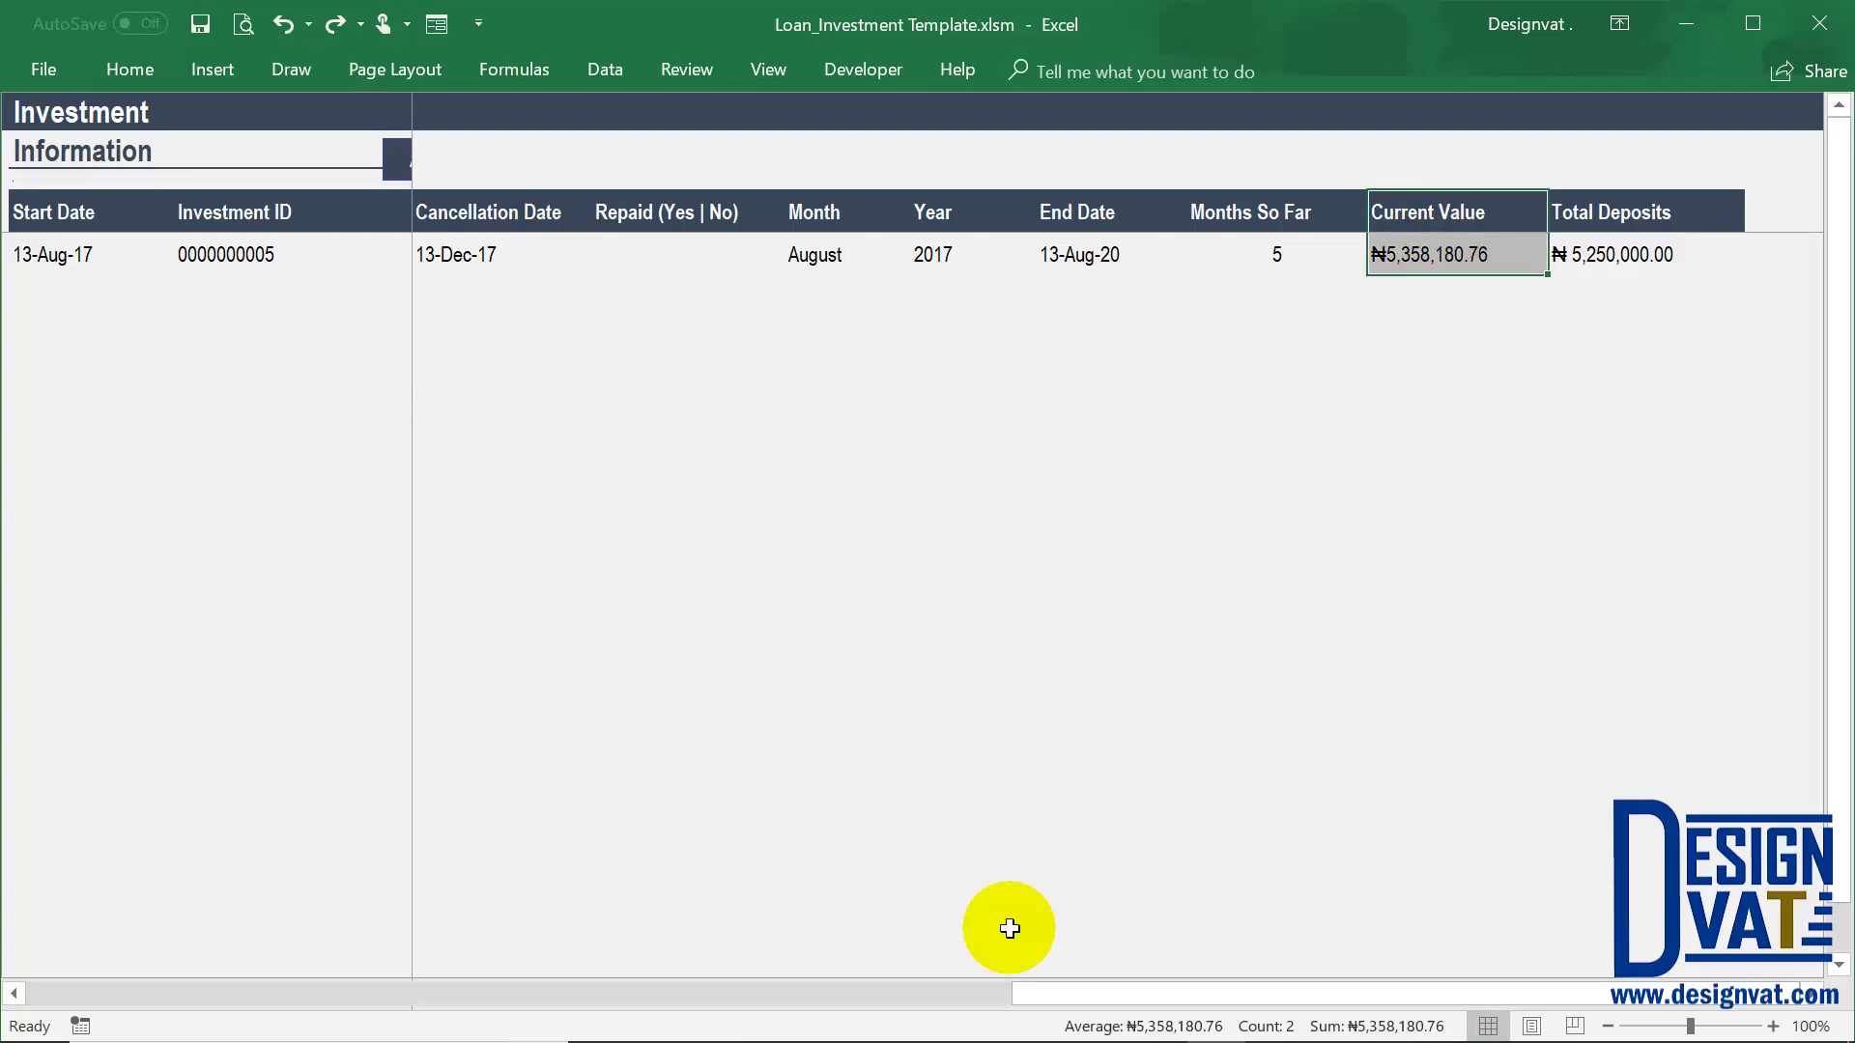
left_click_drag(977, 1005, 927, 976)
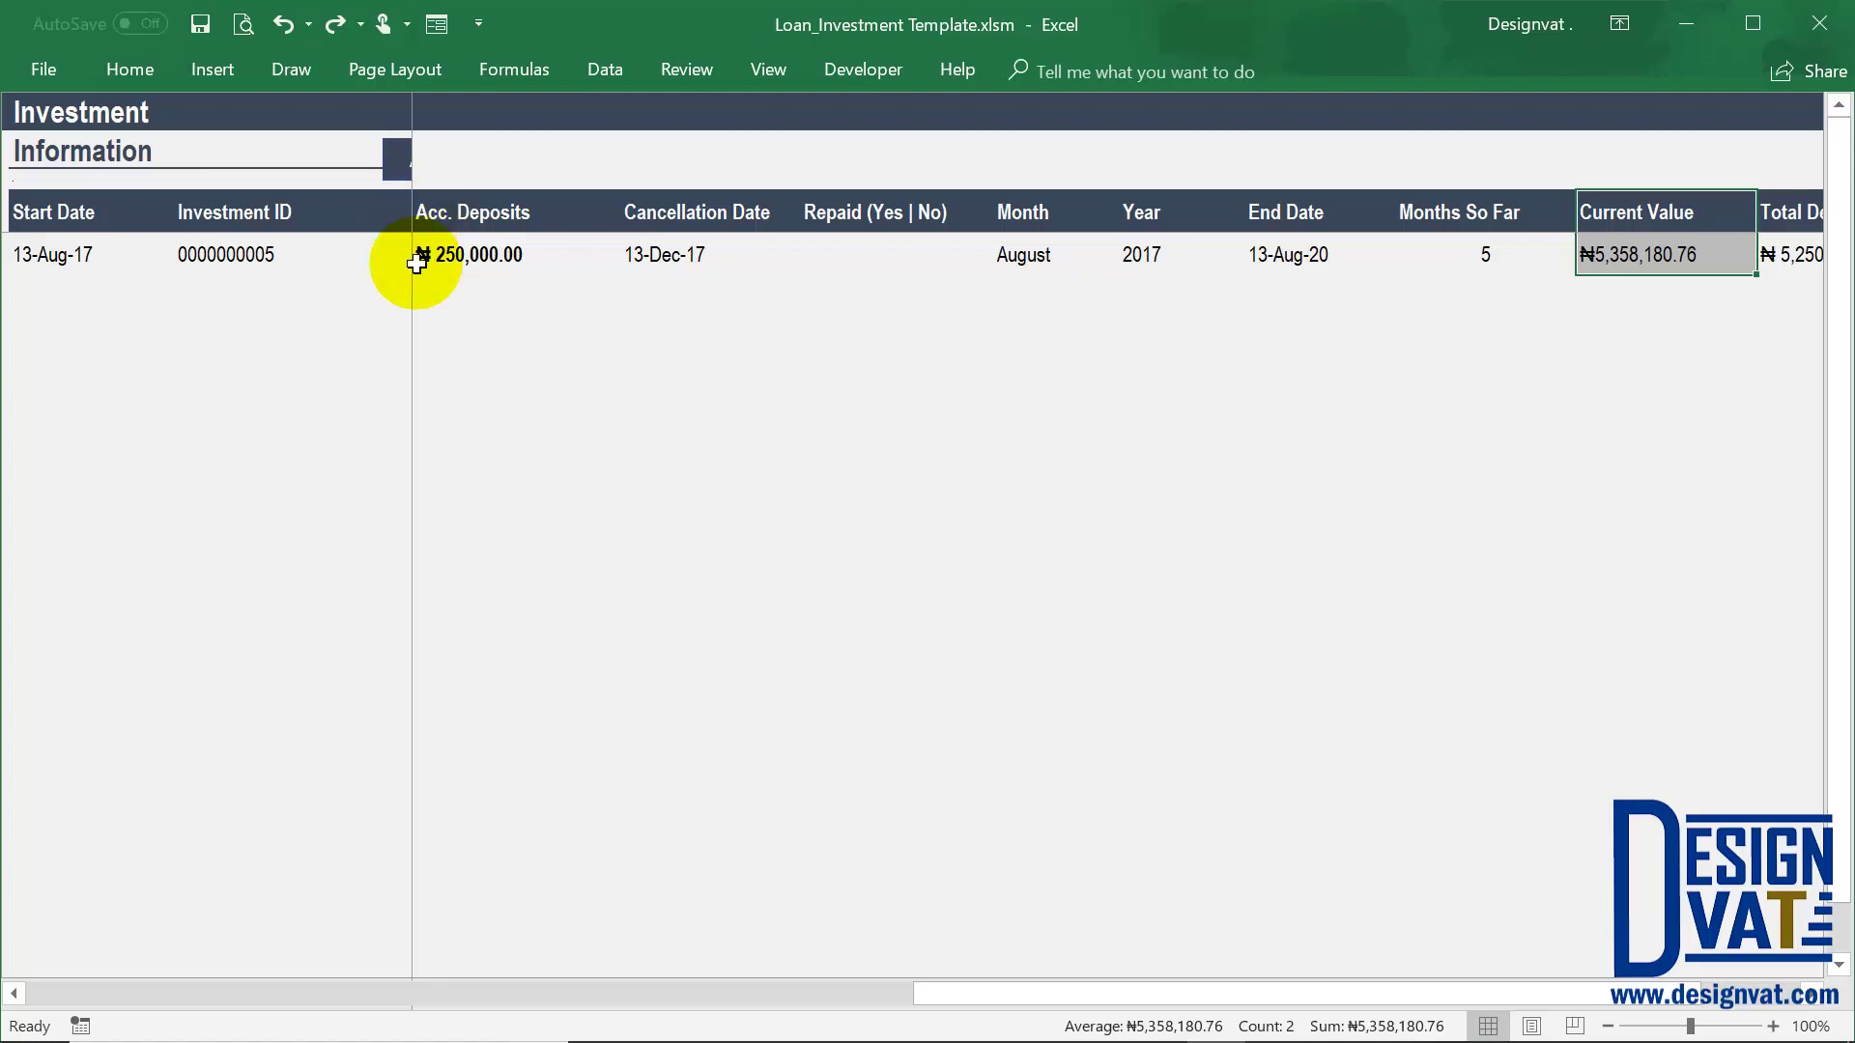
left_click(895, 256)
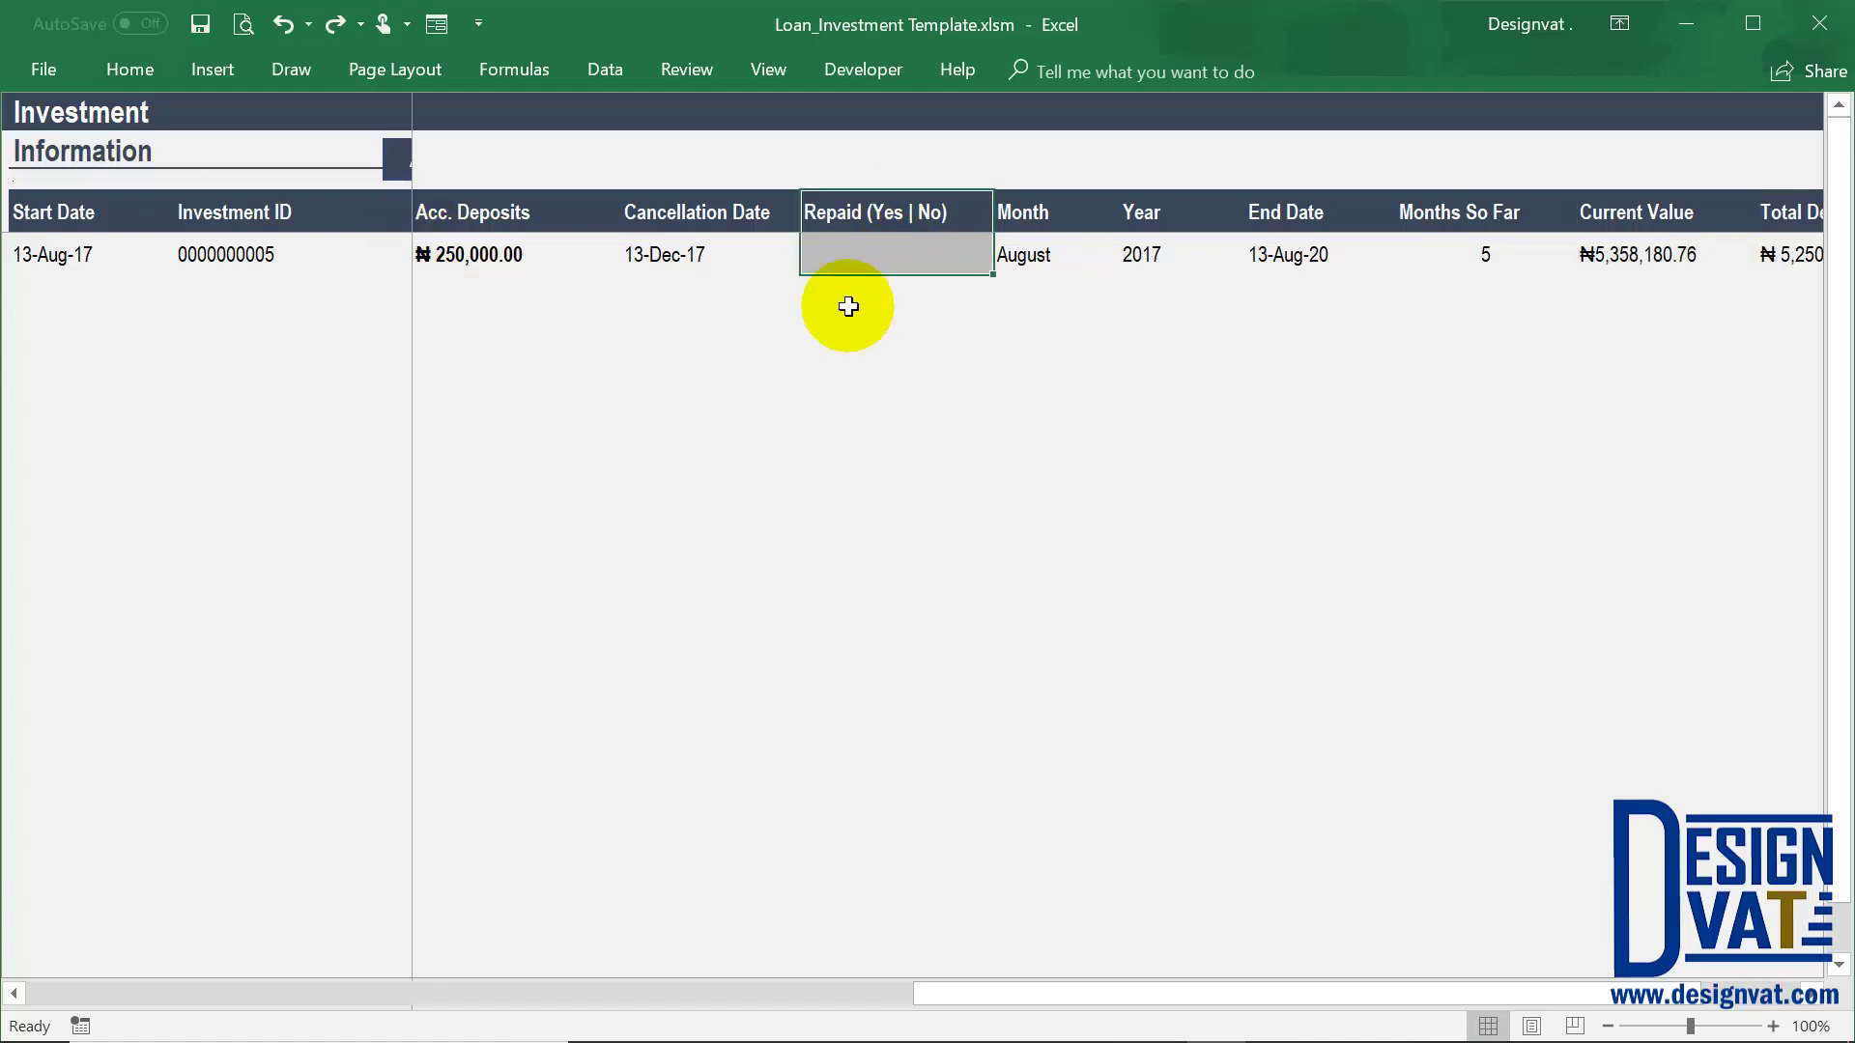
left_click(902, 250)
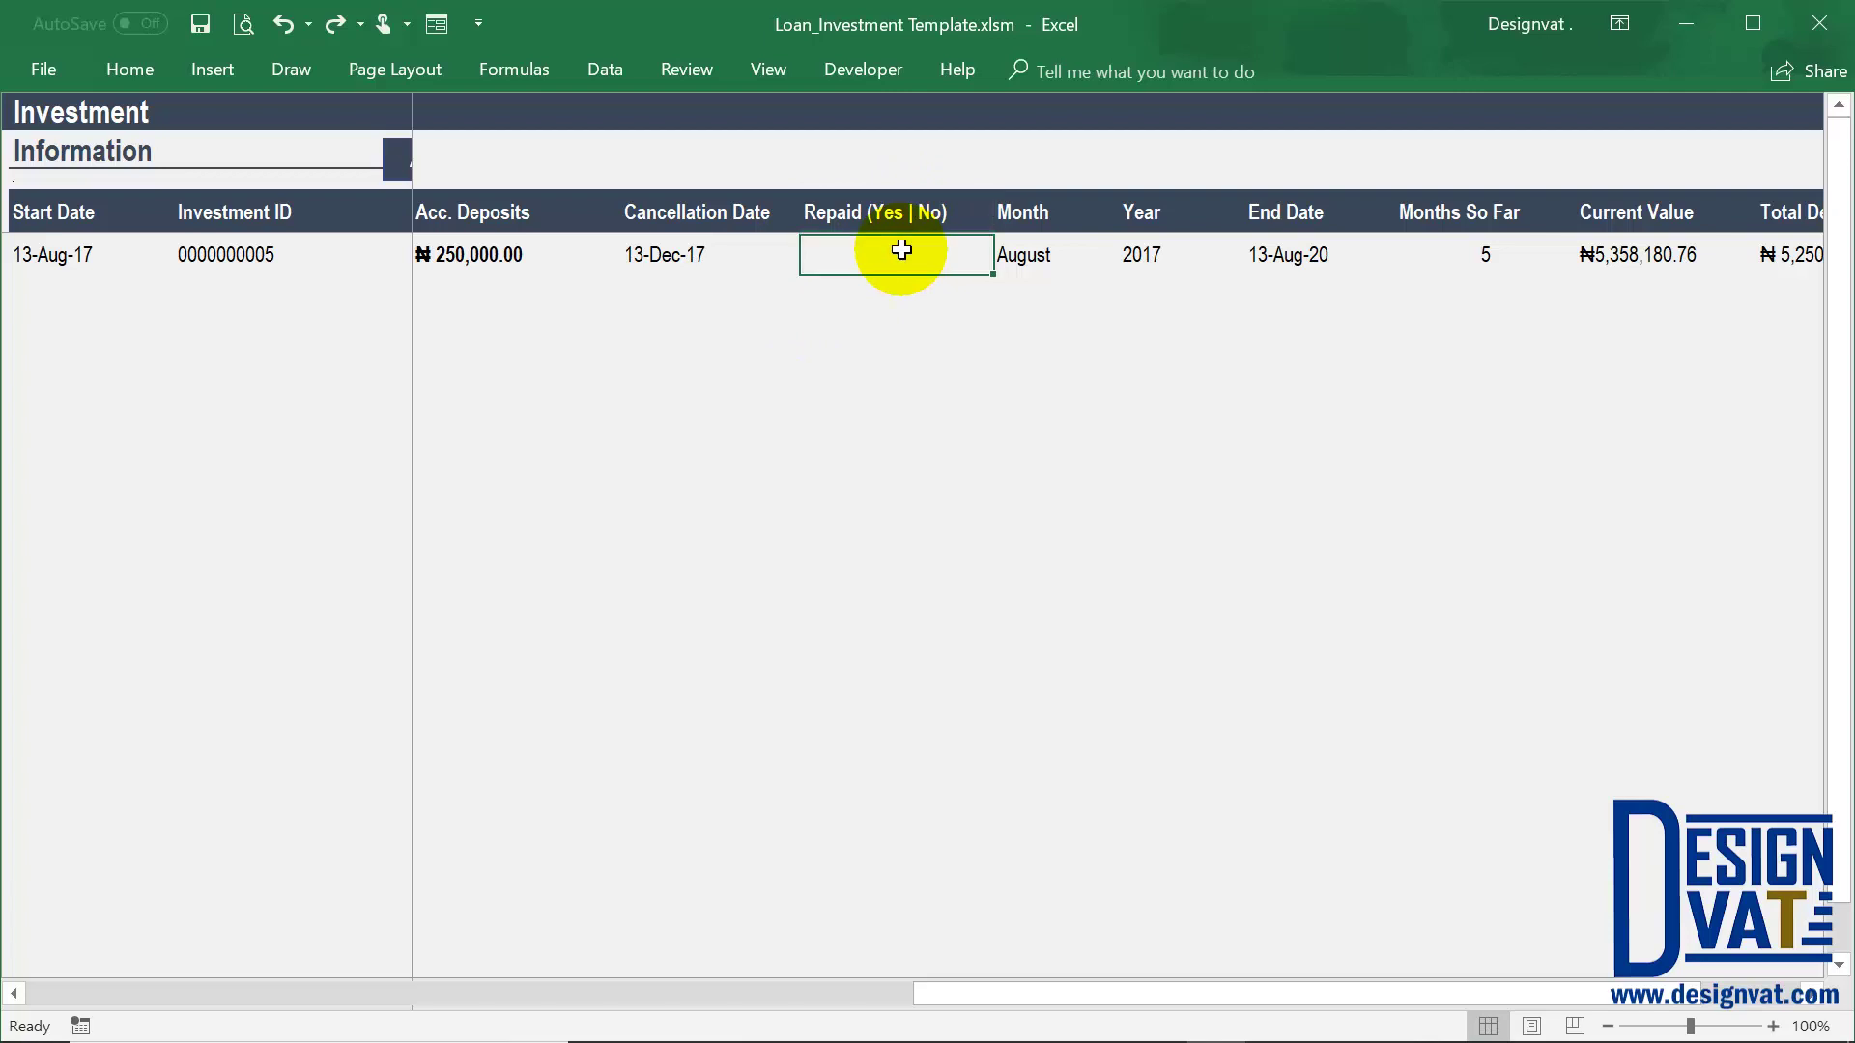
left_click(711, 267)
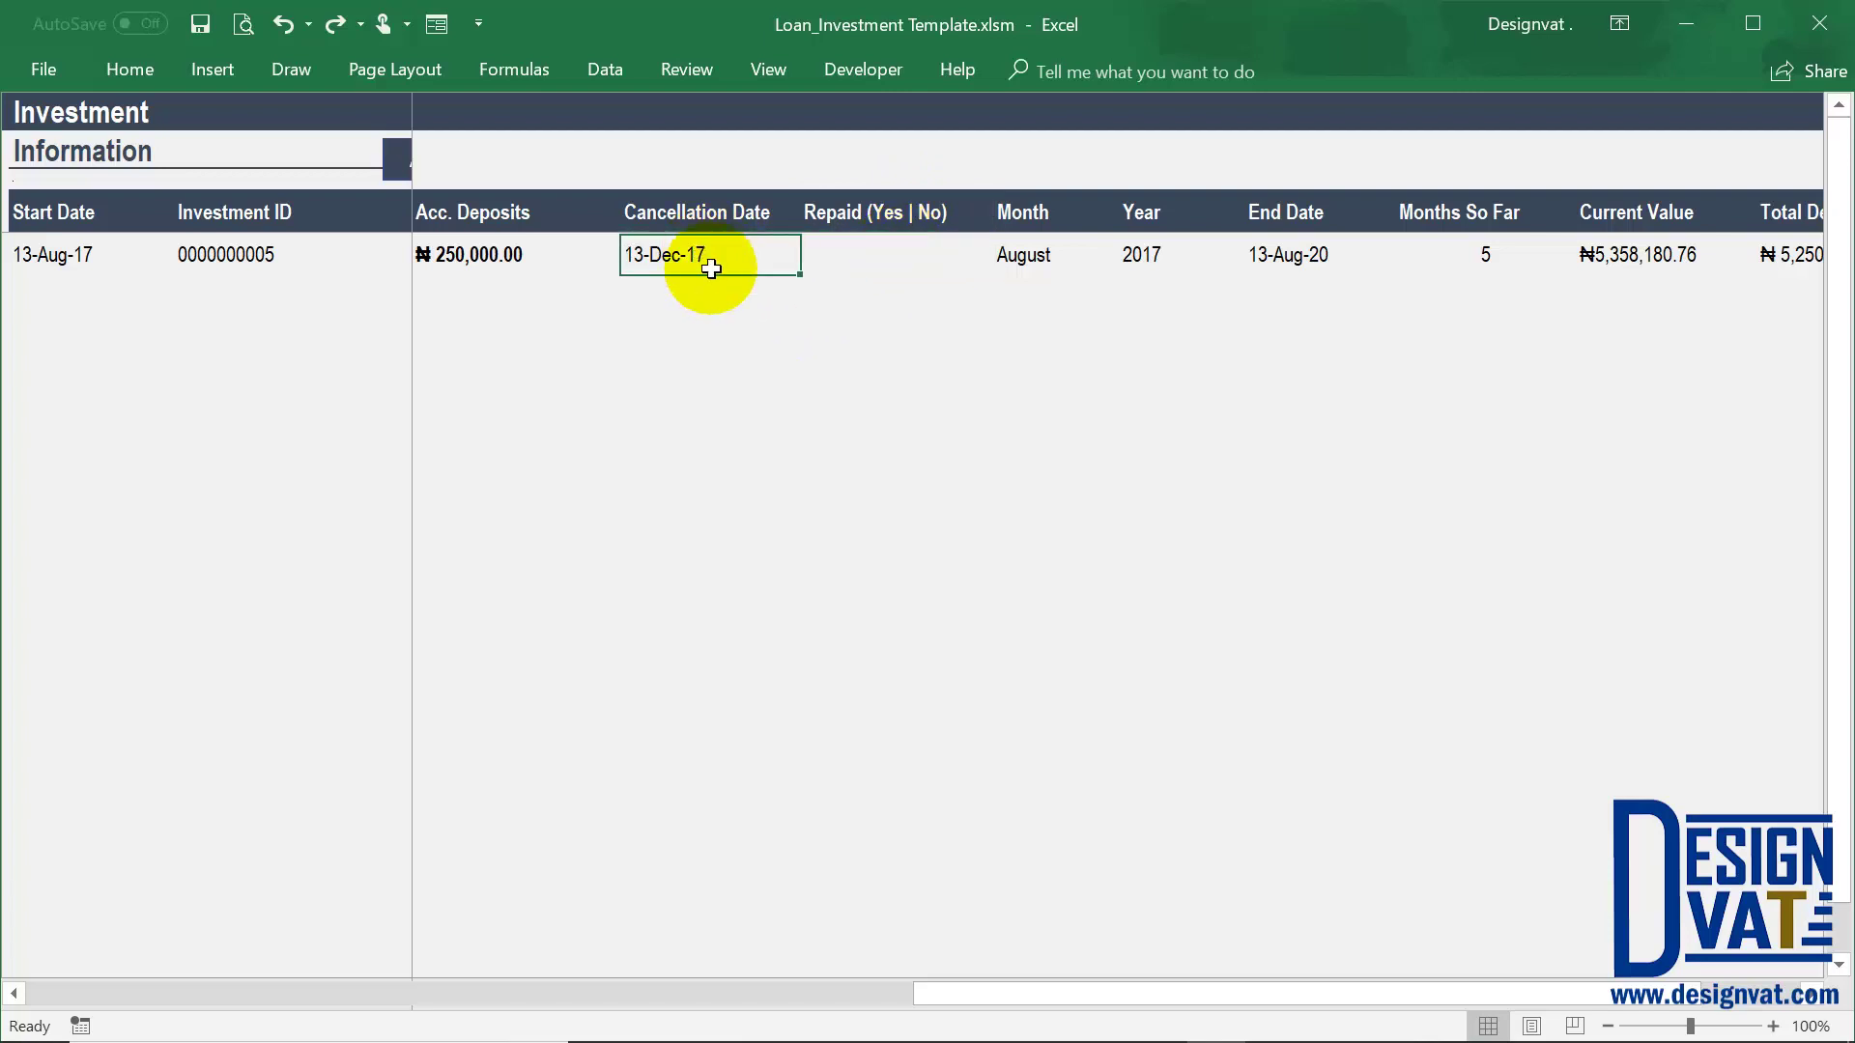
left_click(916, 253)
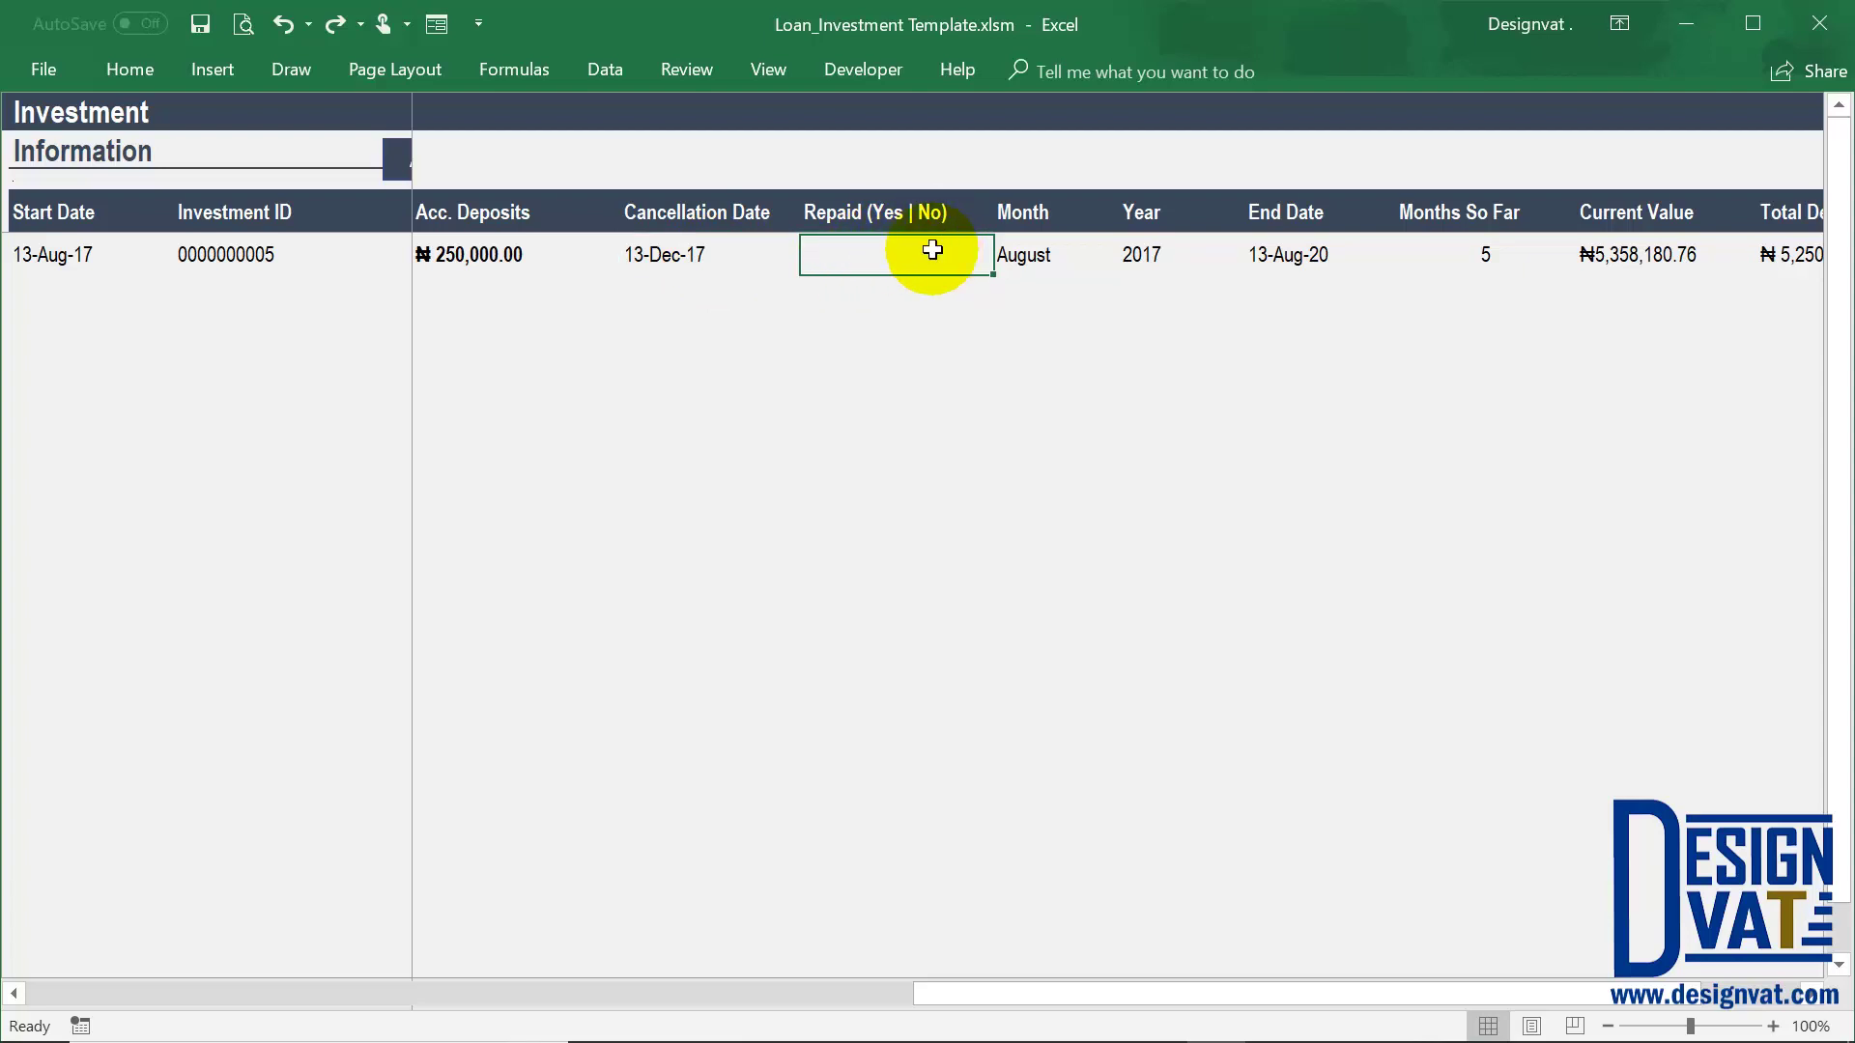
type("Yes")
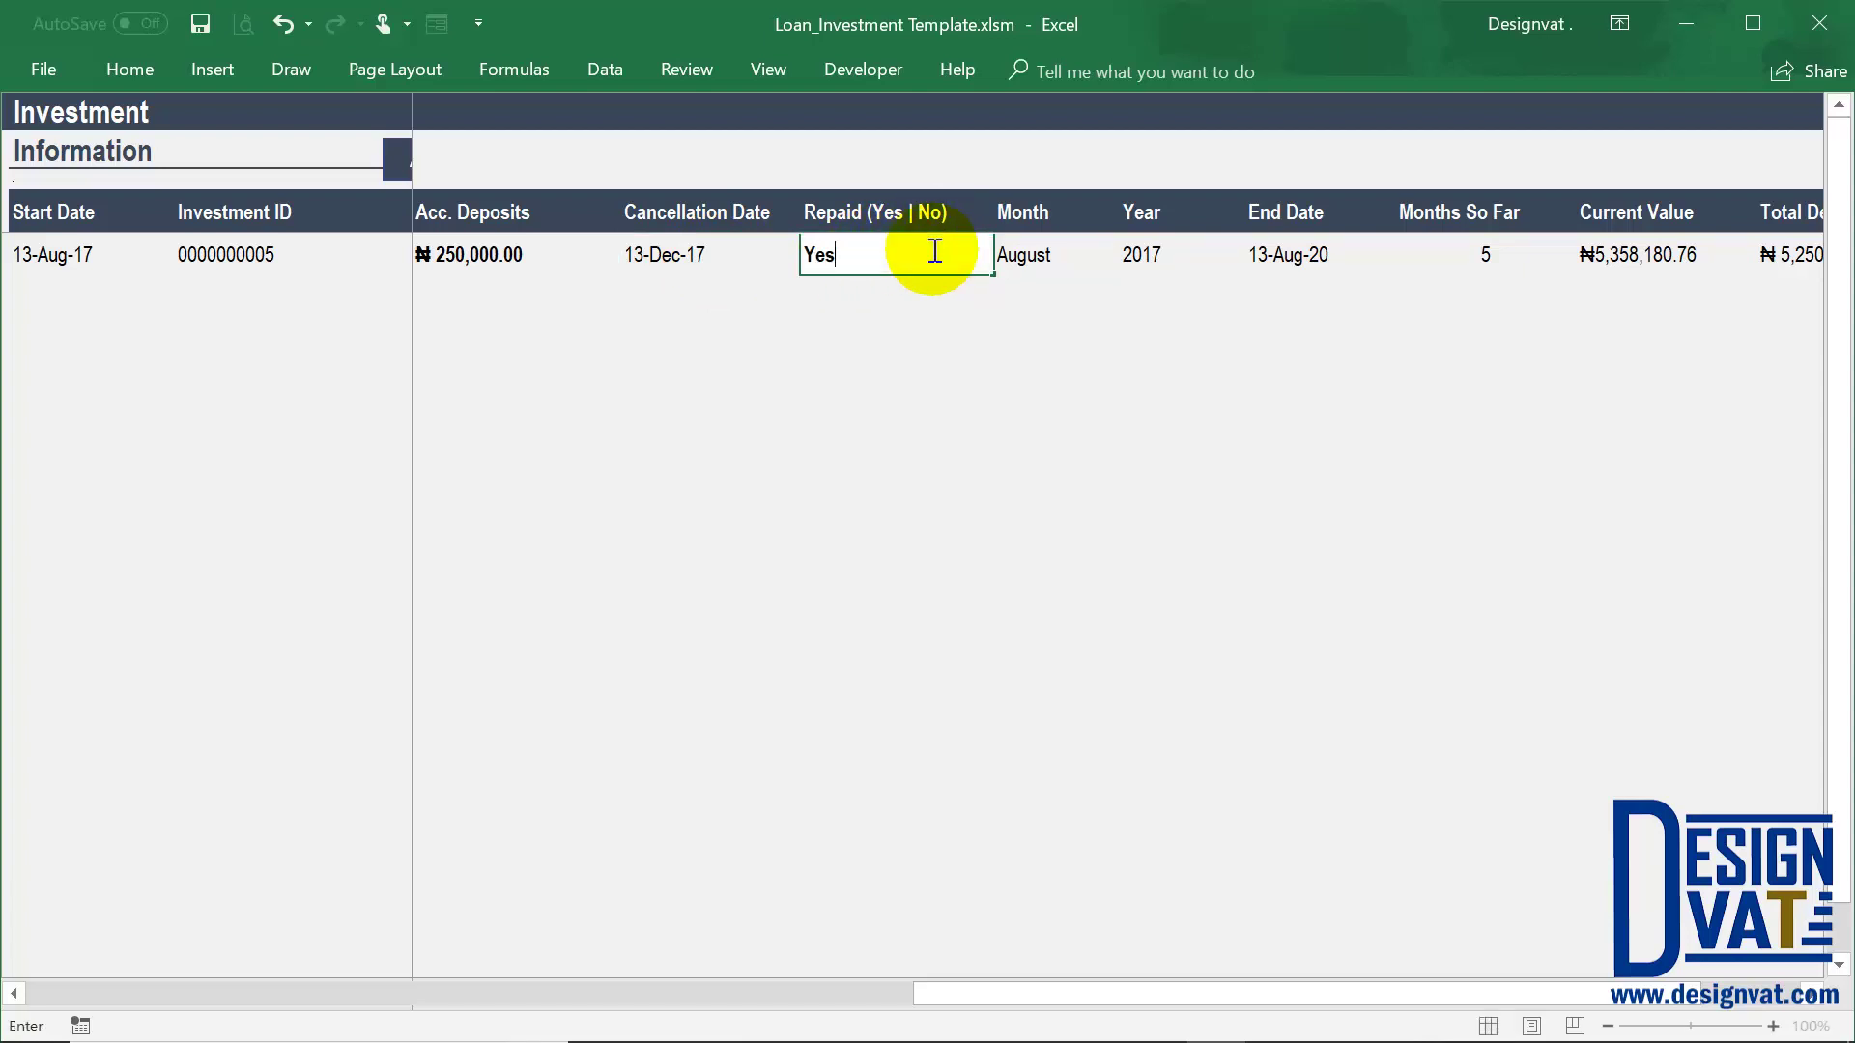
key("Return")
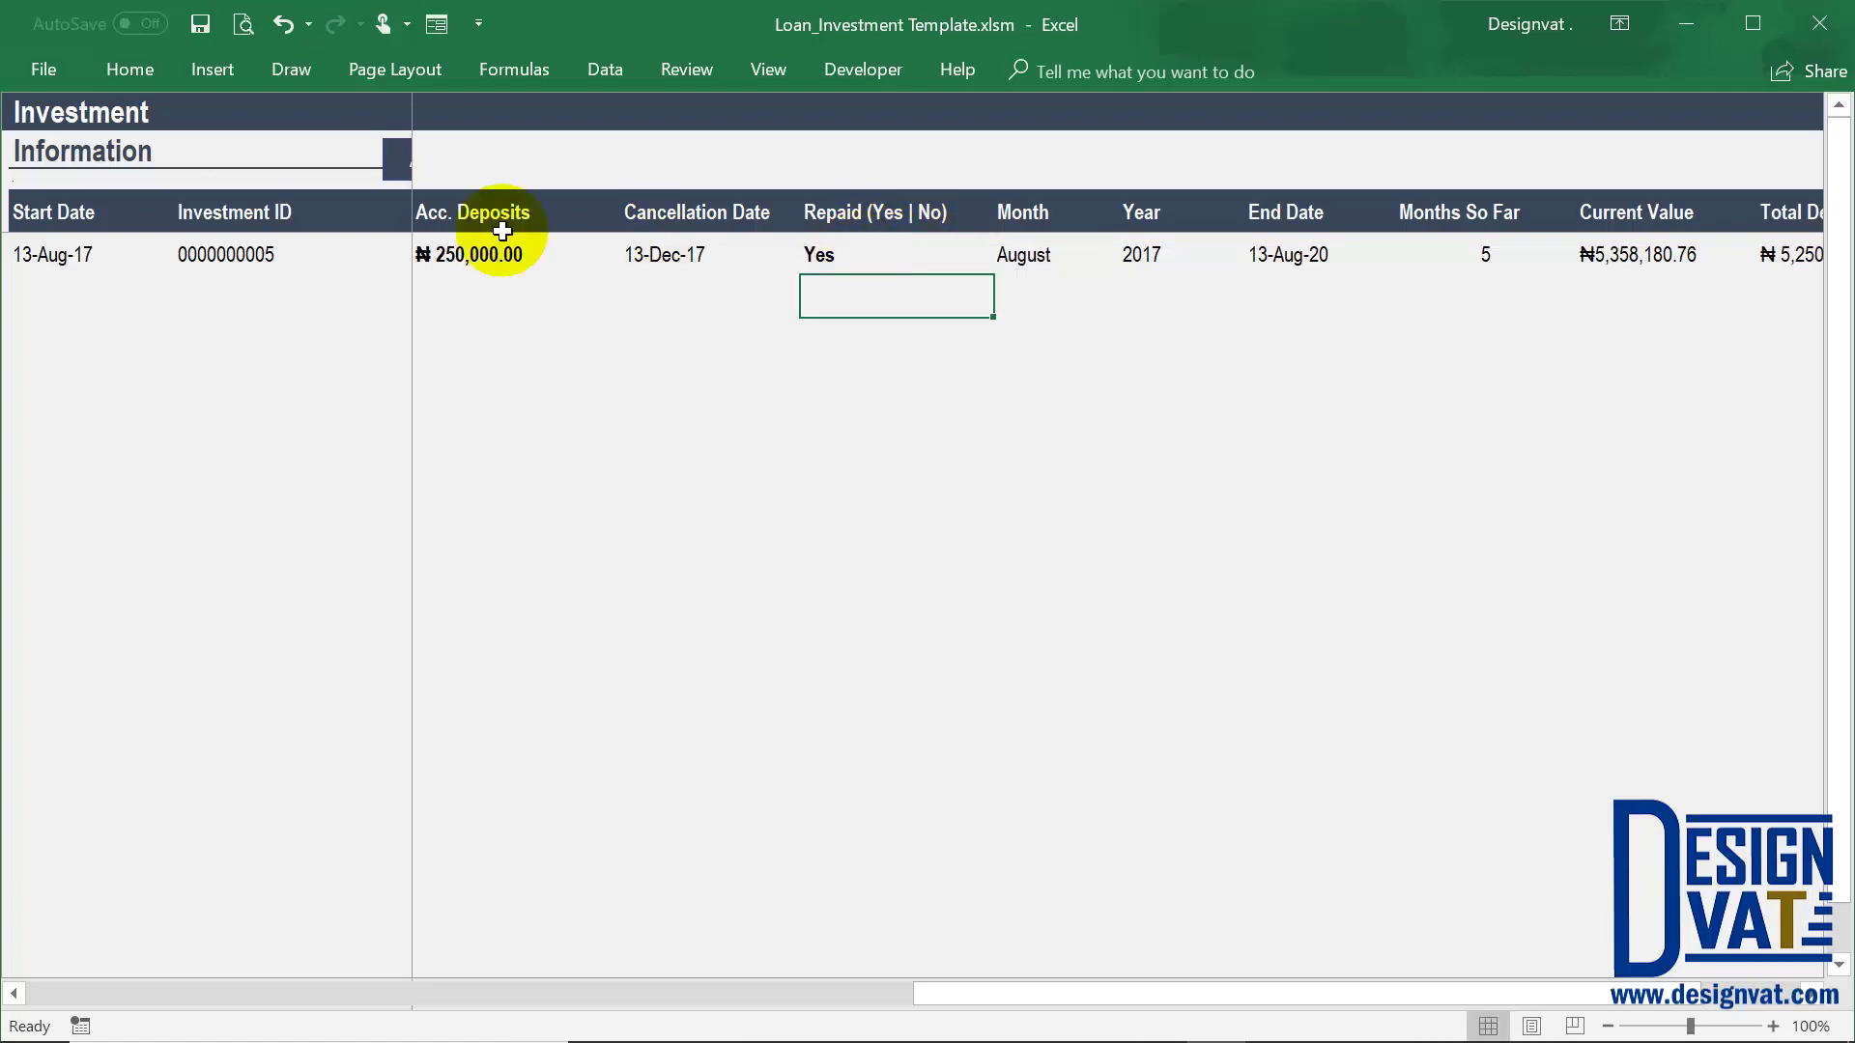
left_click_drag(993, 987, 827, 259)
left_click(821, 256)
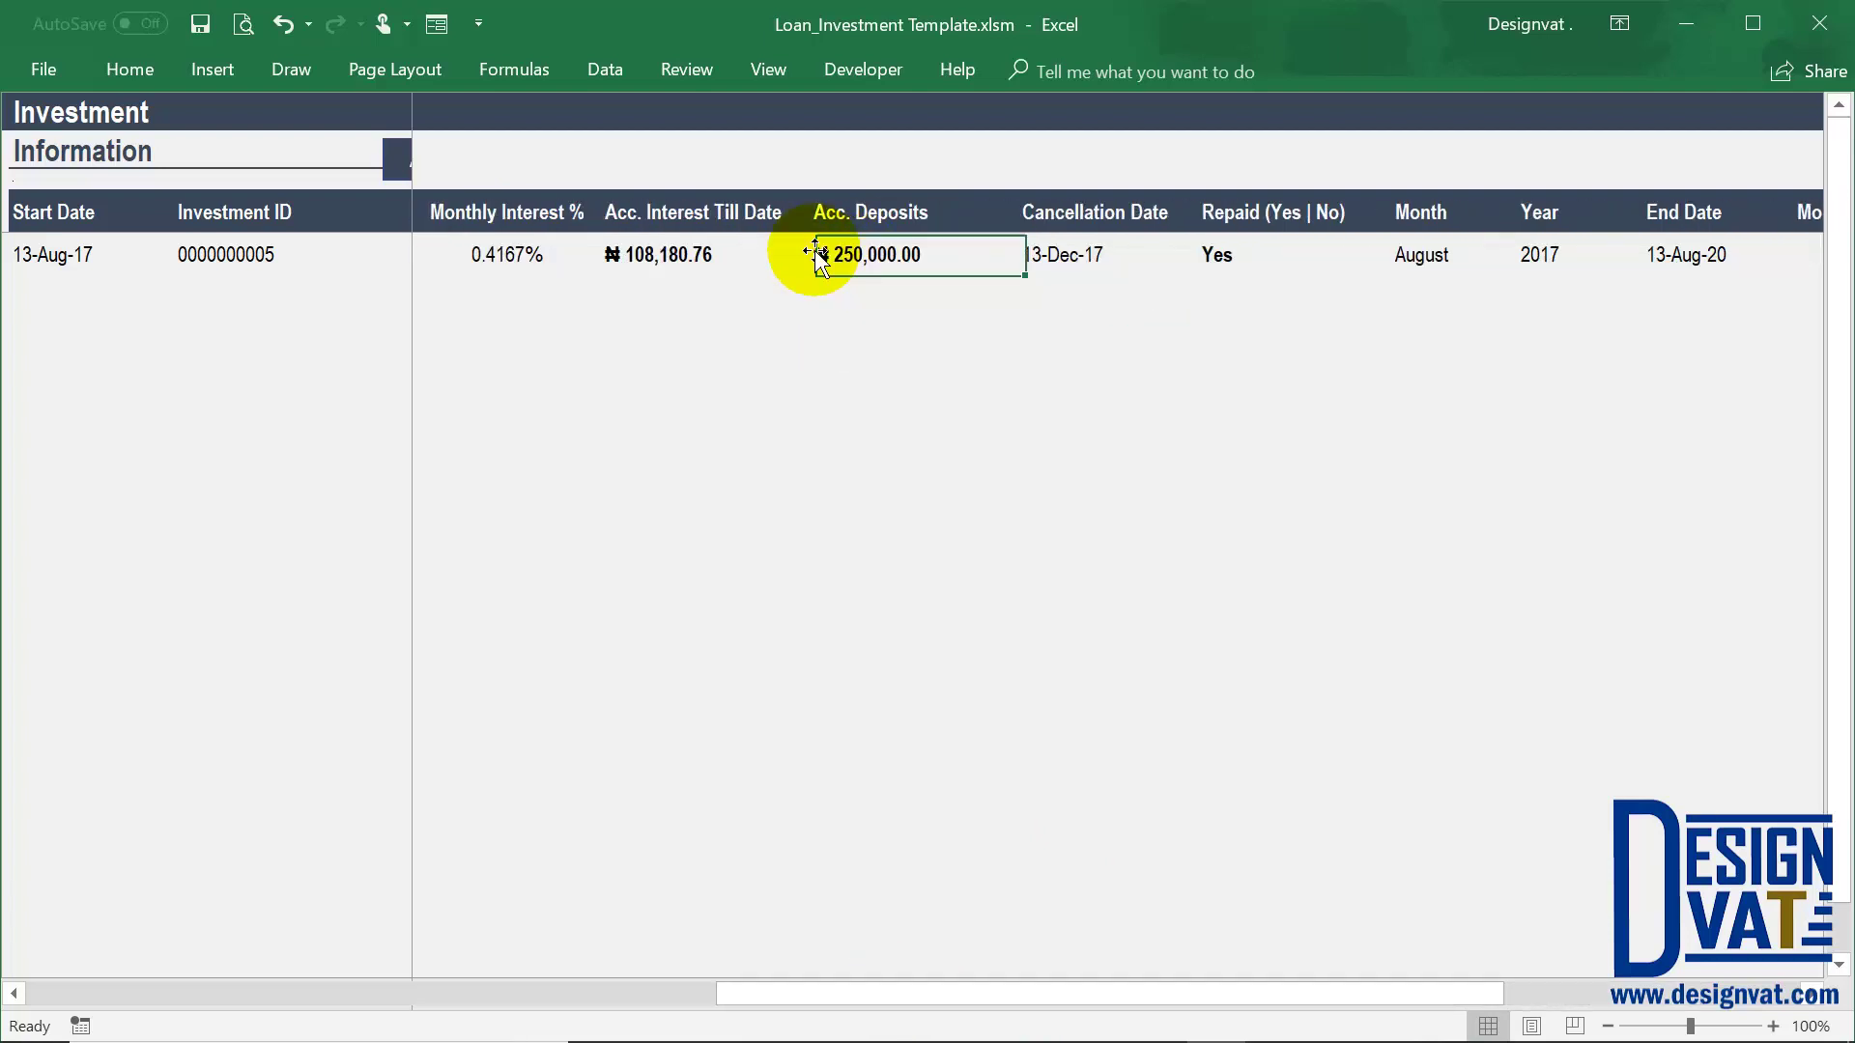
left_click(744, 259)
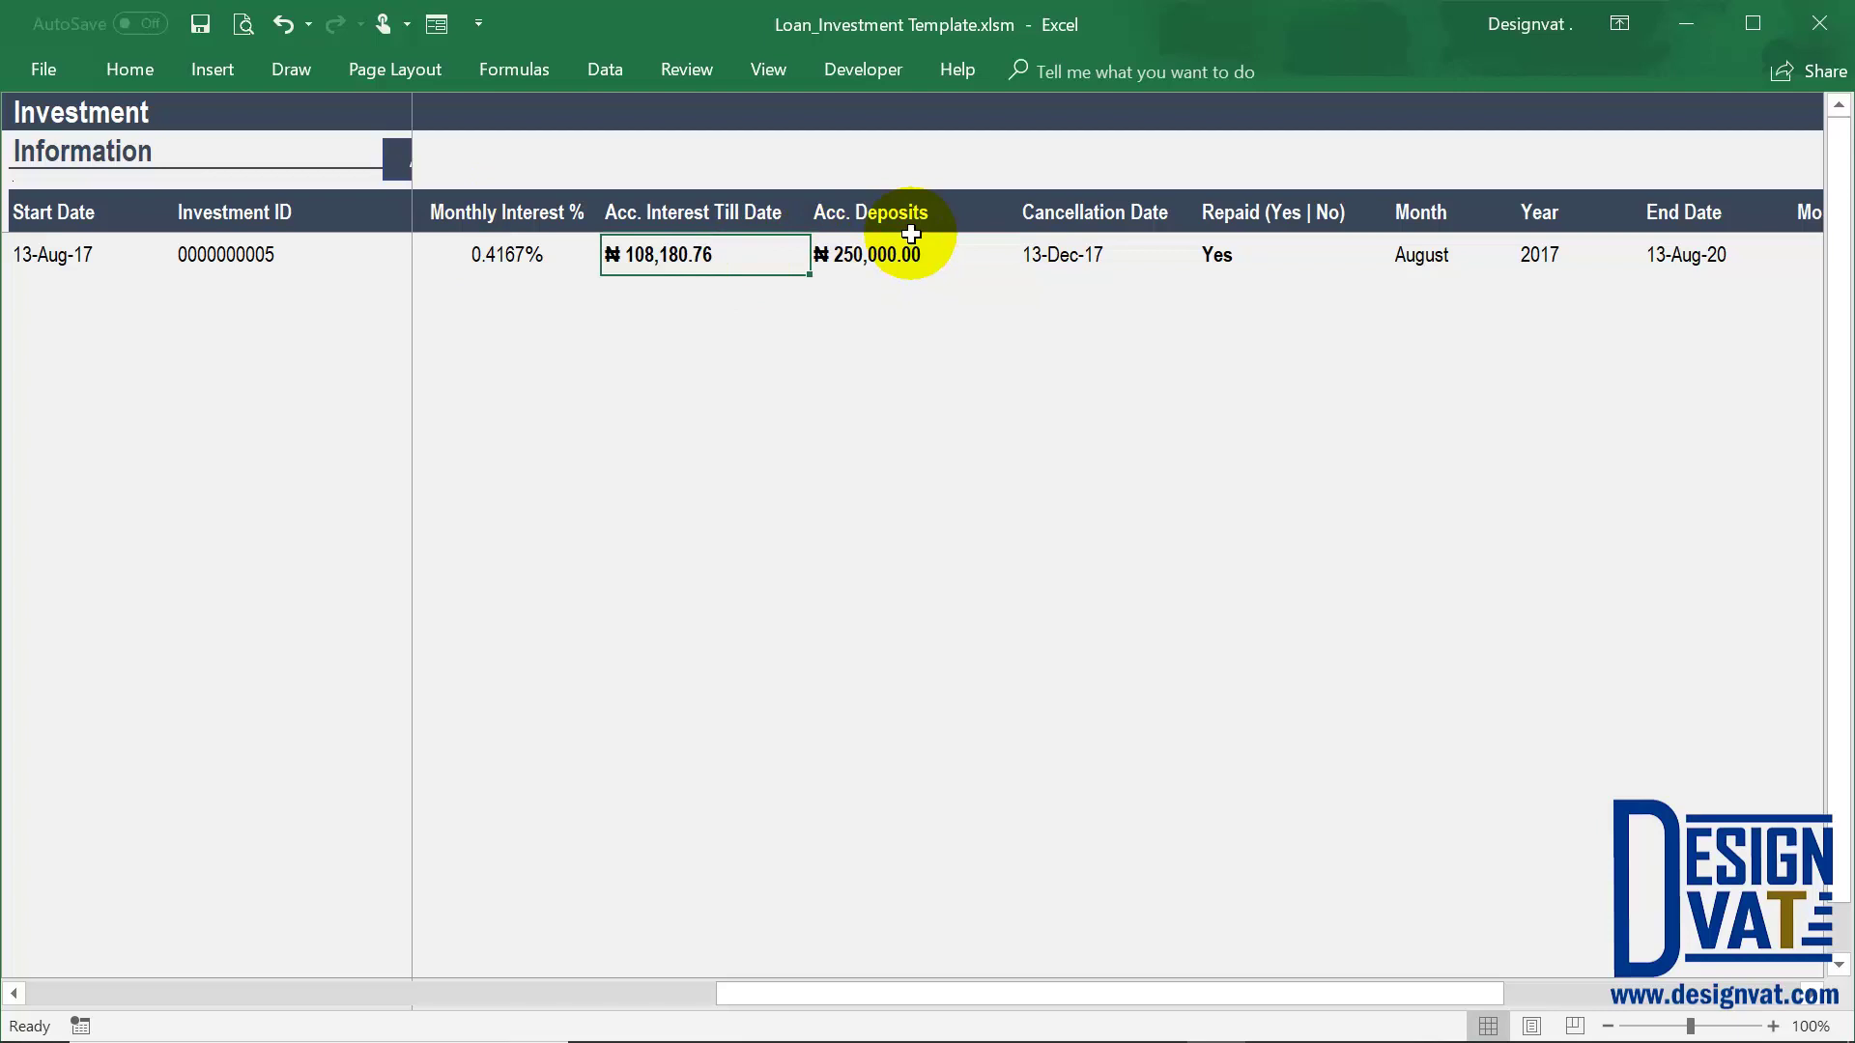
left_click_drag(1262, 219, 1283, 257)
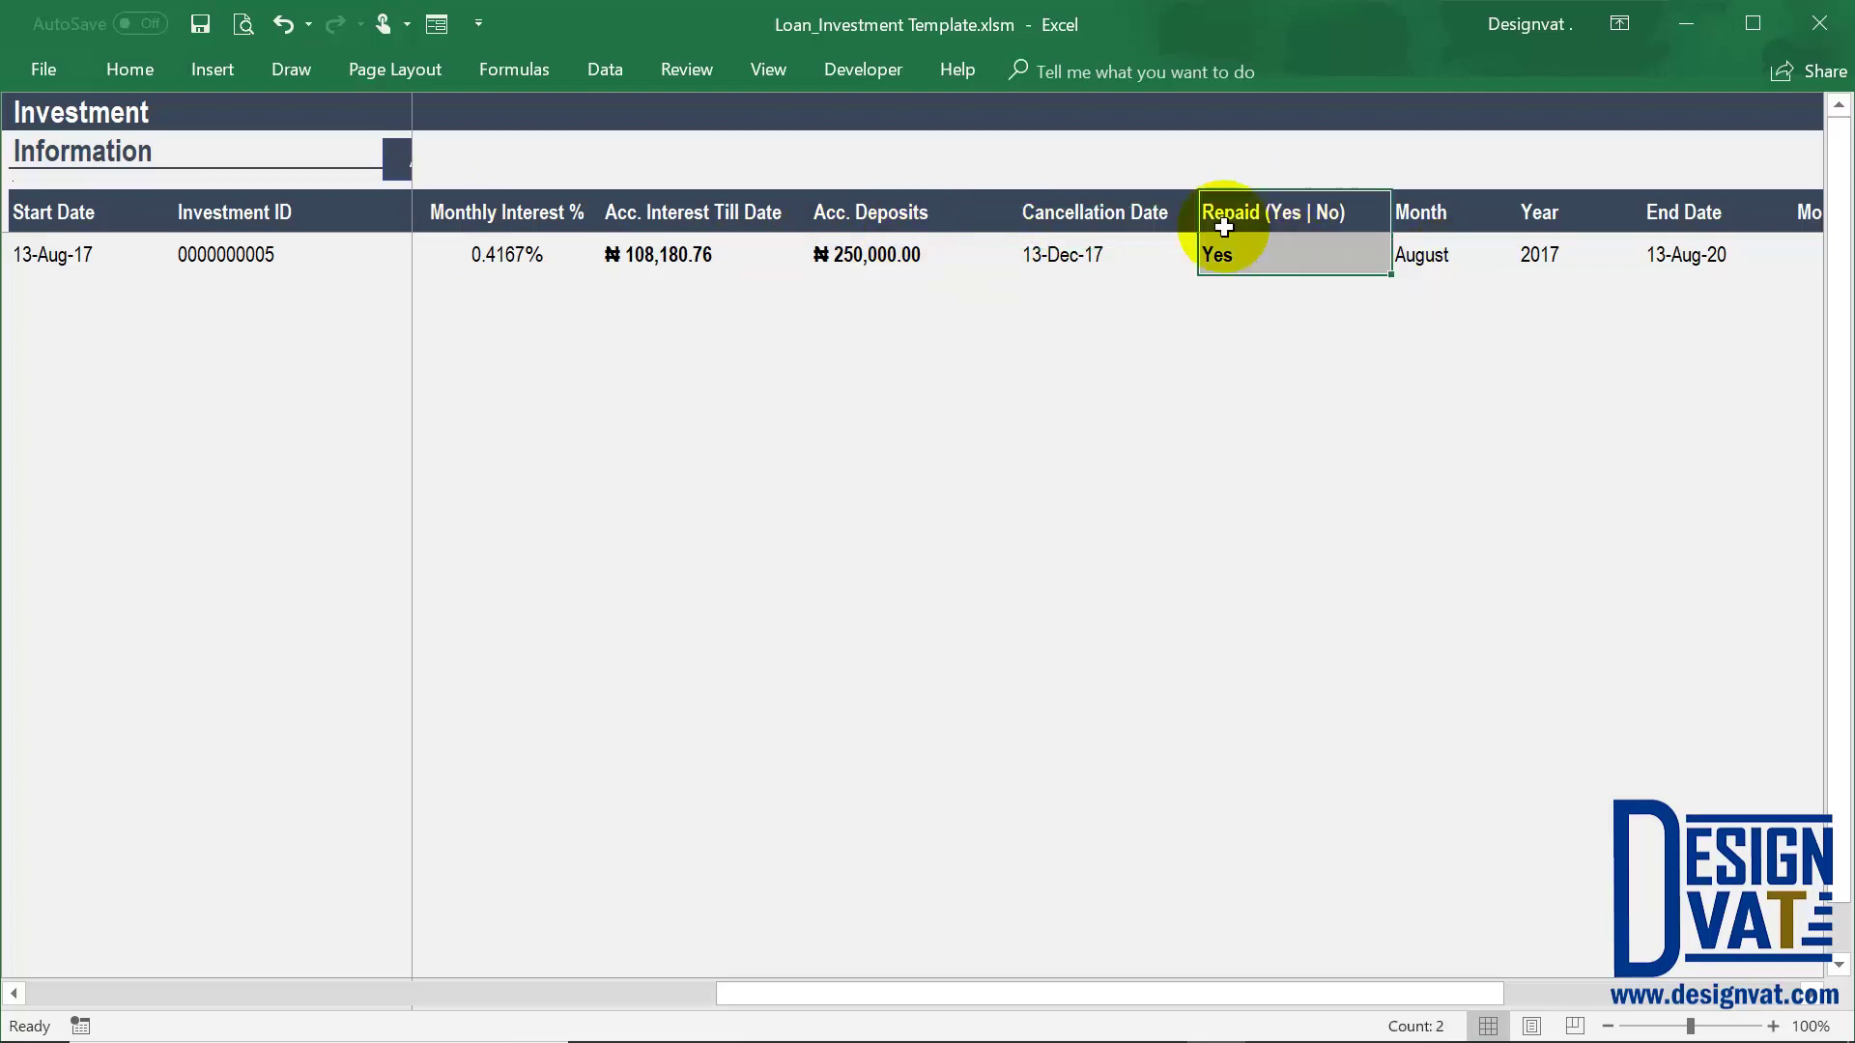
left_click_drag(1267, 249, 1270, 277)
left_click(1269, 257)
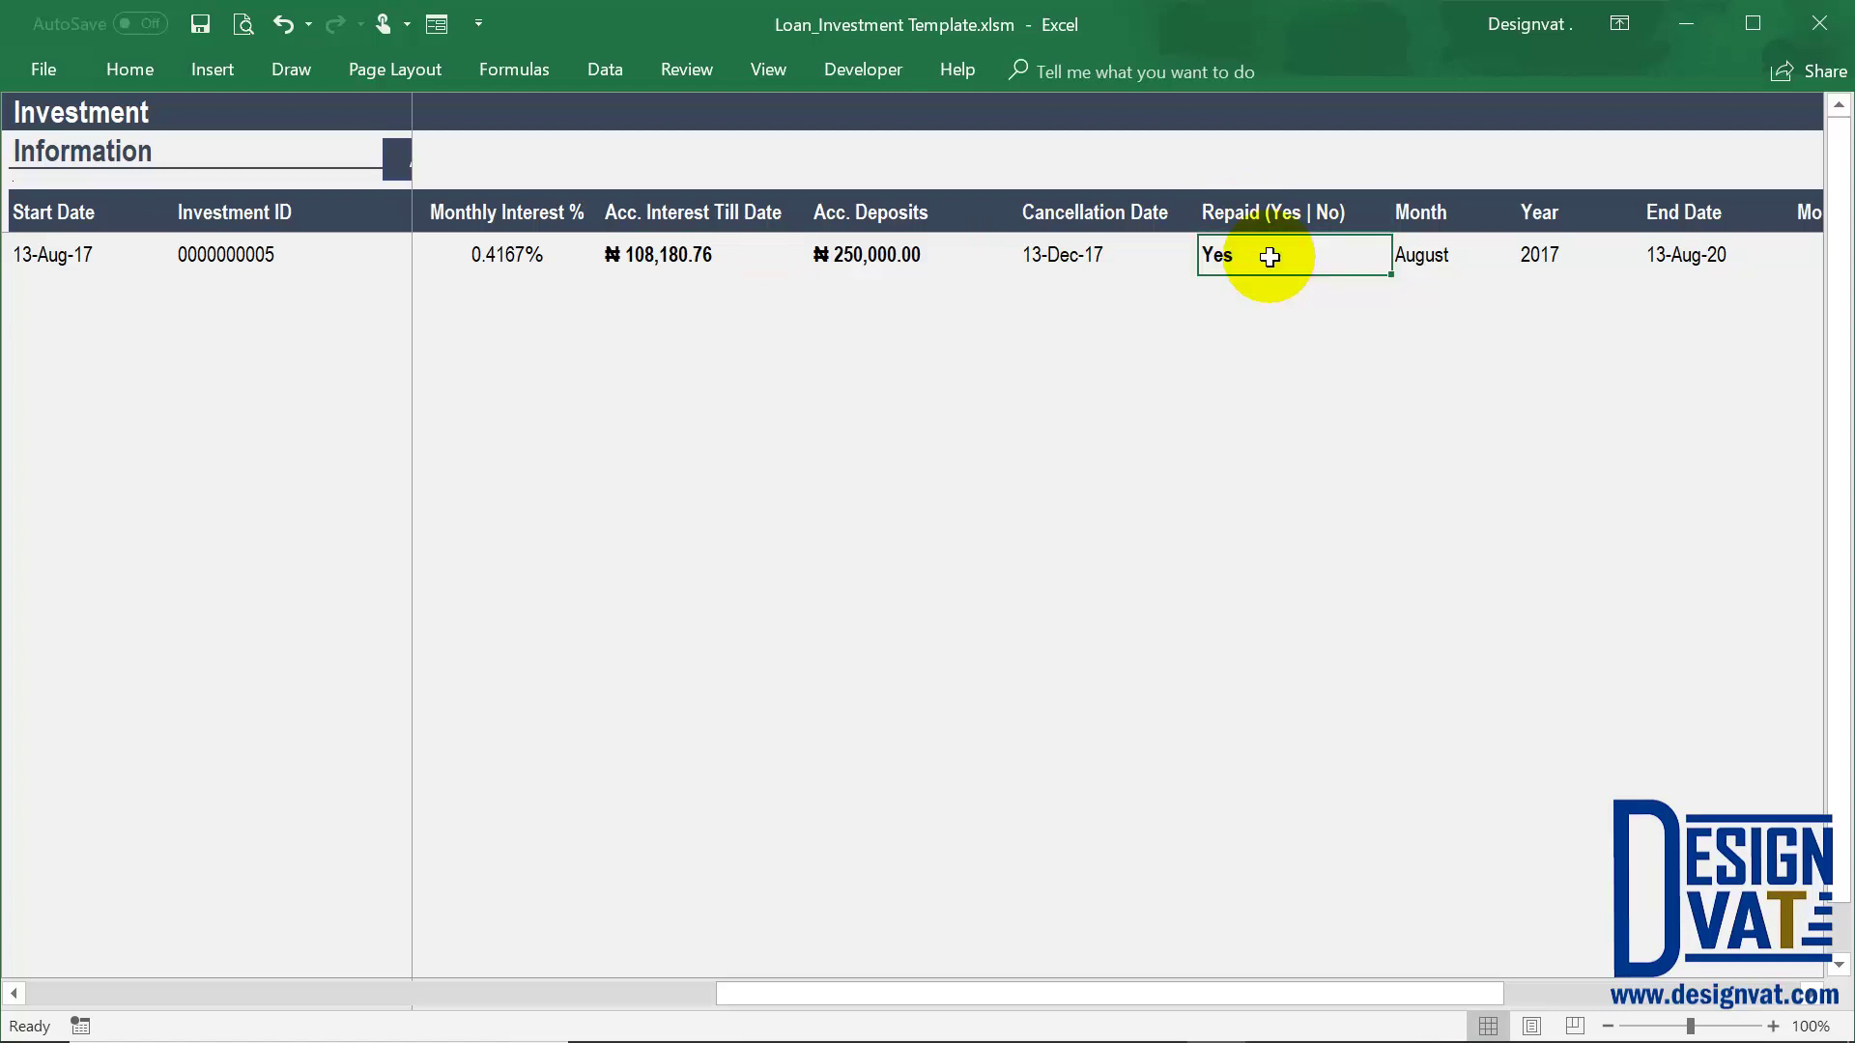
key("Delete")
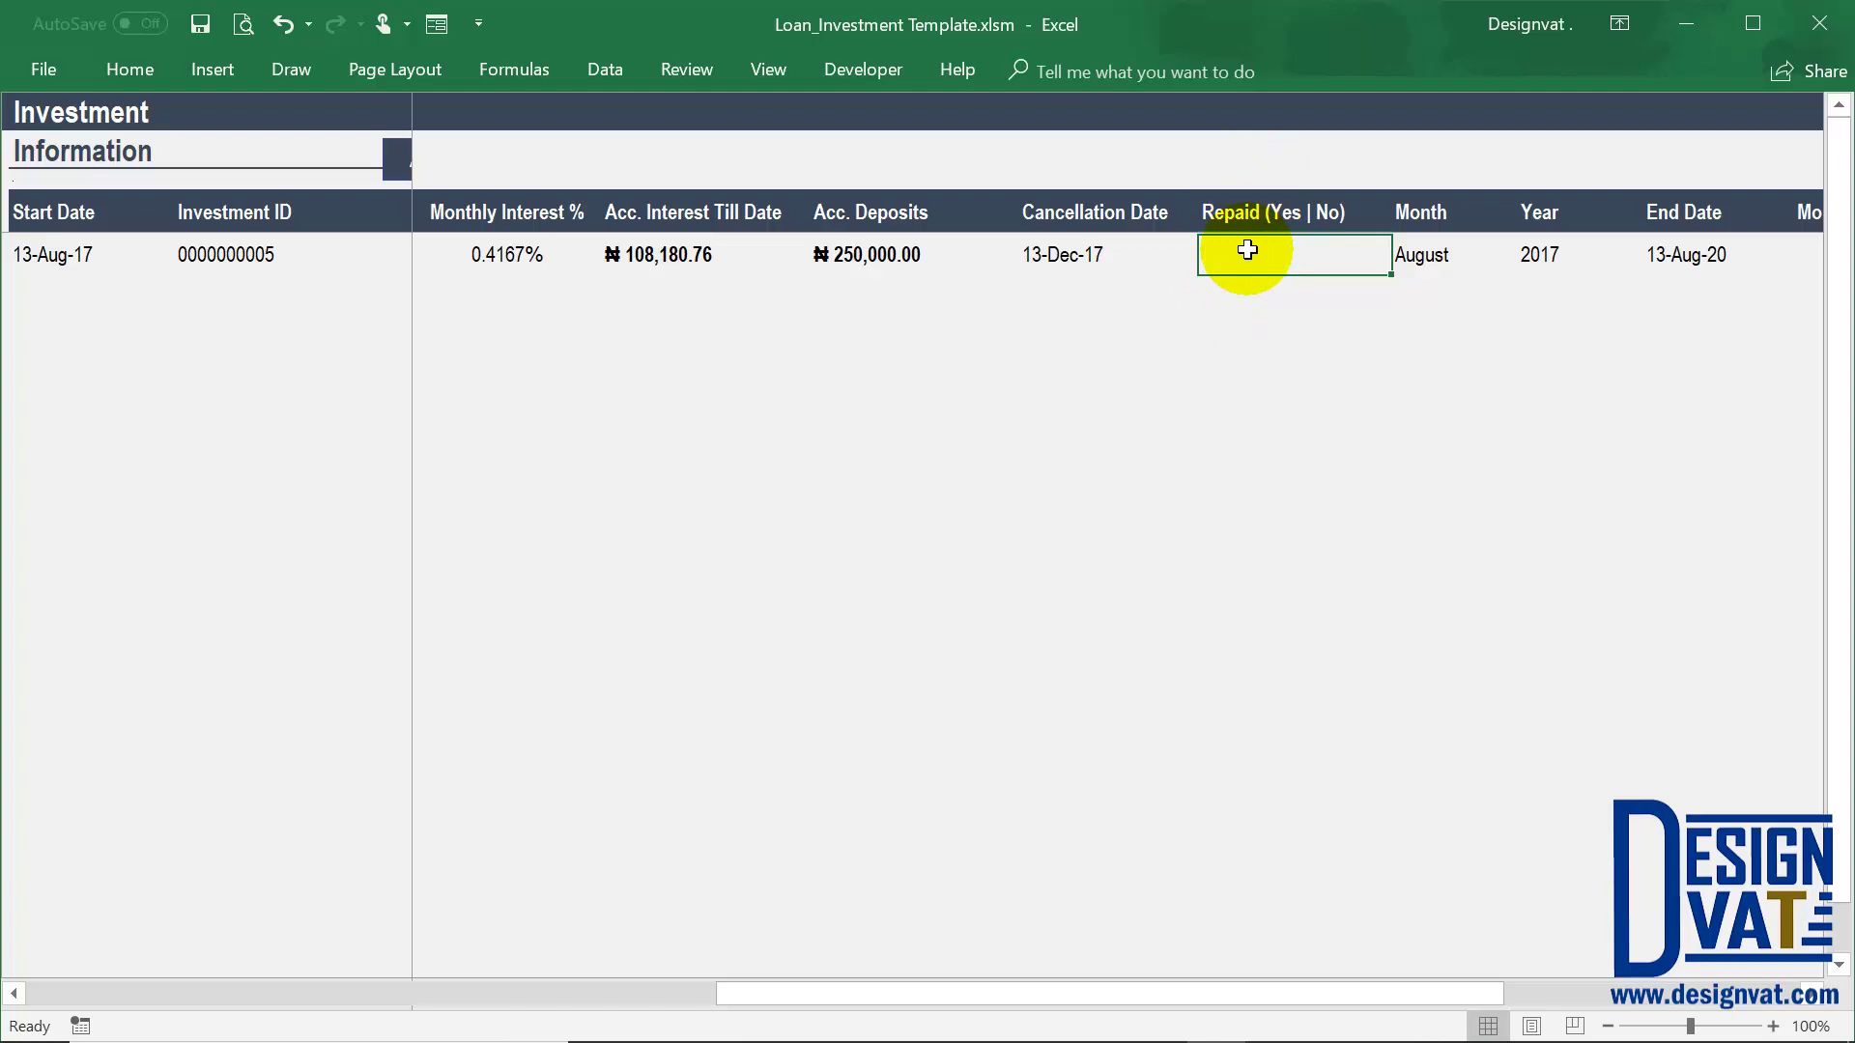
left_click_drag(1255, 207, 1271, 248)
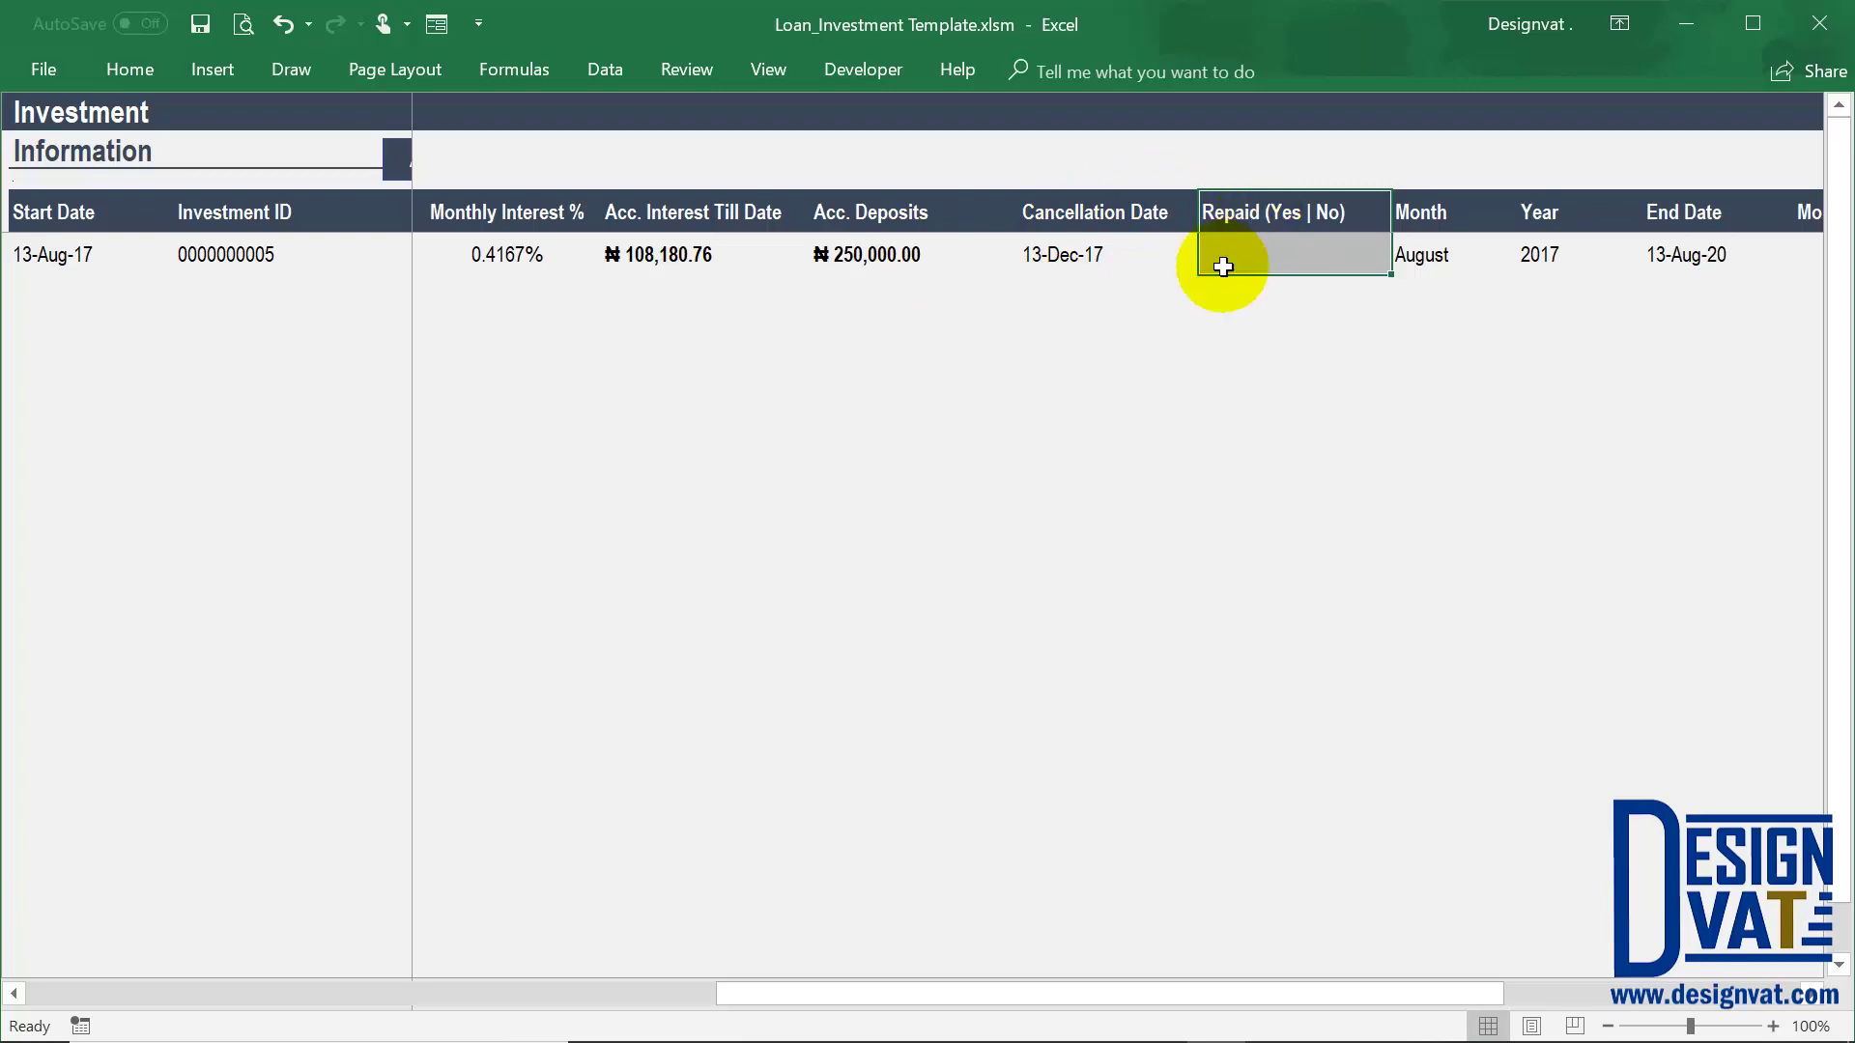
left_click_drag(704, 986, 451, 312)
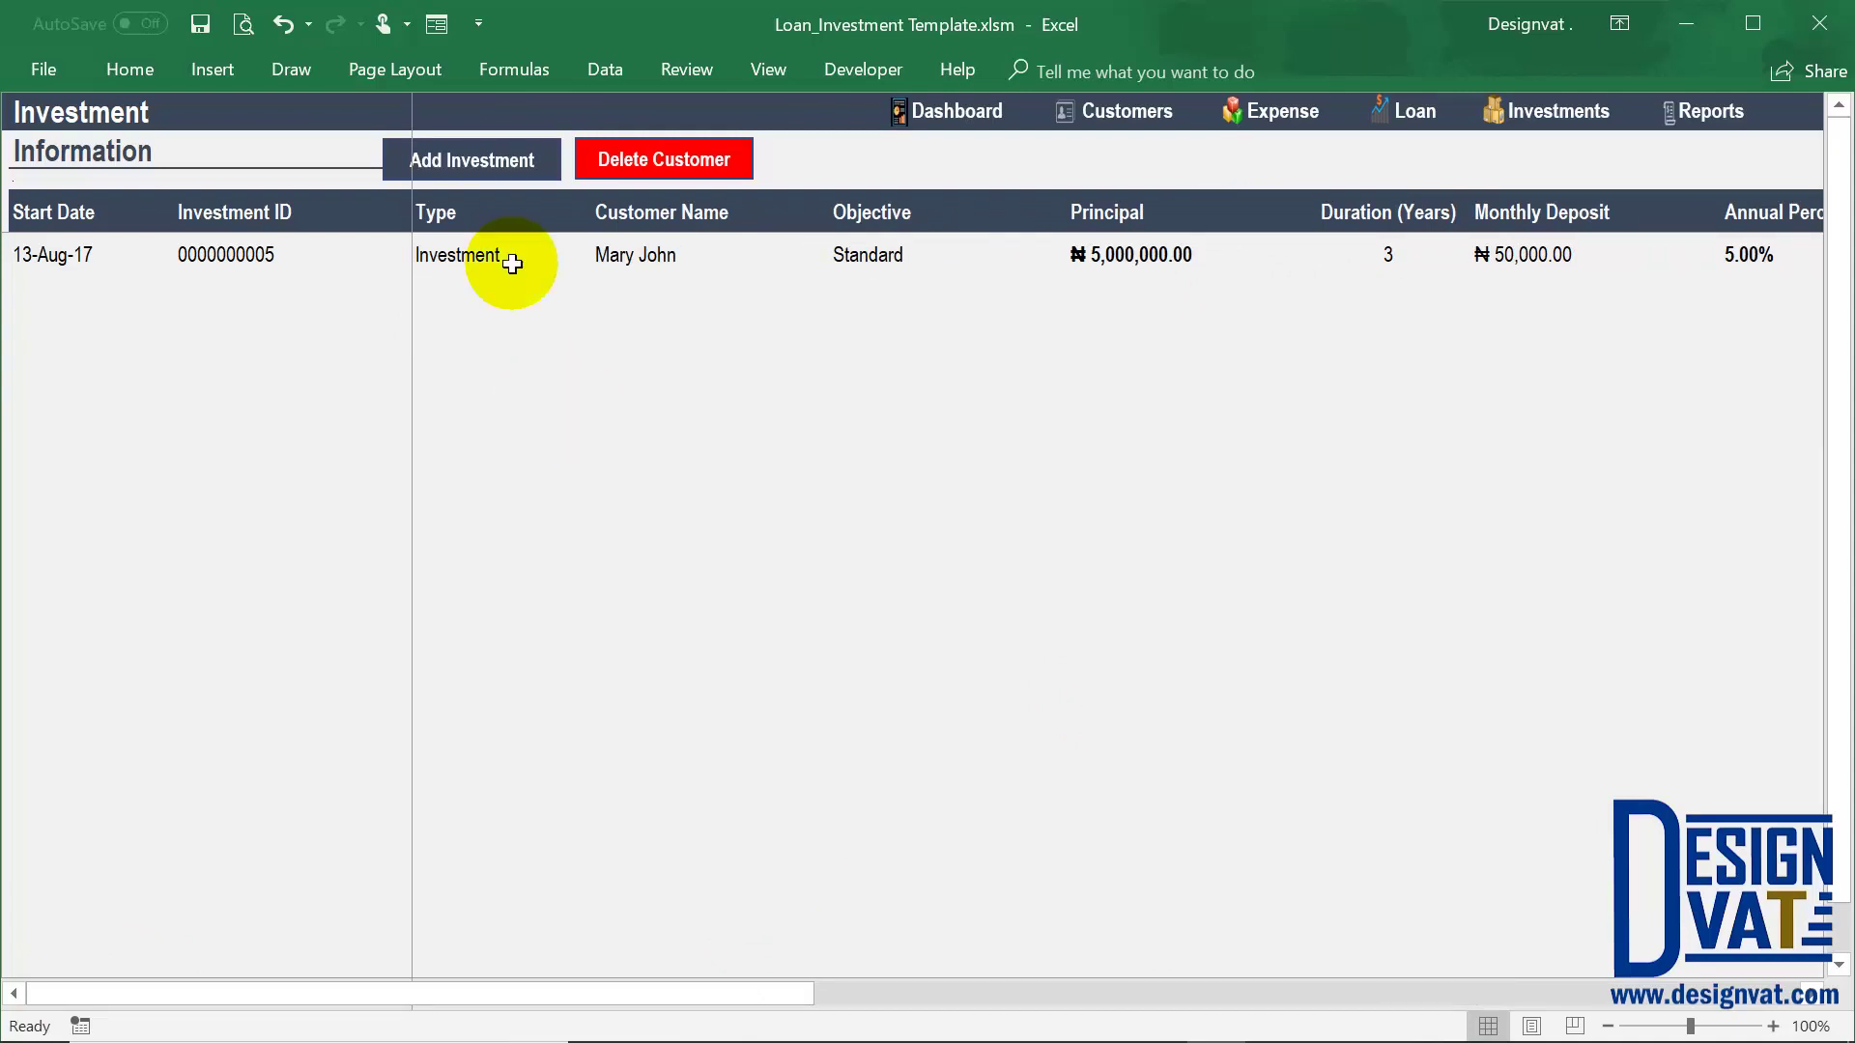
left_click(489, 156)
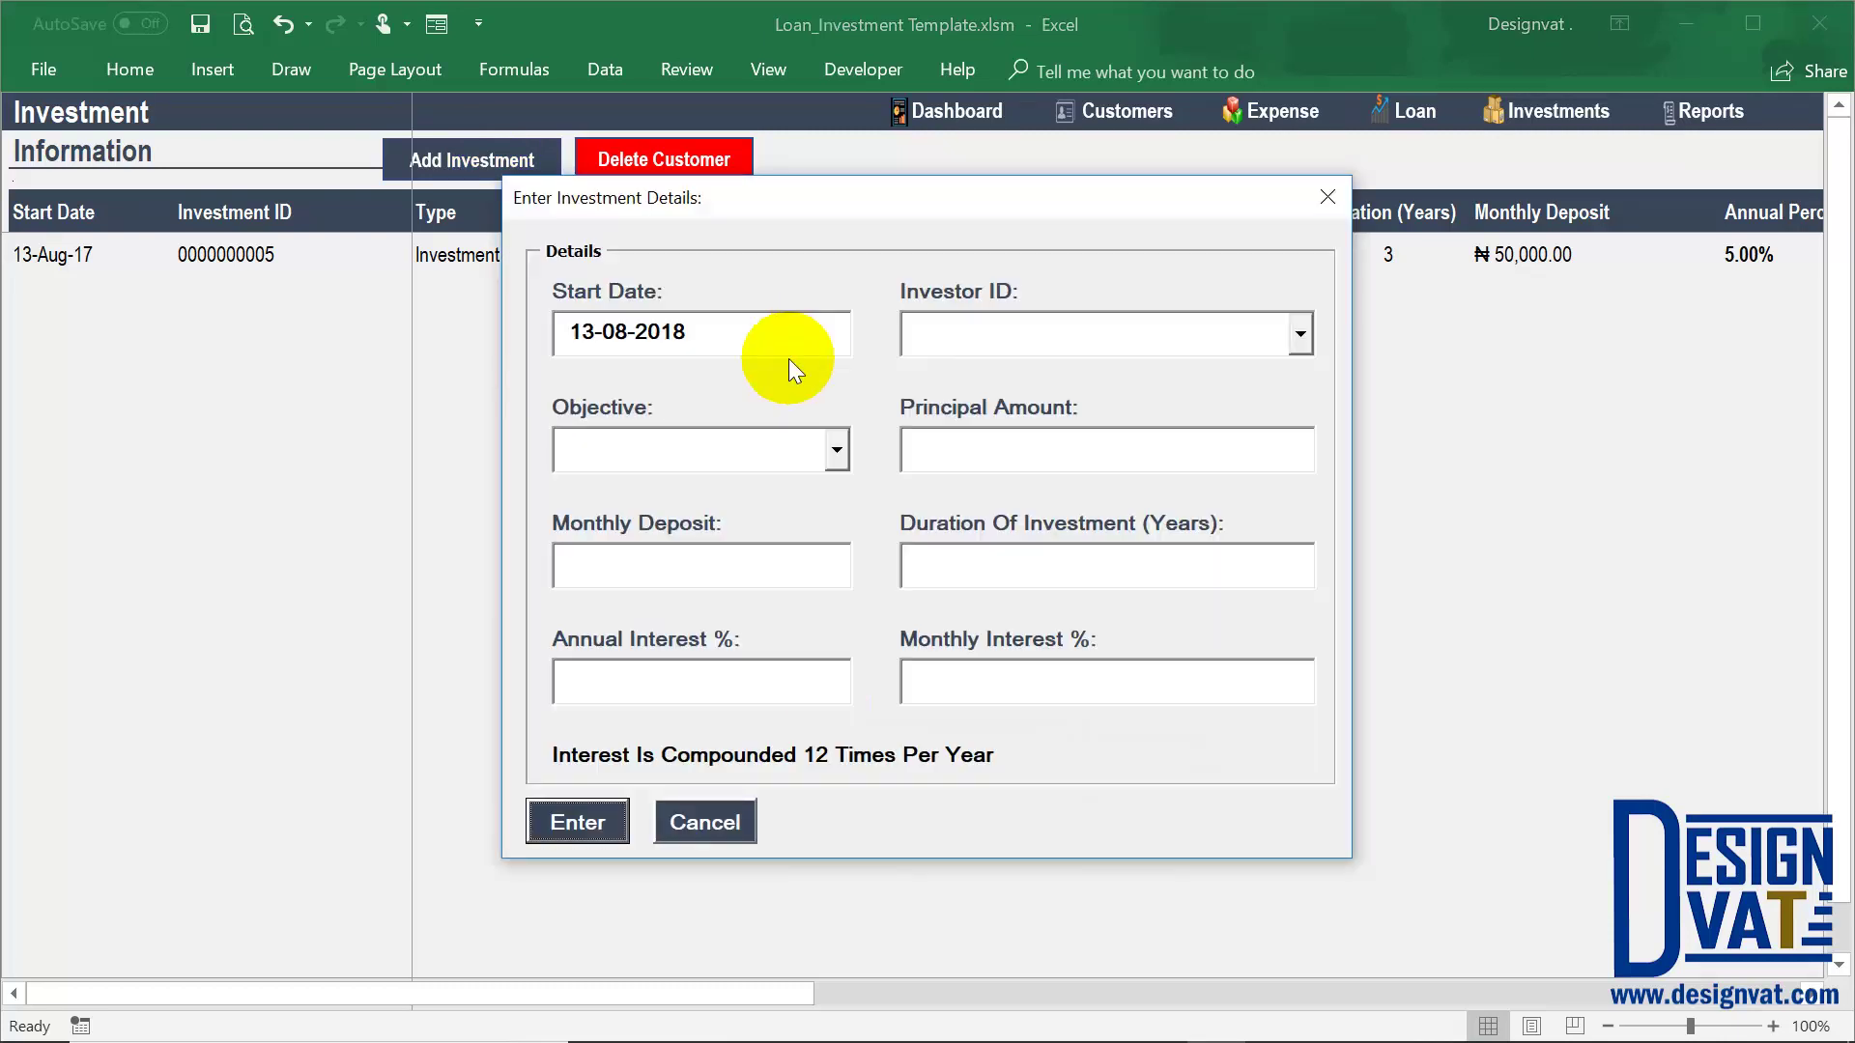
left_click(705, 820)
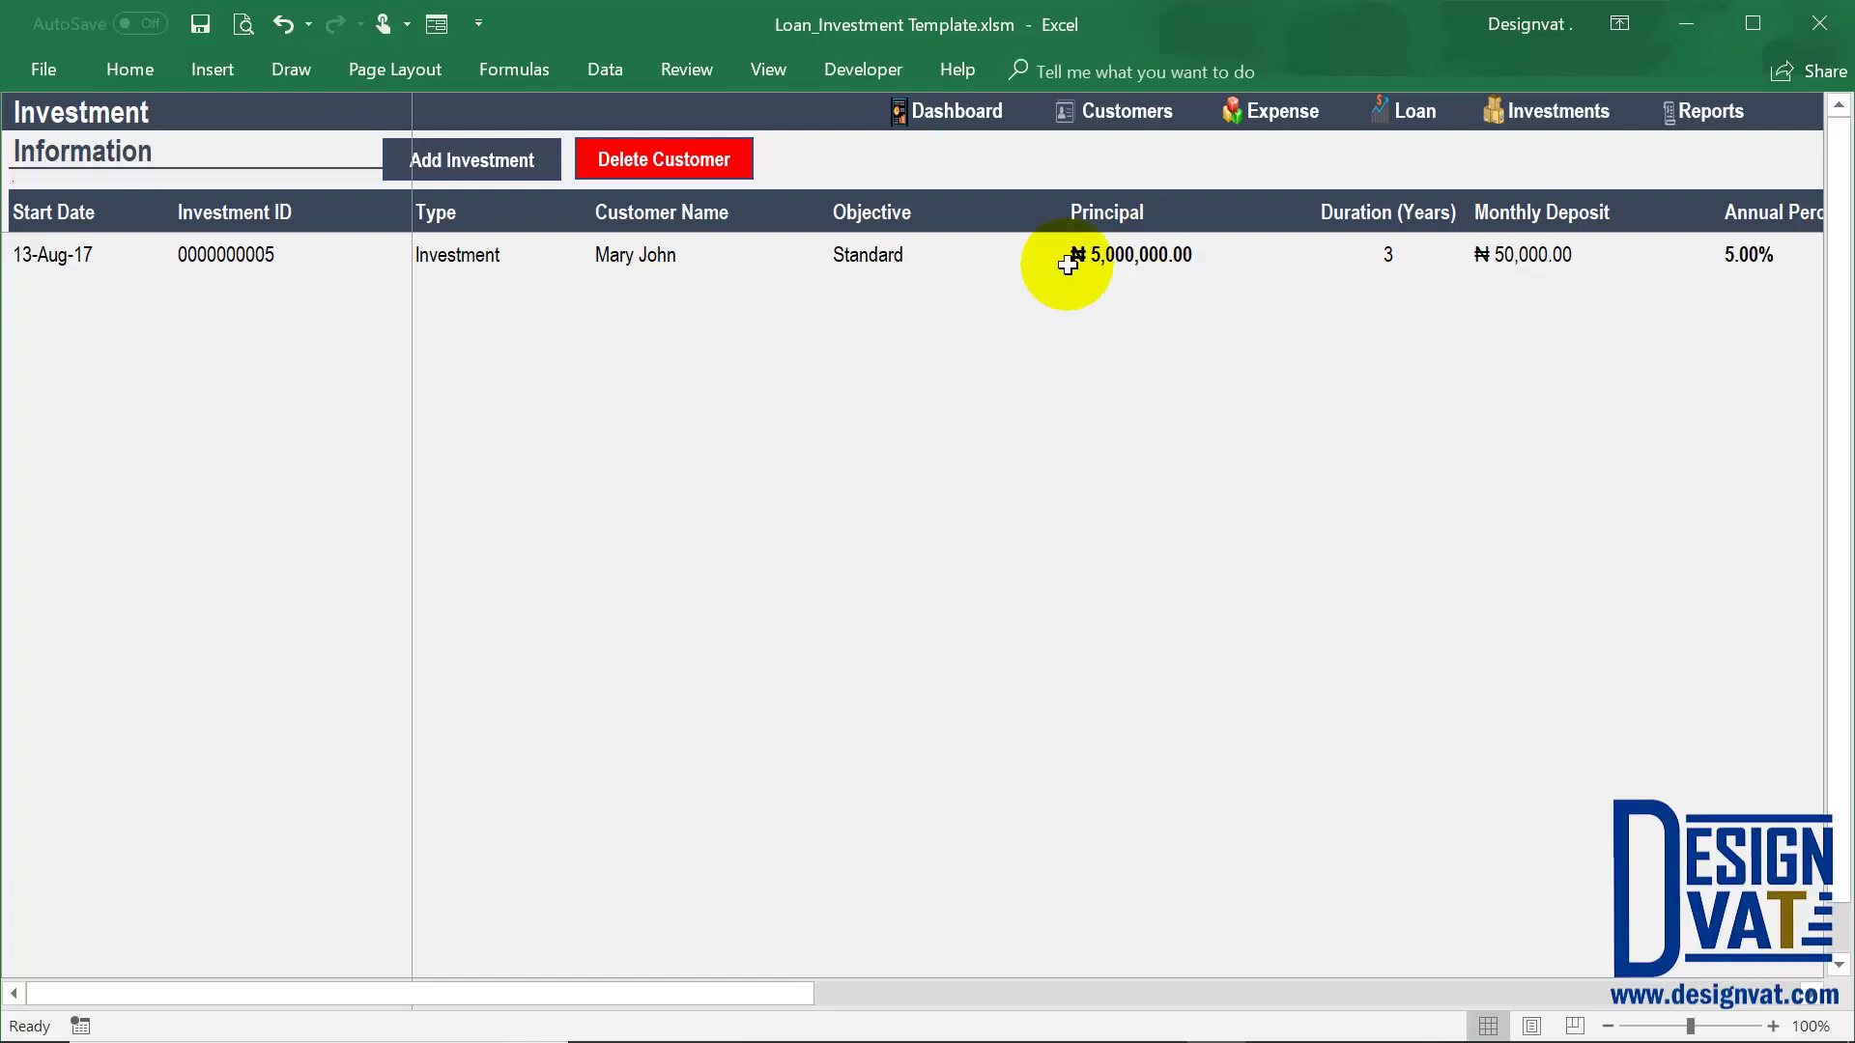
left_click_drag(722, 983, 972, 995)
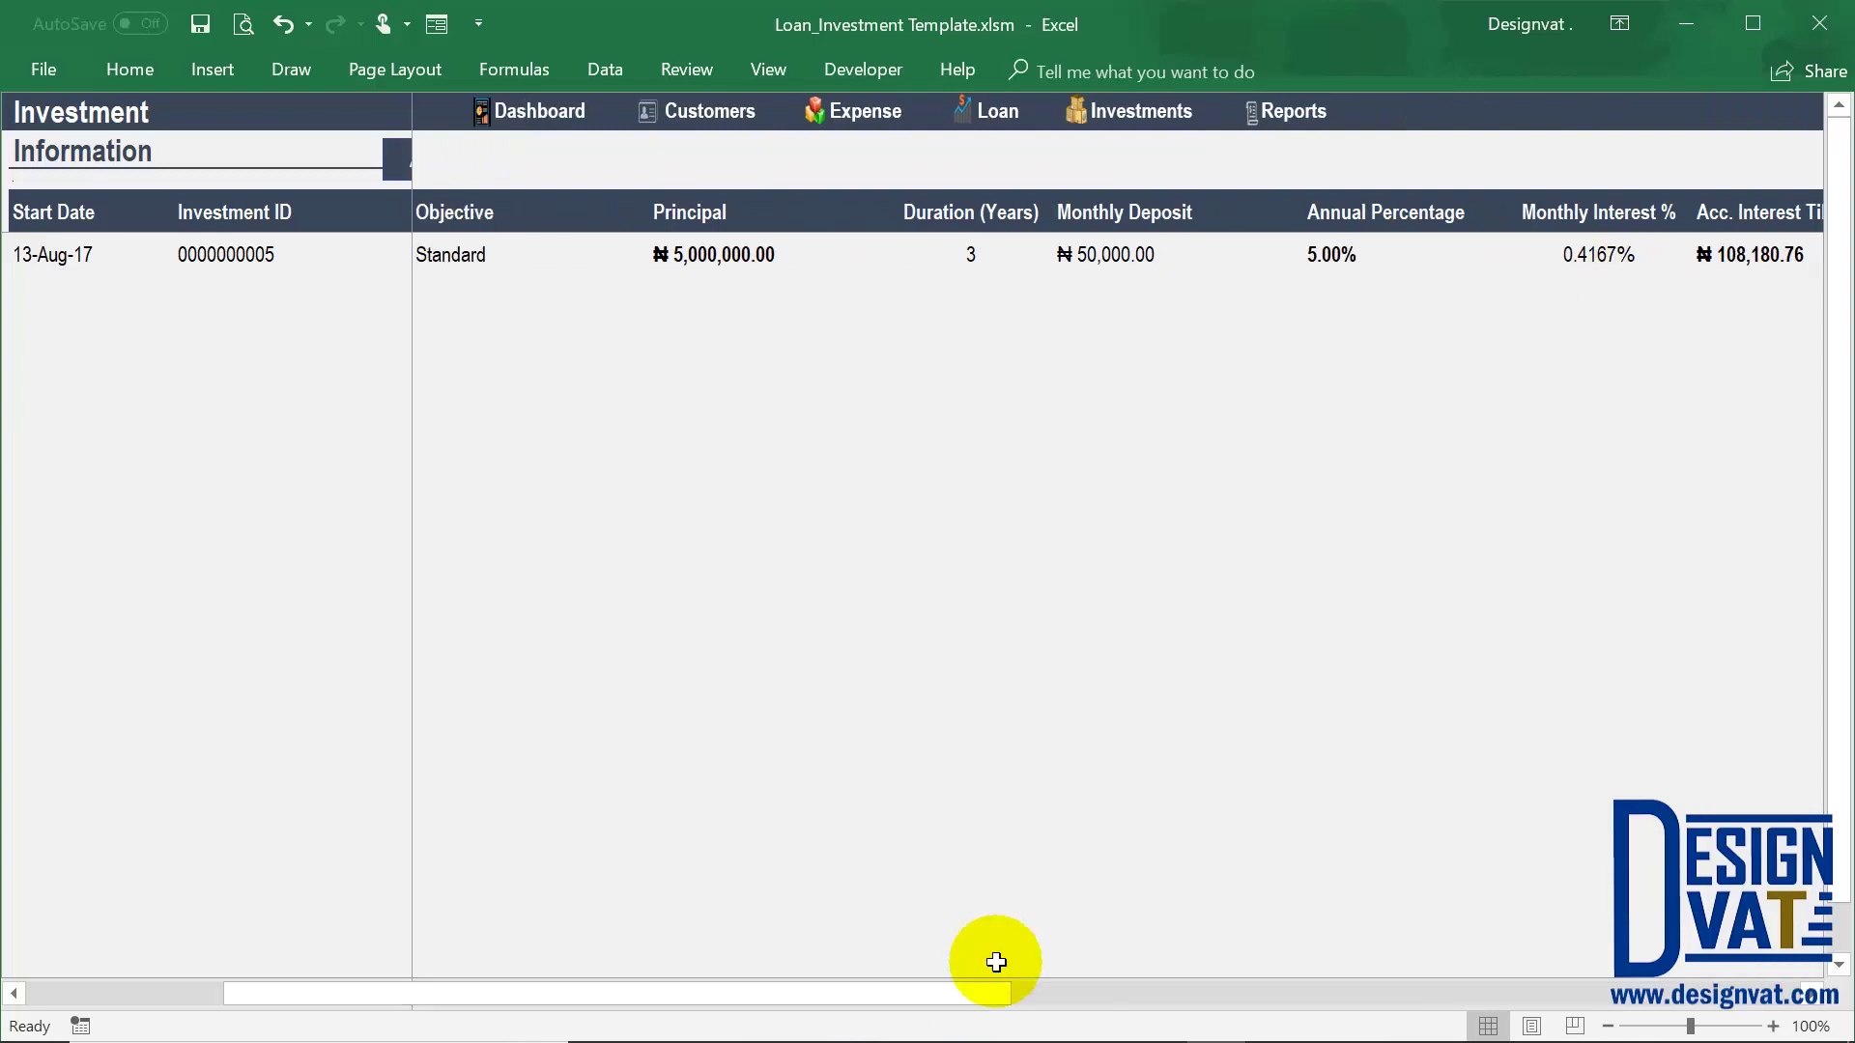
left_click_drag(970, 985, 1291, 840)
left_click_drag(935, 282, 977, 277)
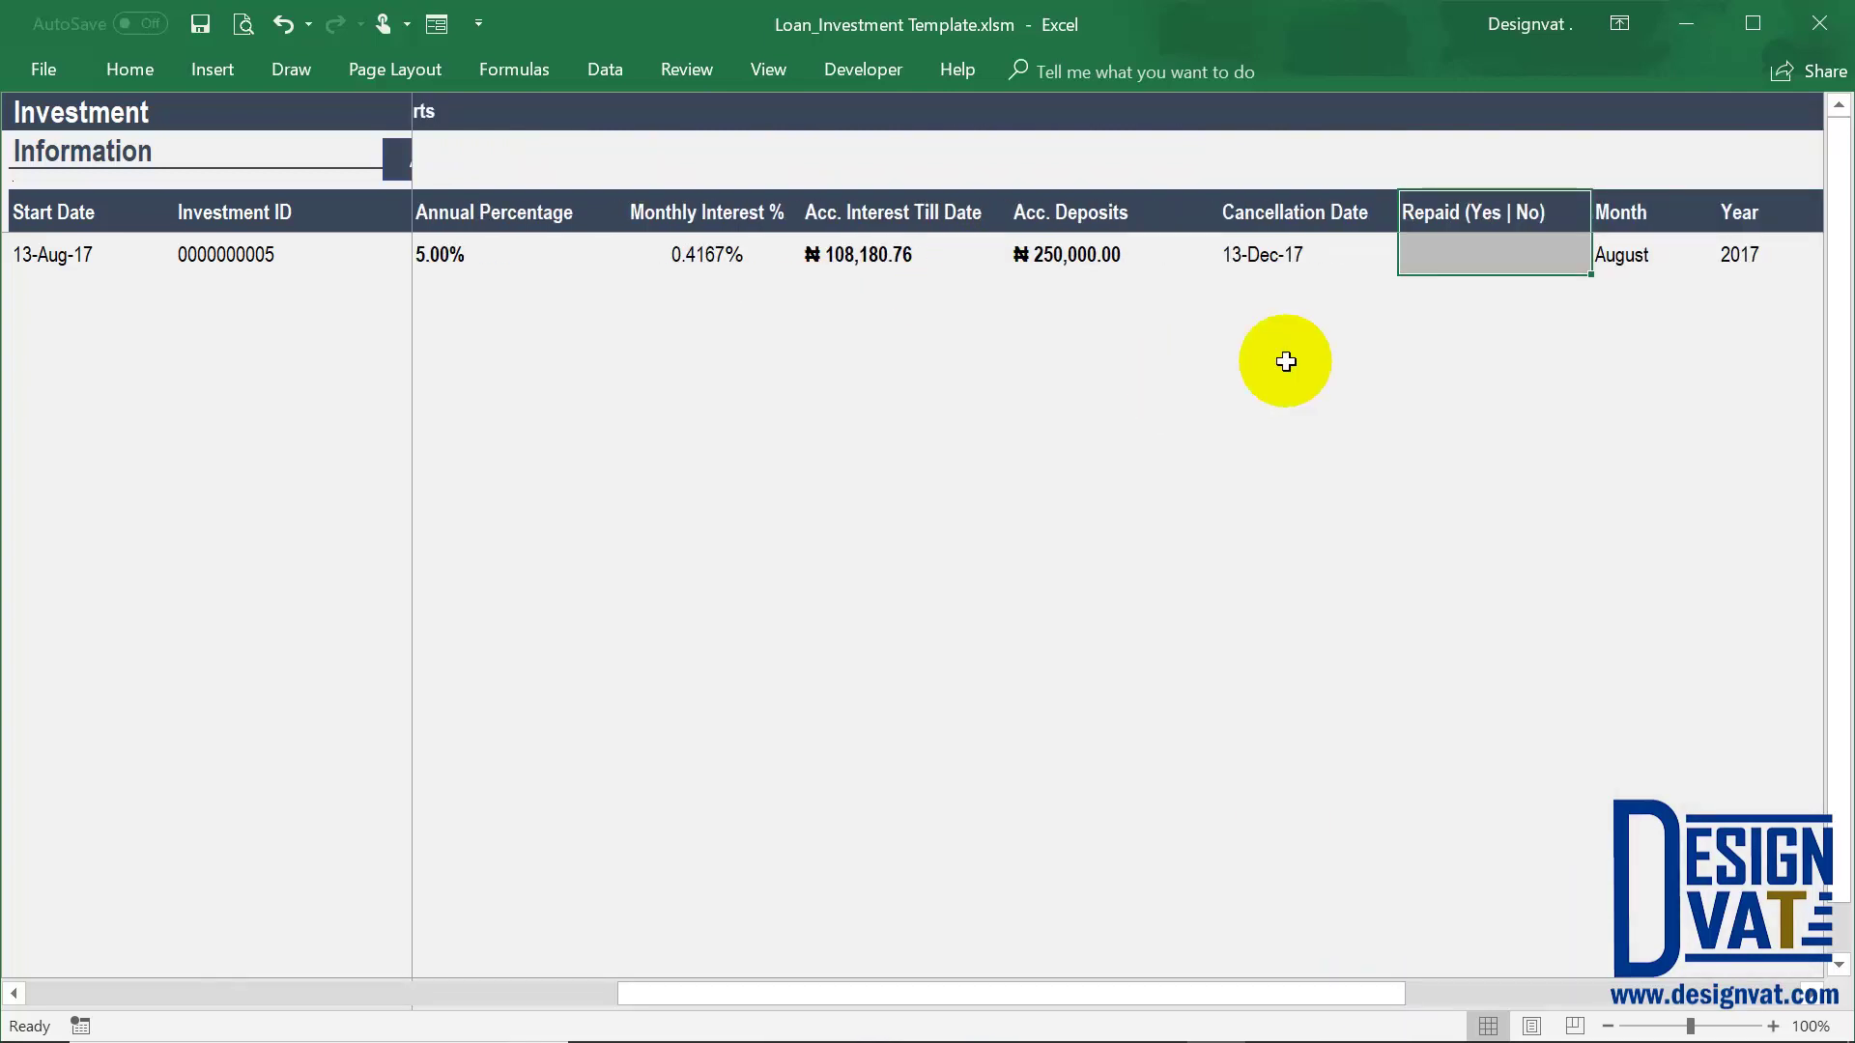
left_click_drag(1339, 1005, 1651, 287)
left_click(1669, 249)
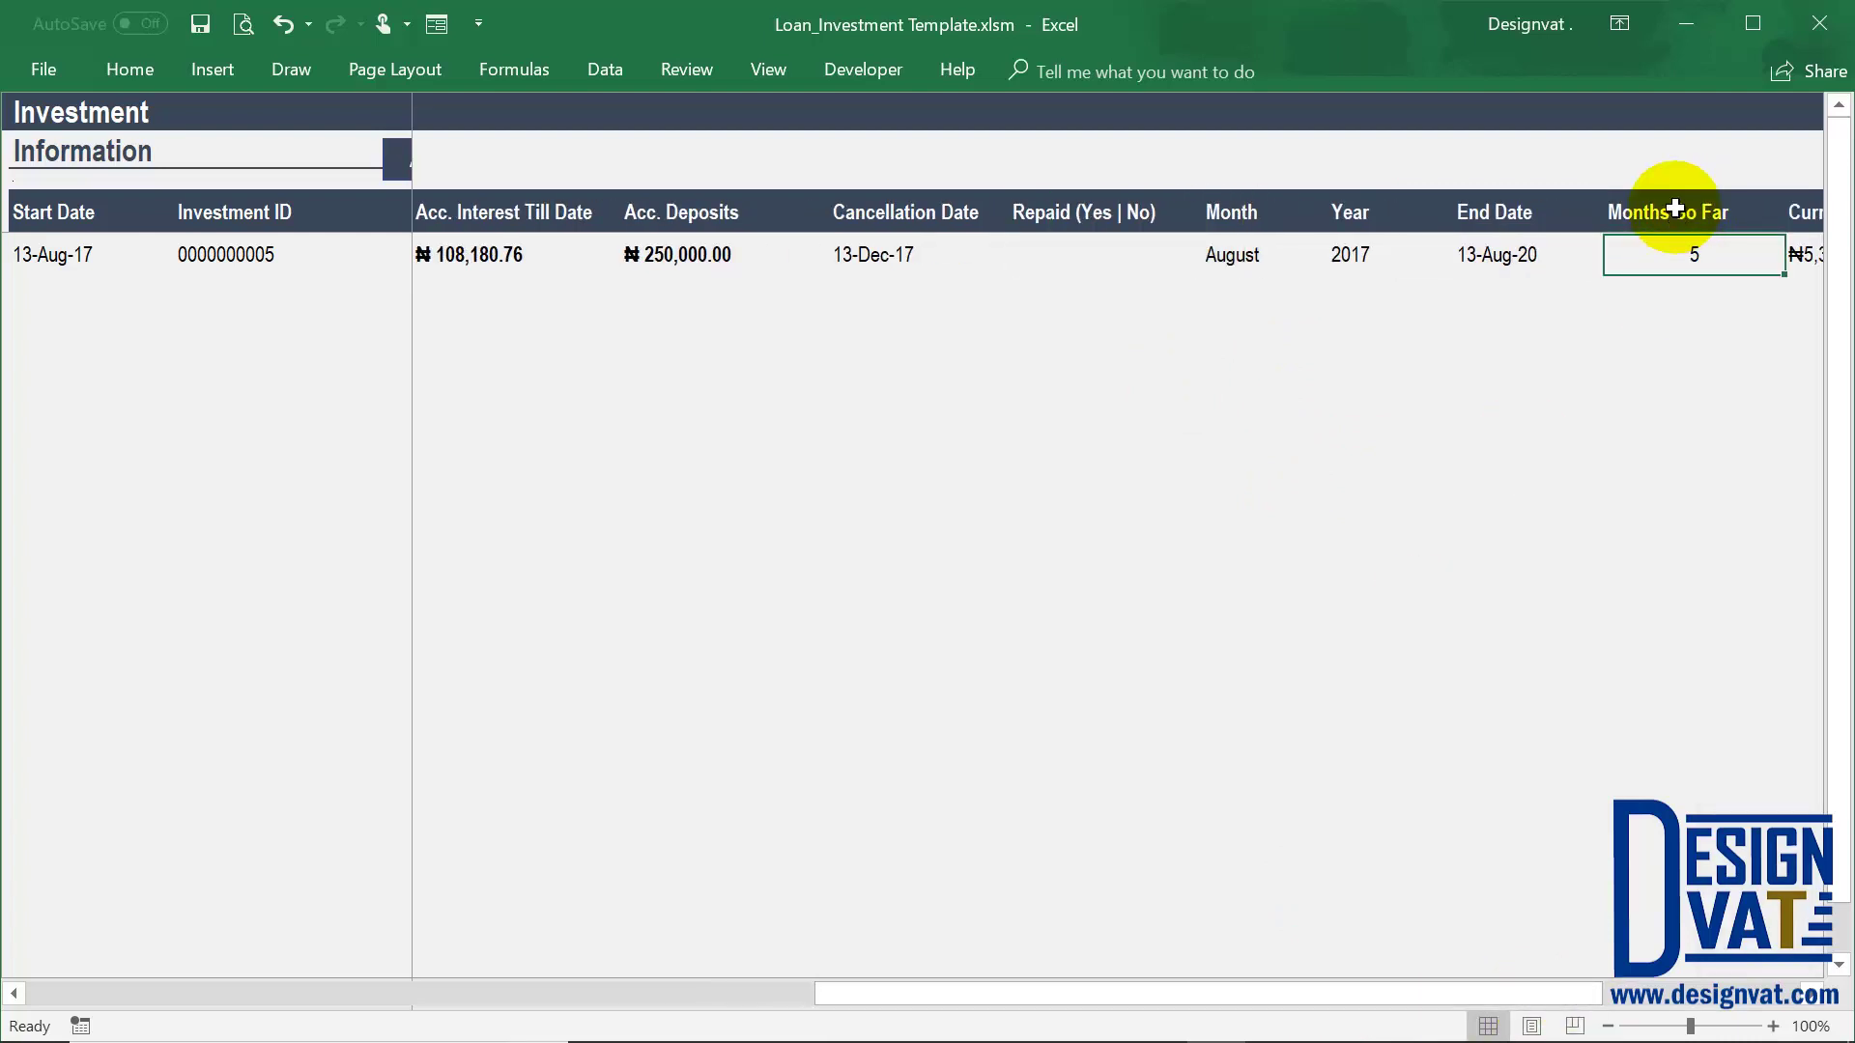
key("Right")
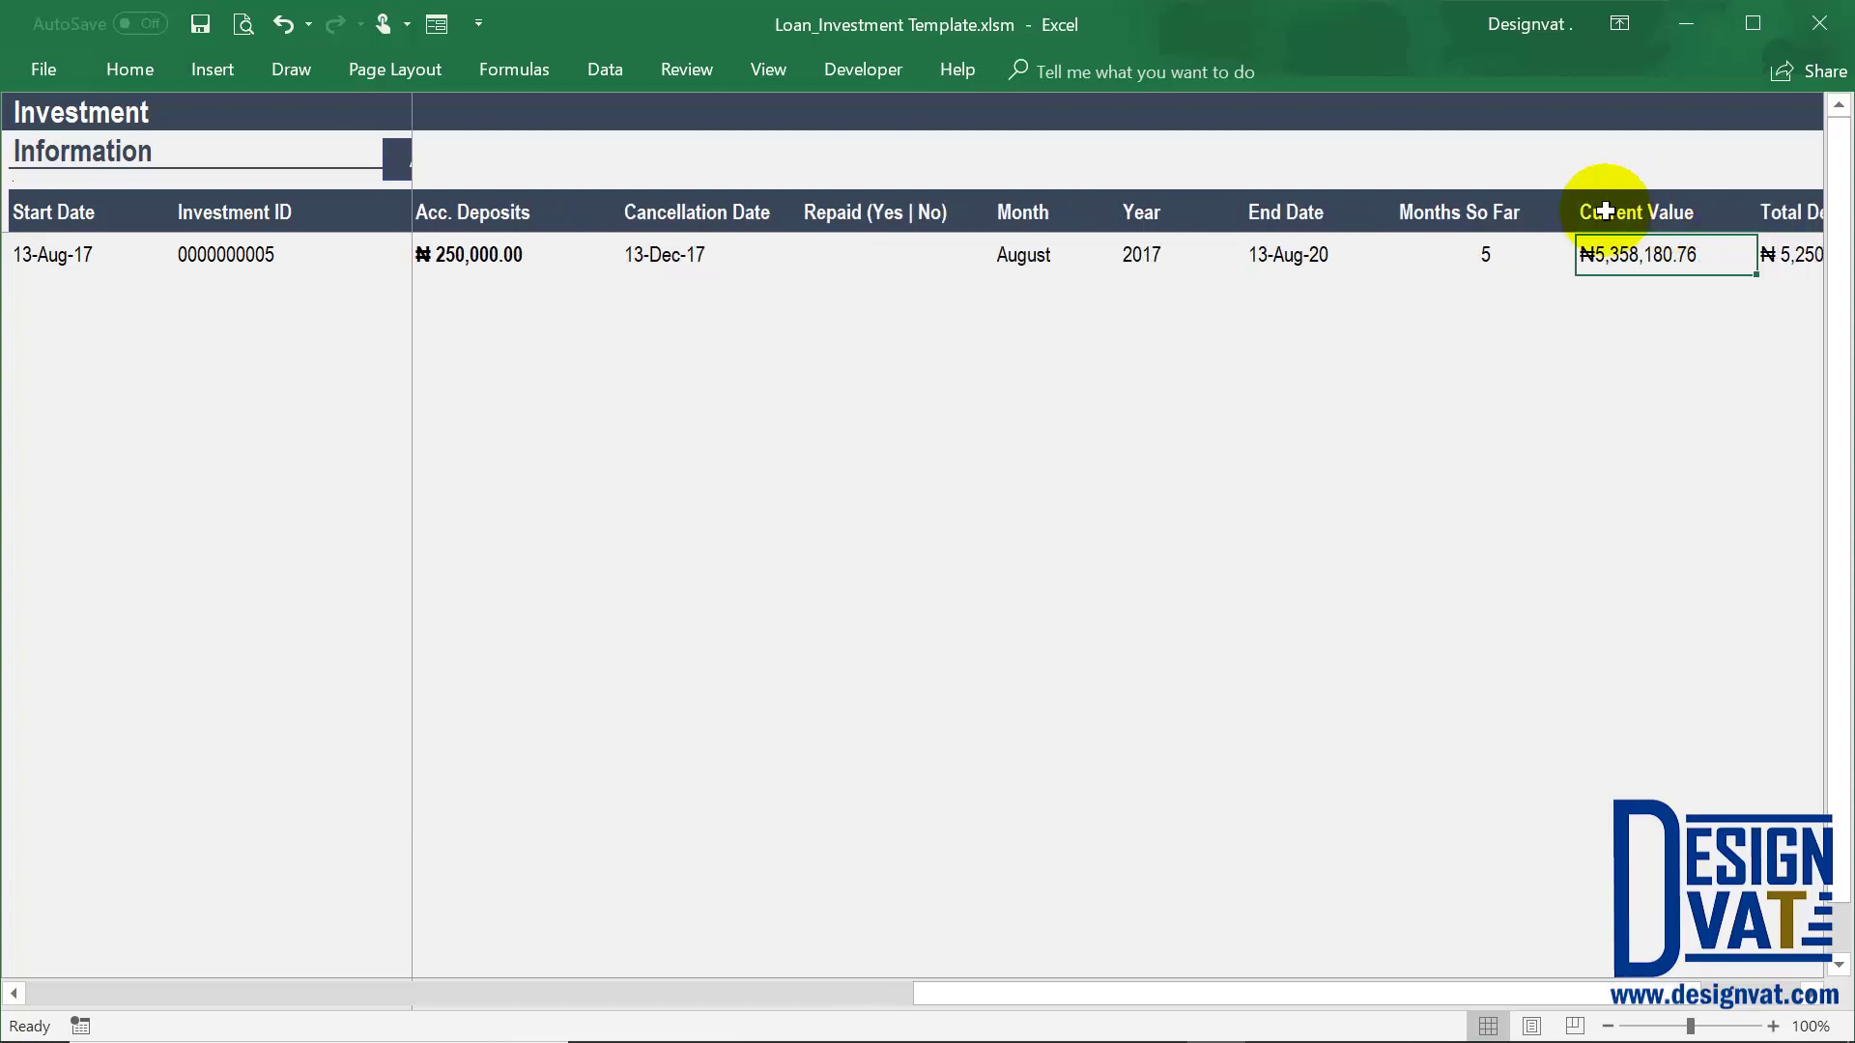
key("Right")
left_click_drag(1479, 220, 1481, 253)
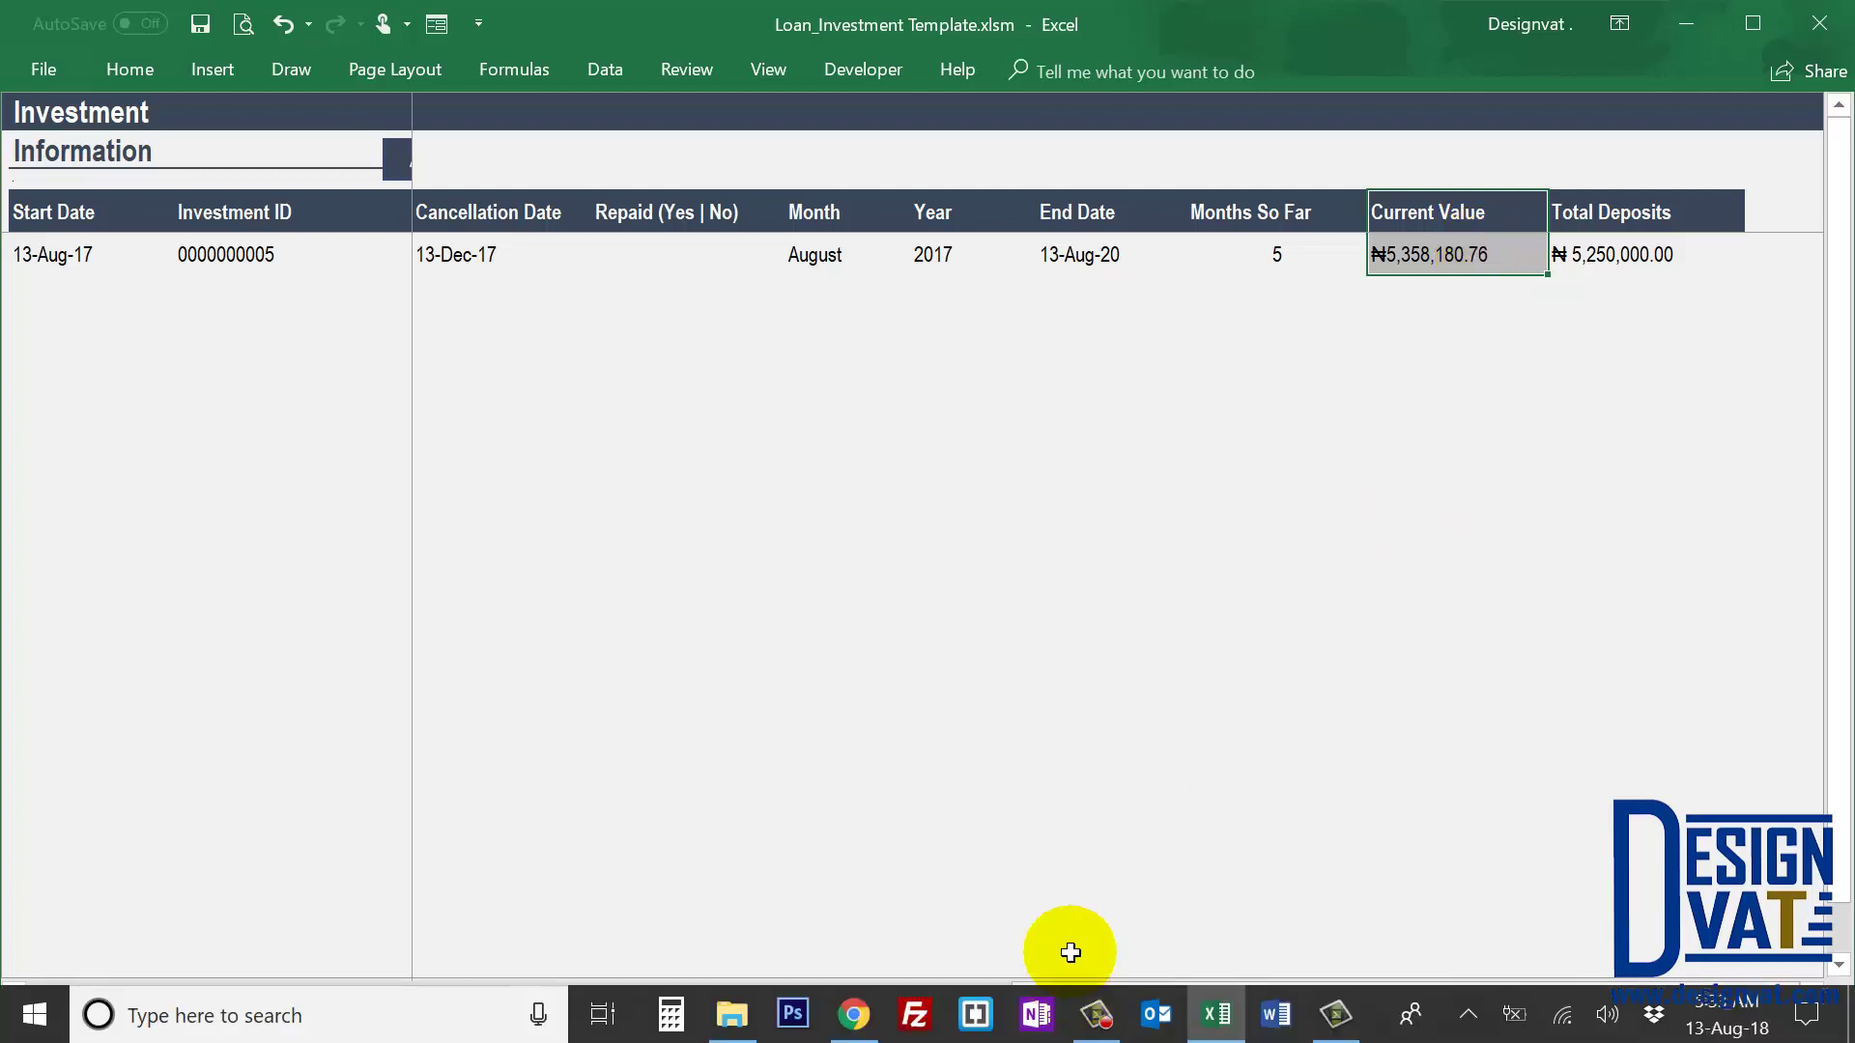
left_click_drag(1047, 994, 31, 981)
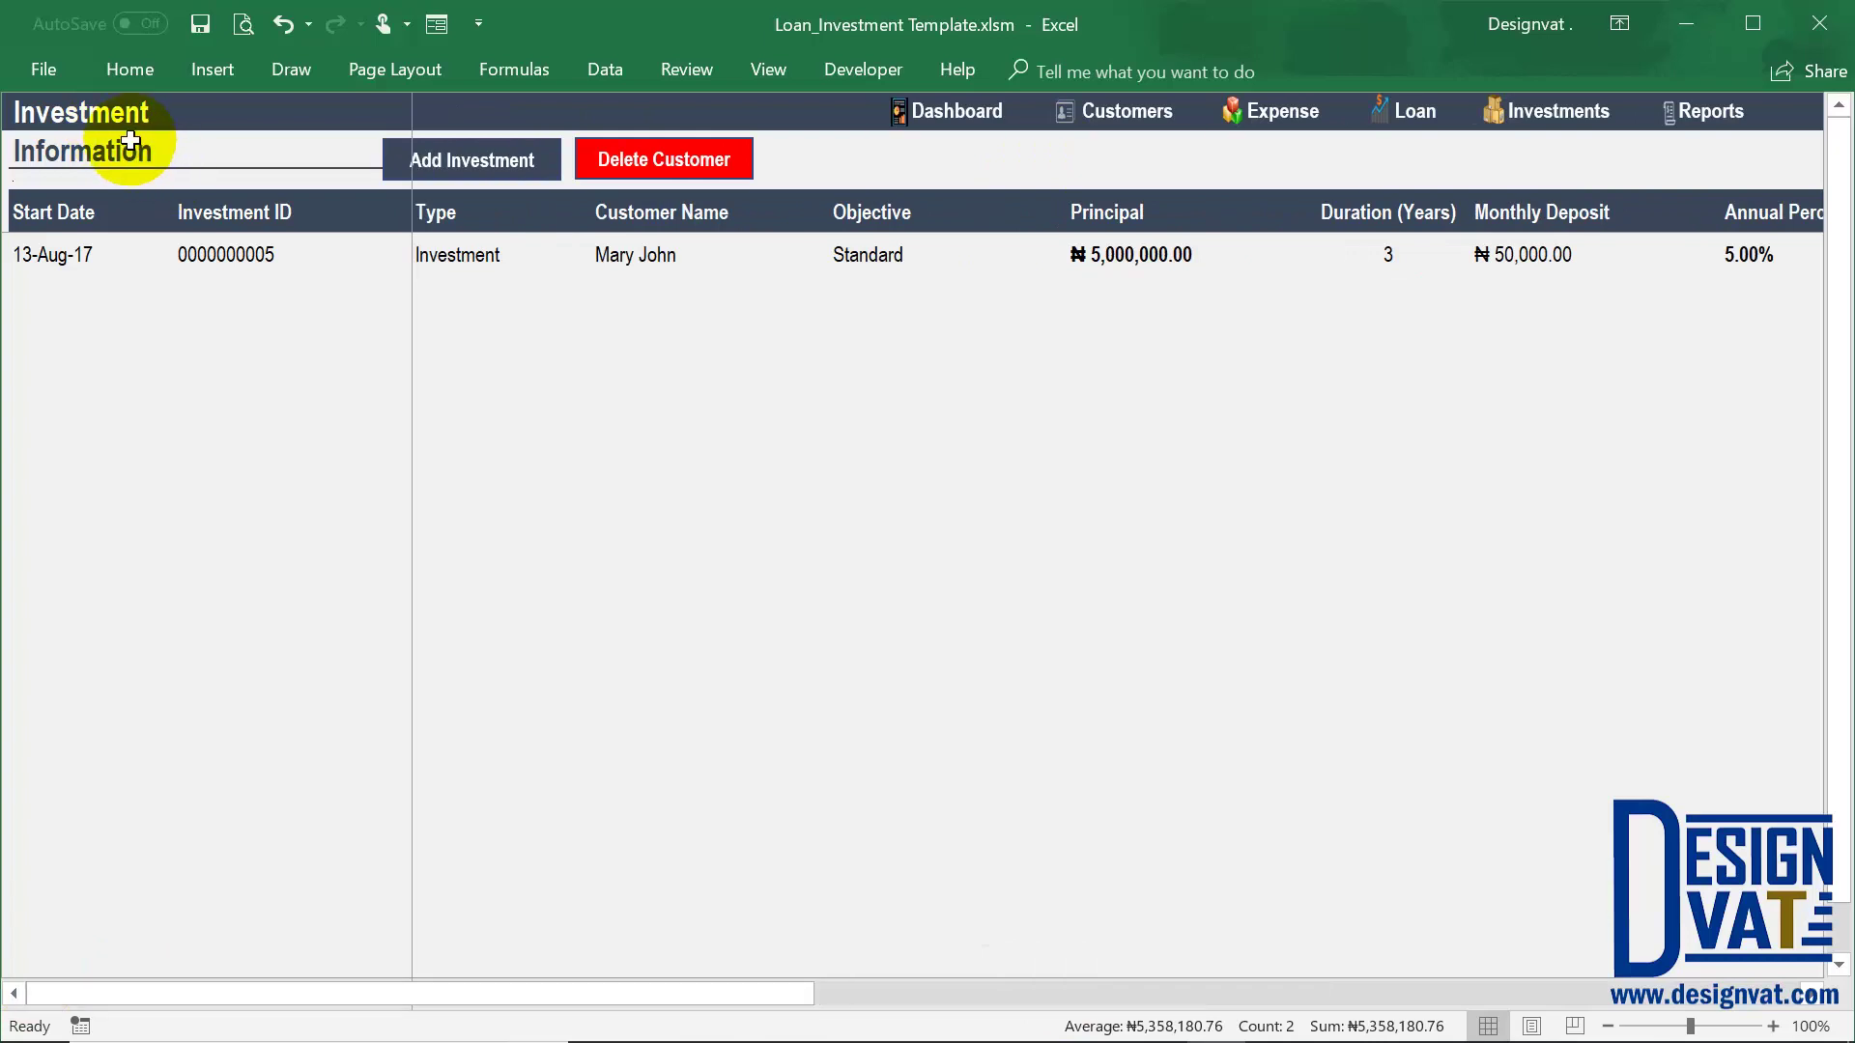
Open the Expense Report from the Reports dashboard, showing January 2018 advertising at ₦10,000.00
left_click(1711, 122)
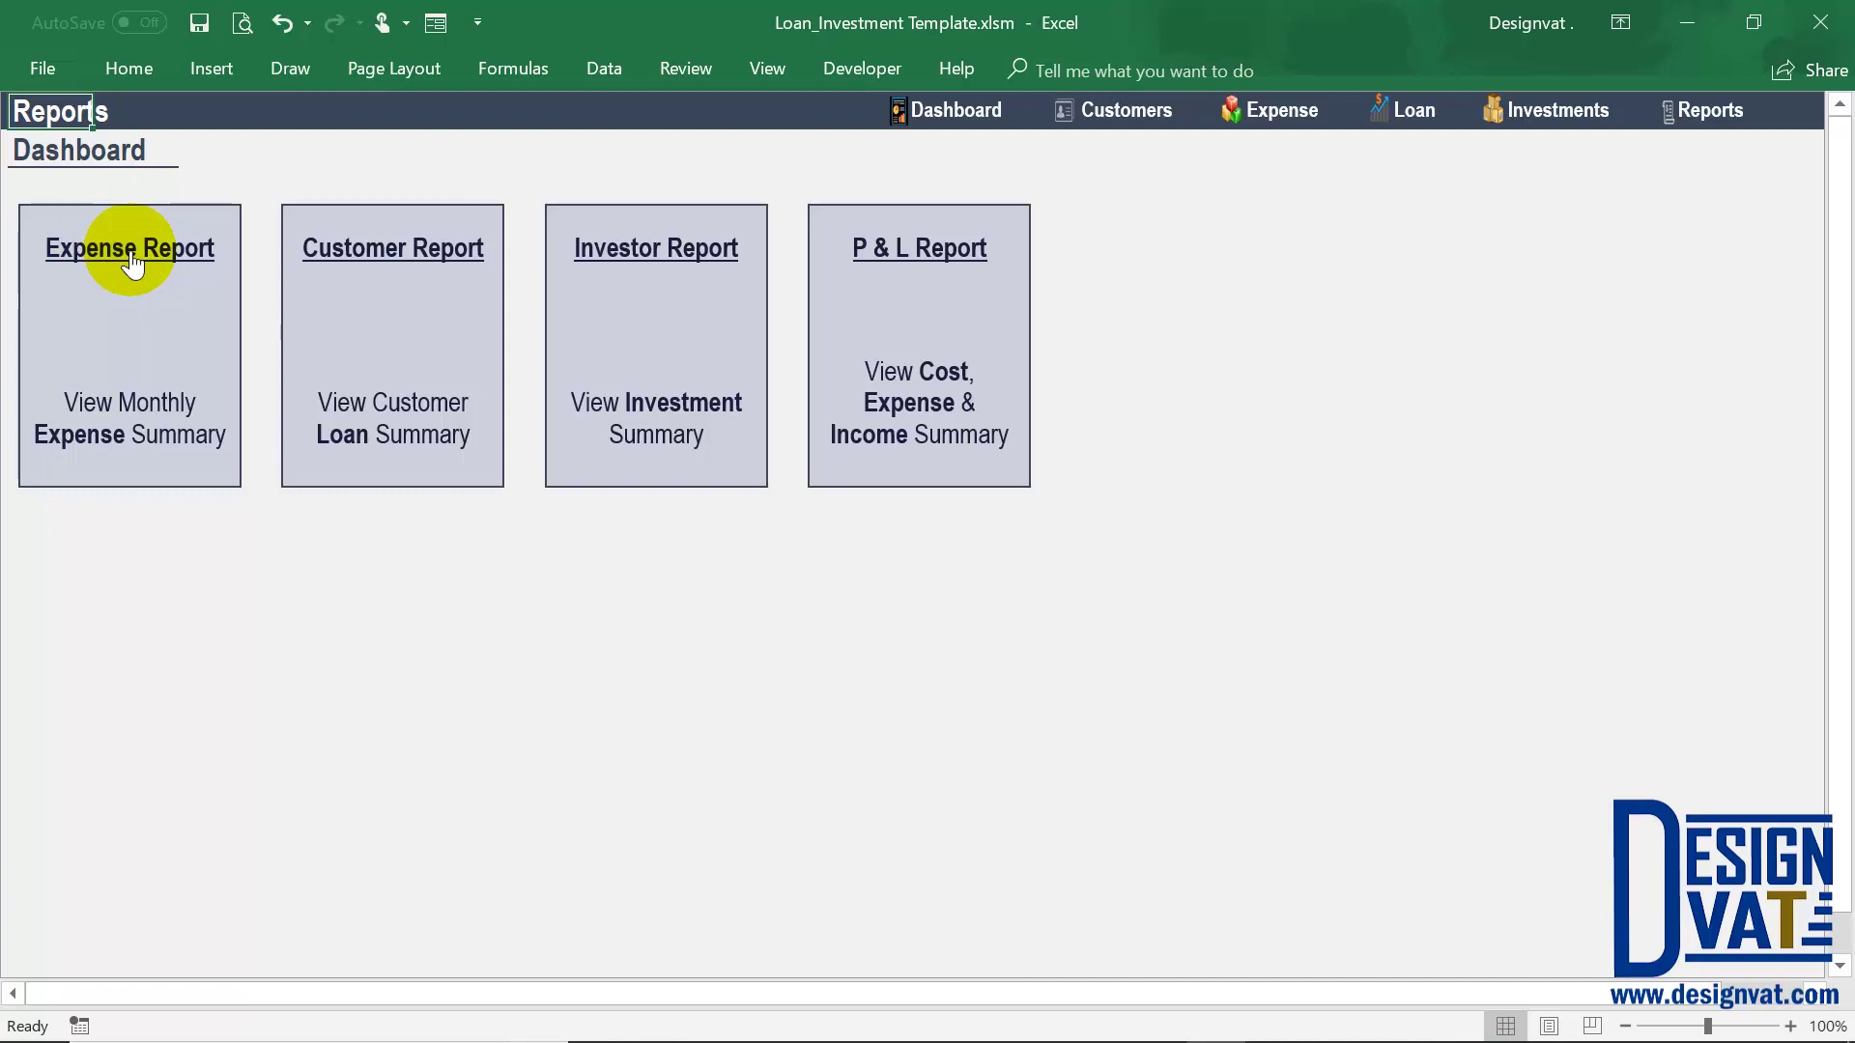
left_click(1297, 119)
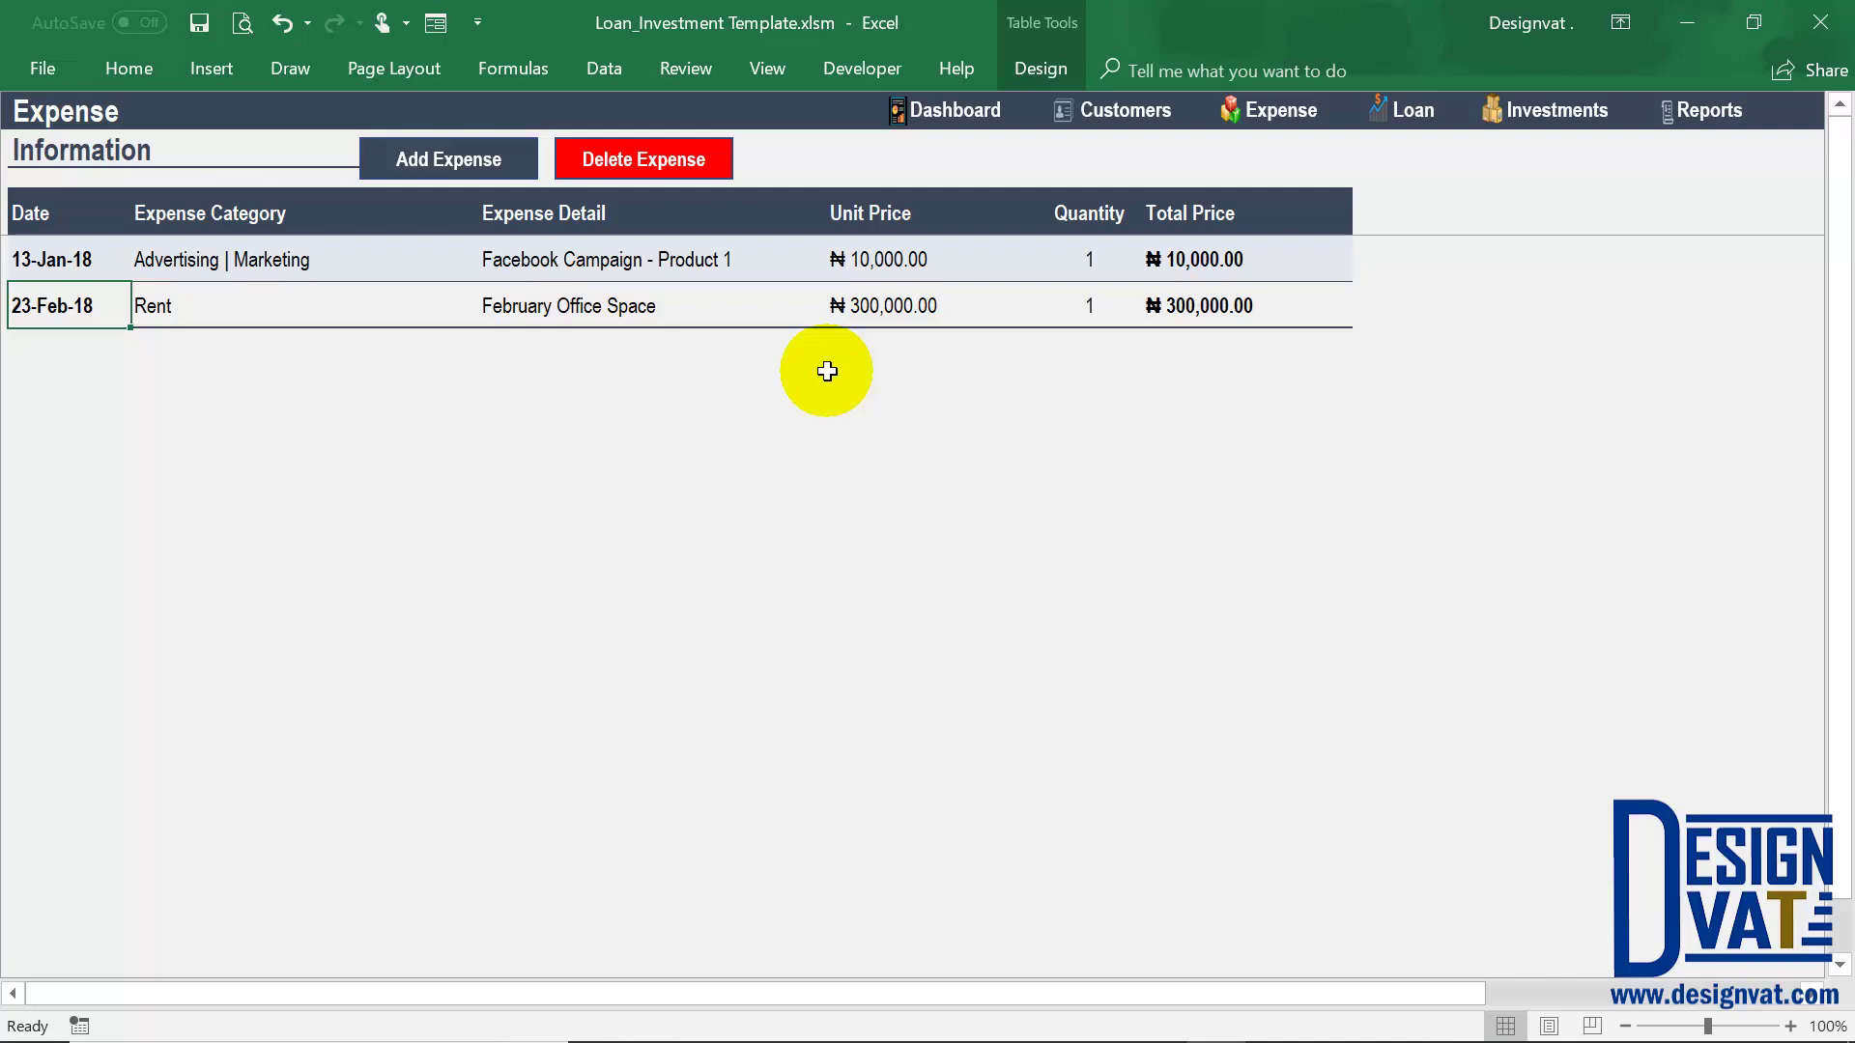
left_click(231, 262)
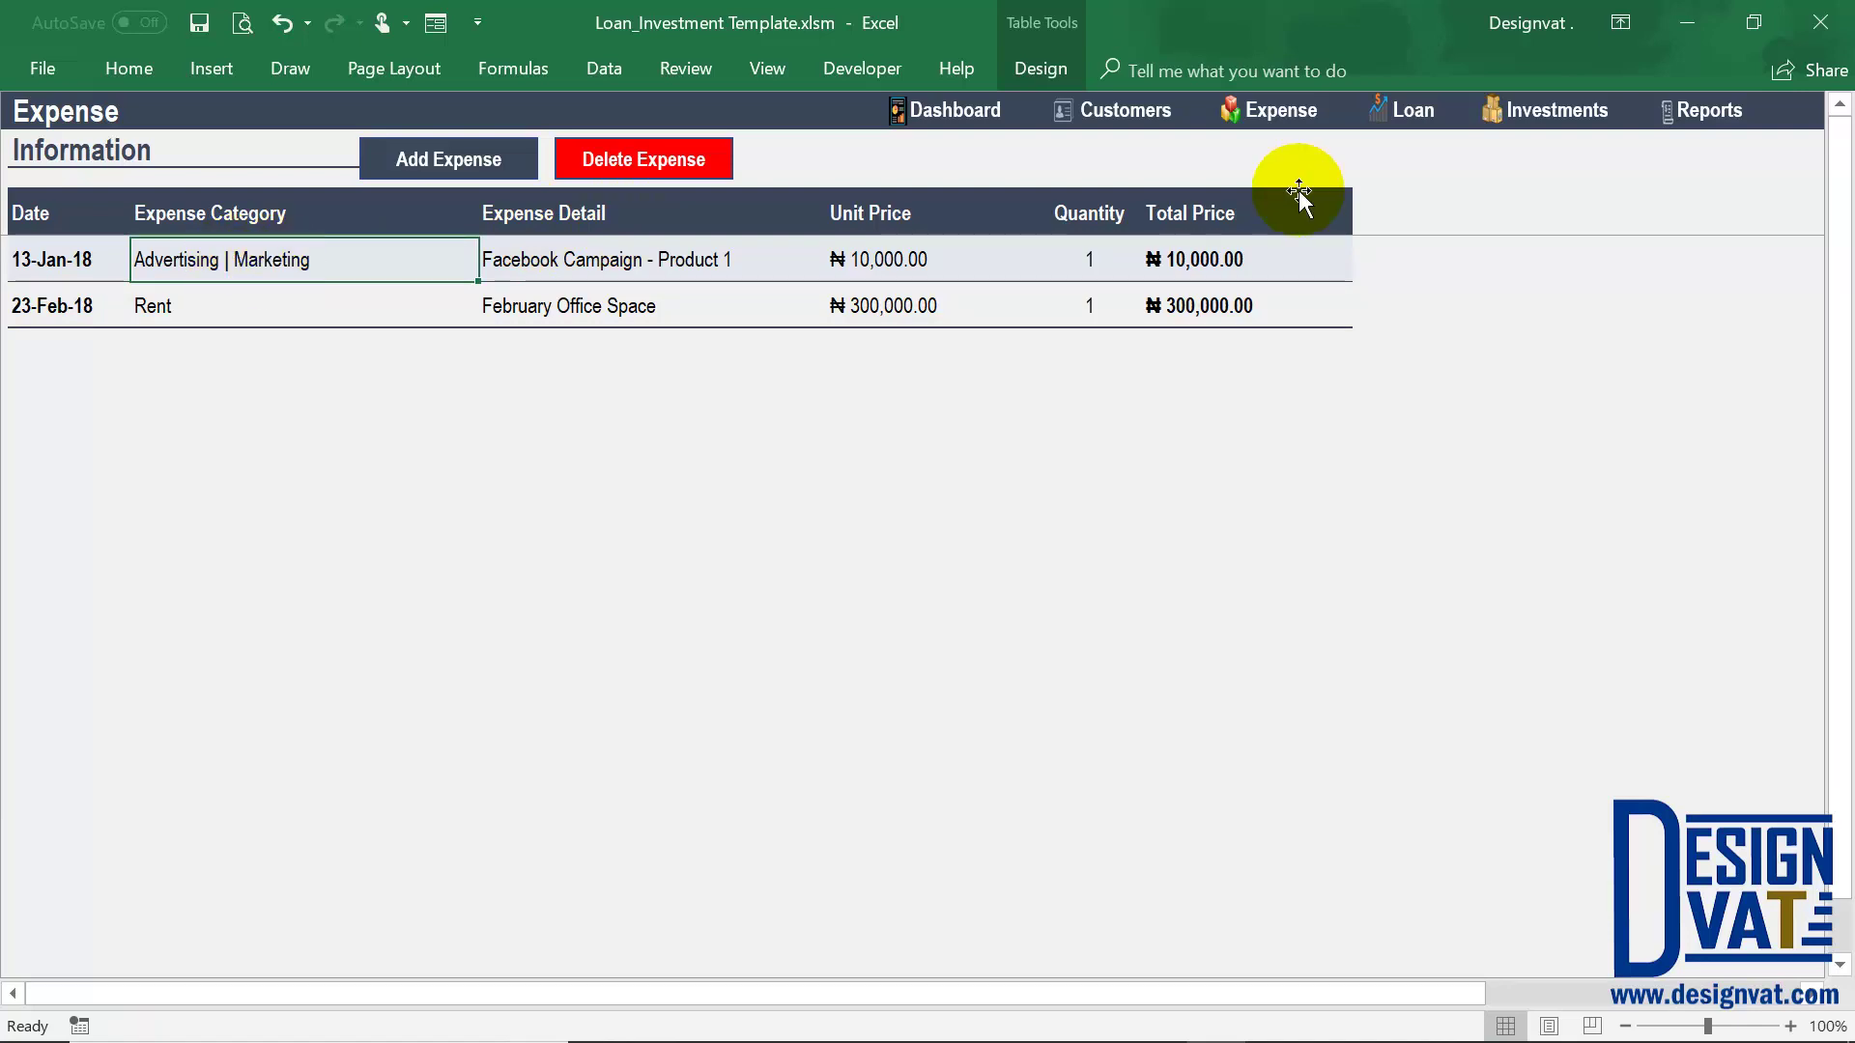
left_click(1701, 112)
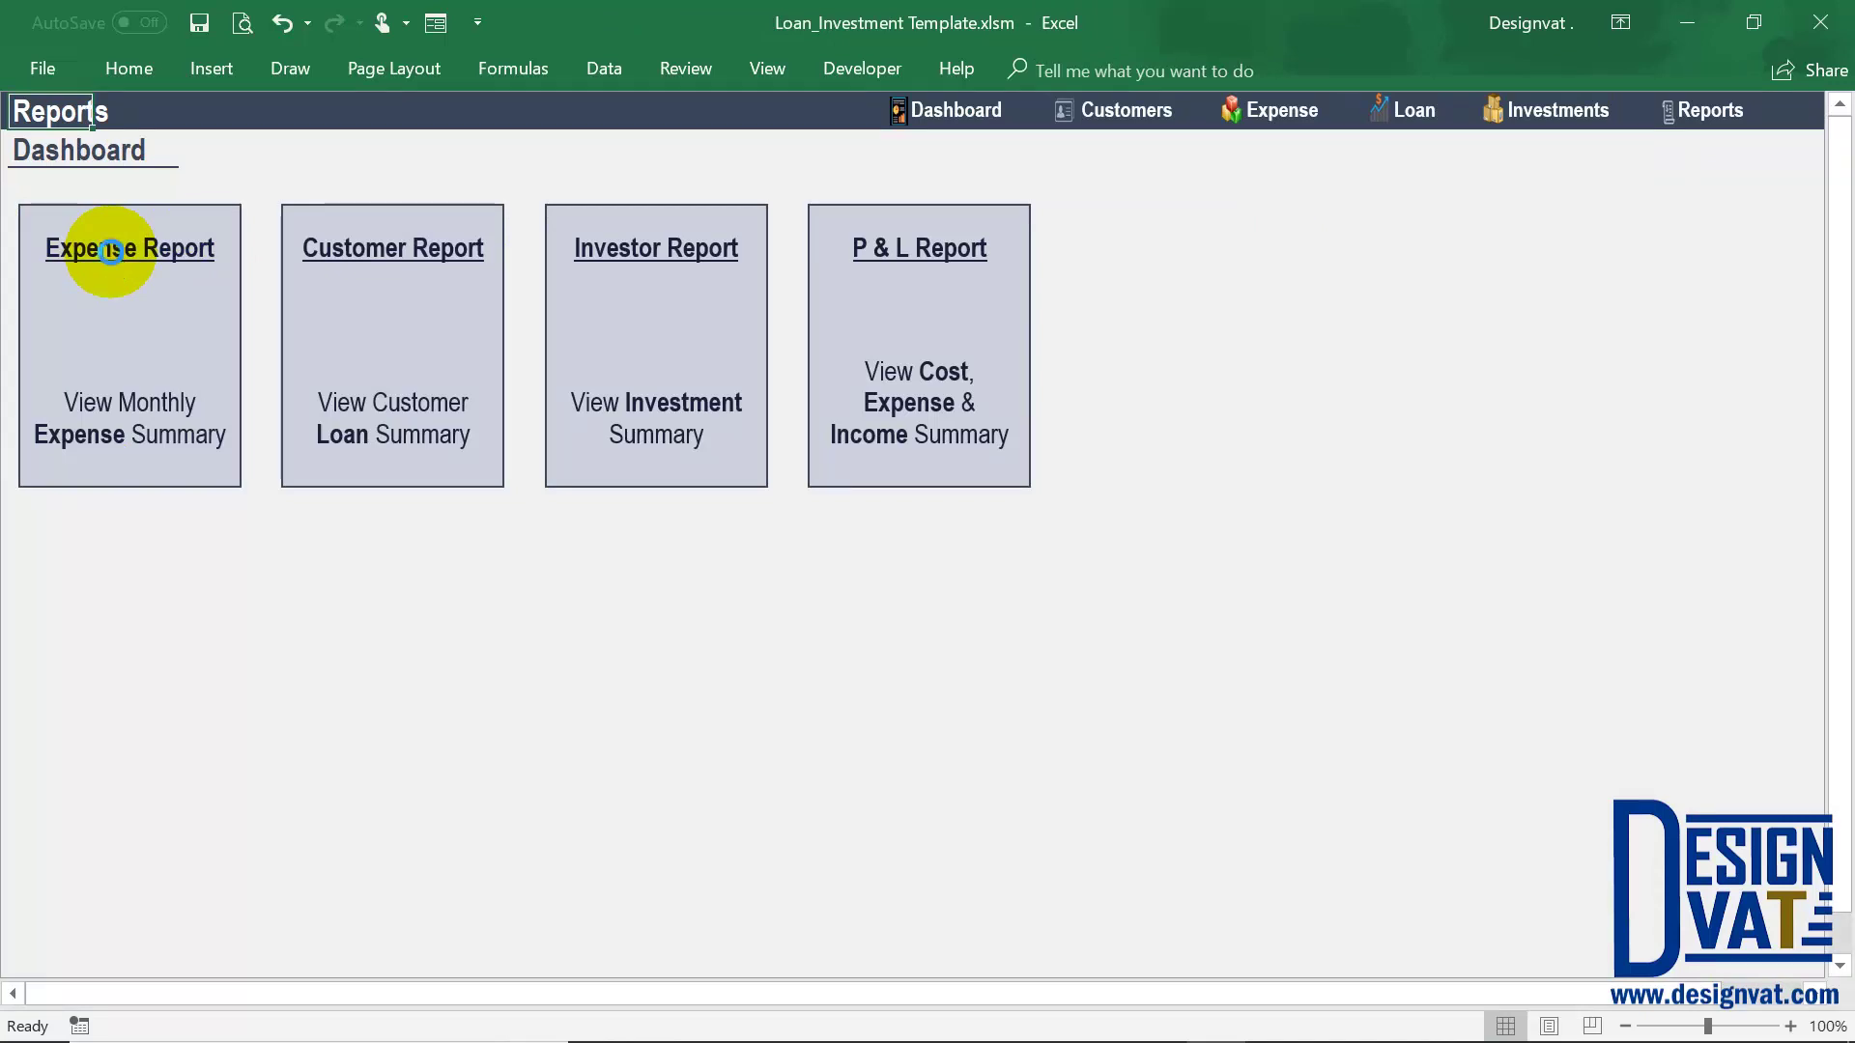
left_click(110, 252)
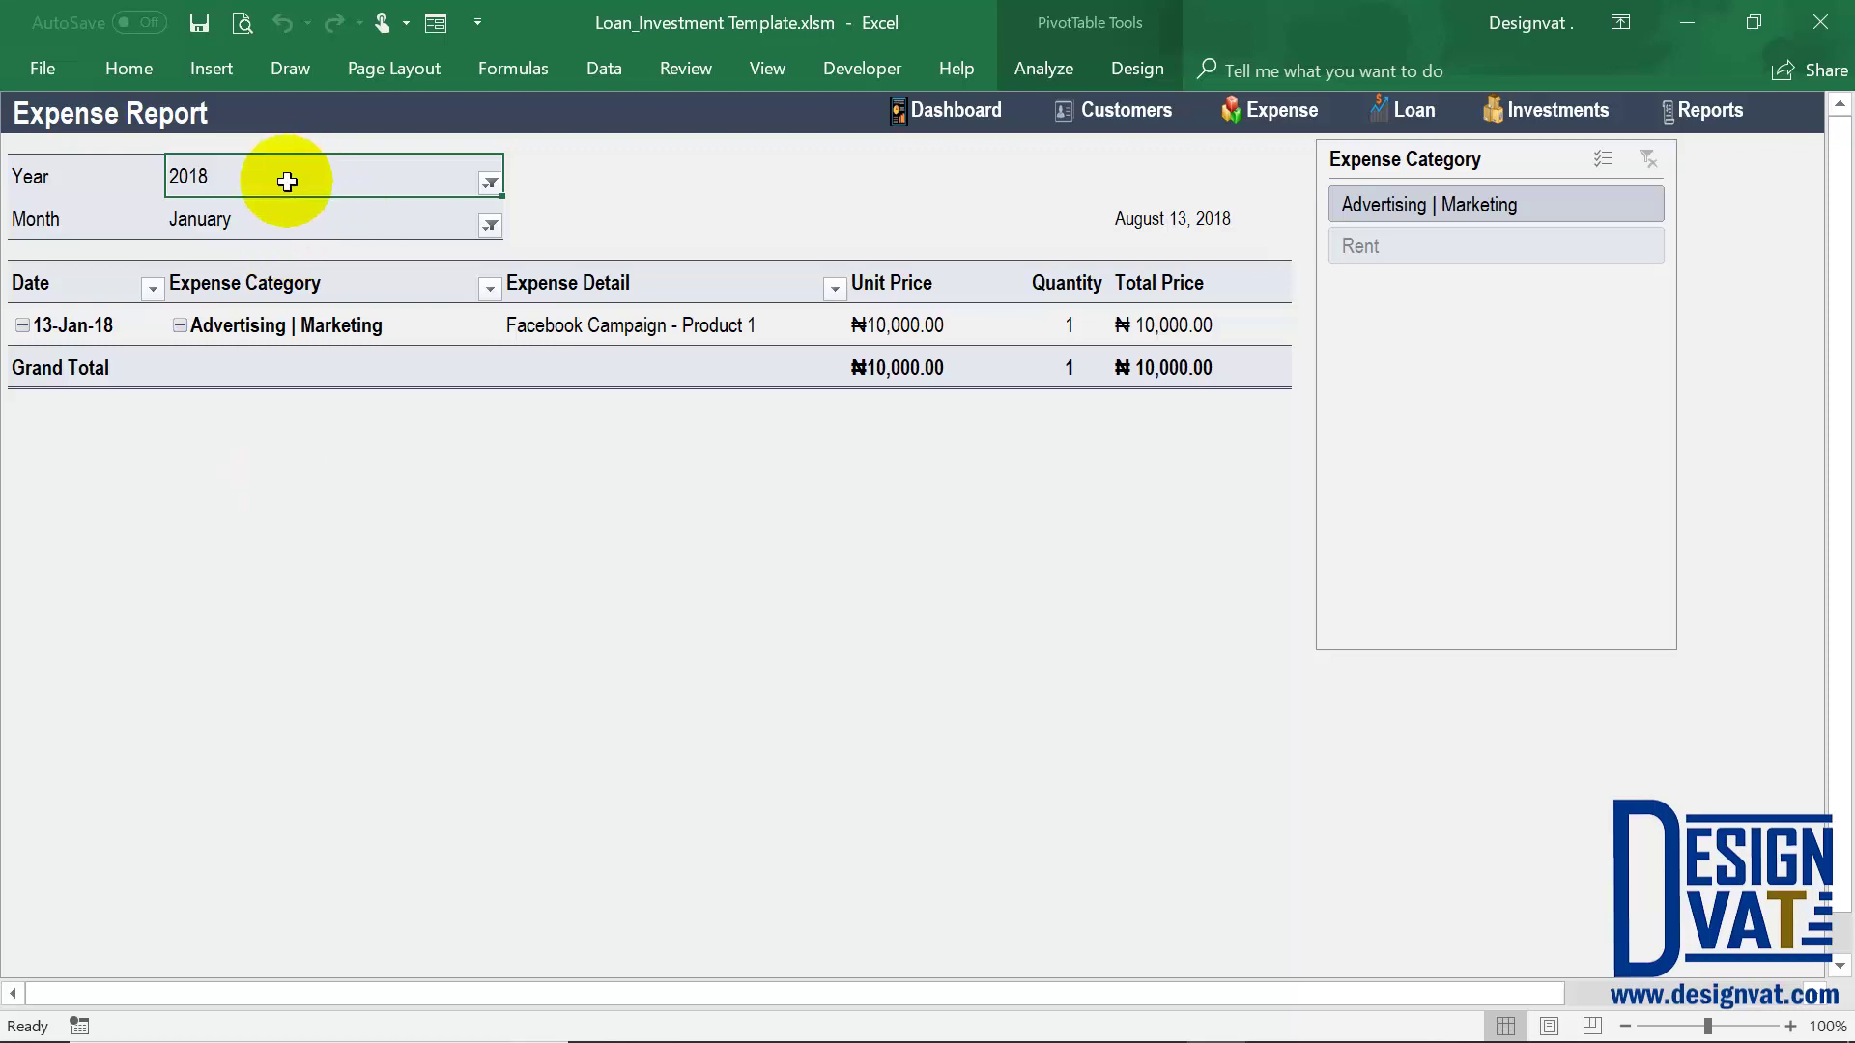
Filter the Expense Report to year 2018 and month February
left_click(491, 186)
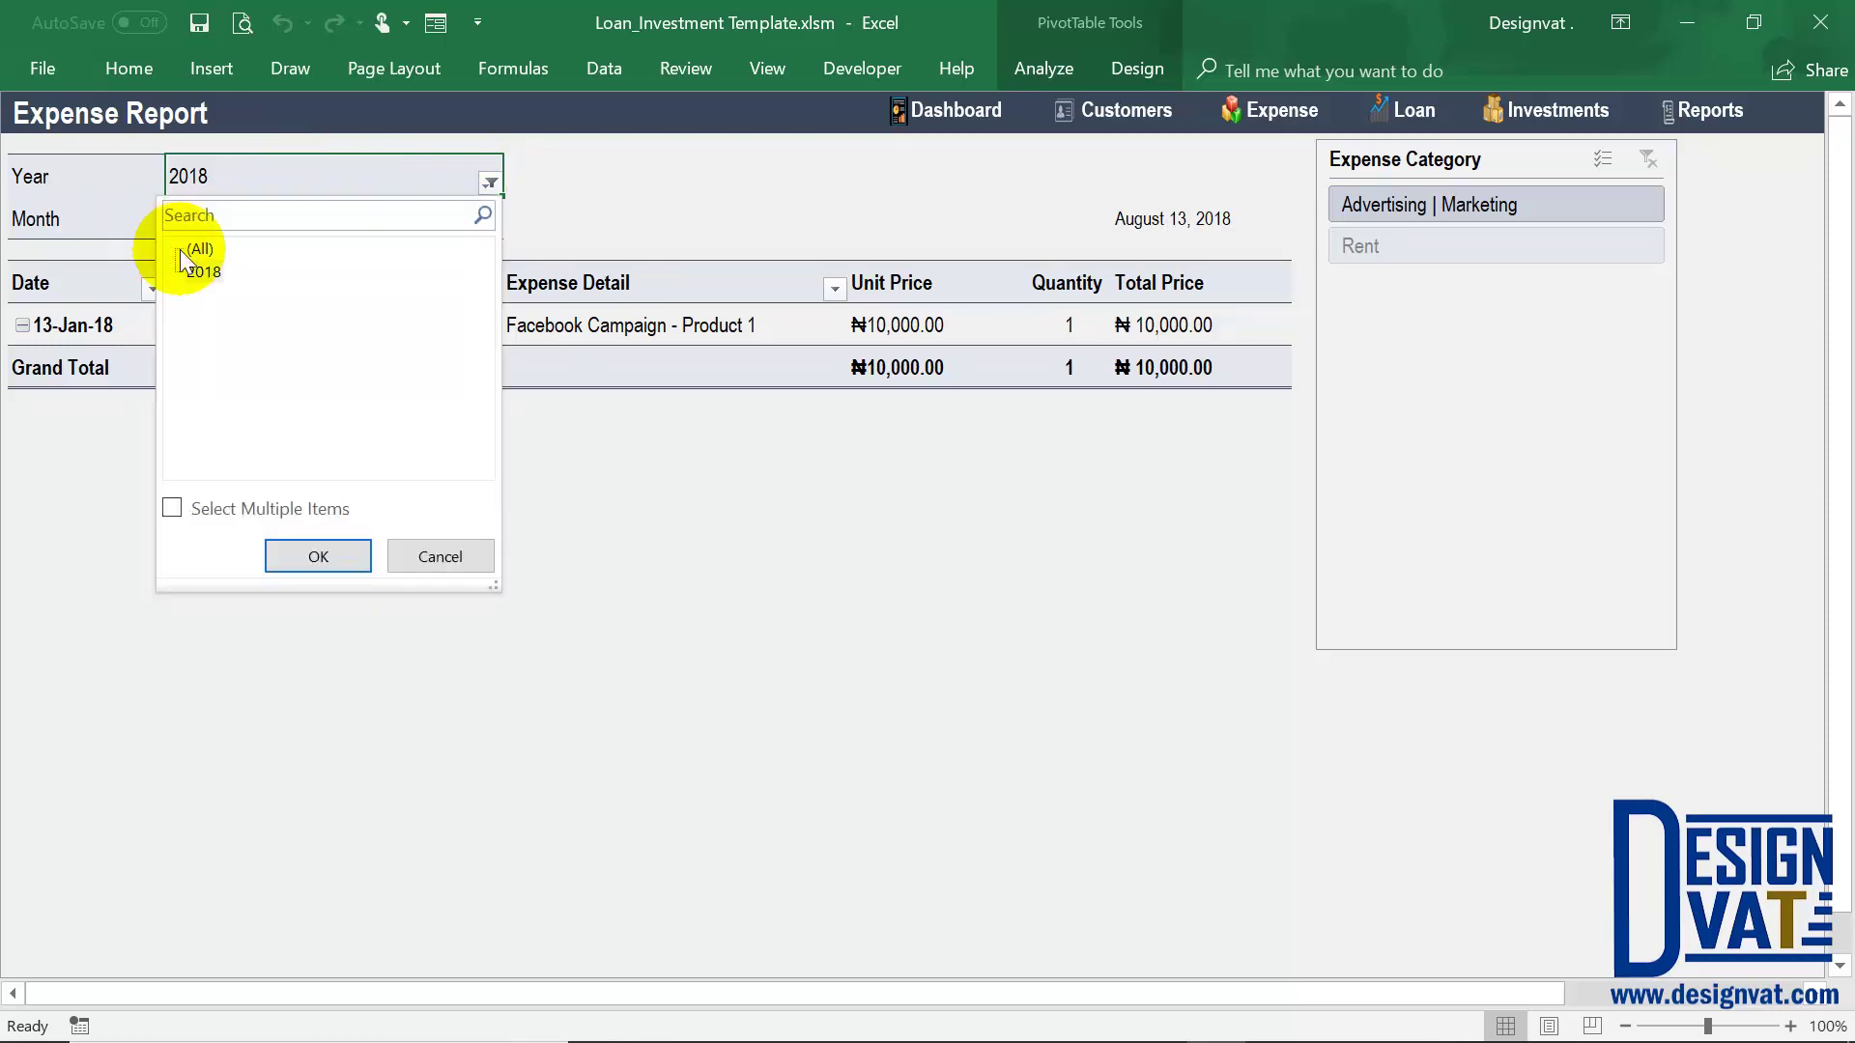
left_click(285, 555)
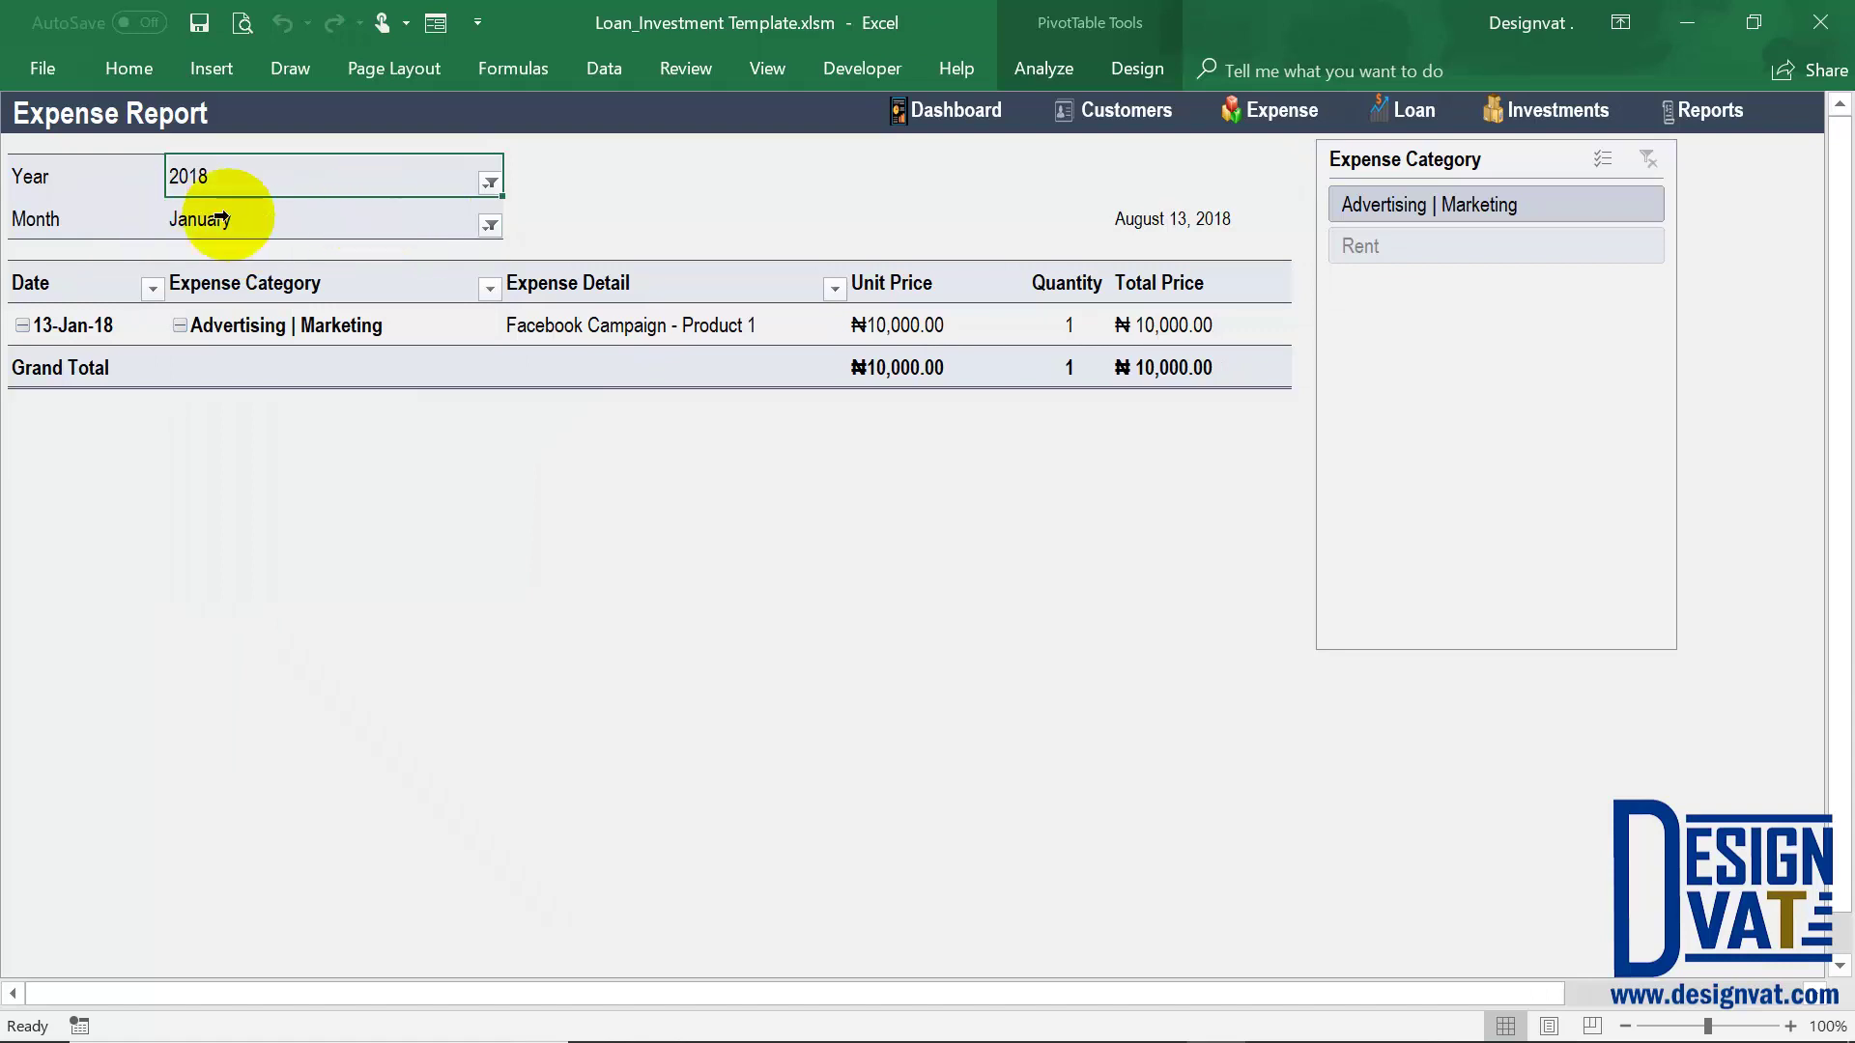
left_click(269, 323)
left_click(1159, 364)
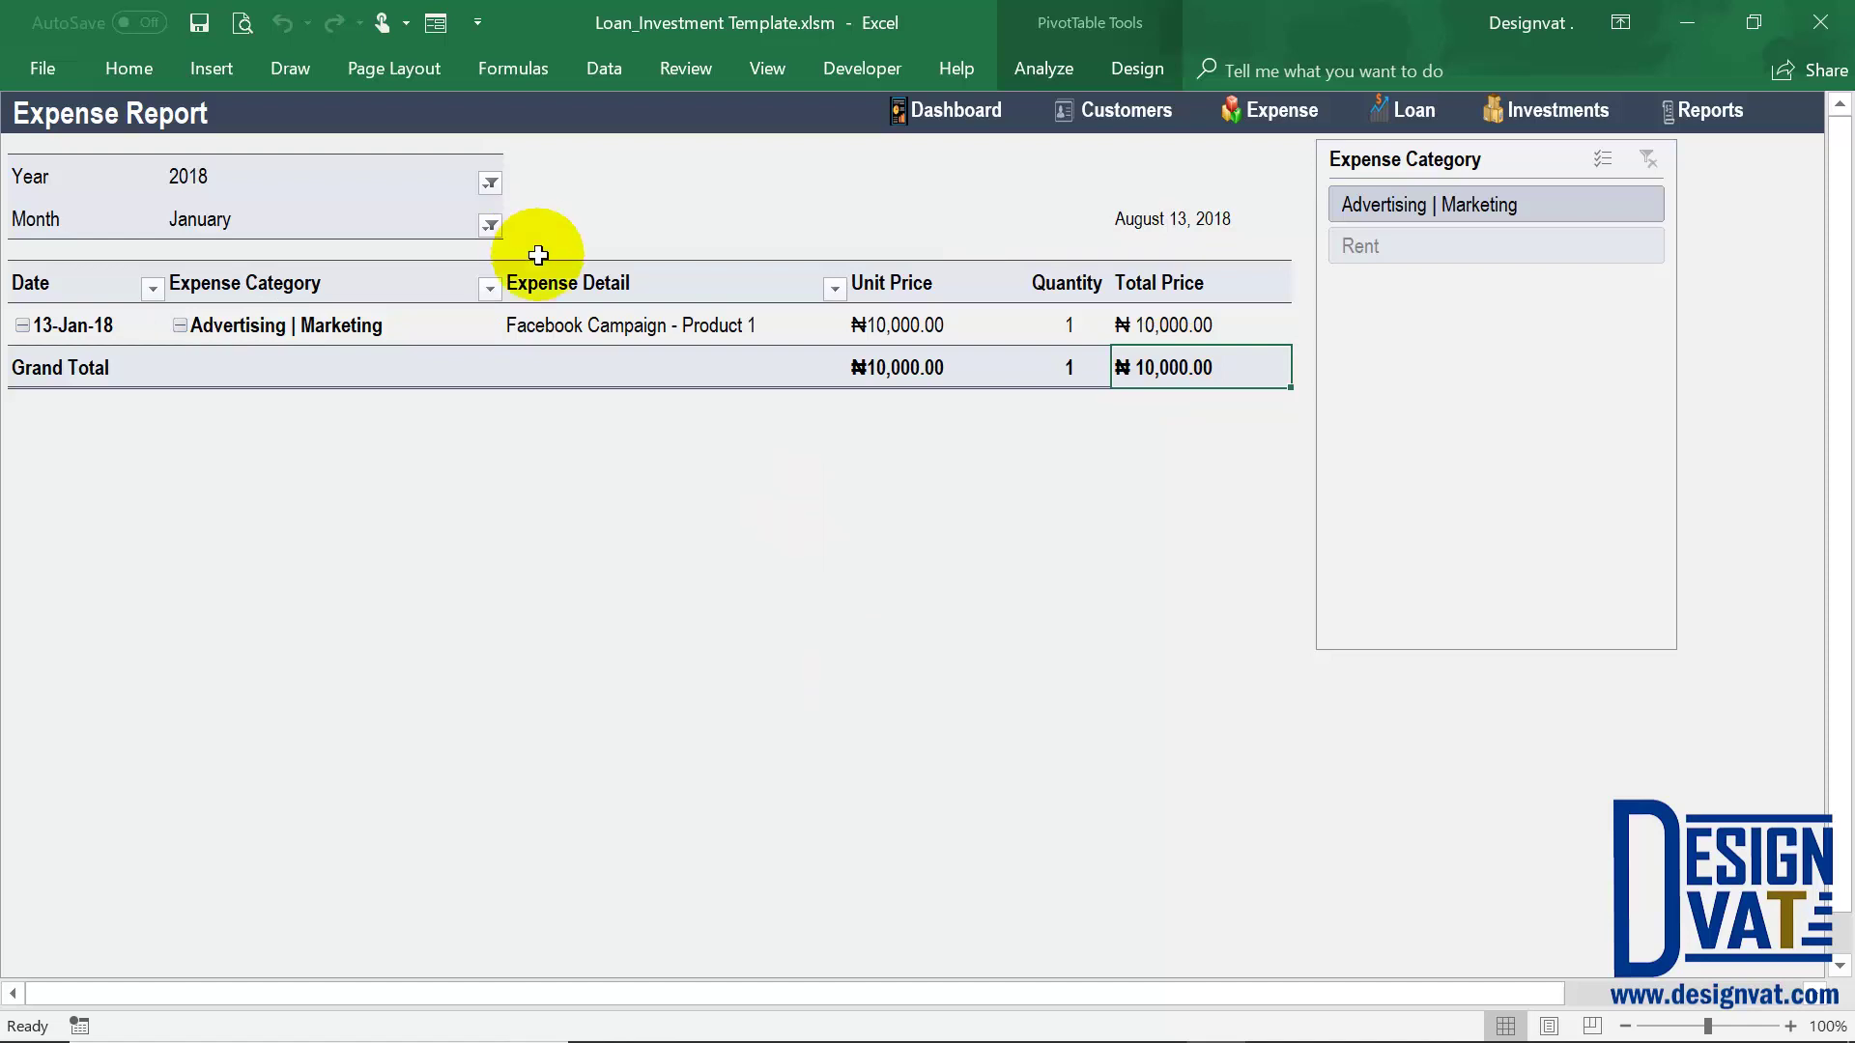
left_click(489, 226)
left_click(224, 333)
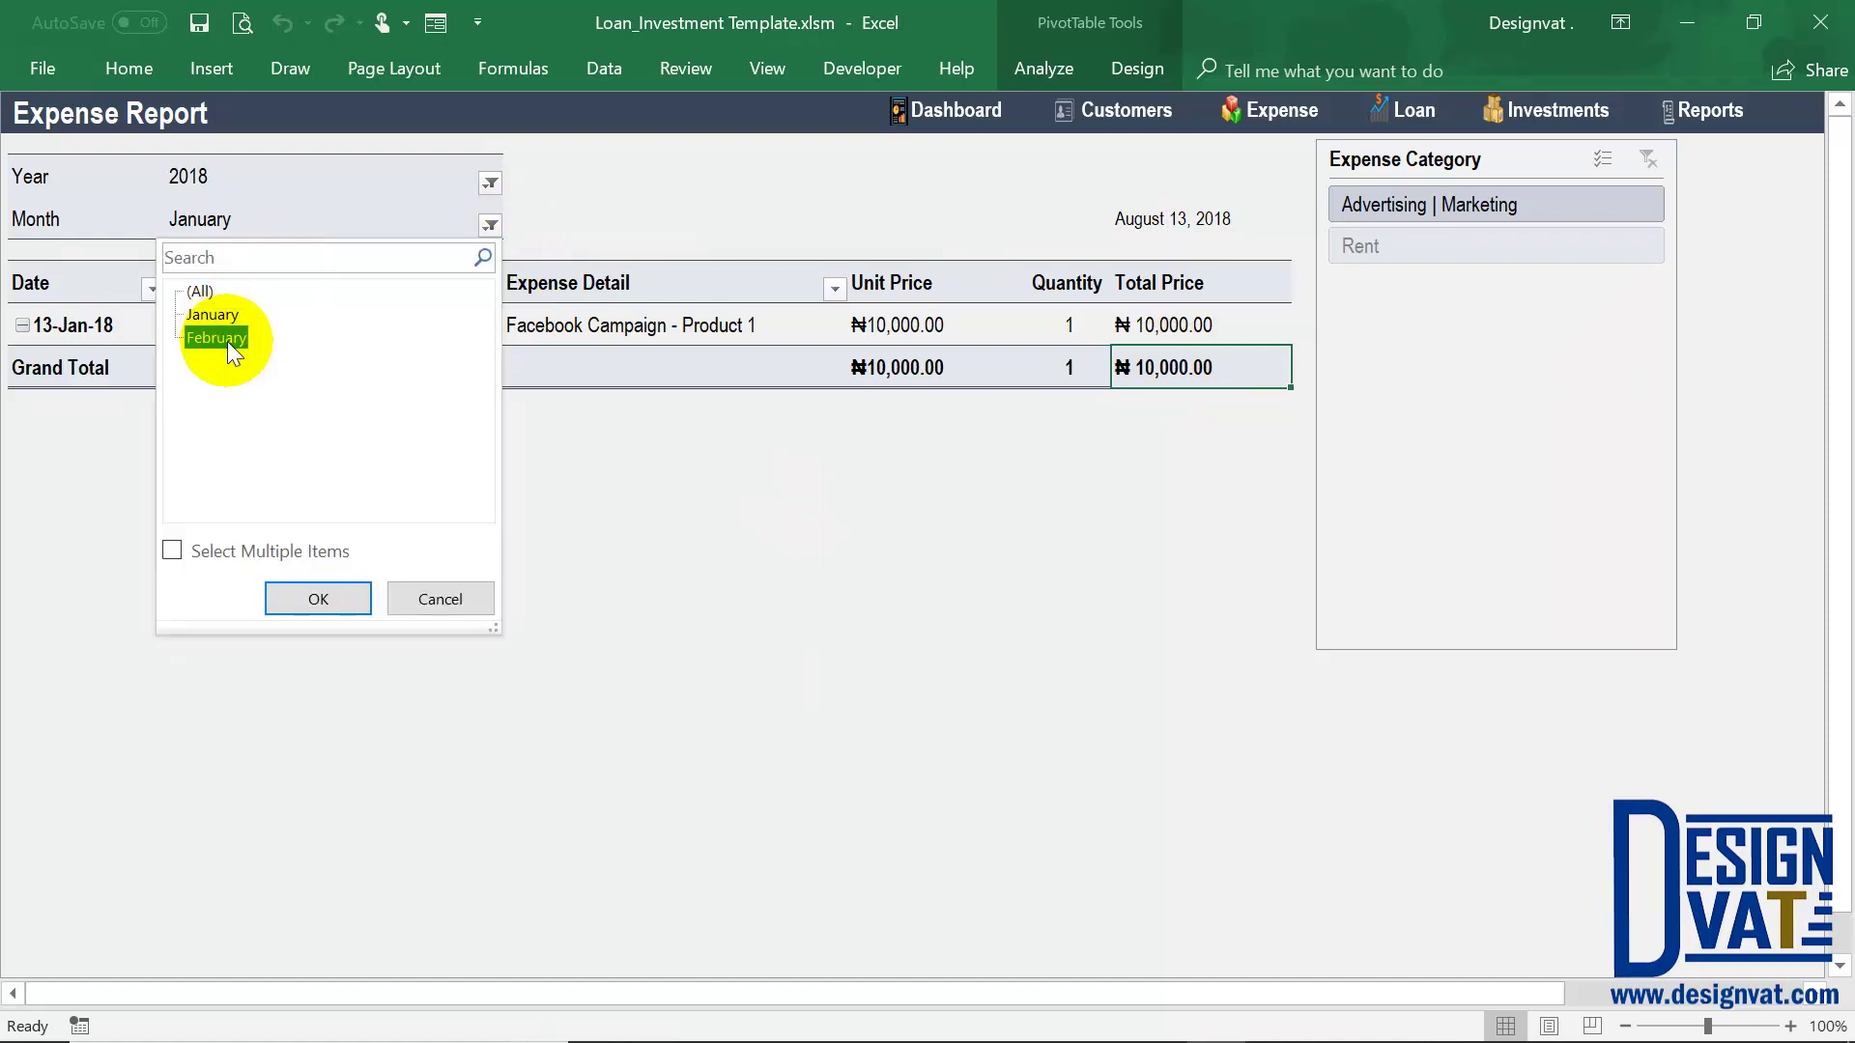
left_click(302, 596)
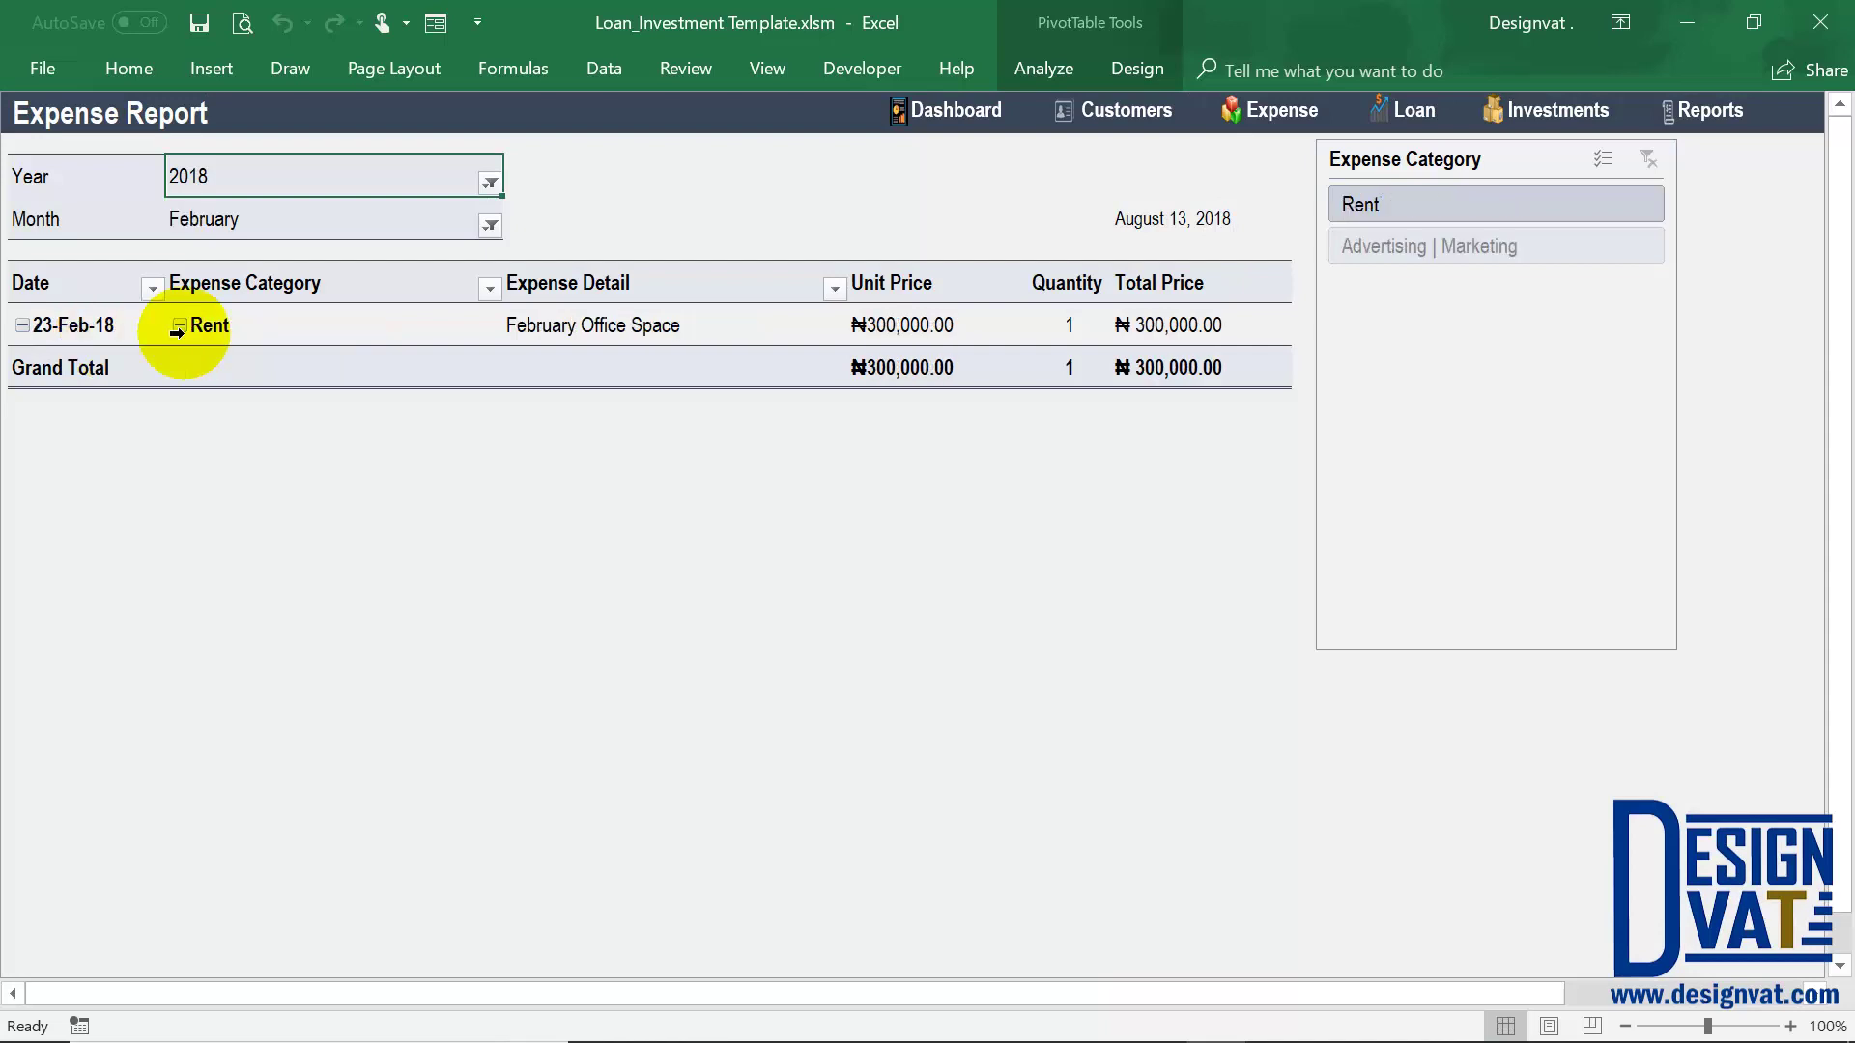
Switch the Month filter to (All), giving a ₦310,000.00 grand total
left_click(1227, 396)
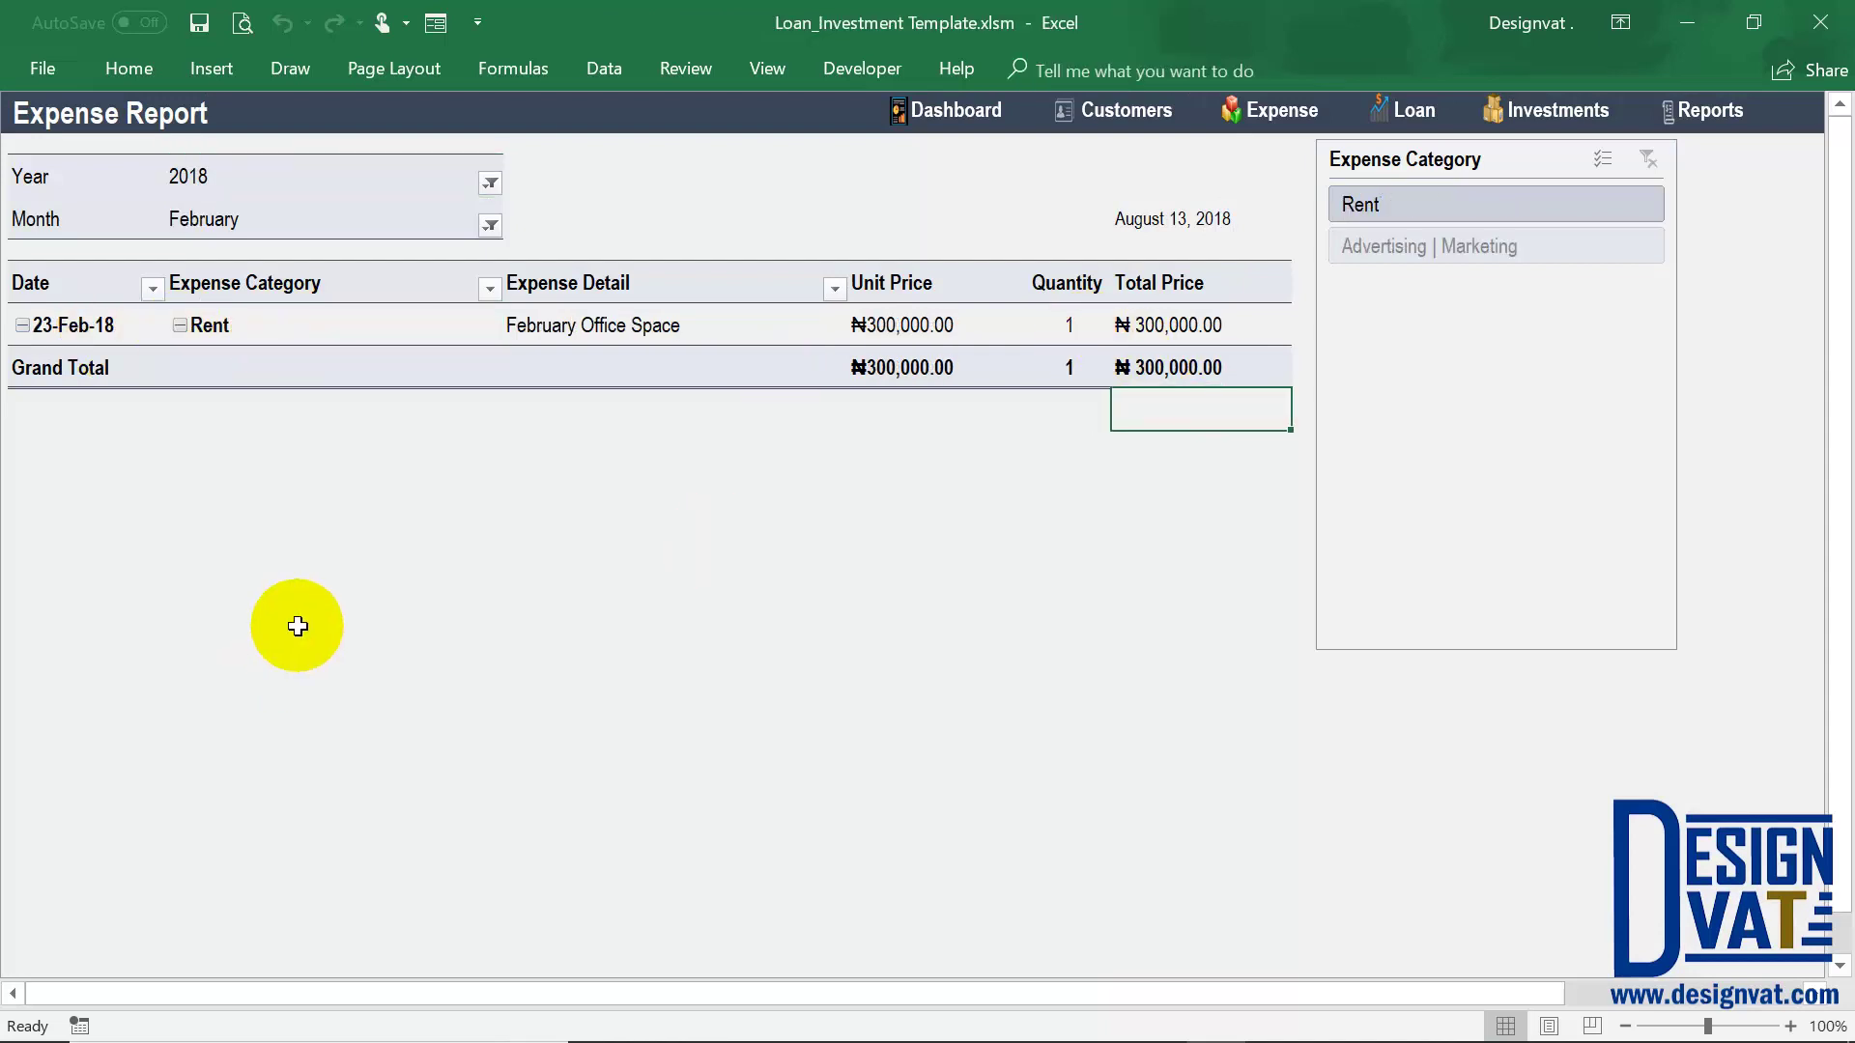
left_click(222, 176)
left_click(483, 226)
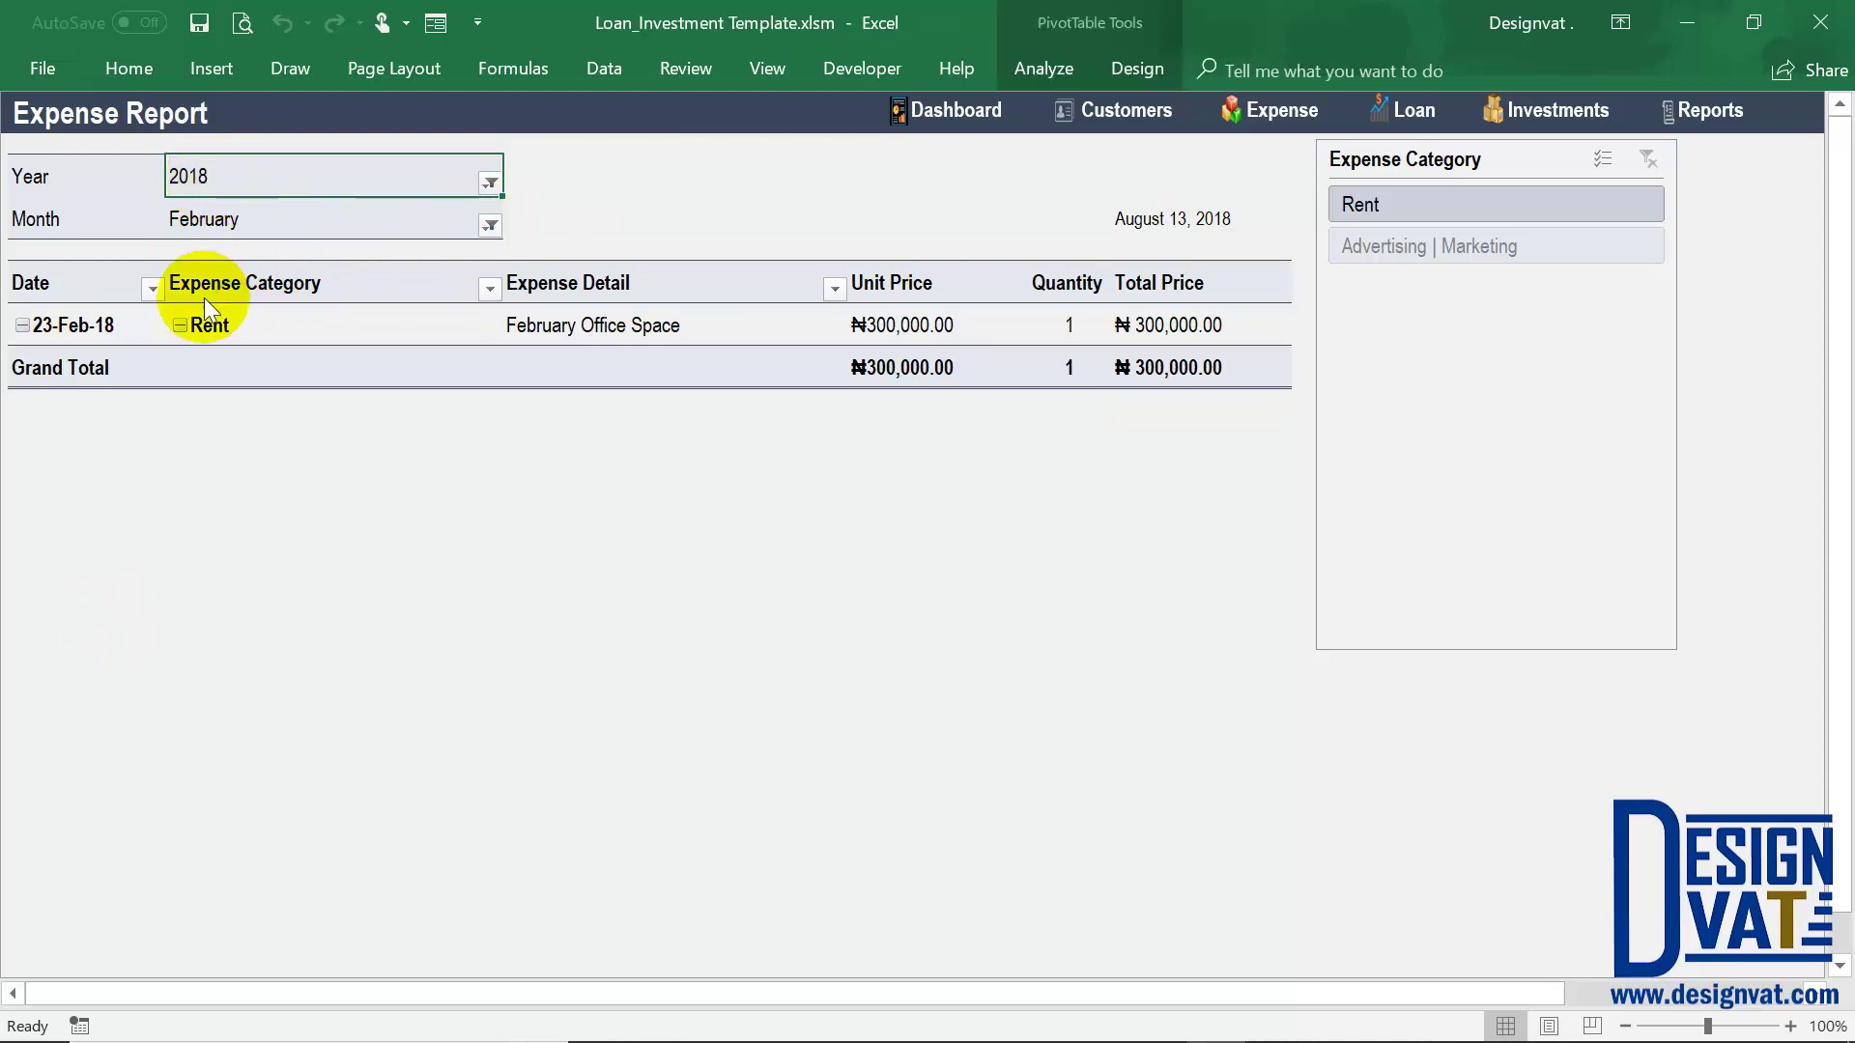
left_click(344, 604)
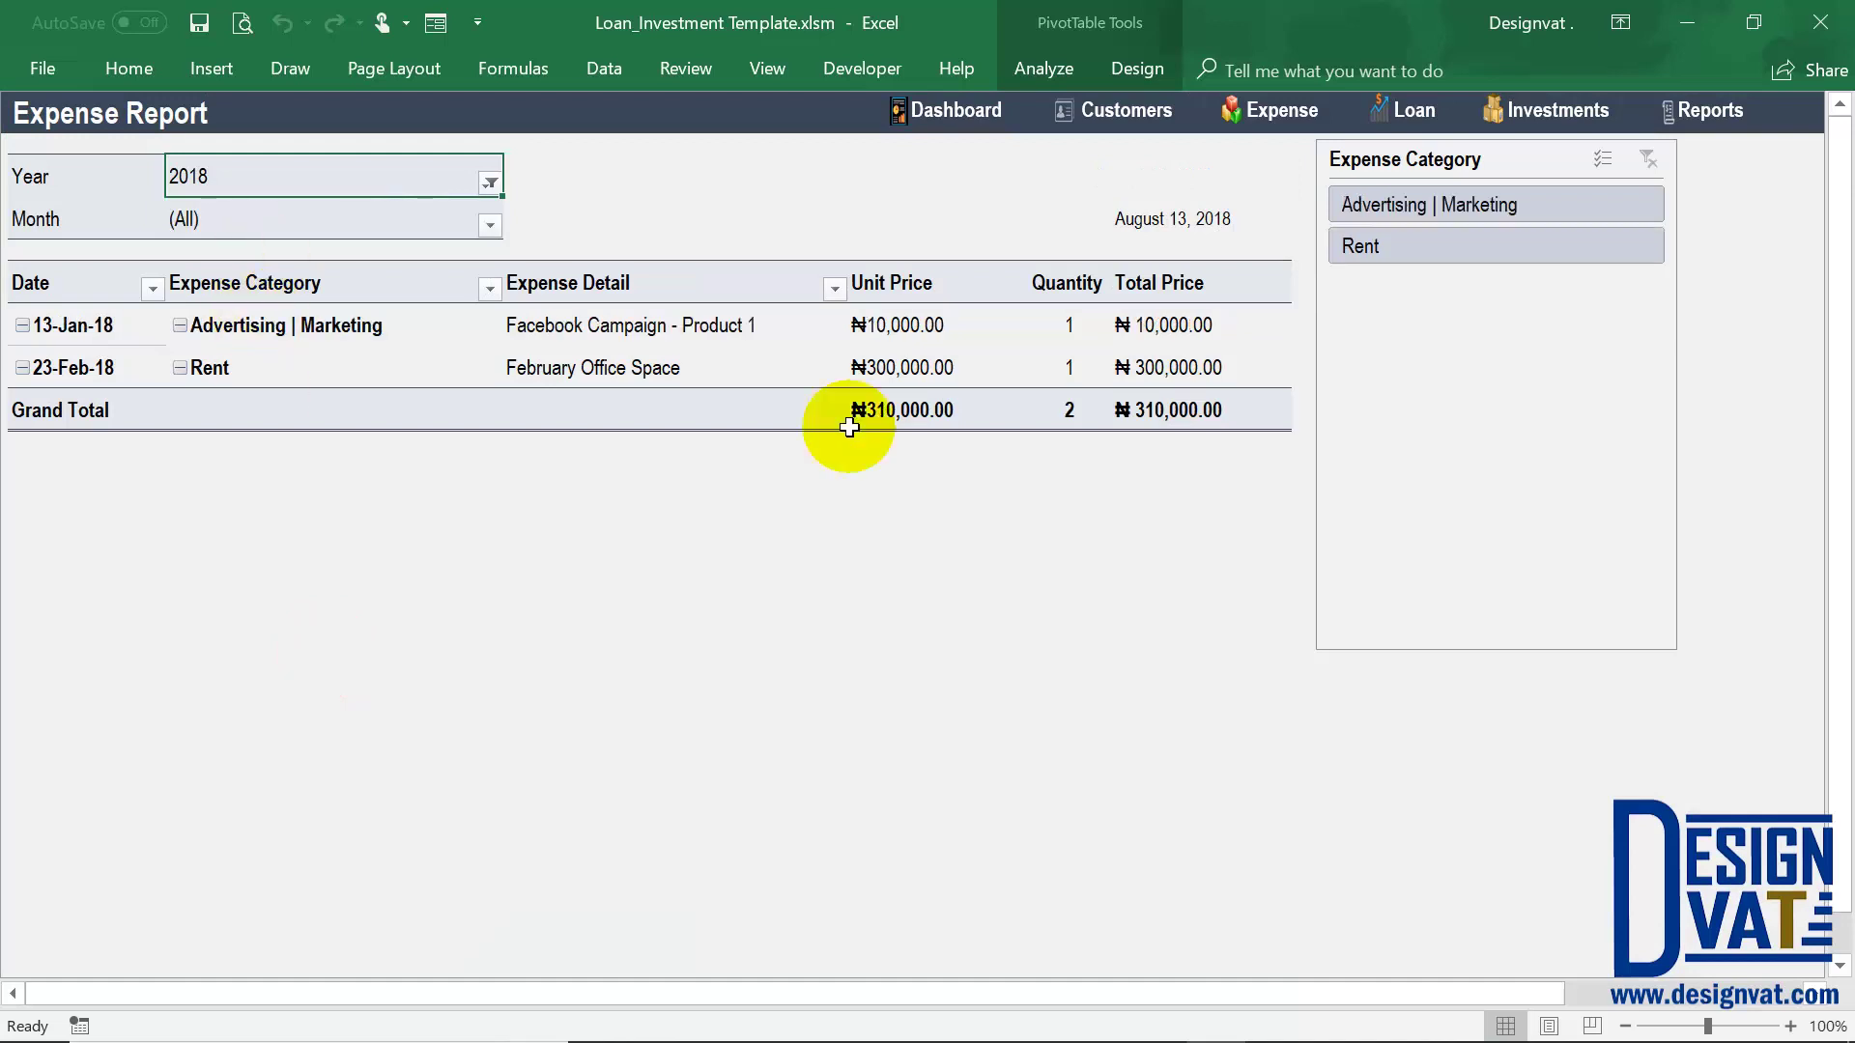
left_click(1213, 413)
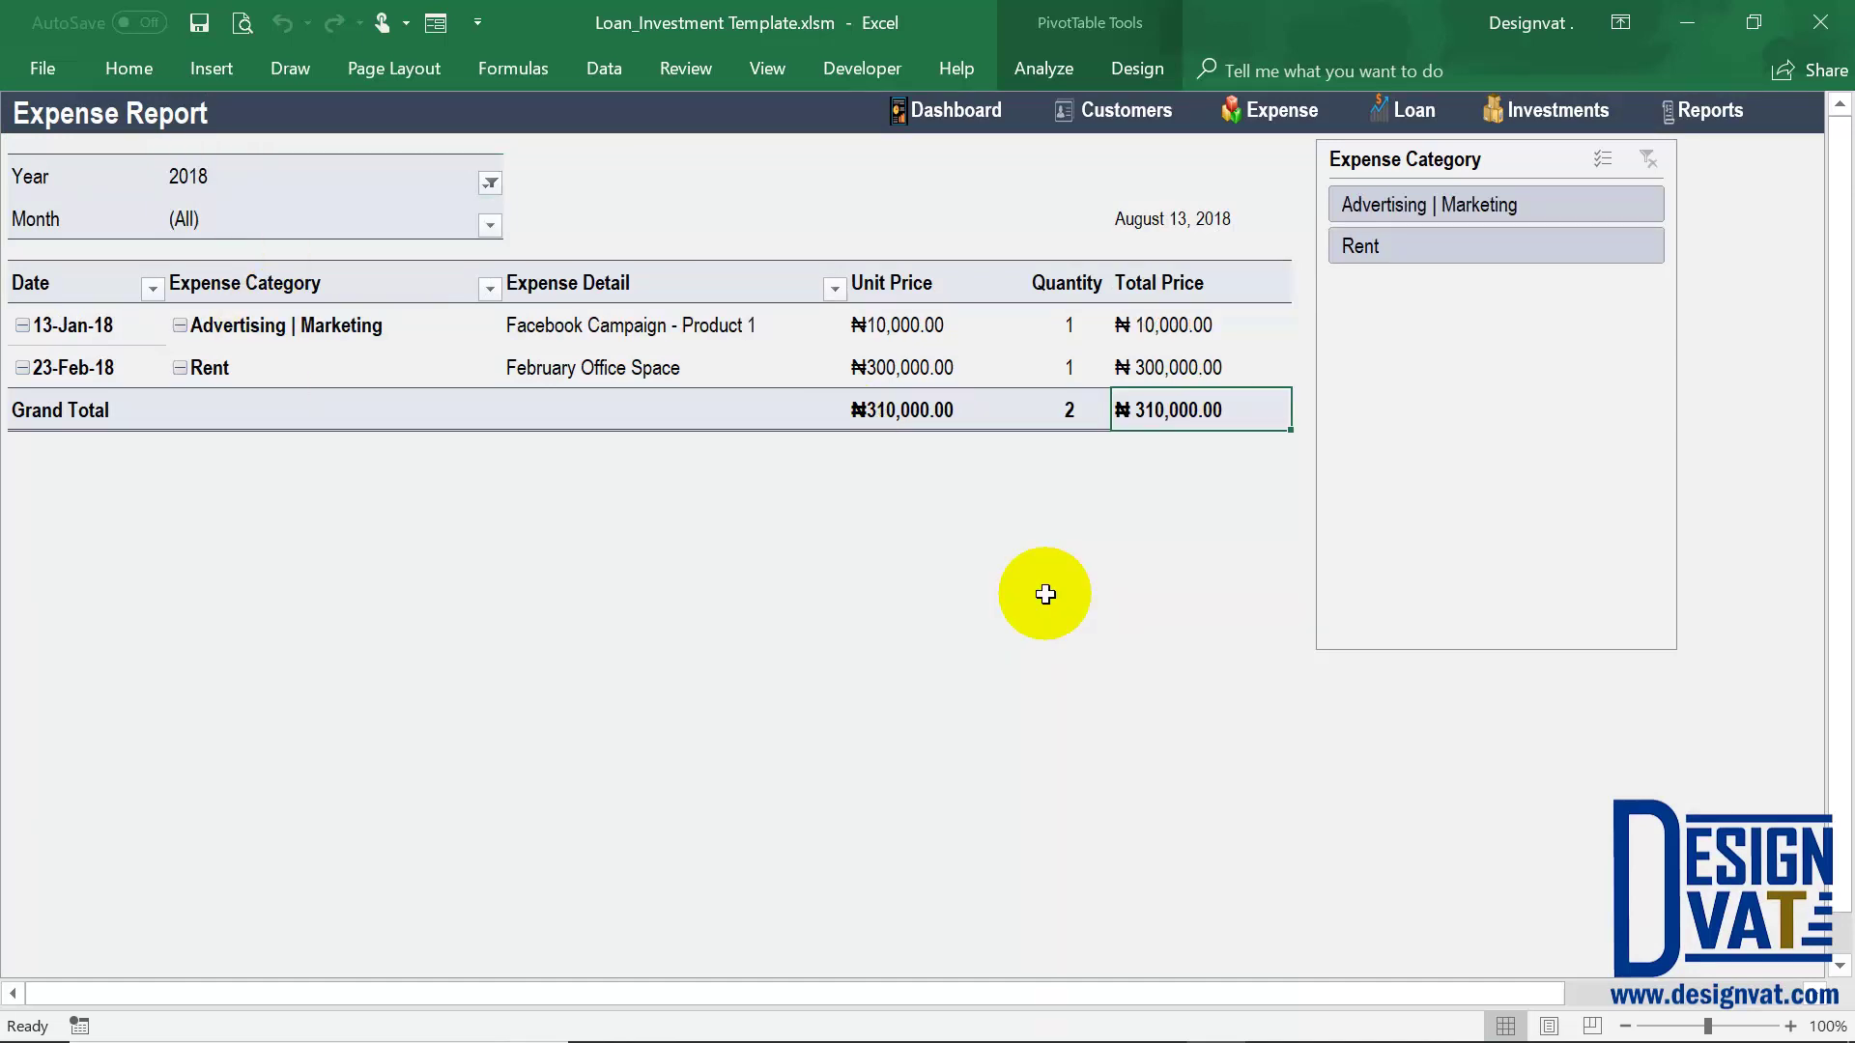
left_click(256, 176)
left_click(210, 222)
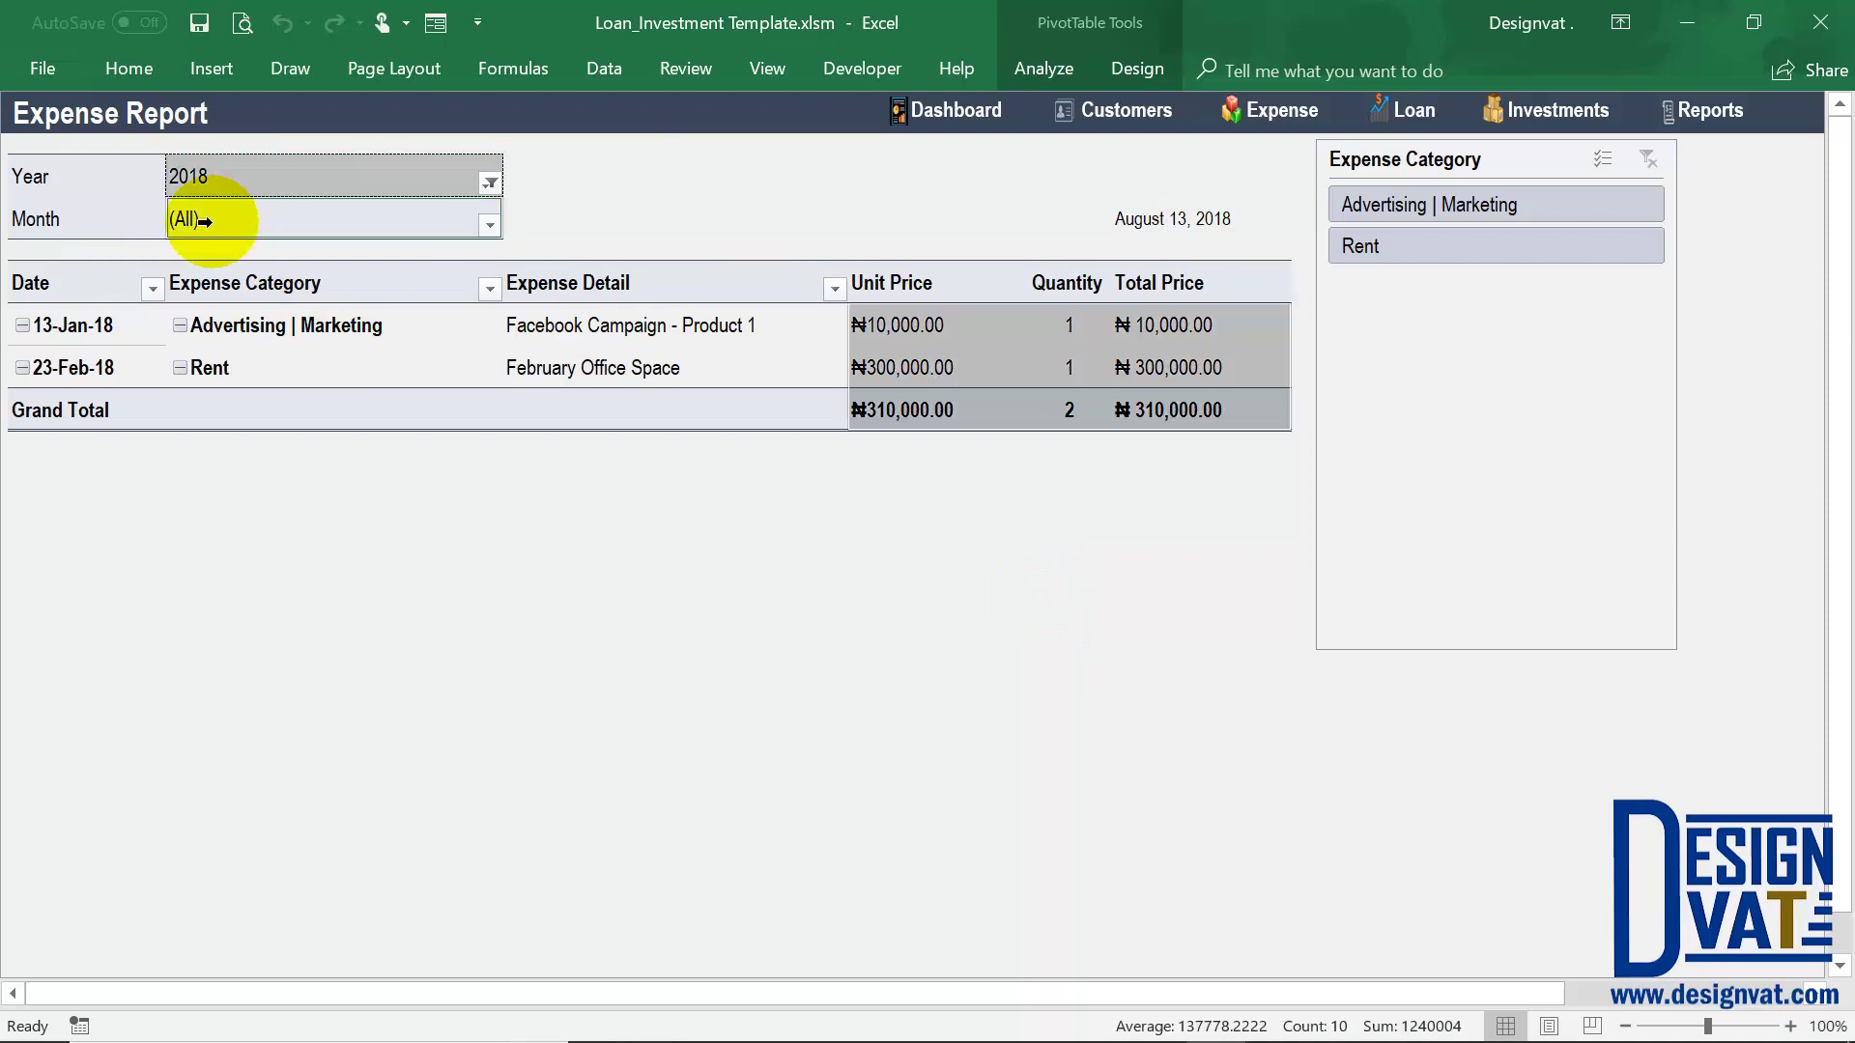
Filter the Expense Category slicer to Advertising | Marketing, then Rent, then clear it
left_click(914, 327)
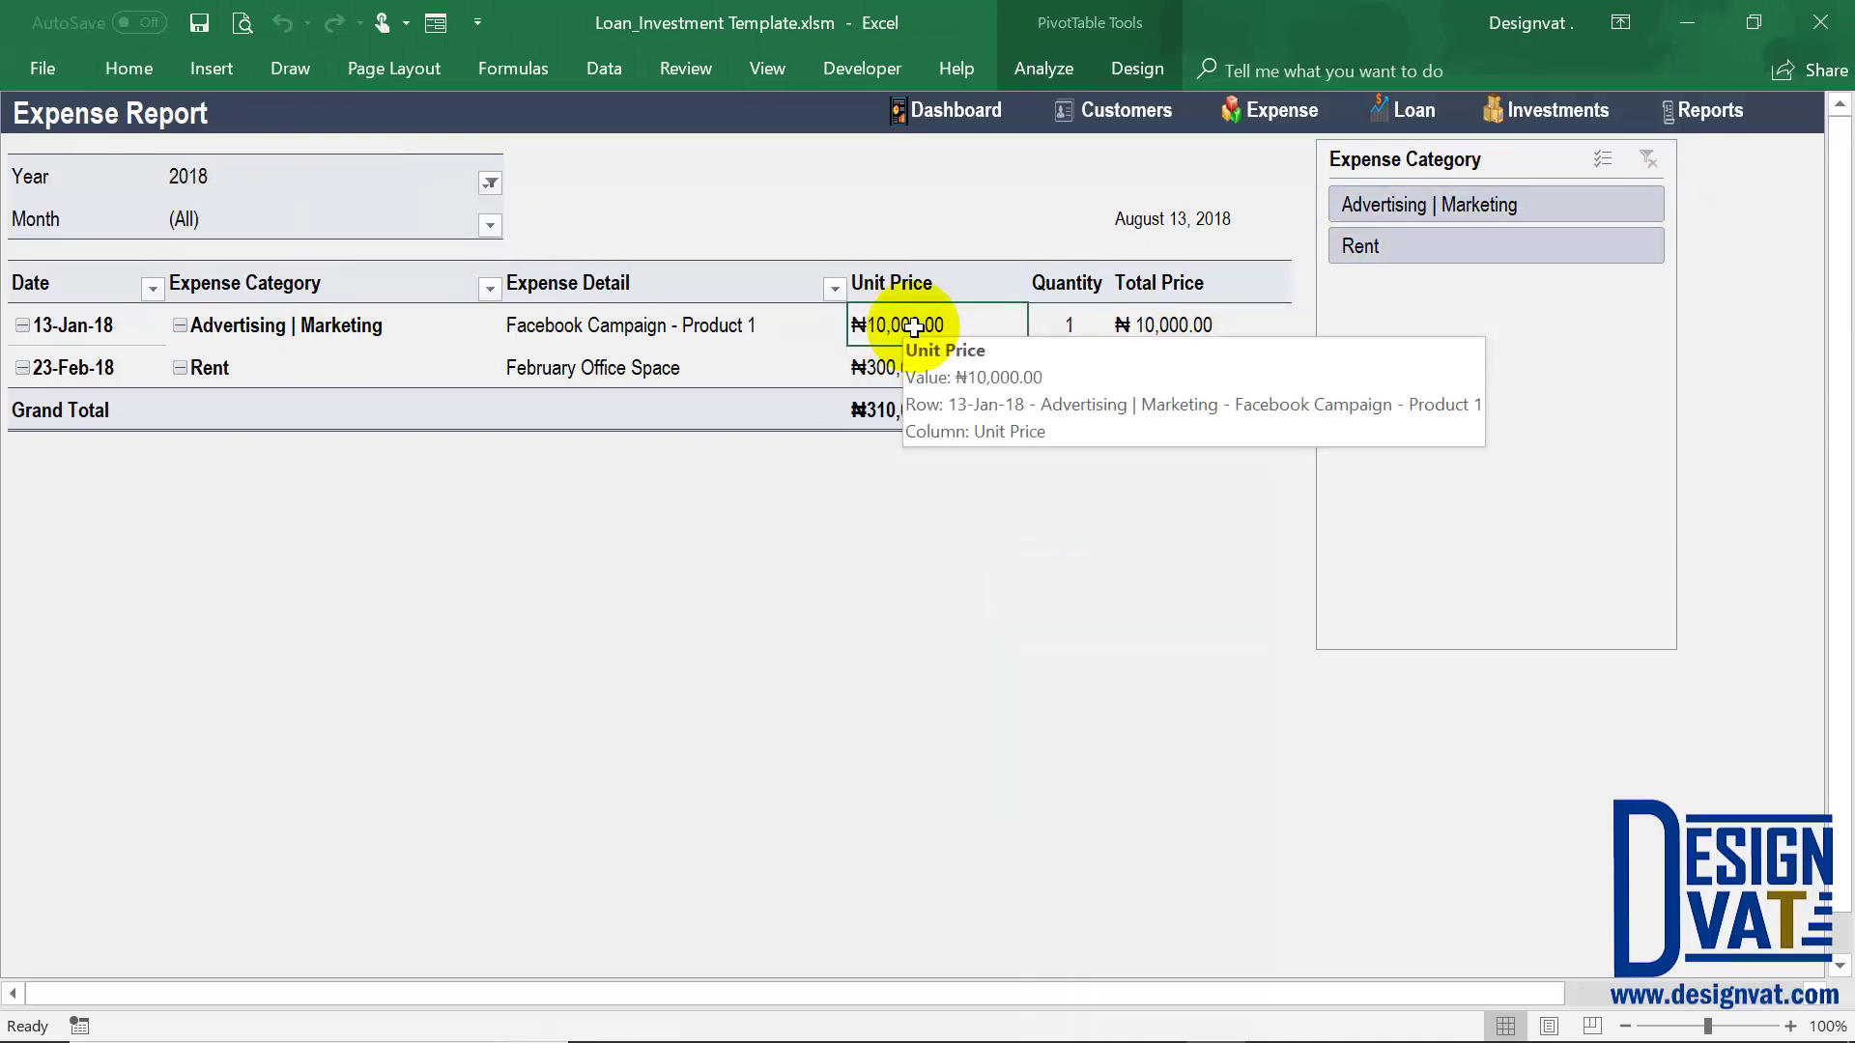
left_click(373, 211)
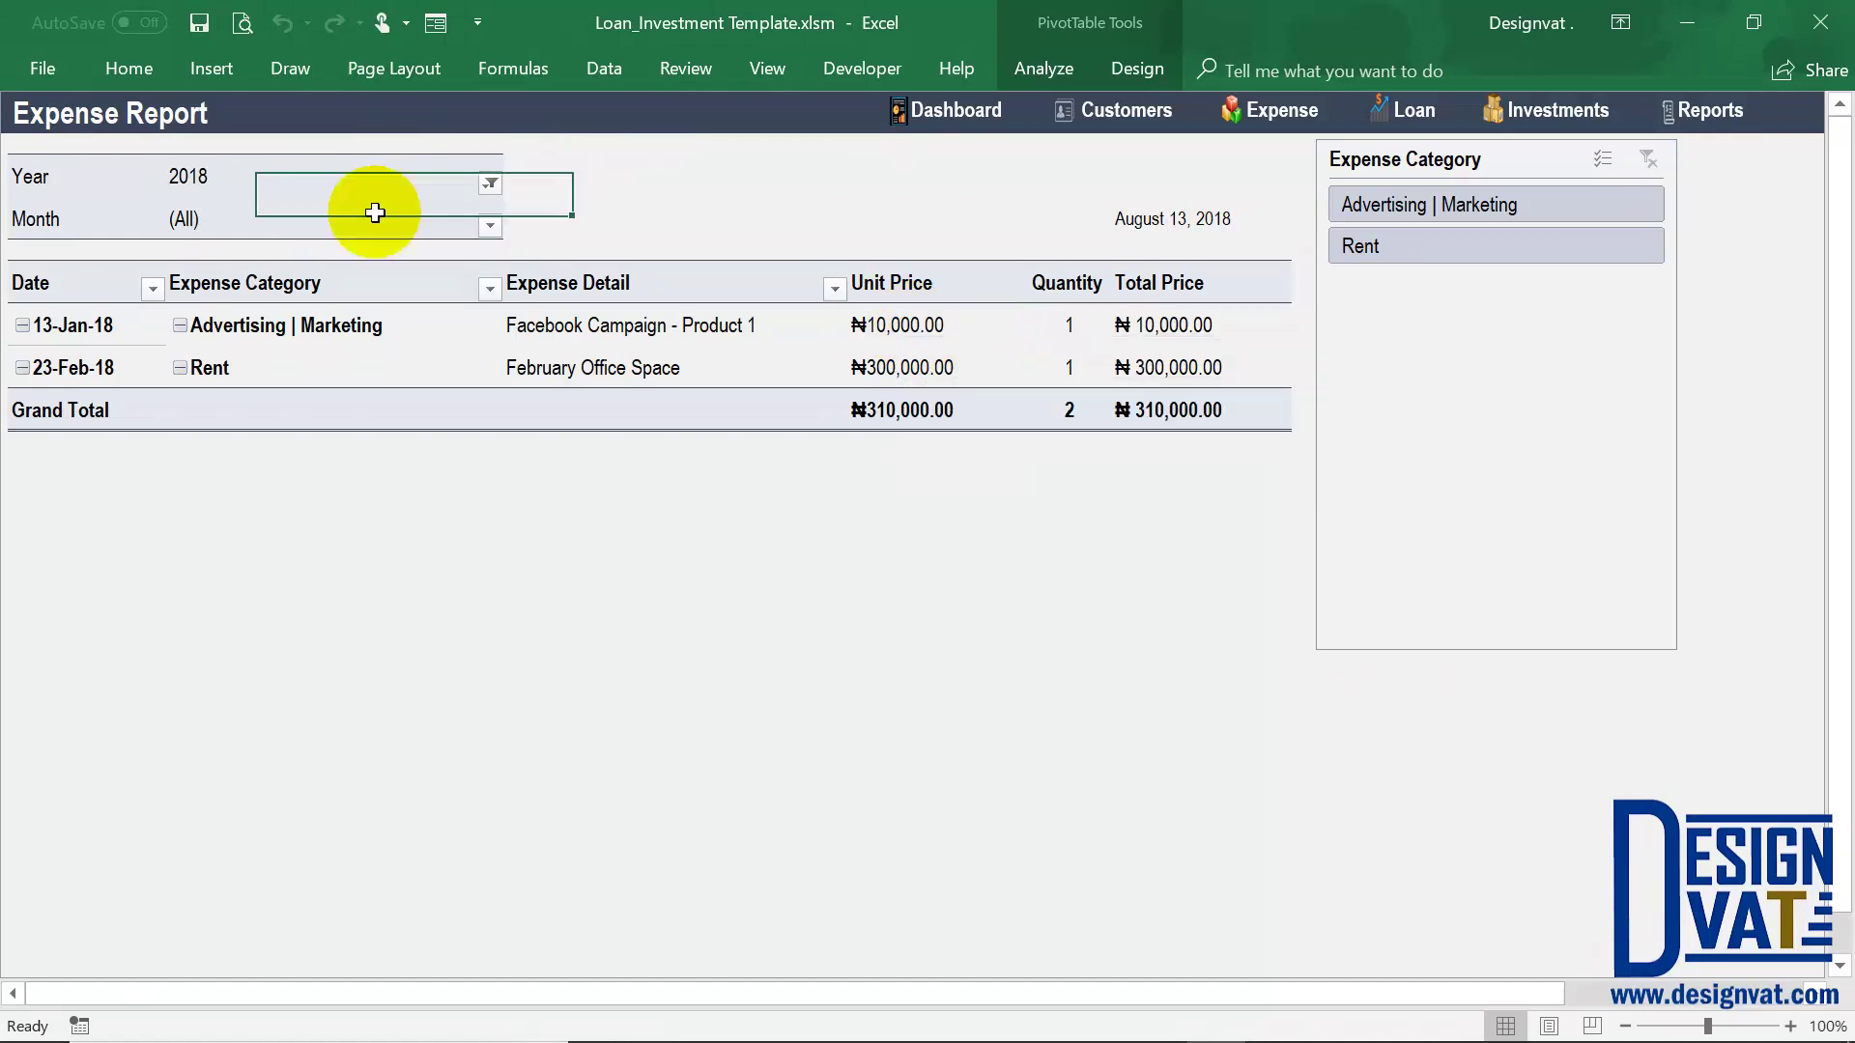
left_click(1445, 201)
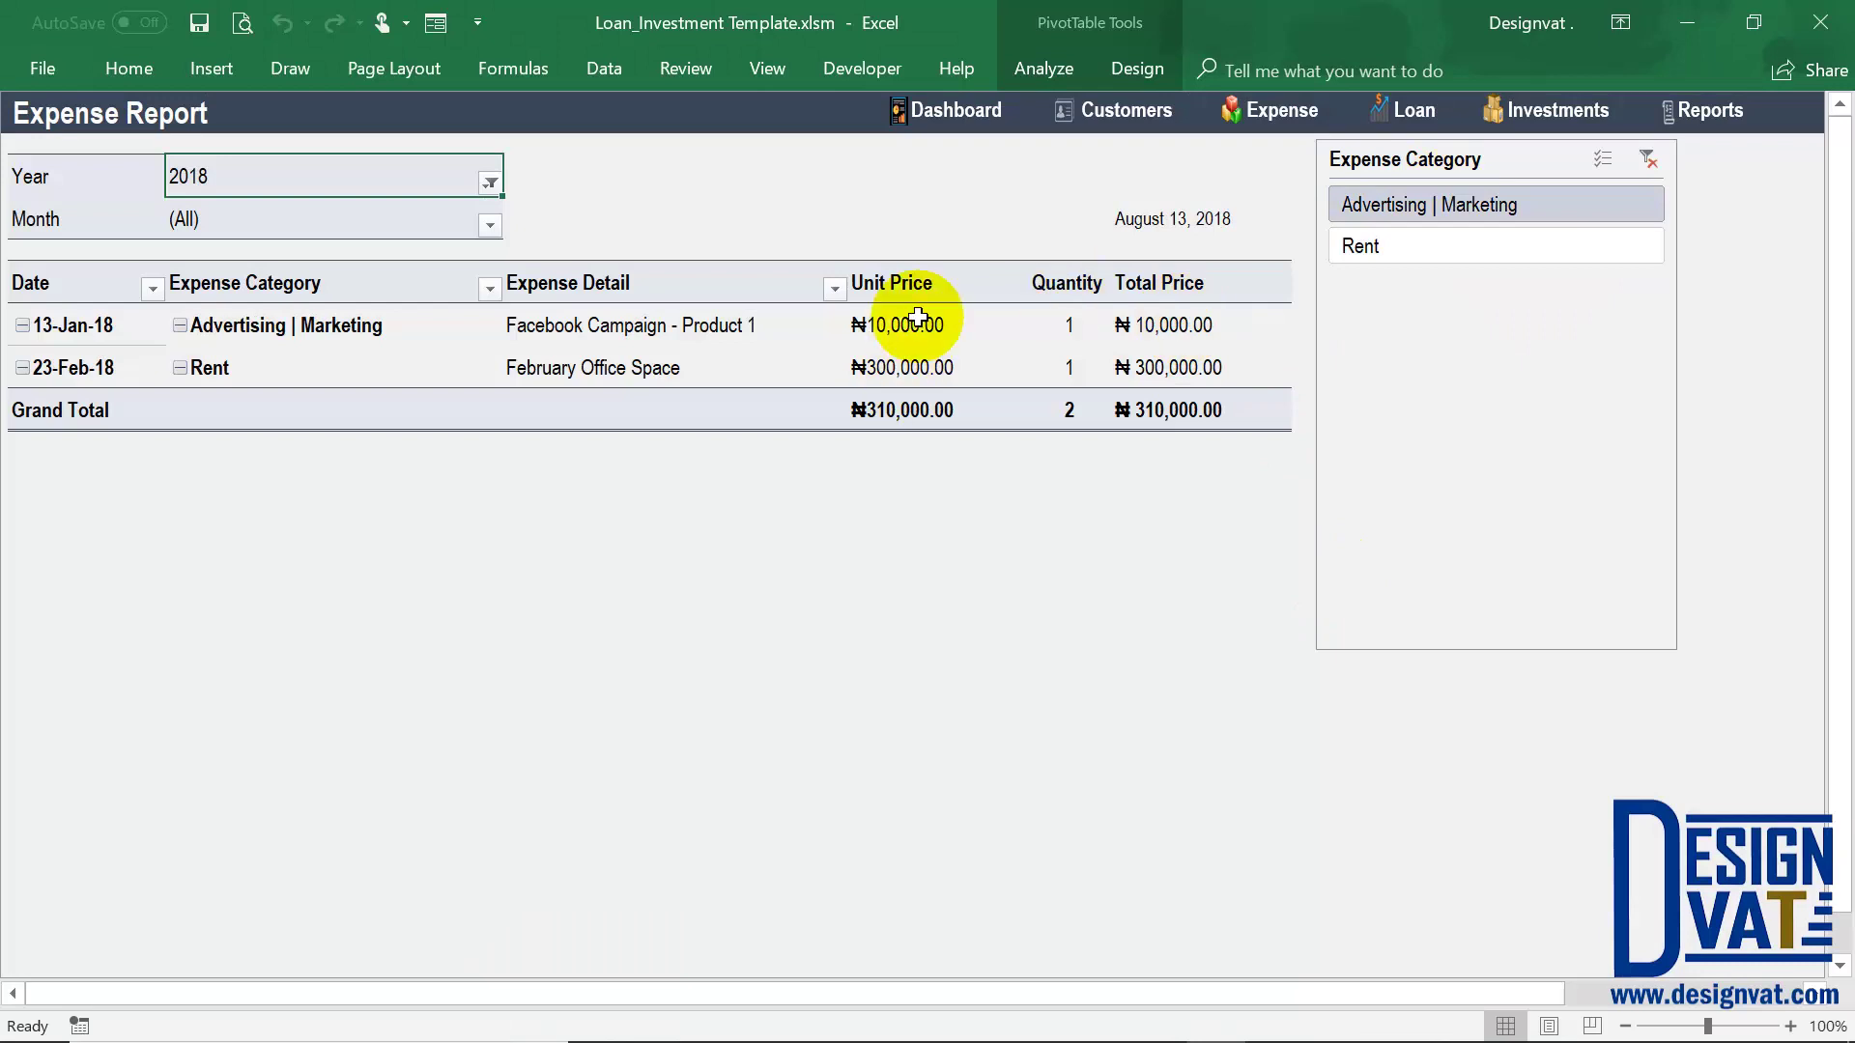
left_click(1523, 247)
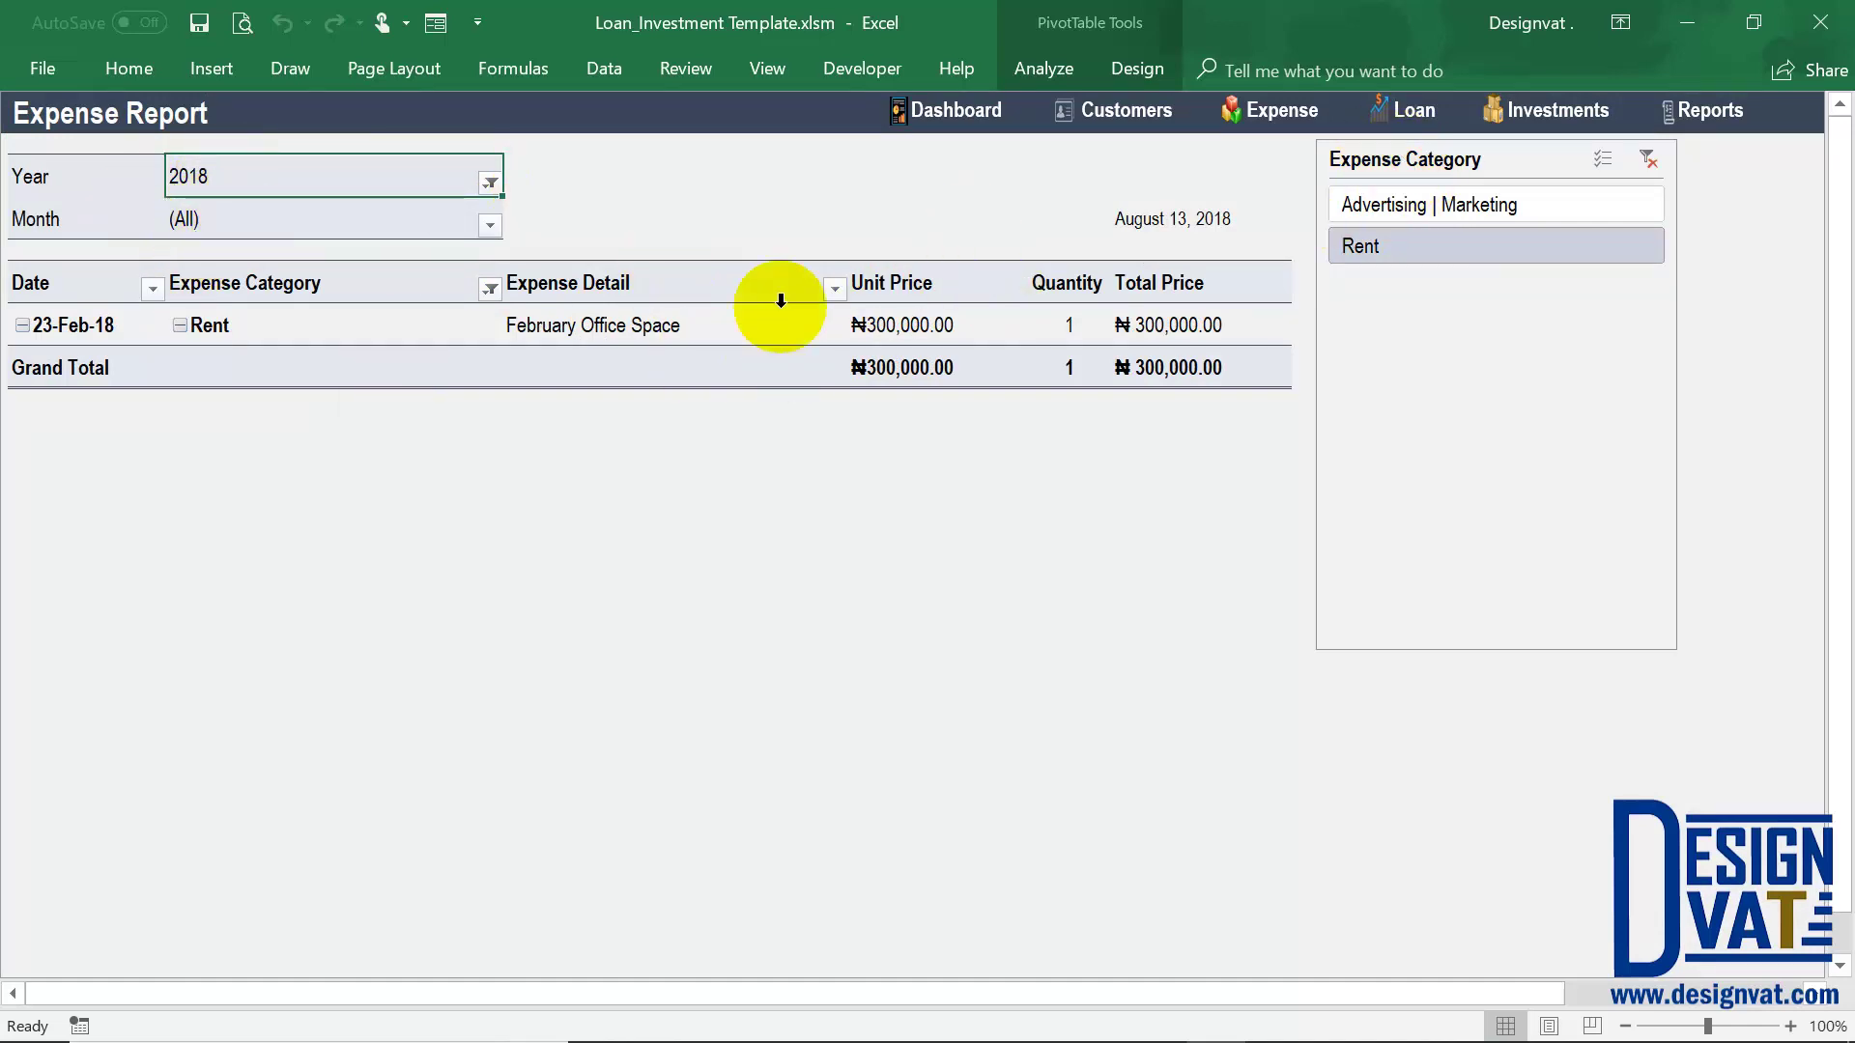
left_click(1647, 161)
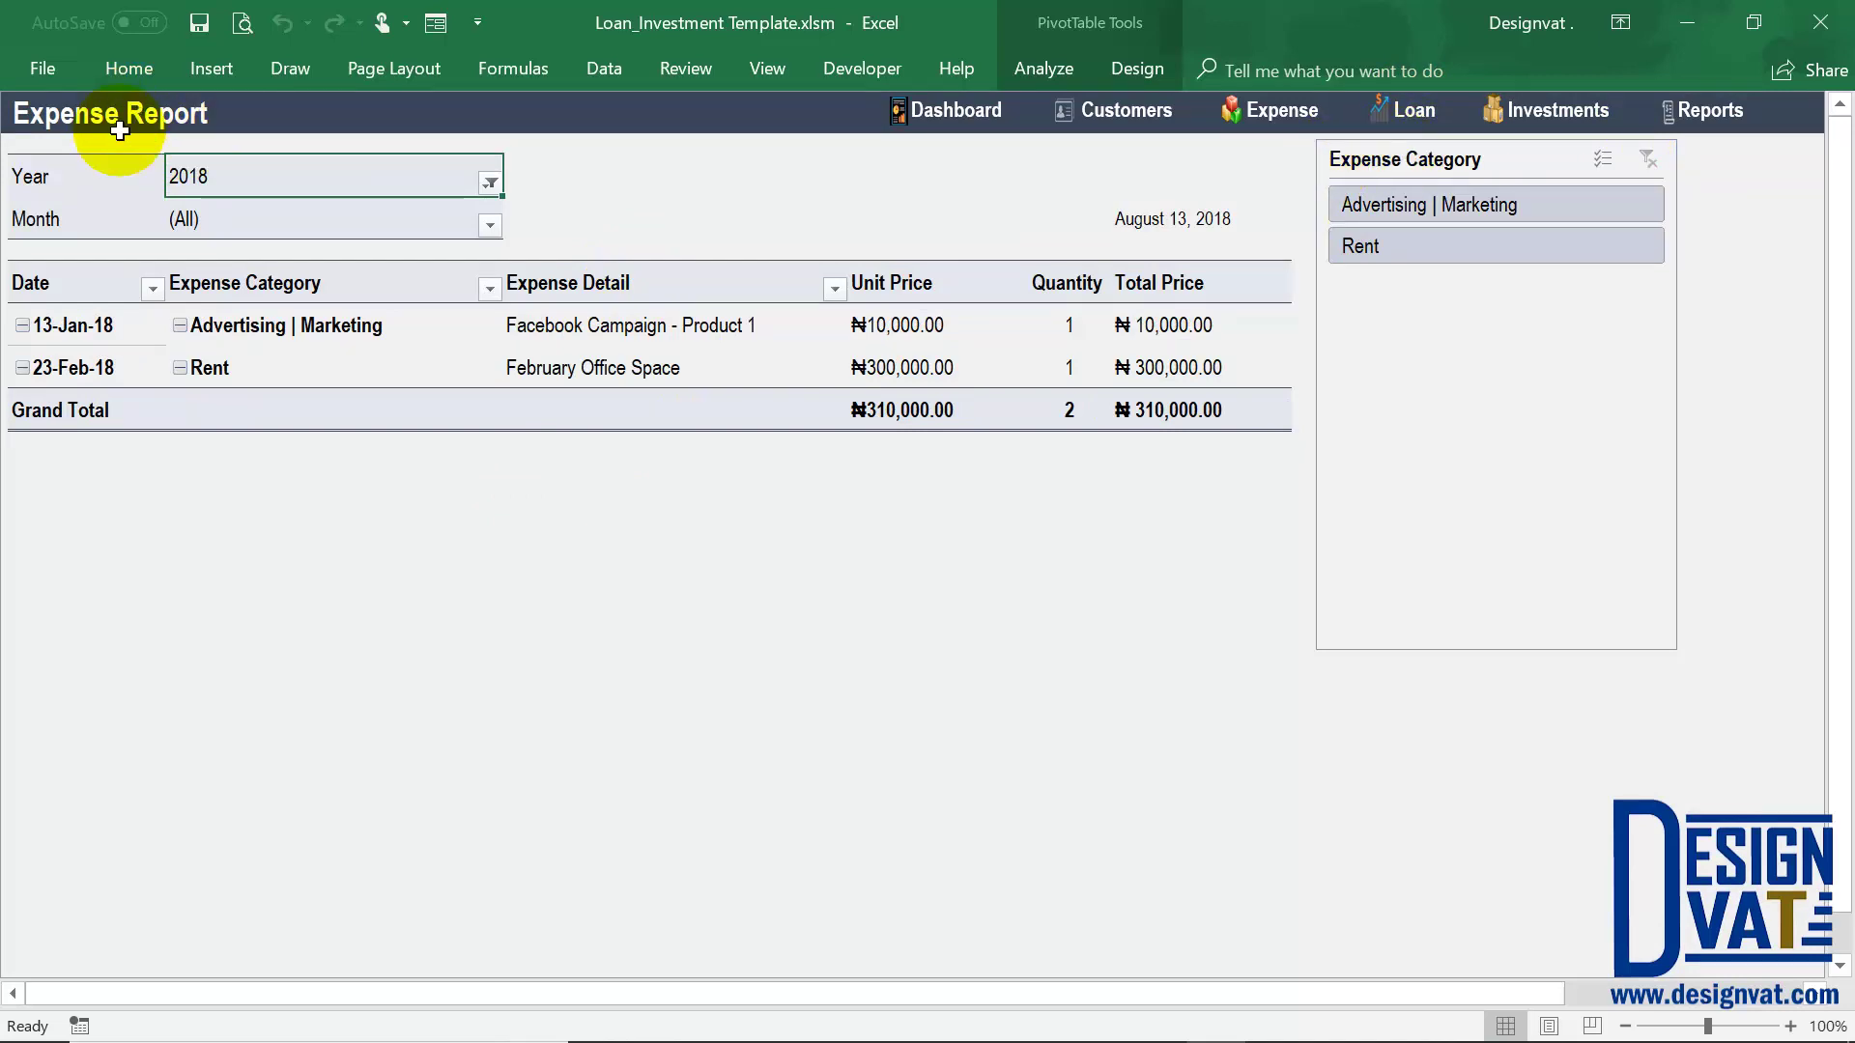
Return from the Expense Report to the Reports dashboard
left_click(1159, 414)
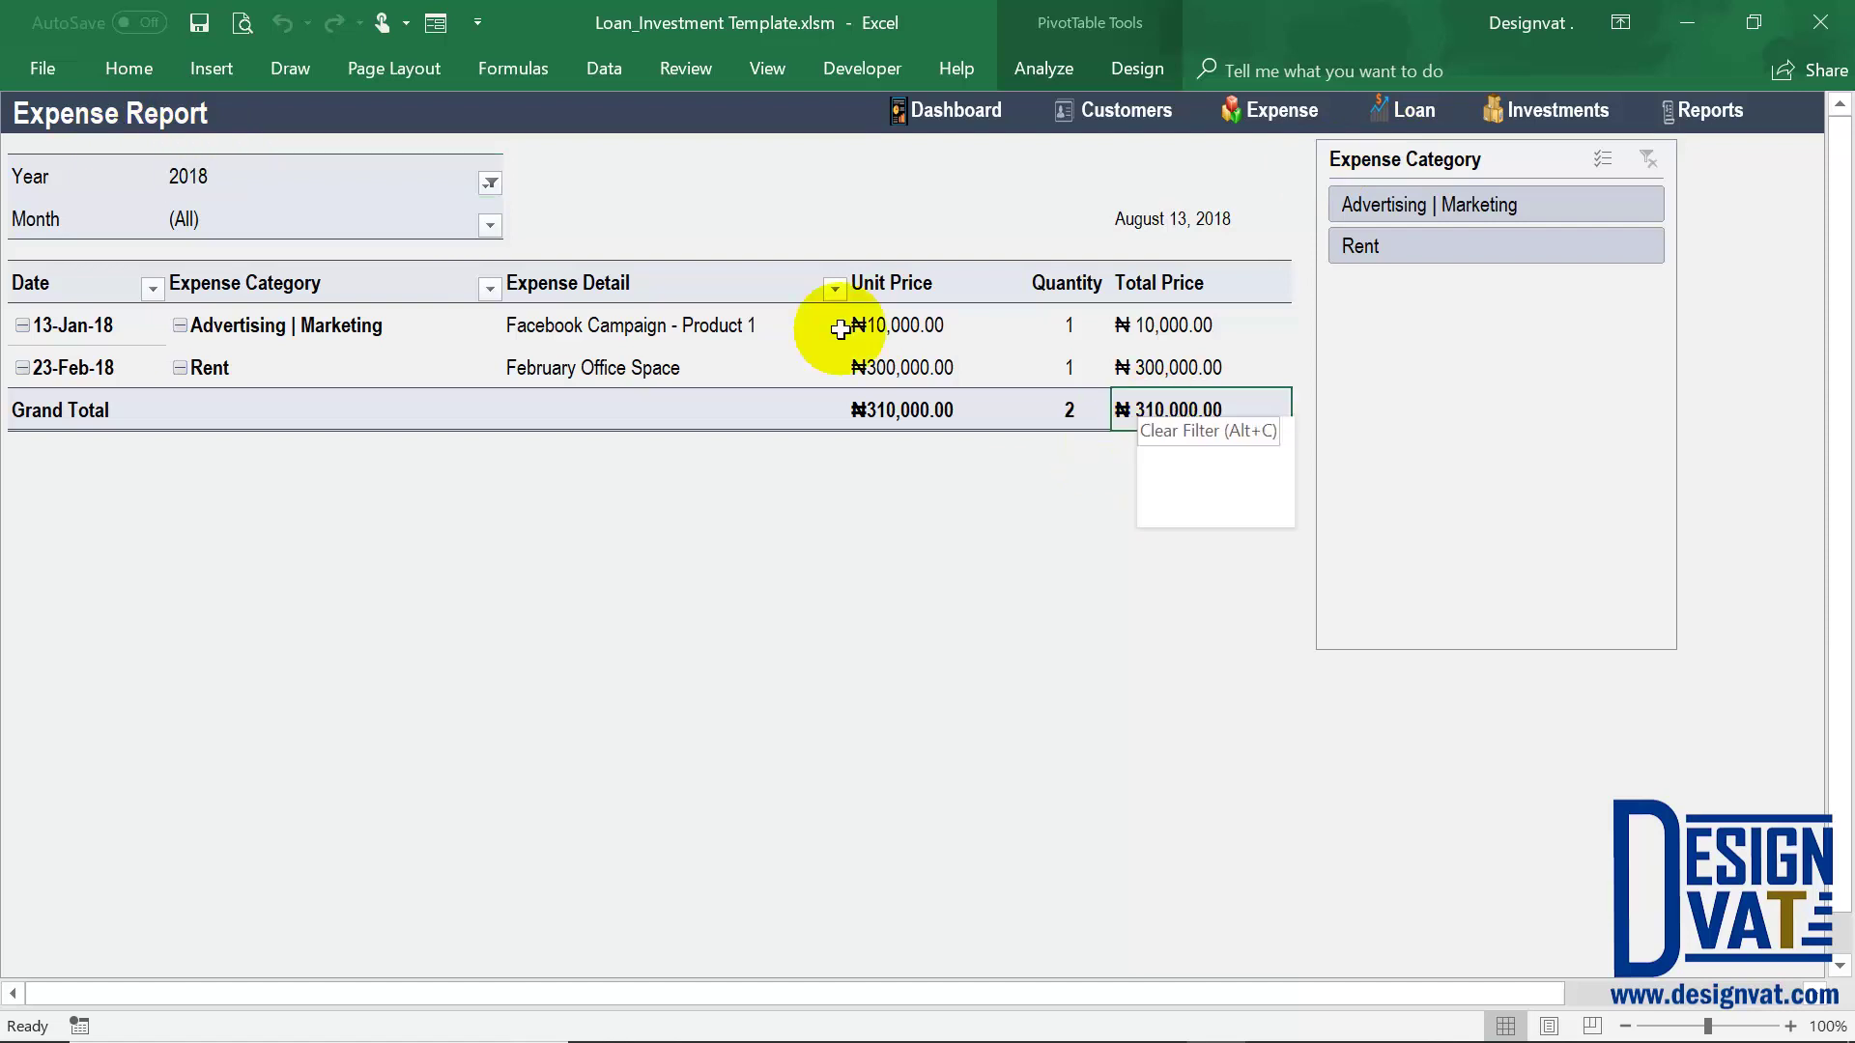
left_click_drag(322, 179, 327, 249)
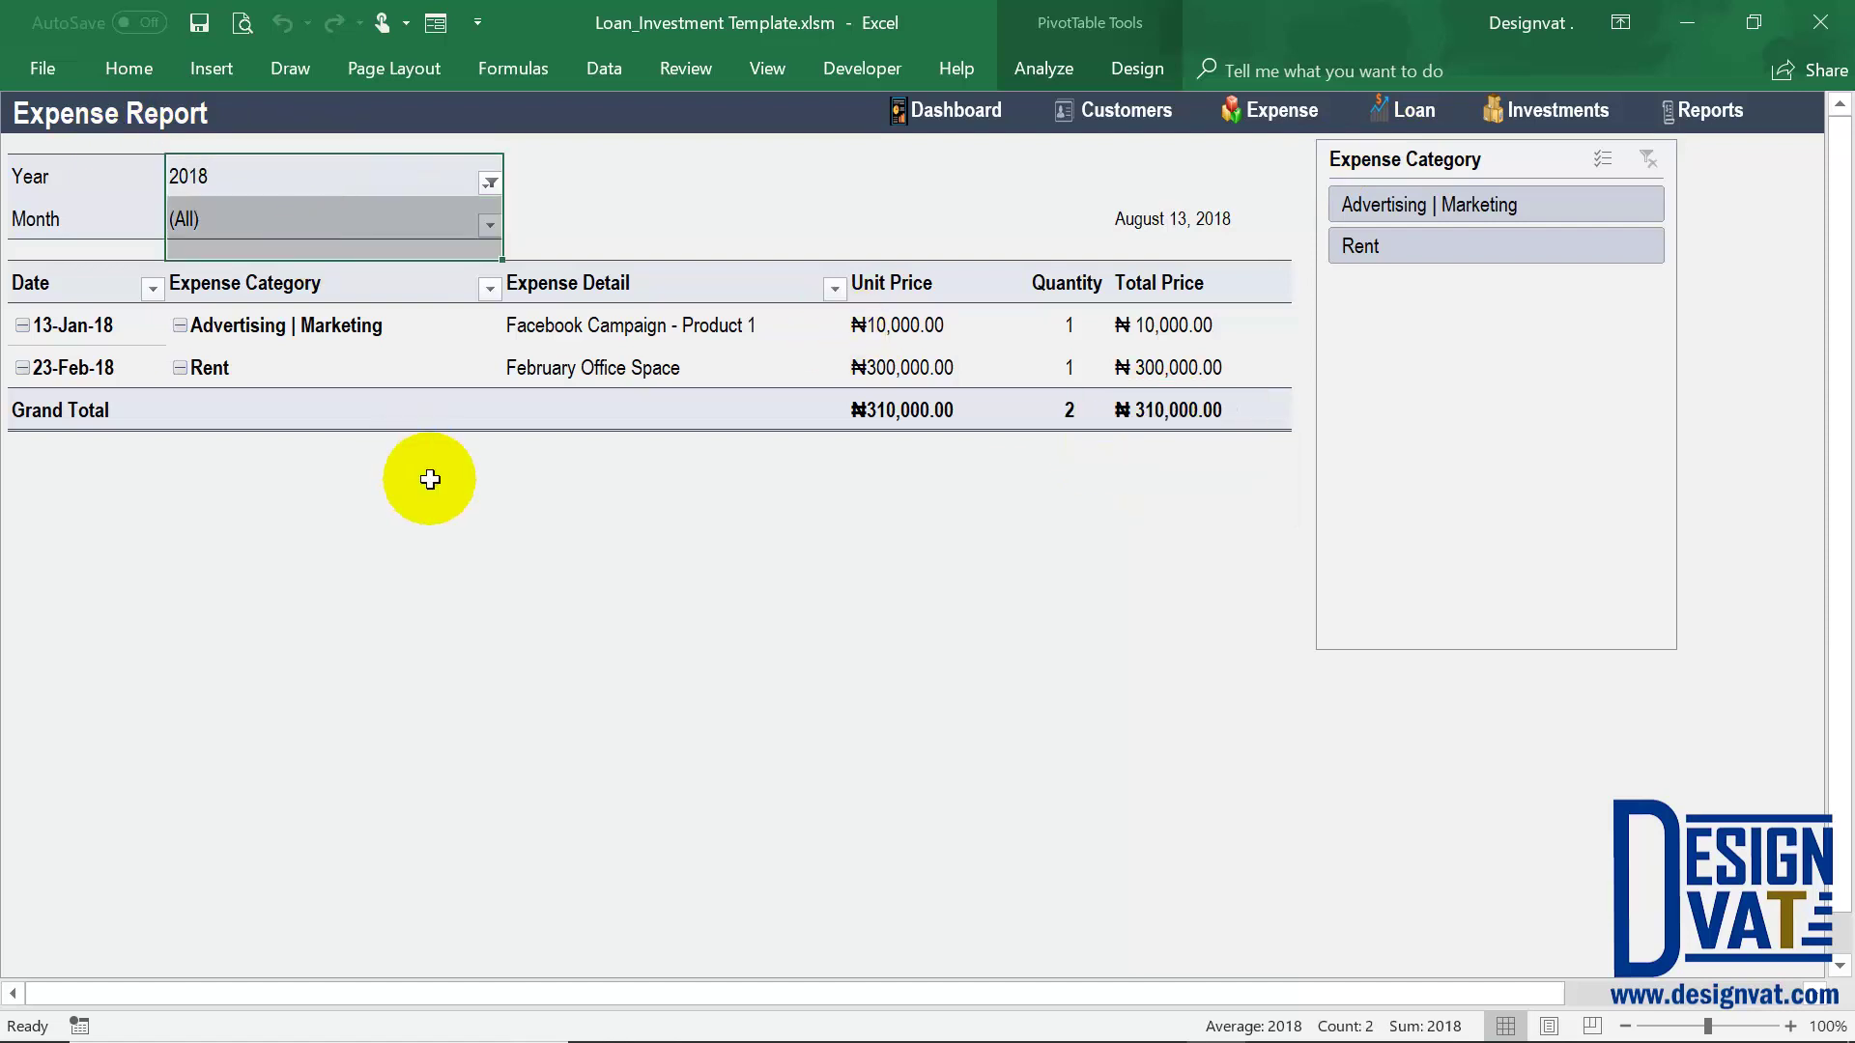
left_click(1720, 116)
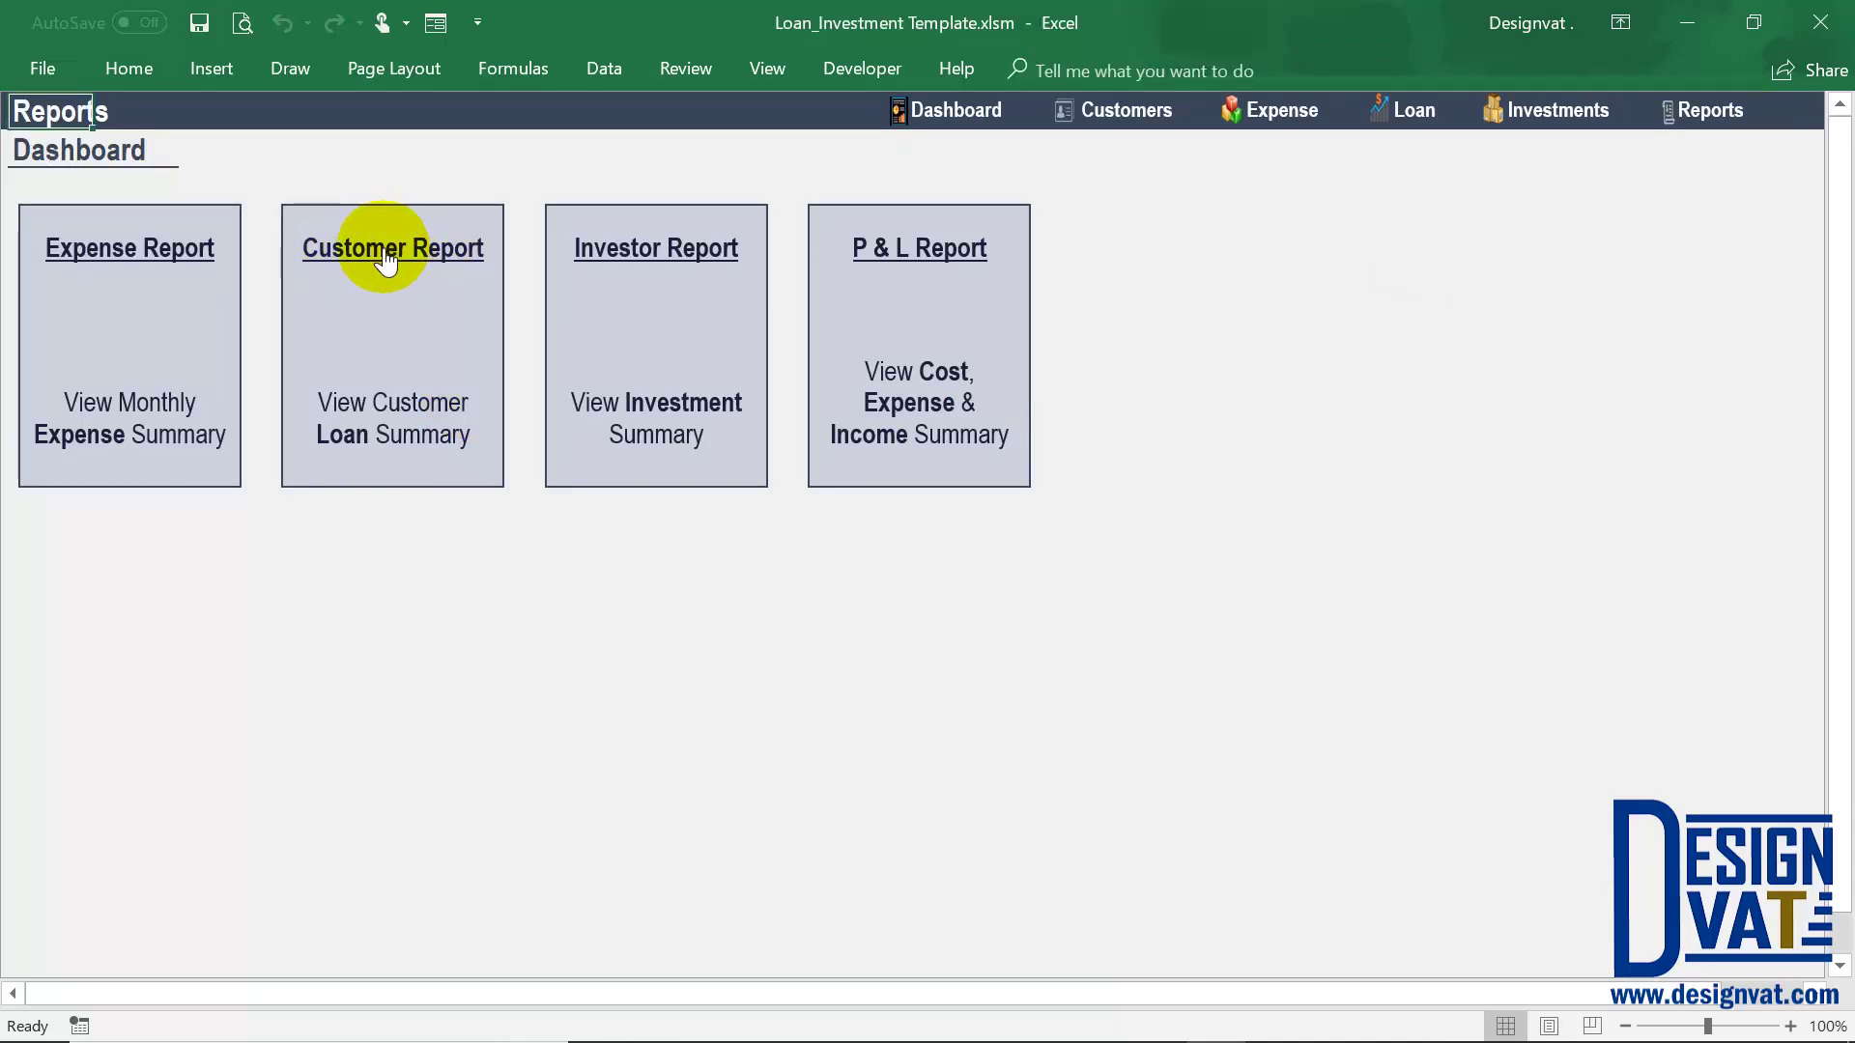
Visit the Loan sheet, then open the Customer Report from the Reports dashboard
left_click(1413, 109)
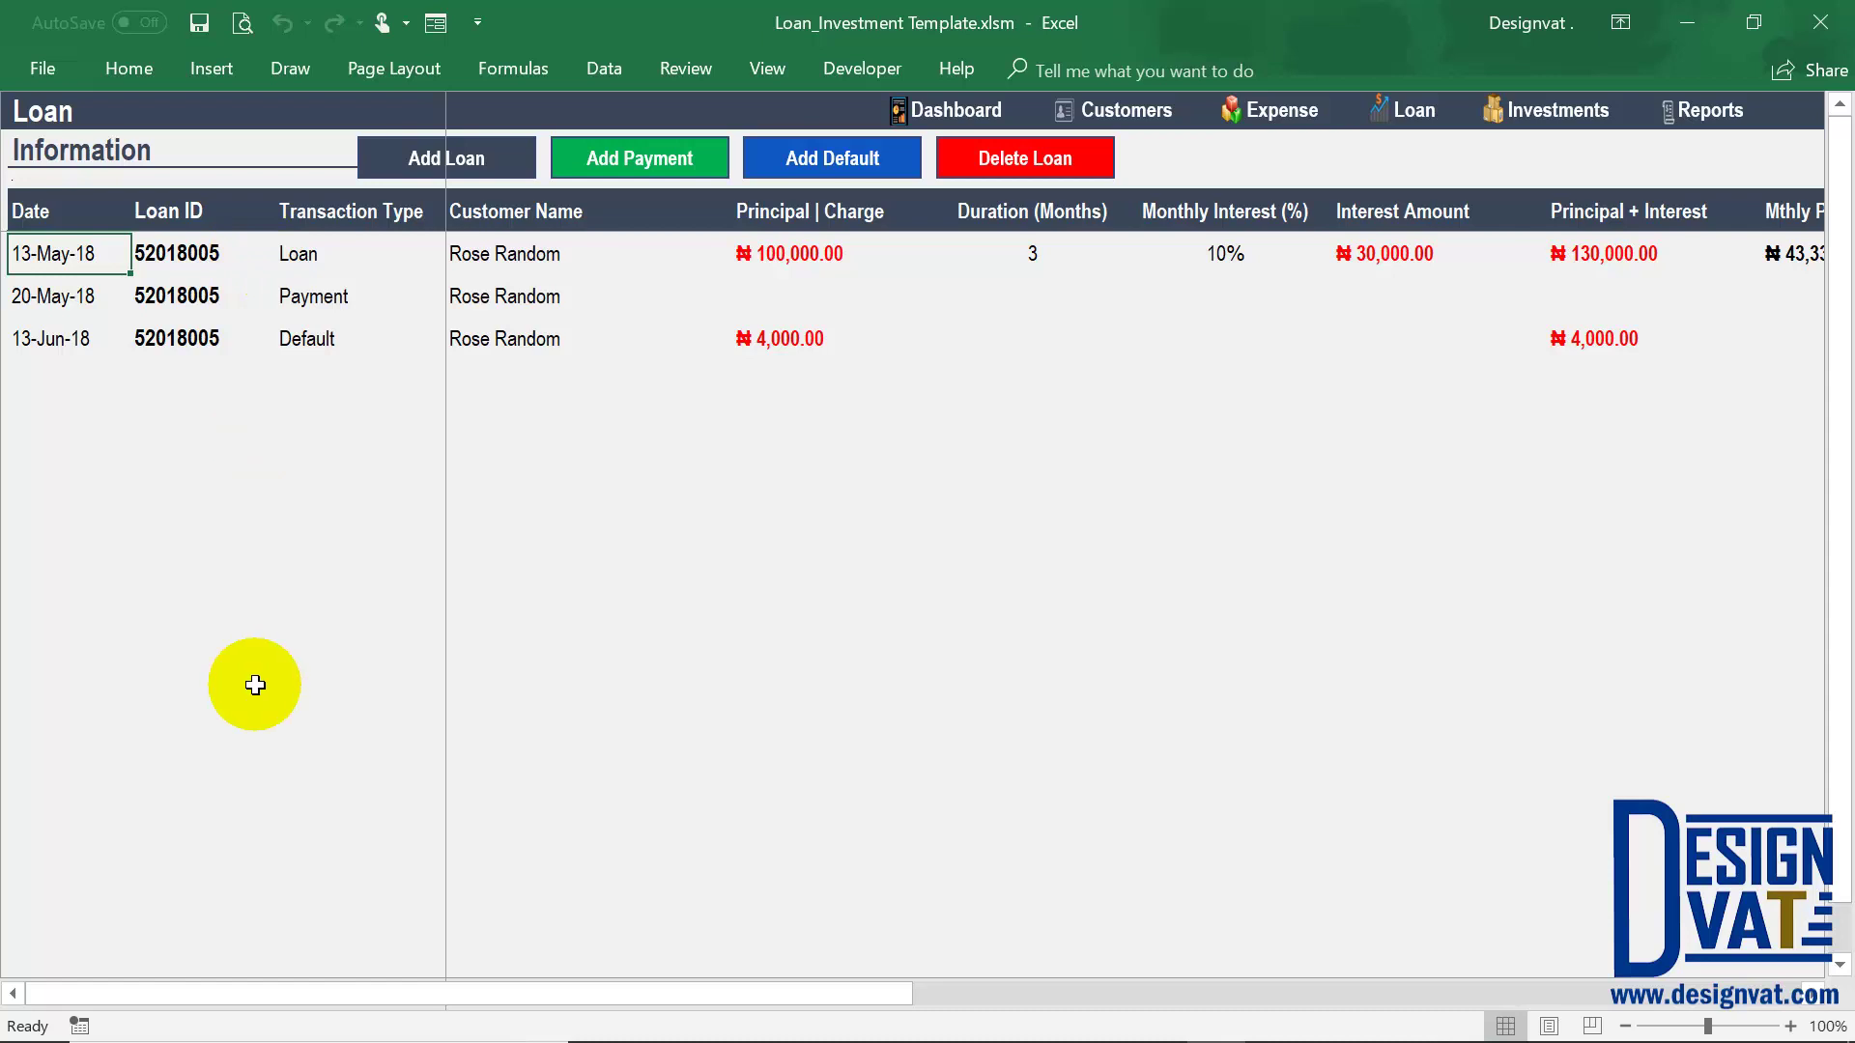
left_click(1706, 110)
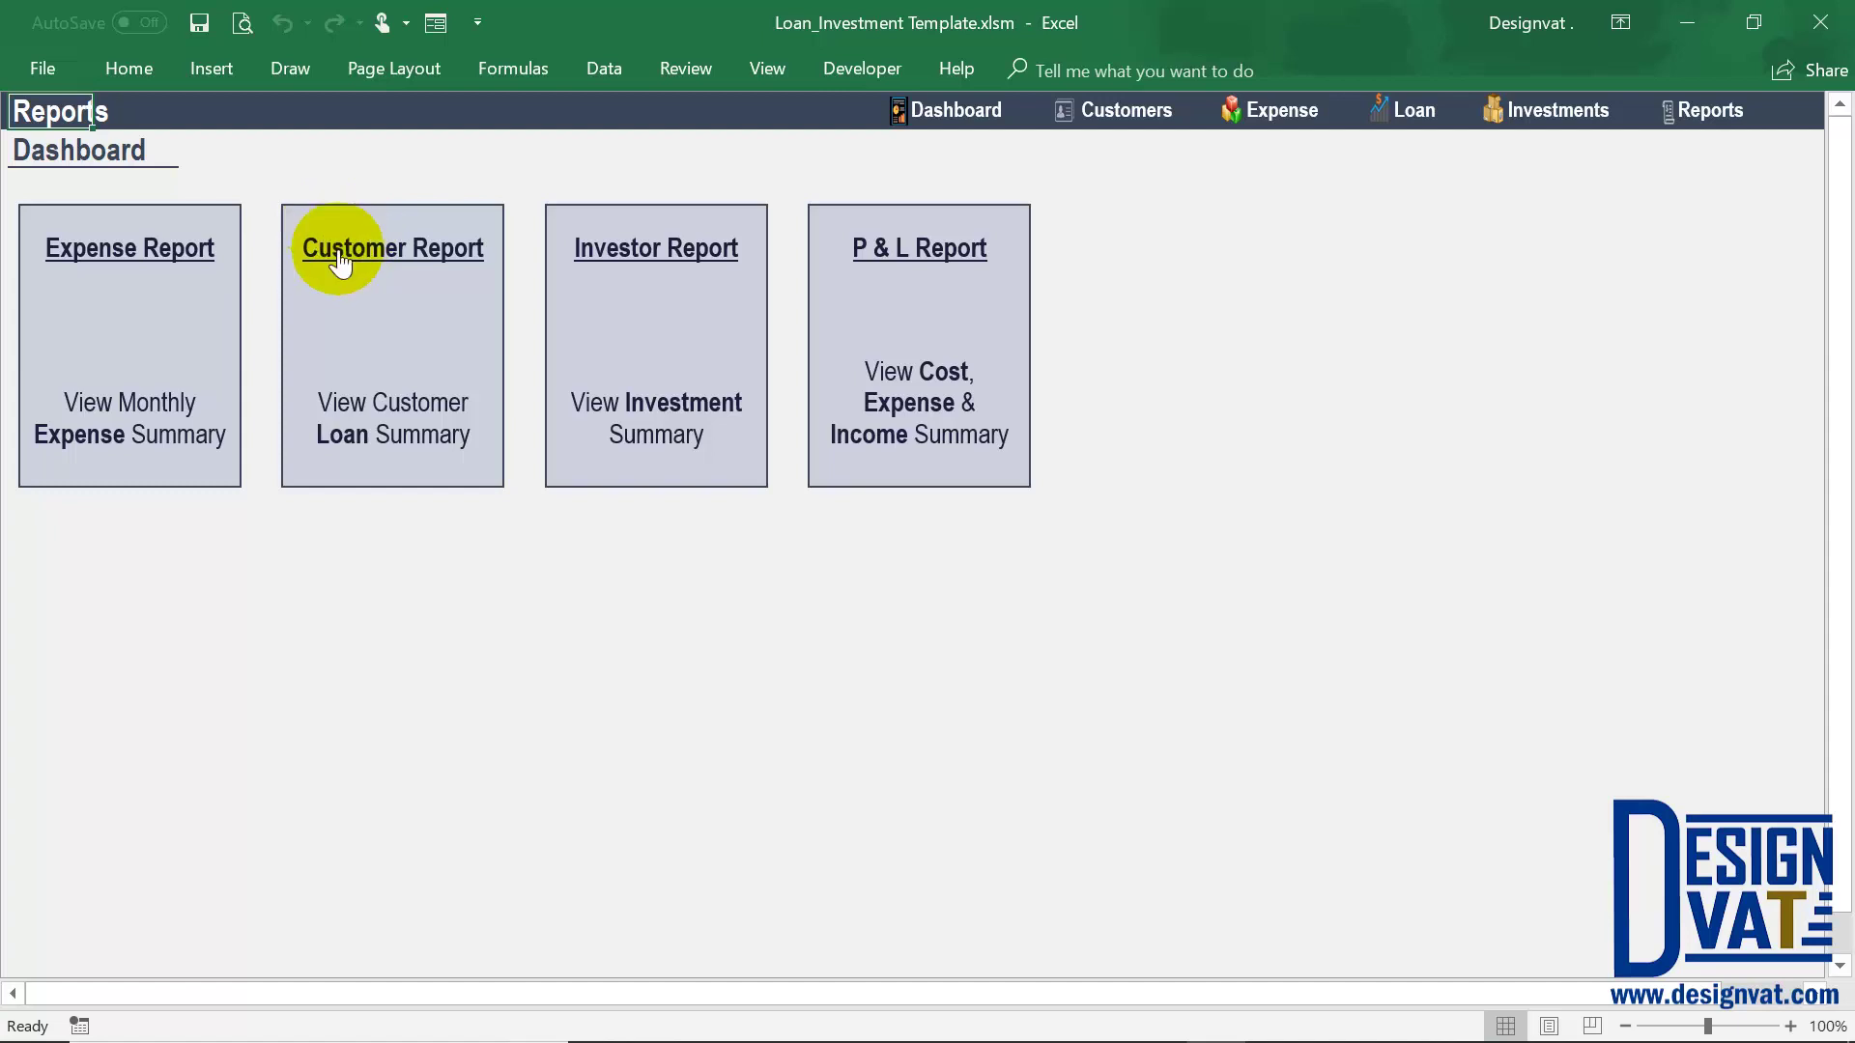
left_click(340, 253)
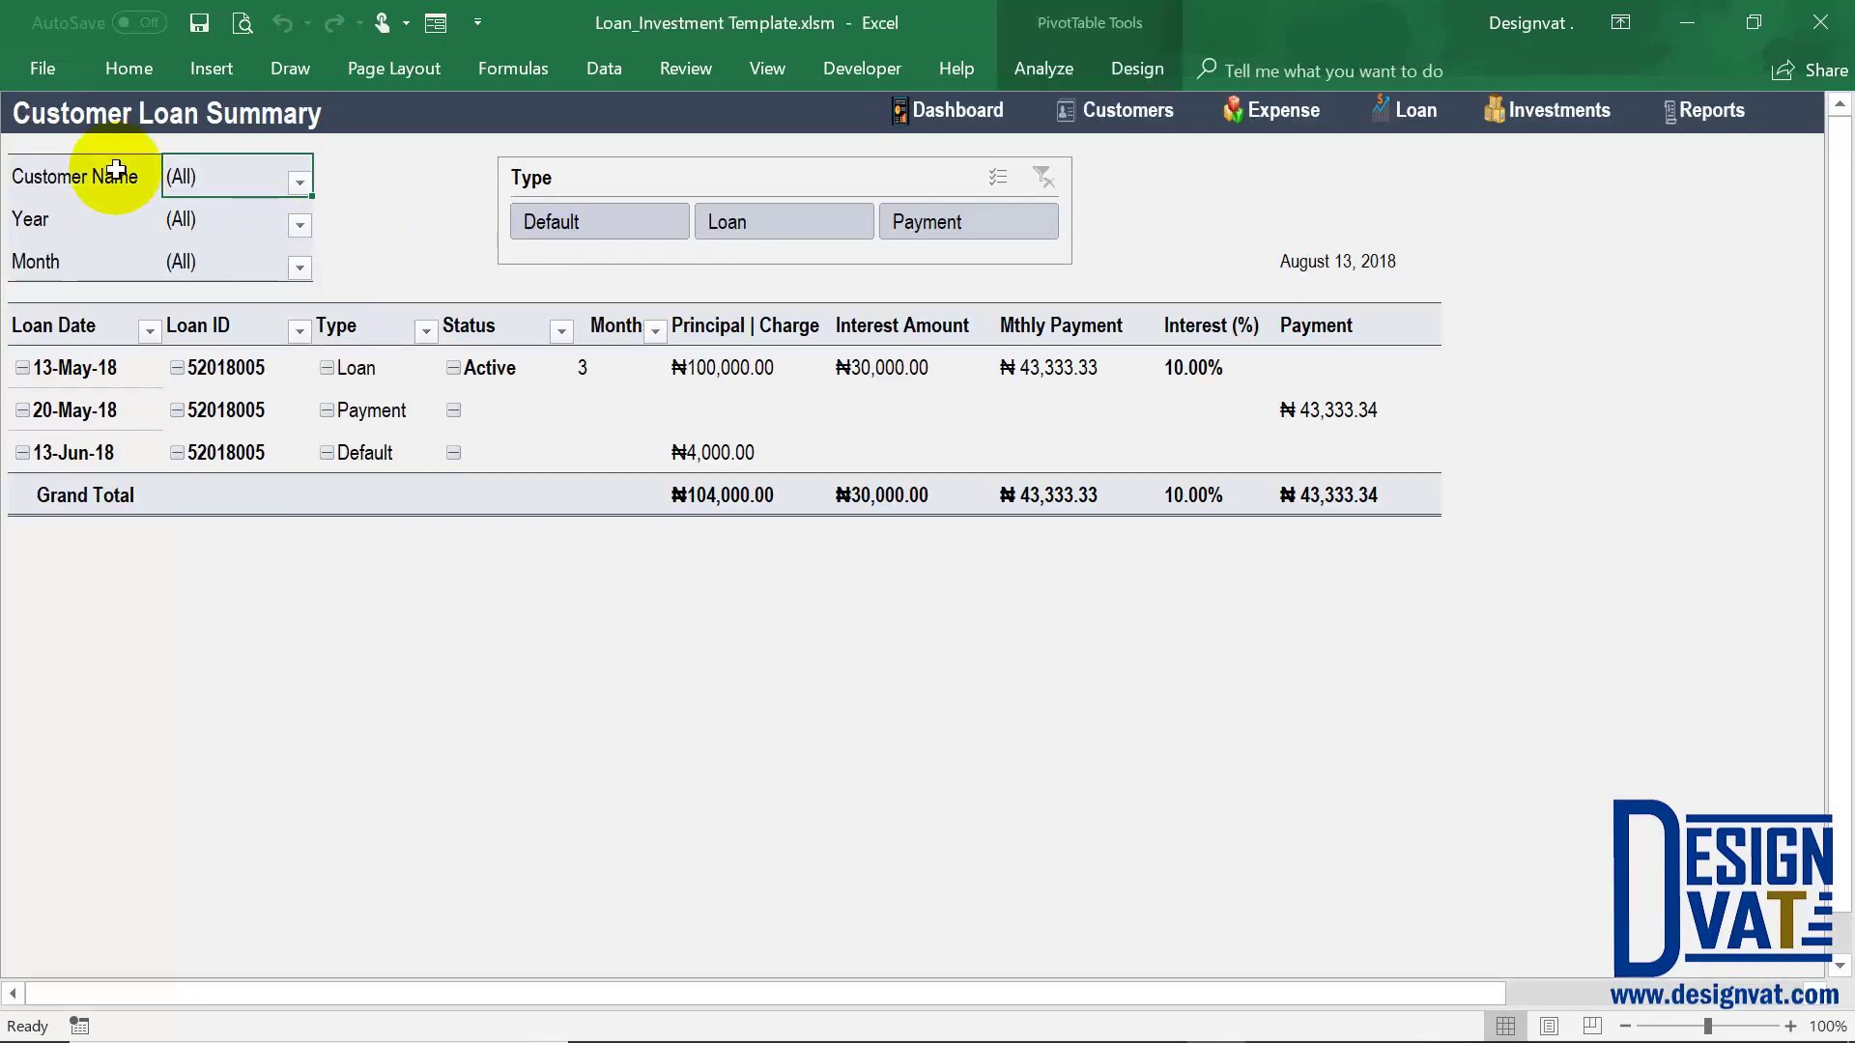
Filter the Customer Loan Summary to the only listed customer
left_click_drag(92, 174, 91, 257)
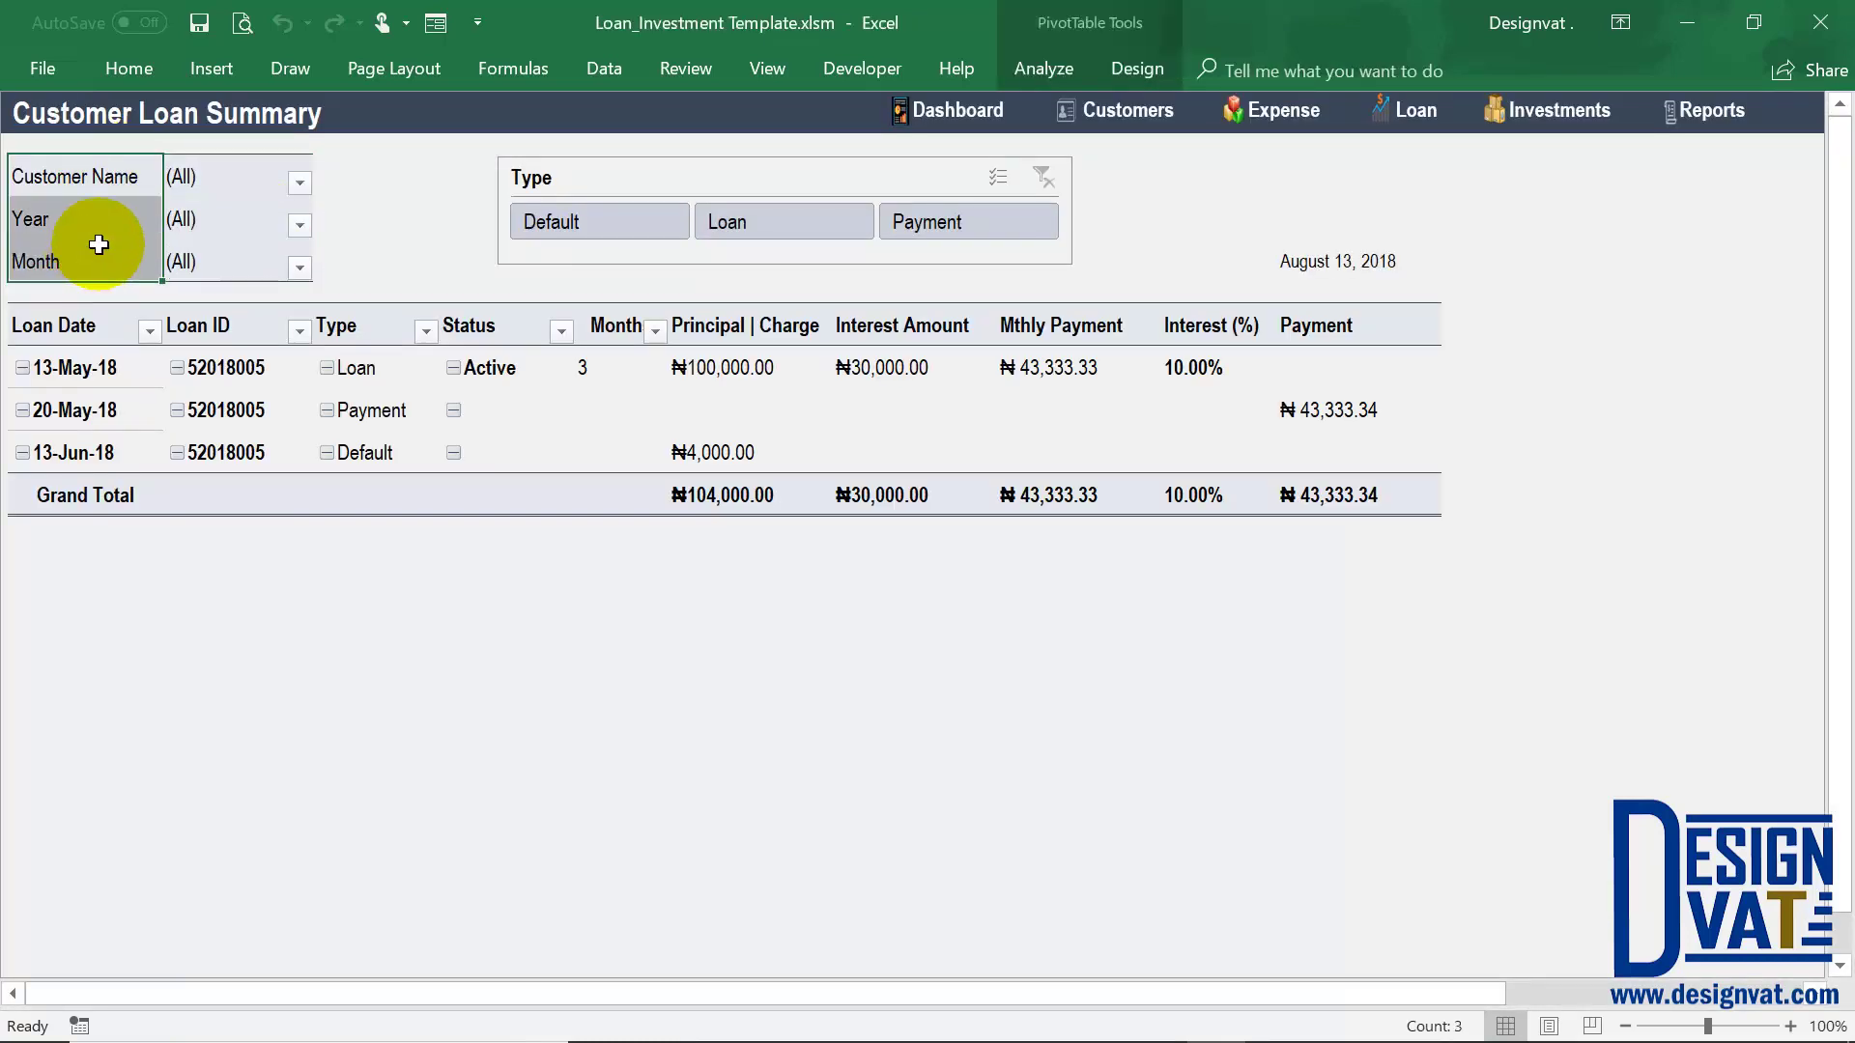
left_click(86, 176)
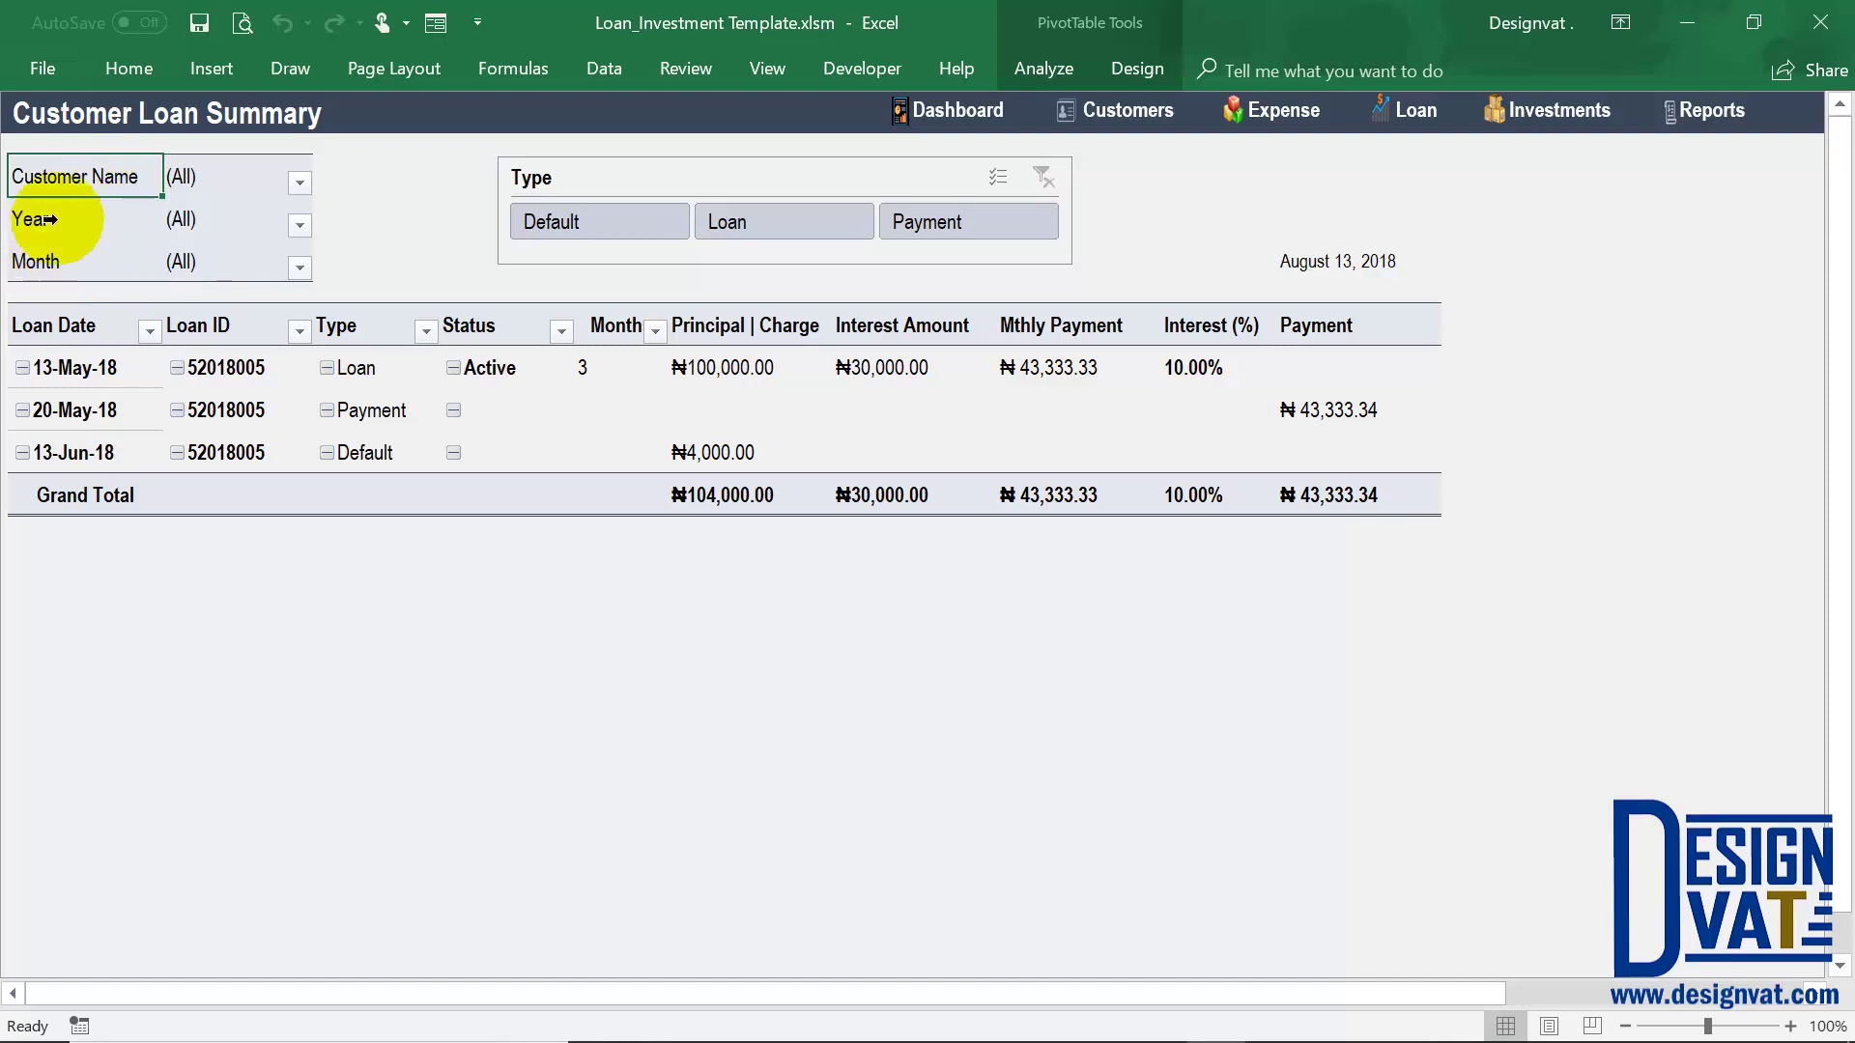
left_click(44, 220)
left_click(38, 262)
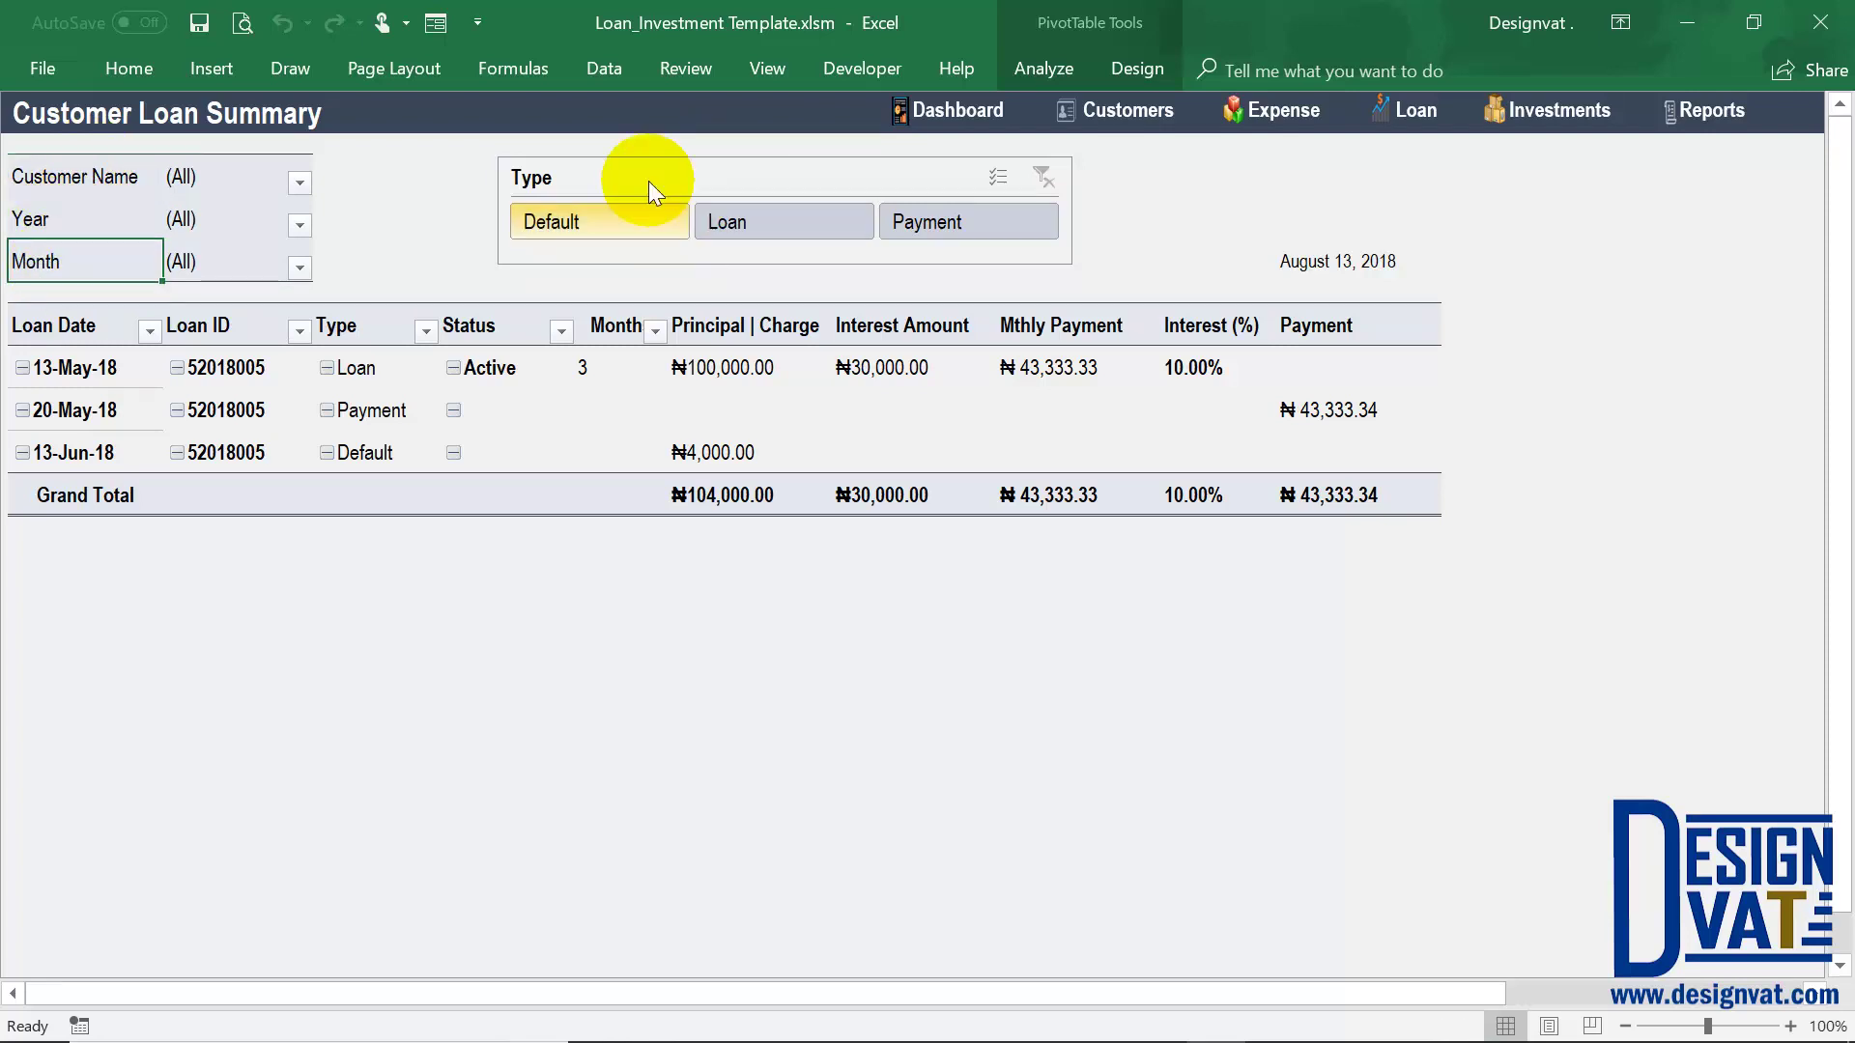
left_click(300, 181)
left_click(81, 273)
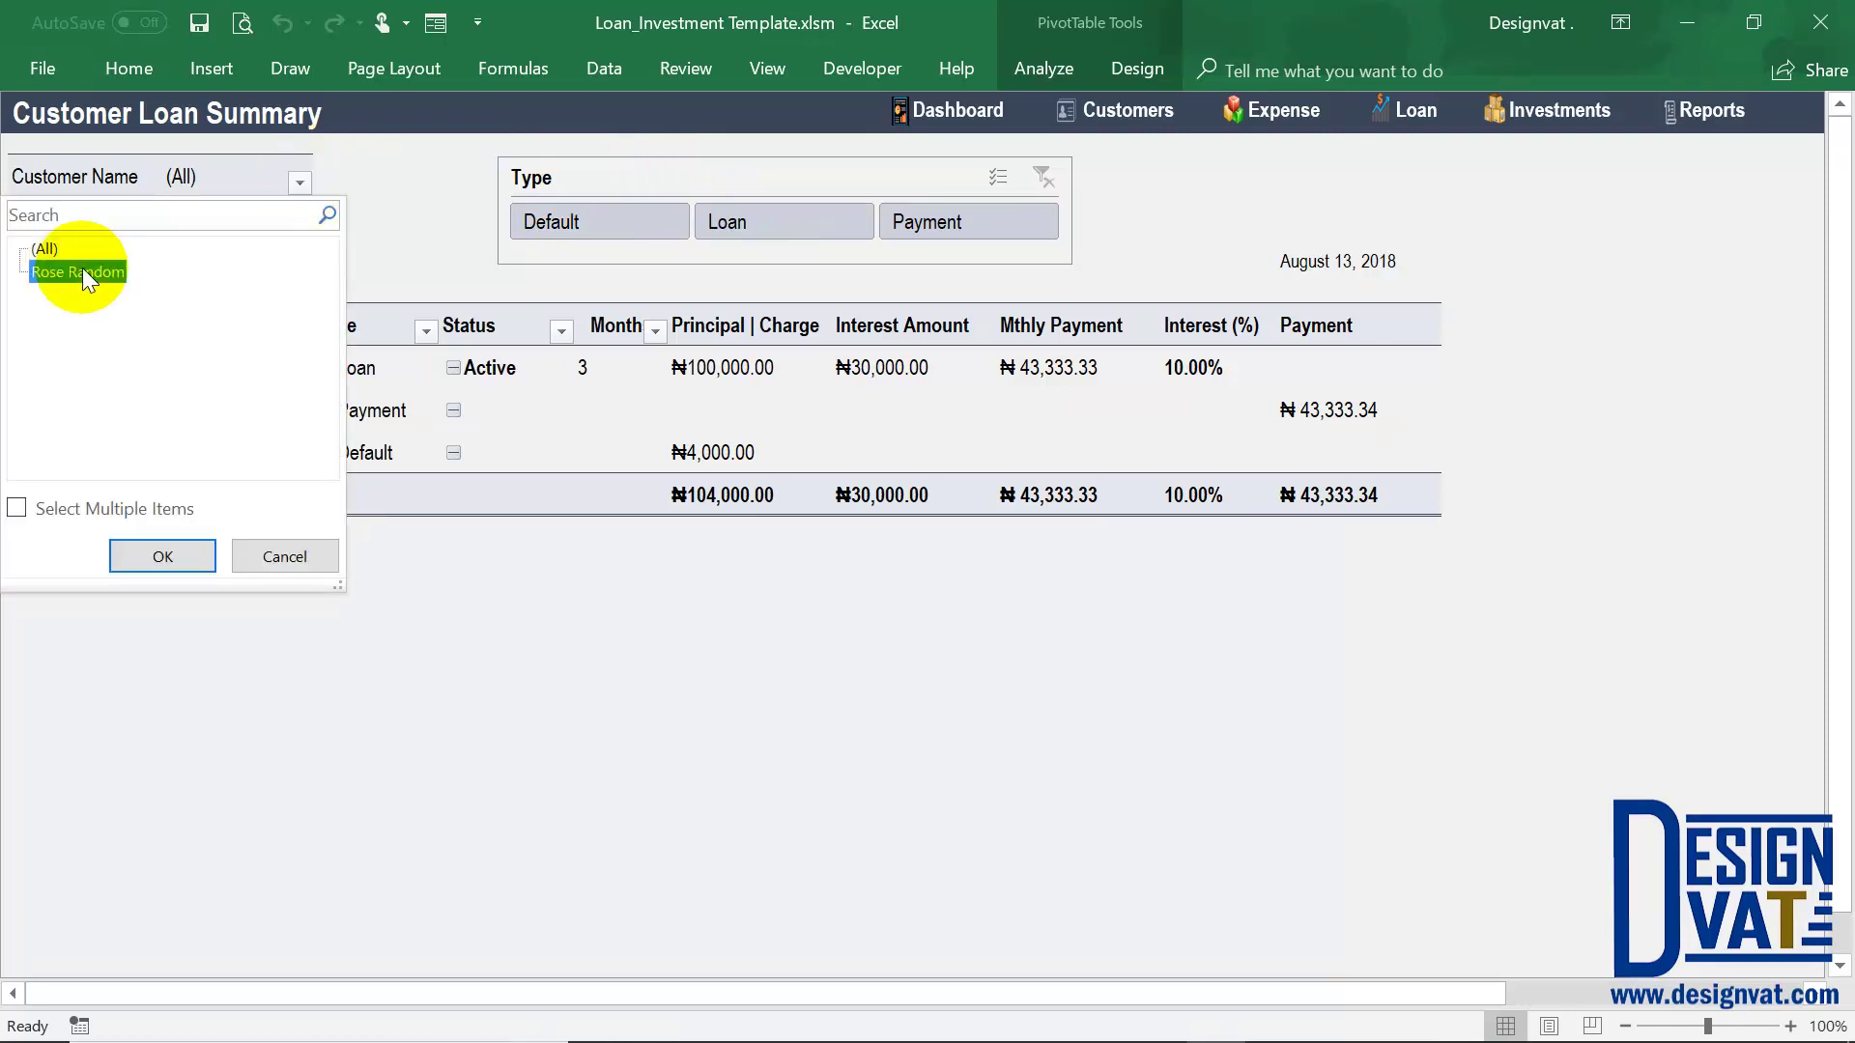
left_click(164, 552)
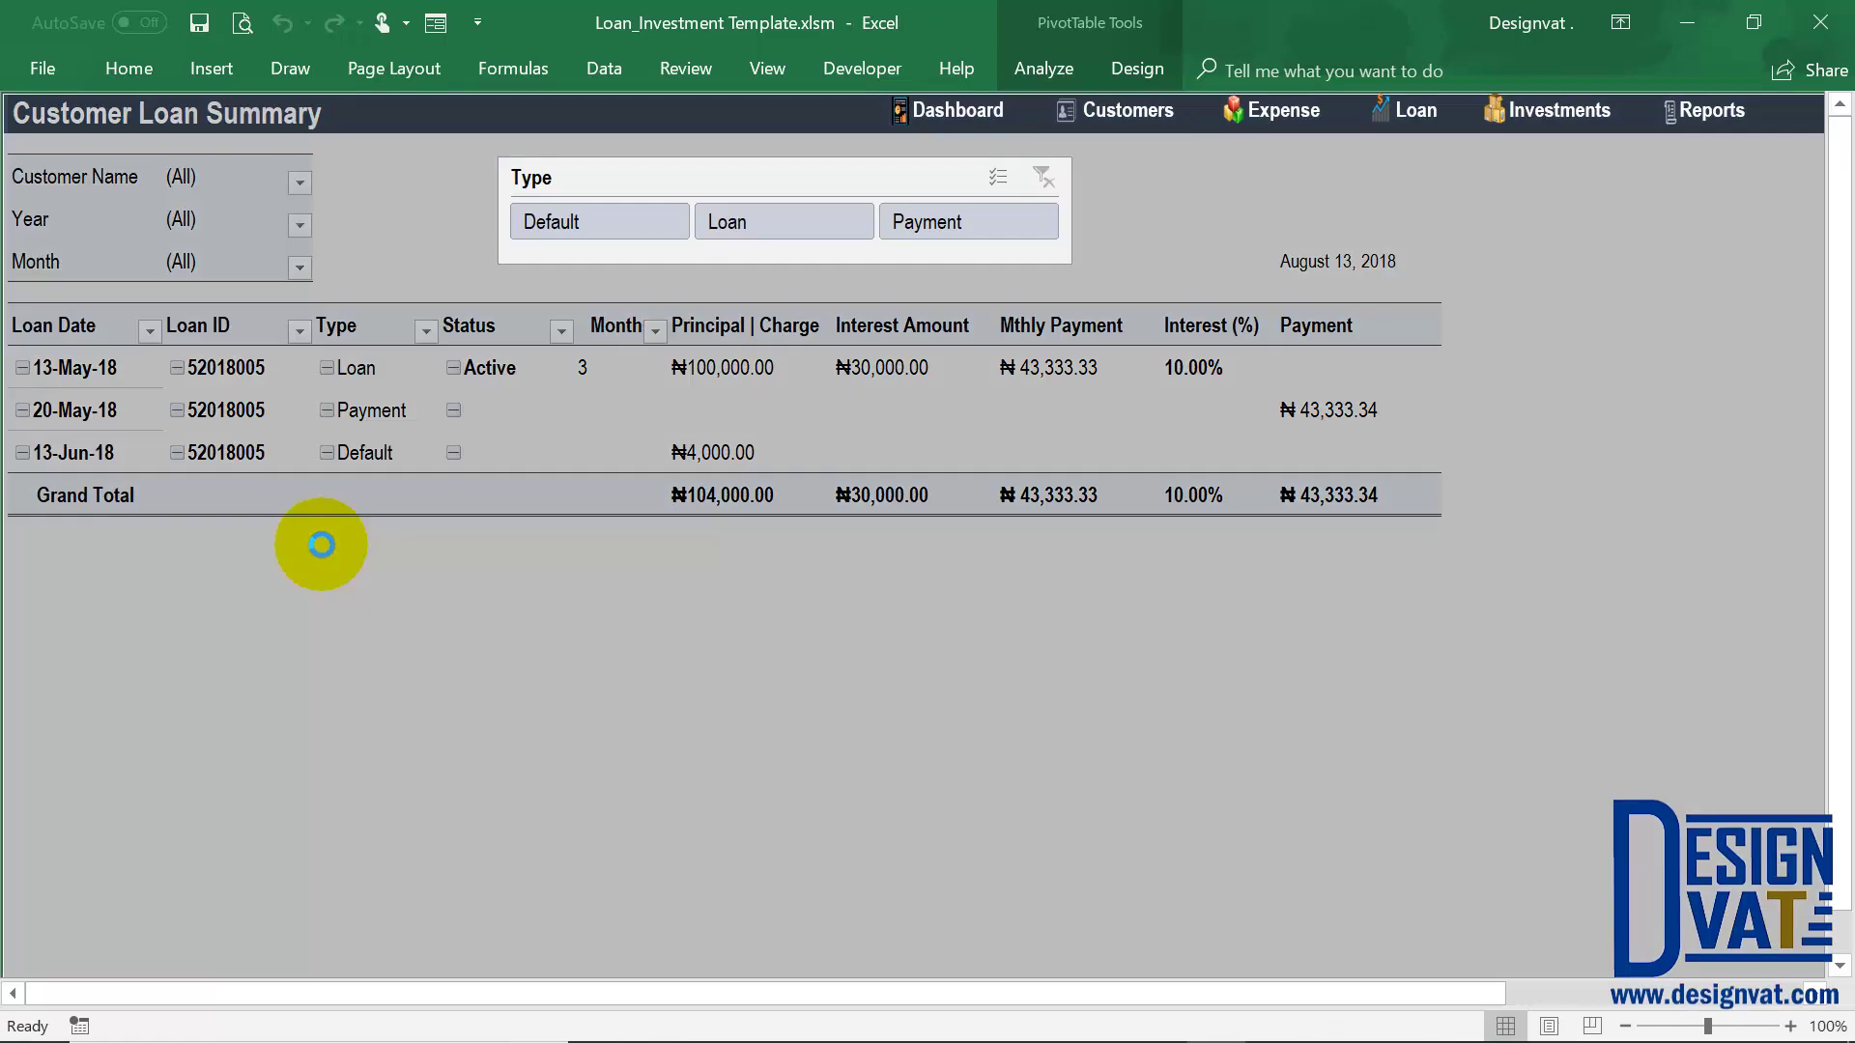
left_click(240, 175)
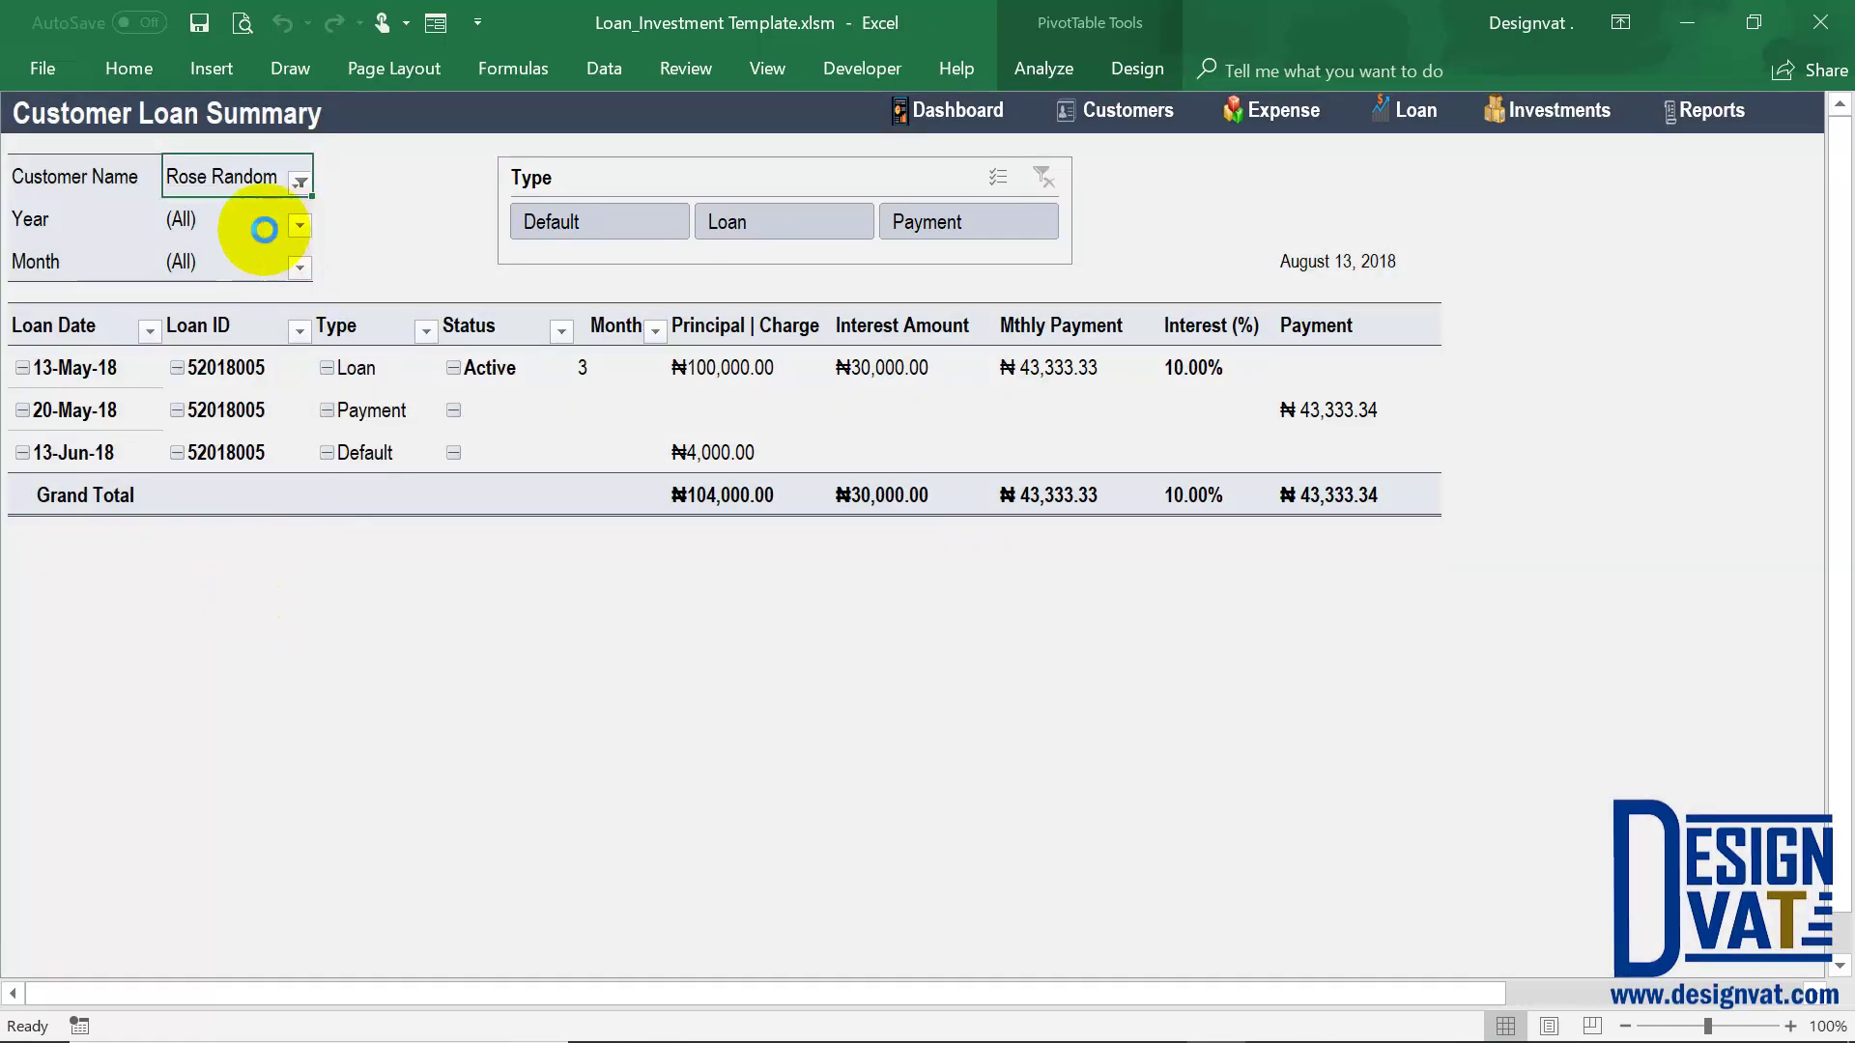
Set the Year filter to 2018, leaving the customer filter unchanged
left_click(299, 225)
left_click(56, 319)
left_click(159, 604)
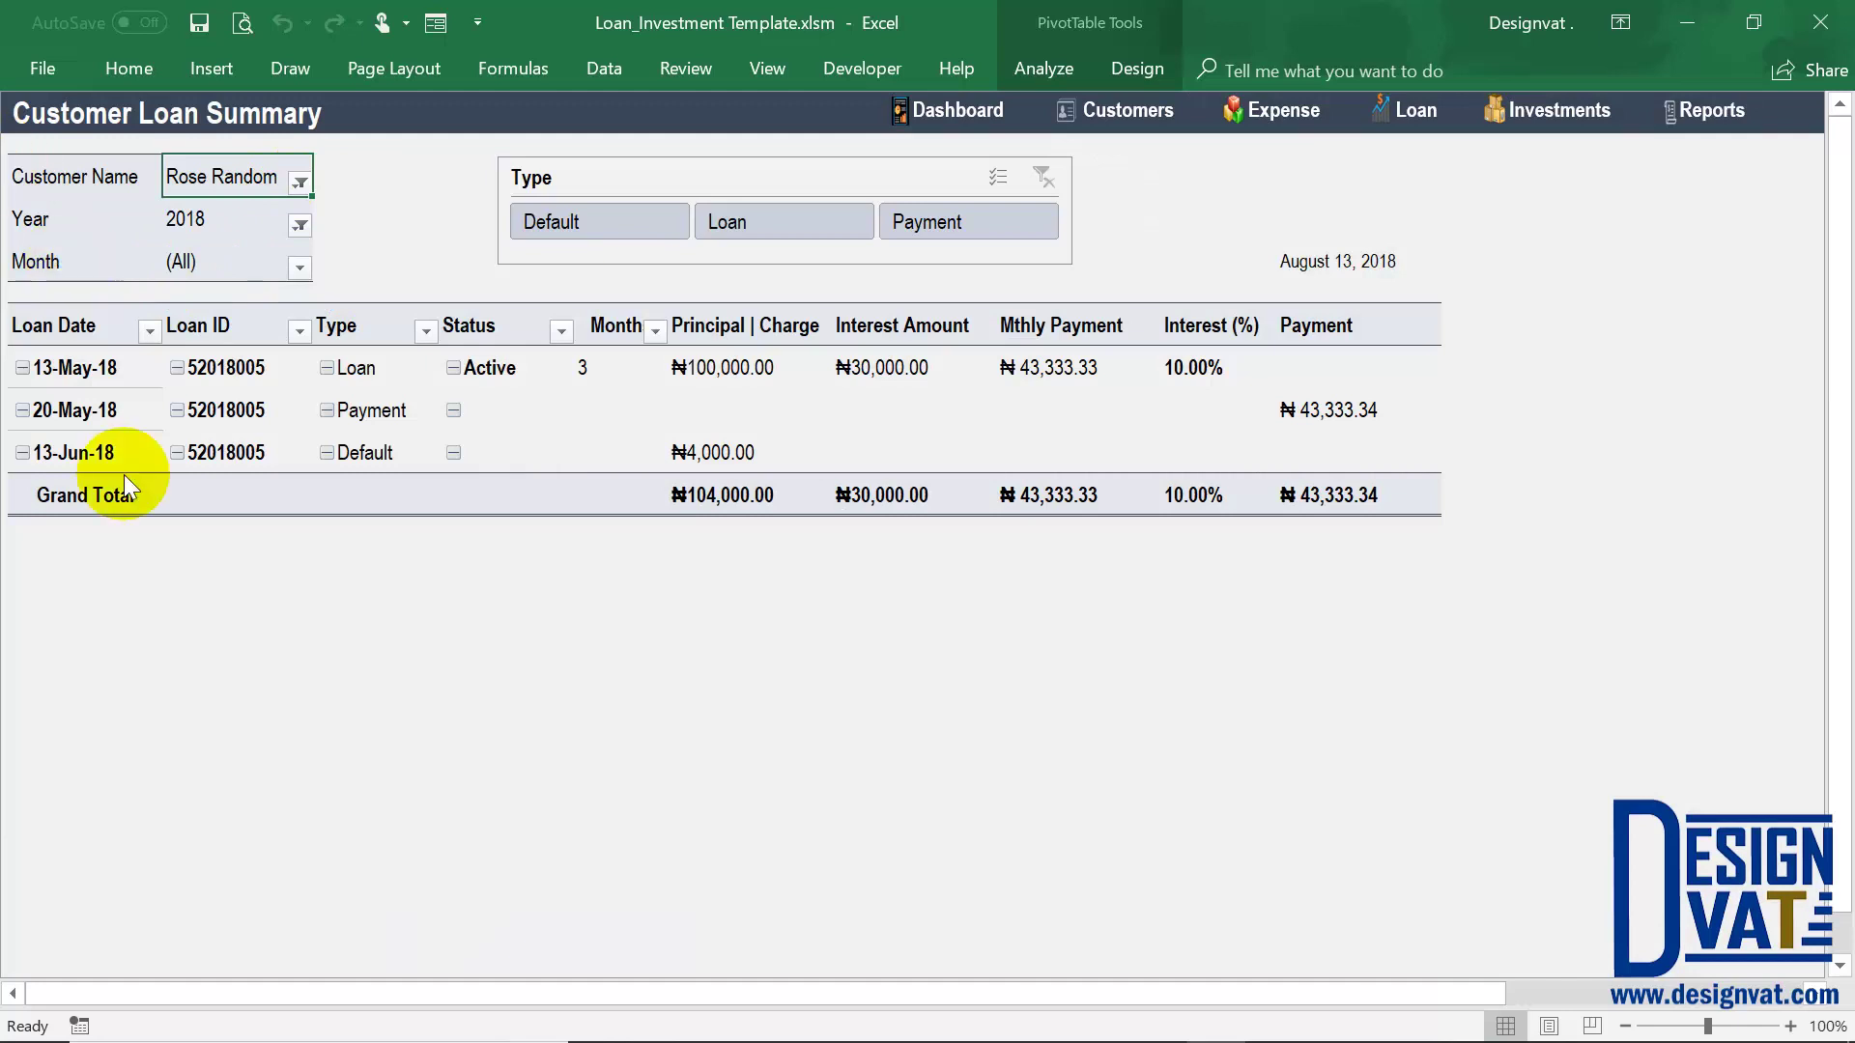
key("alt+Down")
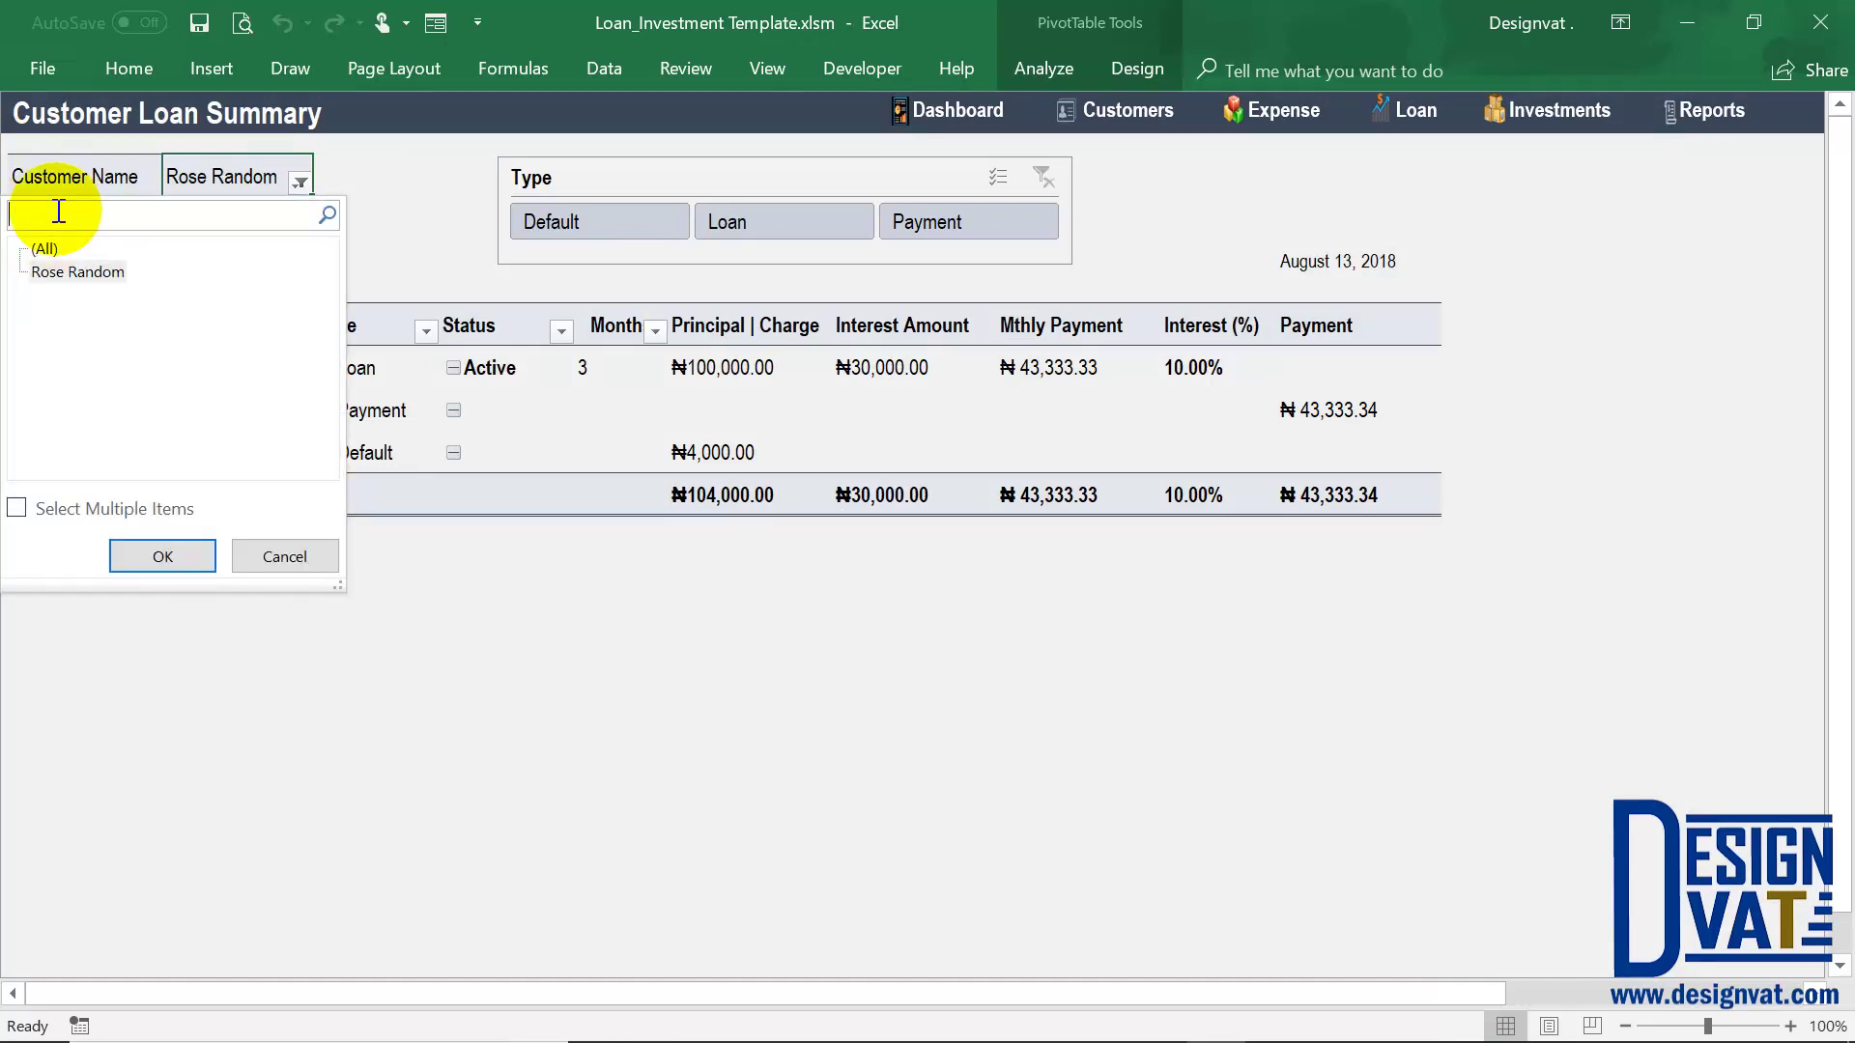
key("BackSpace")
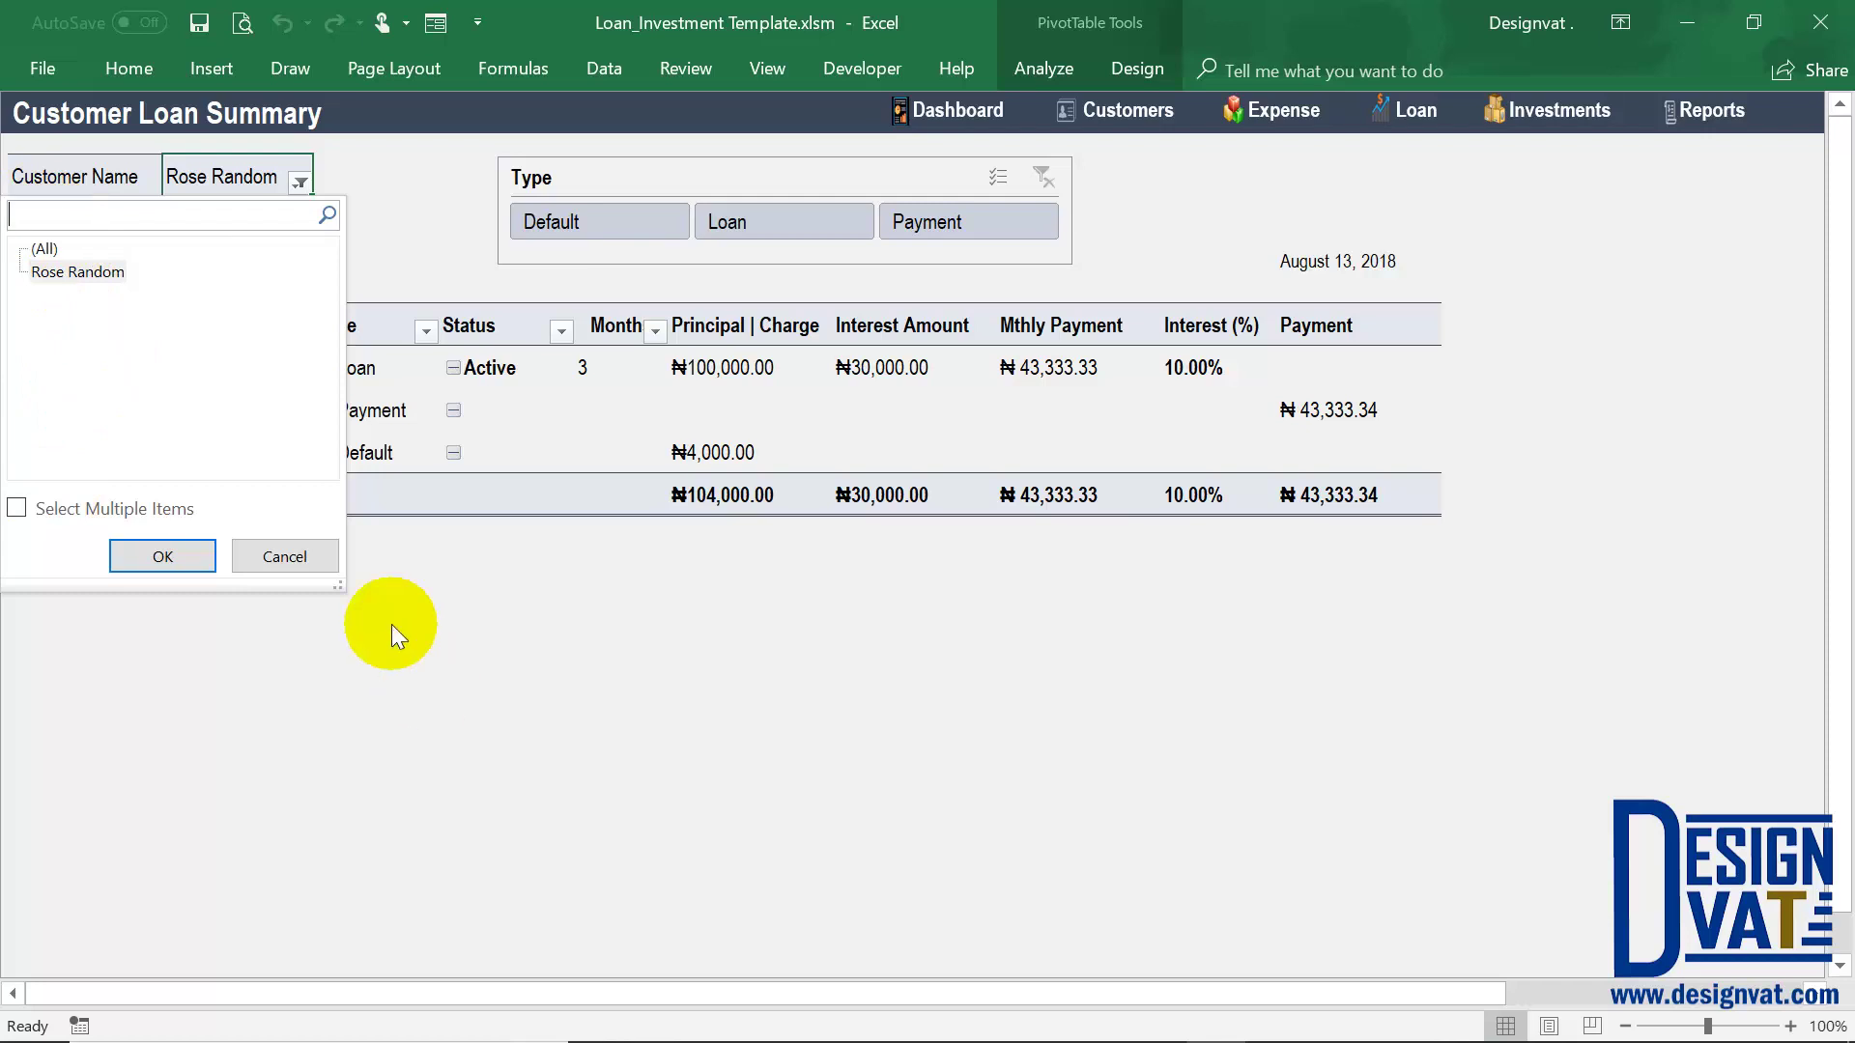
left_click(276, 546)
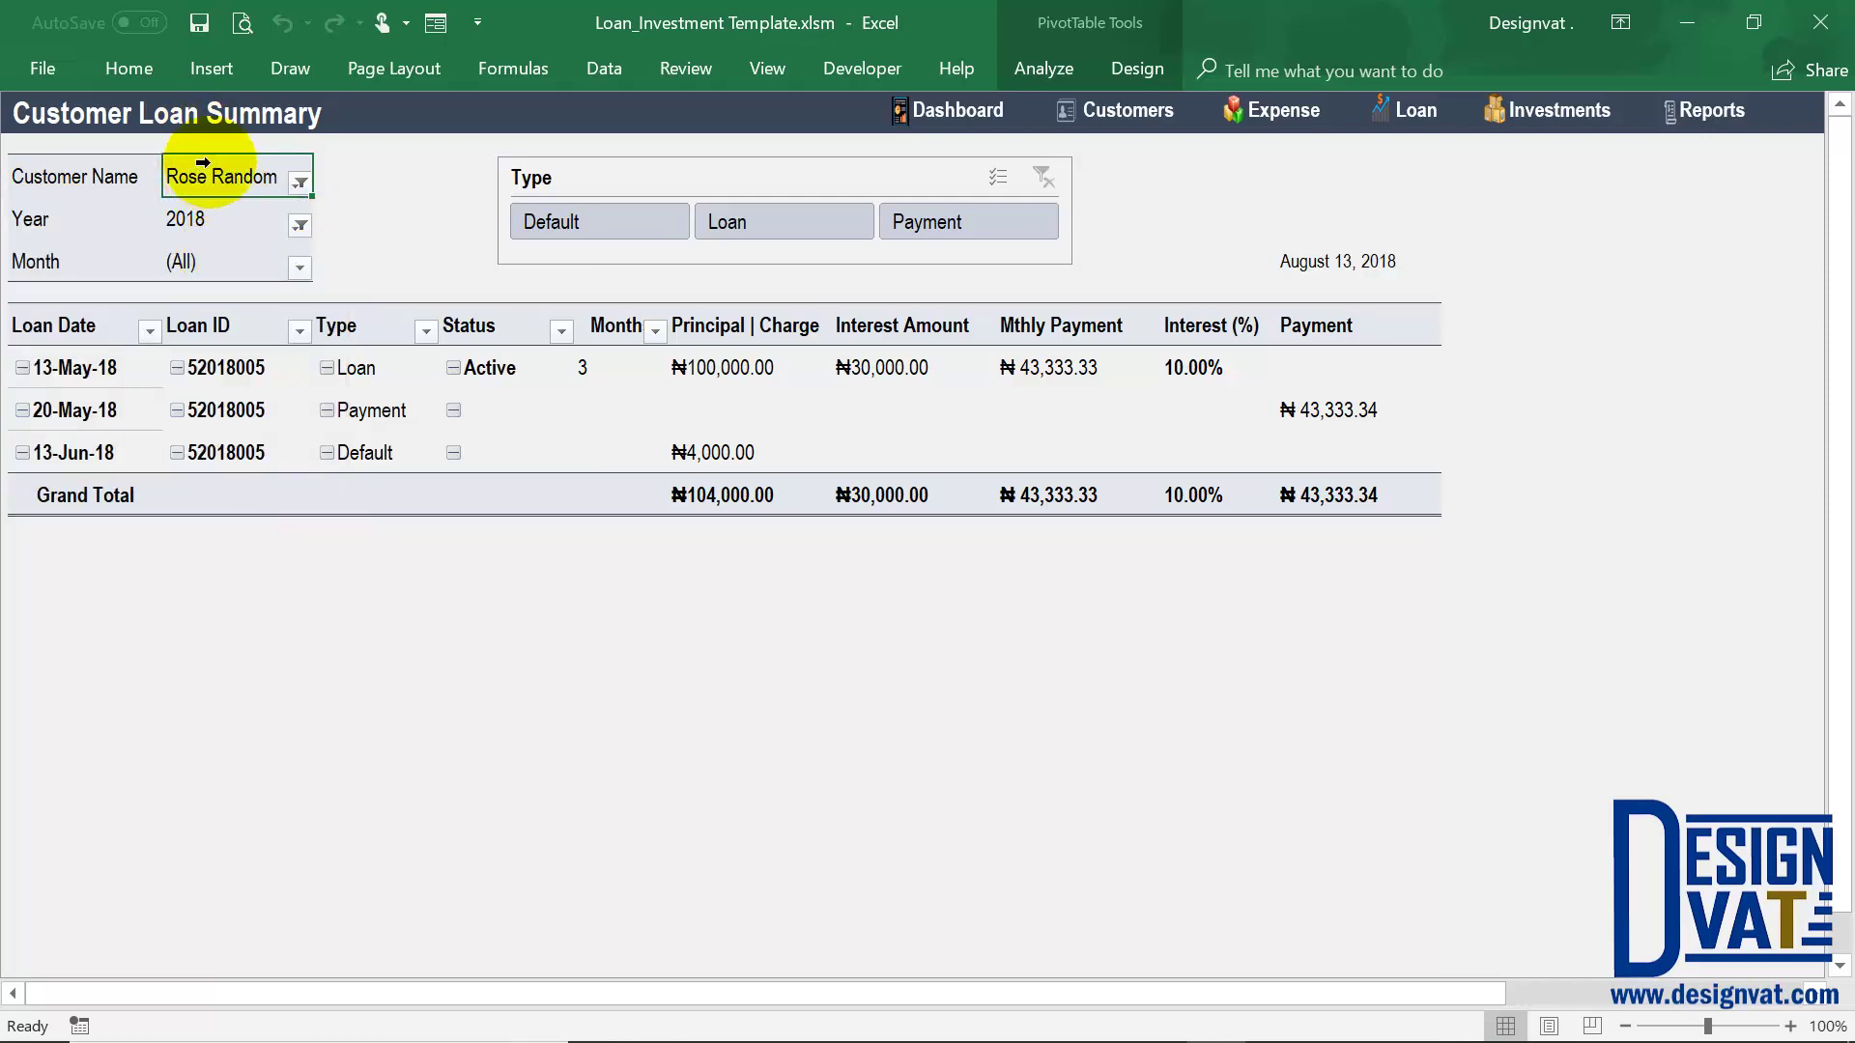
left_click(808, 220)
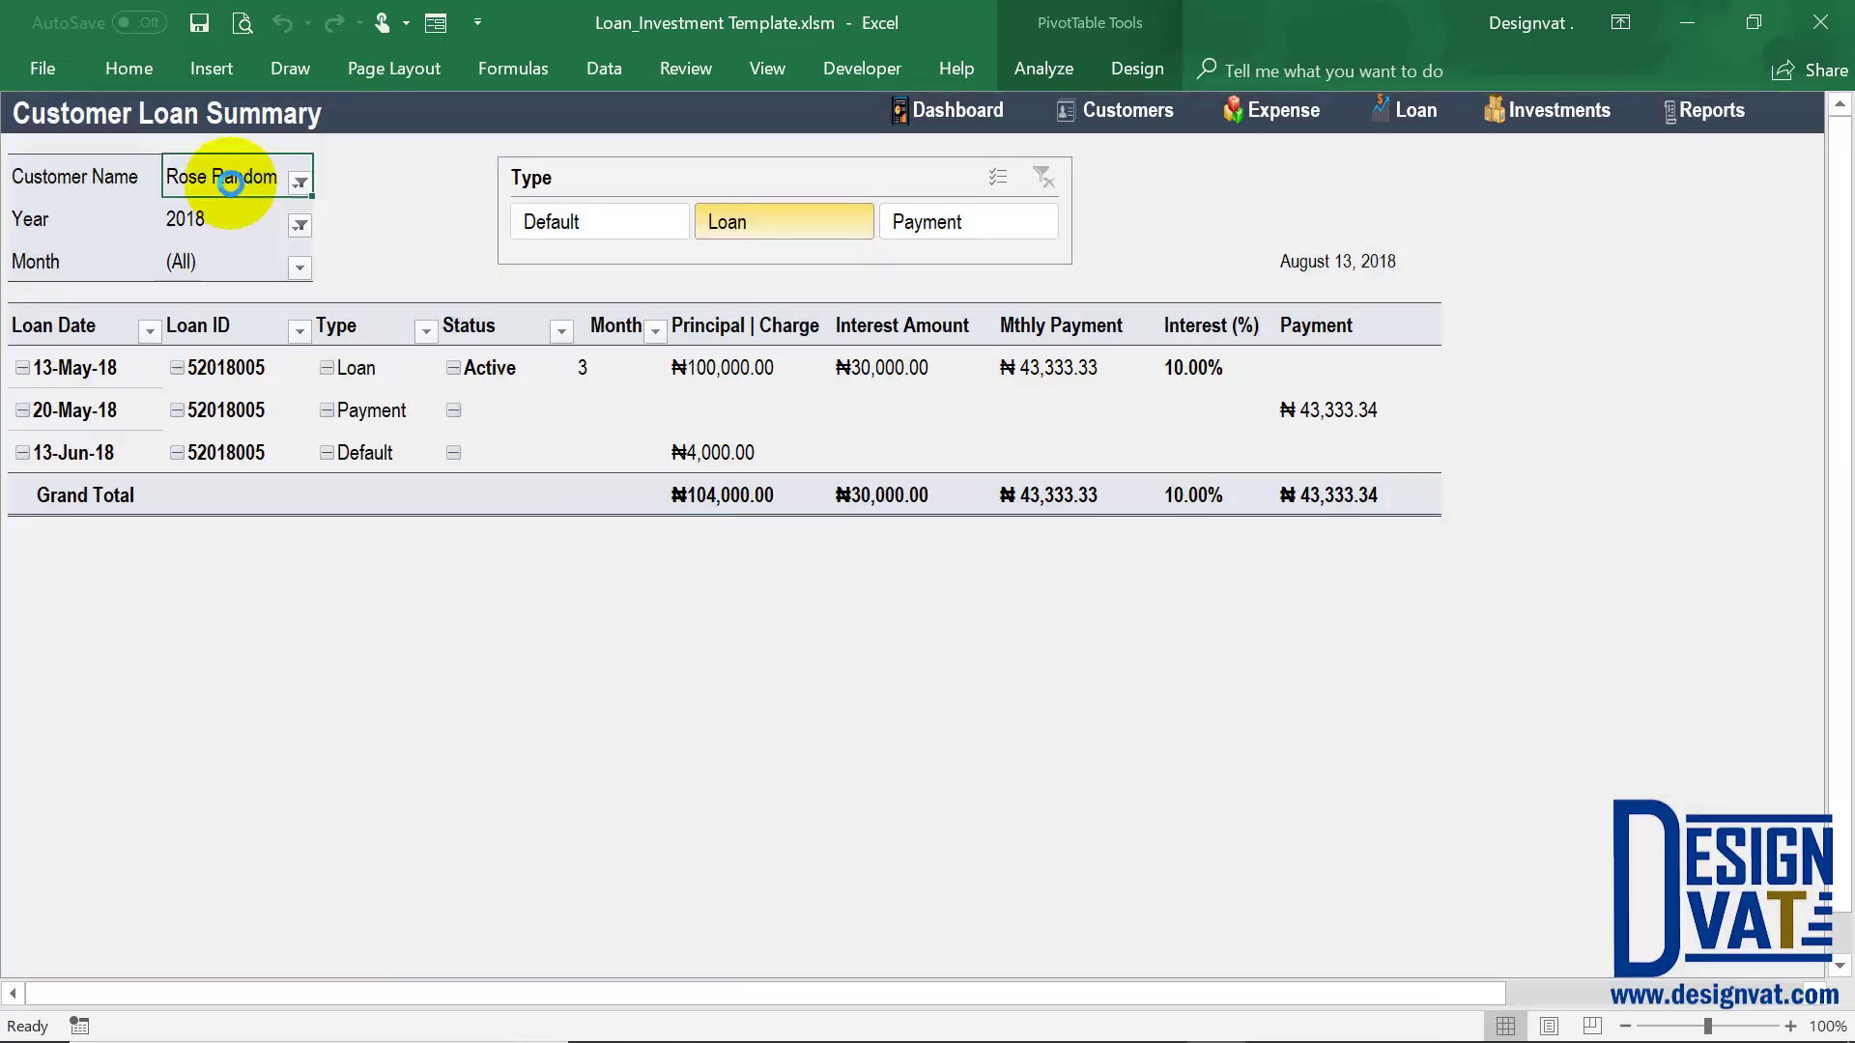
left_click(87, 367)
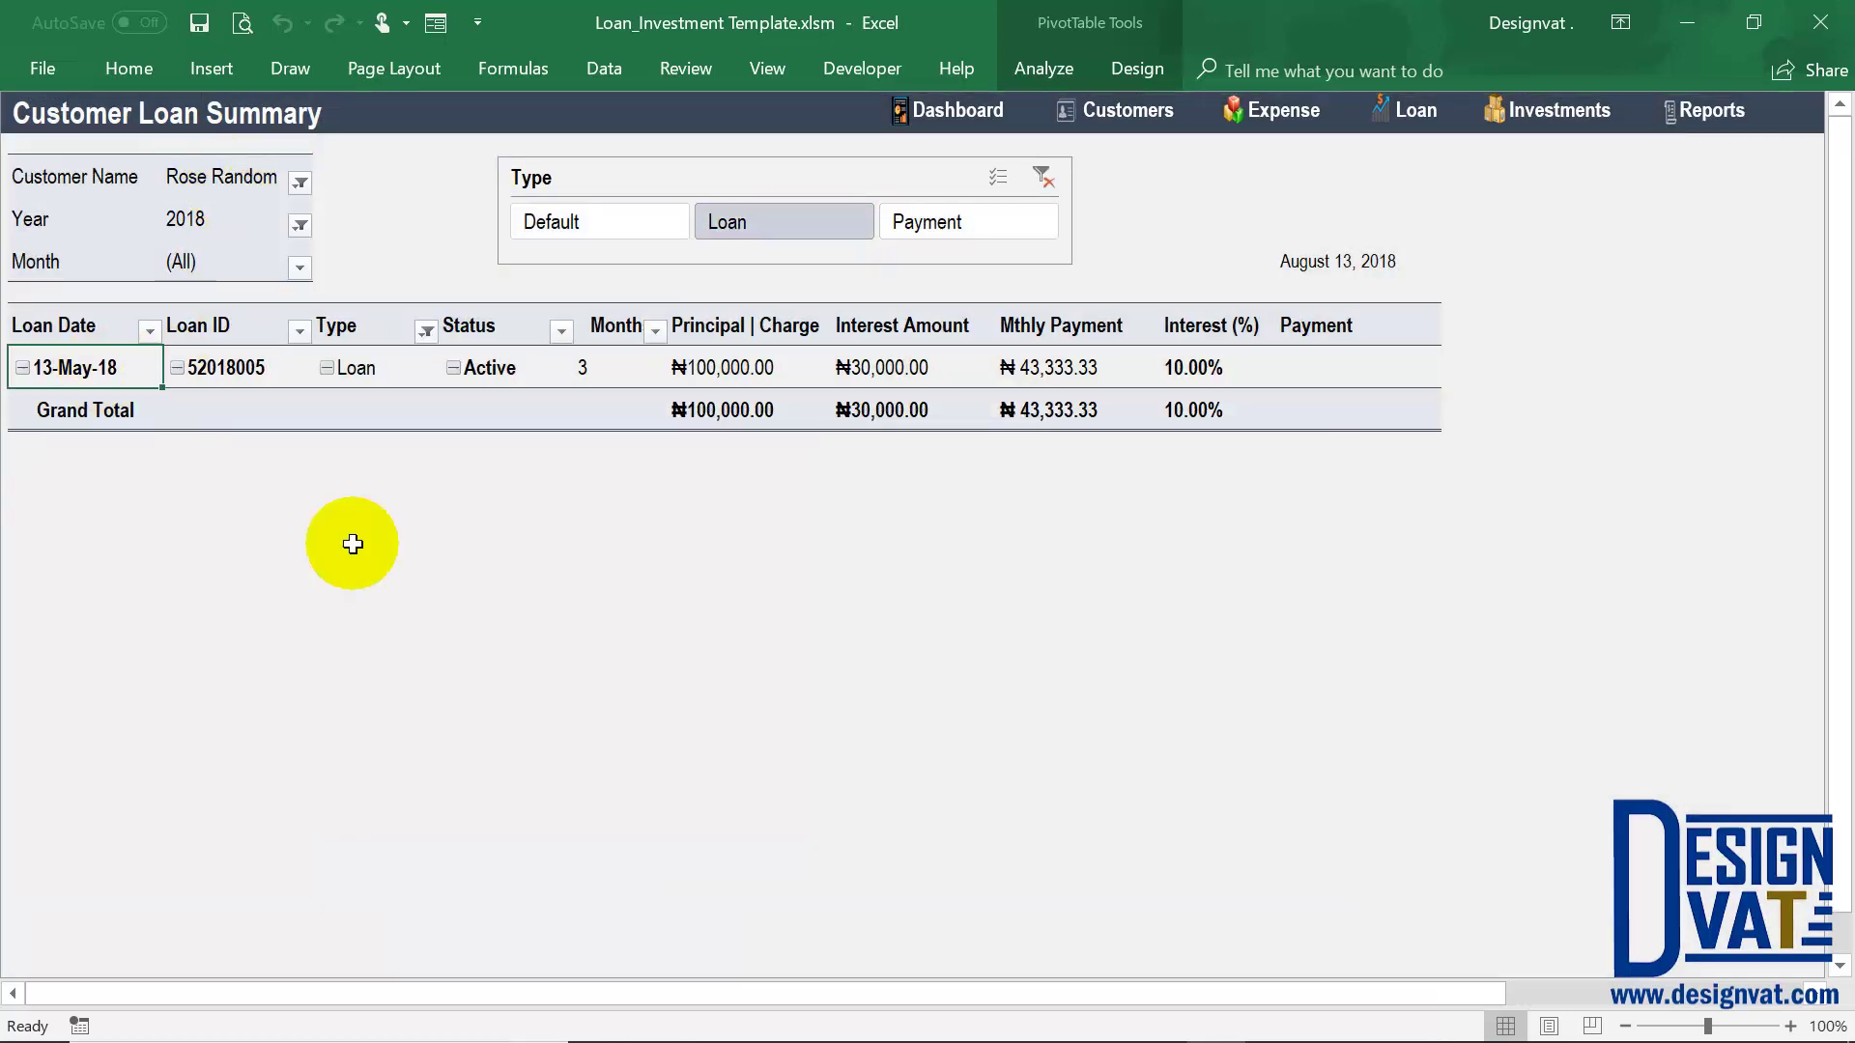
left_click(758, 369)
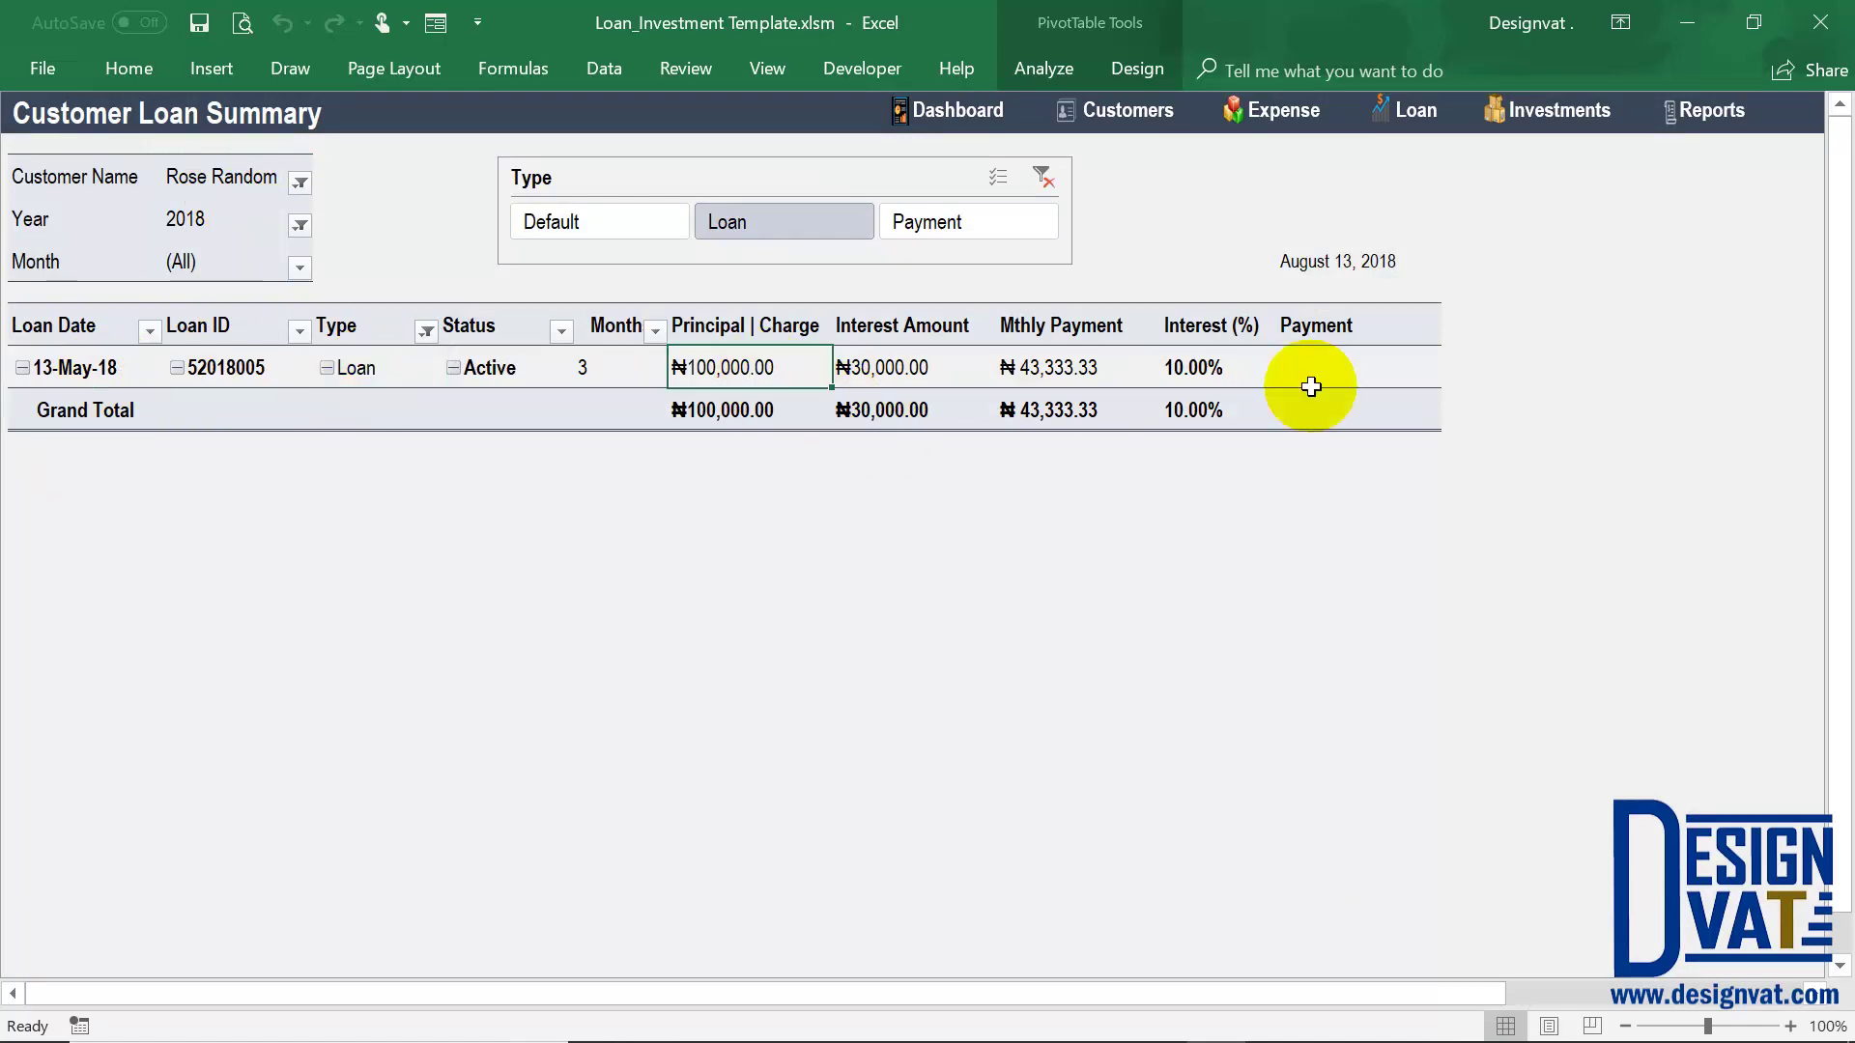
key("Right")
key("Right")
key("Right")
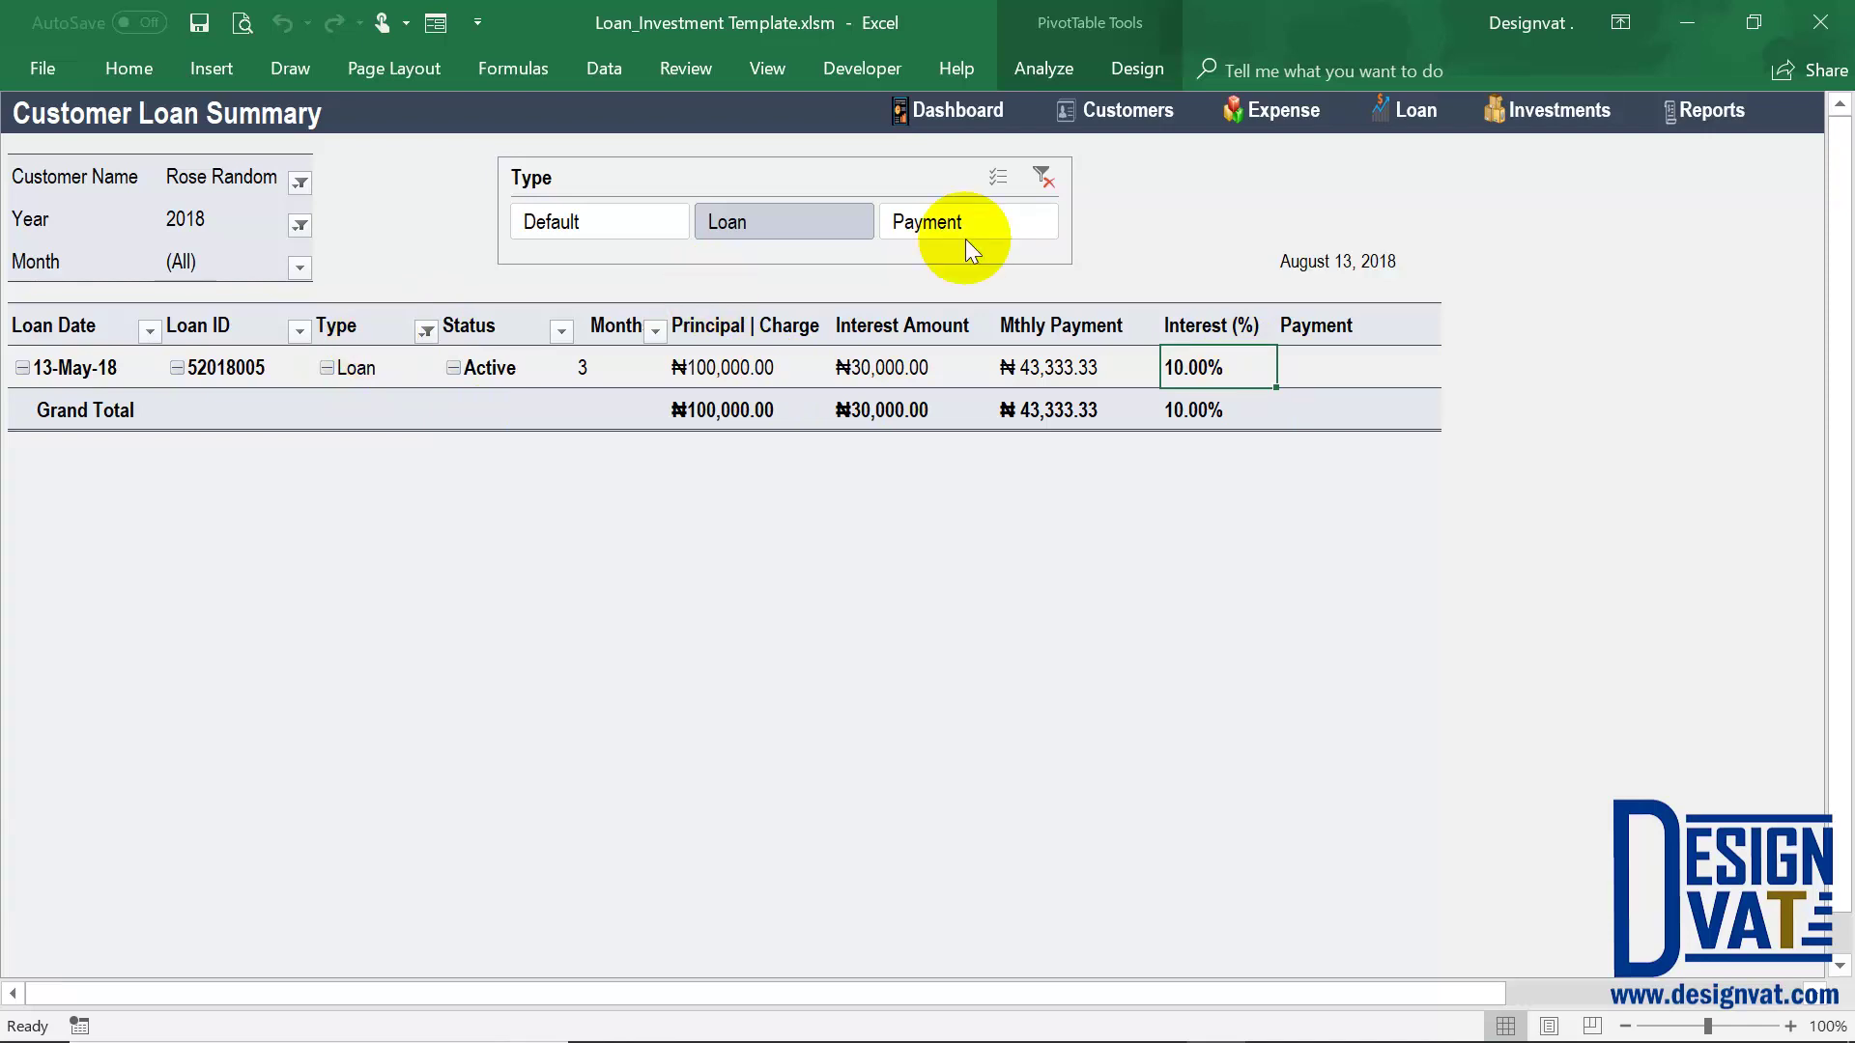
left_click(981, 217)
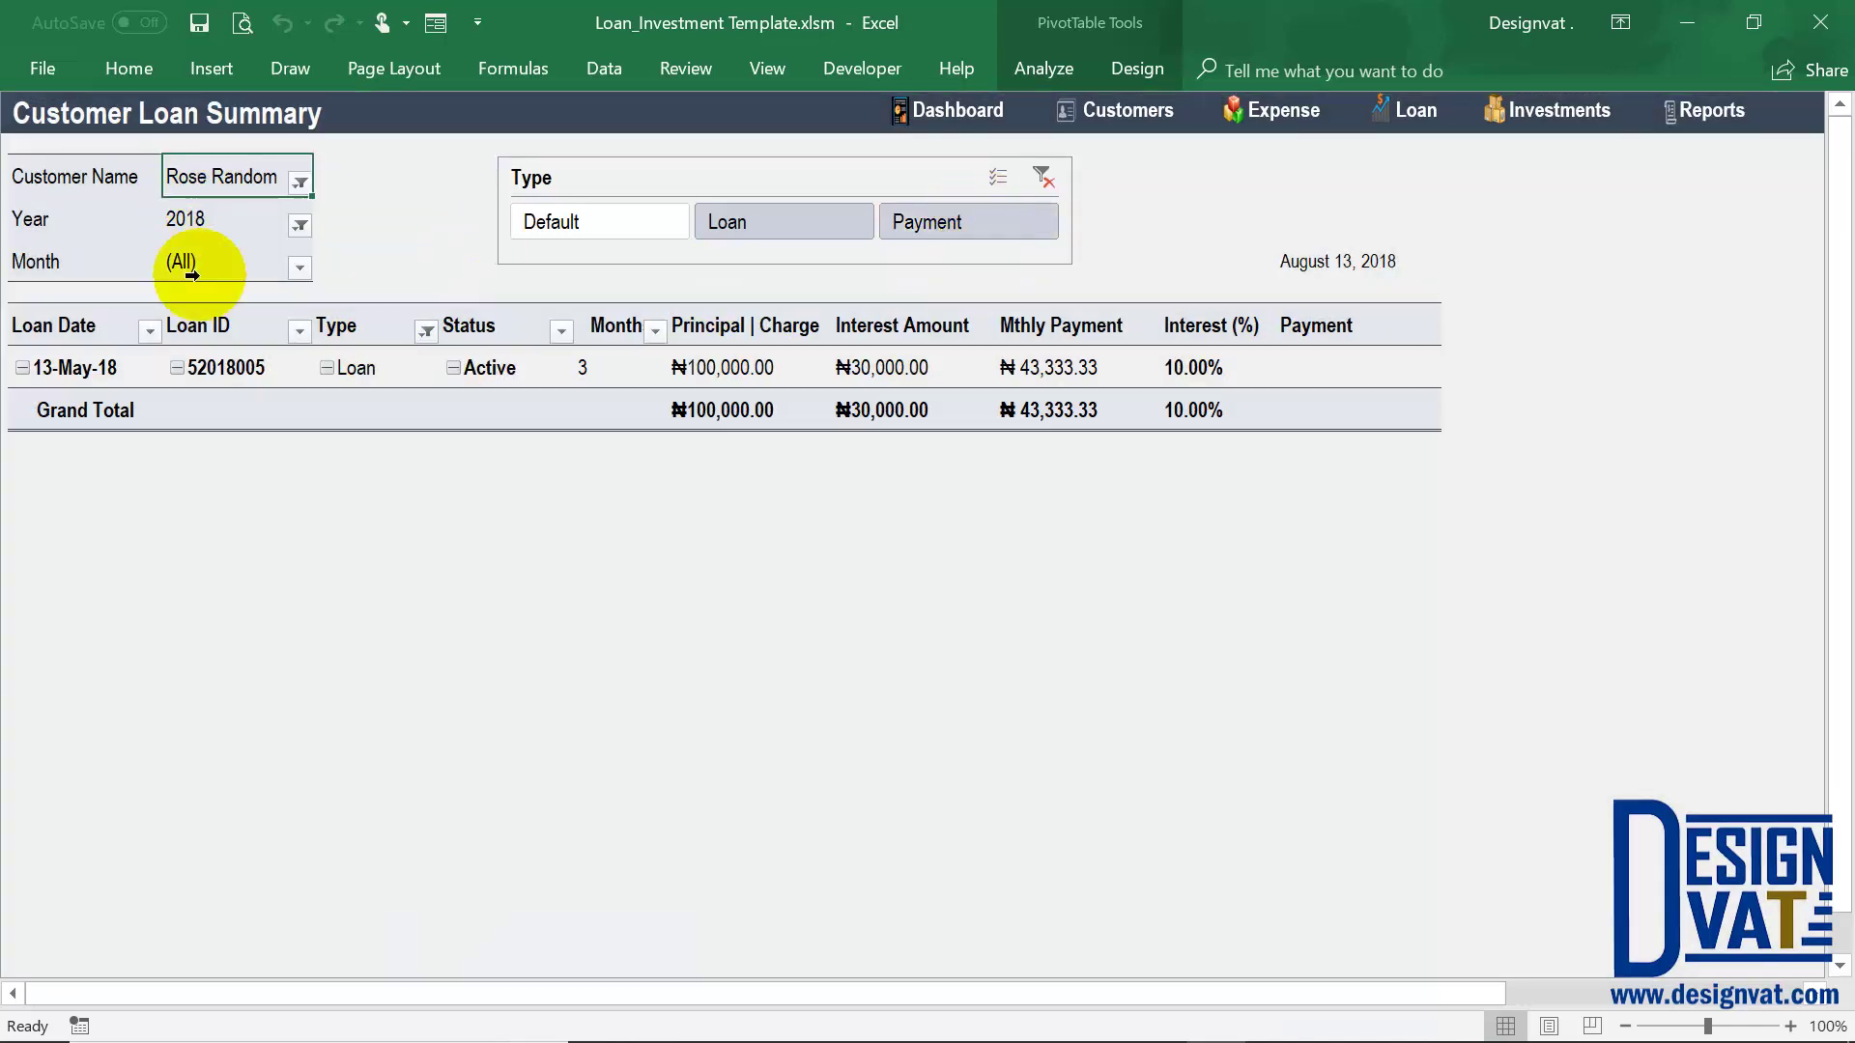
left_click(77, 410)
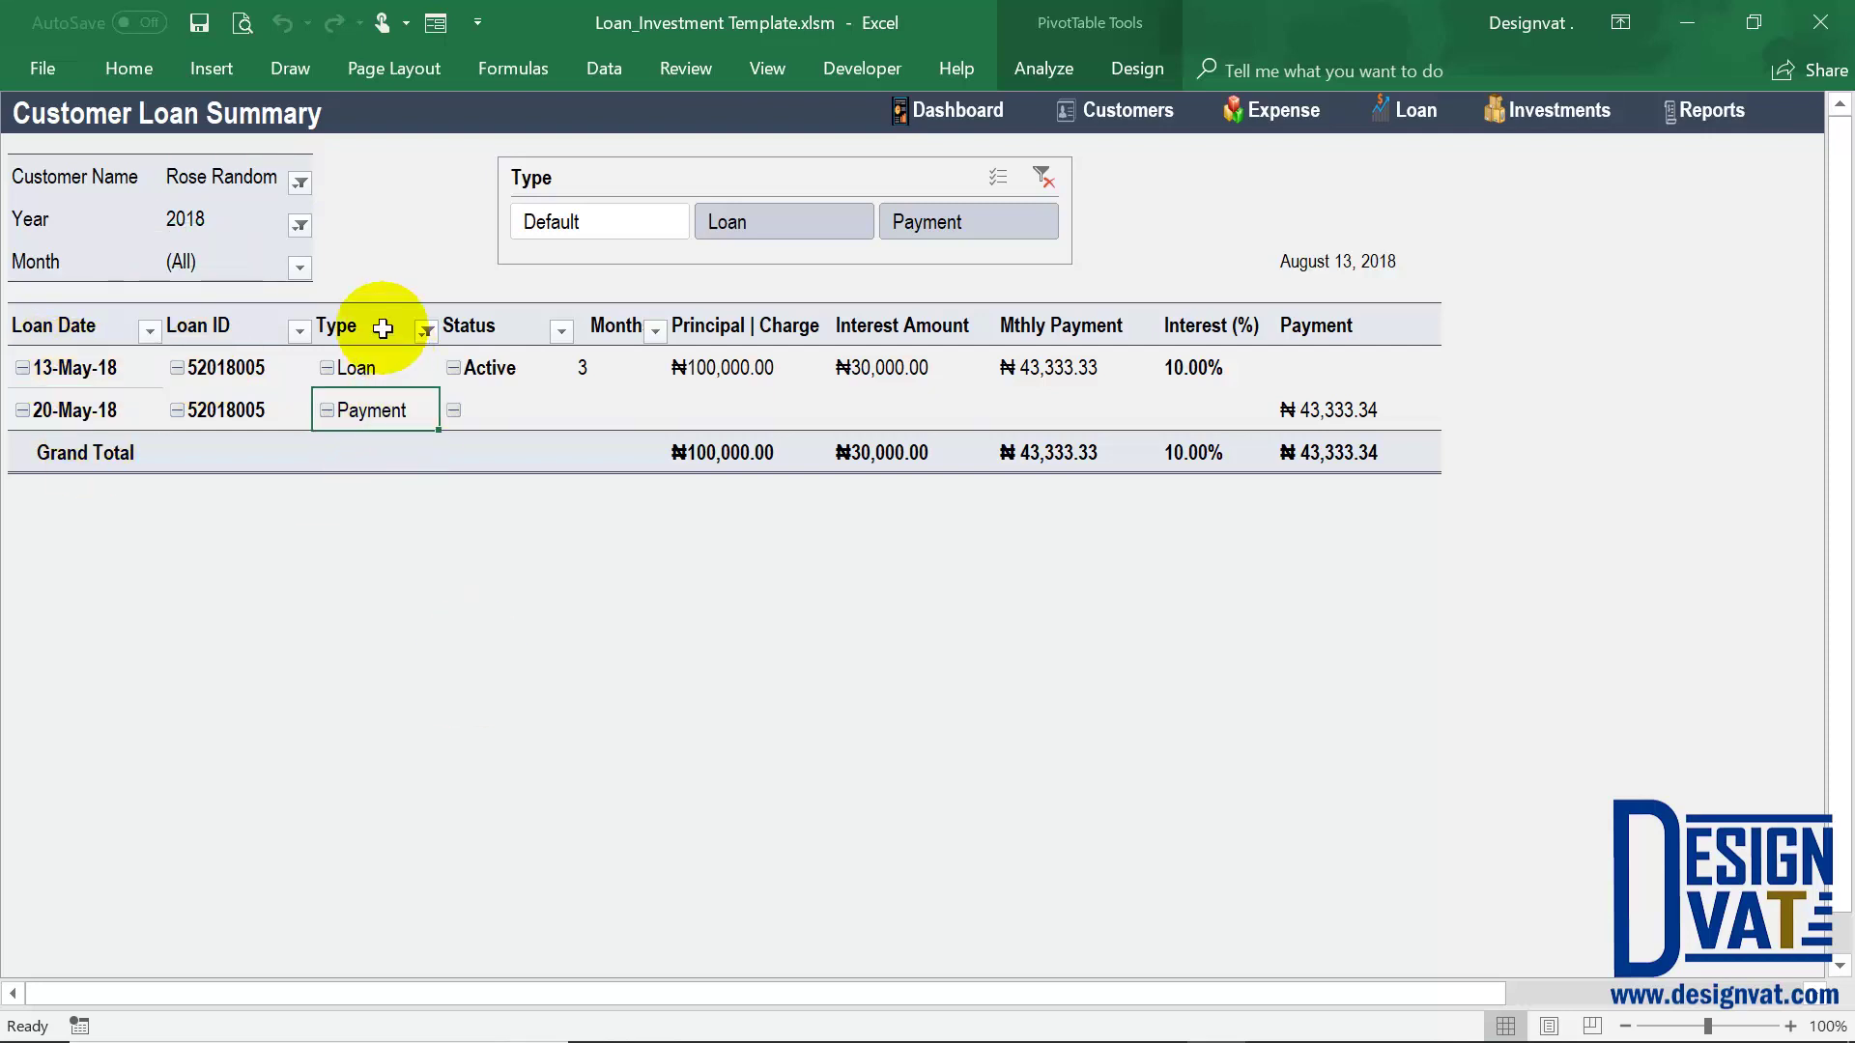
left_click_drag(380, 329, 381, 413)
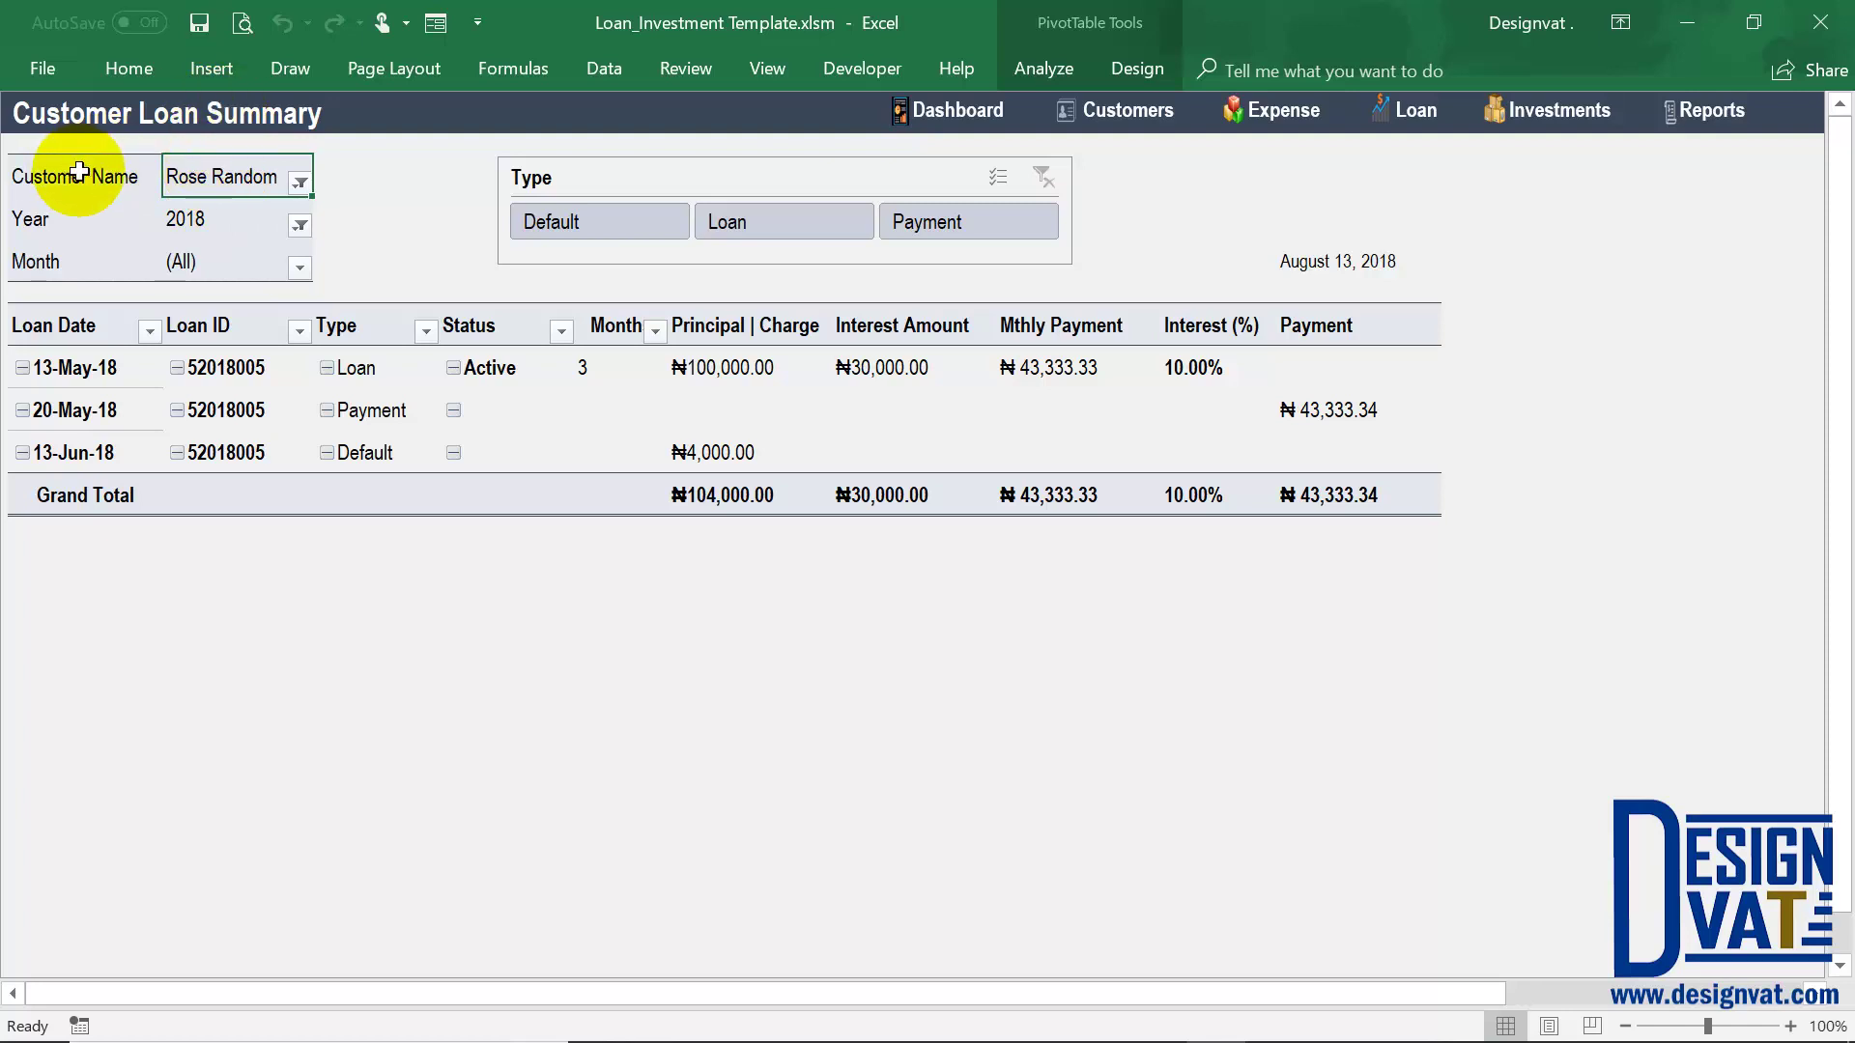
left_click_drag(75, 176, 177, 261)
left_click(126, 225)
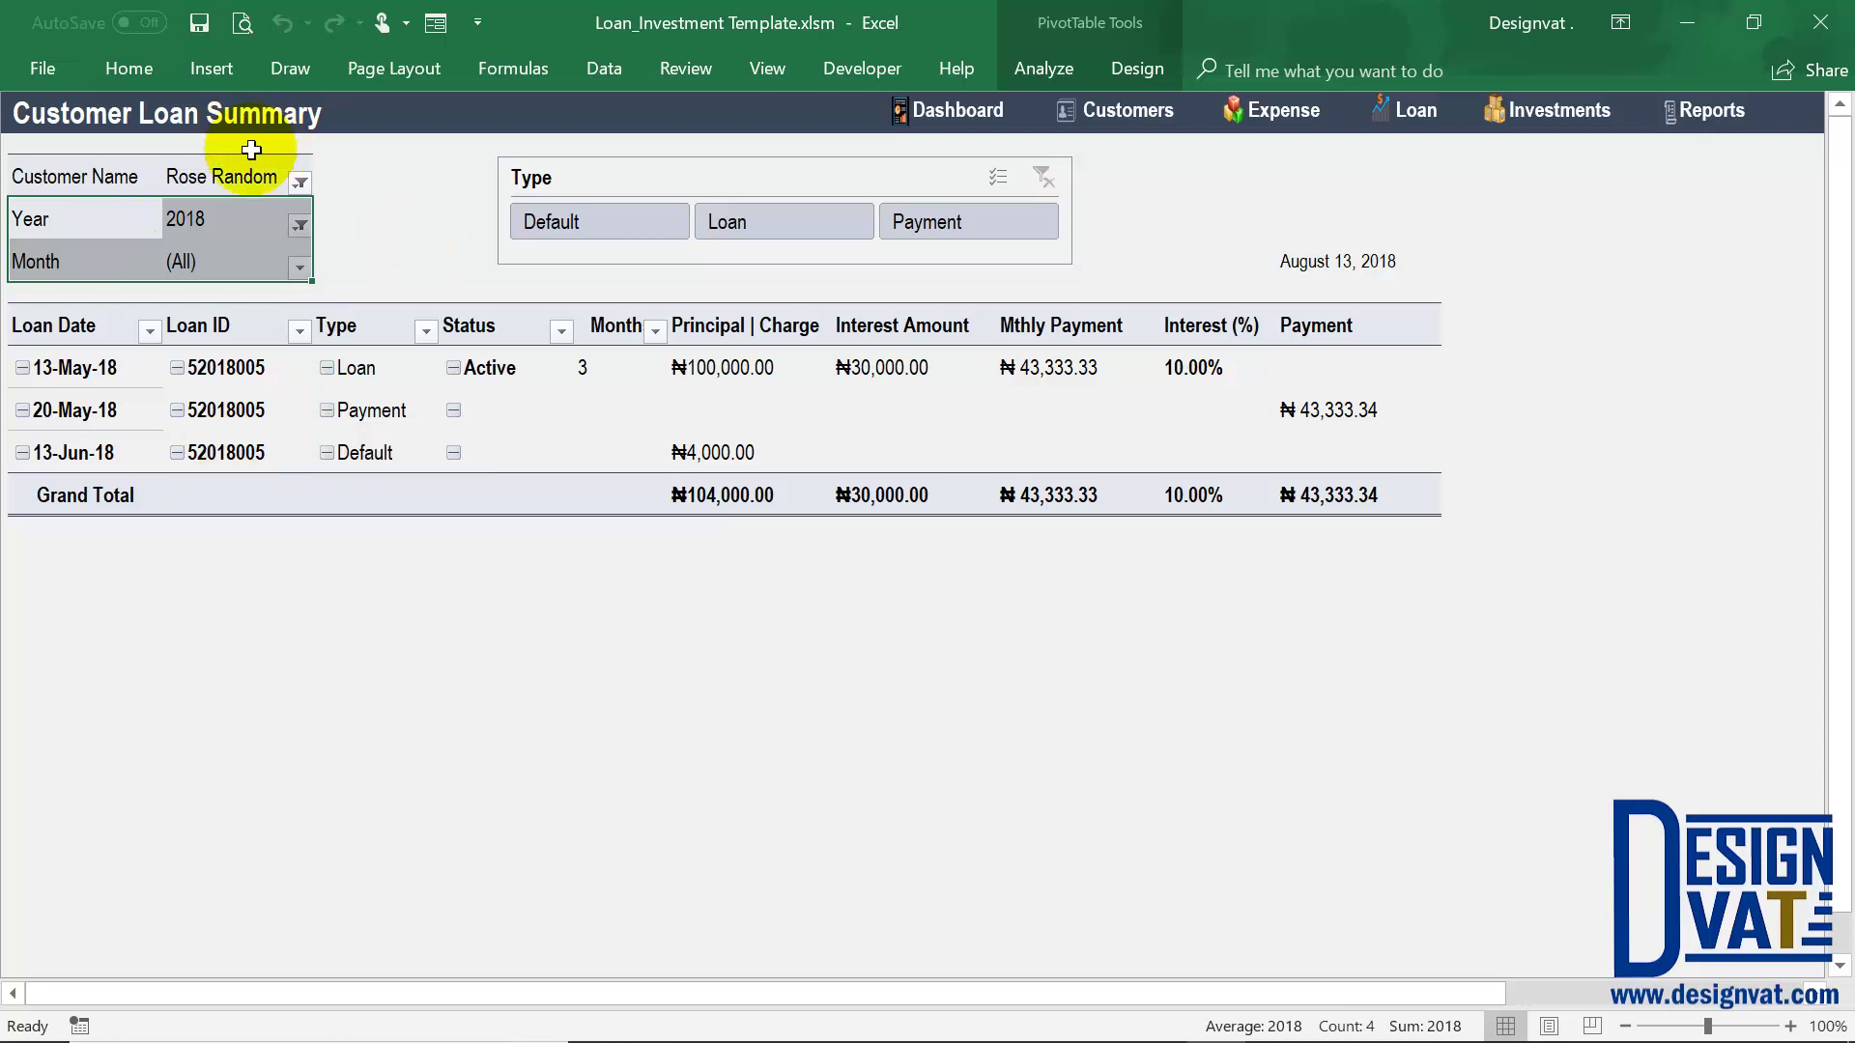
left_click(748, 359)
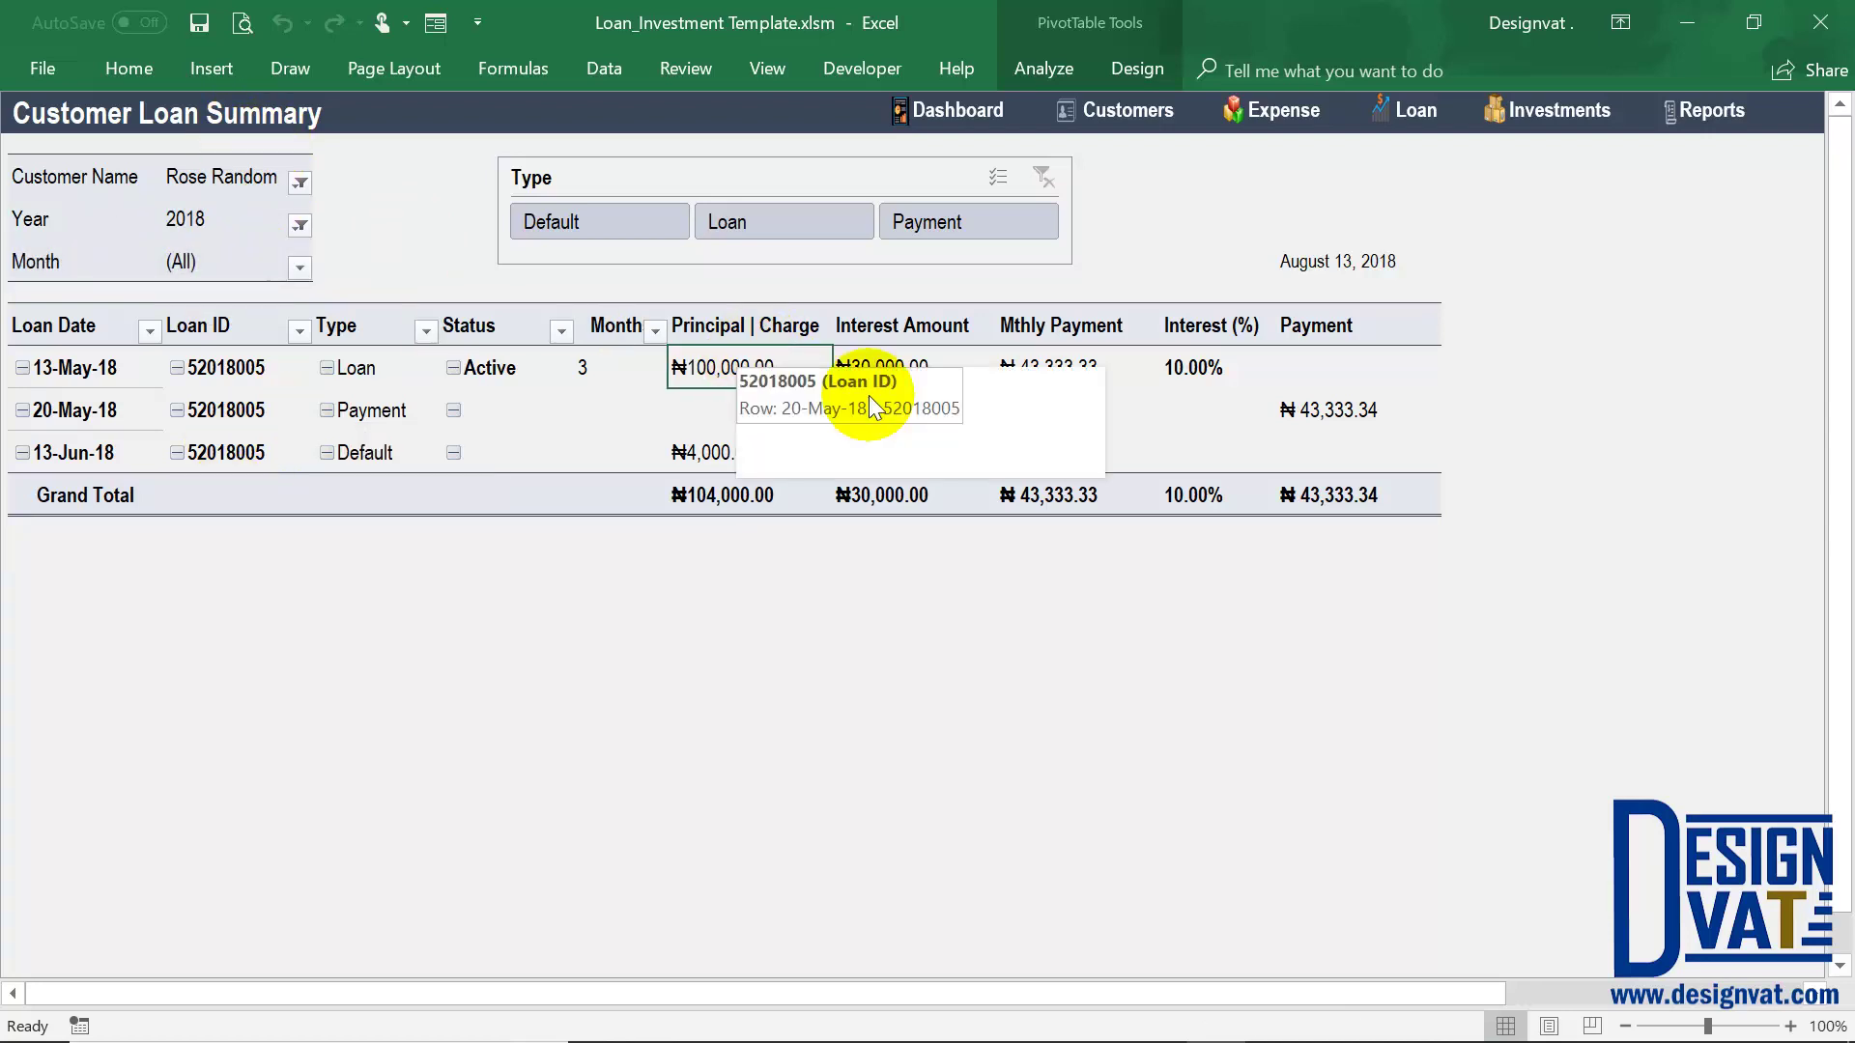
left_click(916, 367)
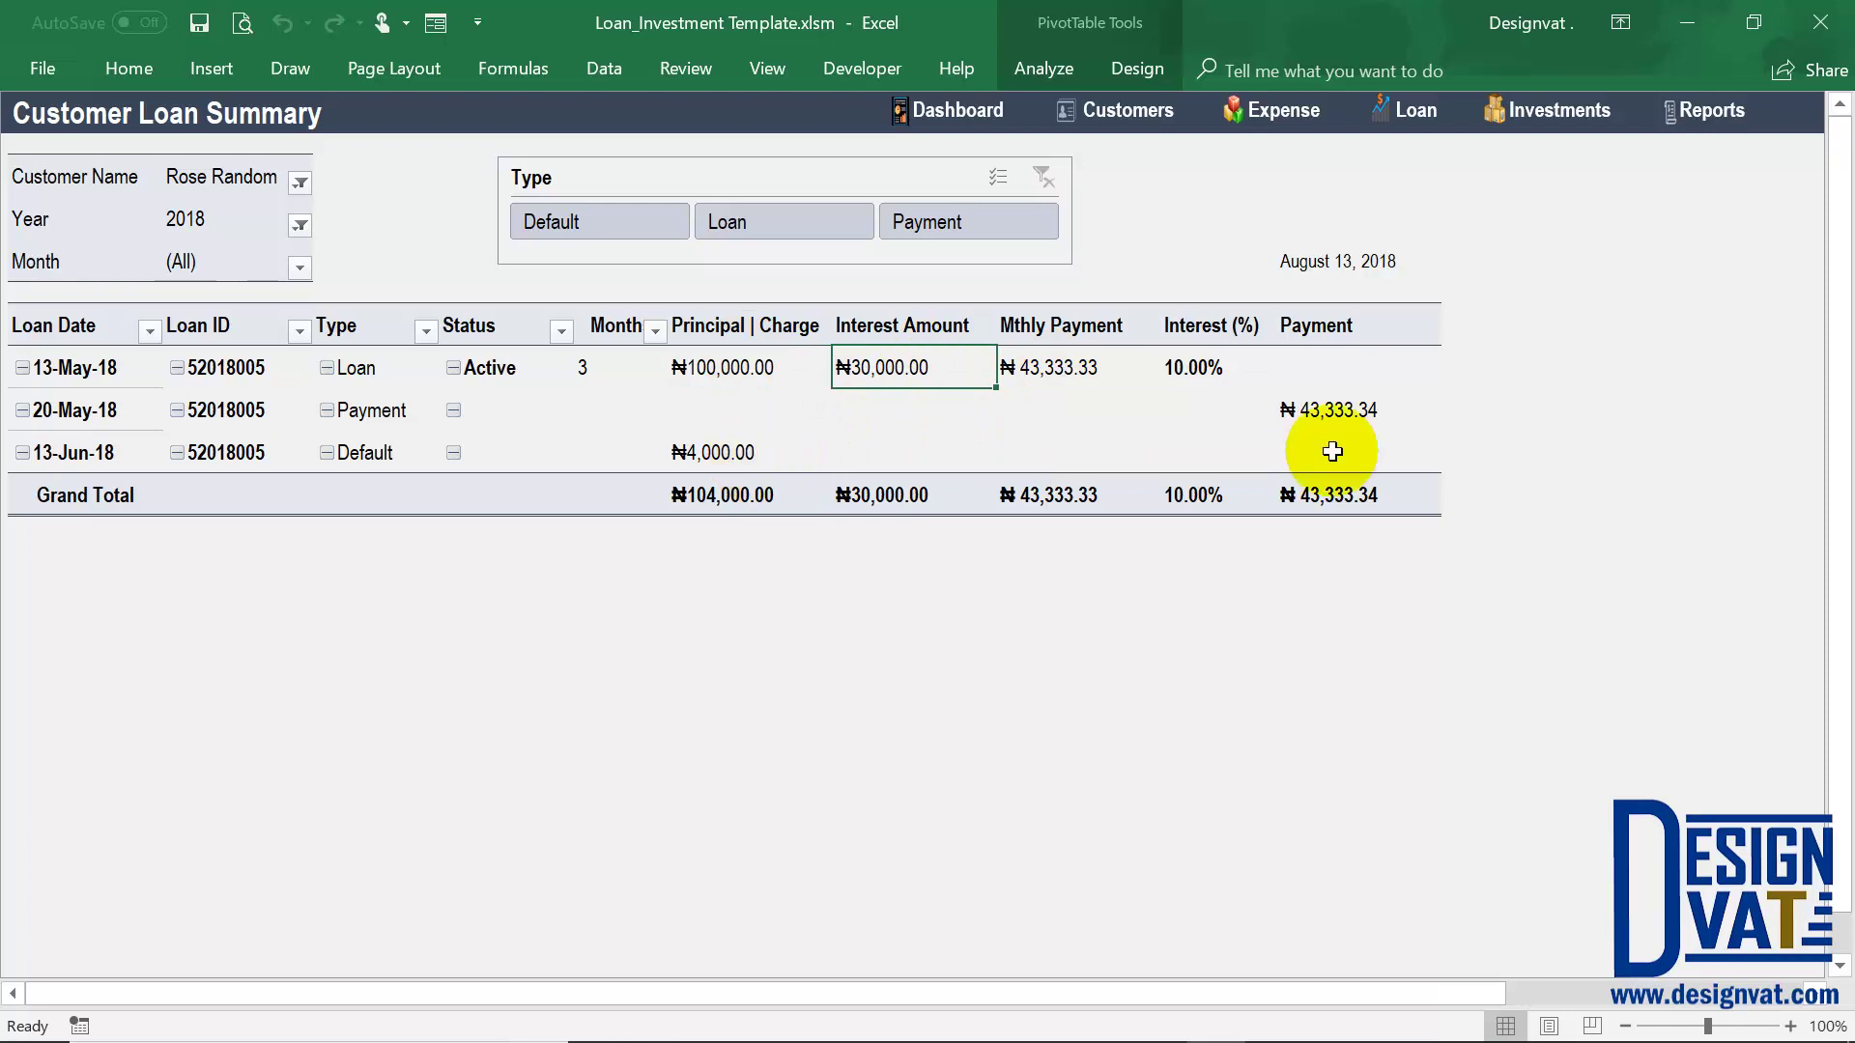
left_click(1349, 410)
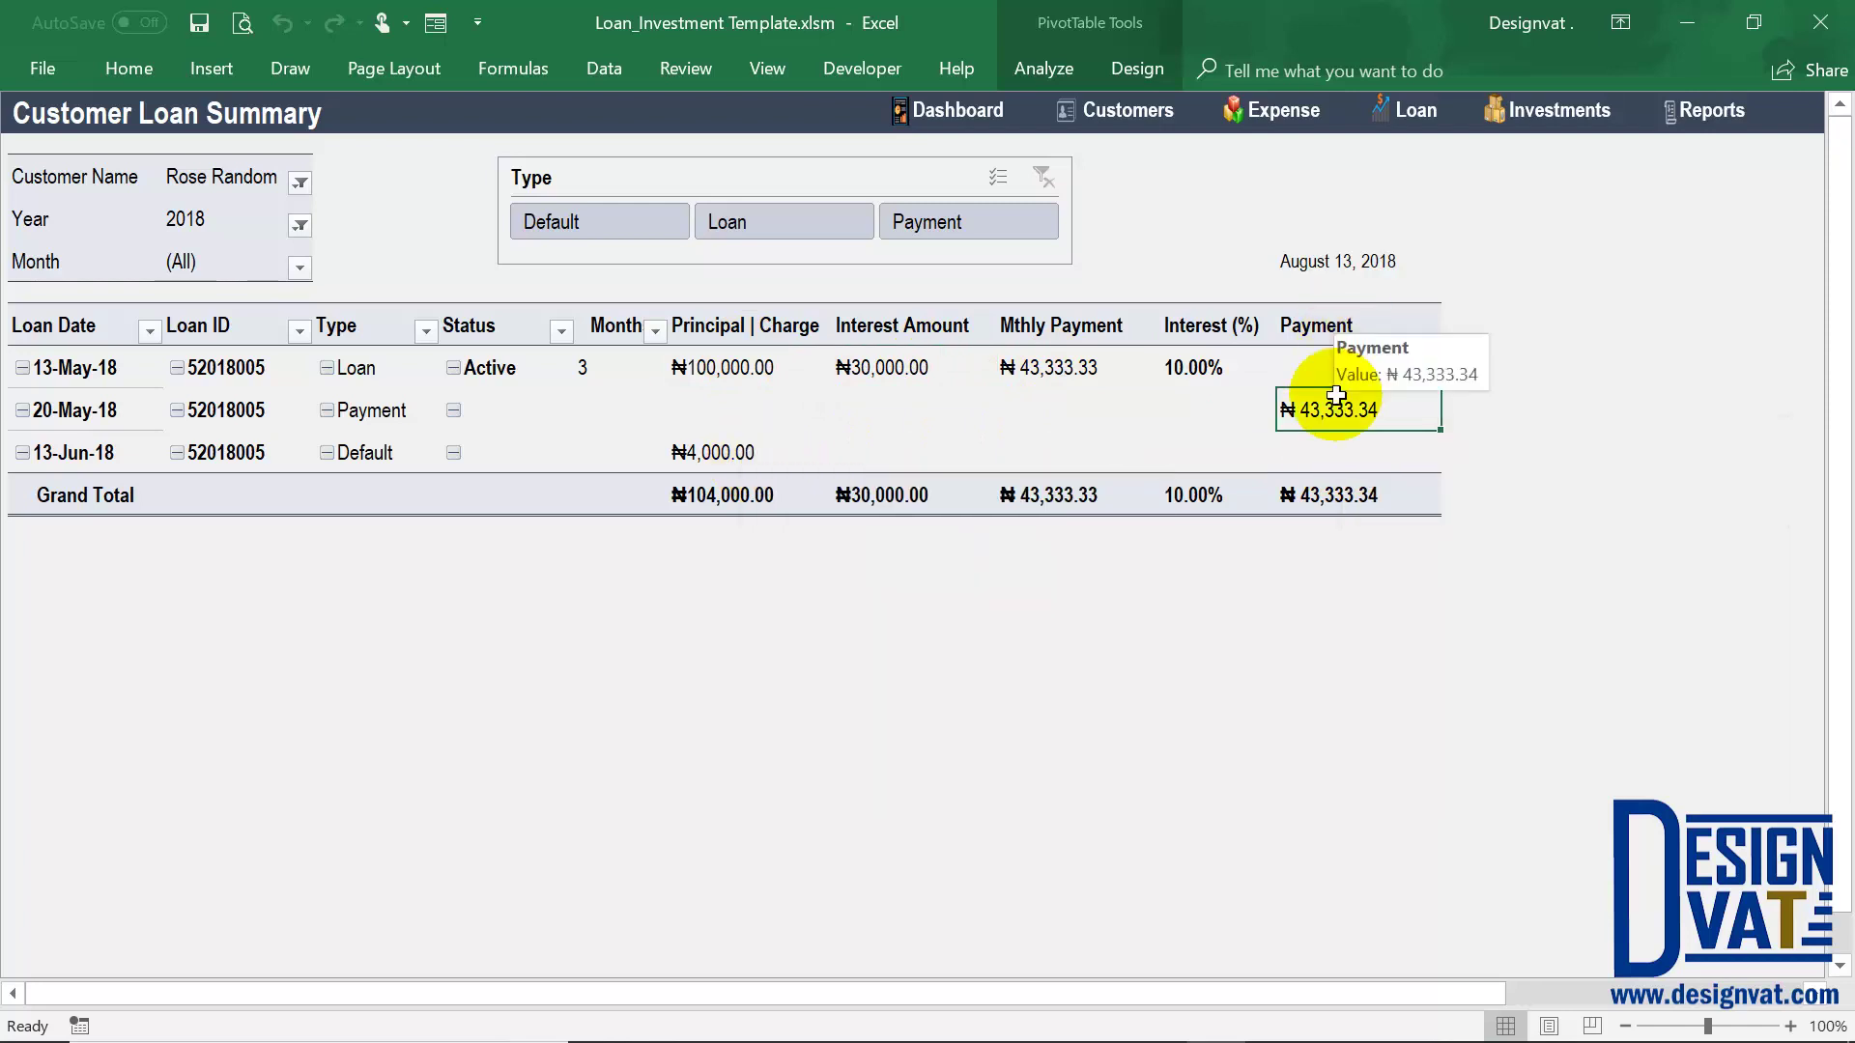
left_click_drag(1328, 328, 1305, 496)
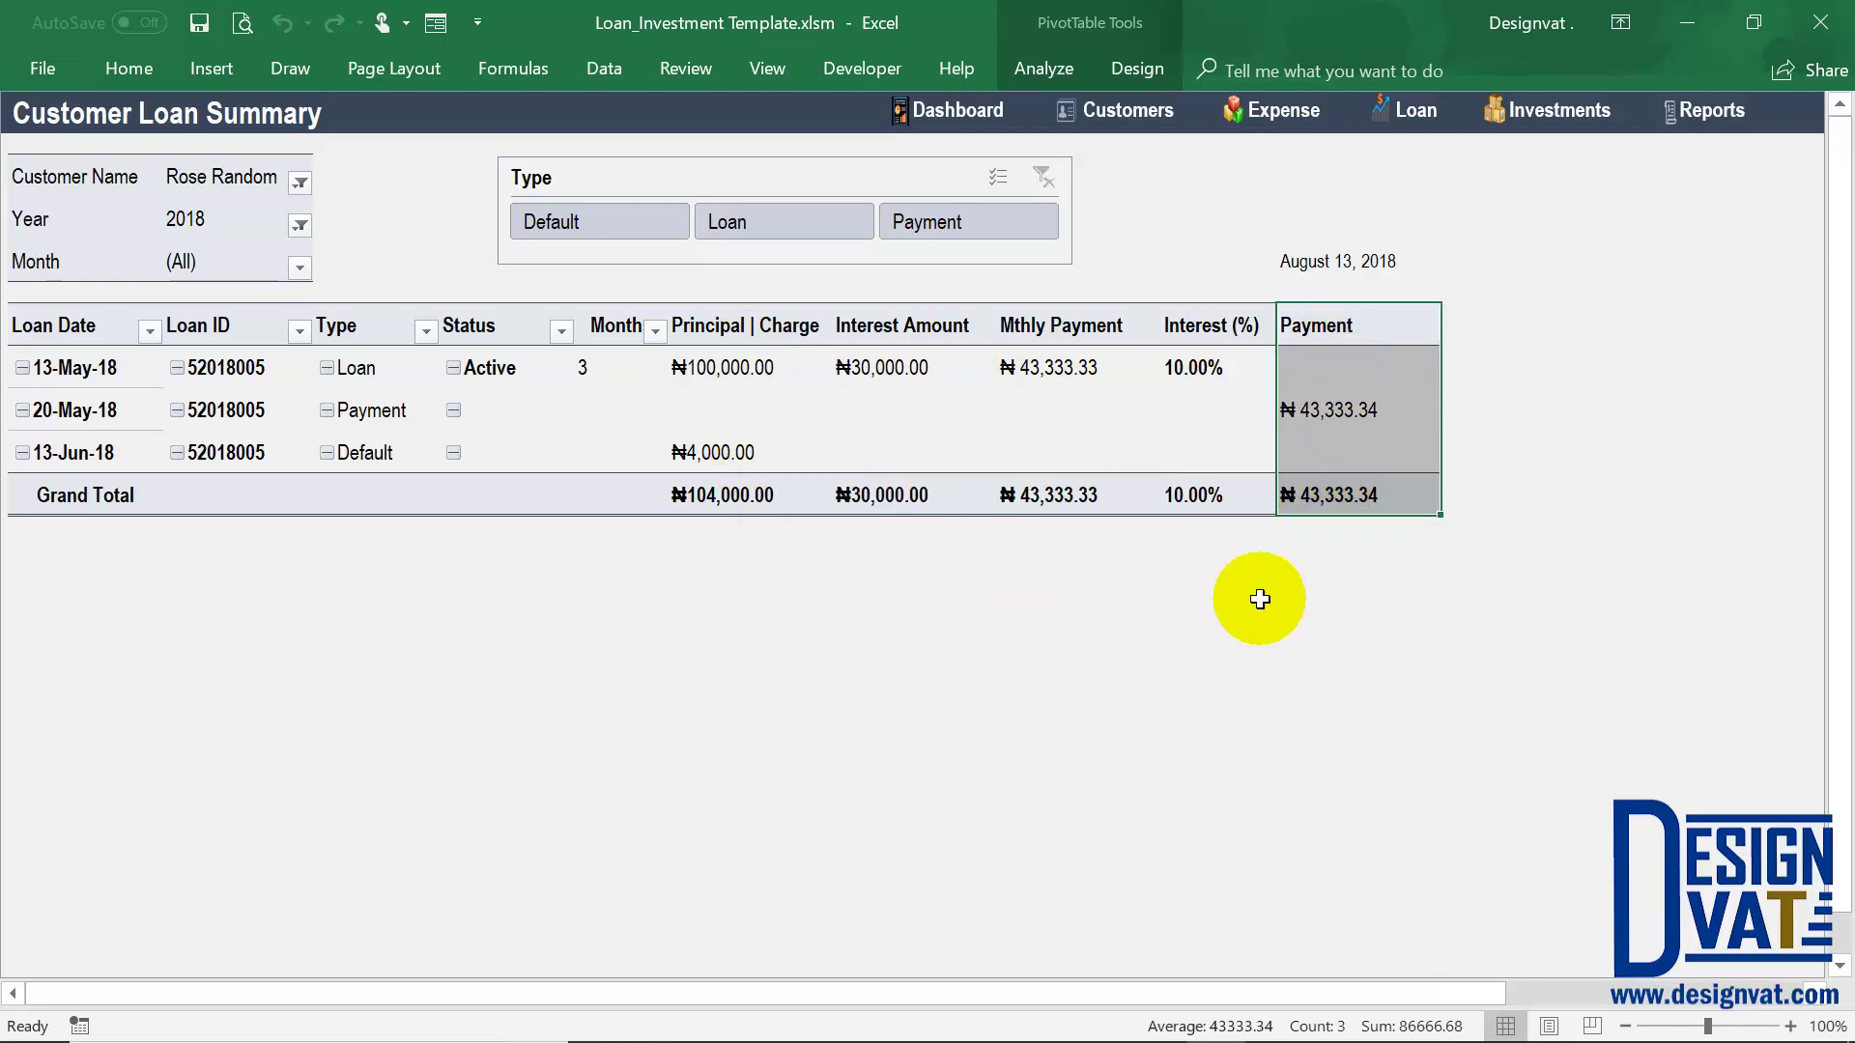
left_click_drag(757, 331, 734, 496)
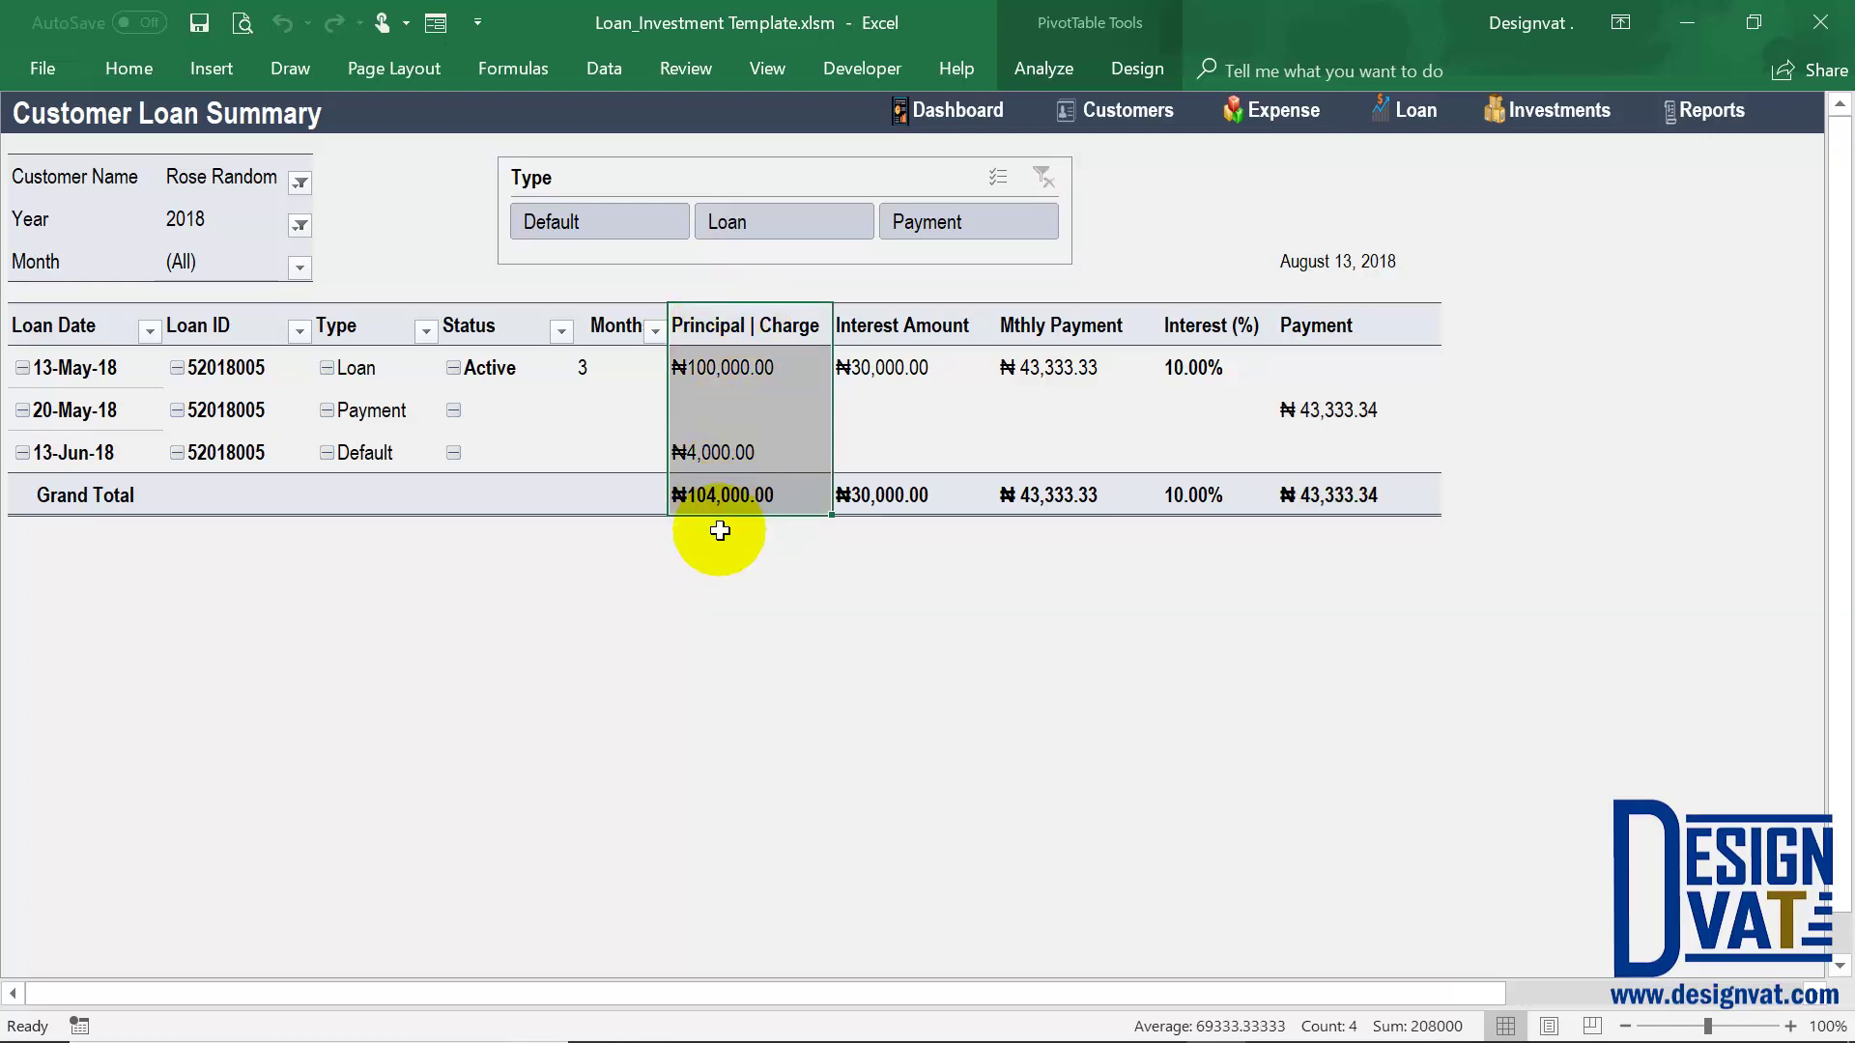
left_click(226, 185)
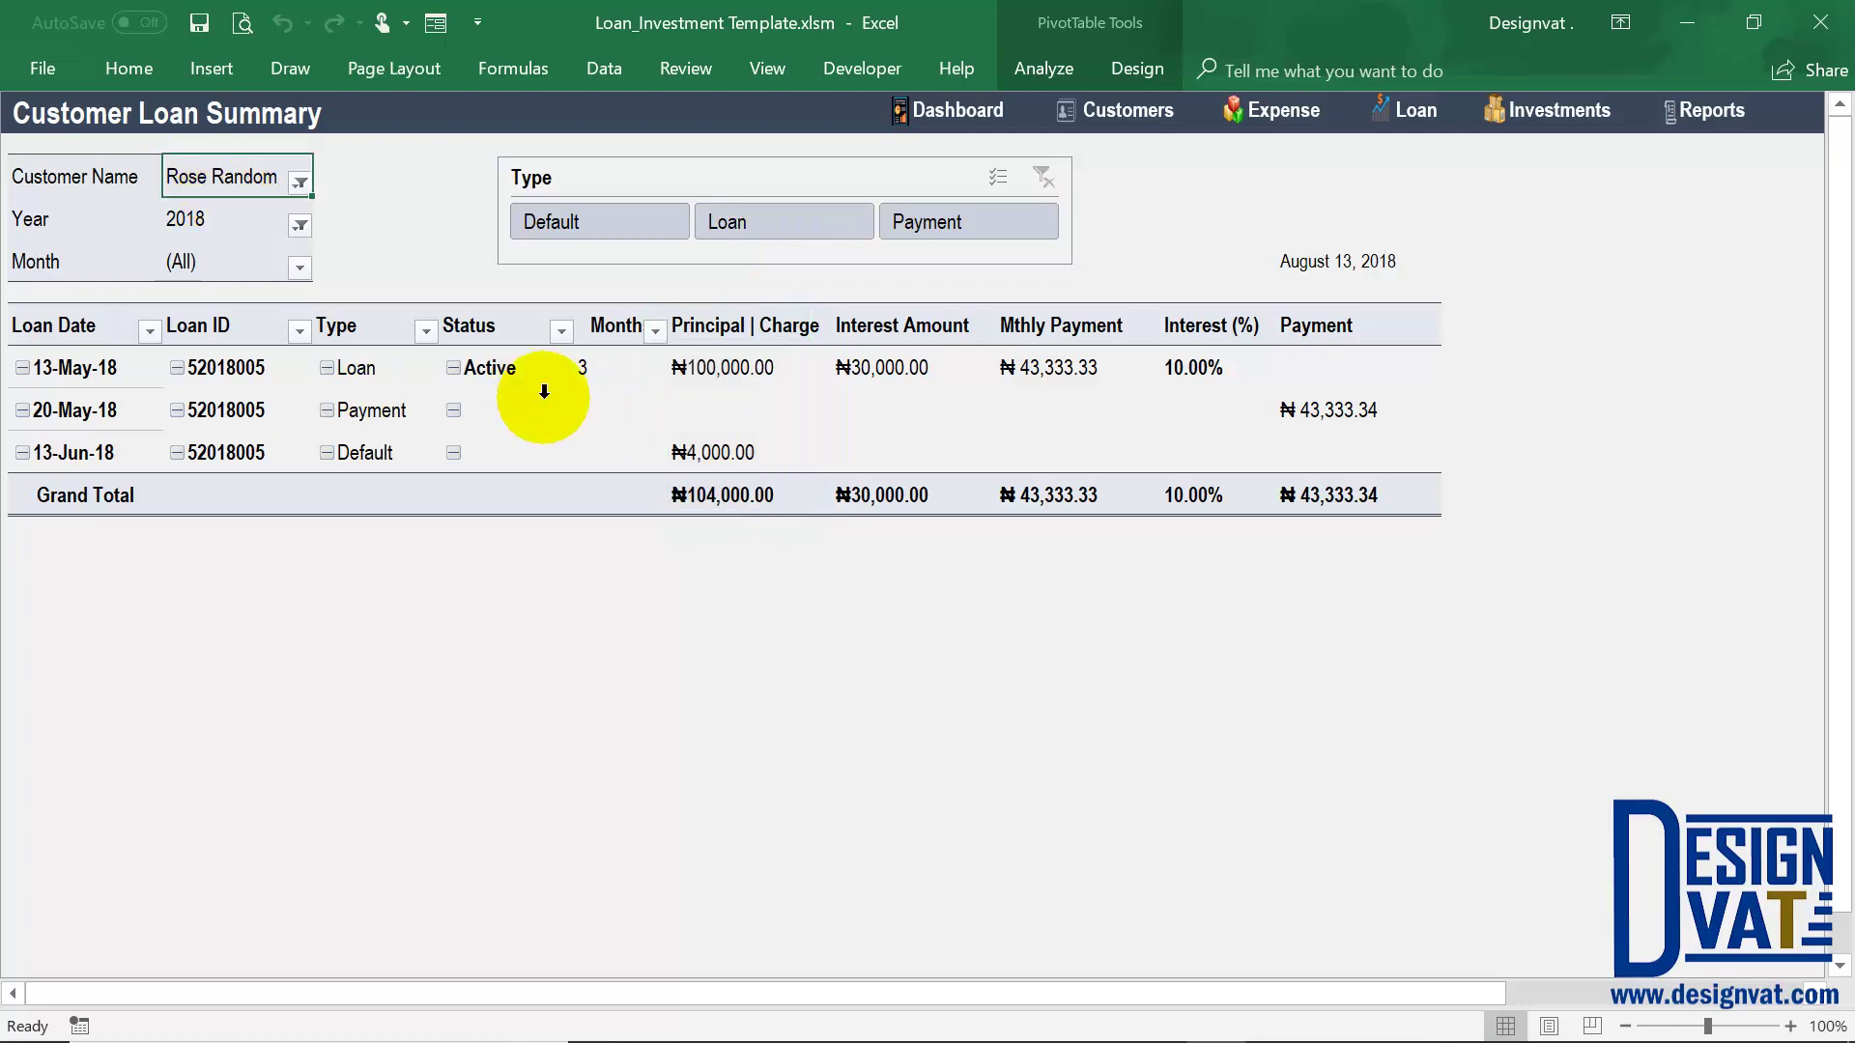
Open the Investor Report's Financial Statement and scroll through its empty investor fields
left_click(1697, 121)
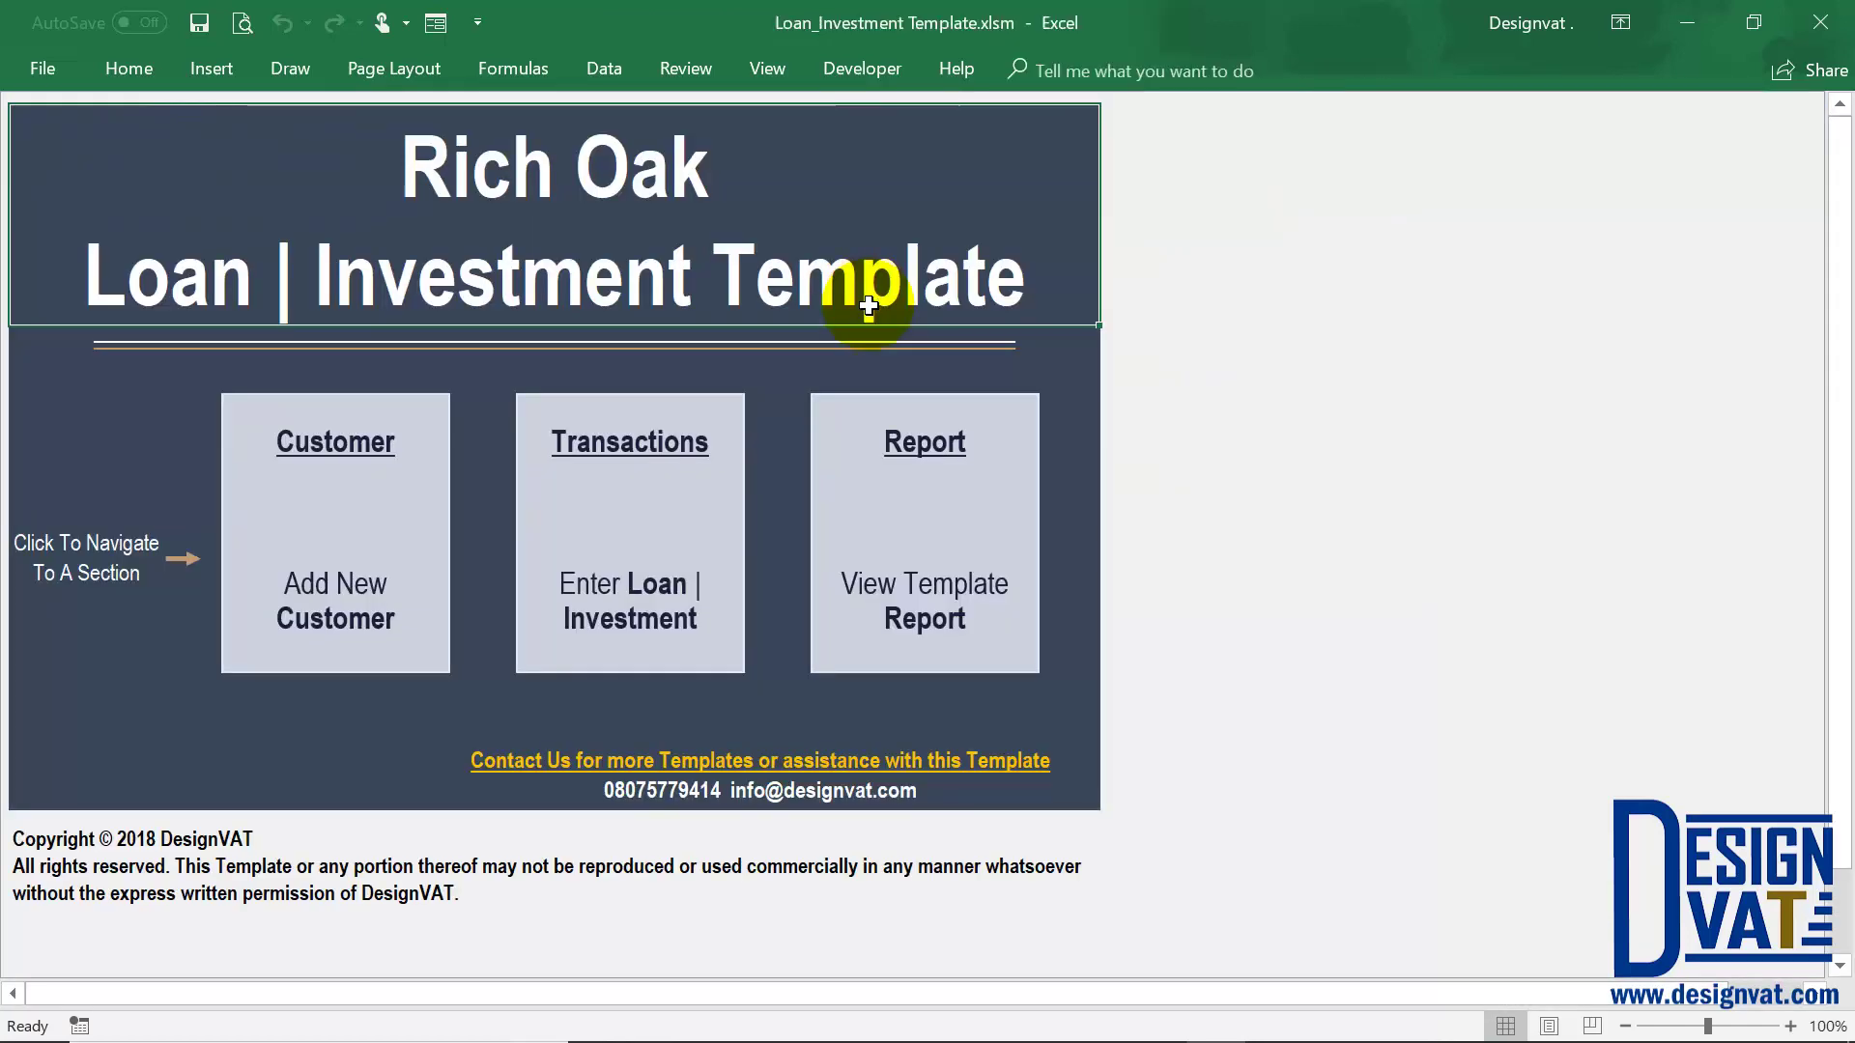
left_click(890, 538)
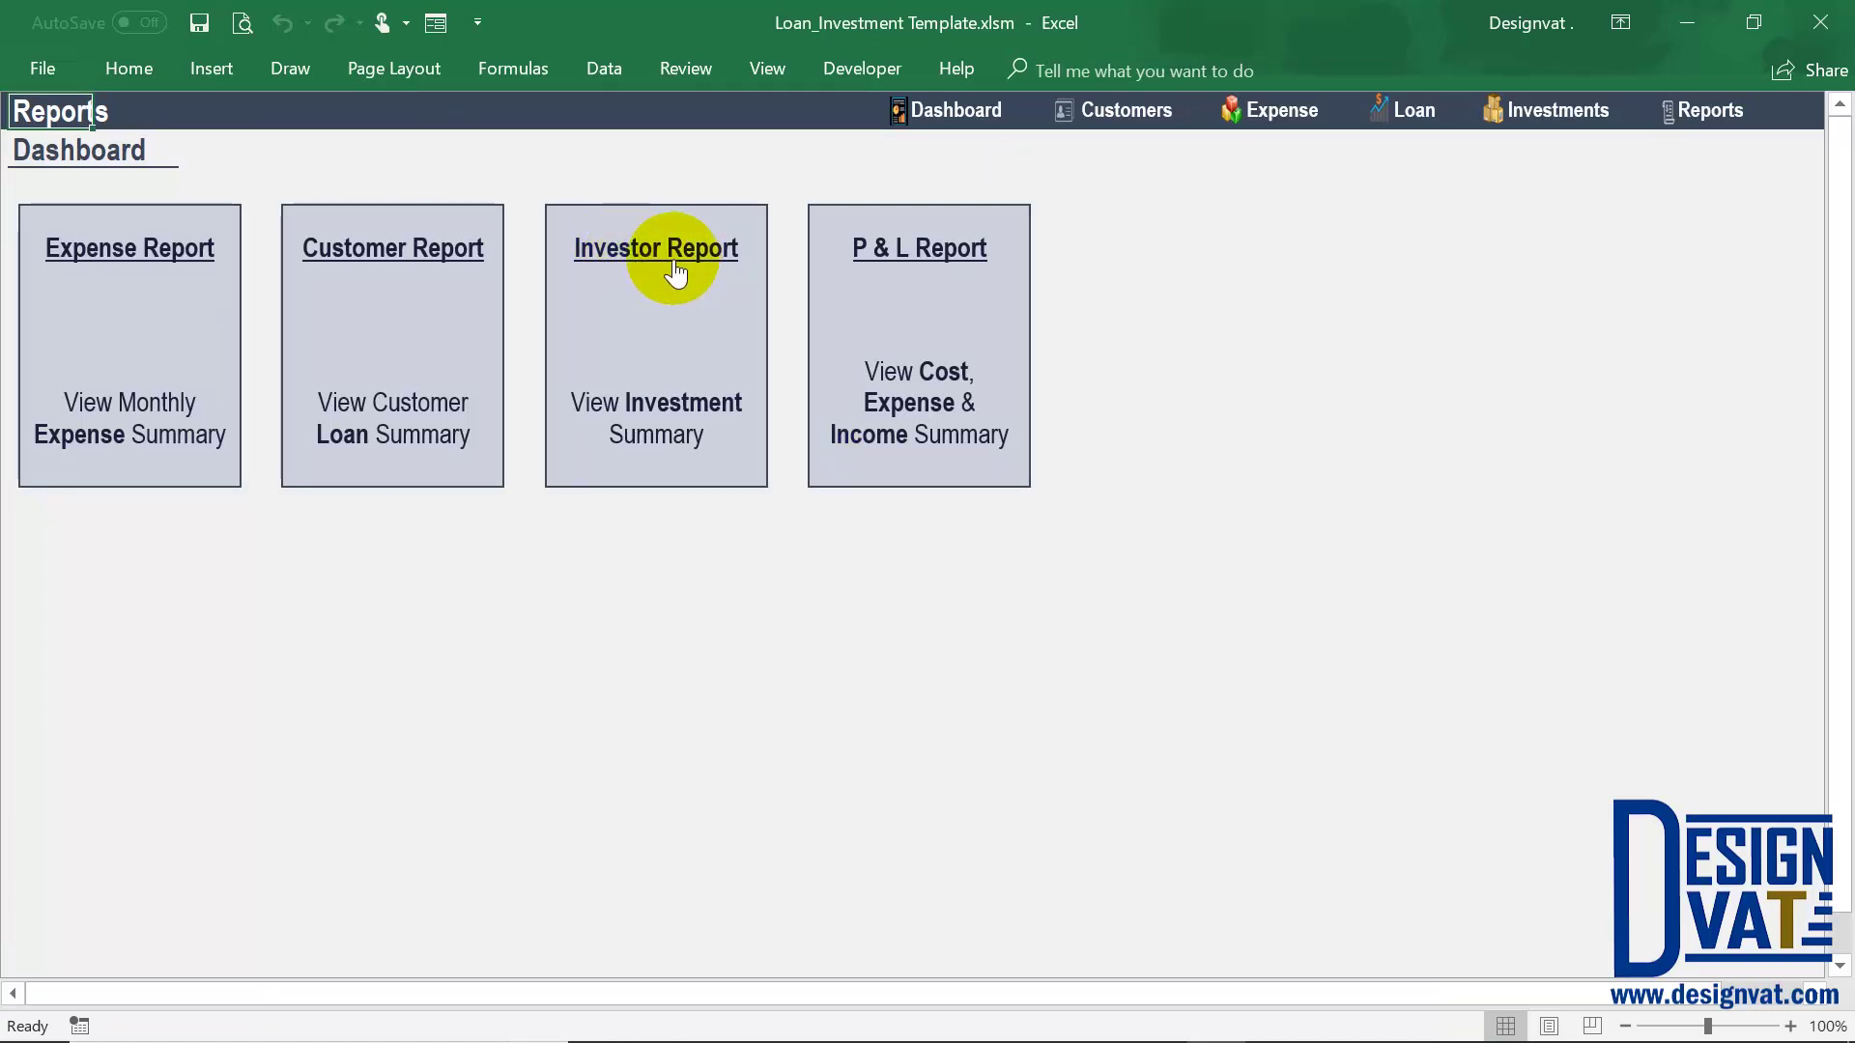
left_click(681, 384)
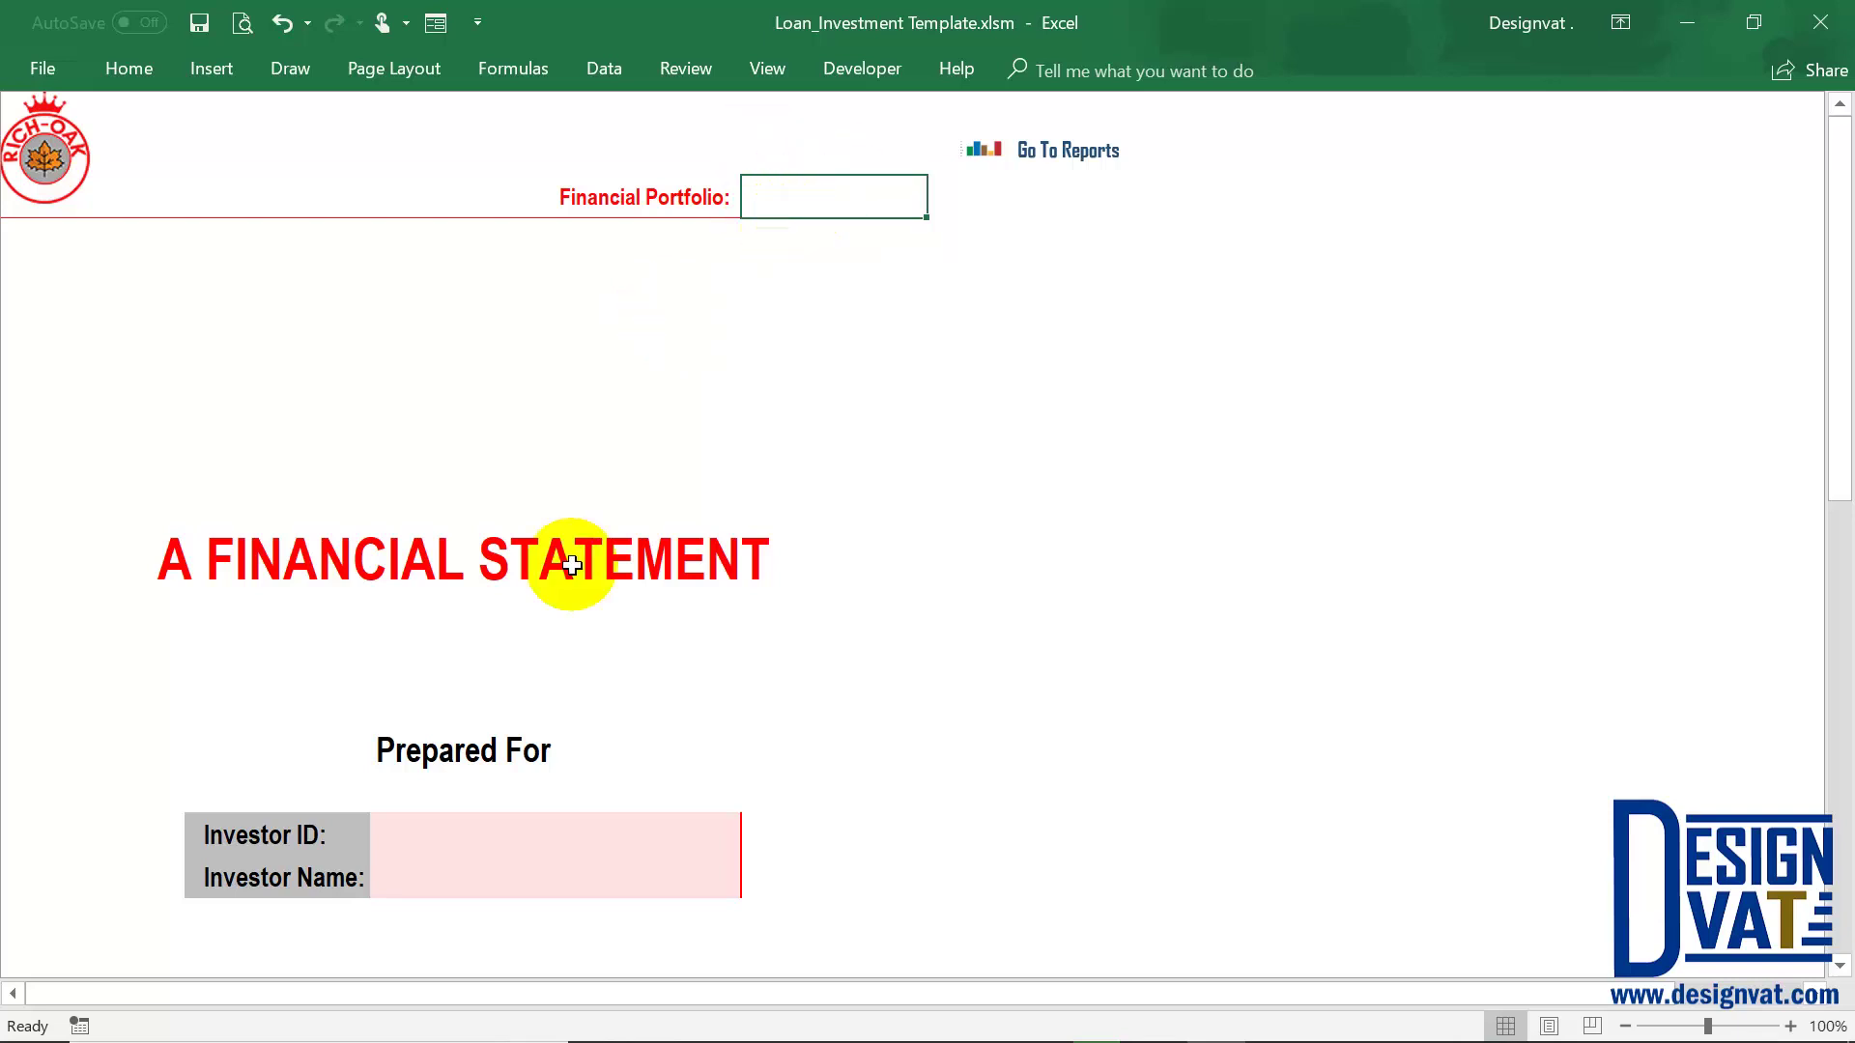
scroll(141, 260, "down", 1)
scroll(70, 182, "up", 1)
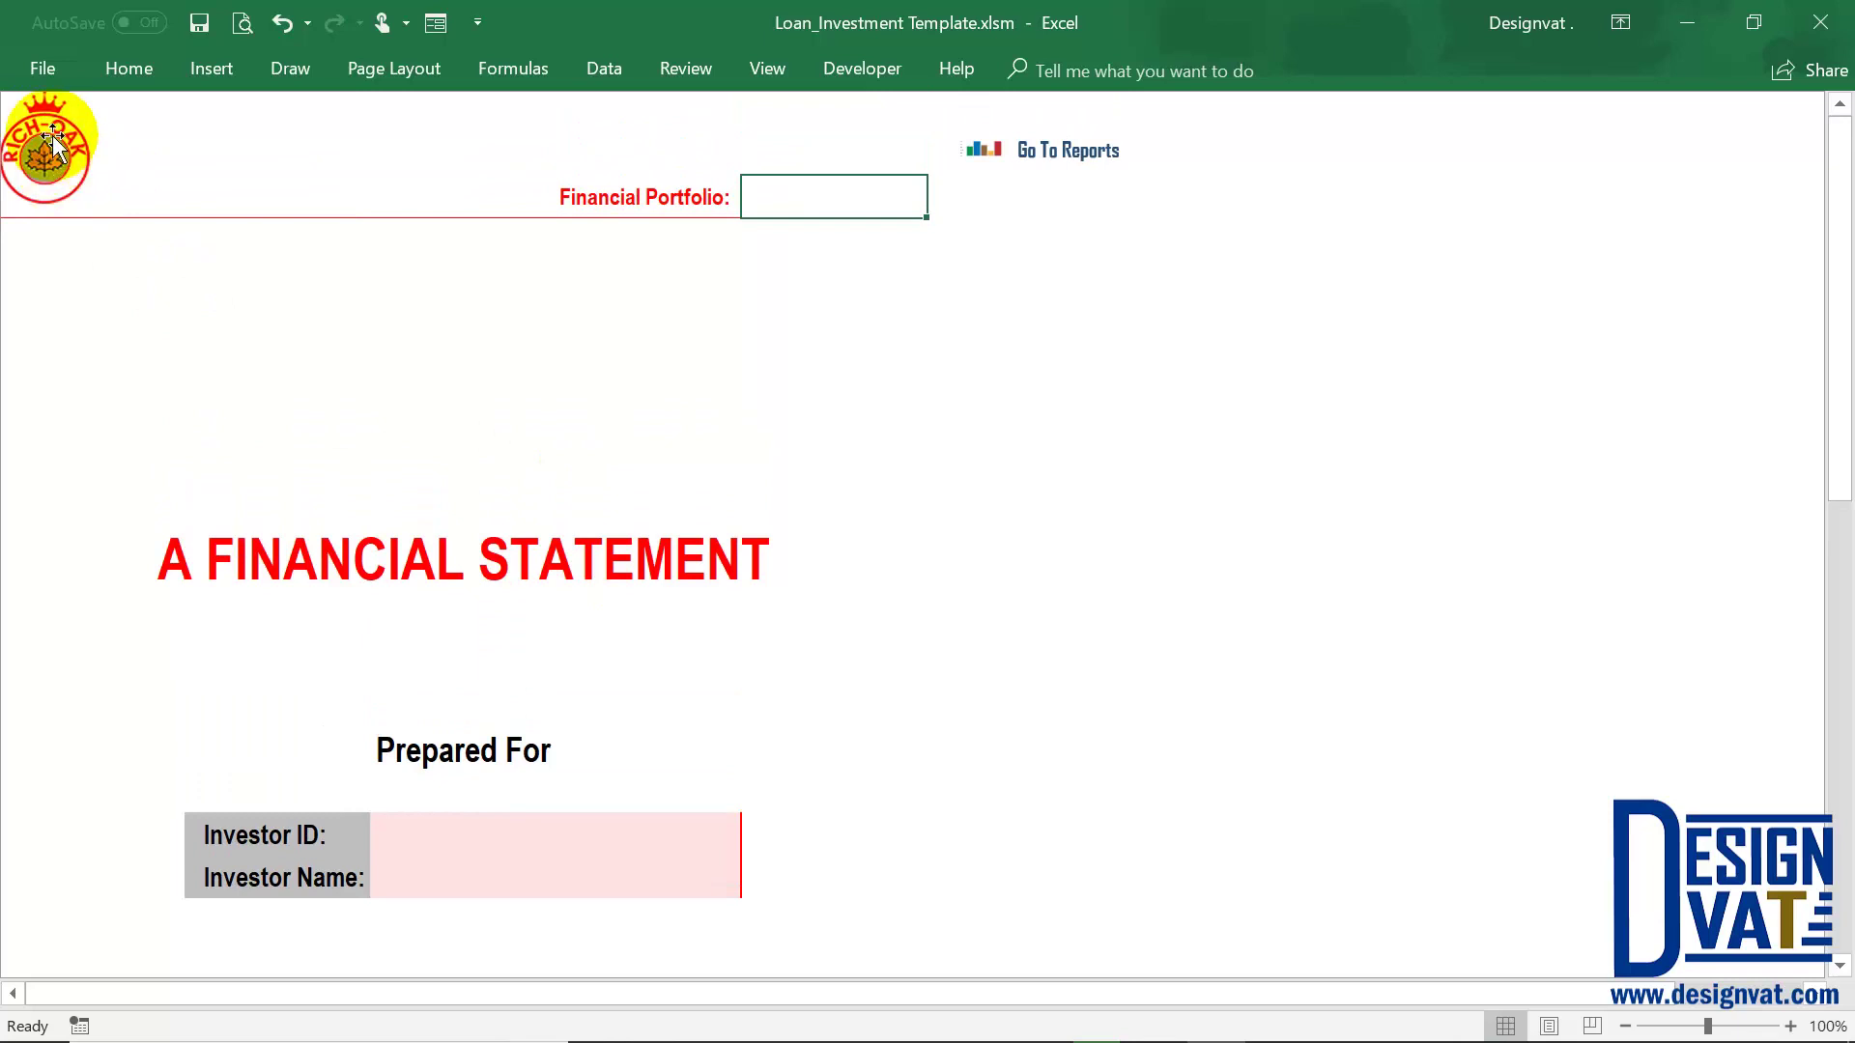
scroll(393, 623, "down", 2)
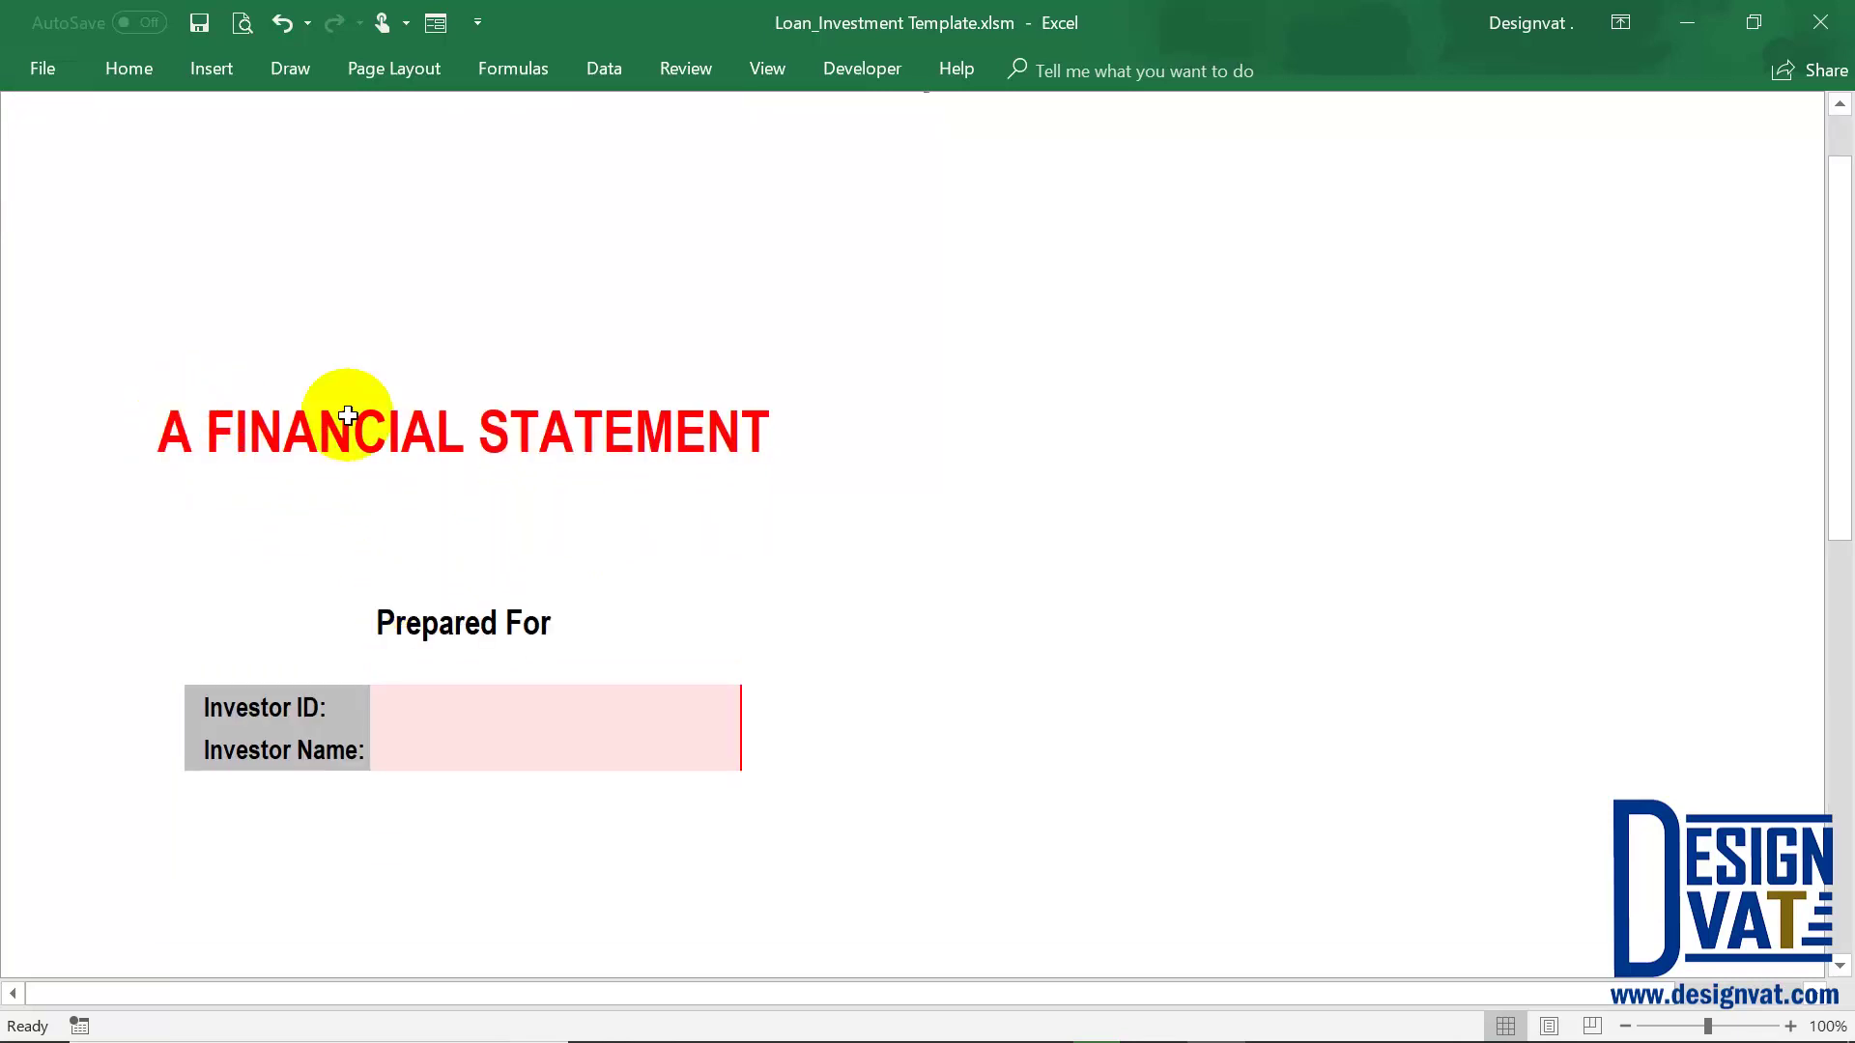
scroll(492, 633, "down", 4)
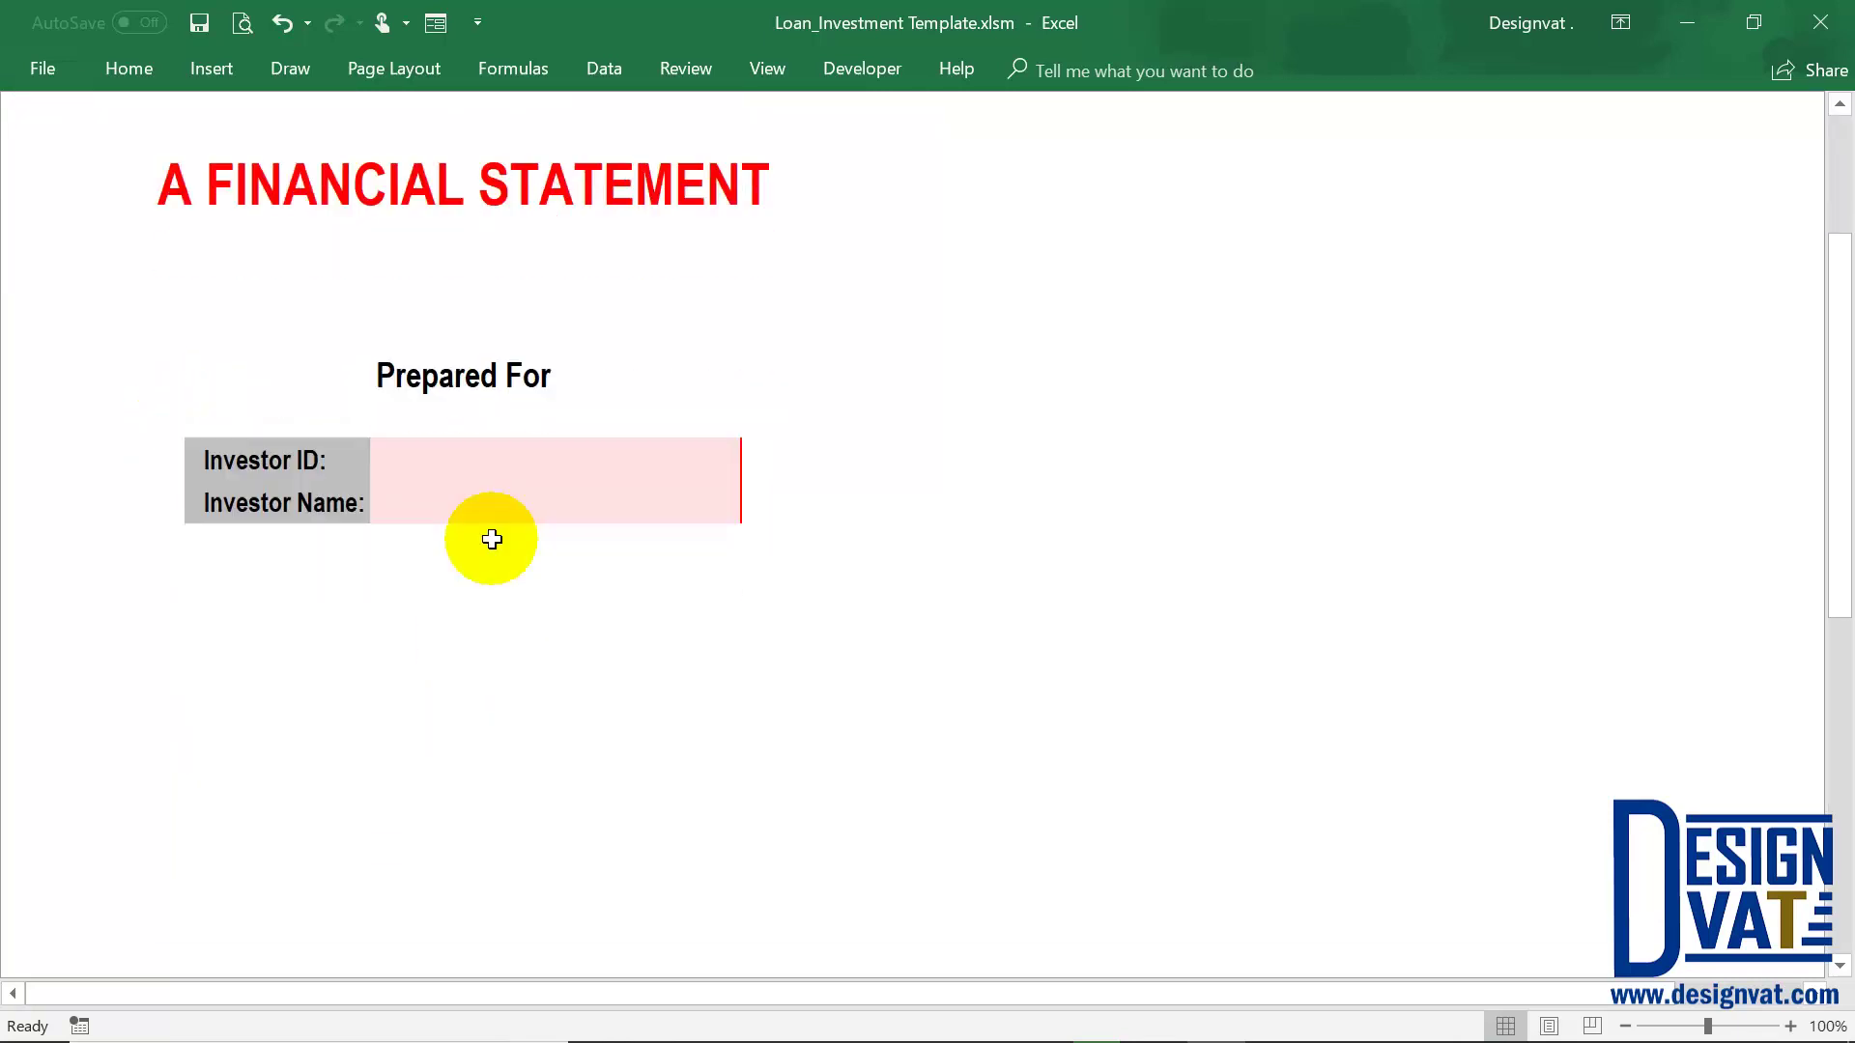
Pick the only available Investor ID so the investor name fills in
left_click(468, 454)
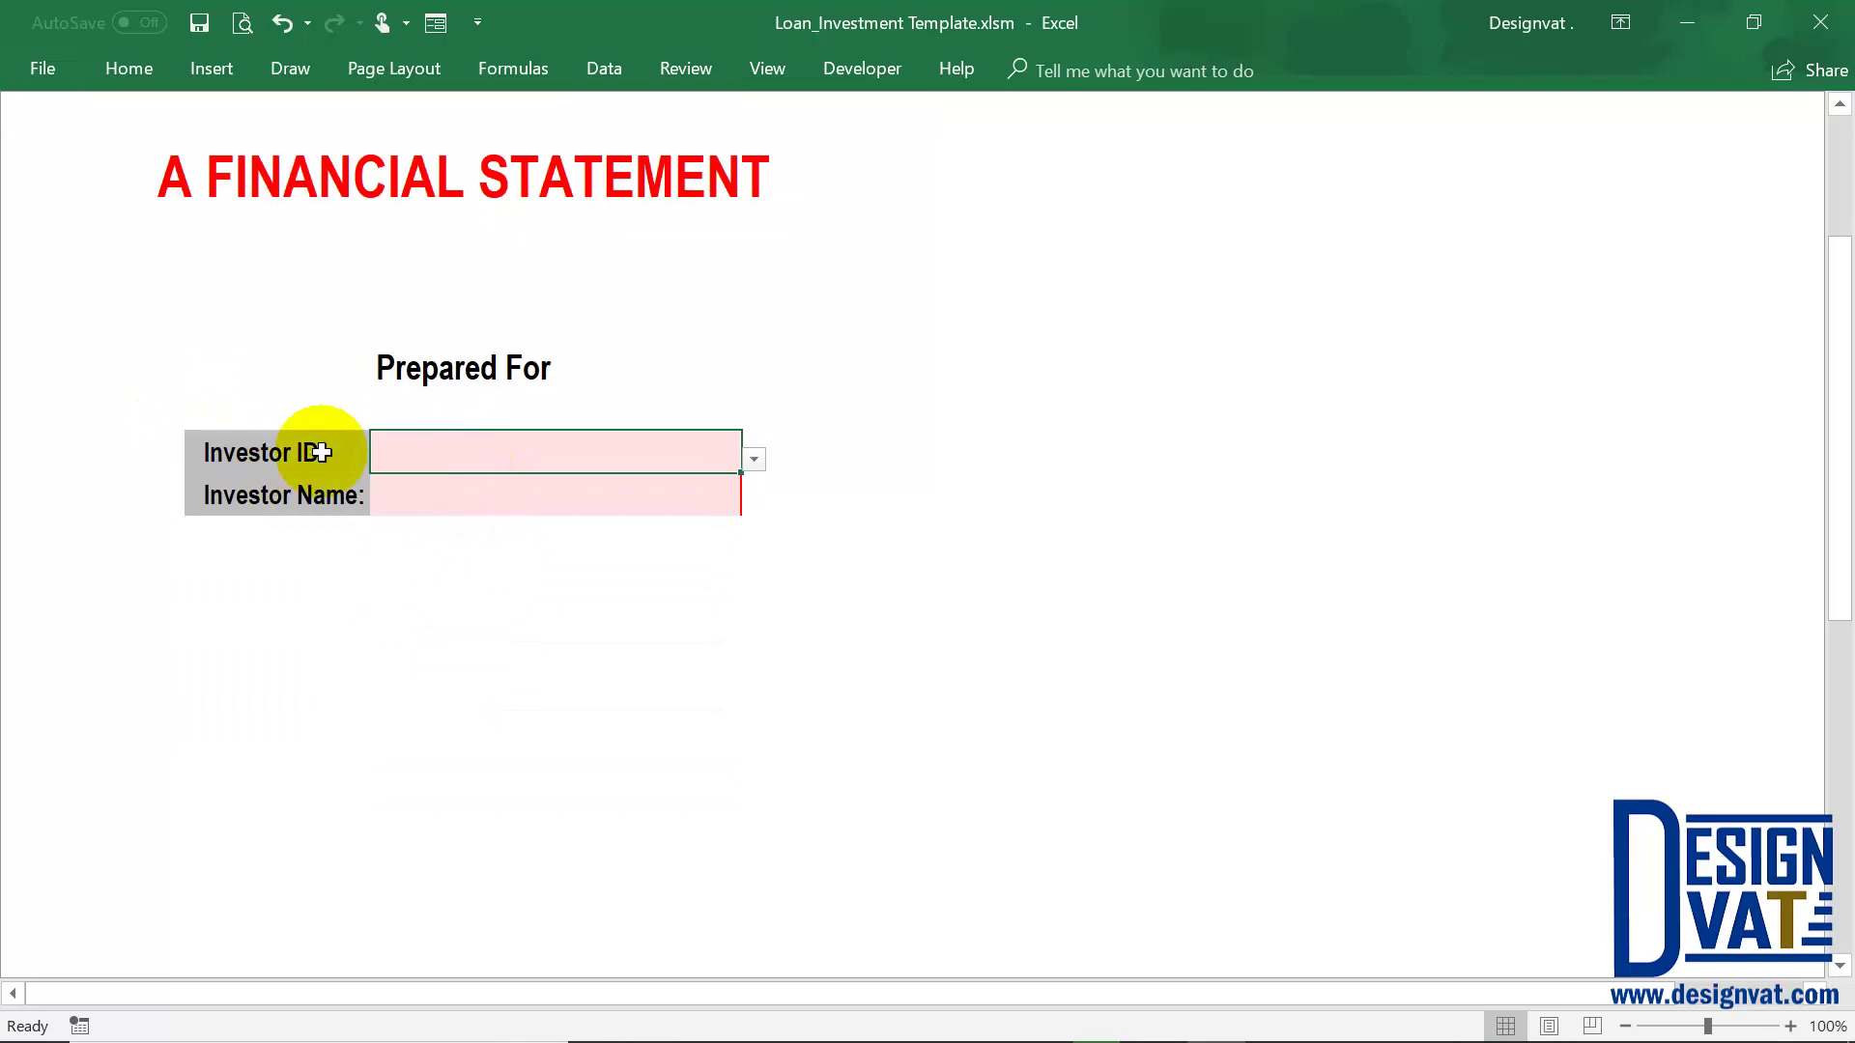
left_click(757, 460)
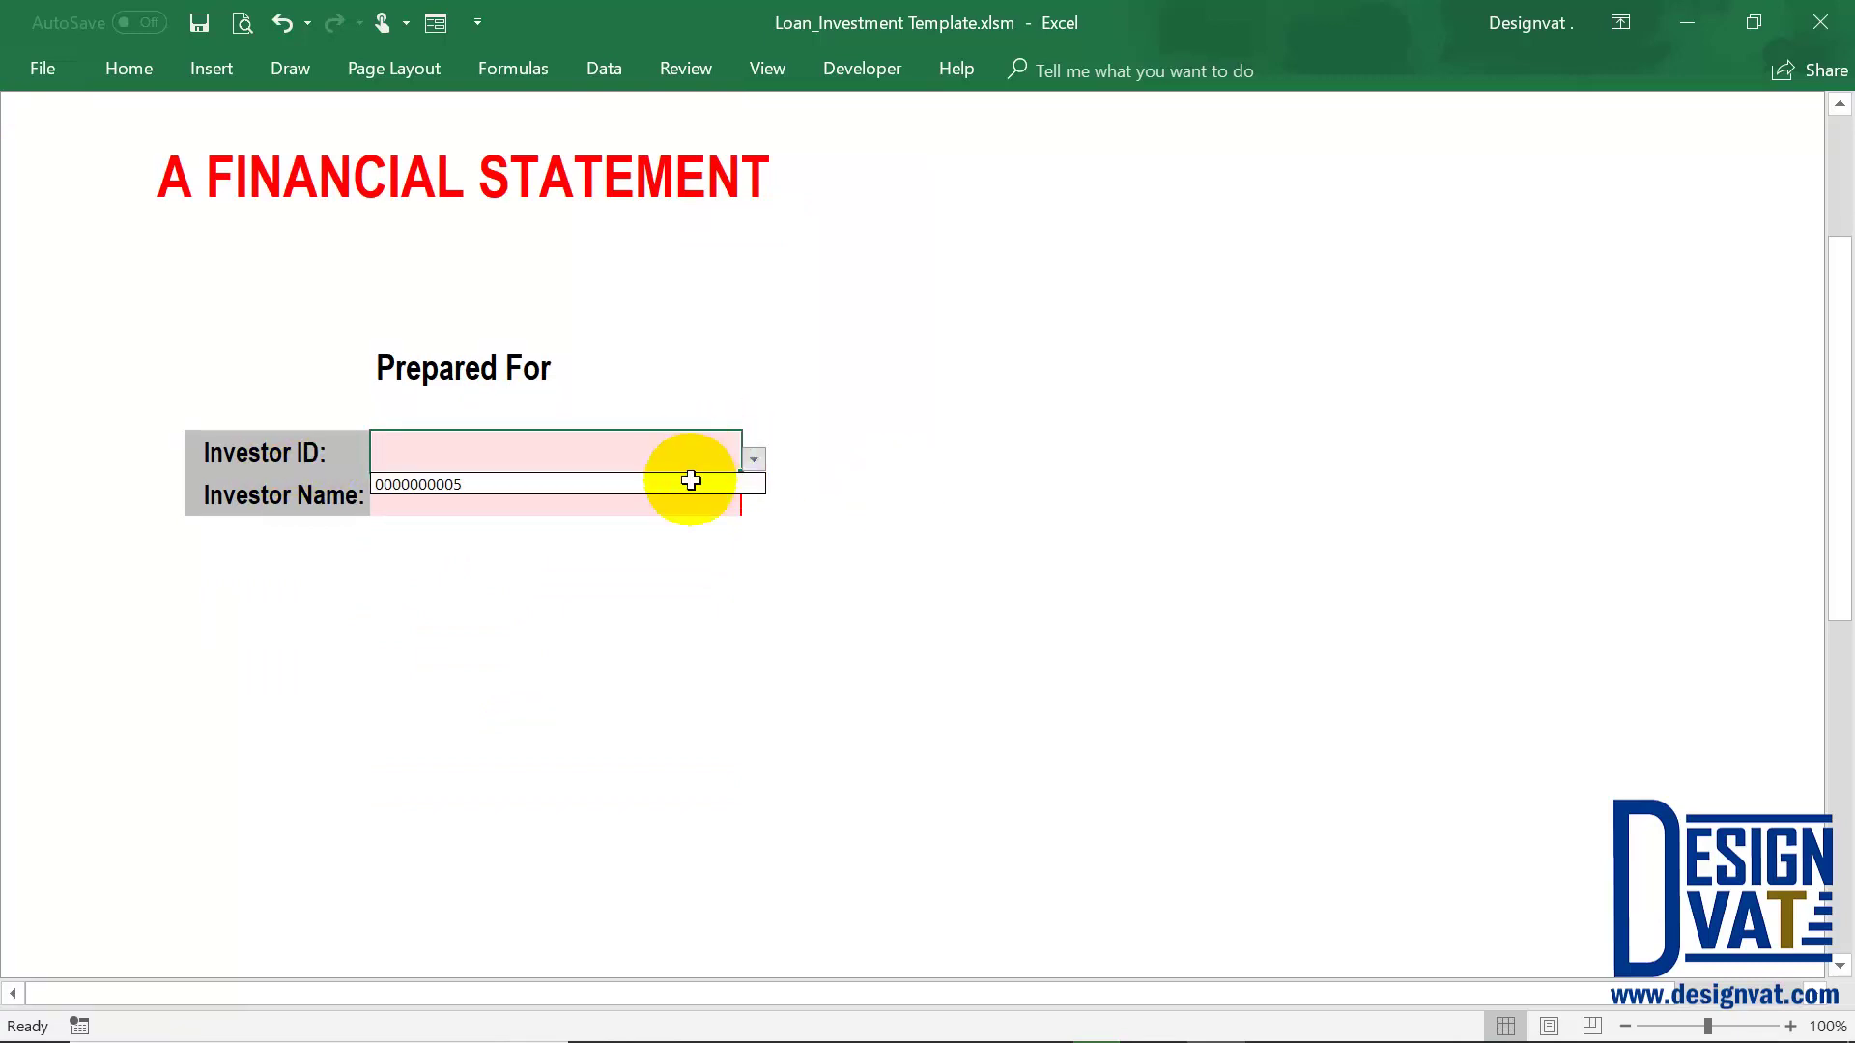
left_click(620, 483)
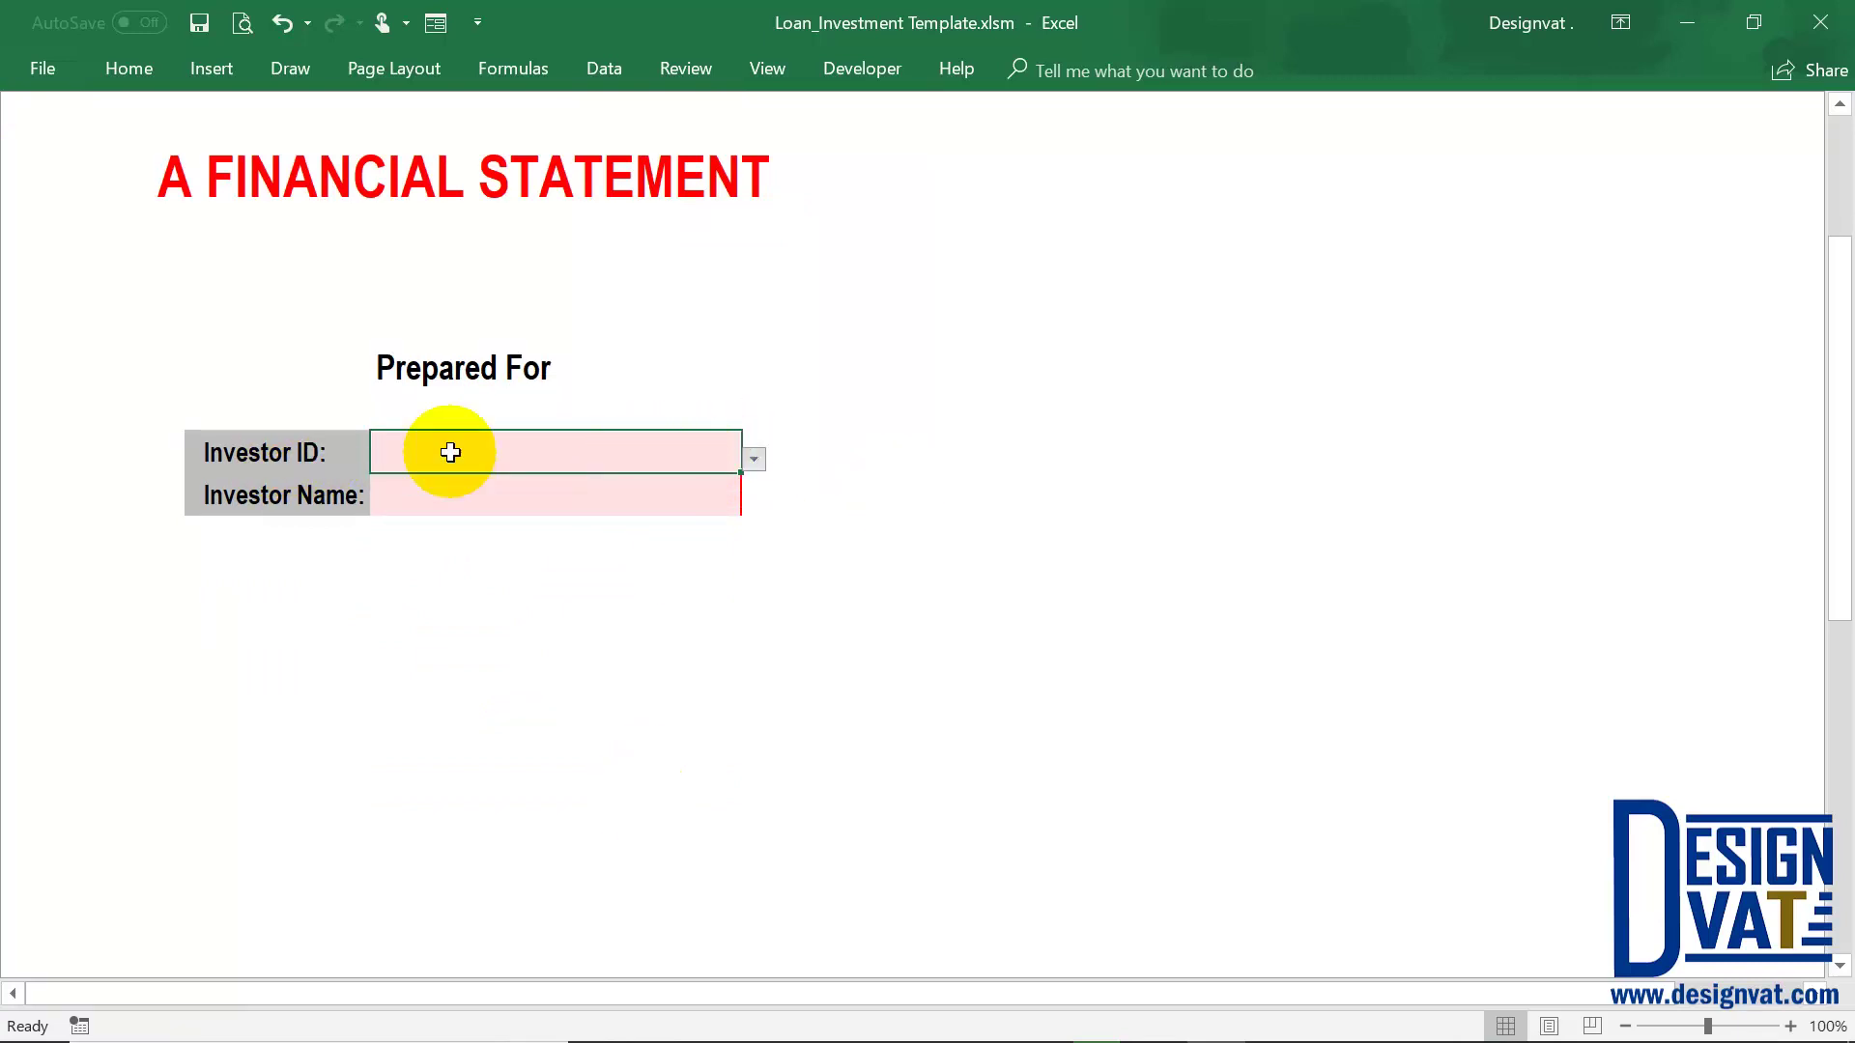
left_click(447, 497)
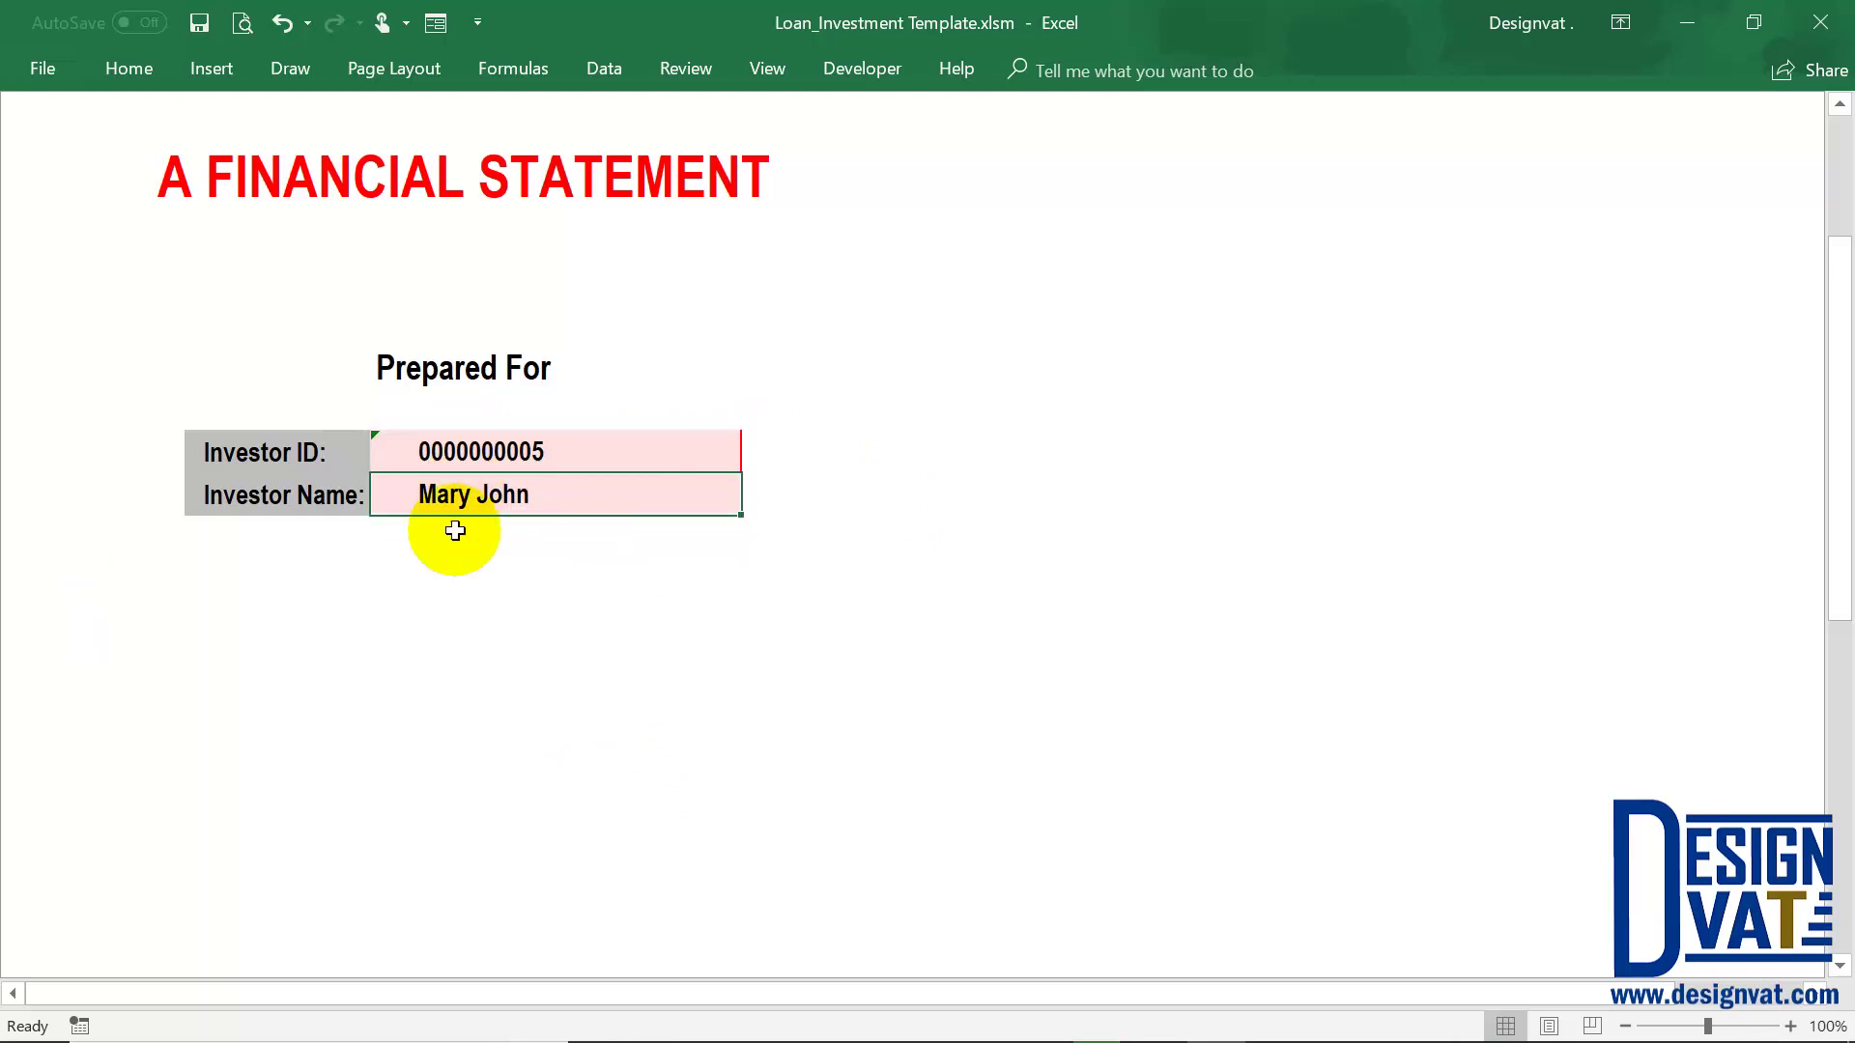
Review the empty address, sex and email fields, then go to the Reports dashboard
scroll(490, 550, "down", 1)
scroll(491, 549, "down", 8)
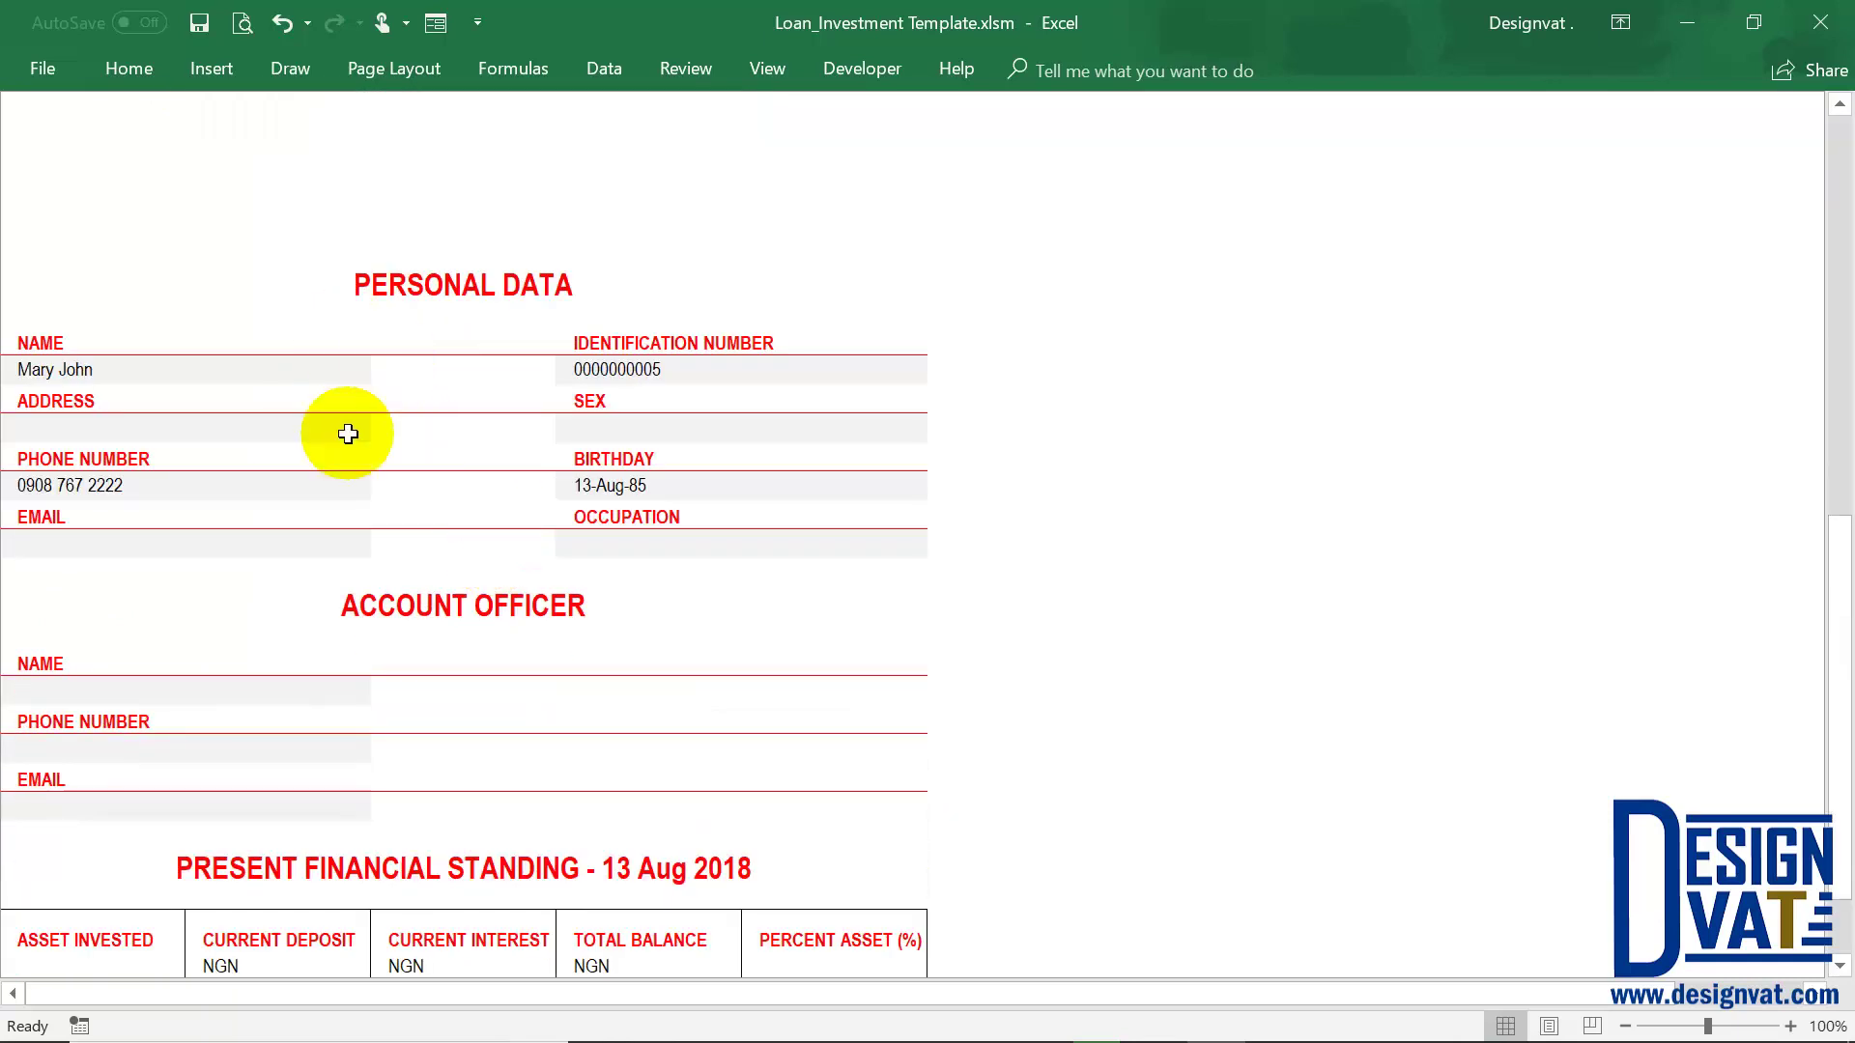
left_click(58, 369)
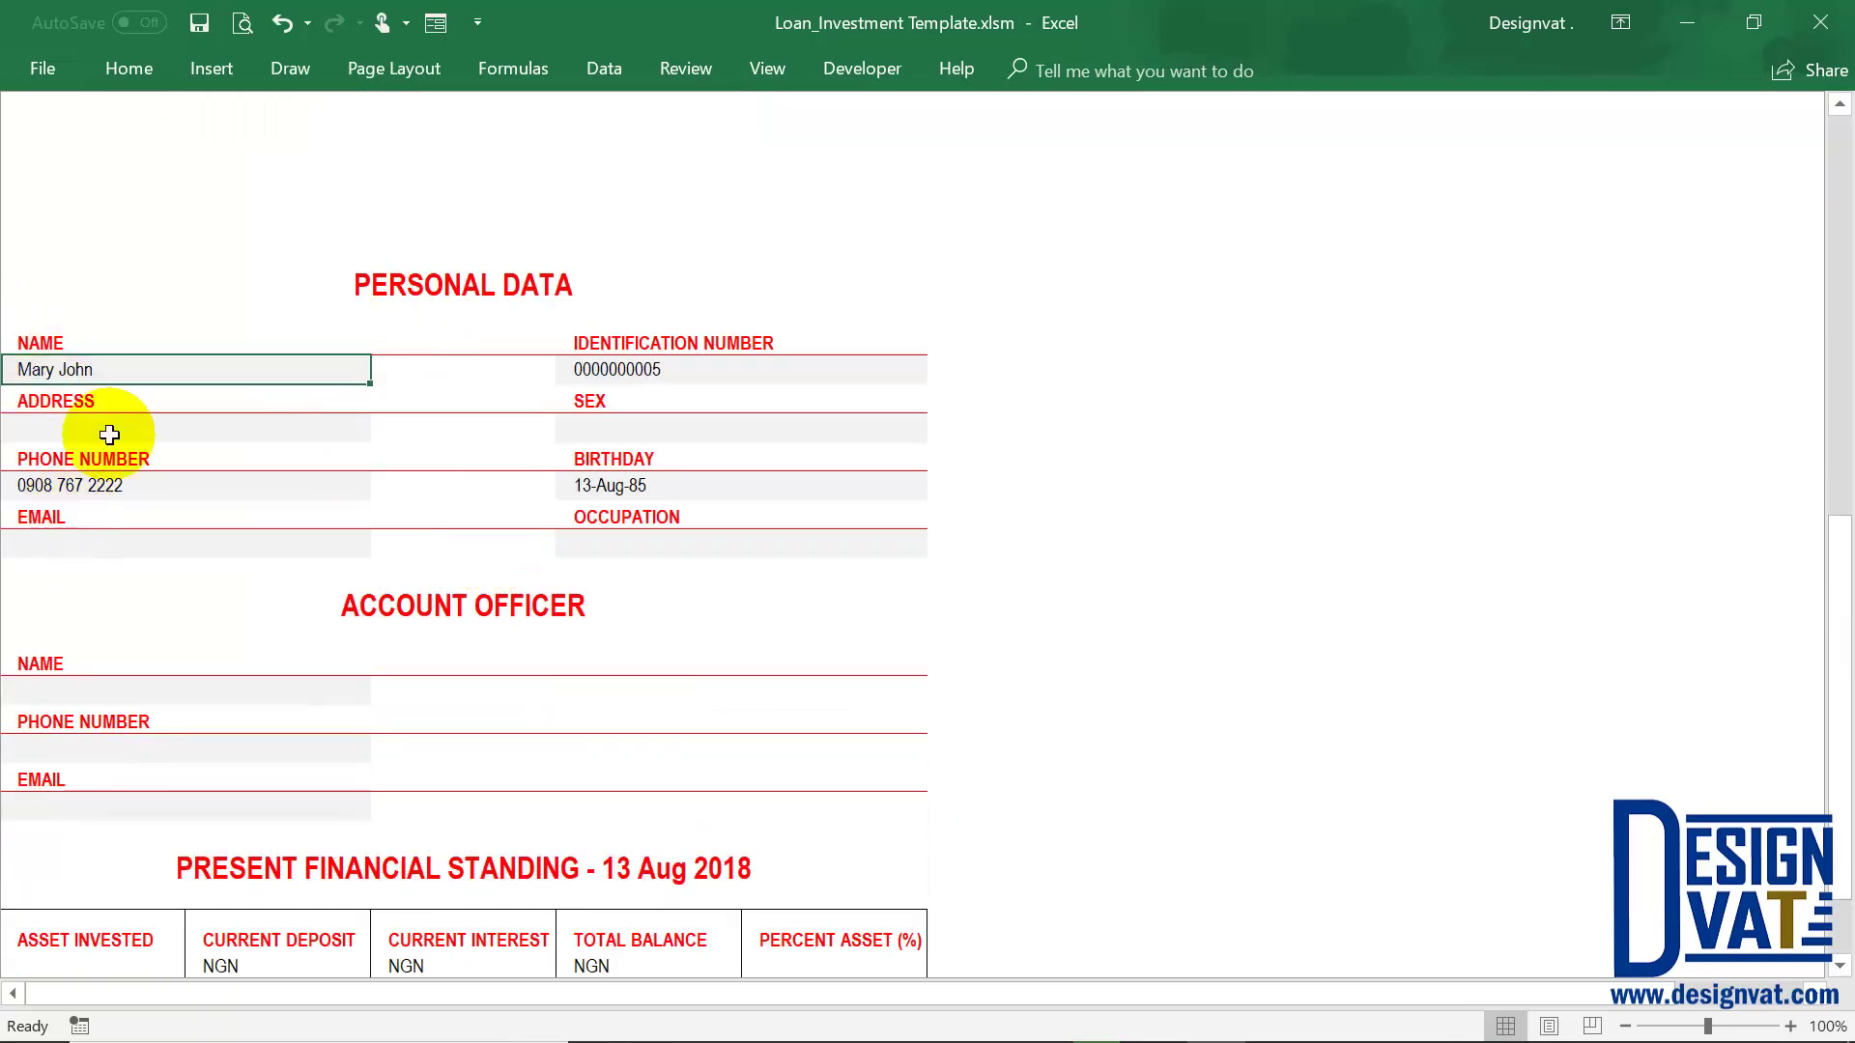
left_click(89, 437)
left_click(103, 484)
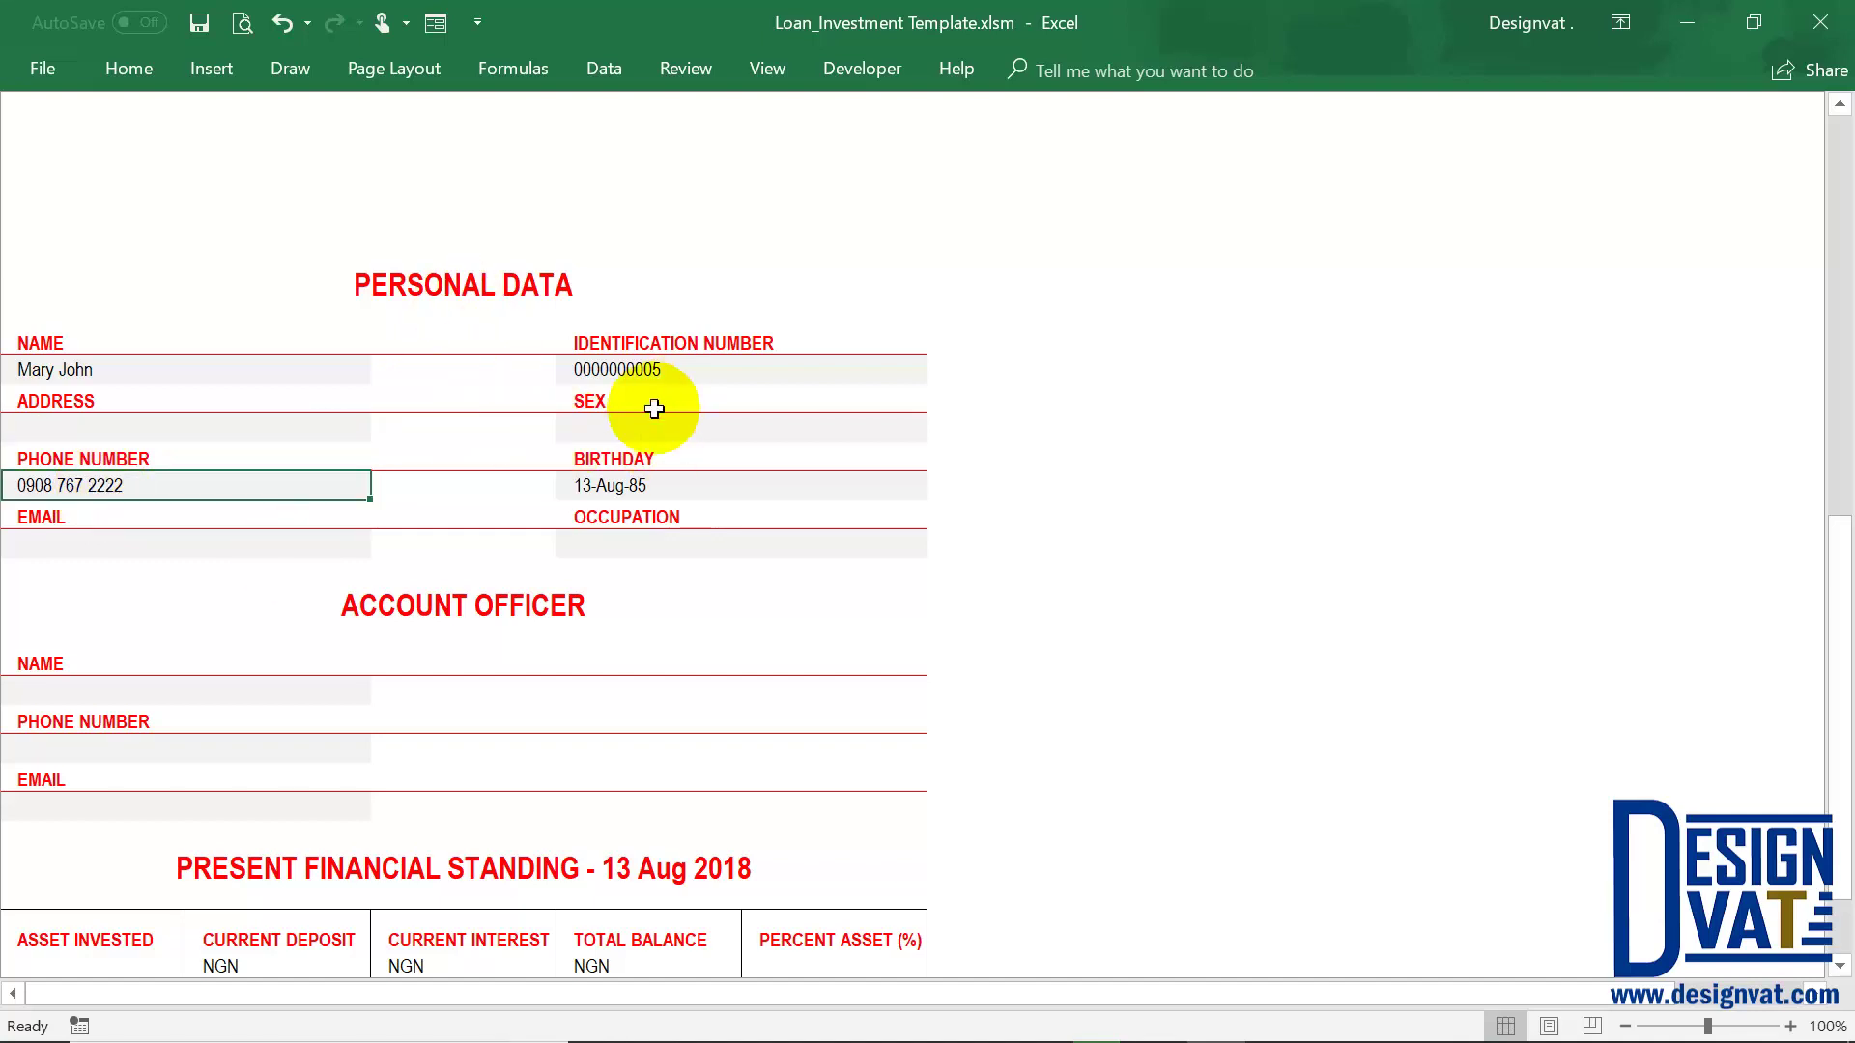
left_click(623, 427)
left_click(249, 545)
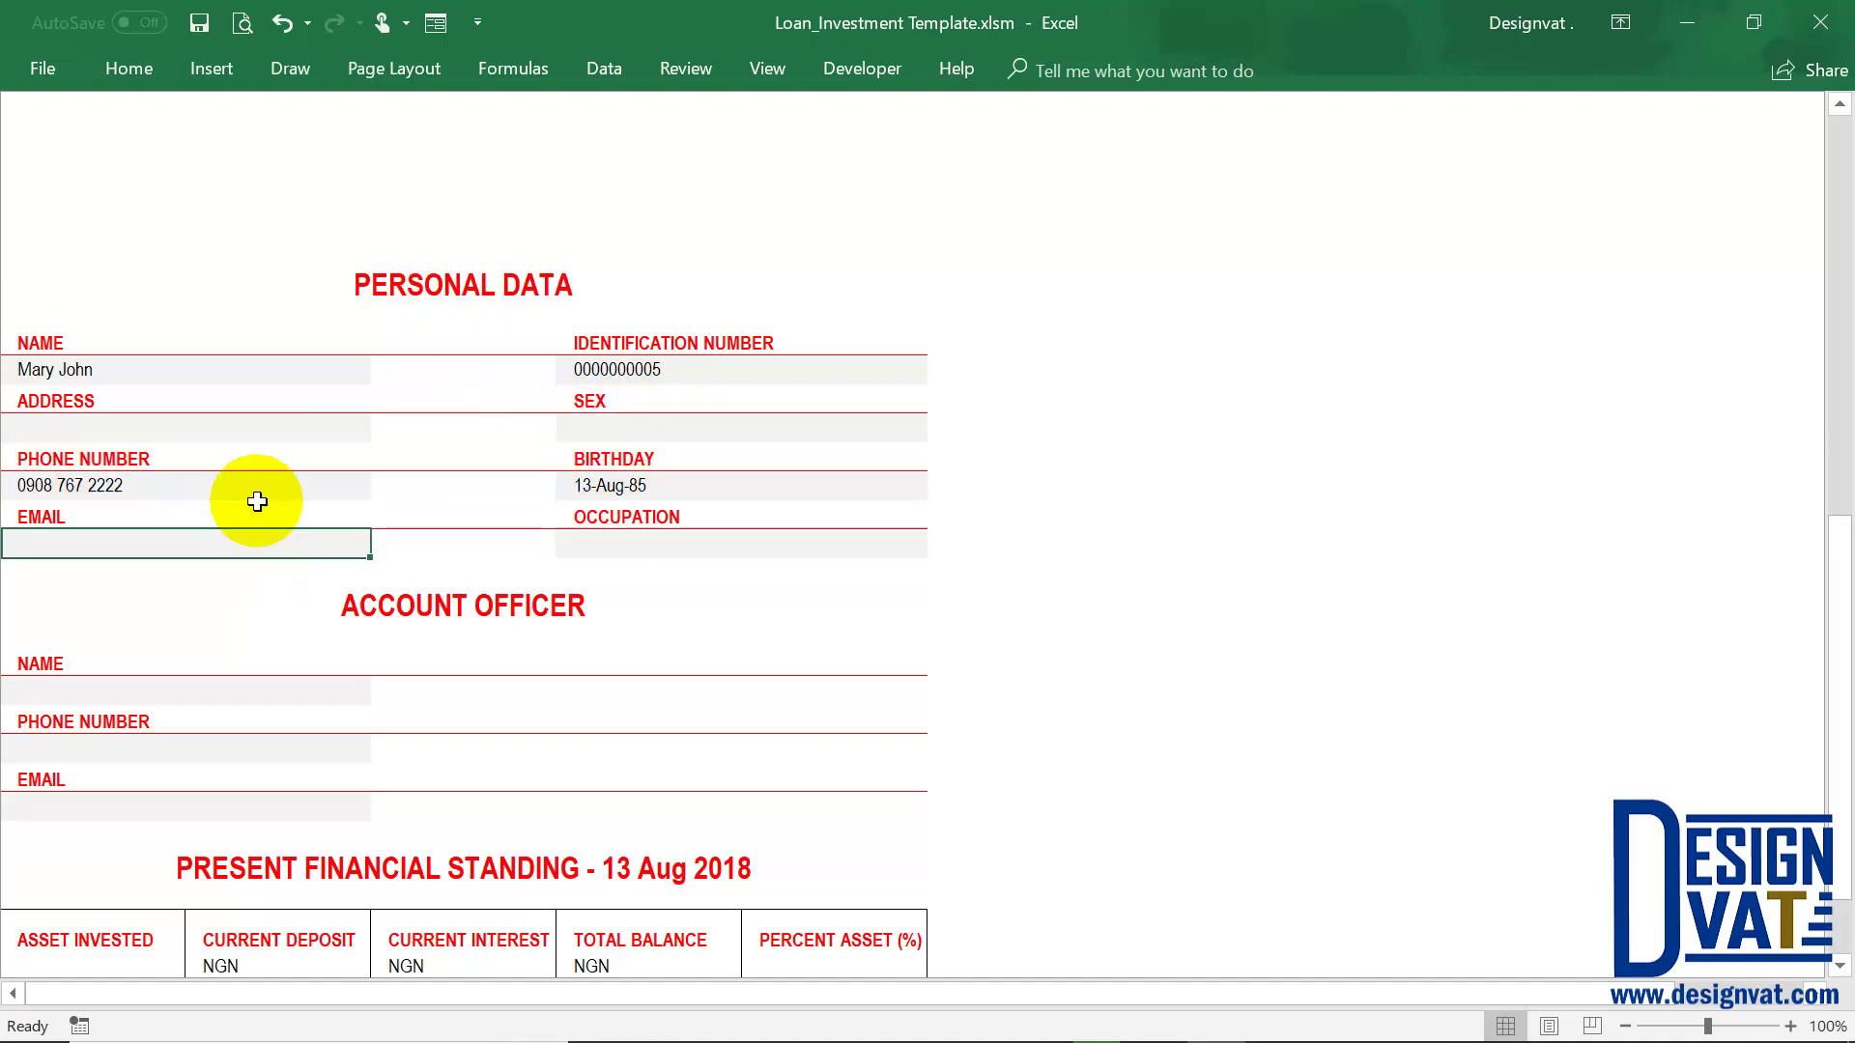
left_click(623, 427)
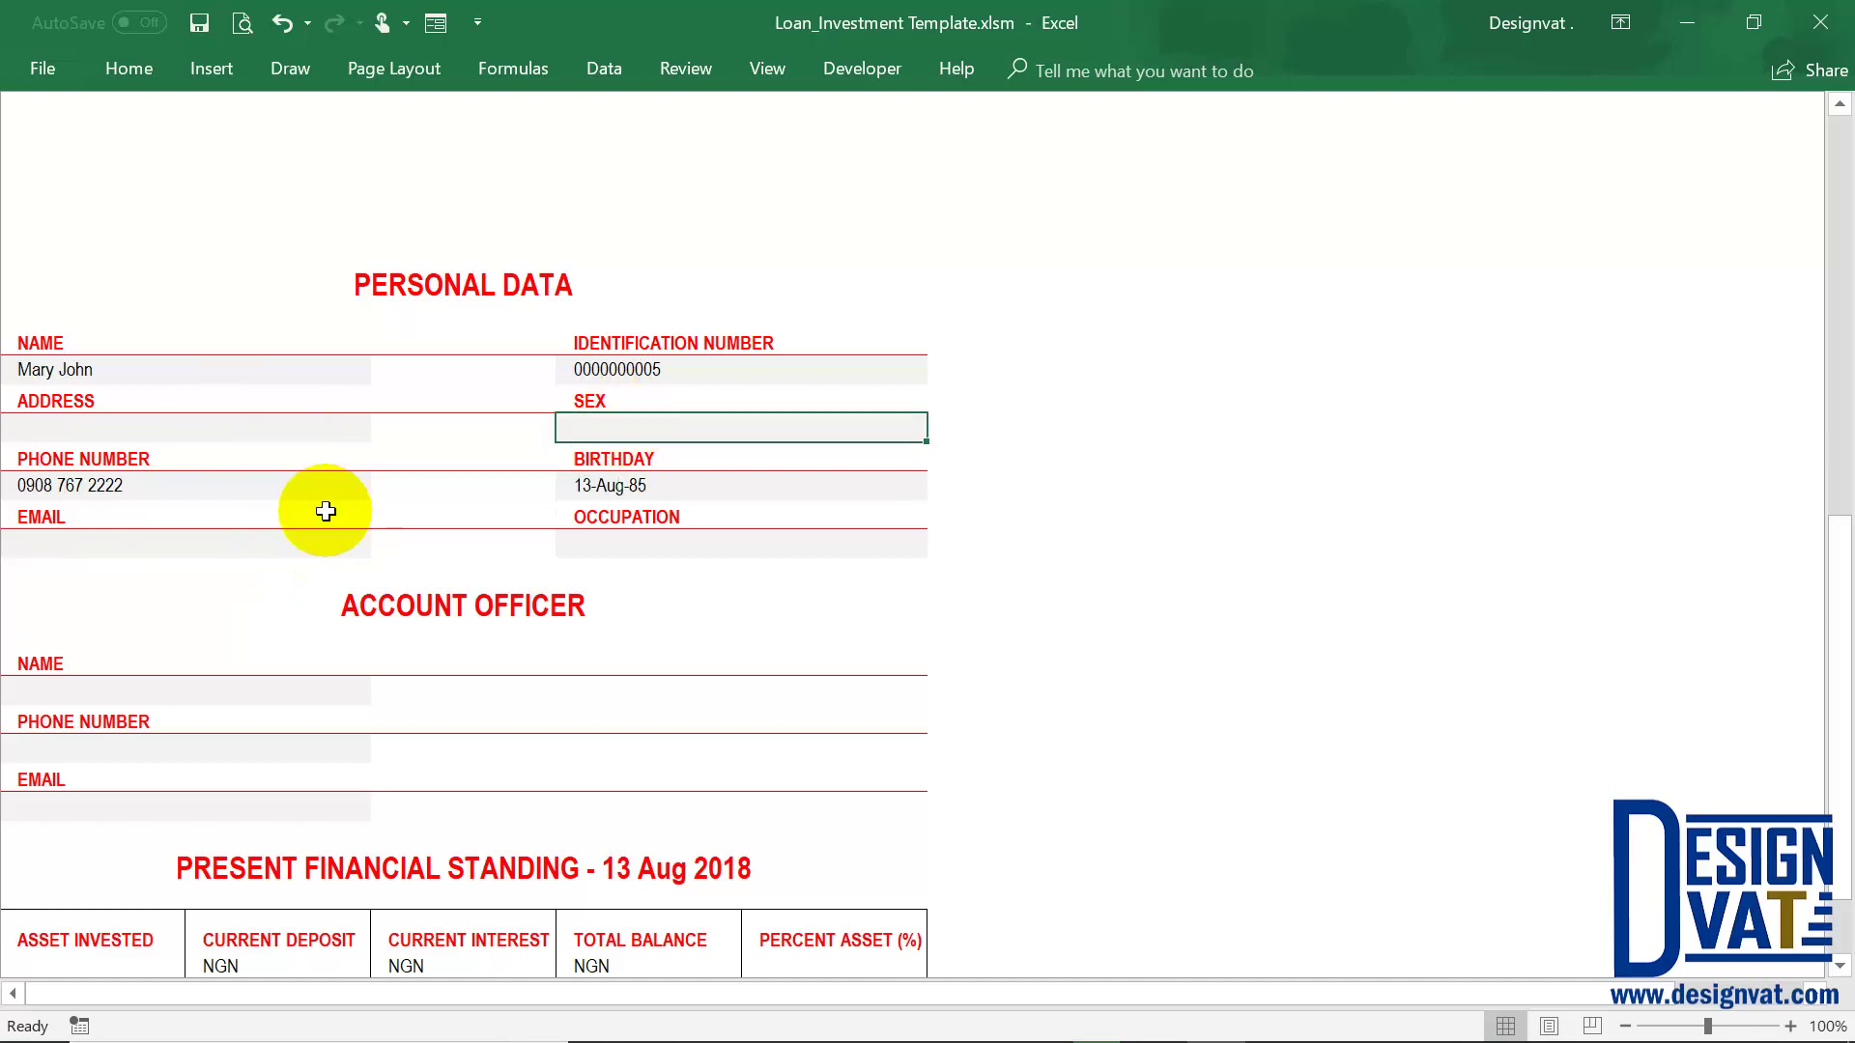
left_click(228, 544)
left_click(97, 376)
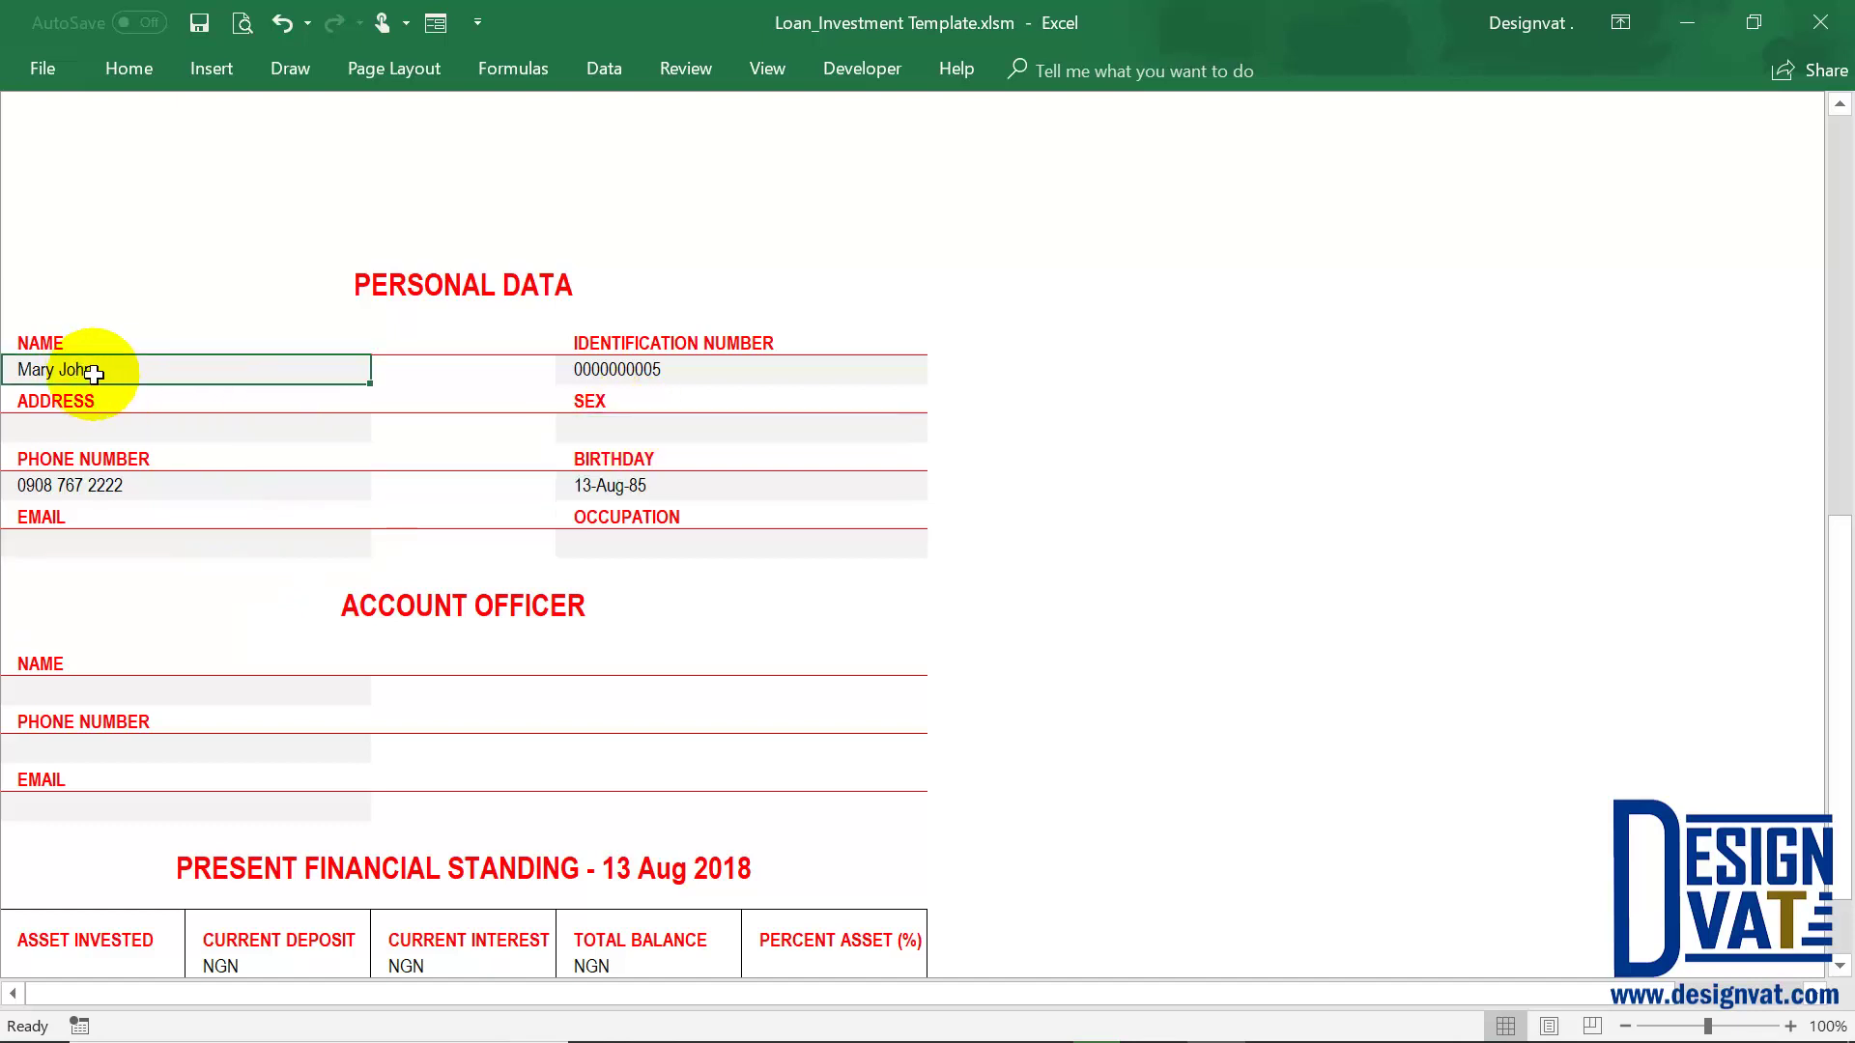
scroll(706, 402, "up", 10)
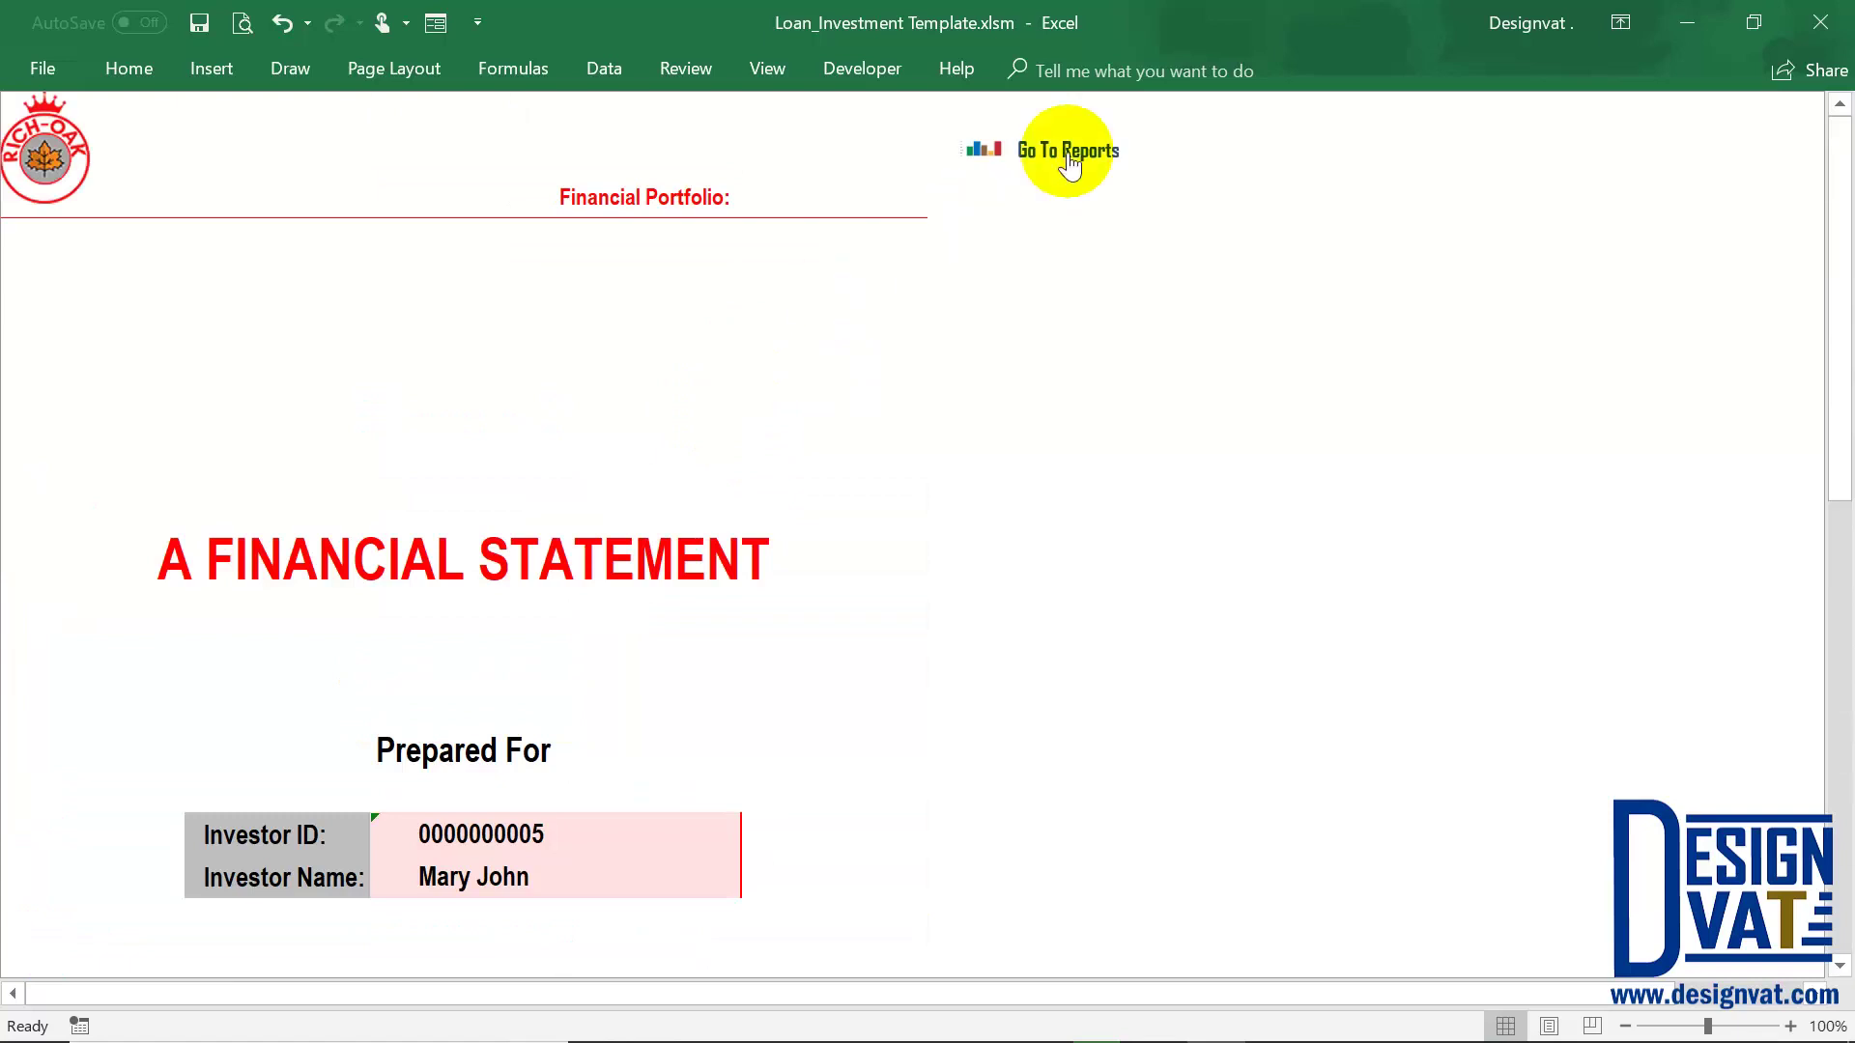
left_click(1069, 156)
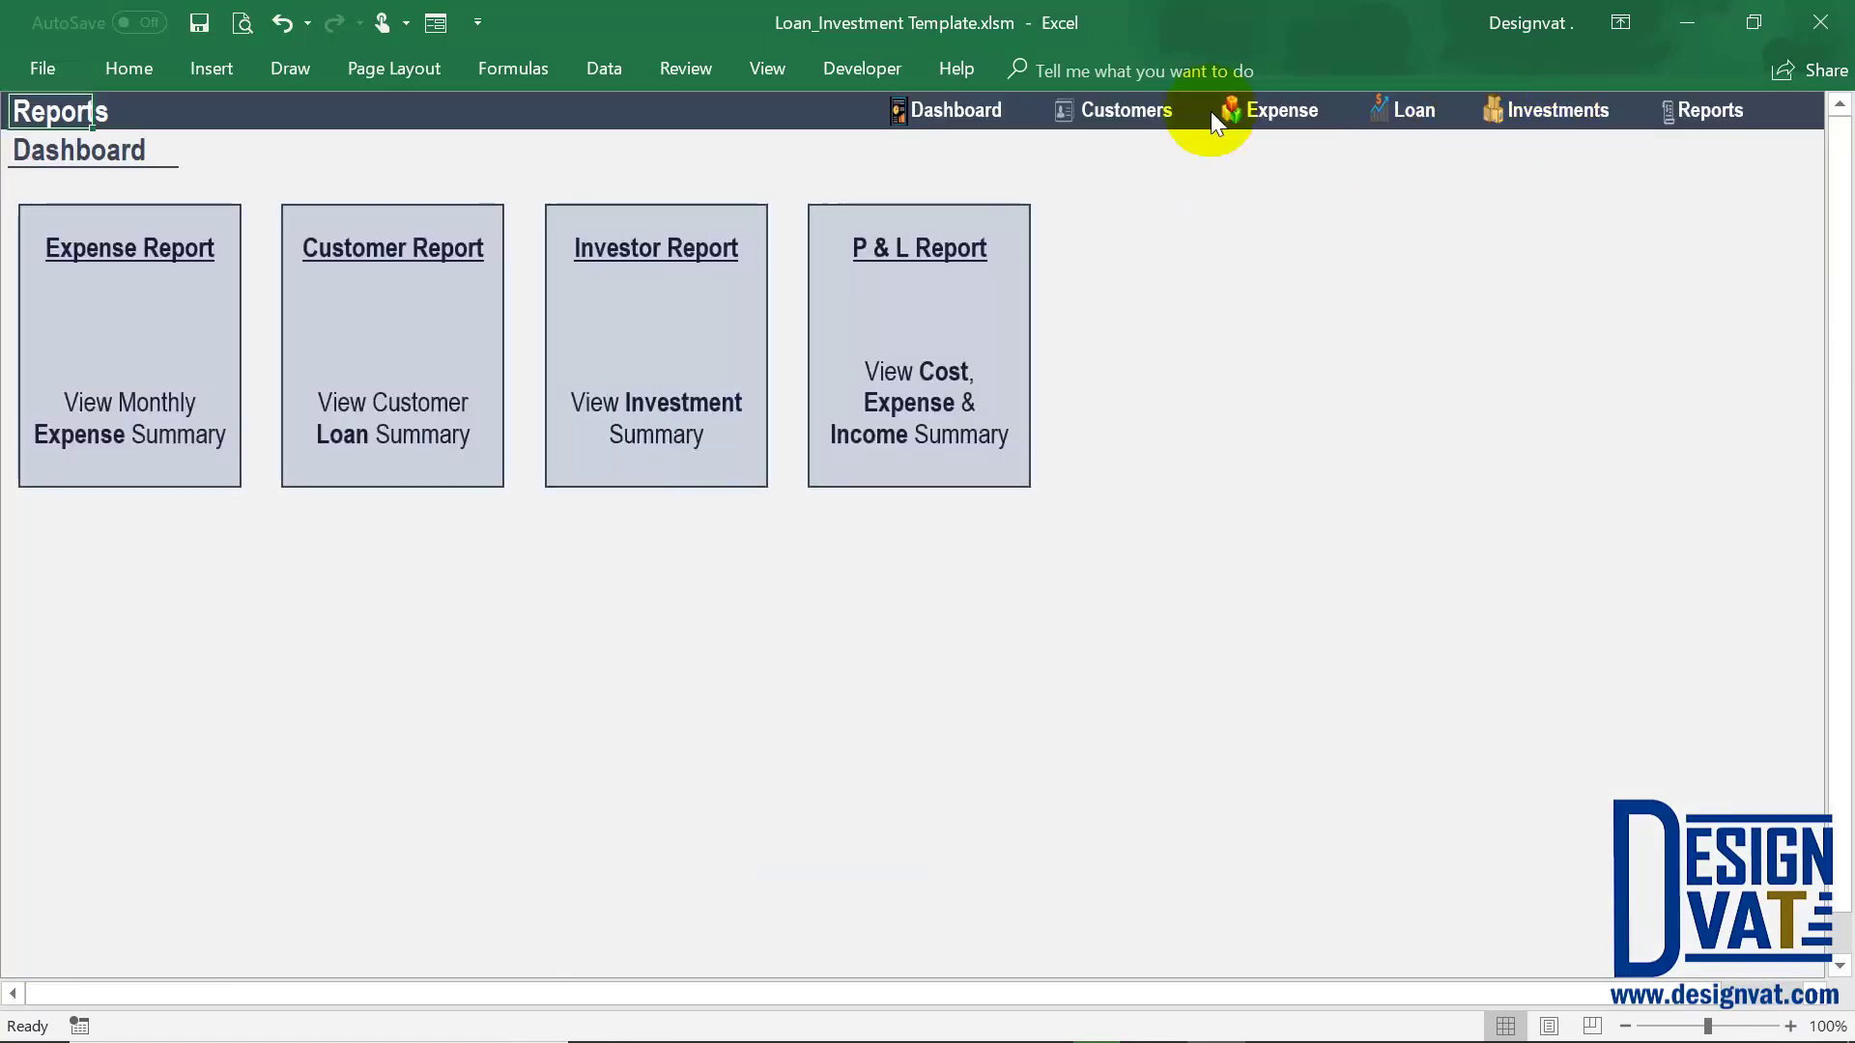
Enter the investor's e-mail address in the Investment Customers list
left_click(1146, 107)
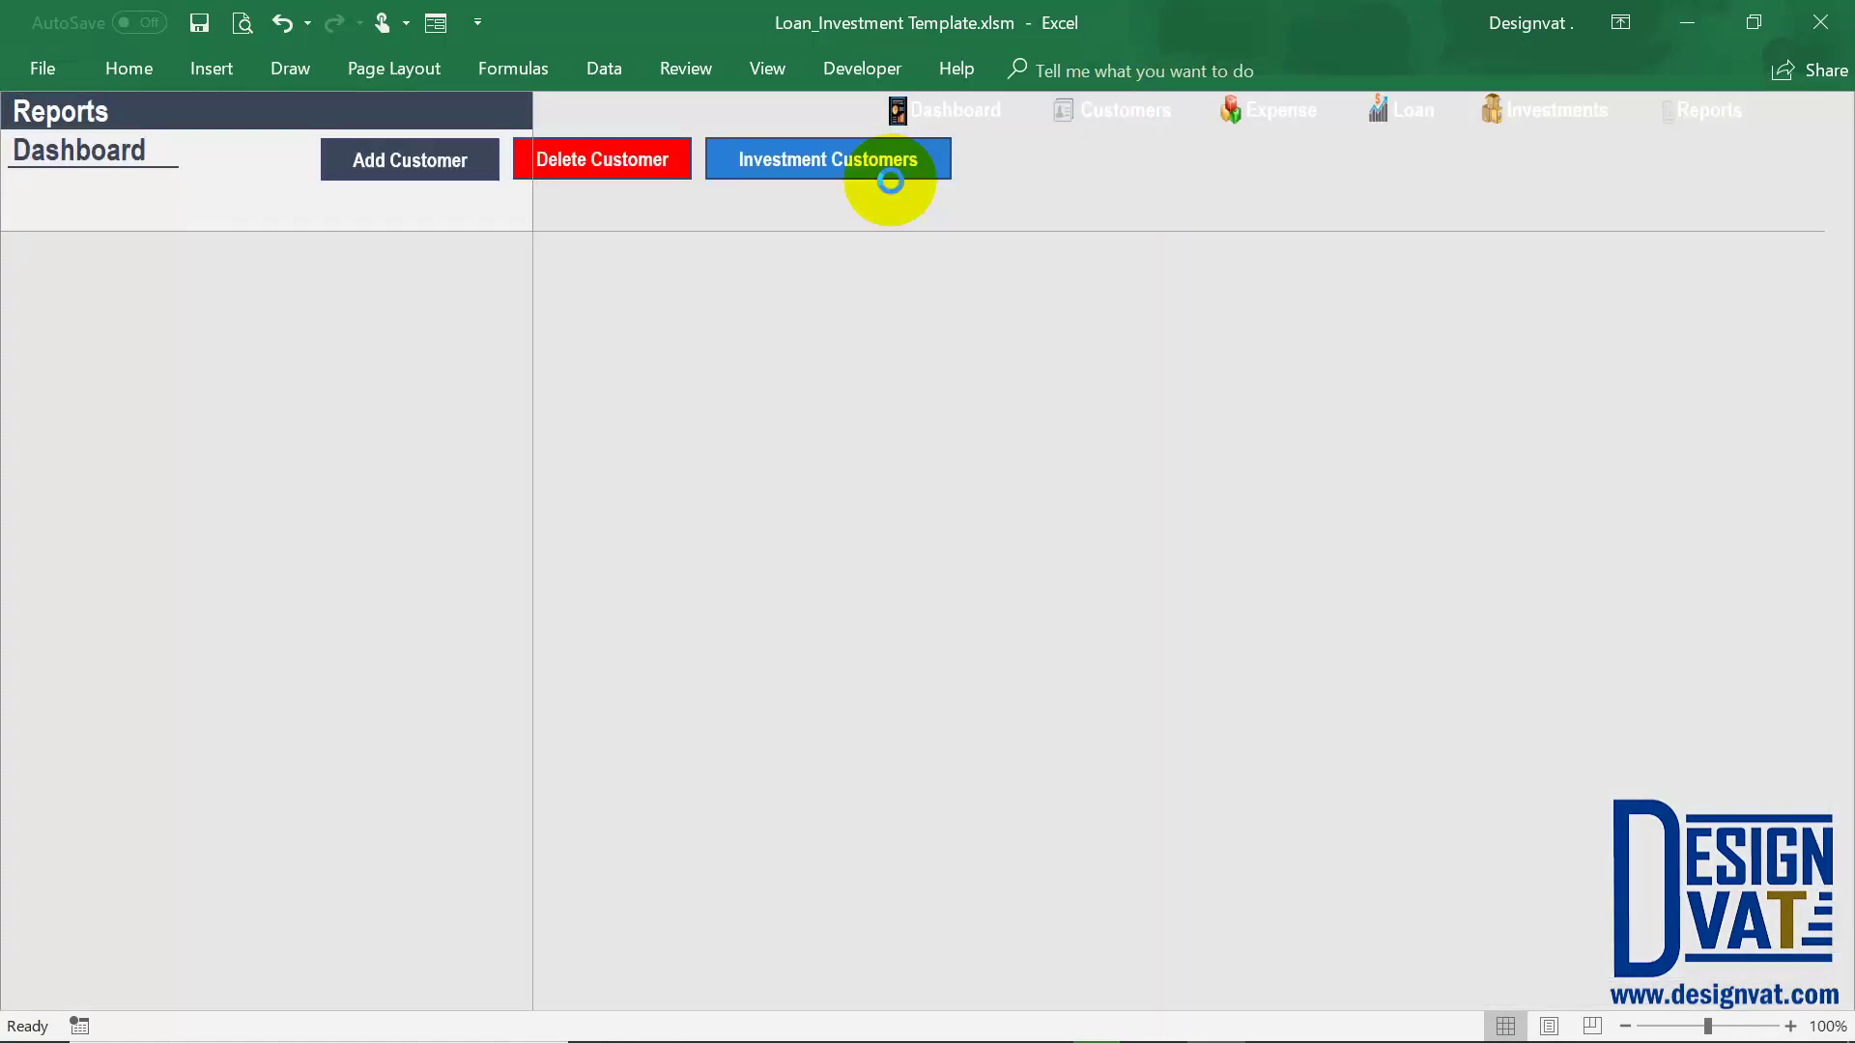
left_click(890, 181)
left_click(1041, 255)
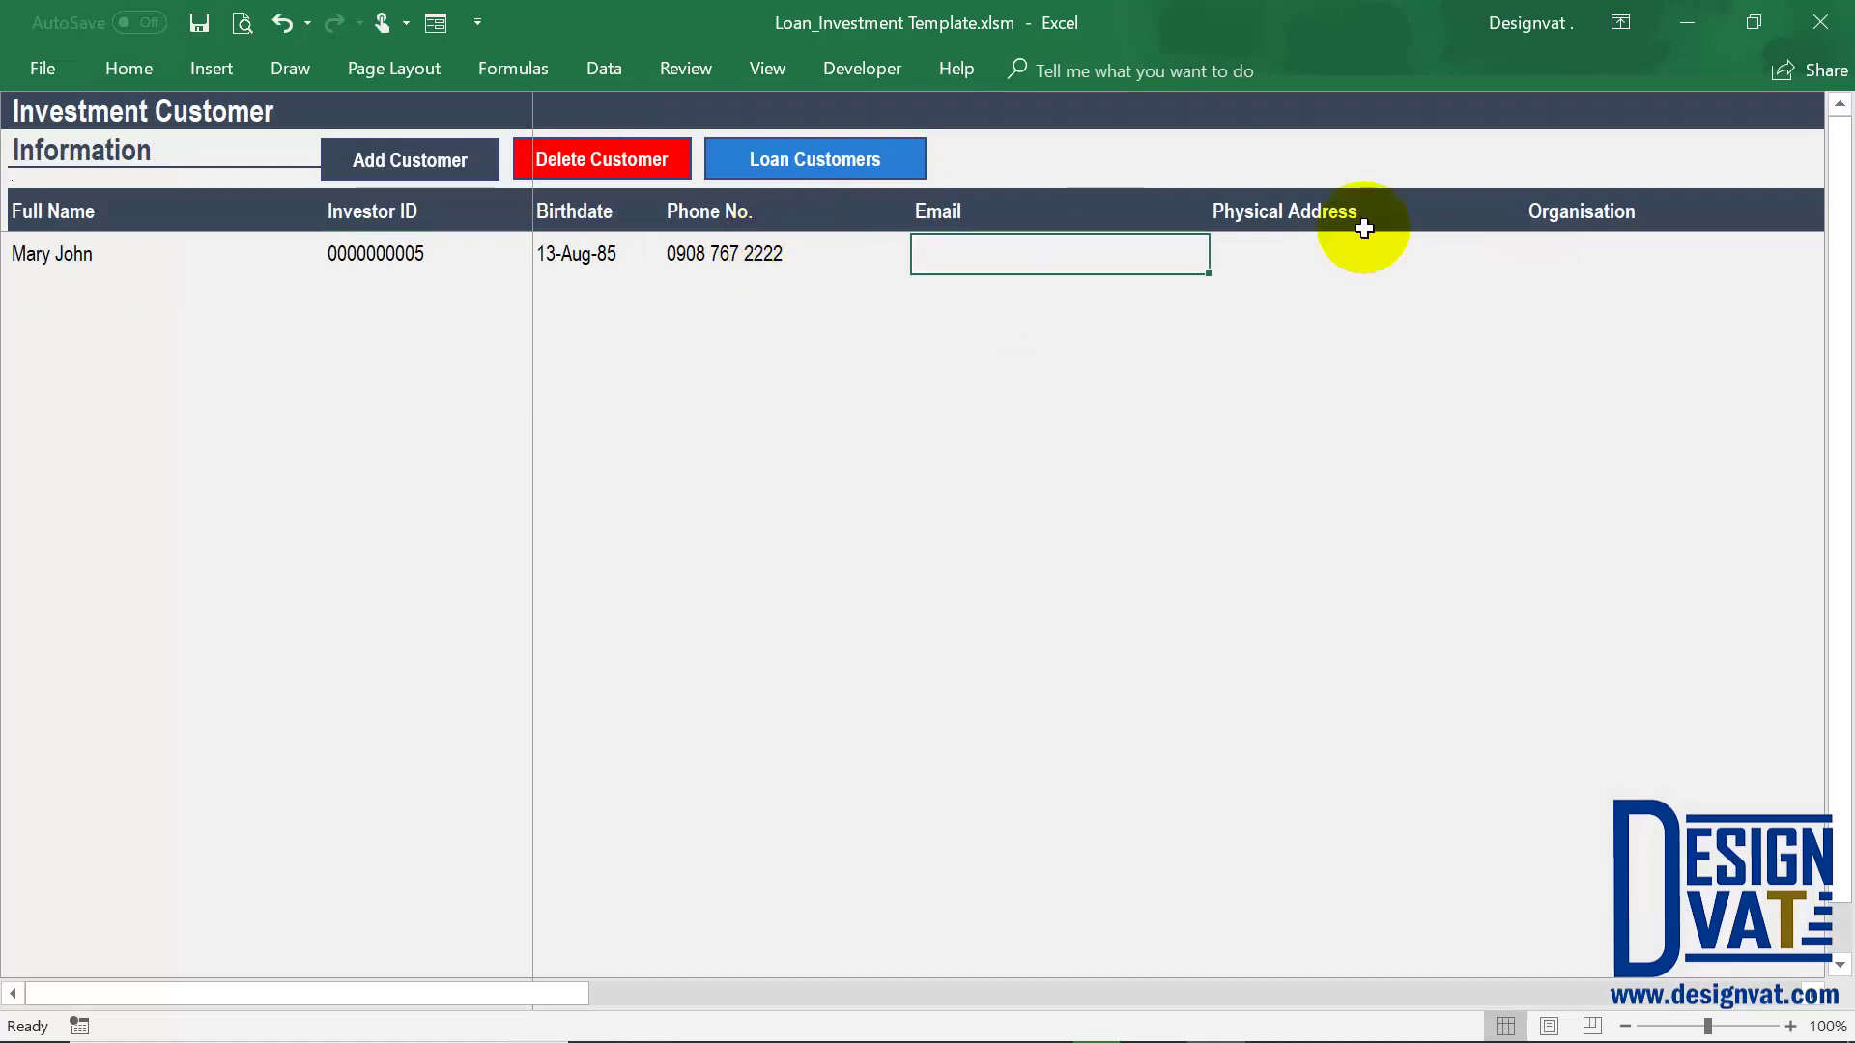
left_click(1308, 263)
left_click(1077, 259)
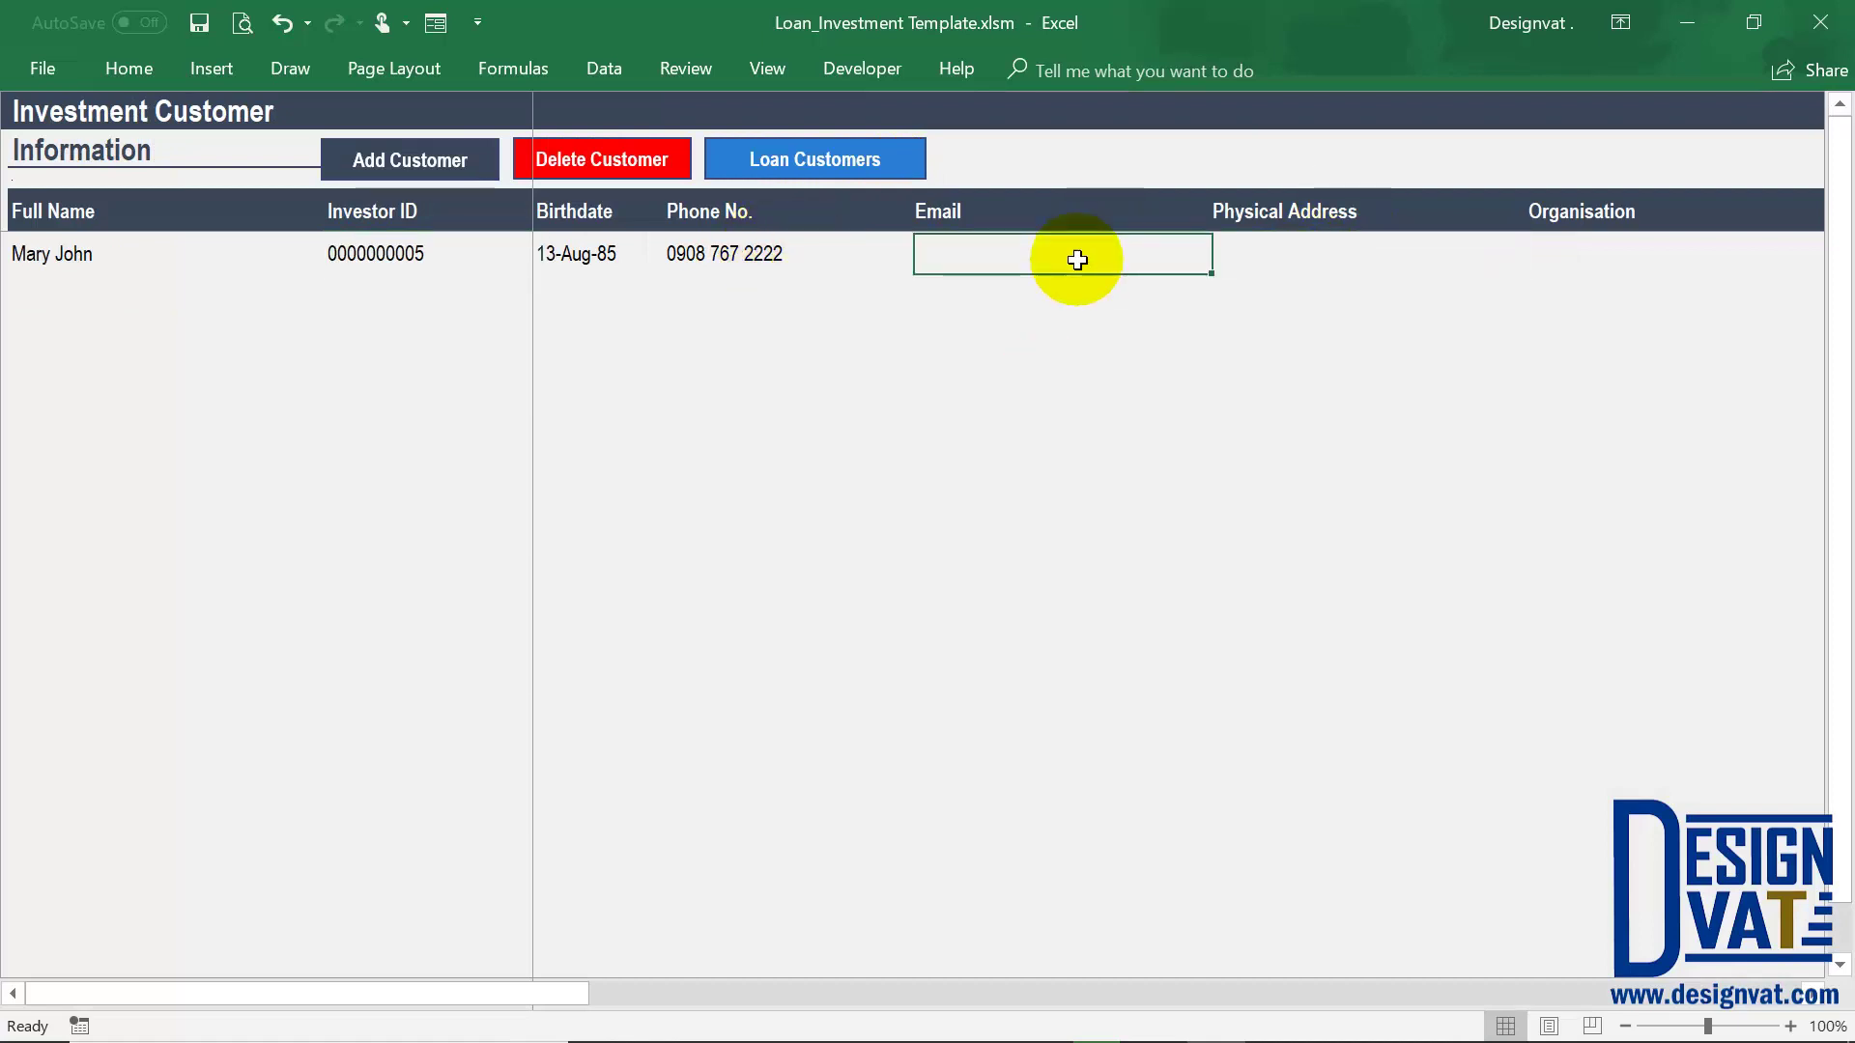
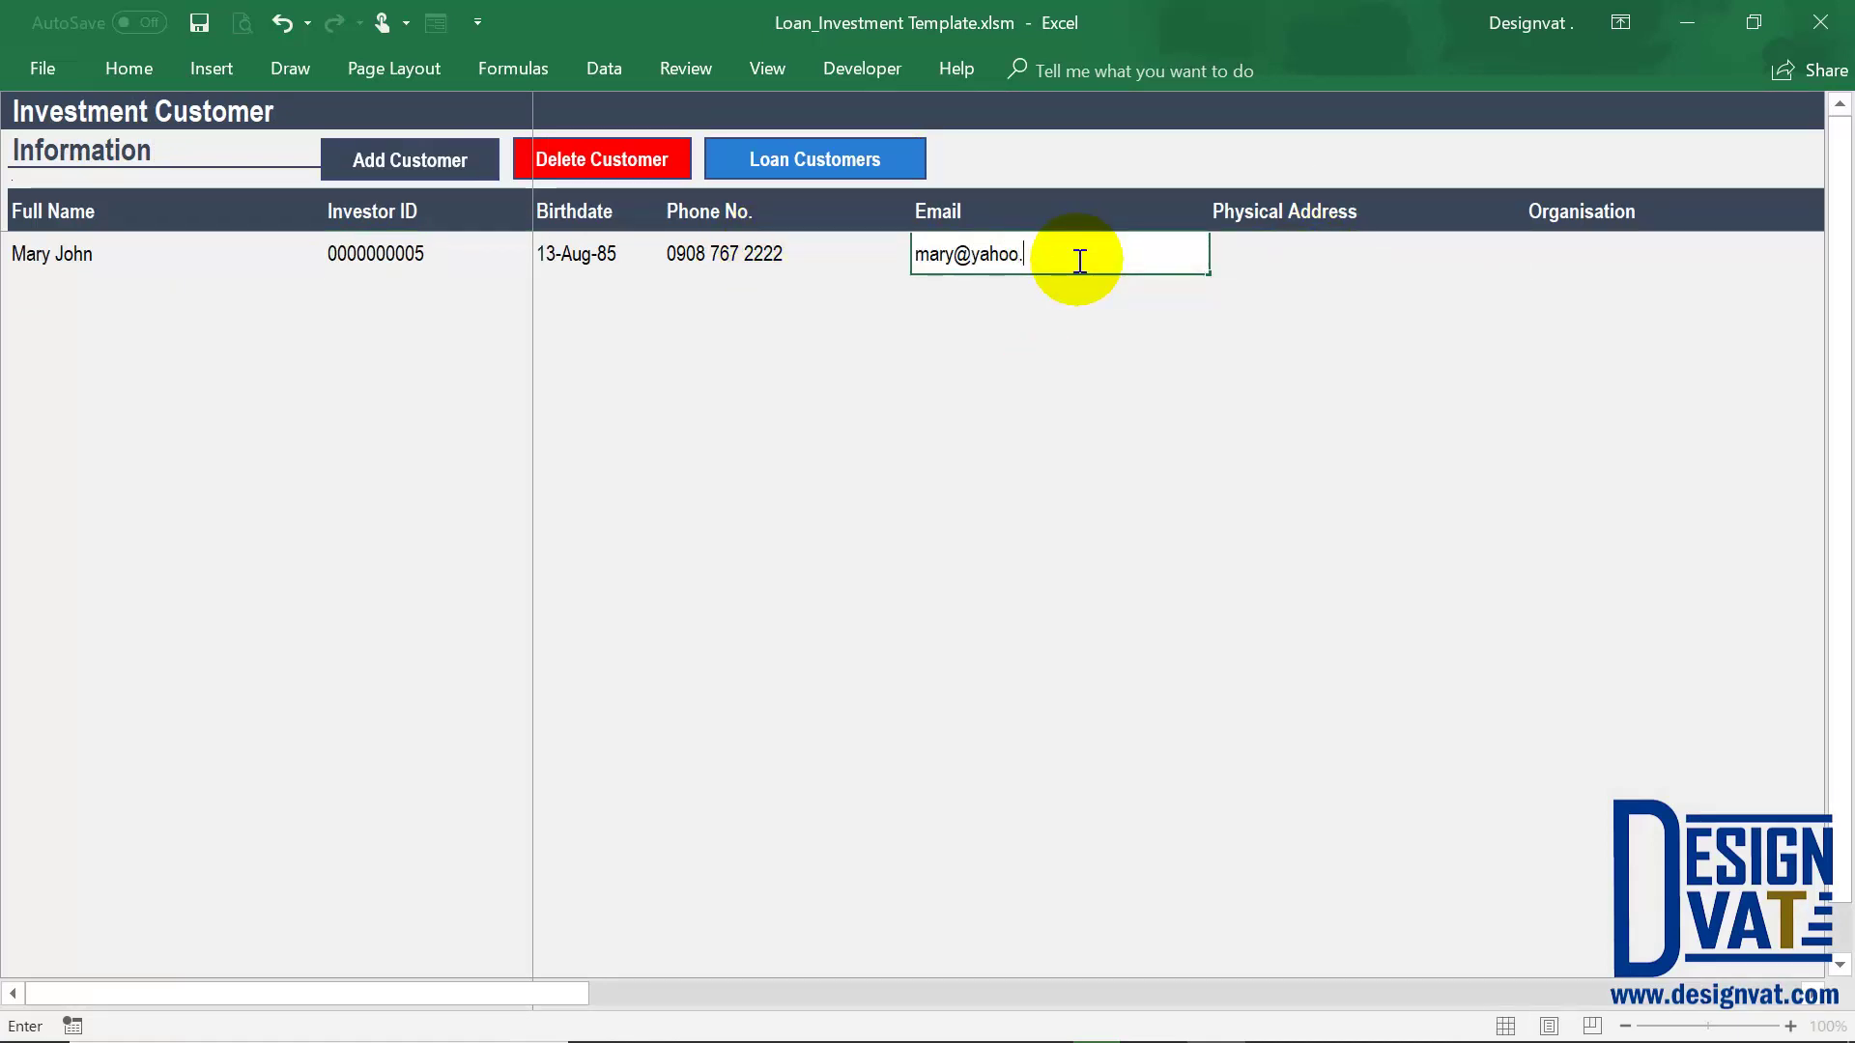
key("Tab")
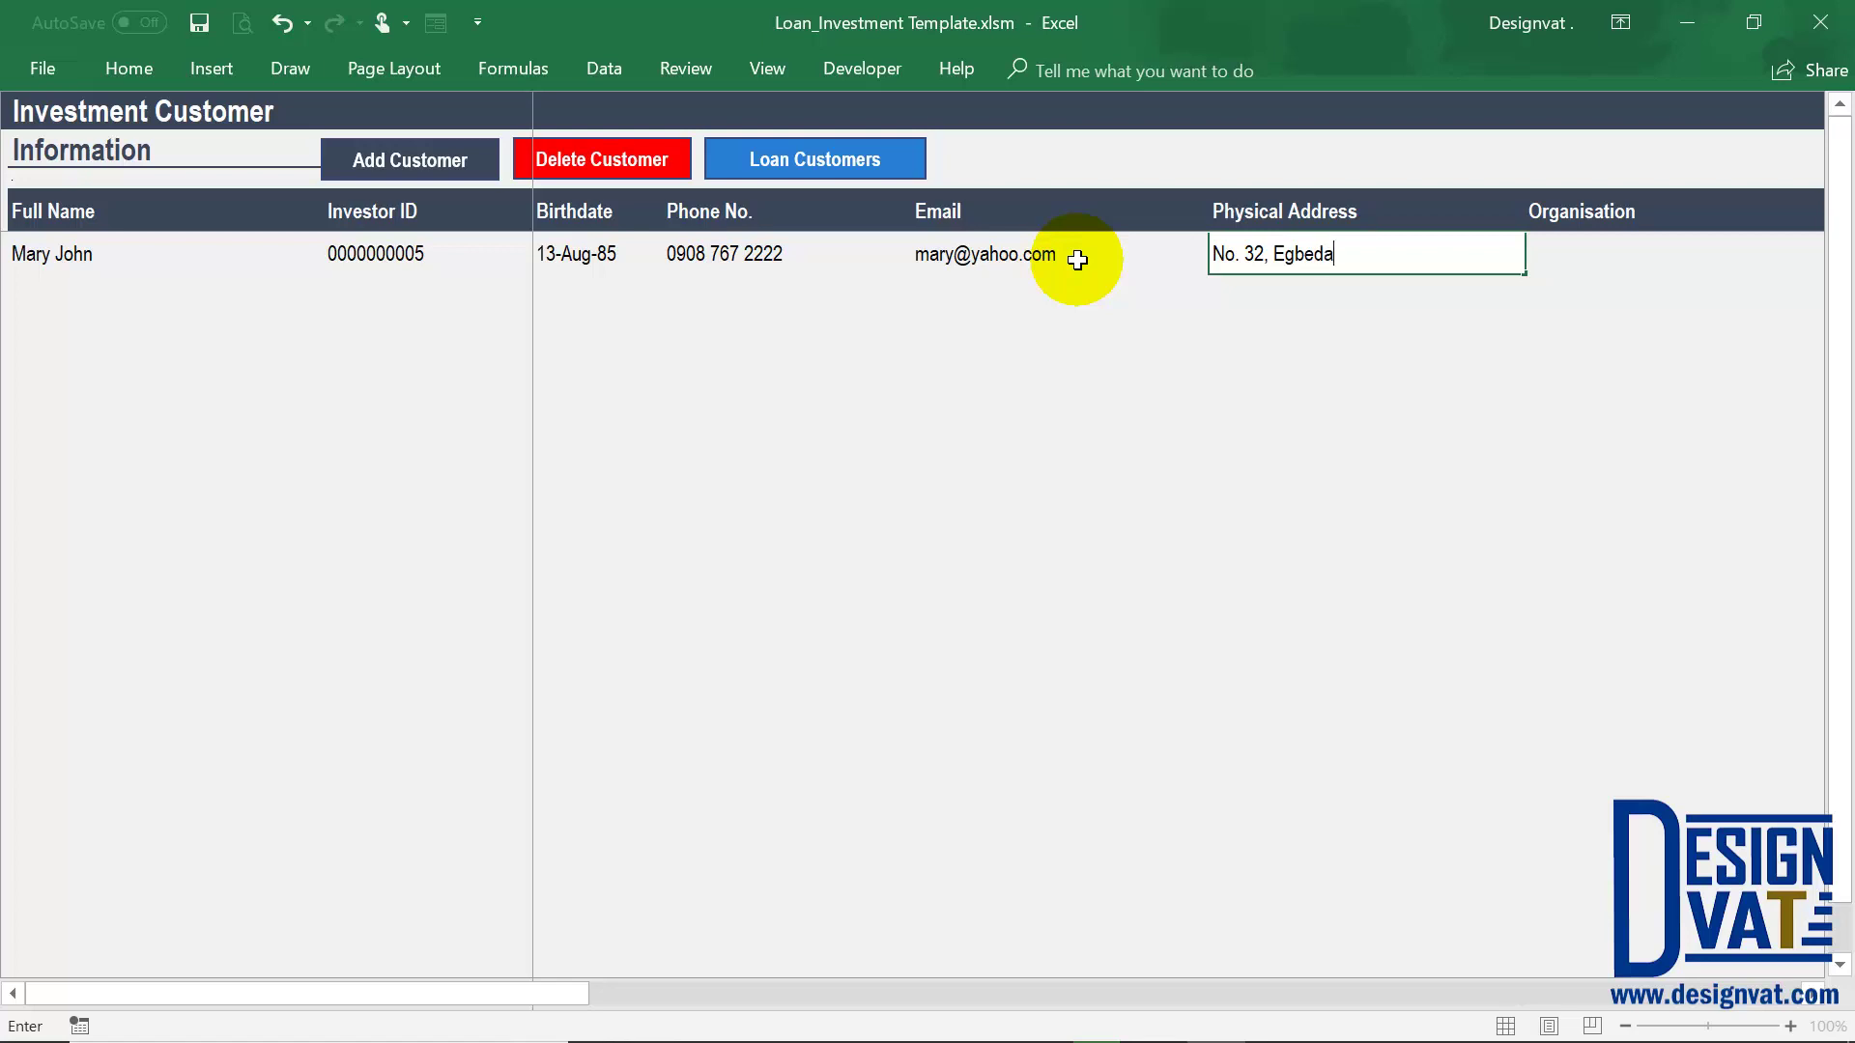
Complete the investor's physical address and set Gender to Female
key("Tab")
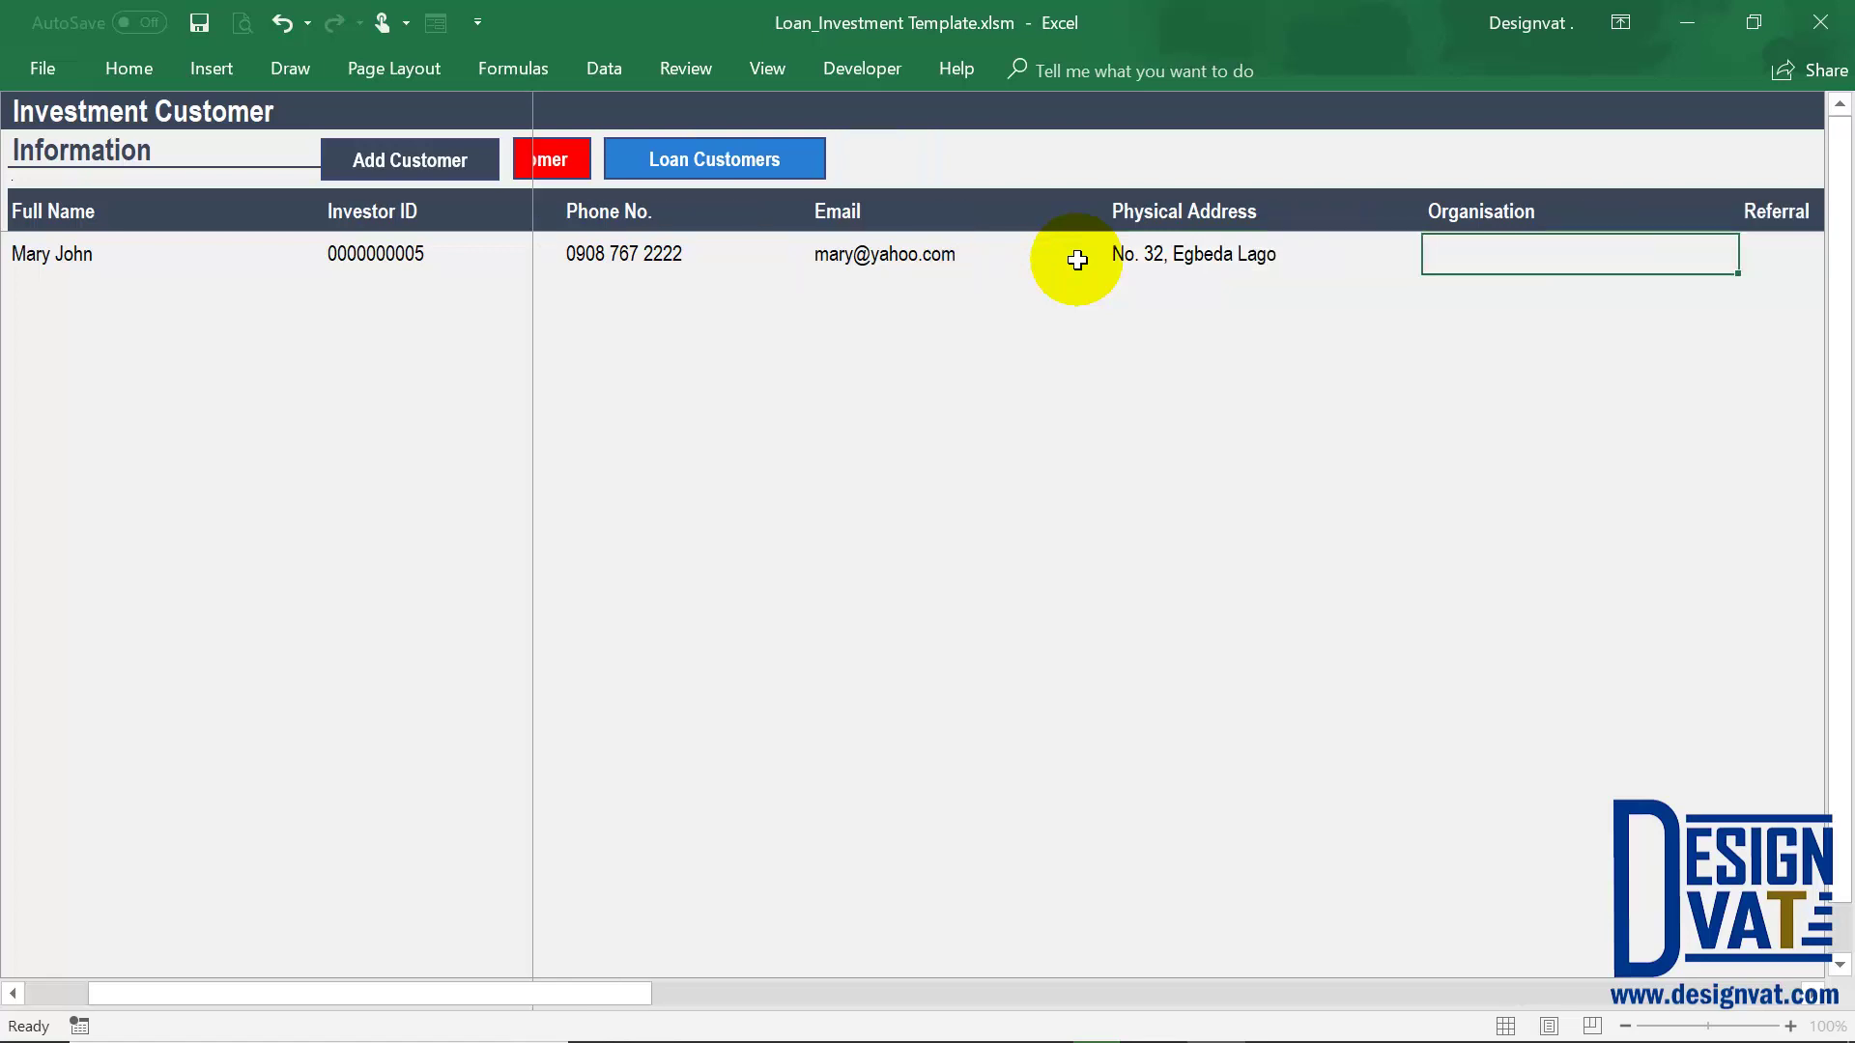
double_click(1278, 253)
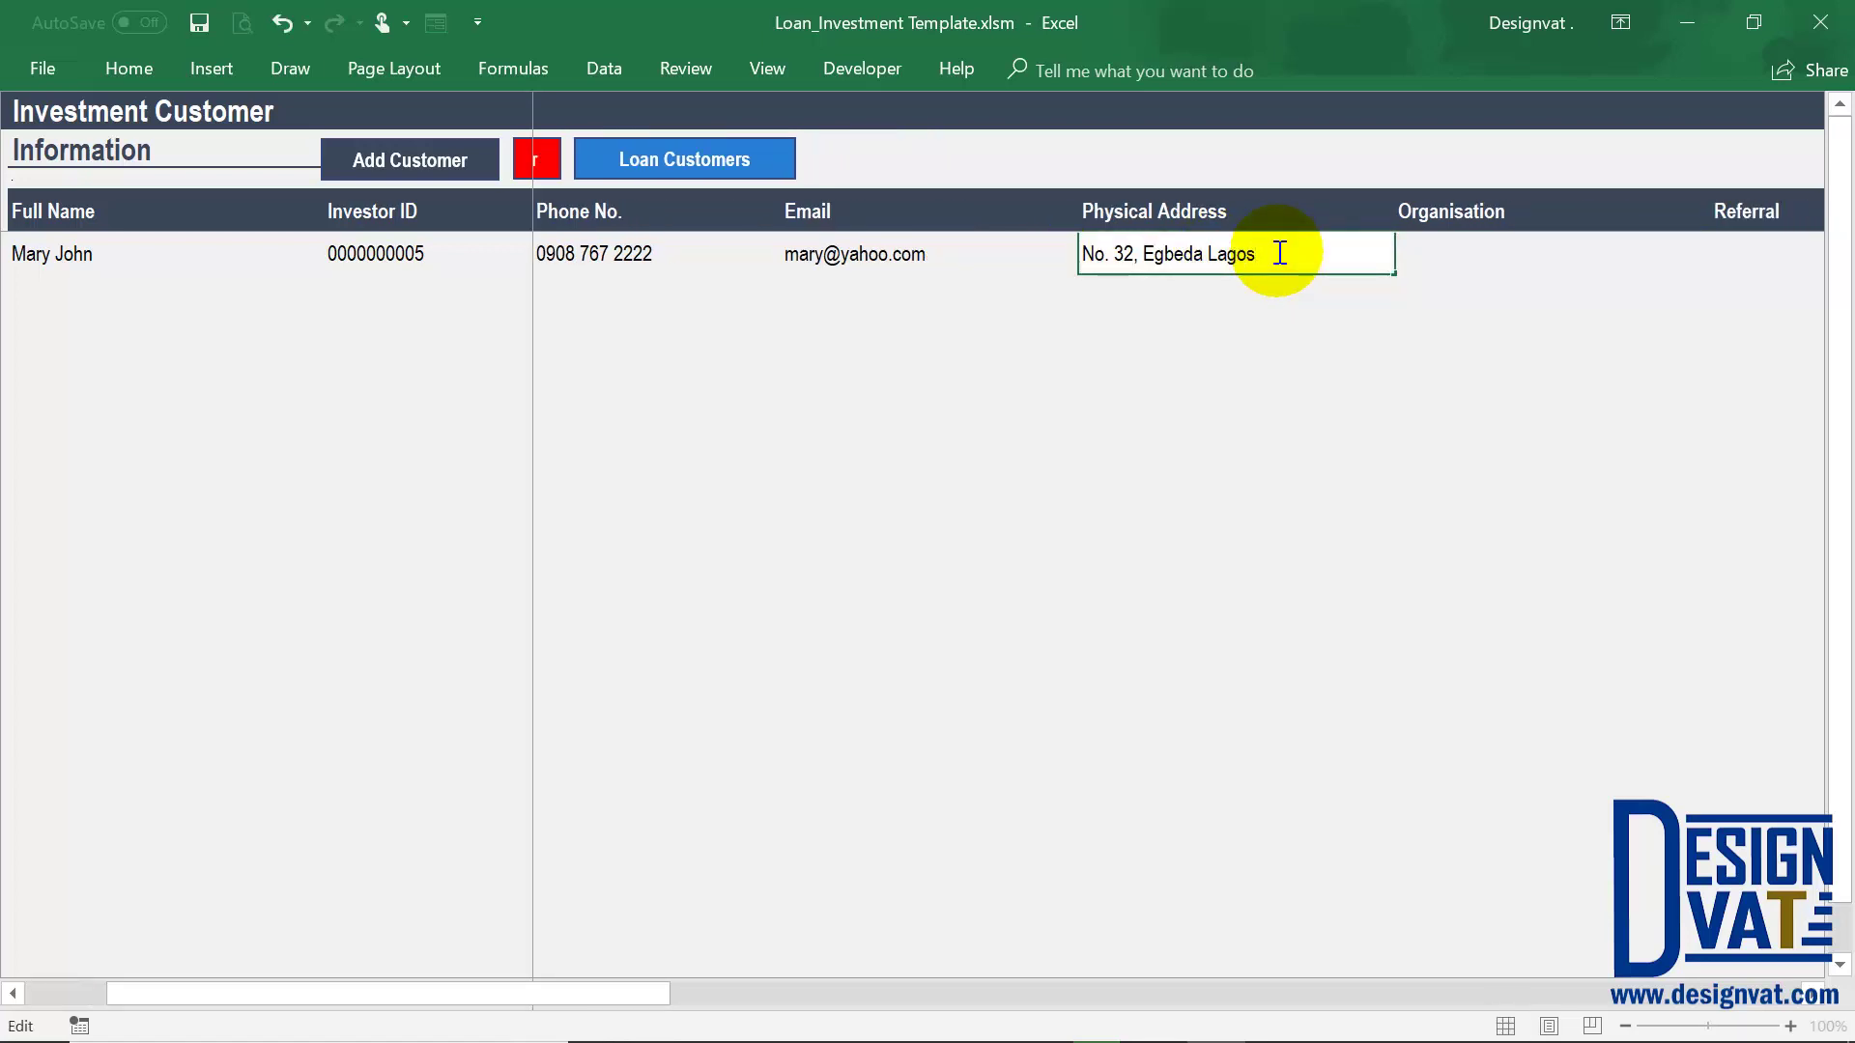
key("Tab")
key("Tab")
key("Tab")
key("Tab")
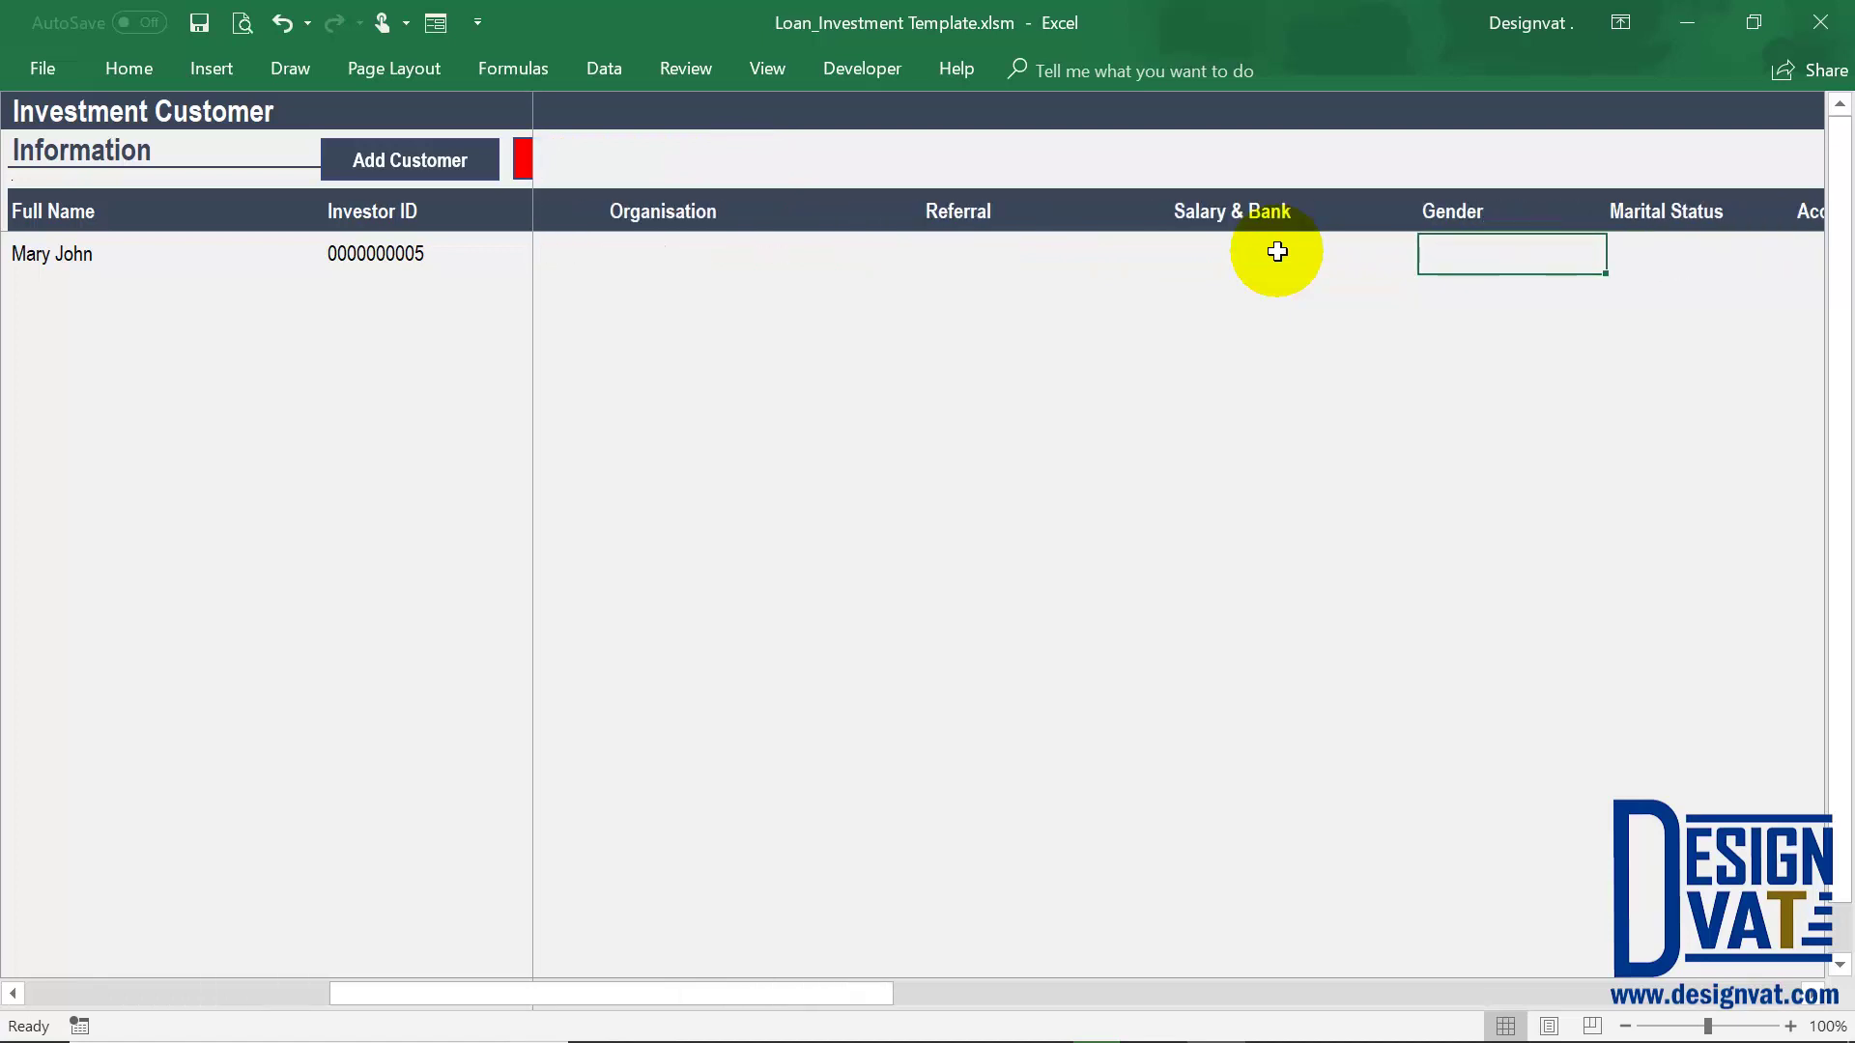
scroll(1278, 252, "right", 1)
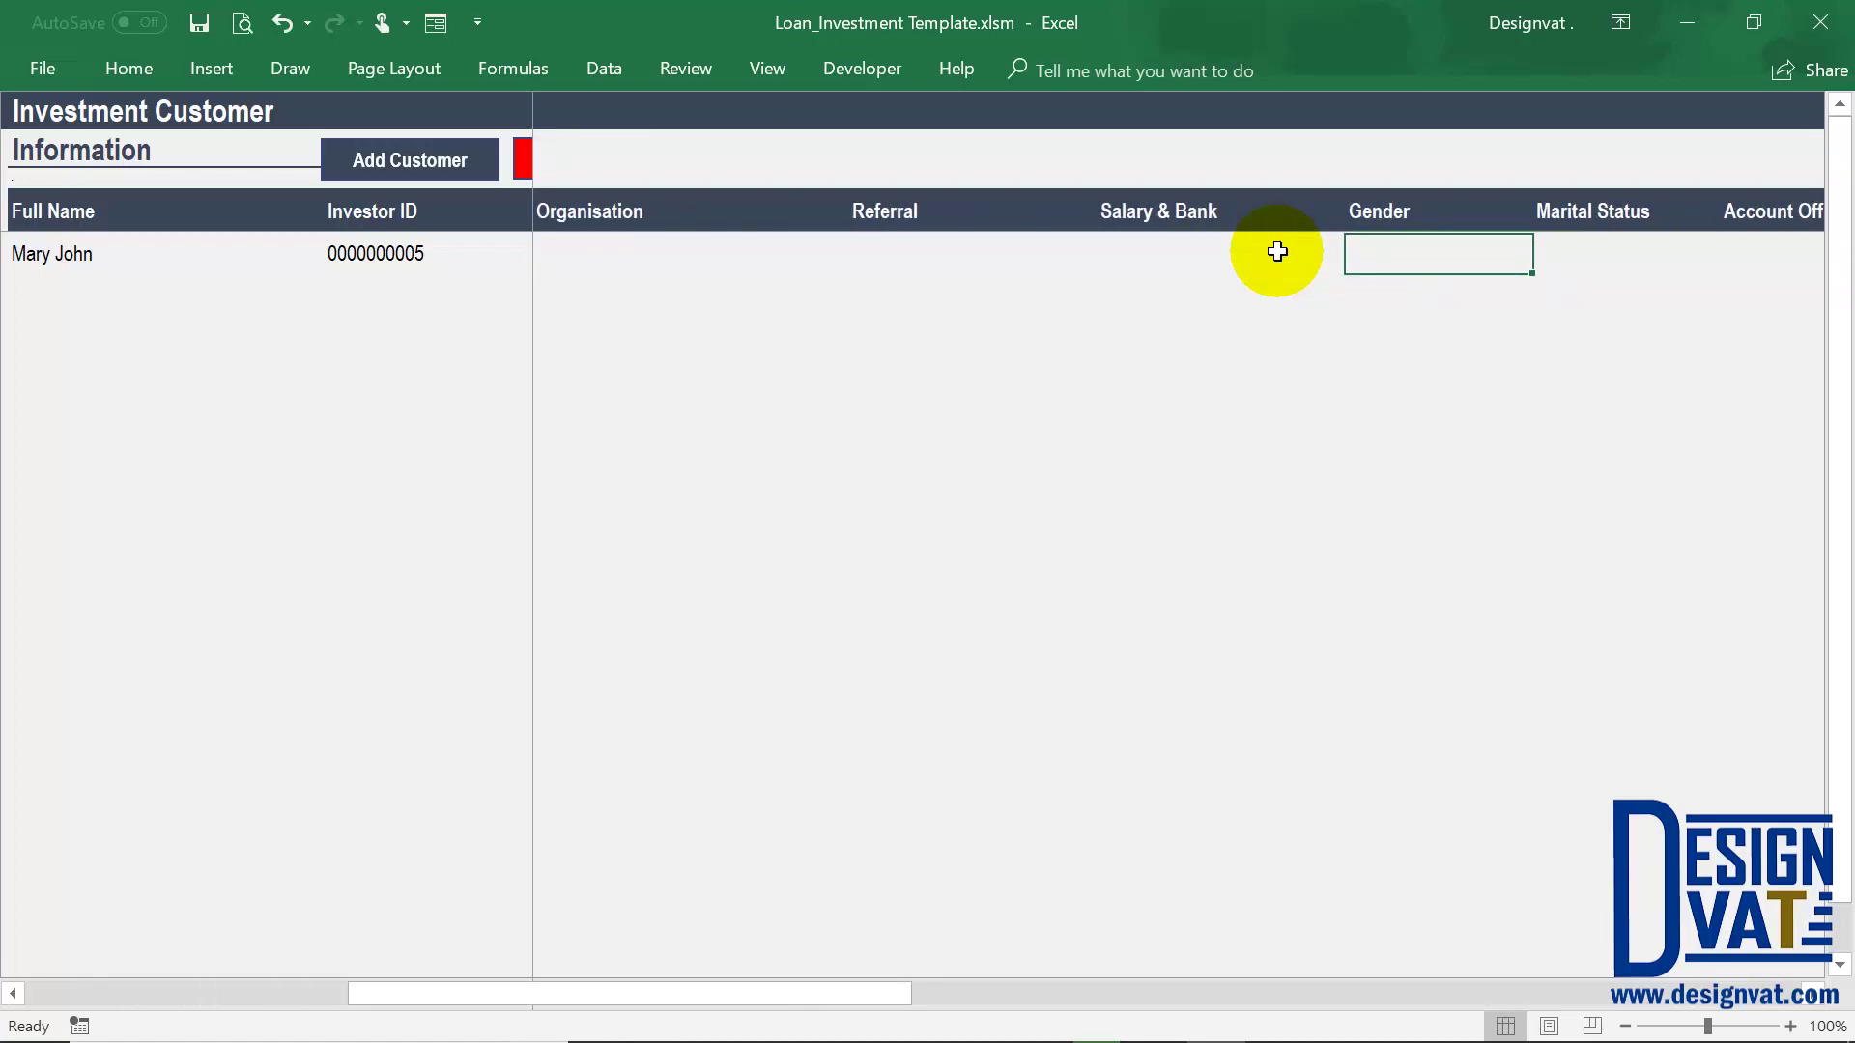
type("Female")
key("Return")
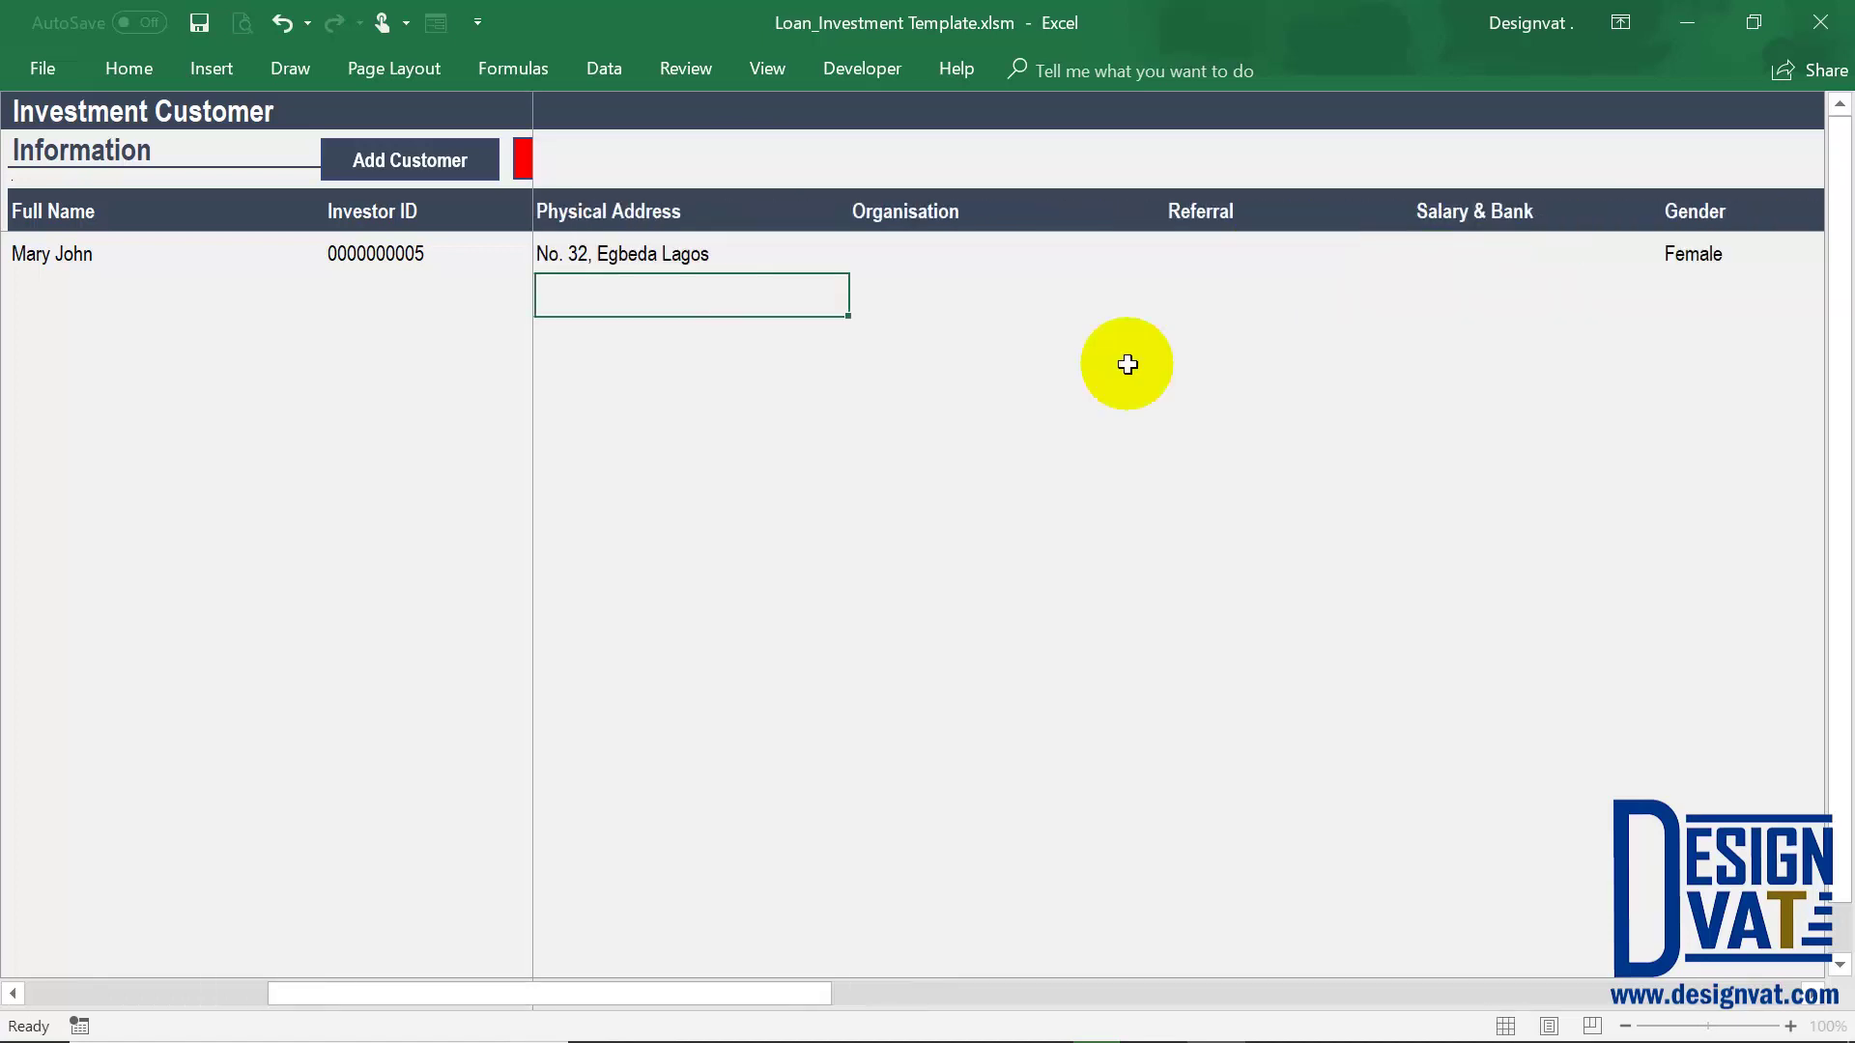
Return via the Loan Customers list to the Reports dashboard
left_click_drag(439, 1003, 90, 996)
left_click(1005, 249)
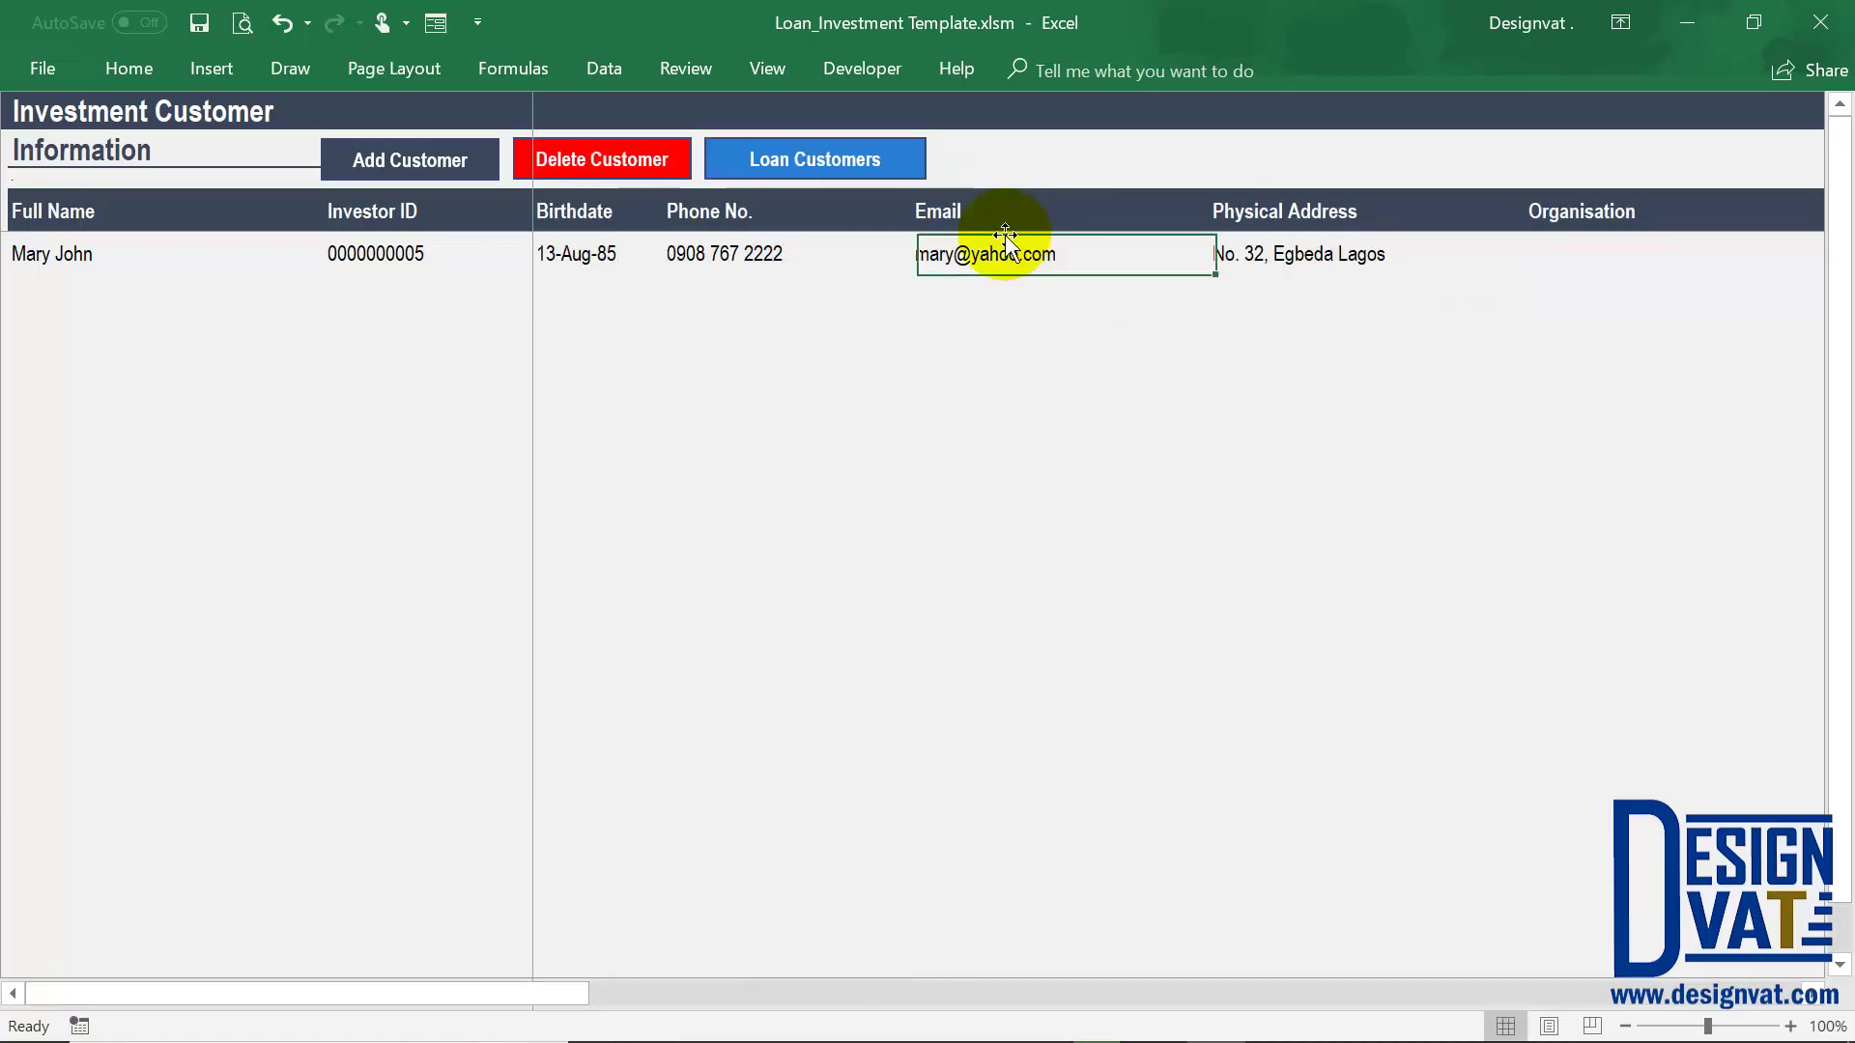
left_click(1297, 257)
left_click(884, 159)
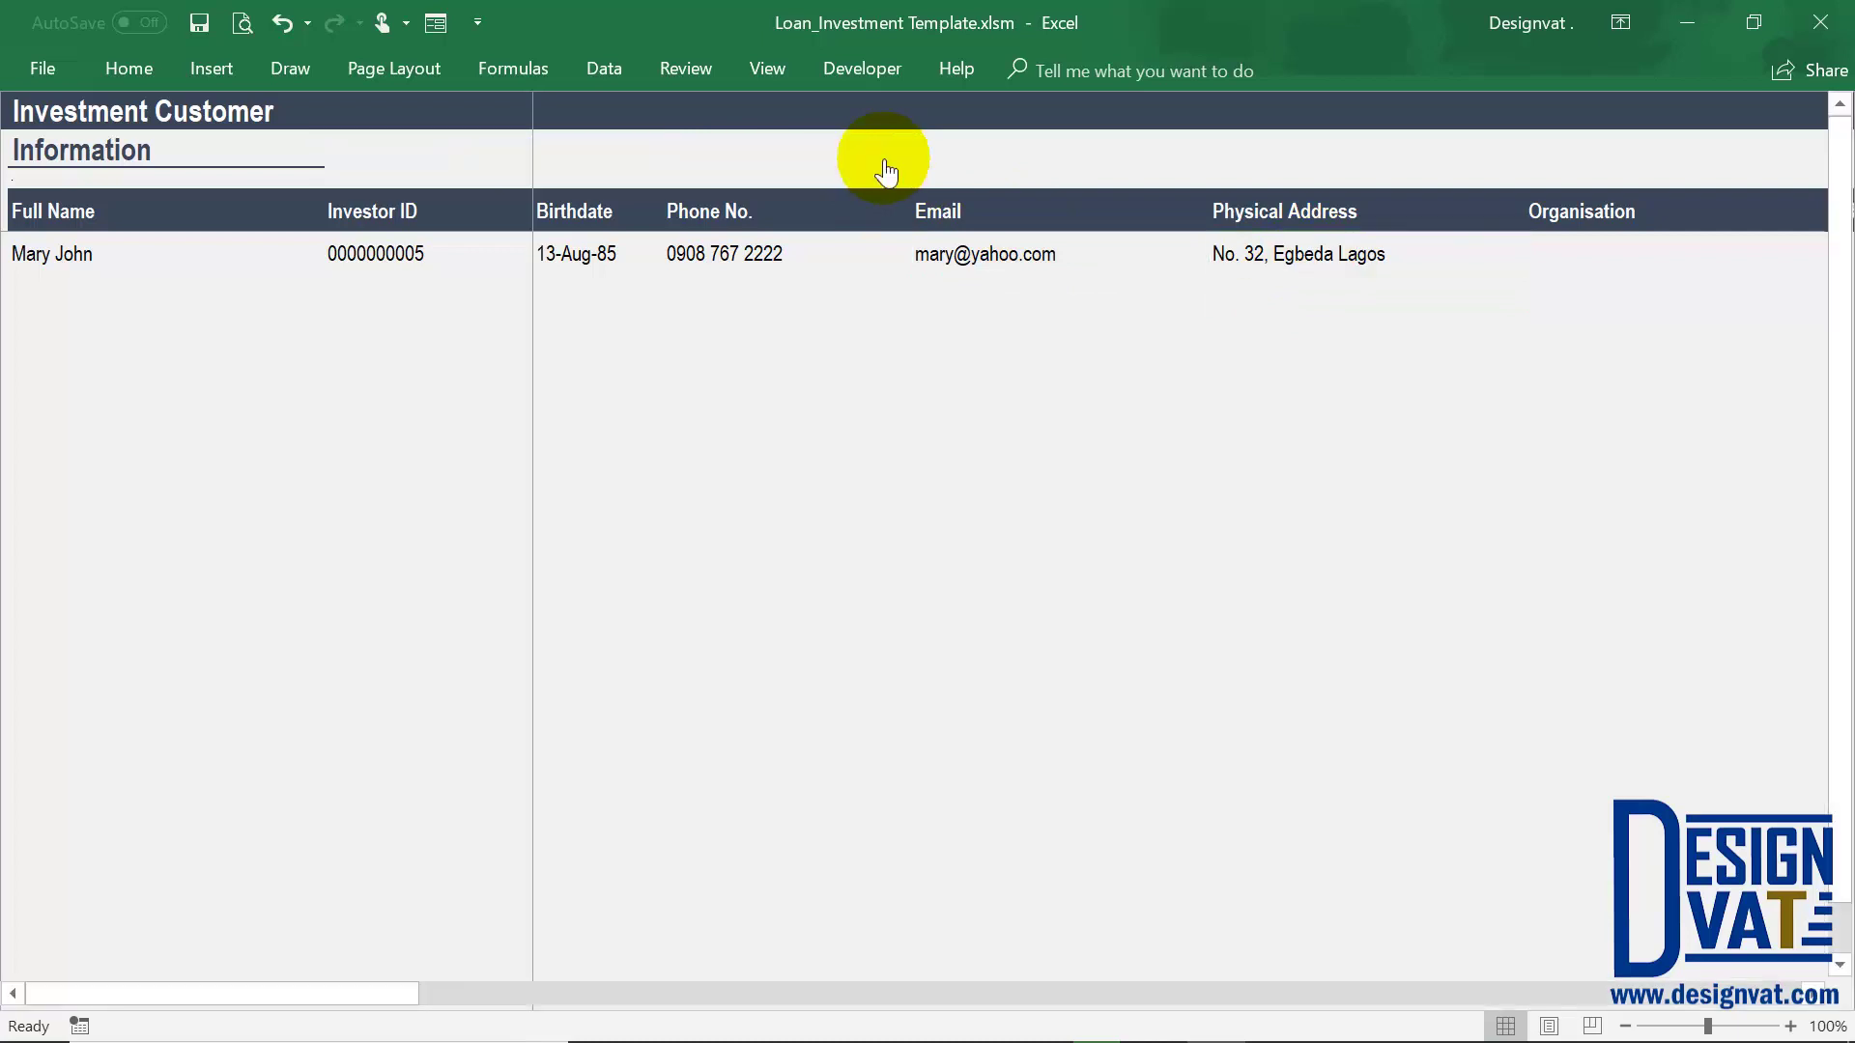
left_click(1689, 130)
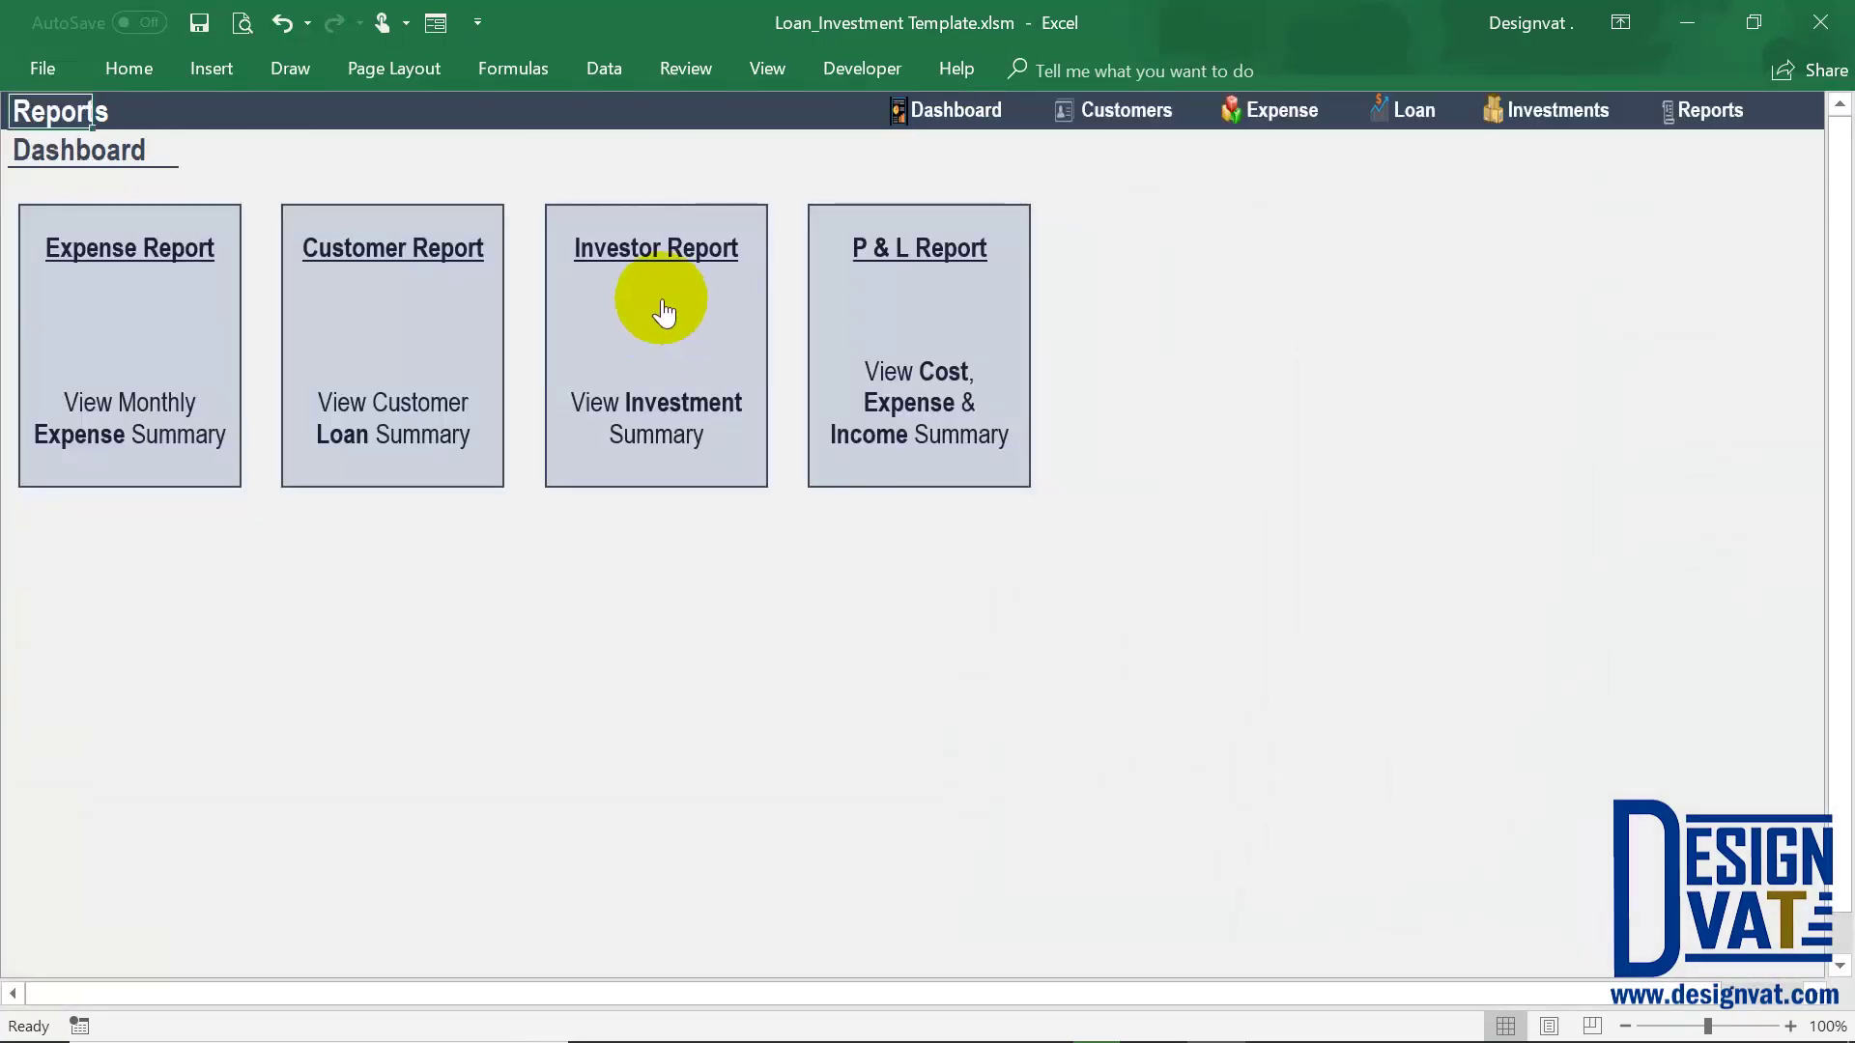
Open the Investor Report and check the filled sex (Female), address and email fields
left_click(661, 298)
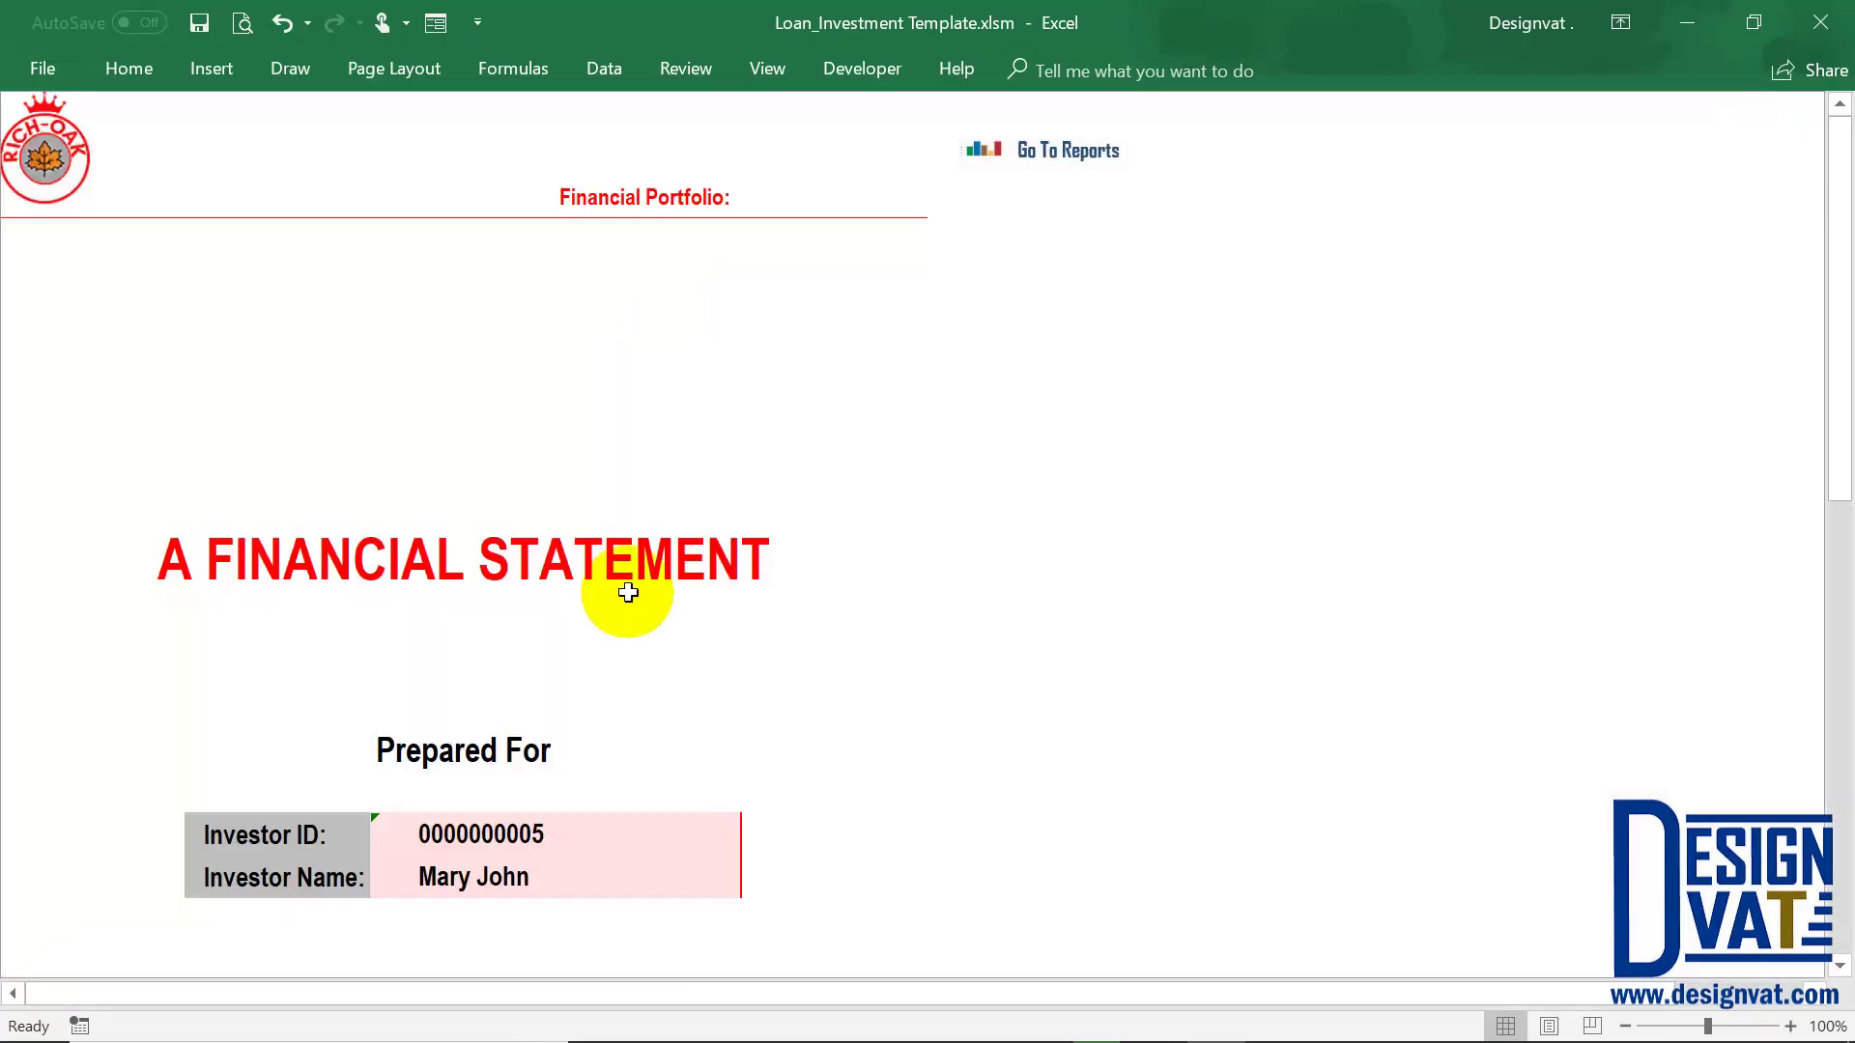
scroll(626, 591, "down", 5)
scroll(628, 592, "down", 7)
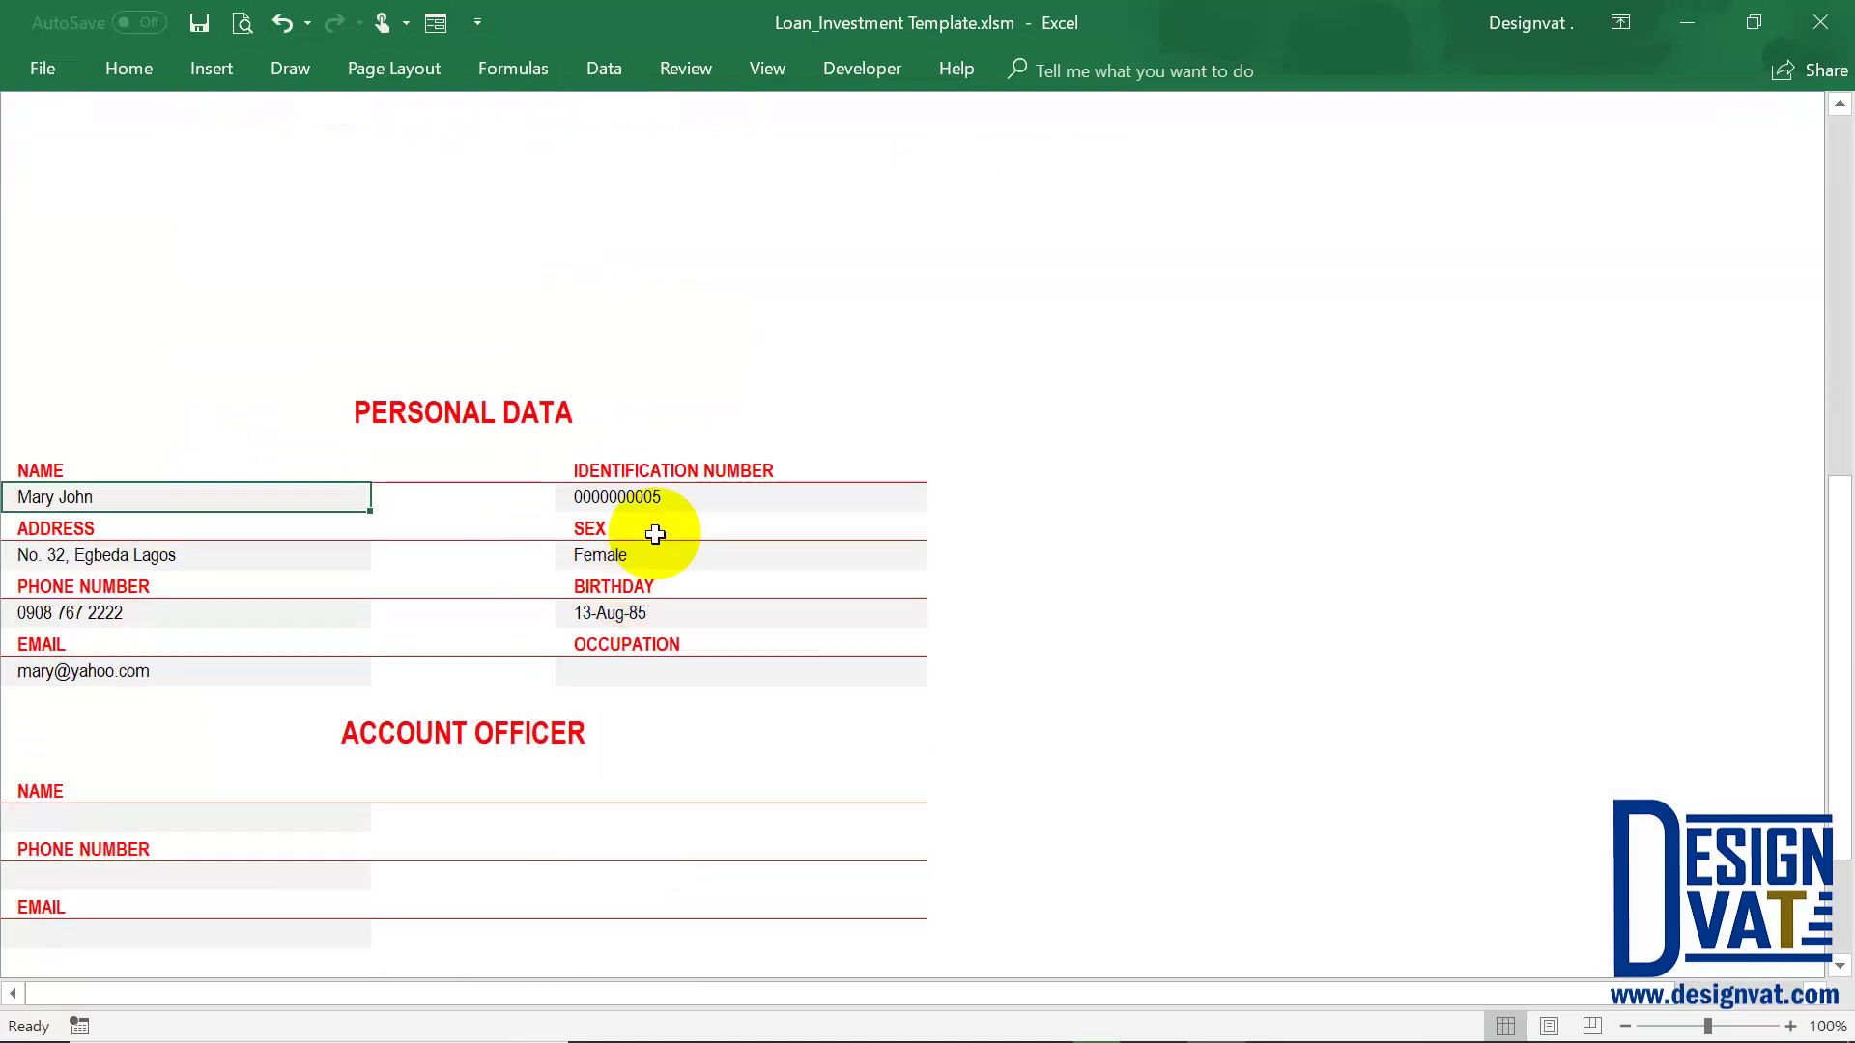
left_click(633, 422)
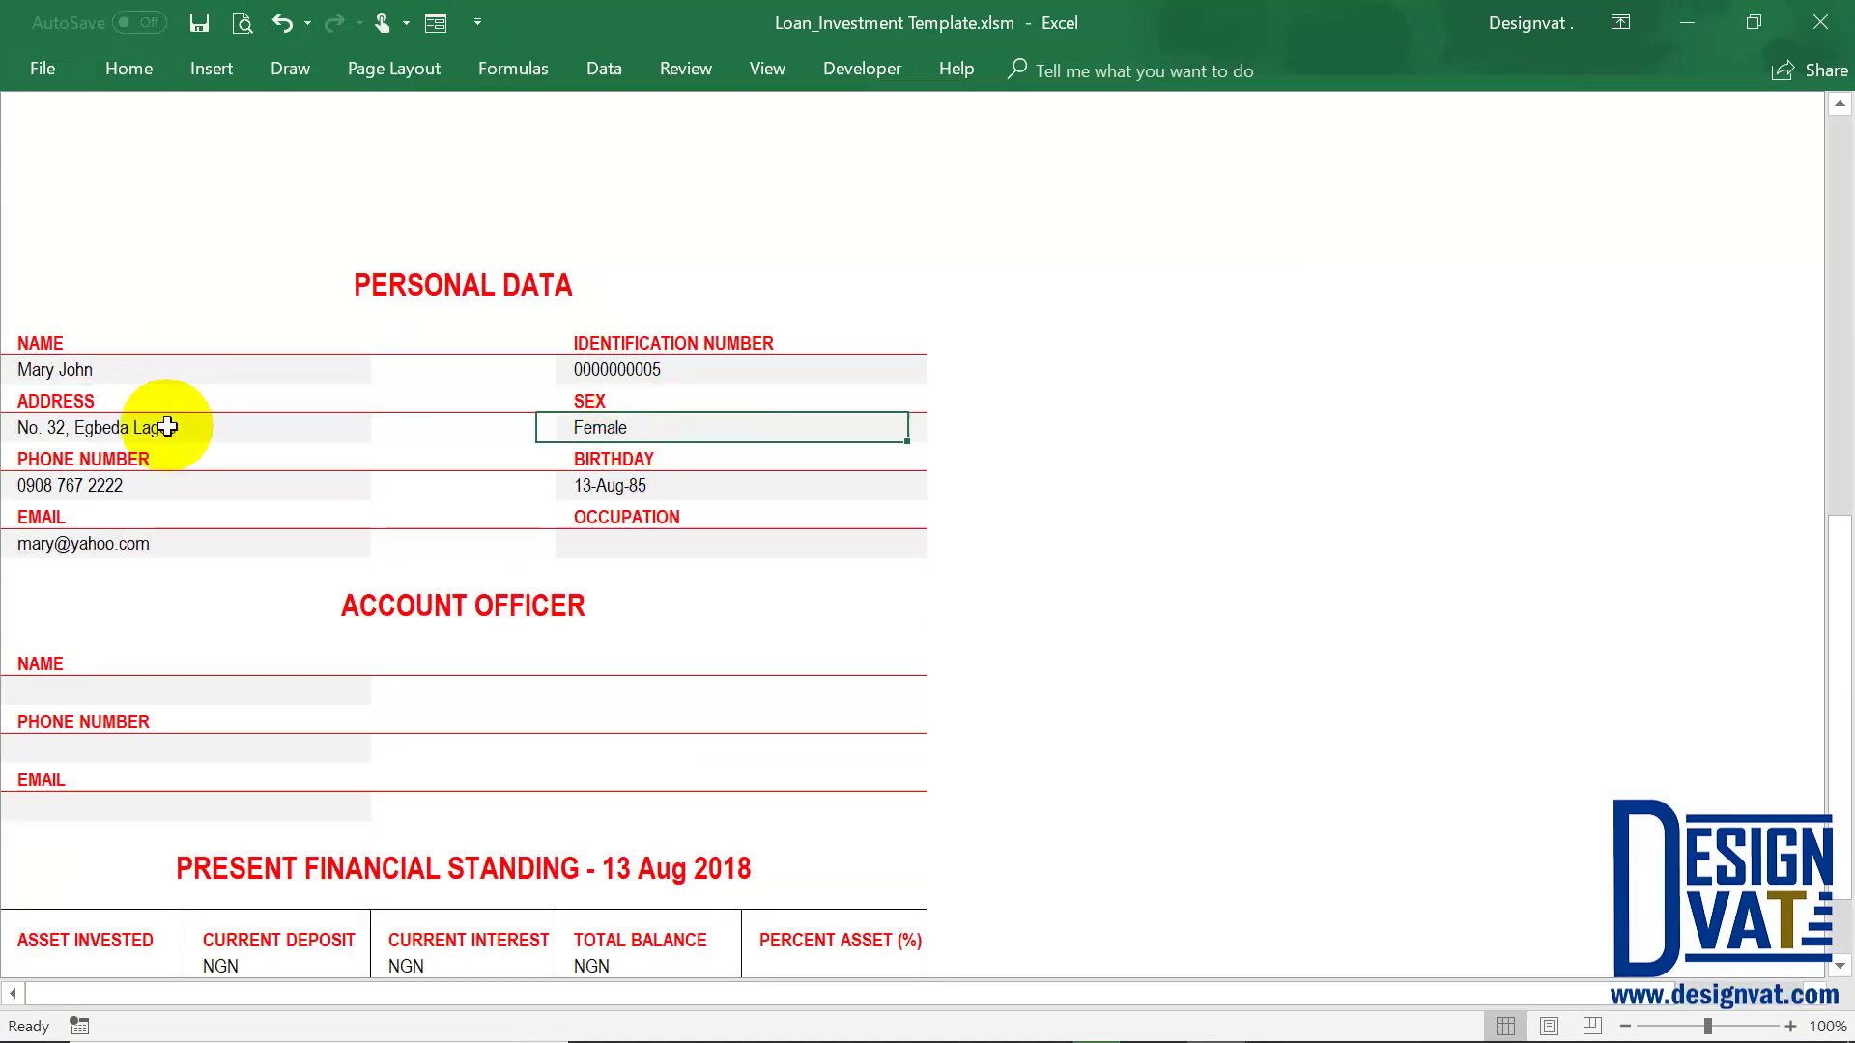
left_click(154, 425)
left_click(138, 553)
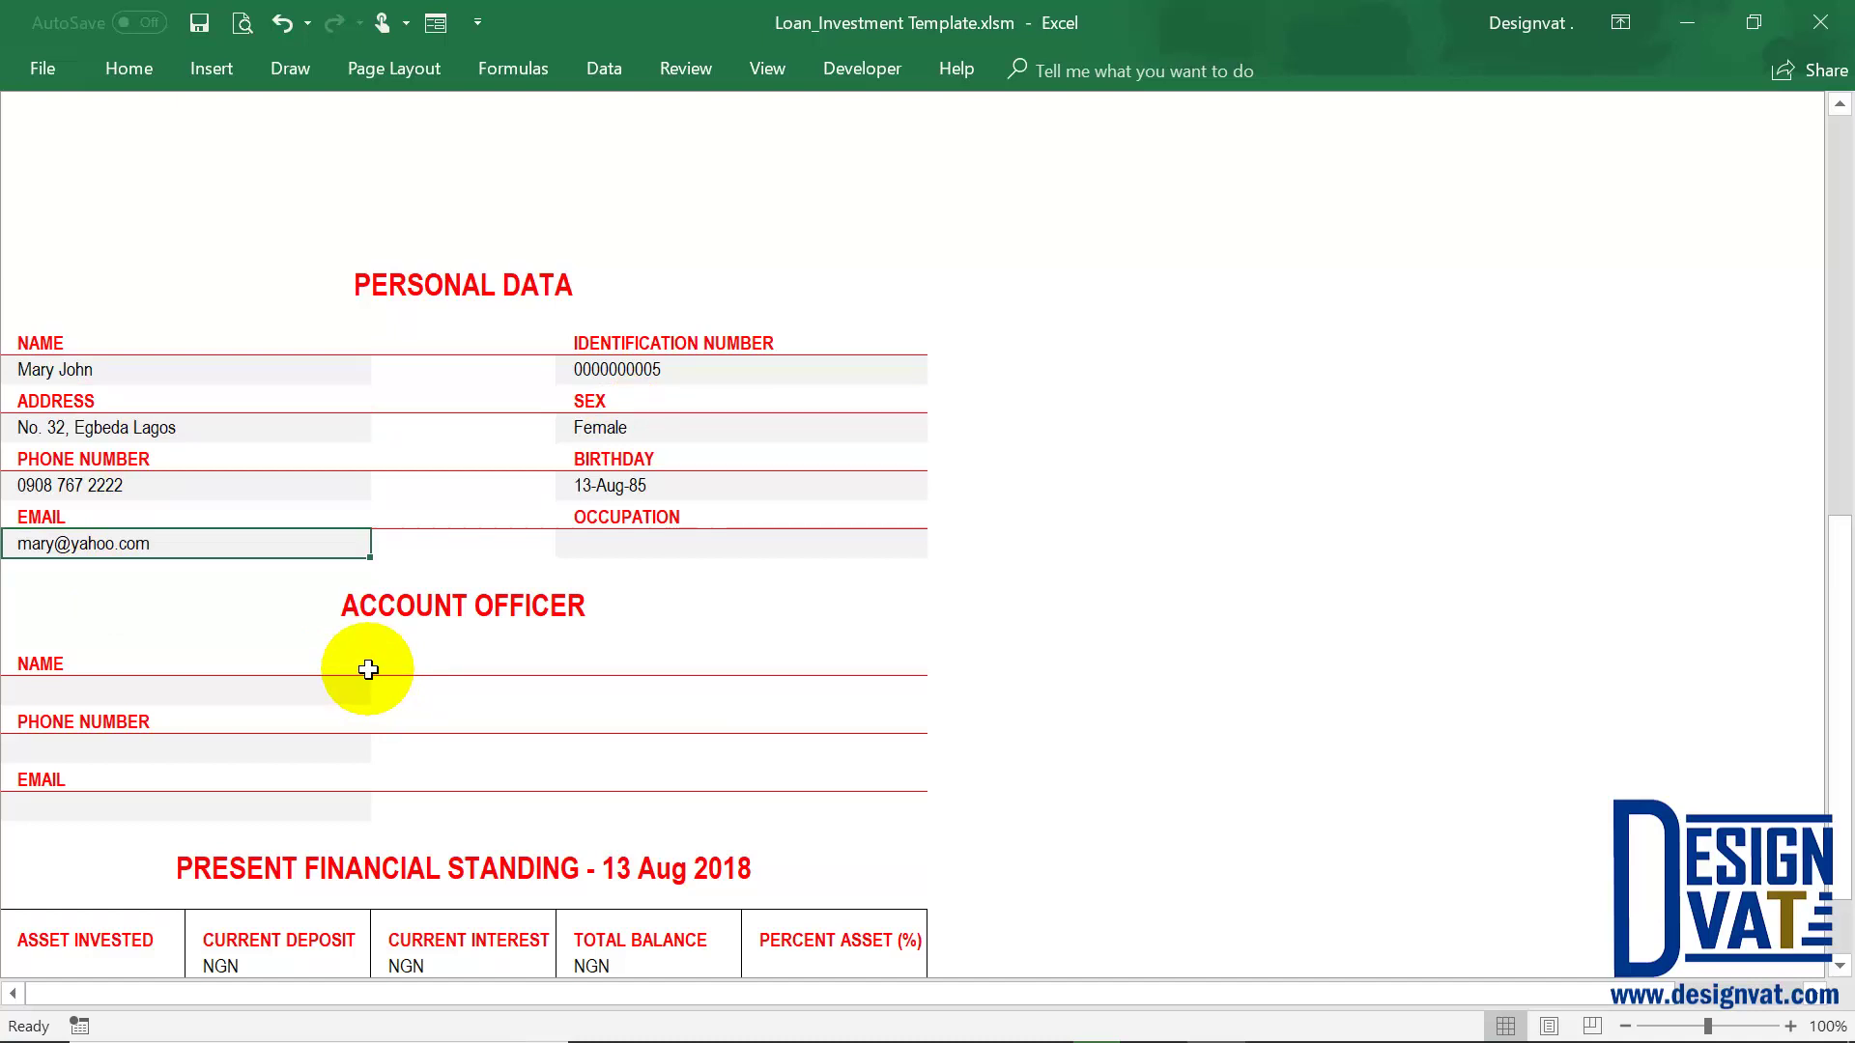
Review the Account Officer details down to Present Financial Standing's ₦5,358,180.76 Standard total
scroll(368, 669, "down", 4)
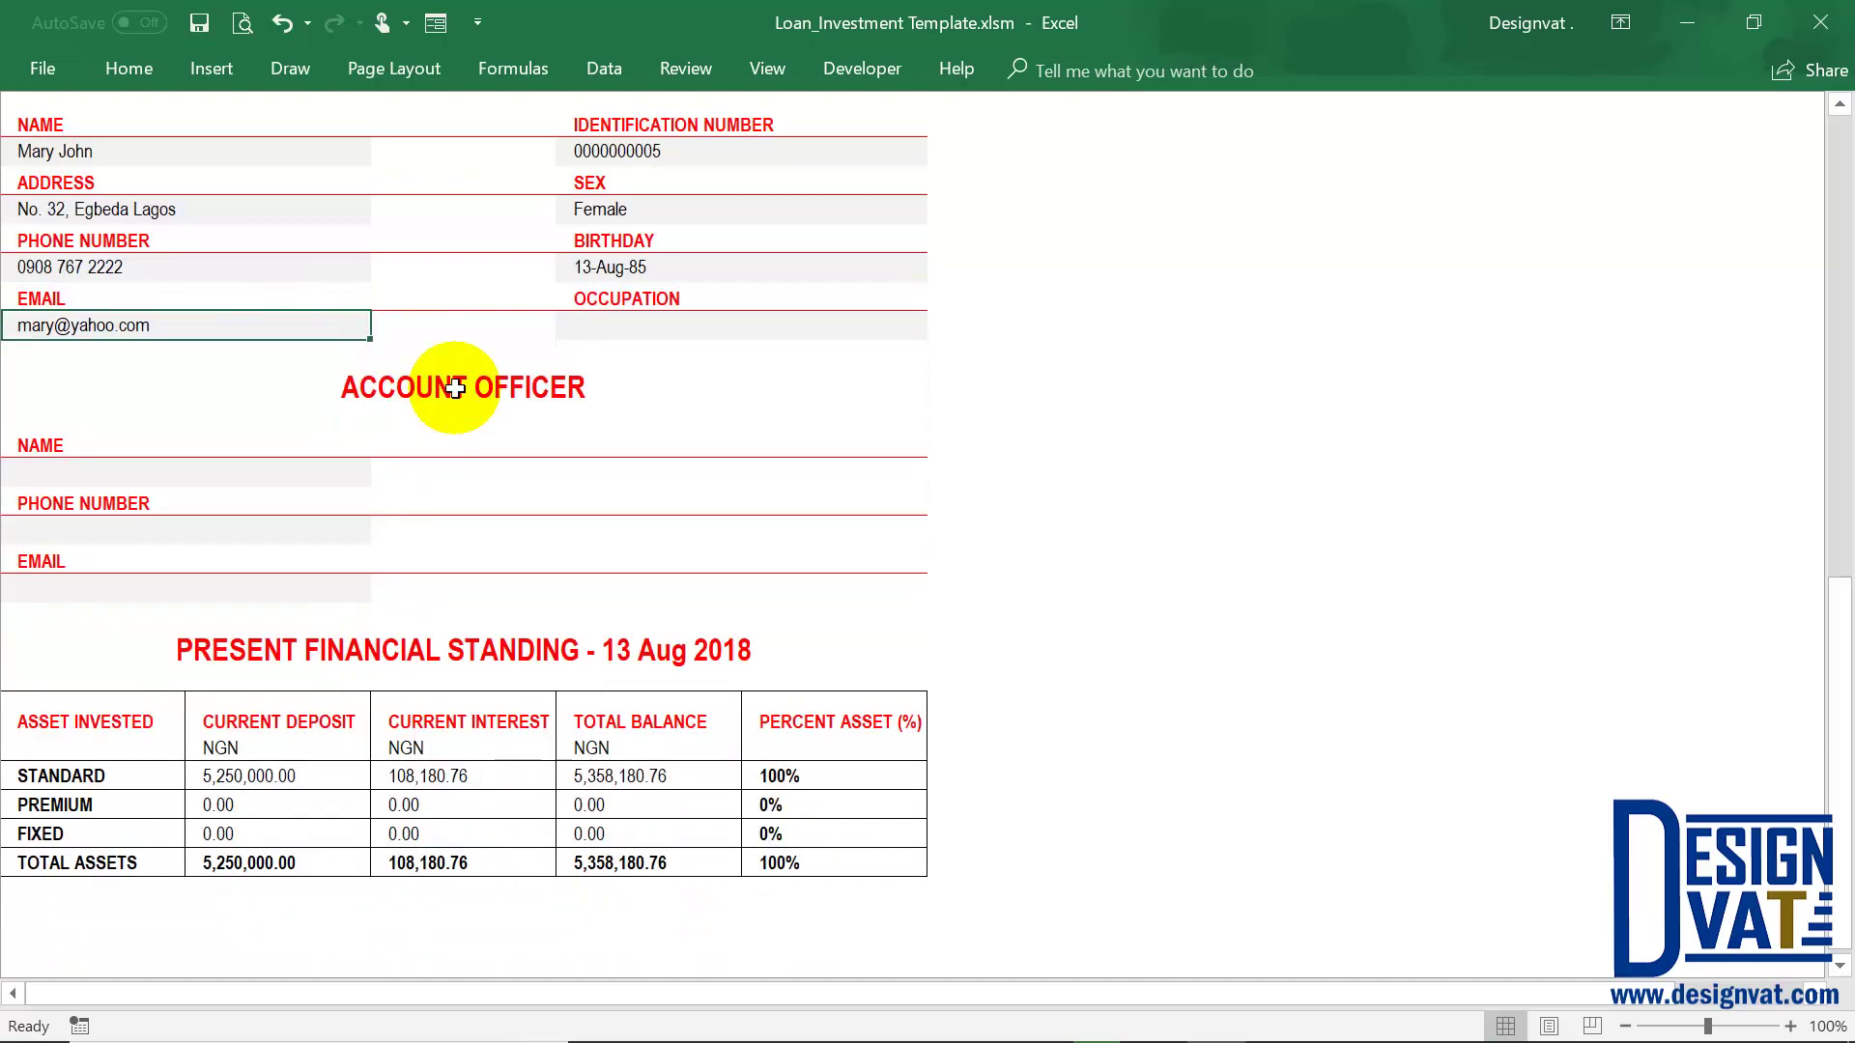
left_click(185, 426)
left_click(198, 455)
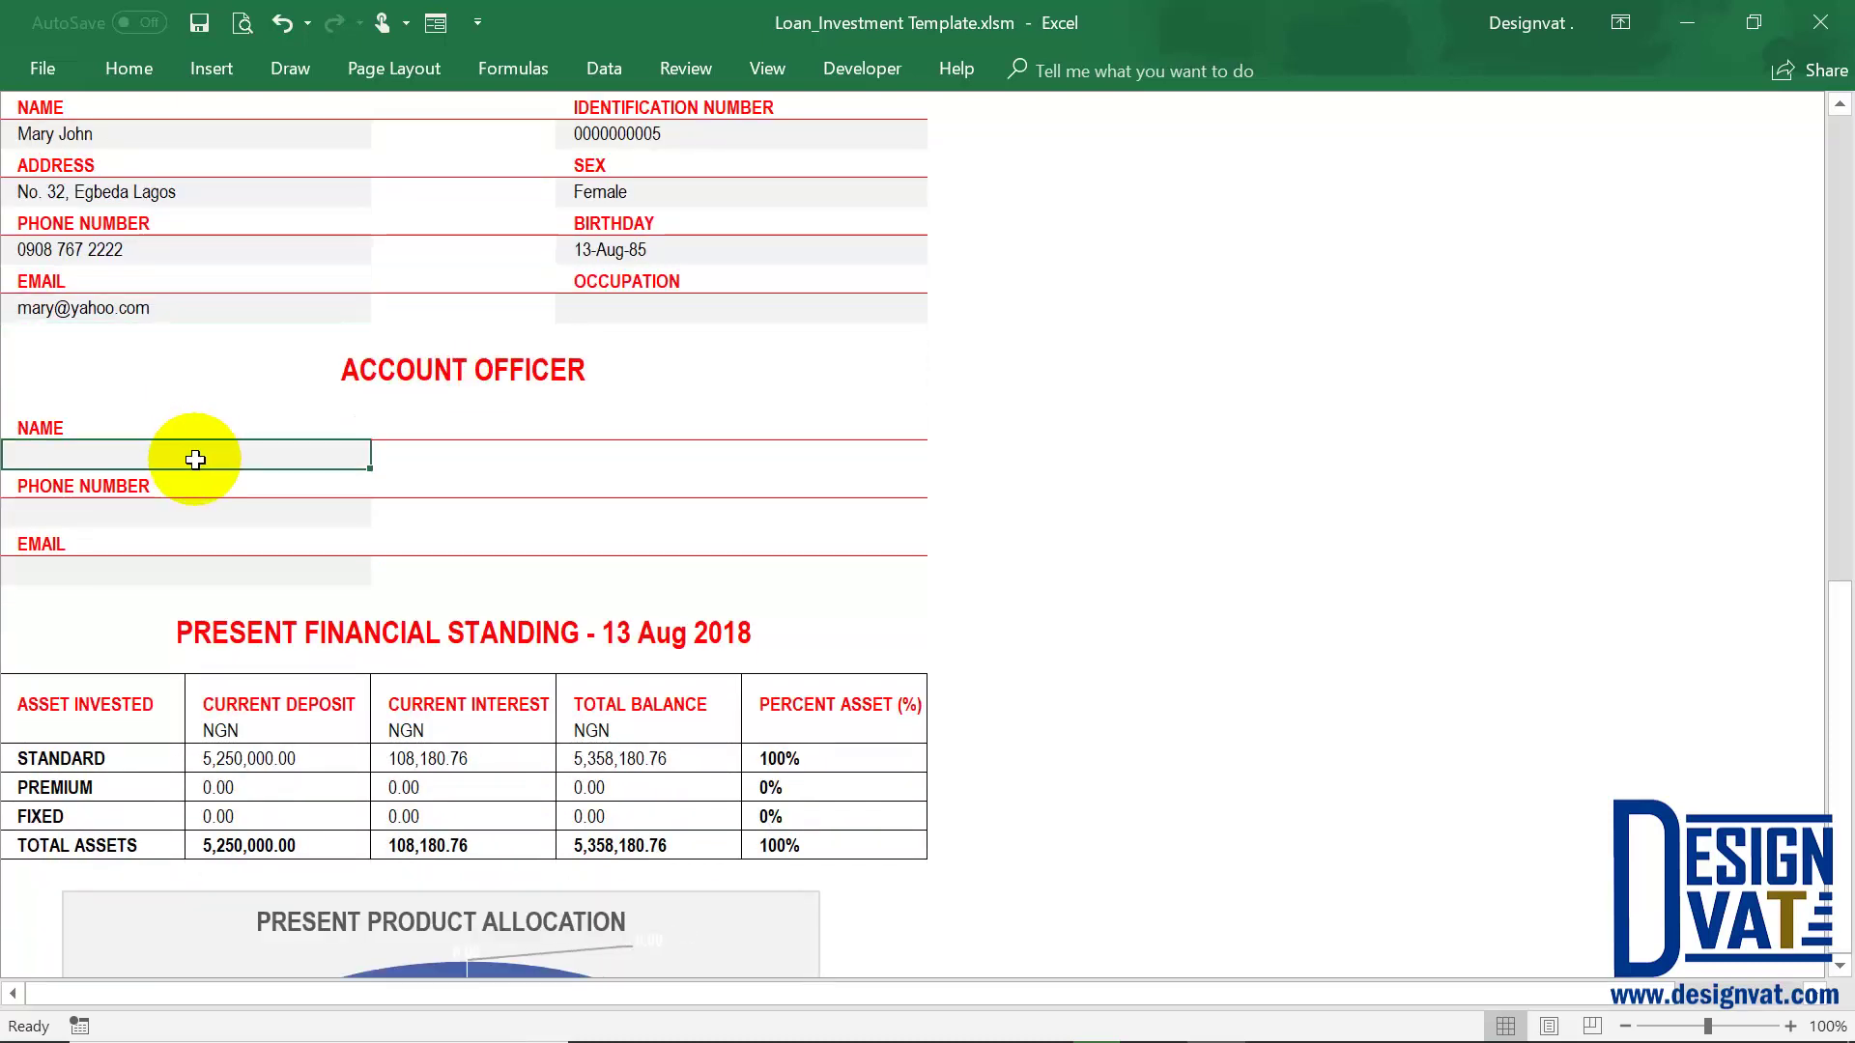
left_click(164, 515)
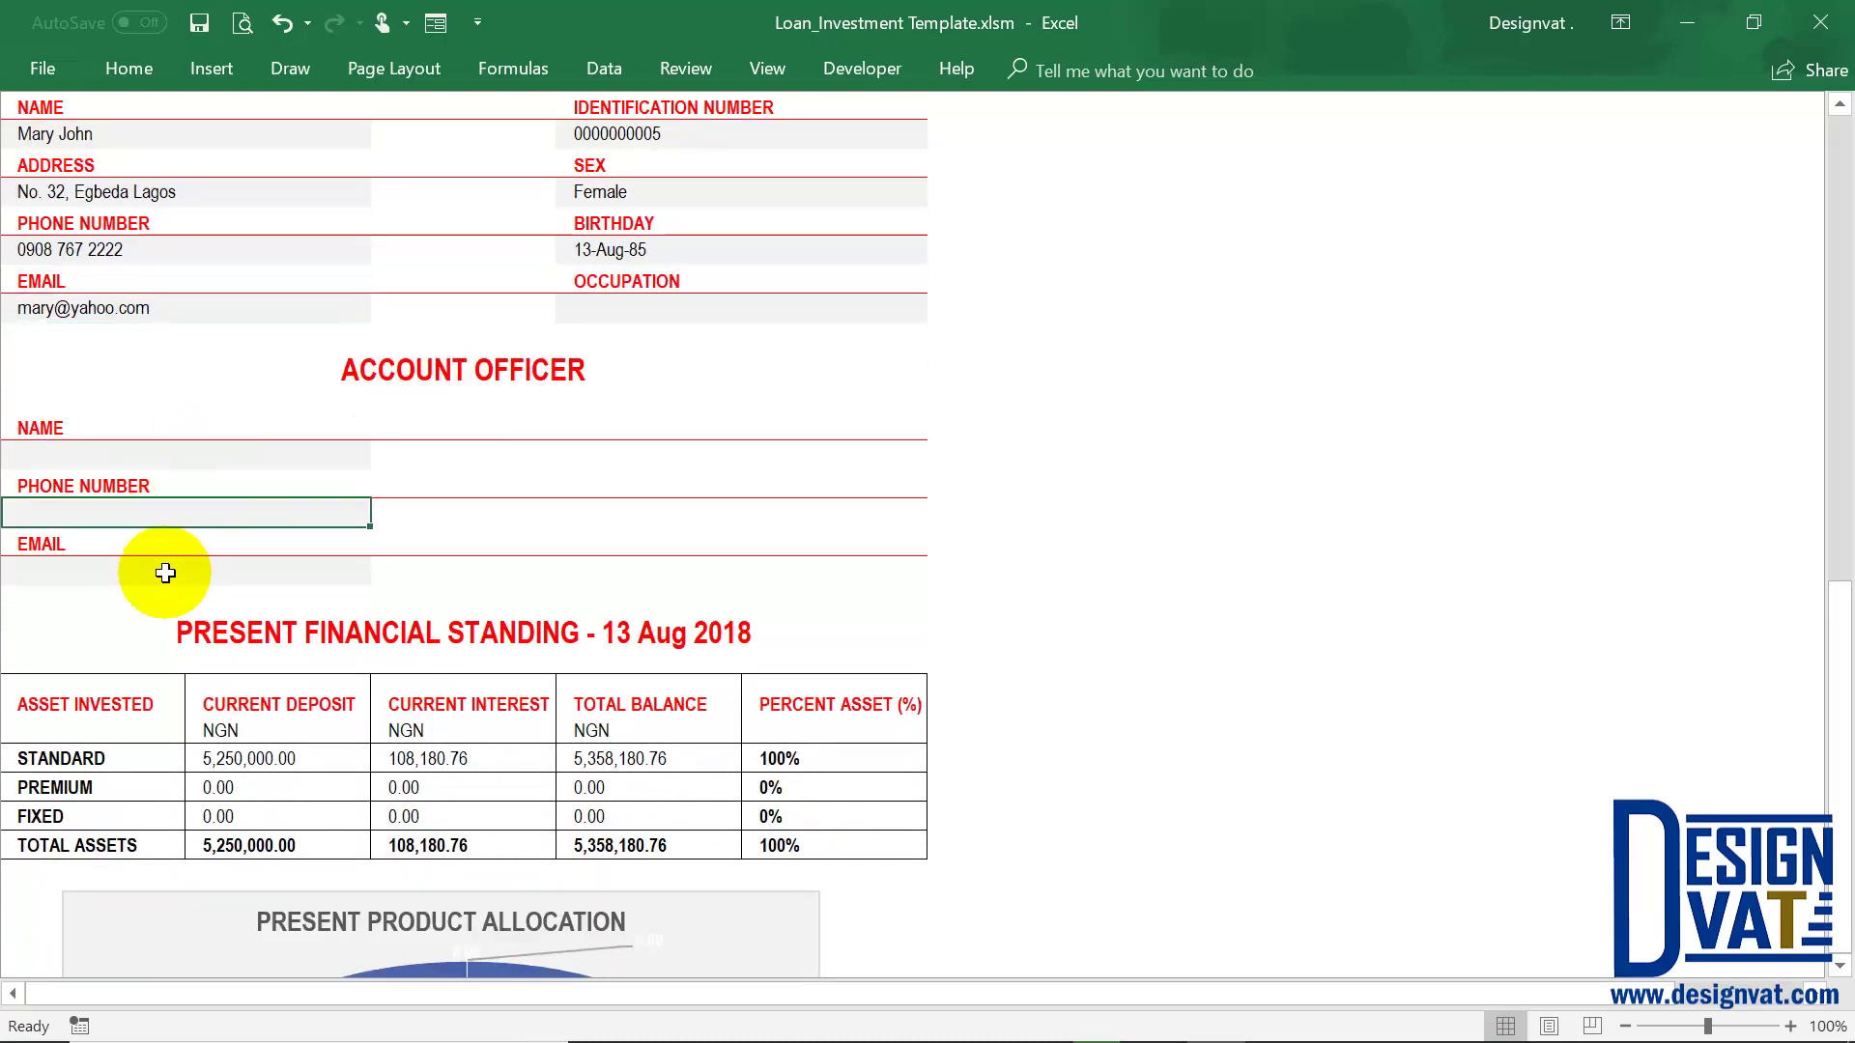
left_click(157, 570)
scroll(602, 574, "down", 1)
scroll(601, 574, "down", 3)
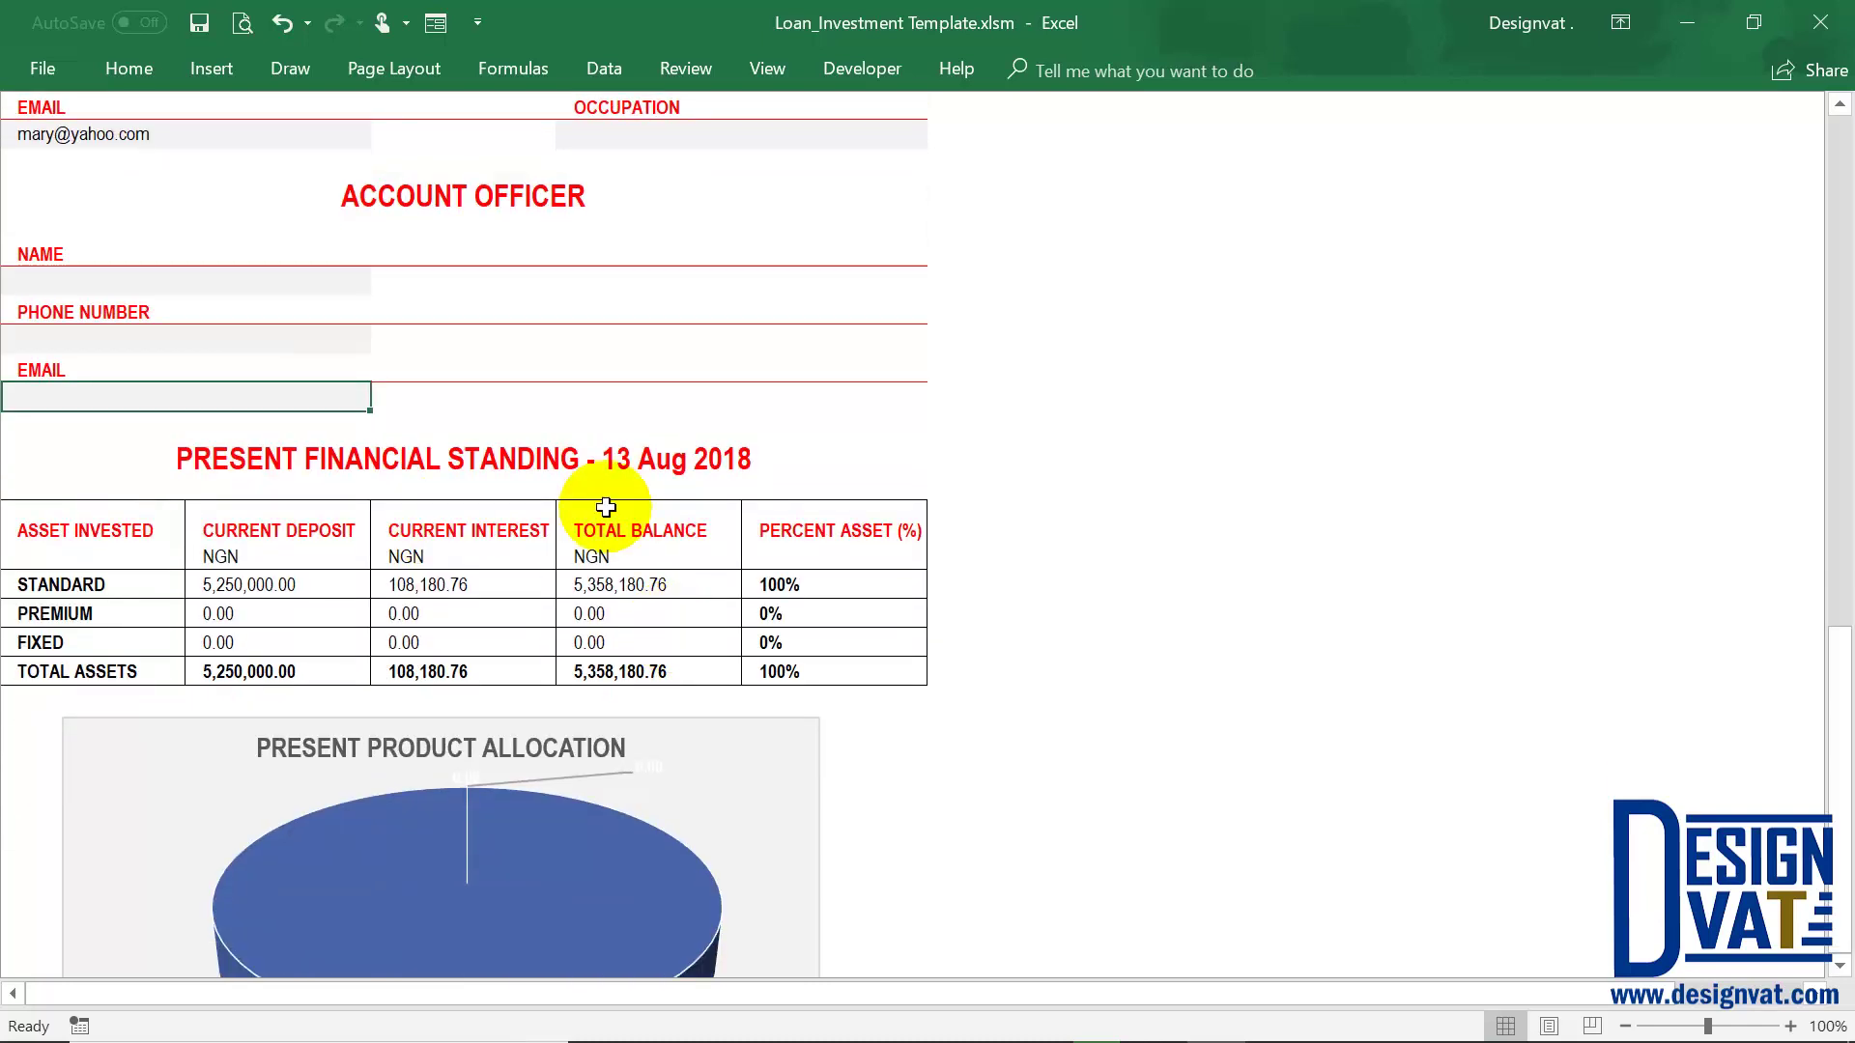
left_click(603, 451)
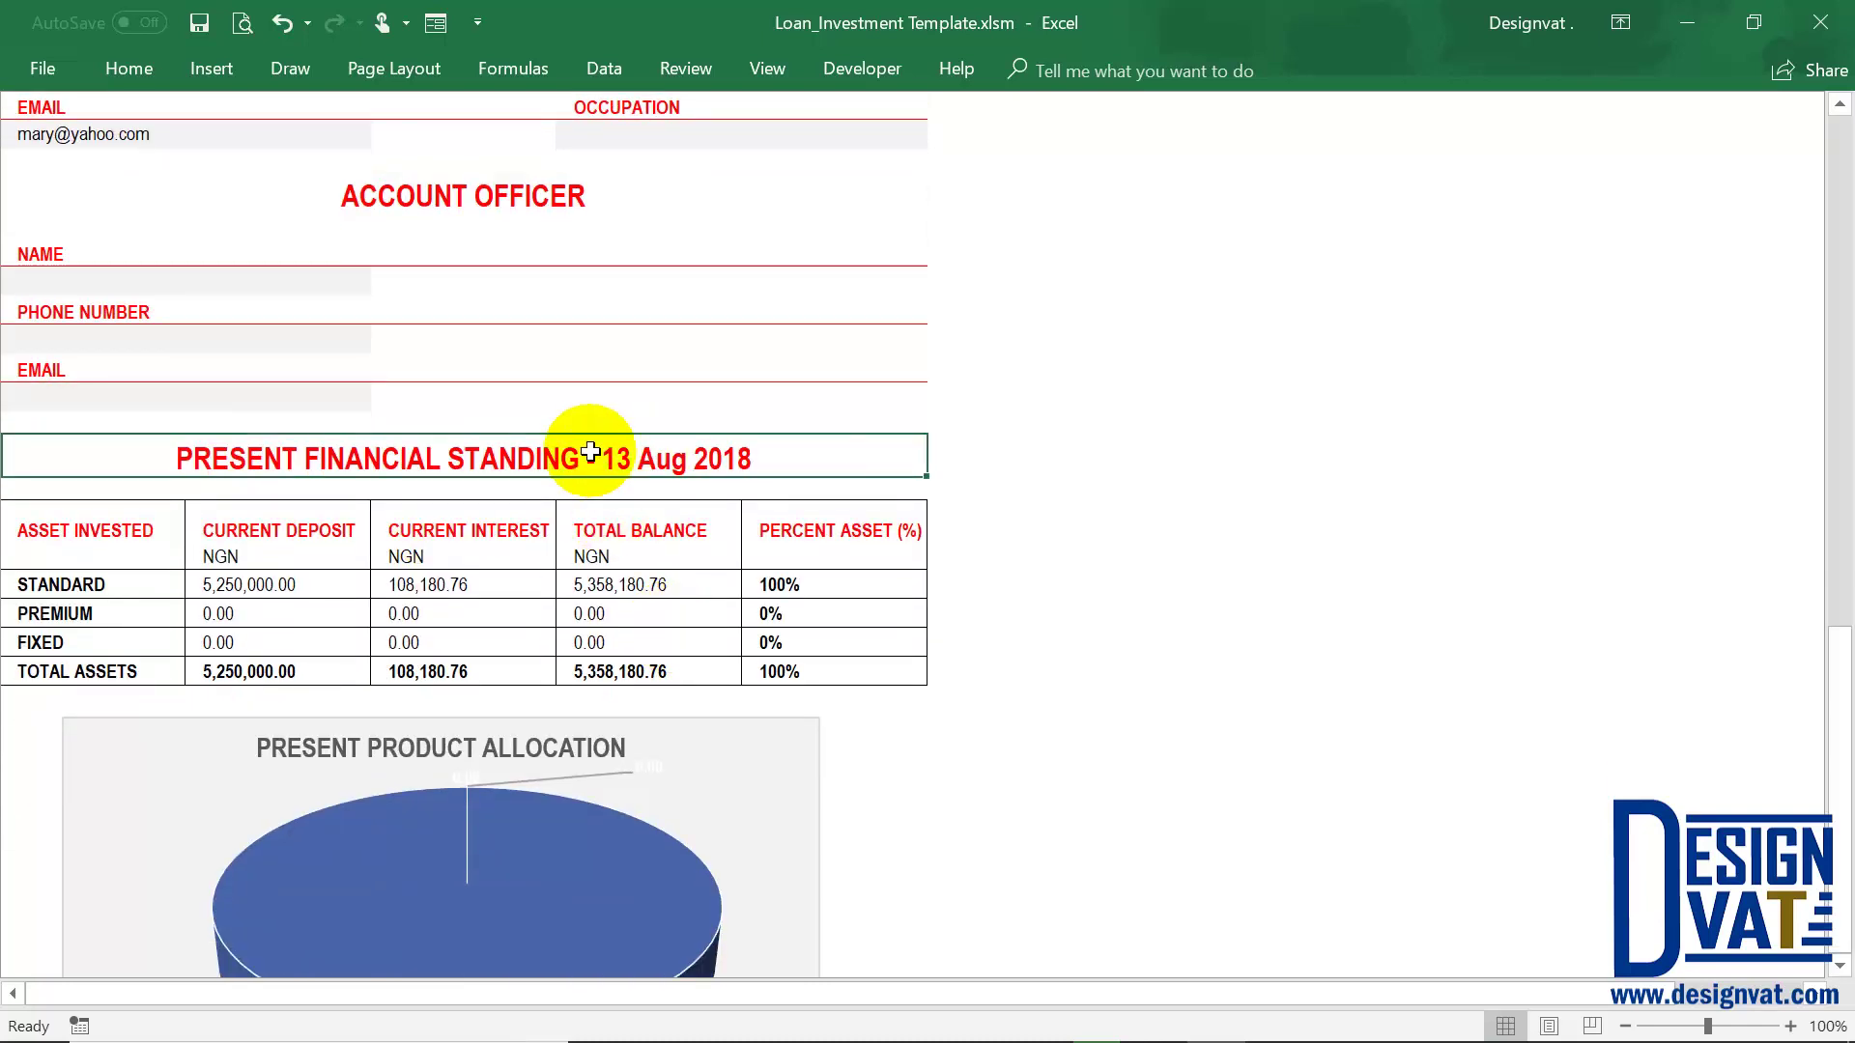
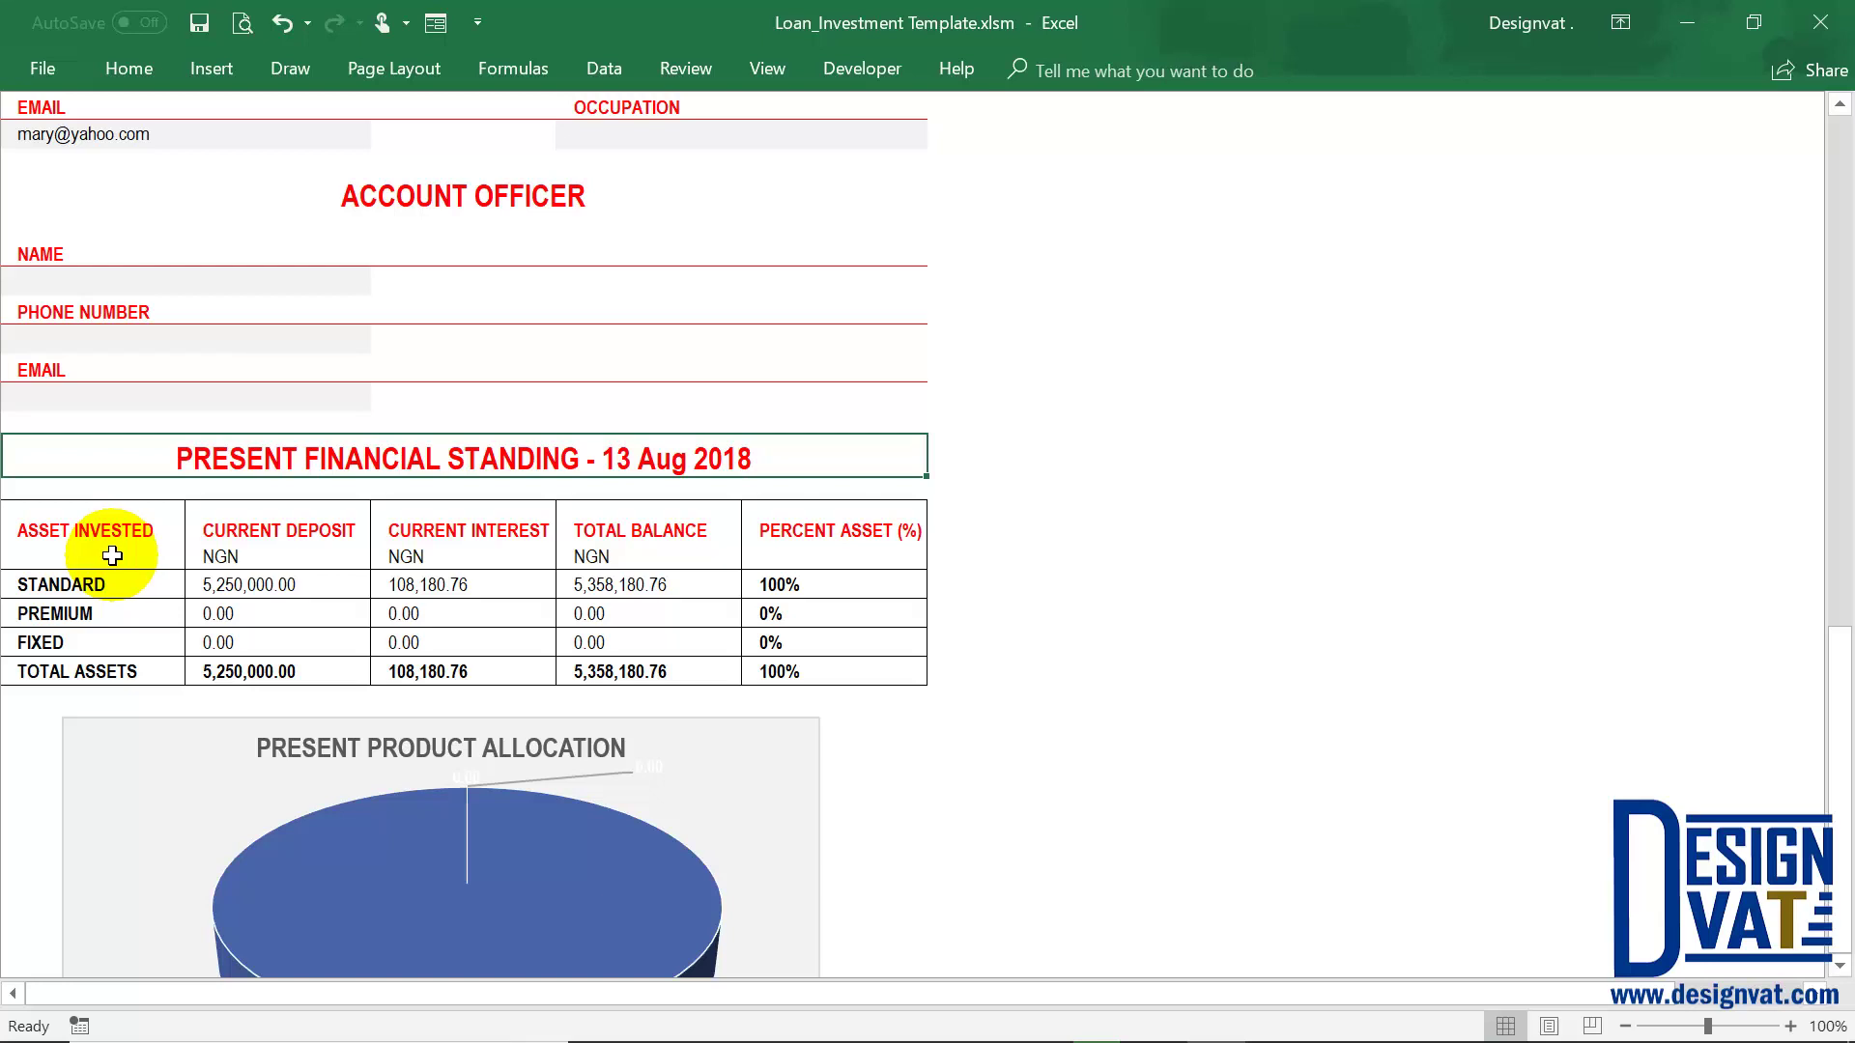
Check the Standard asset row's percent, deposit, interest and total balance figures
left_click(80, 587)
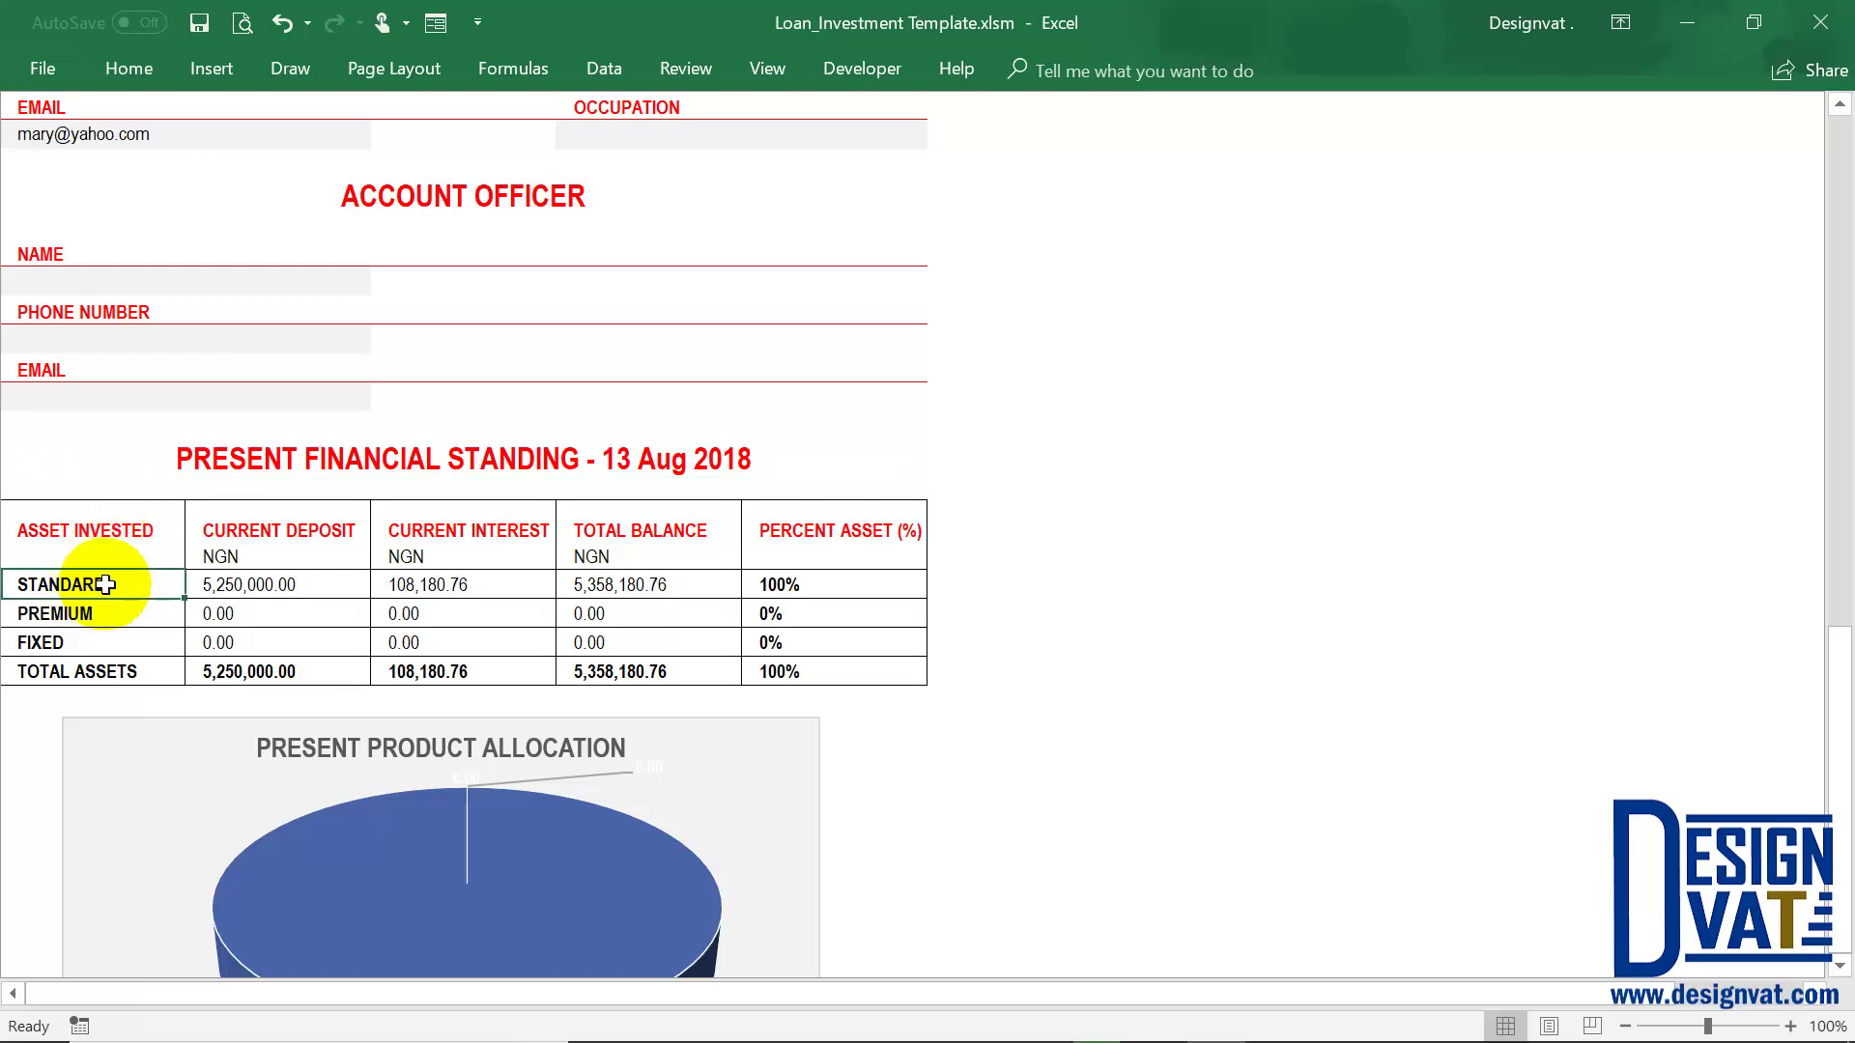
left_click(858, 577)
left_click(256, 581)
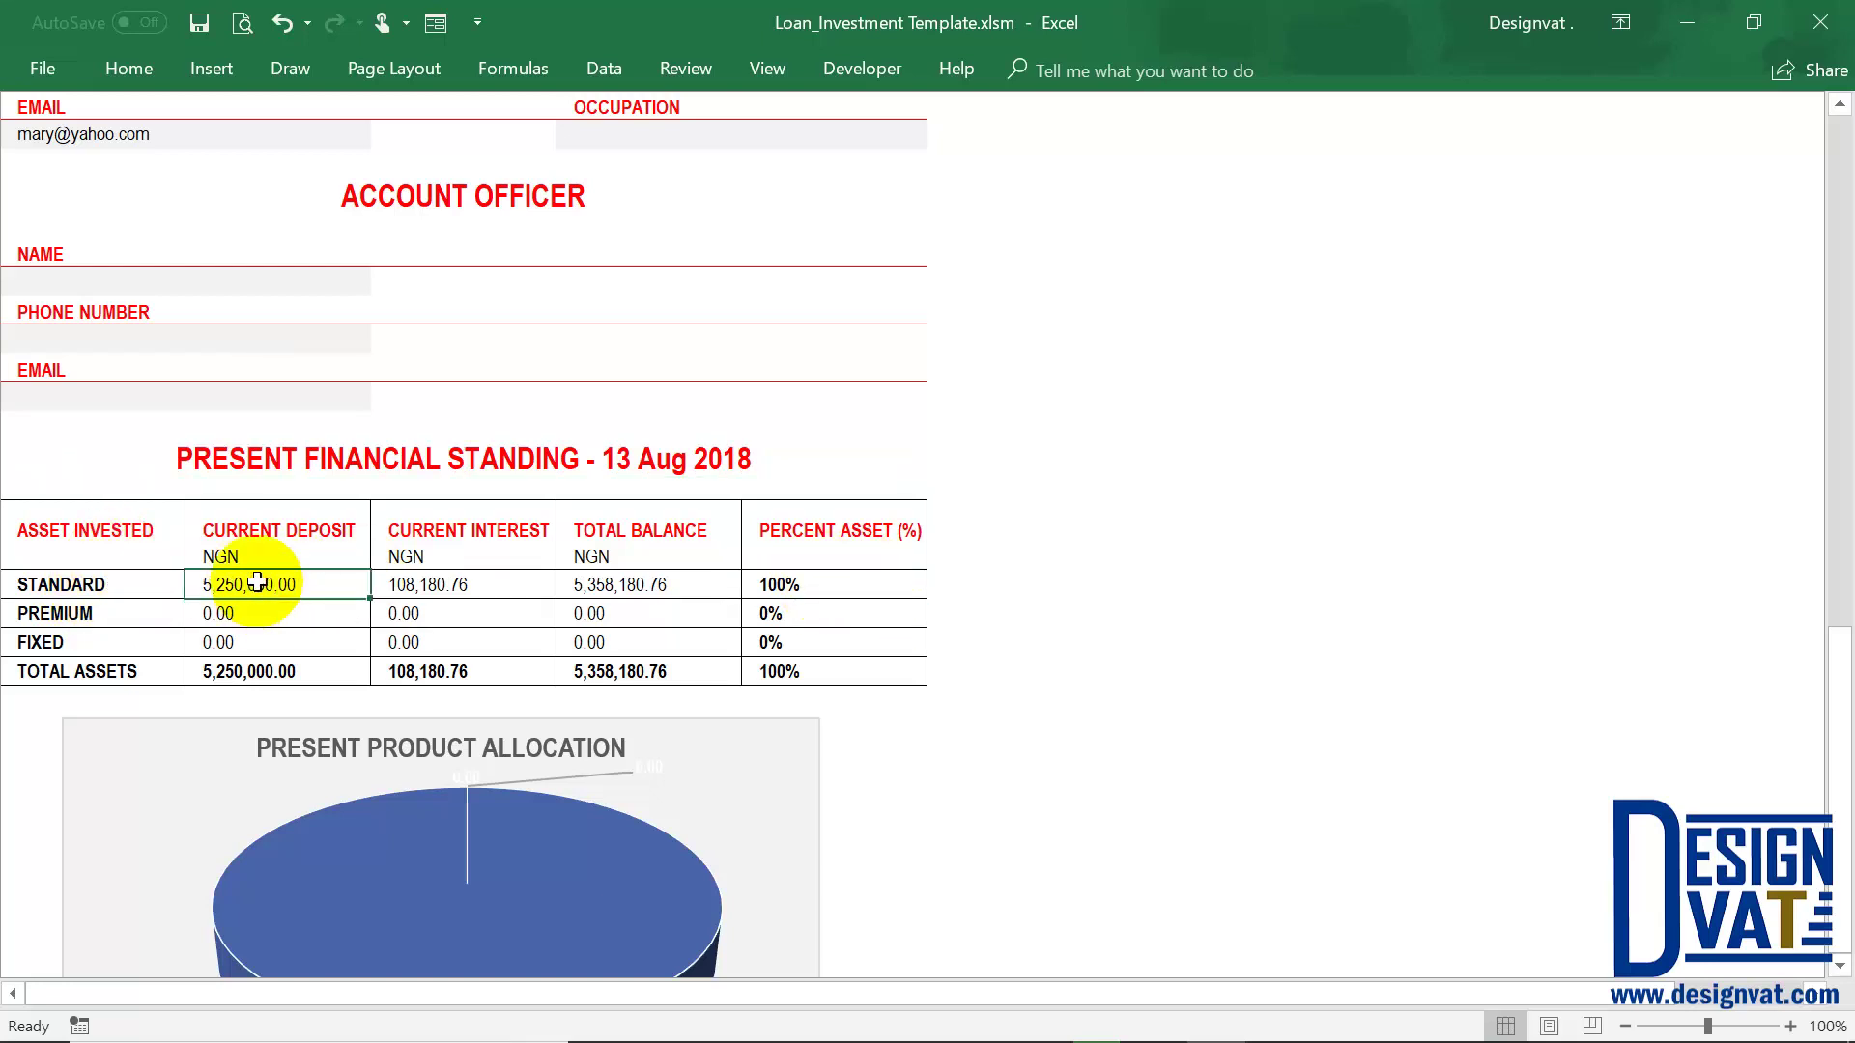
left_click(430, 584)
left_click(640, 584)
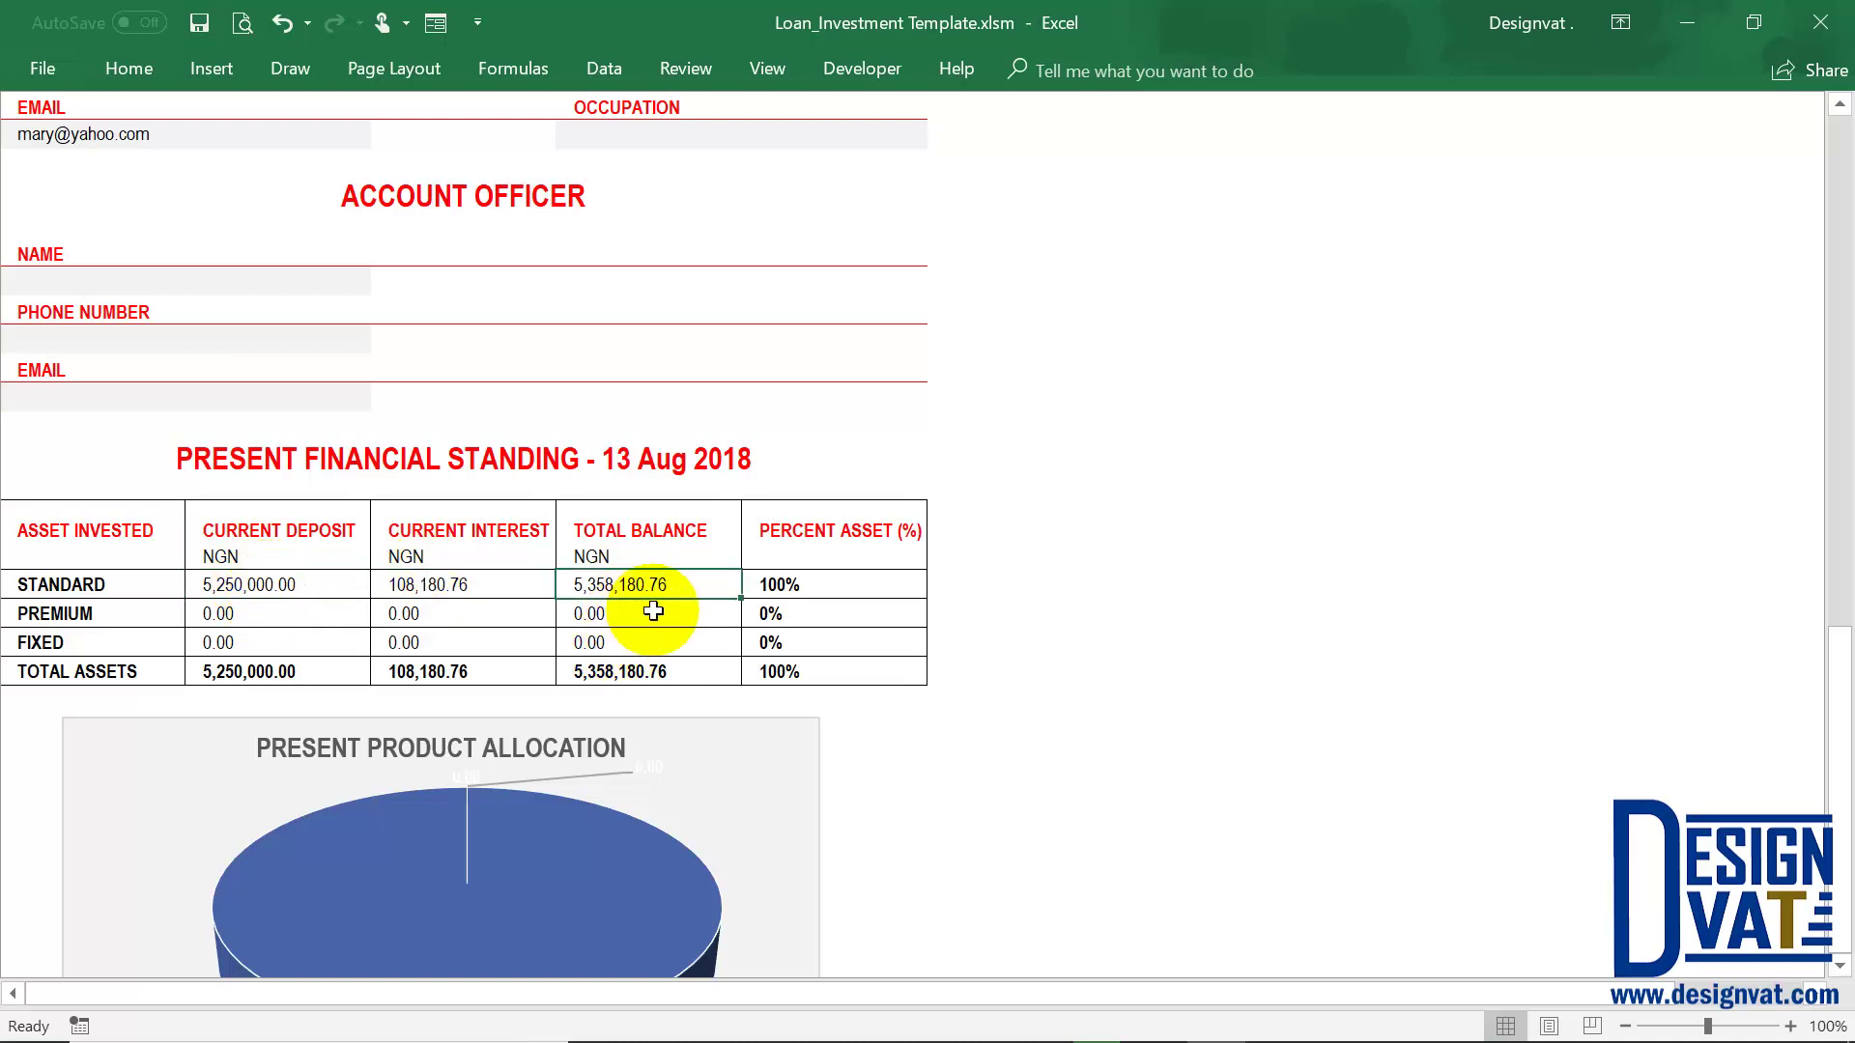
scroll(654, 605, "up", 15)
scroll(1195, 119, "up", 5)
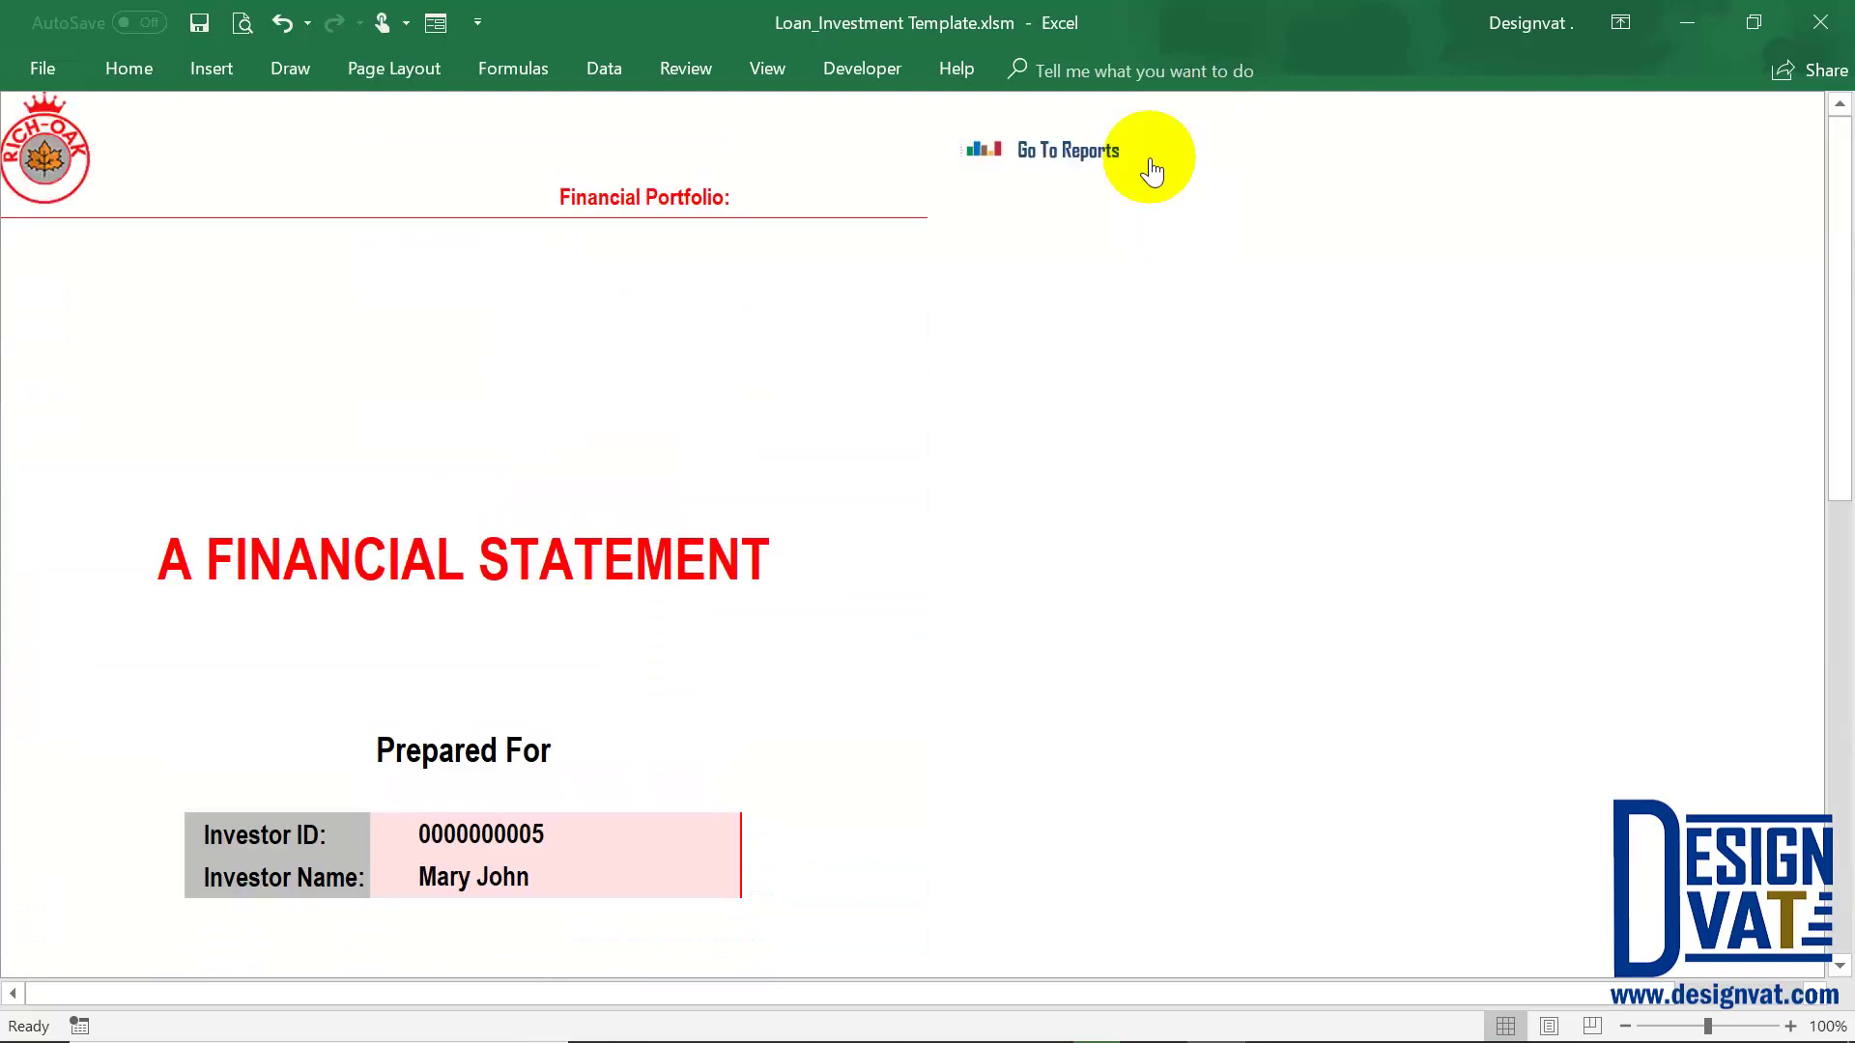
In the Investments sheet, set the Standard investment's Repaid (Yes | No) value to Yes
left_click(1072, 154)
left_click(1555, 143)
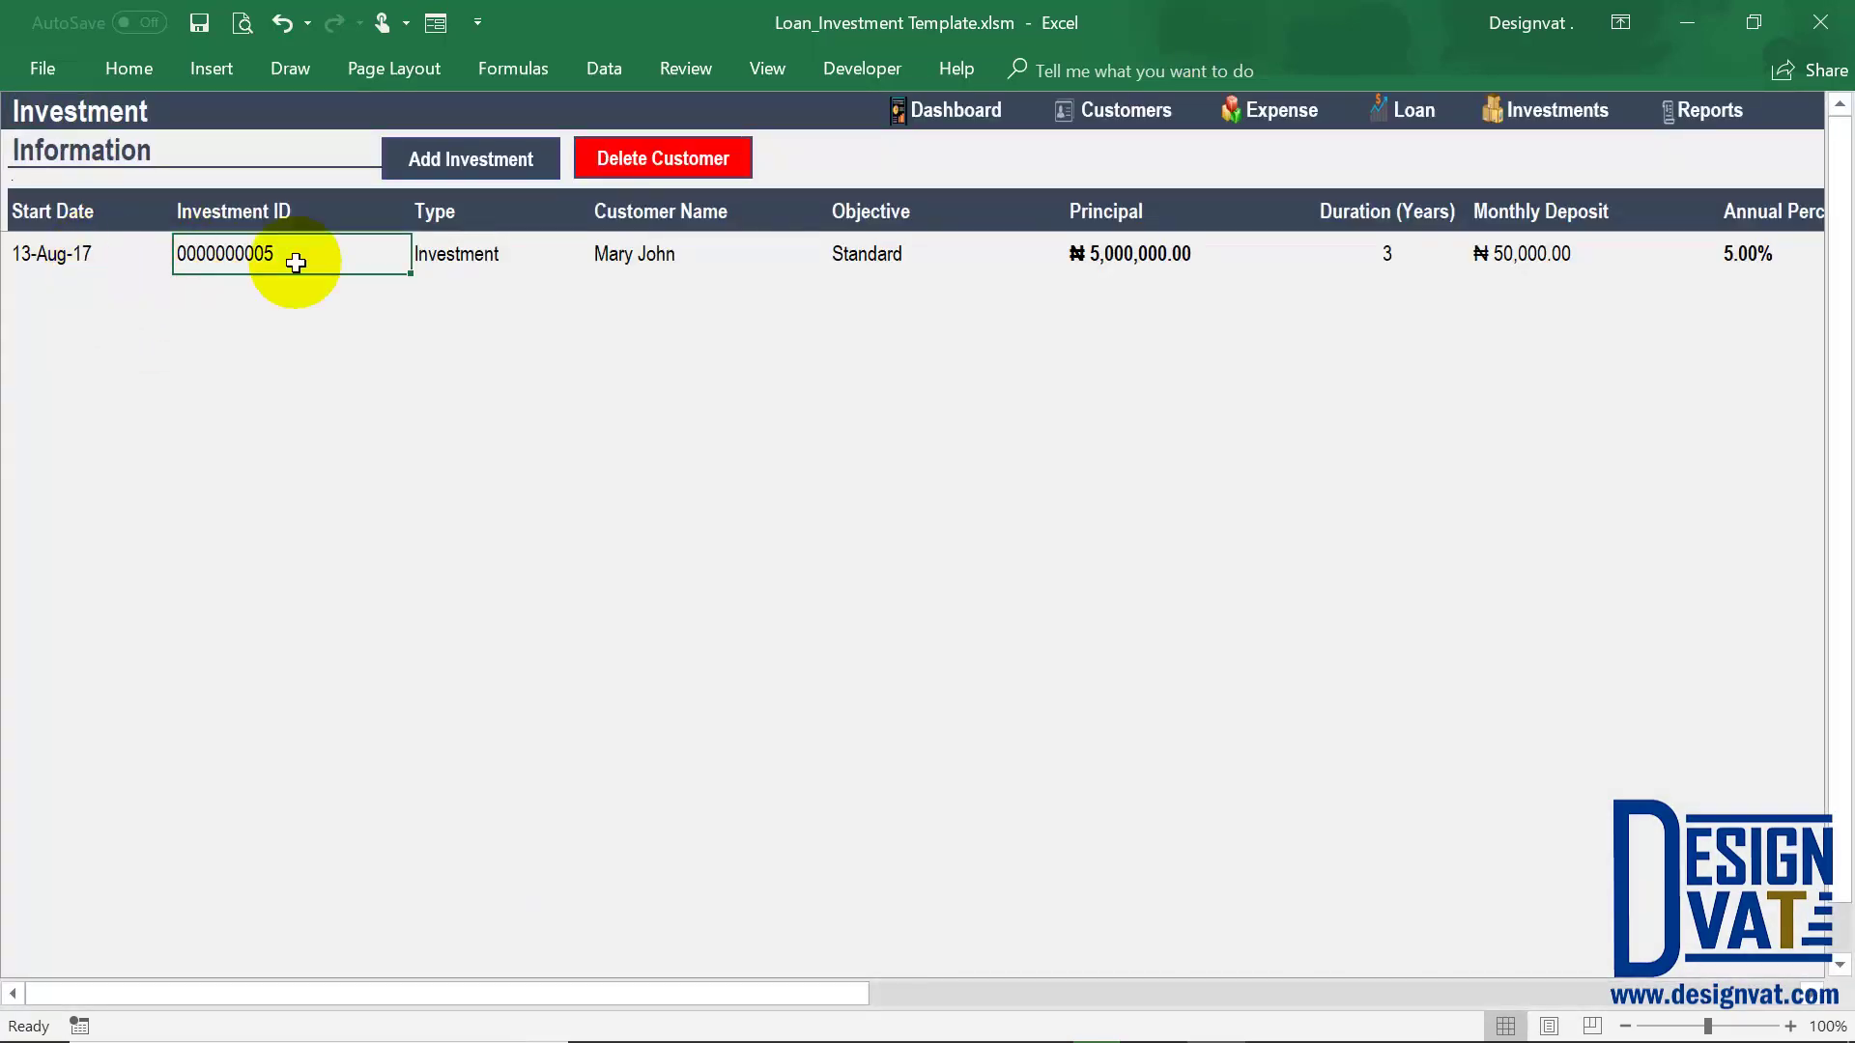
left_click(870, 249)
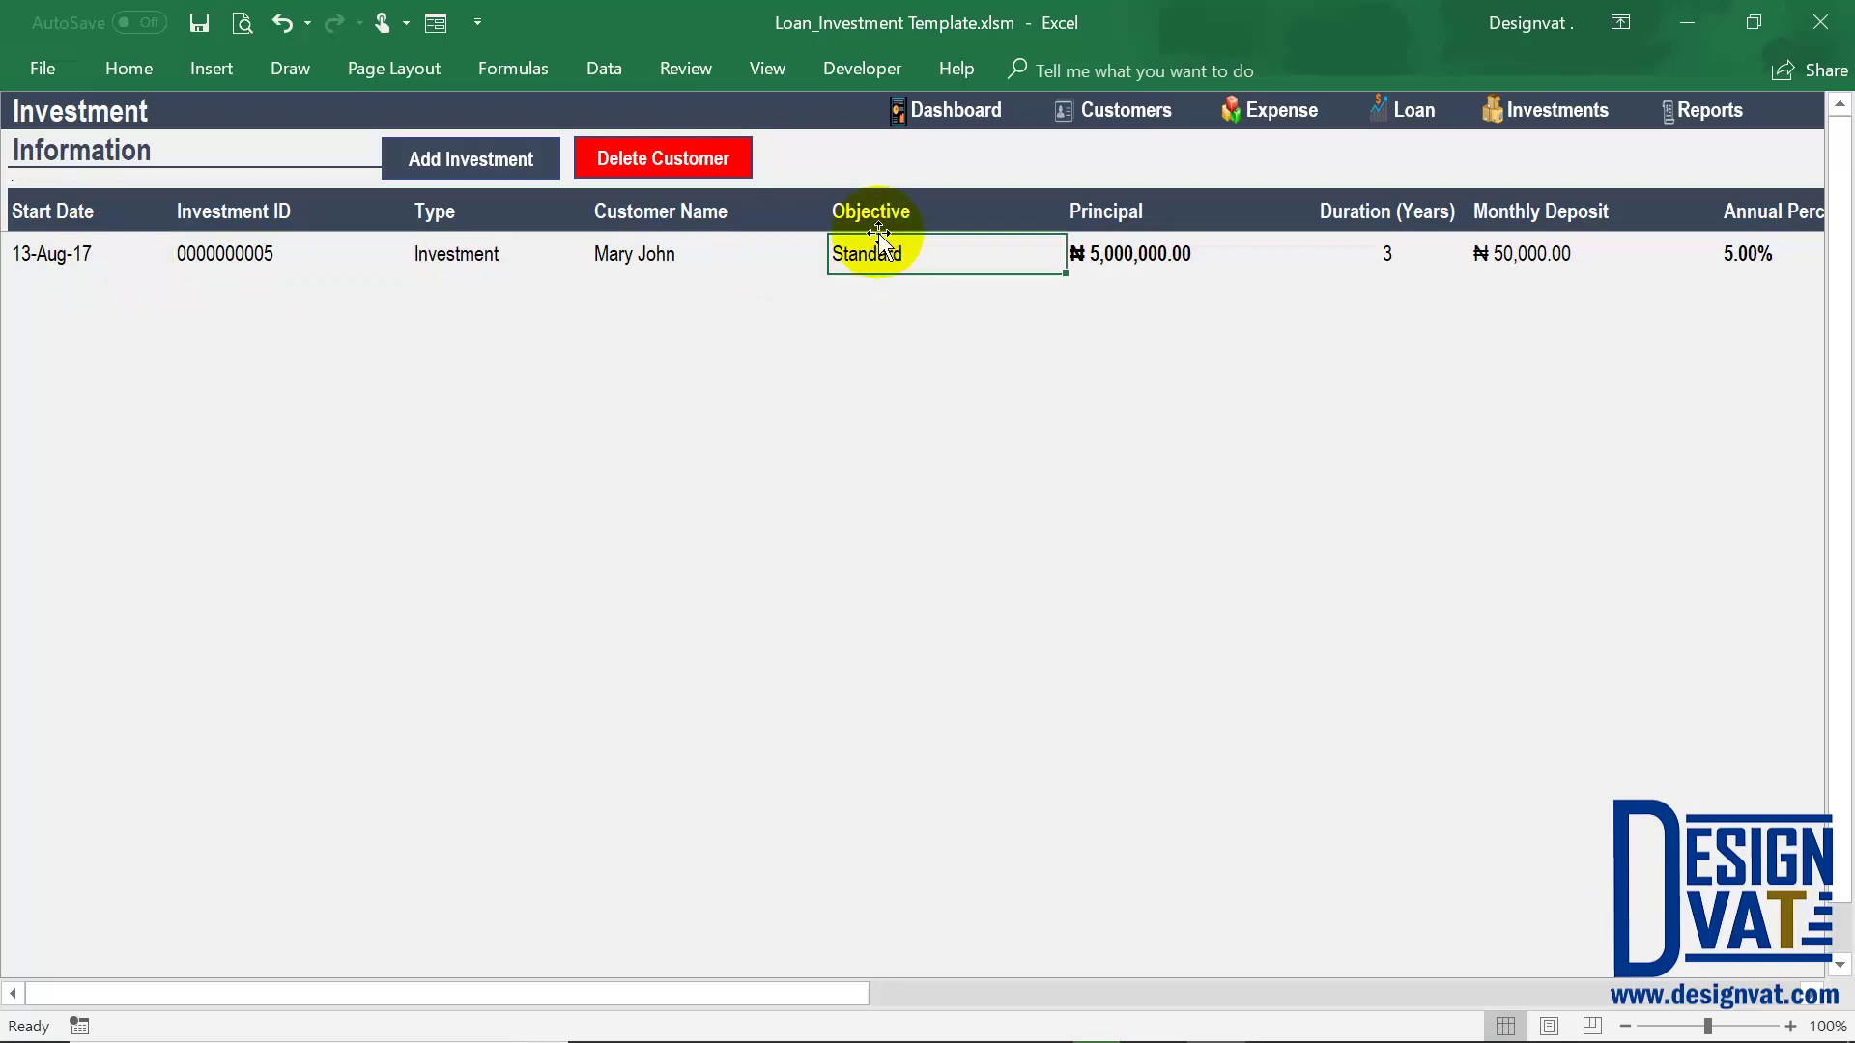
left_click_drag(843, 990, 1440, 989)
left_click(1480, 226)
left_click_drag(1480, 269, 1482, 265)
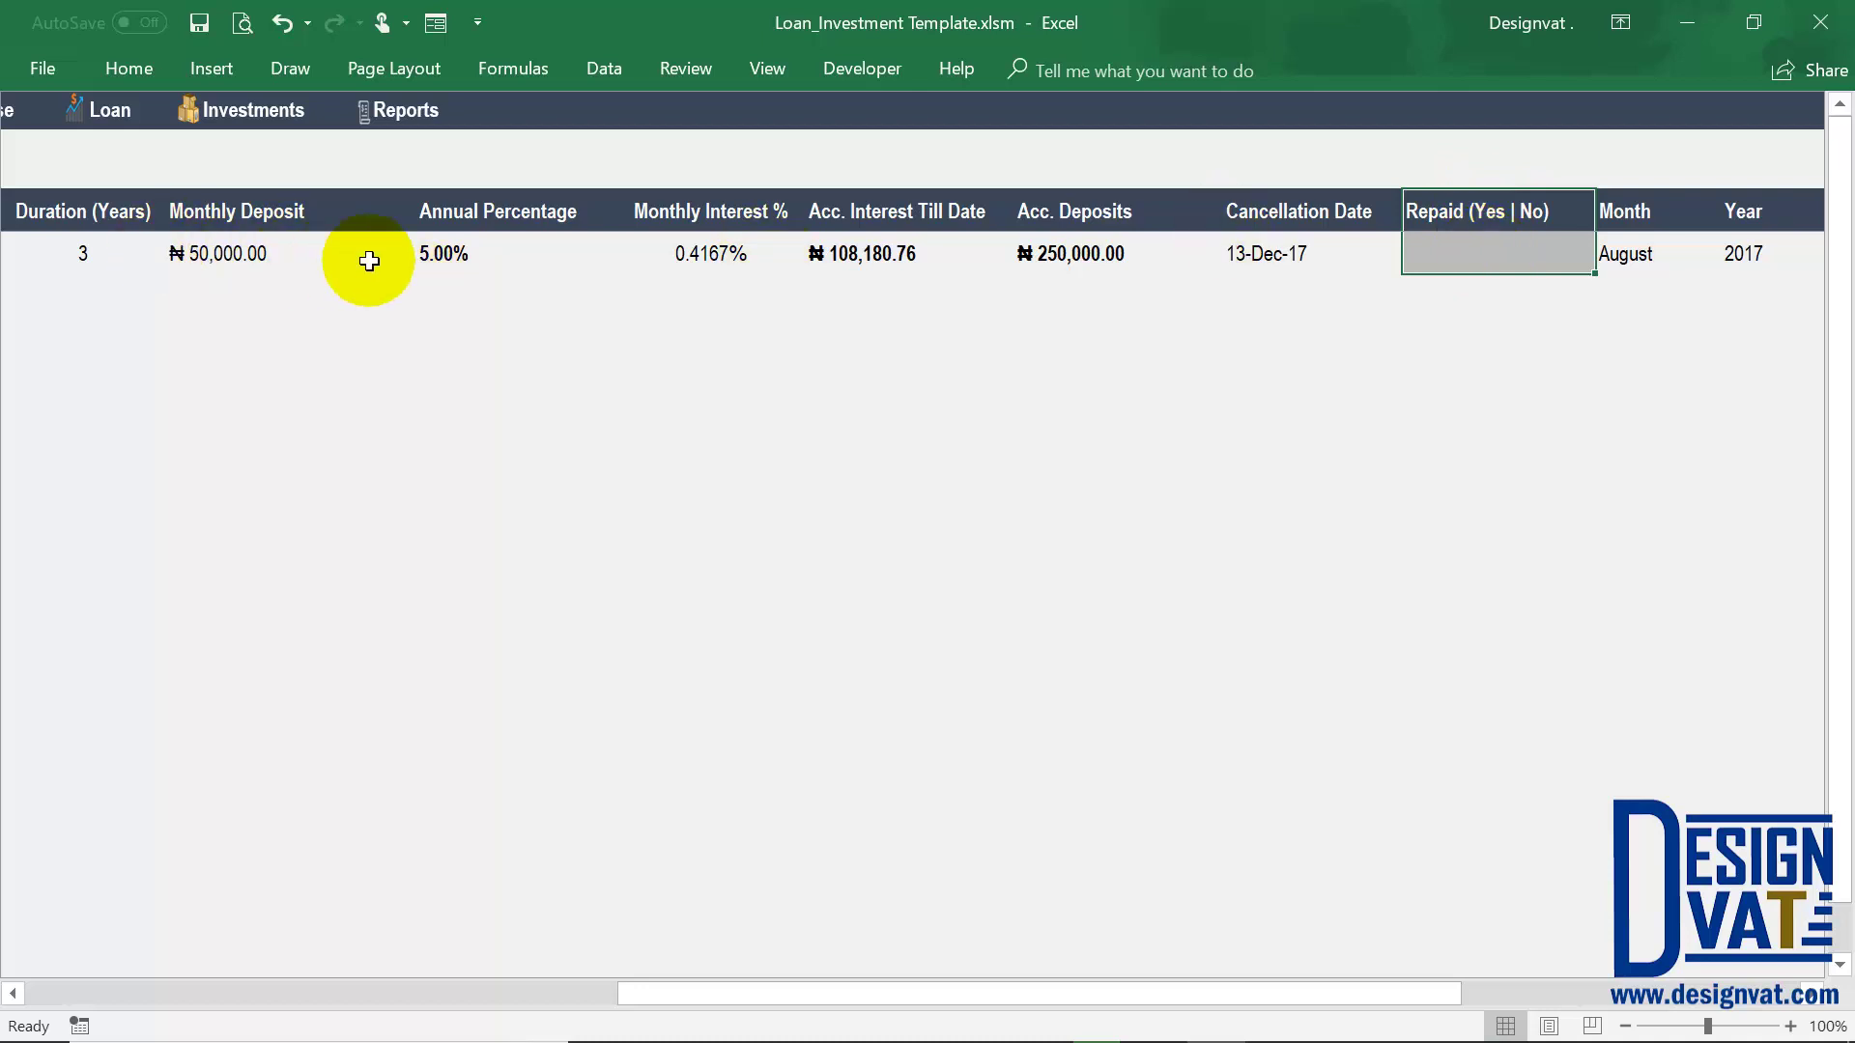
left_click(1508, 246)
type("Yes")
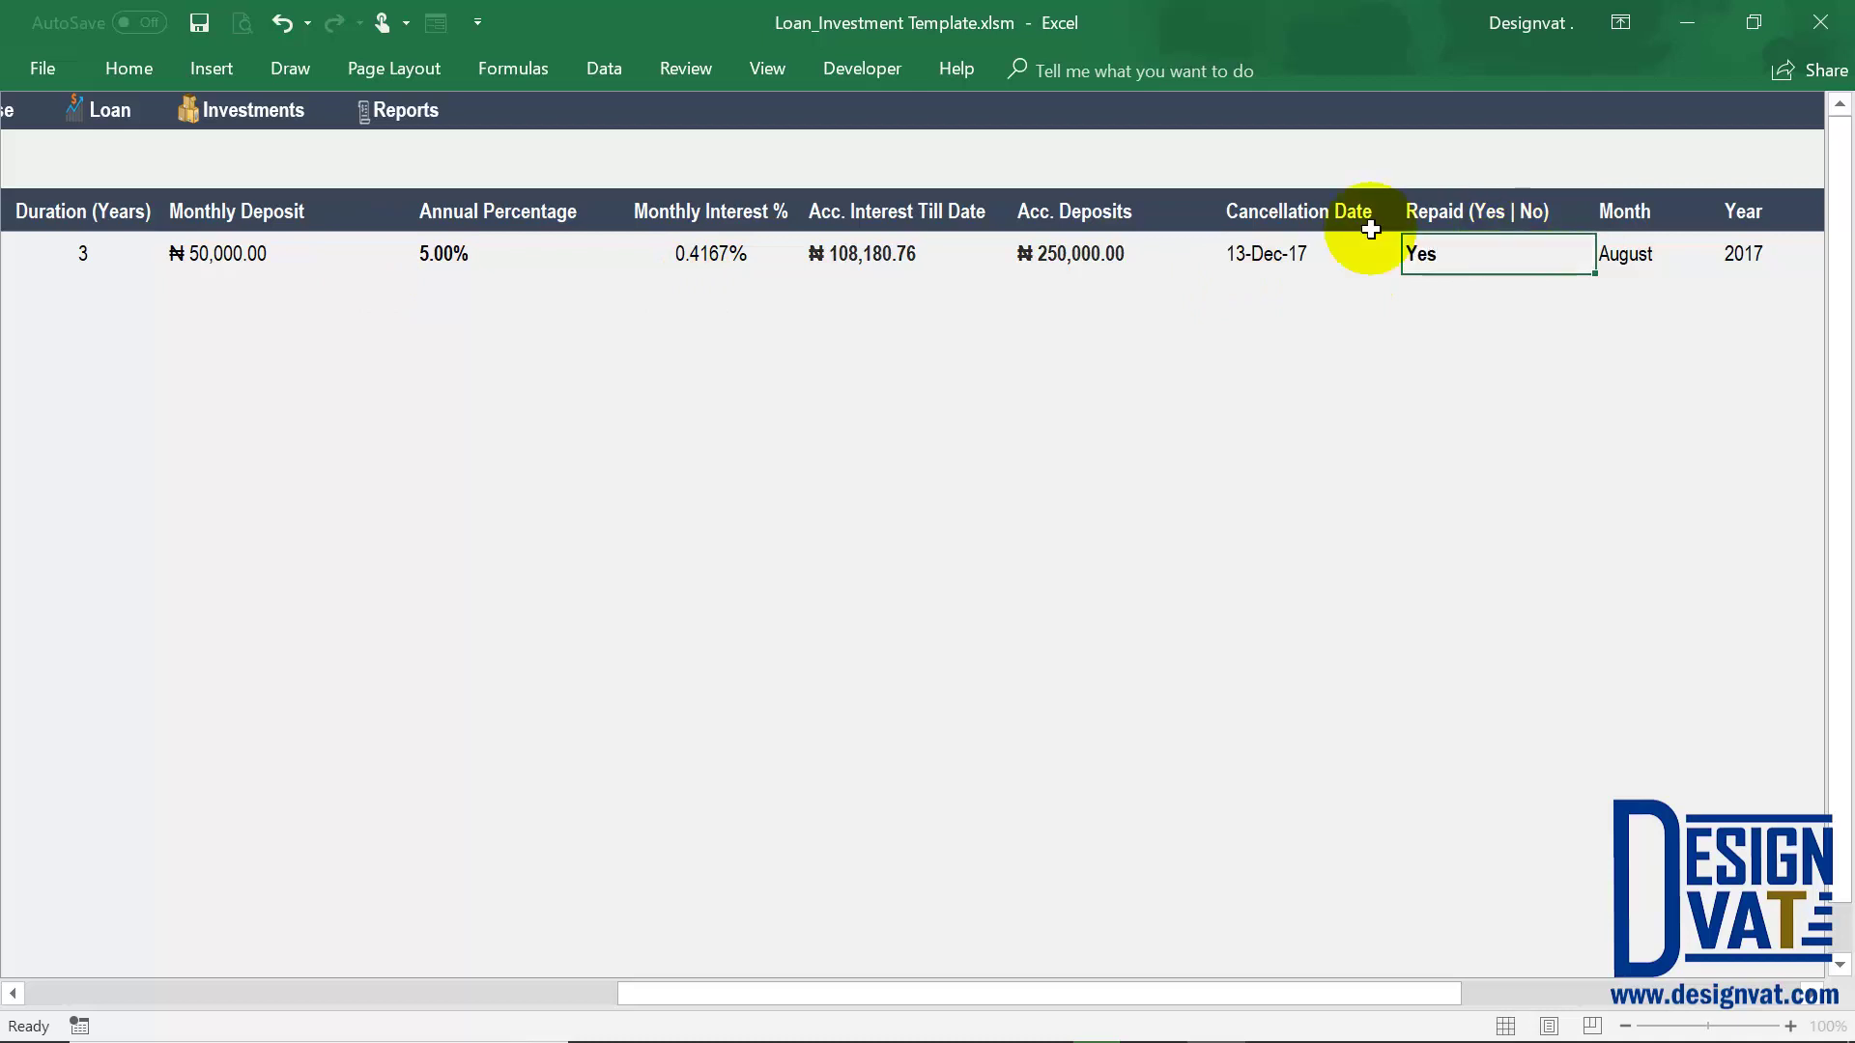
key("Return")
Review the accumulated interest beside the repaid entry and return to the Reports dashboard
left_click(1444, 254)
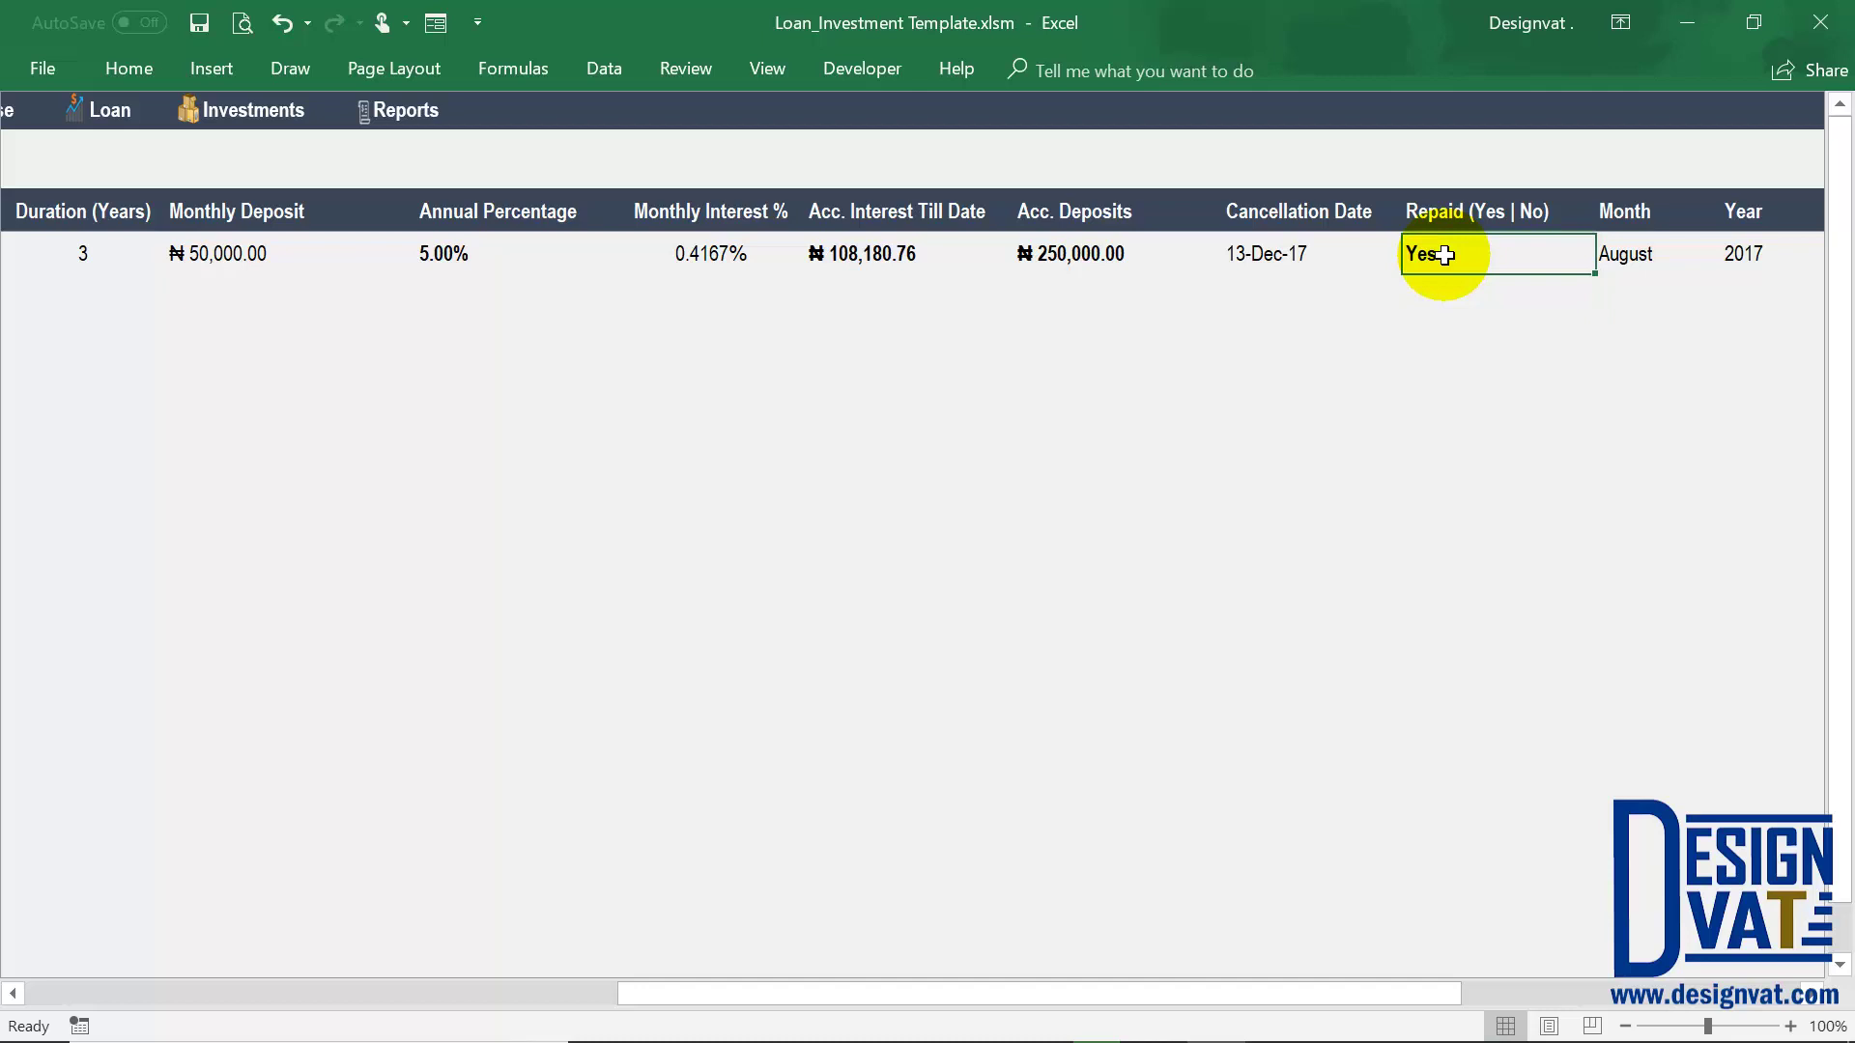
left_click(892, 243)
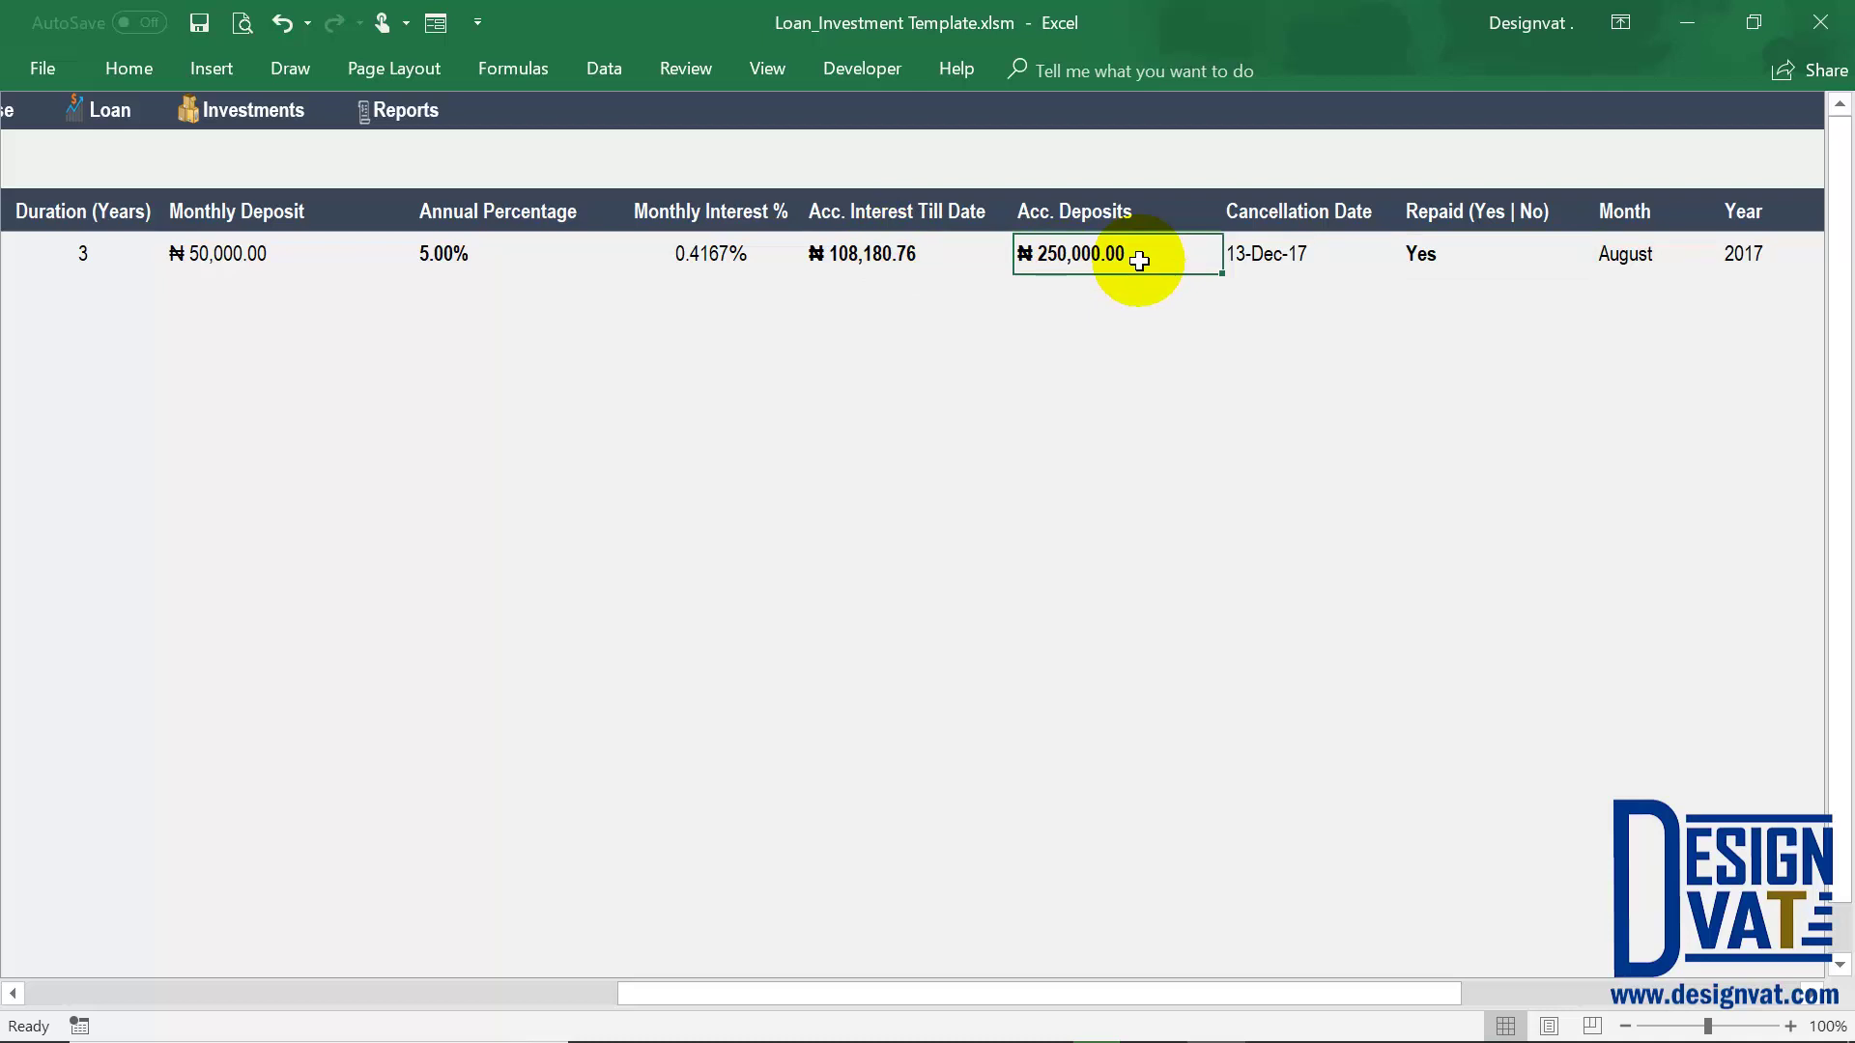
left_click_drag(1503, 249, 1499, 224)
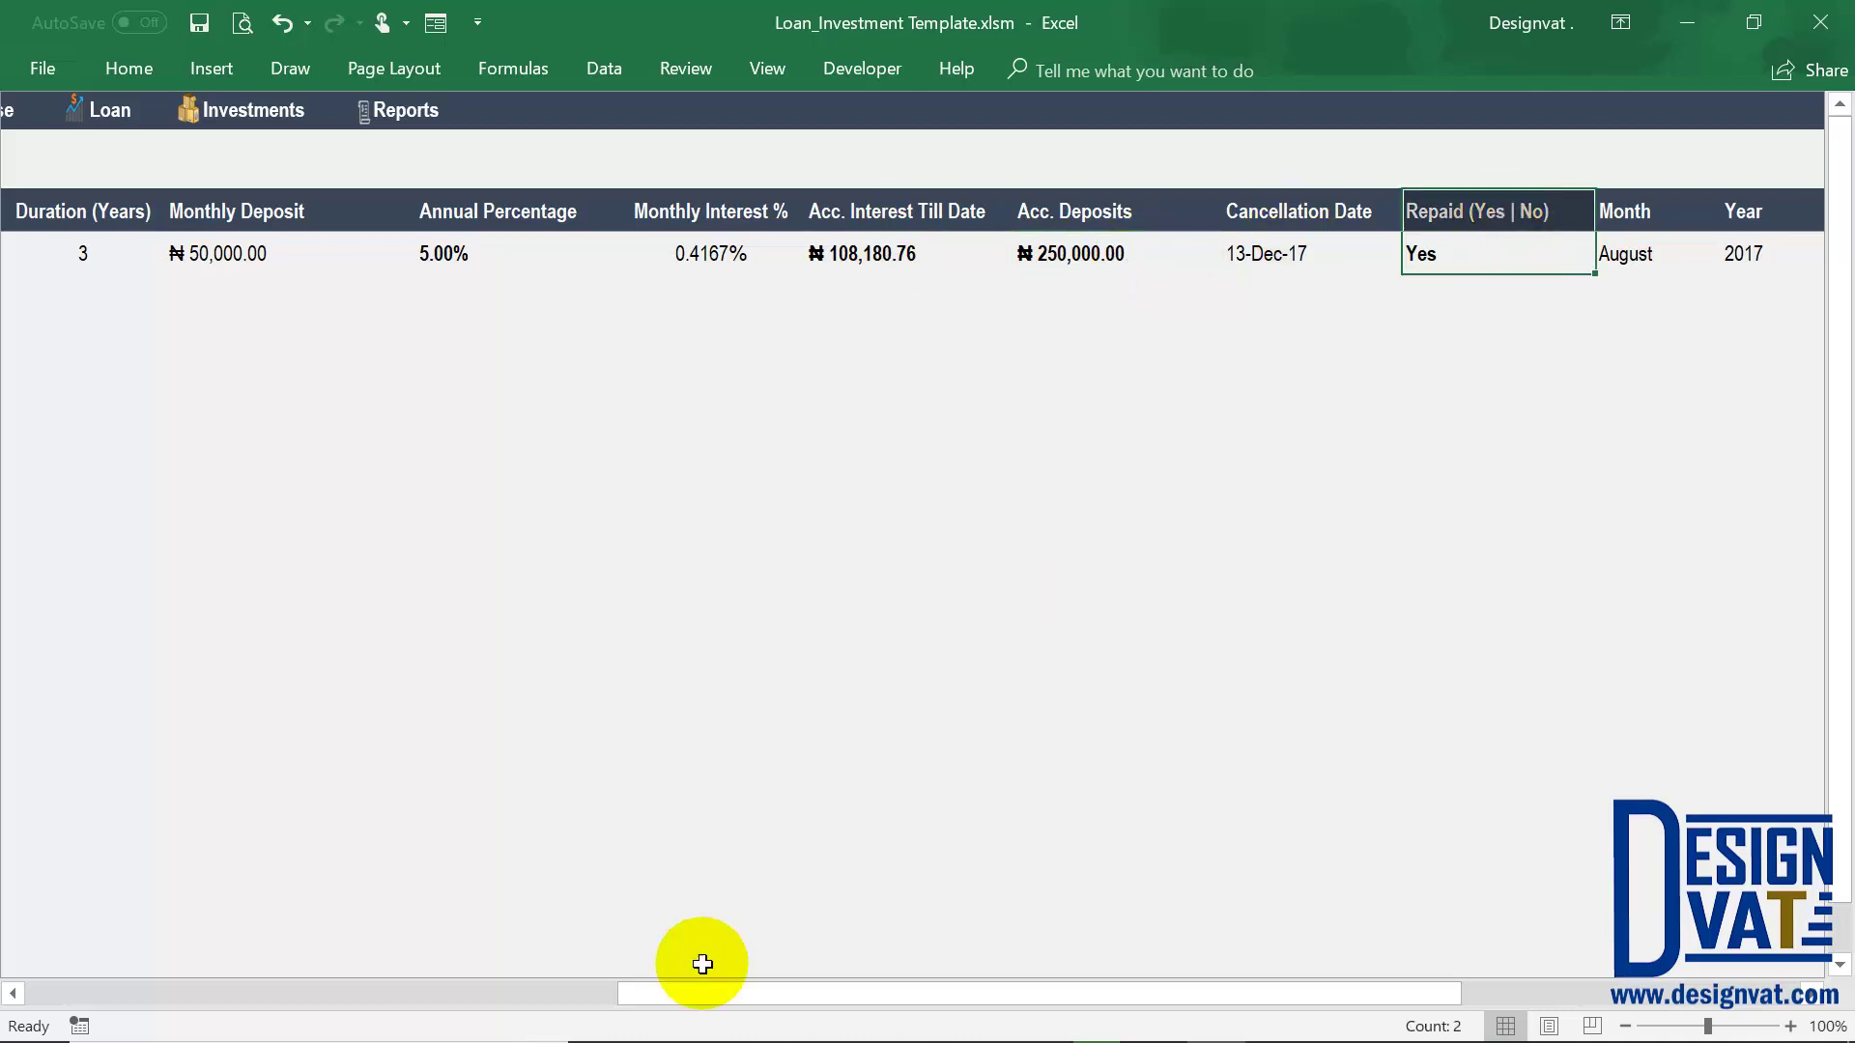
left_click_drag(668, 995, 35, 989)
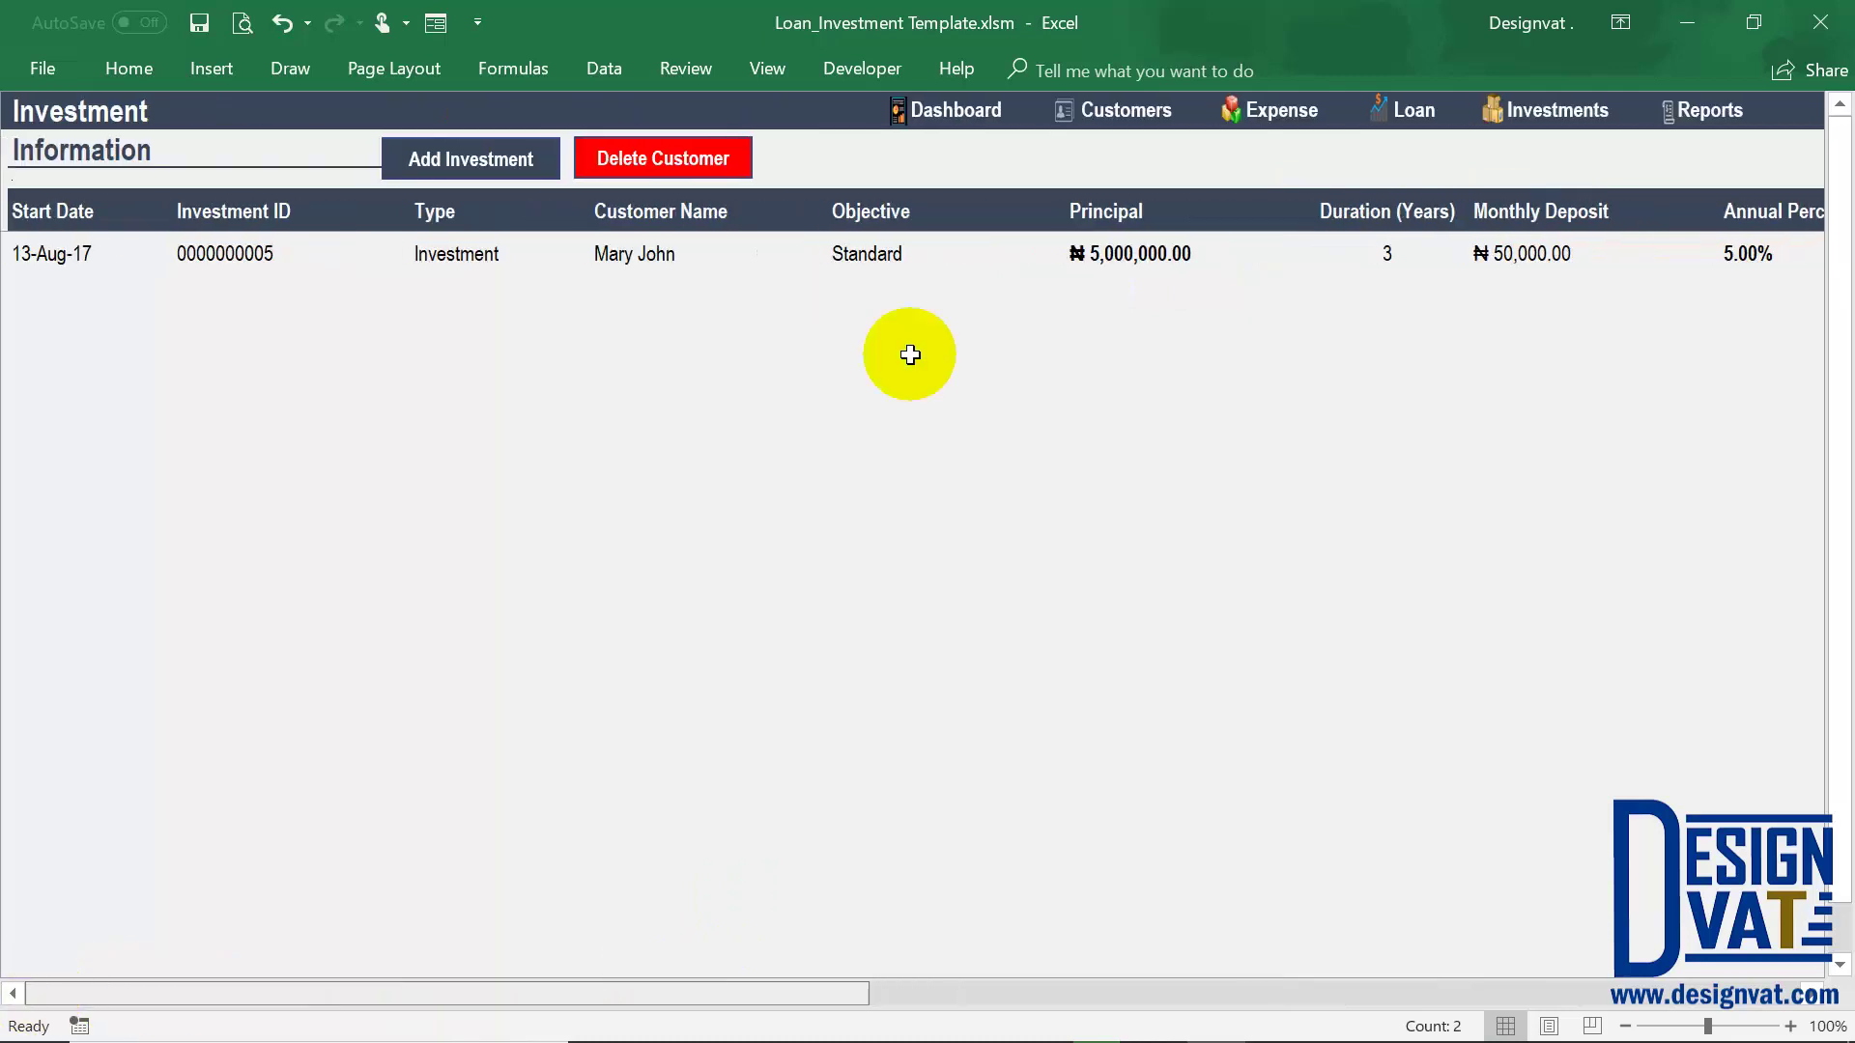
left_click(1733, 111)
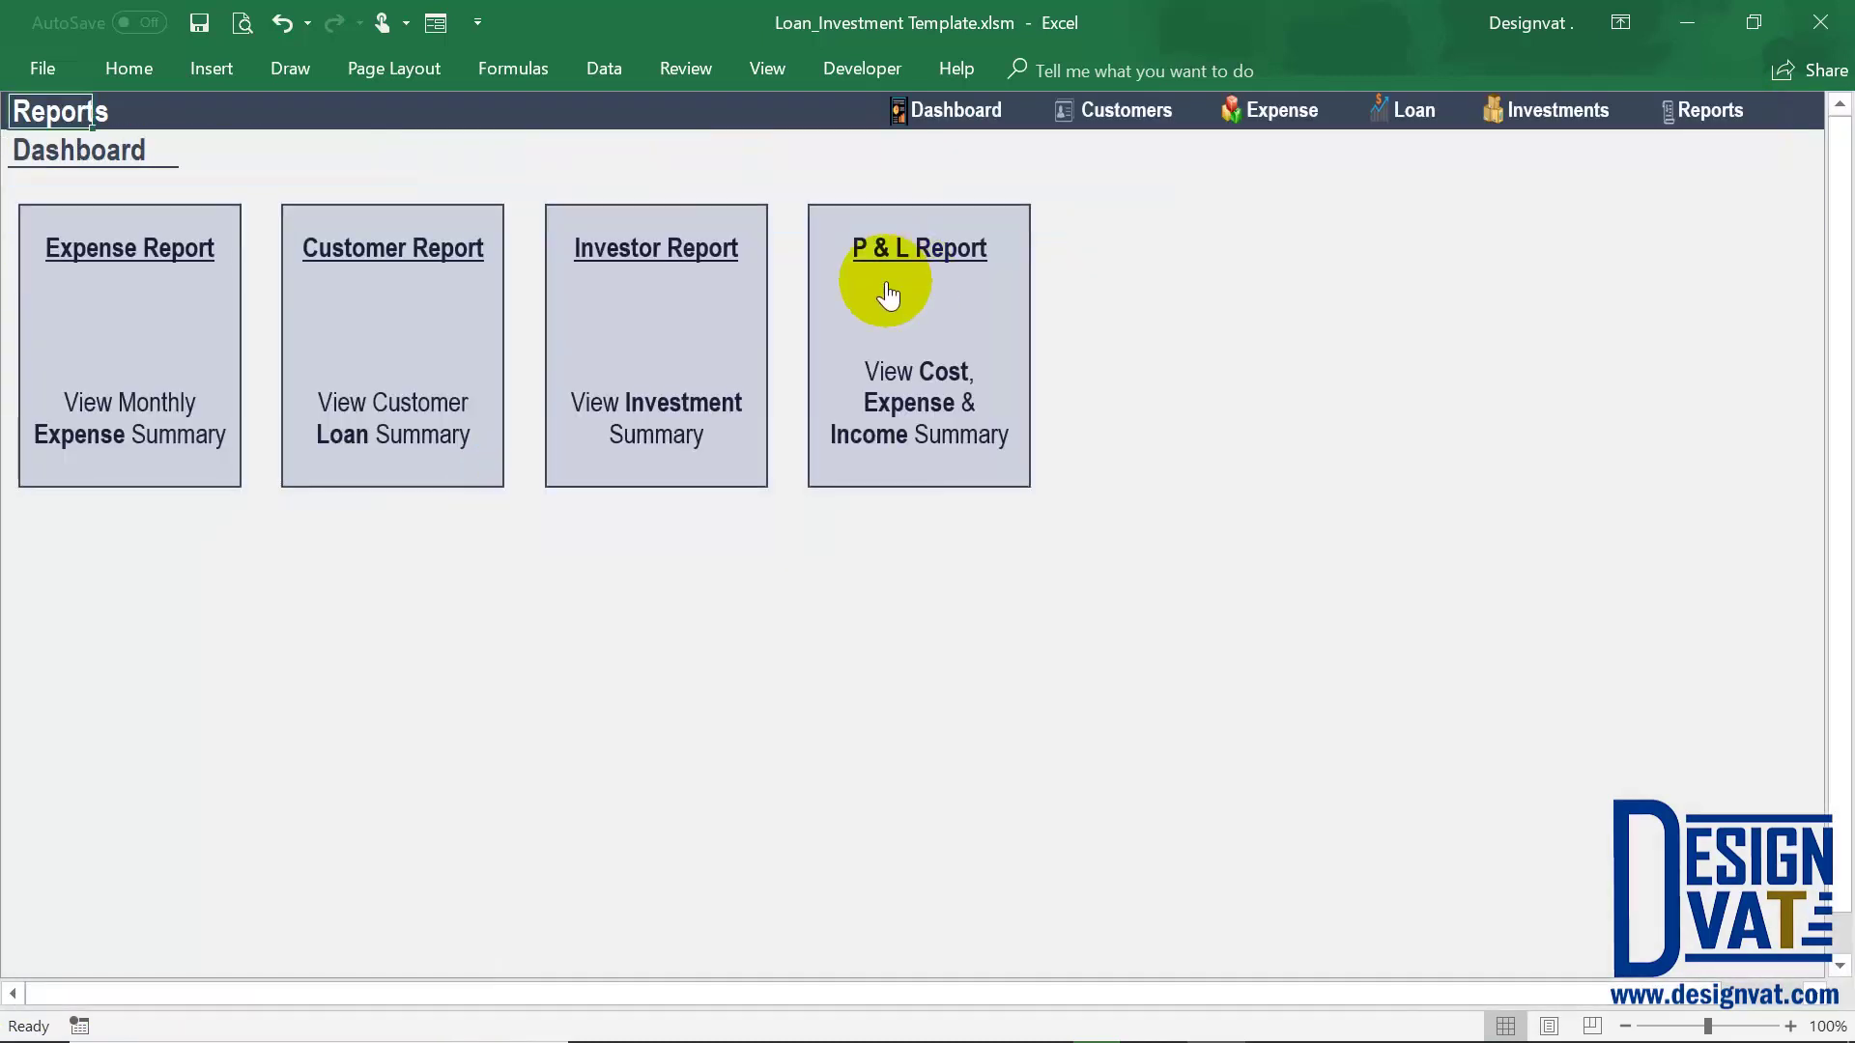
Confirm the Investor Report shows Standard, Premium and Fixed at 0.00, then return to Reports
left_click(642, 307)
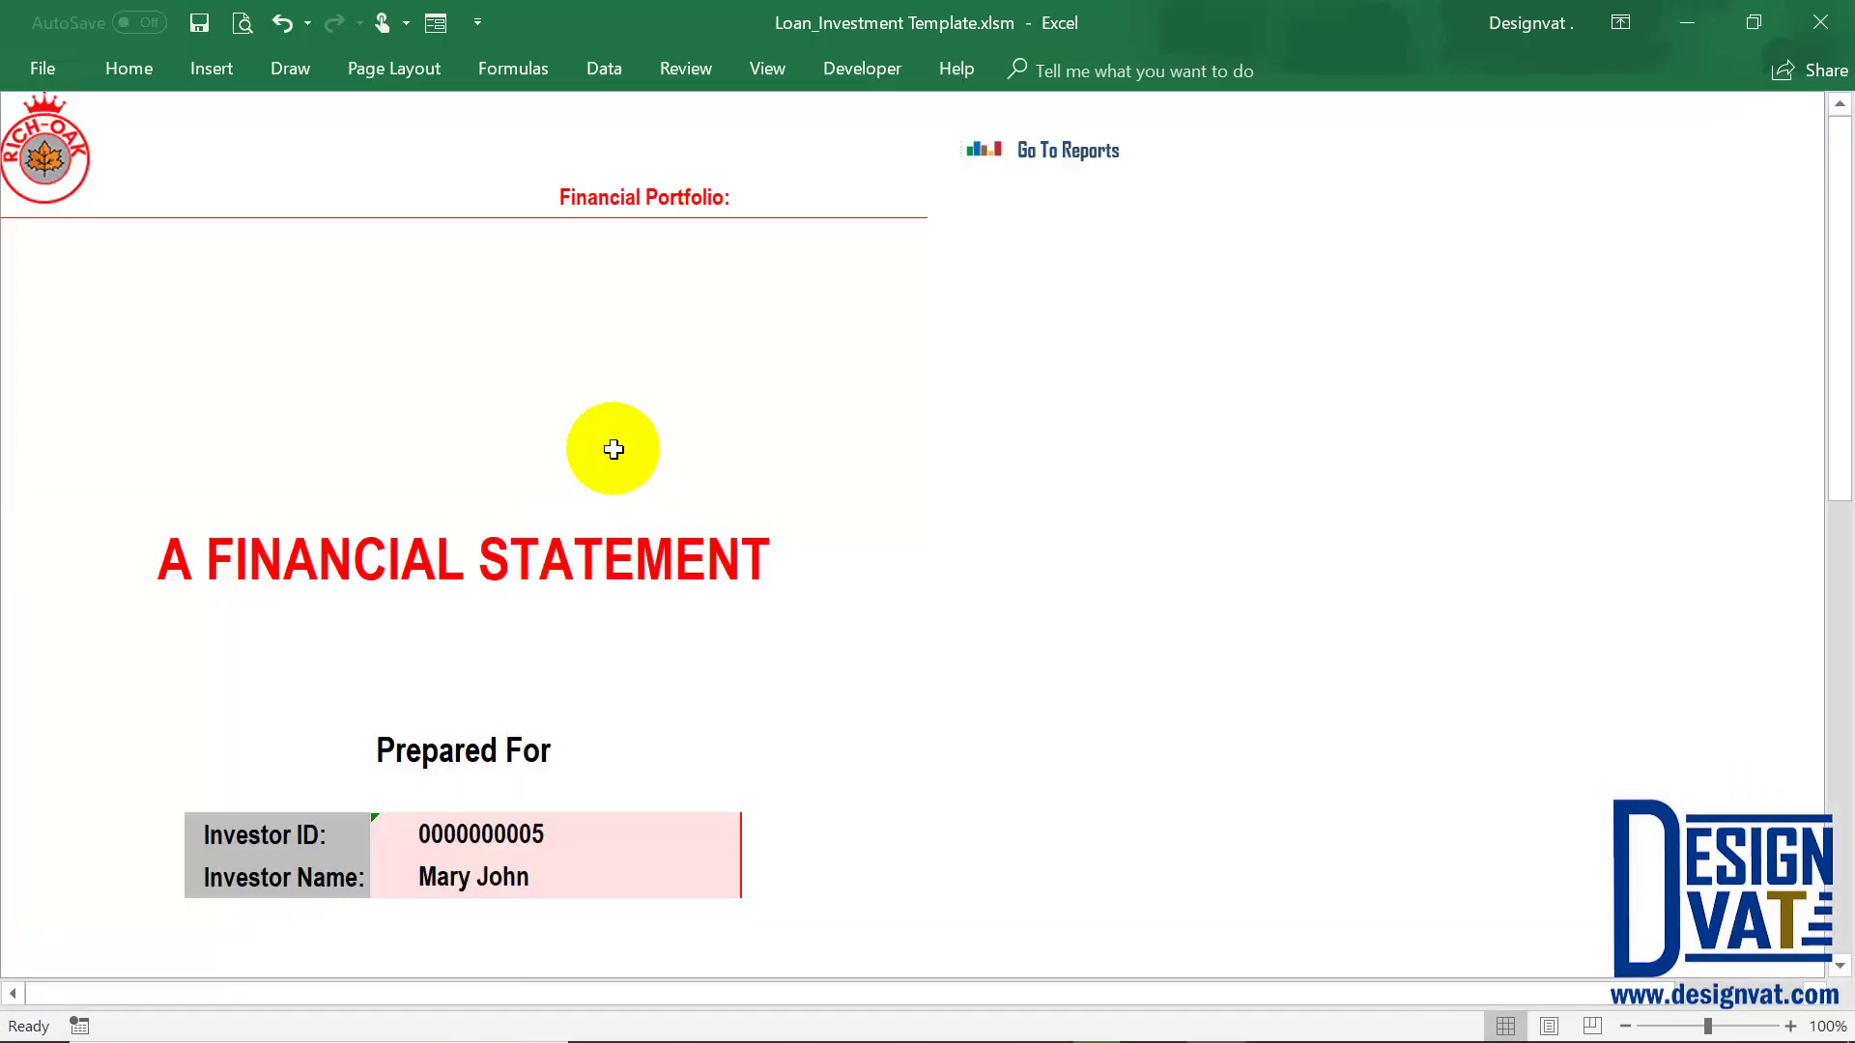
scroll(613, 538, "down", 5)
scroll(614, 538, "down", 12)
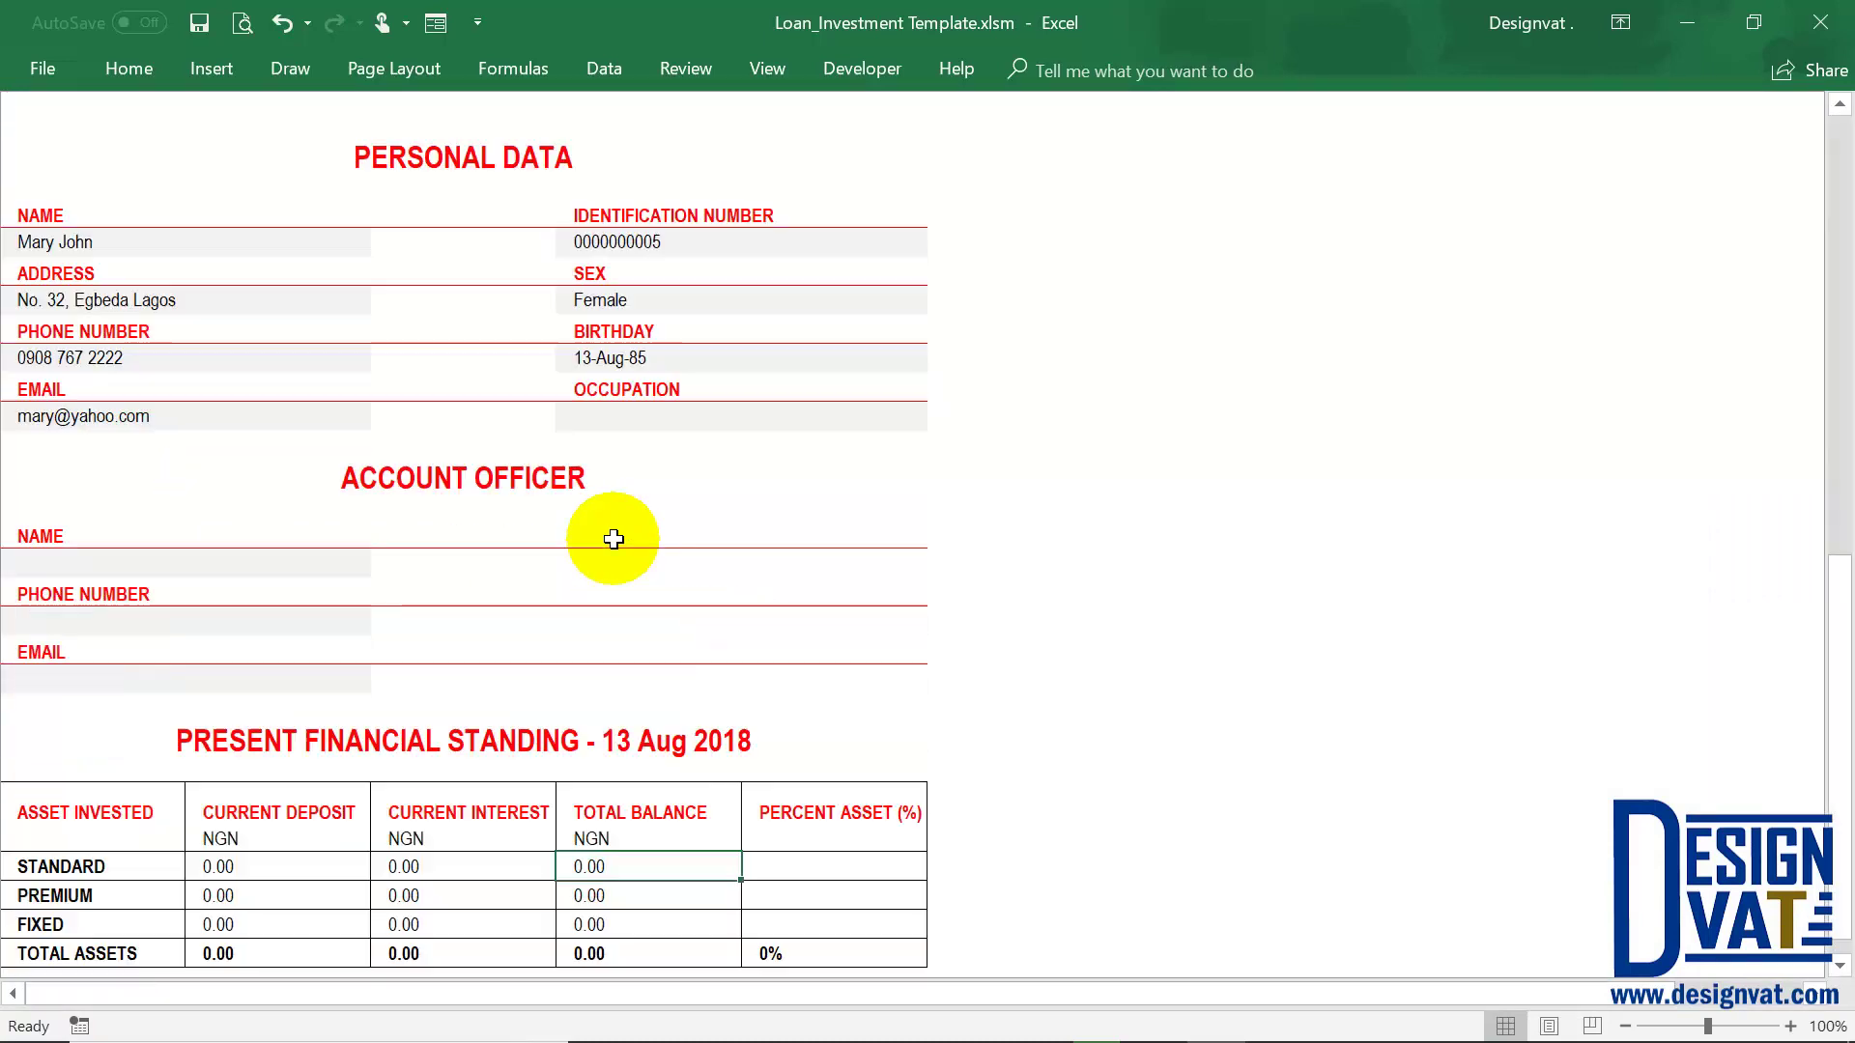
left_click_drag(257, 673, 257, 758)
scroll(379, 707, "down", 1)
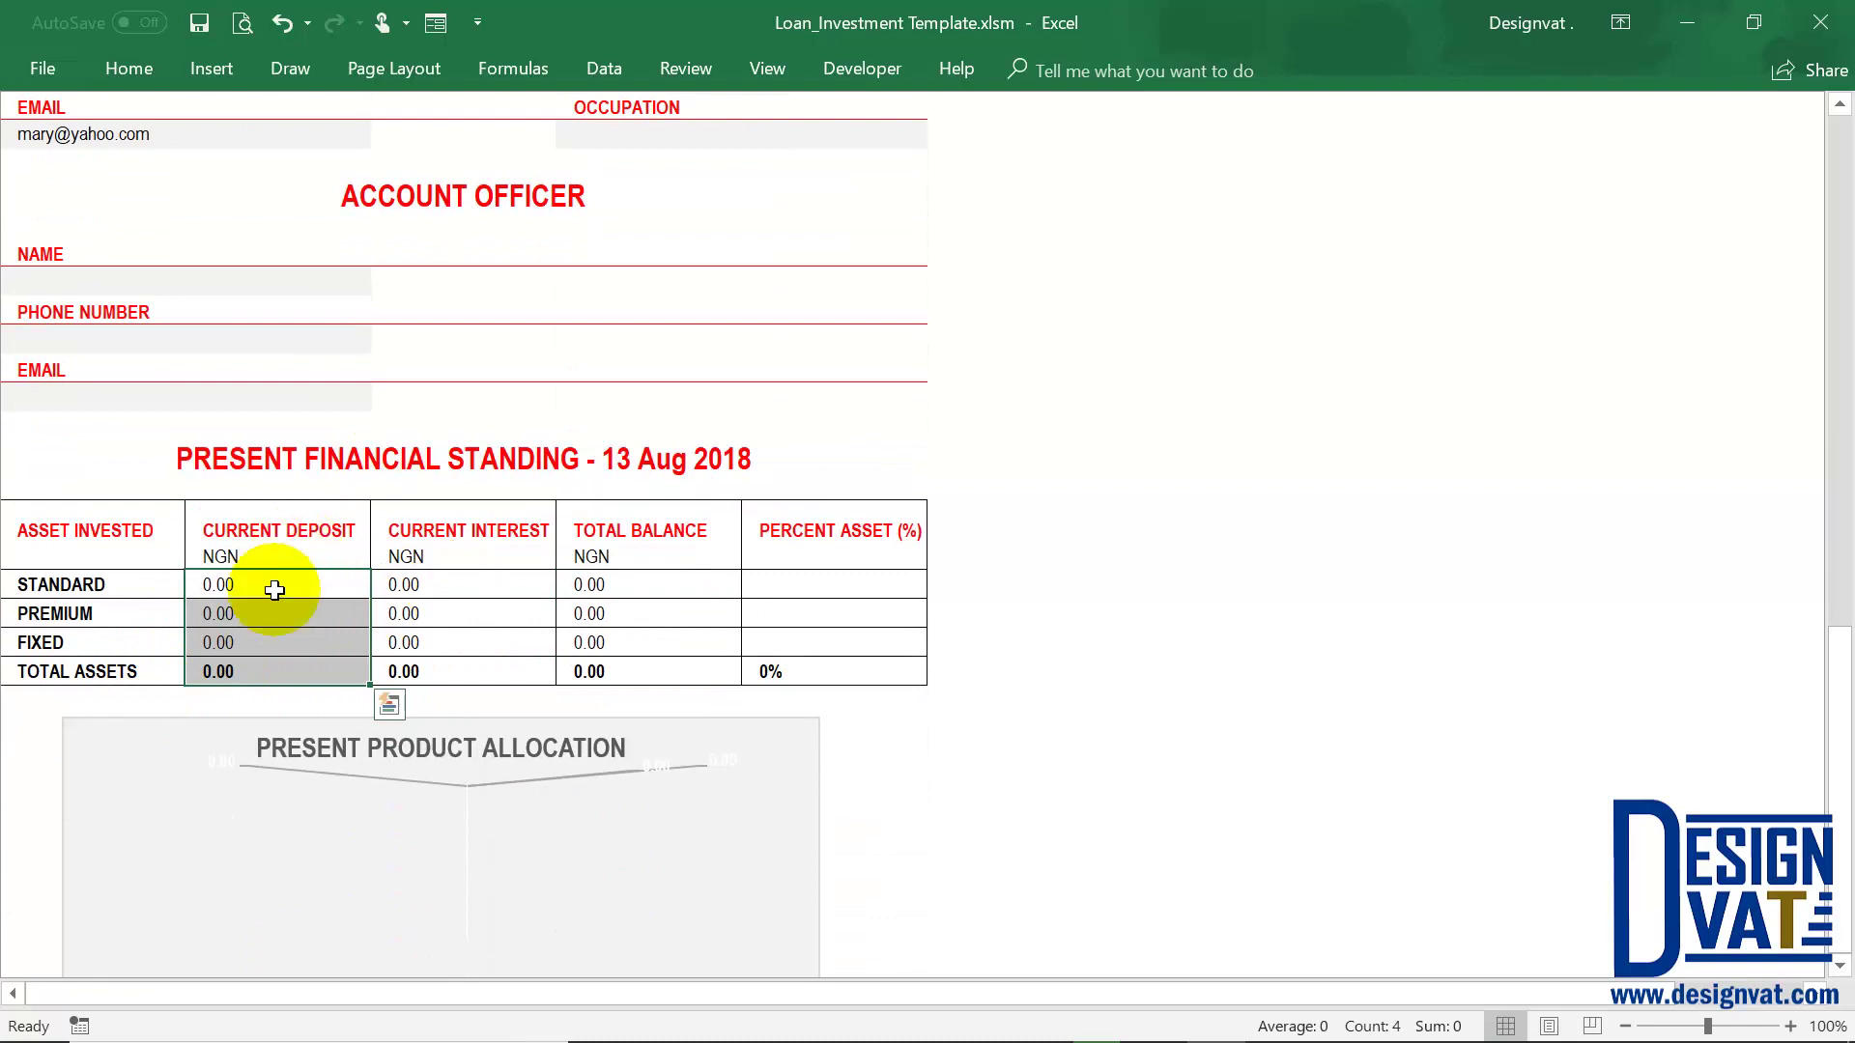
left_click(430, 592, "shift")
left_click(775, 593, "shift")
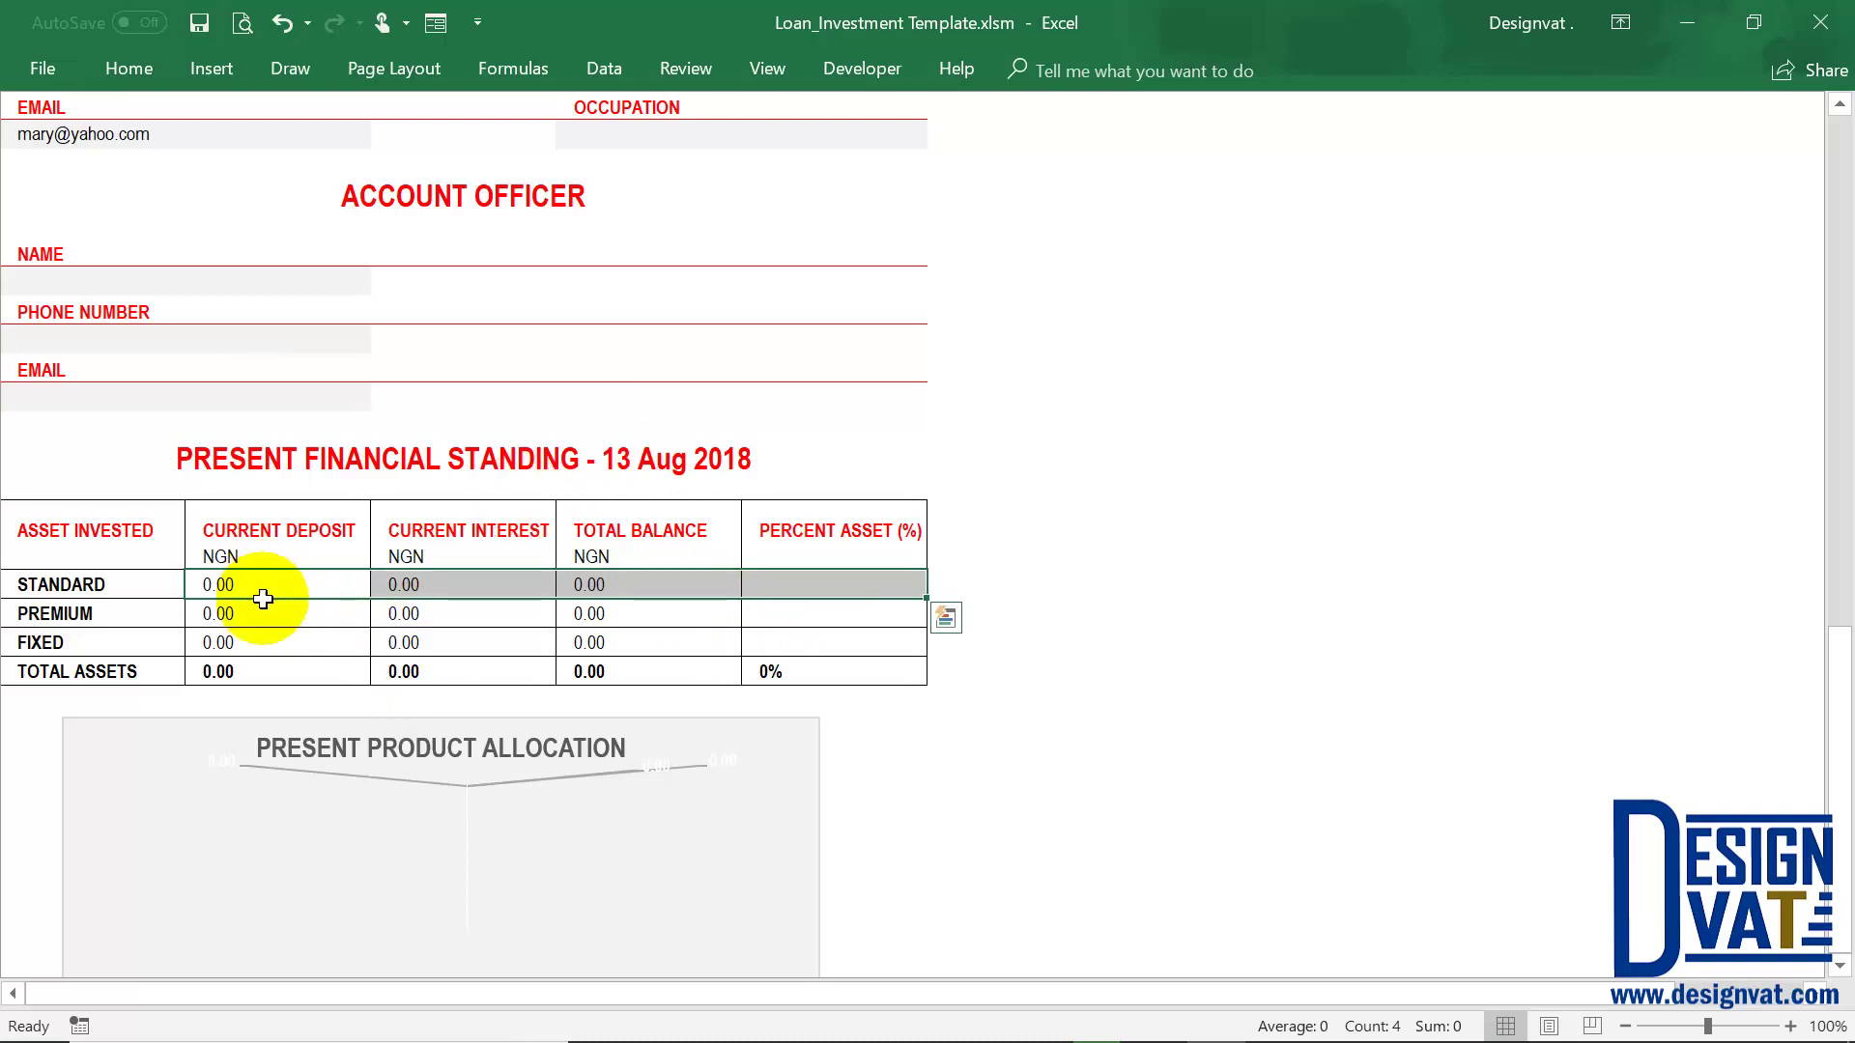
left_click_drag(261, 593, 246, 645)
scroll(469, 734, "down", 3)
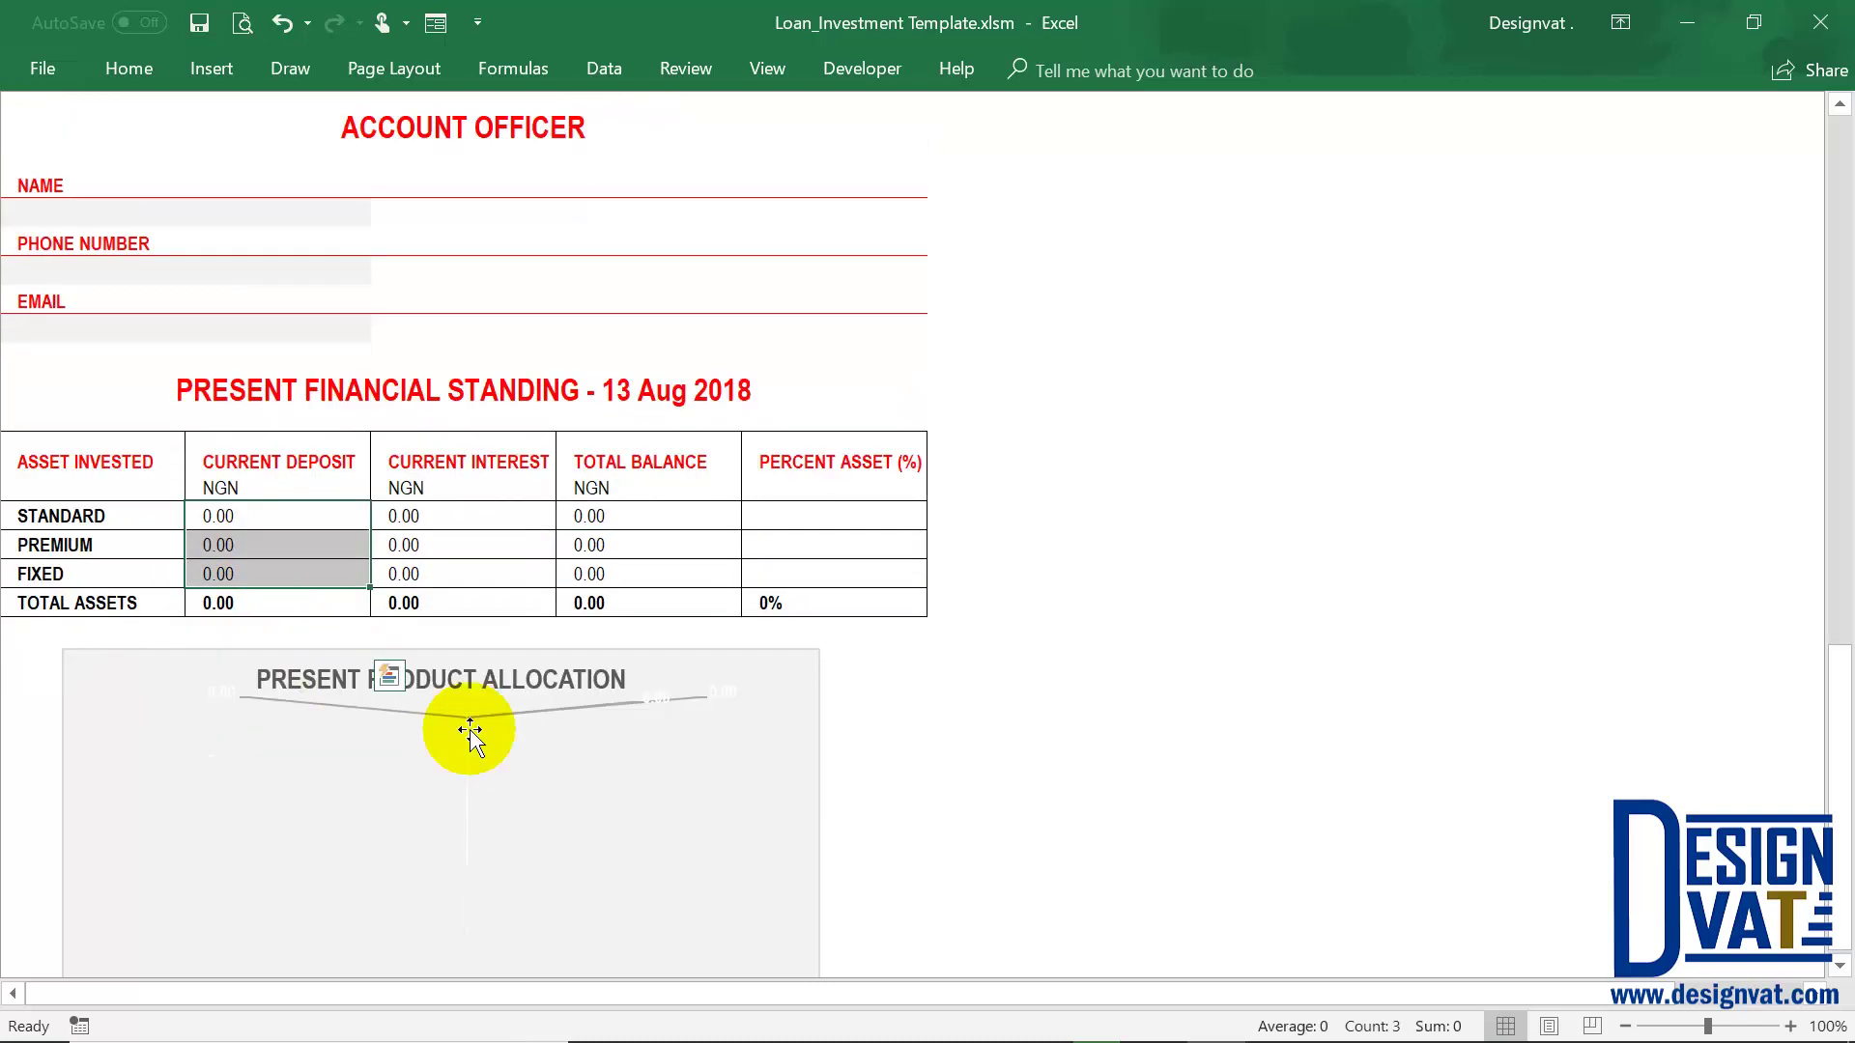
left_click_drag(121, 438, 130, 466)
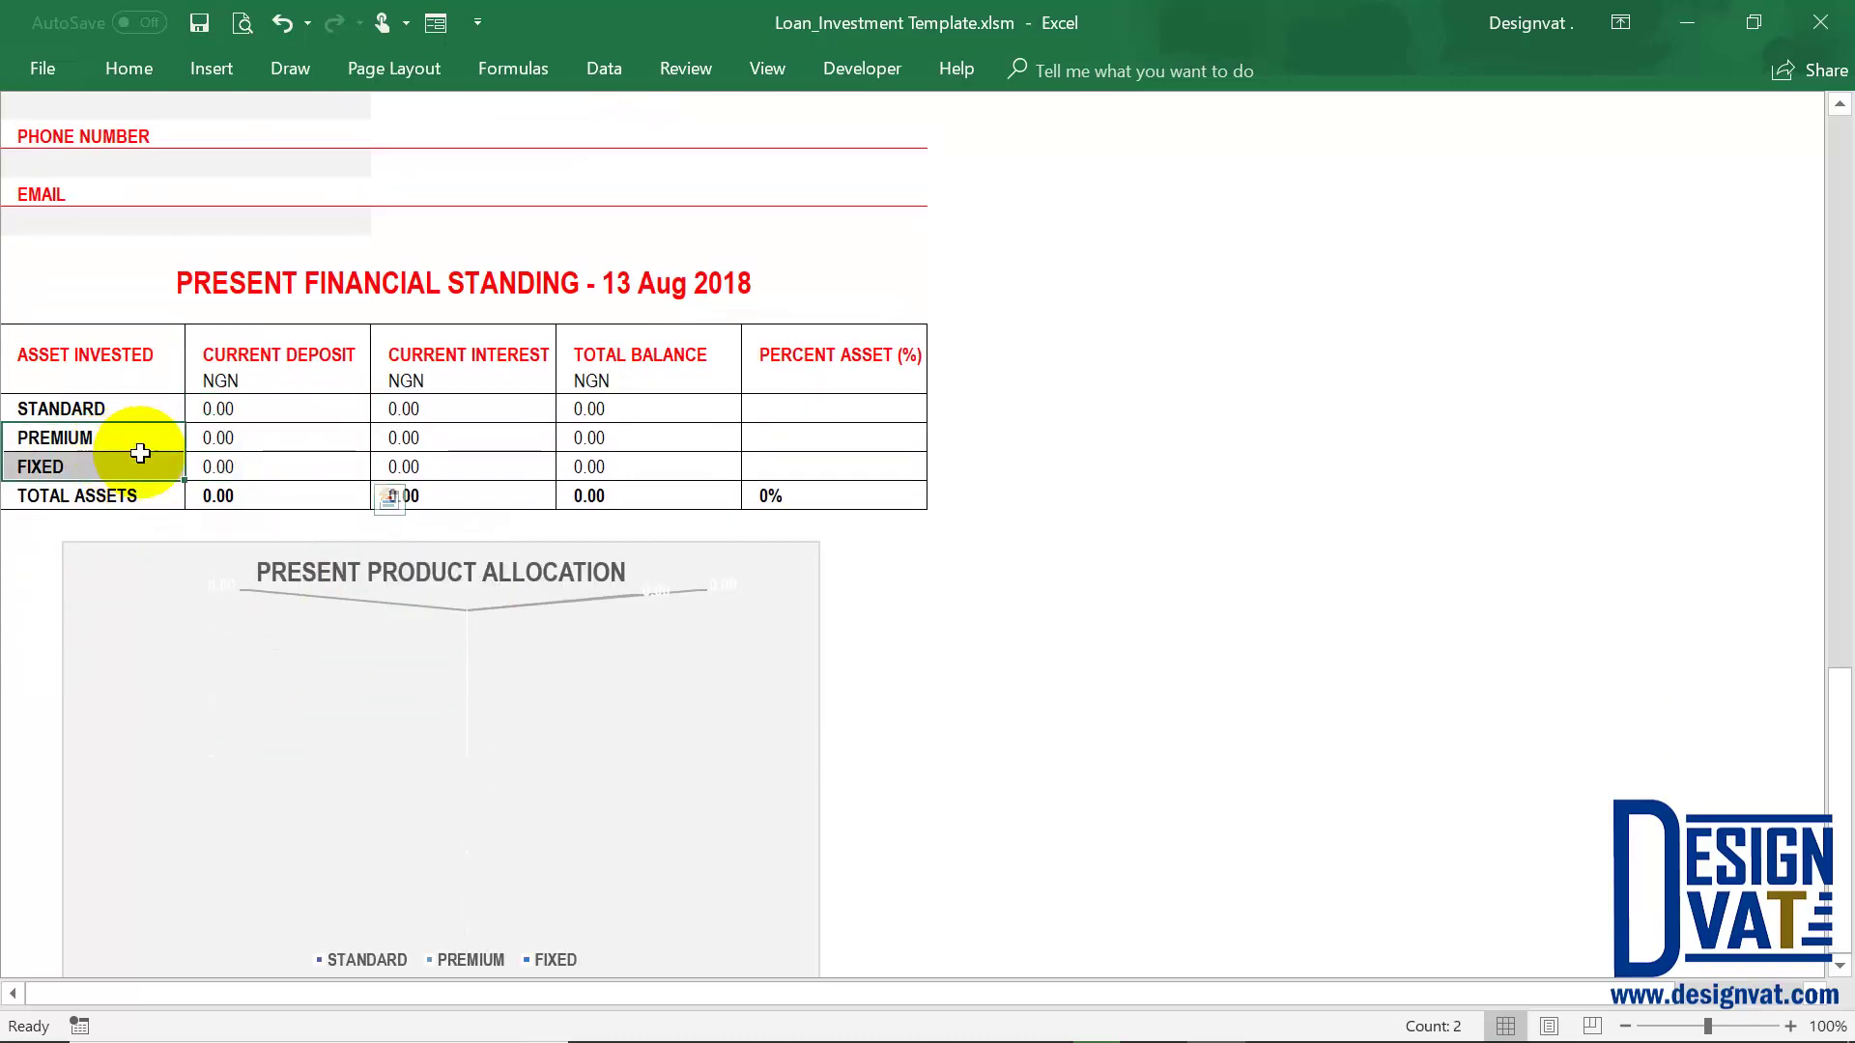
scroll(908, 504, "up", 20)
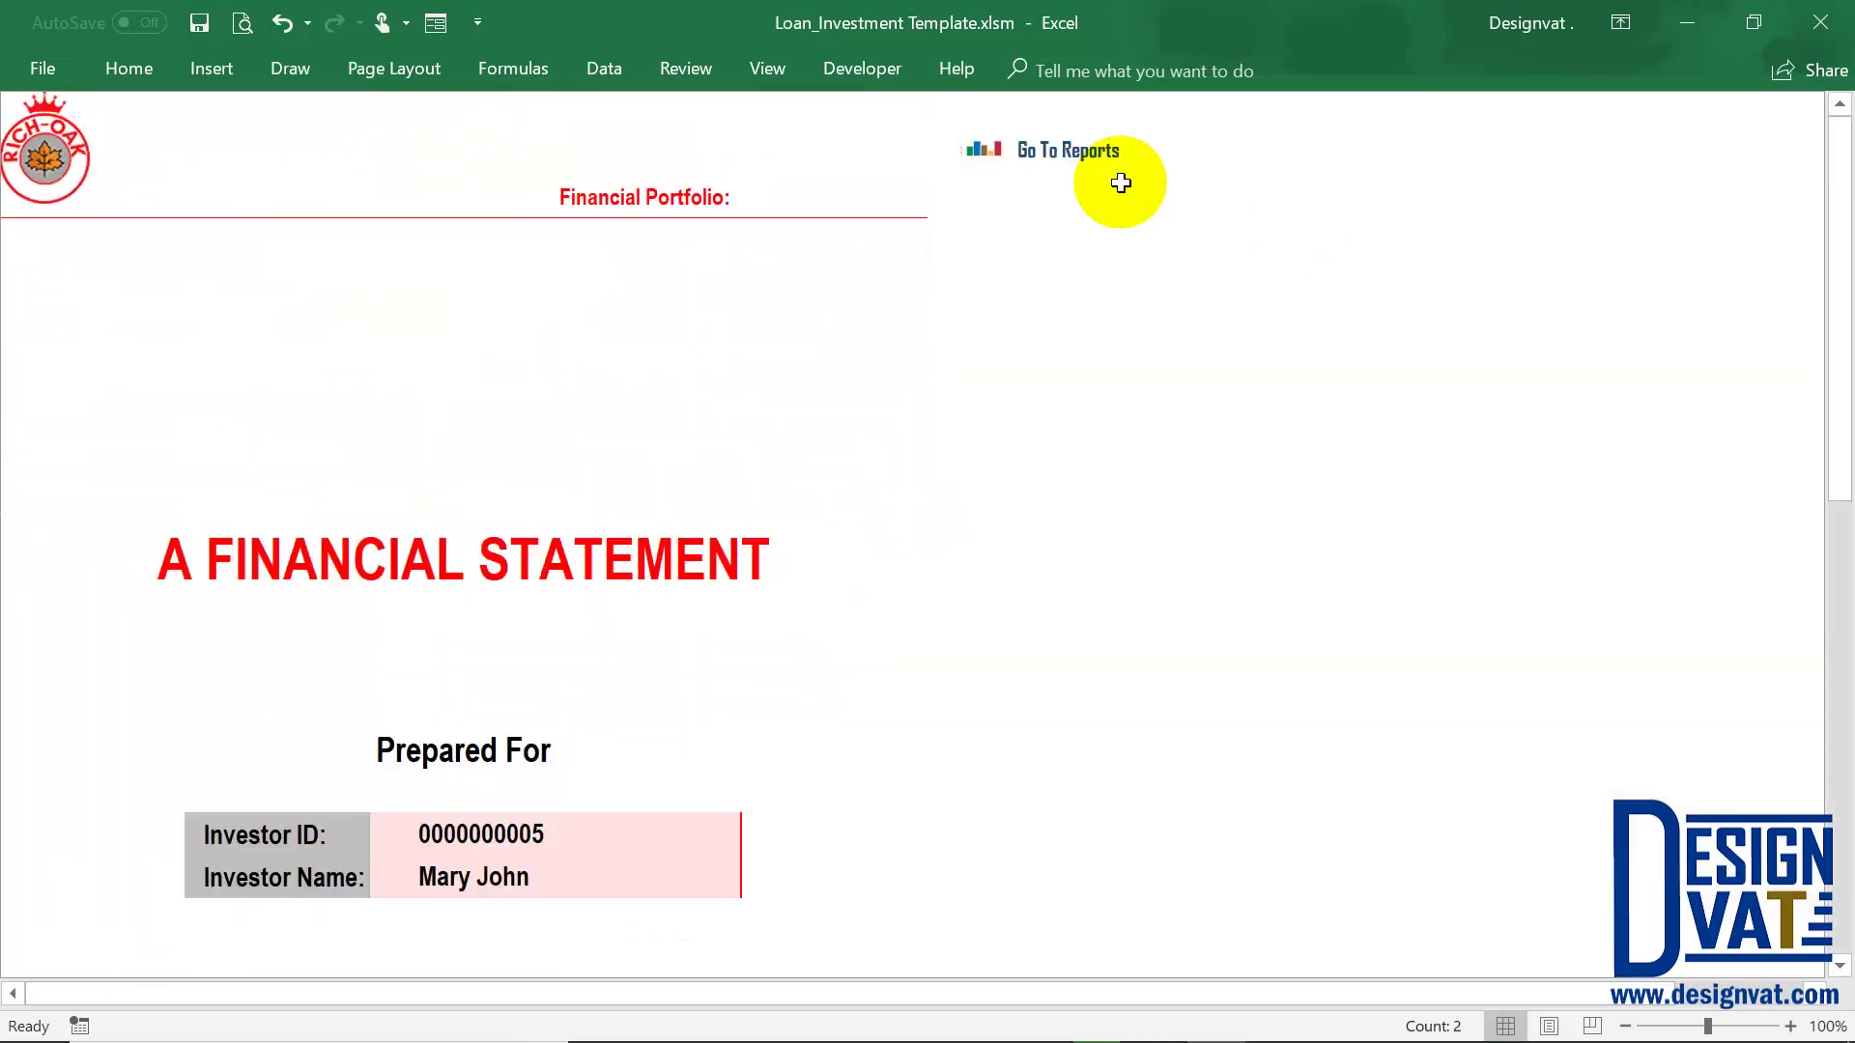
left_click(1087, 152)
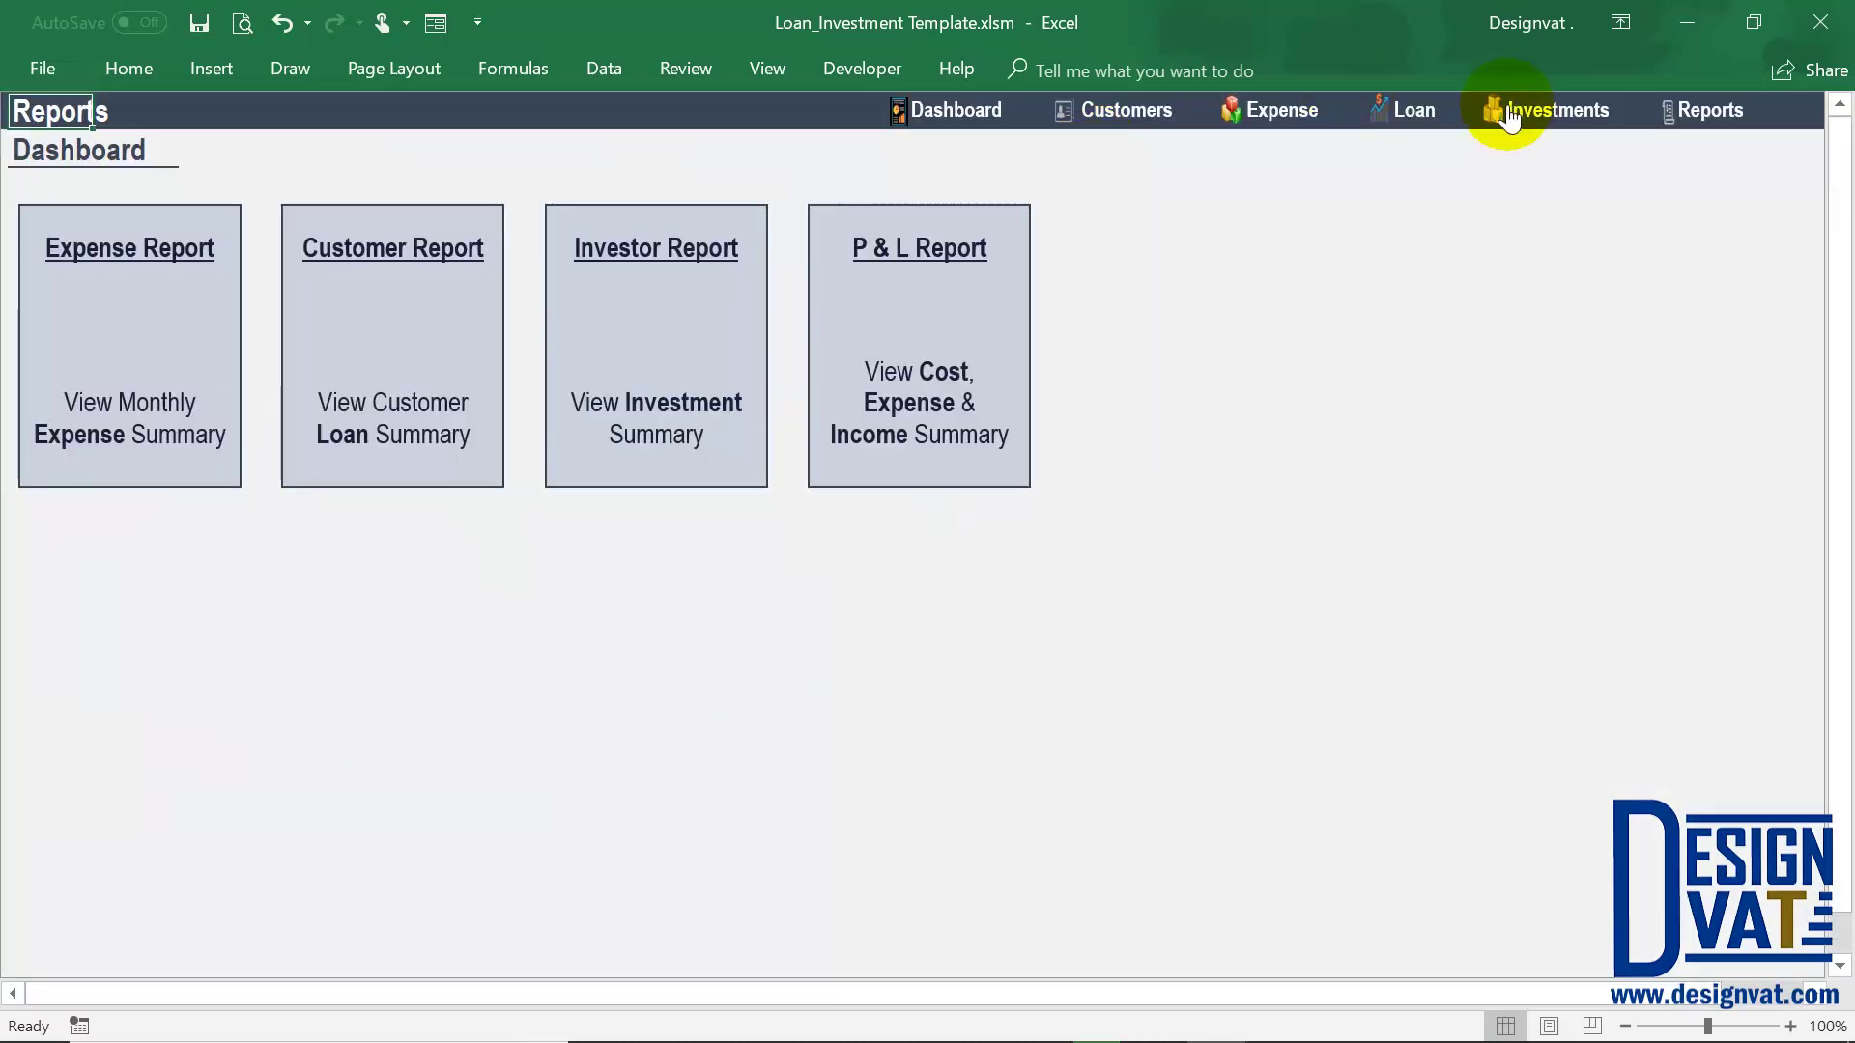
Confirm the Standard investment's Repaid status reads Yes in the Investments sheet
left_click(1510, 118)
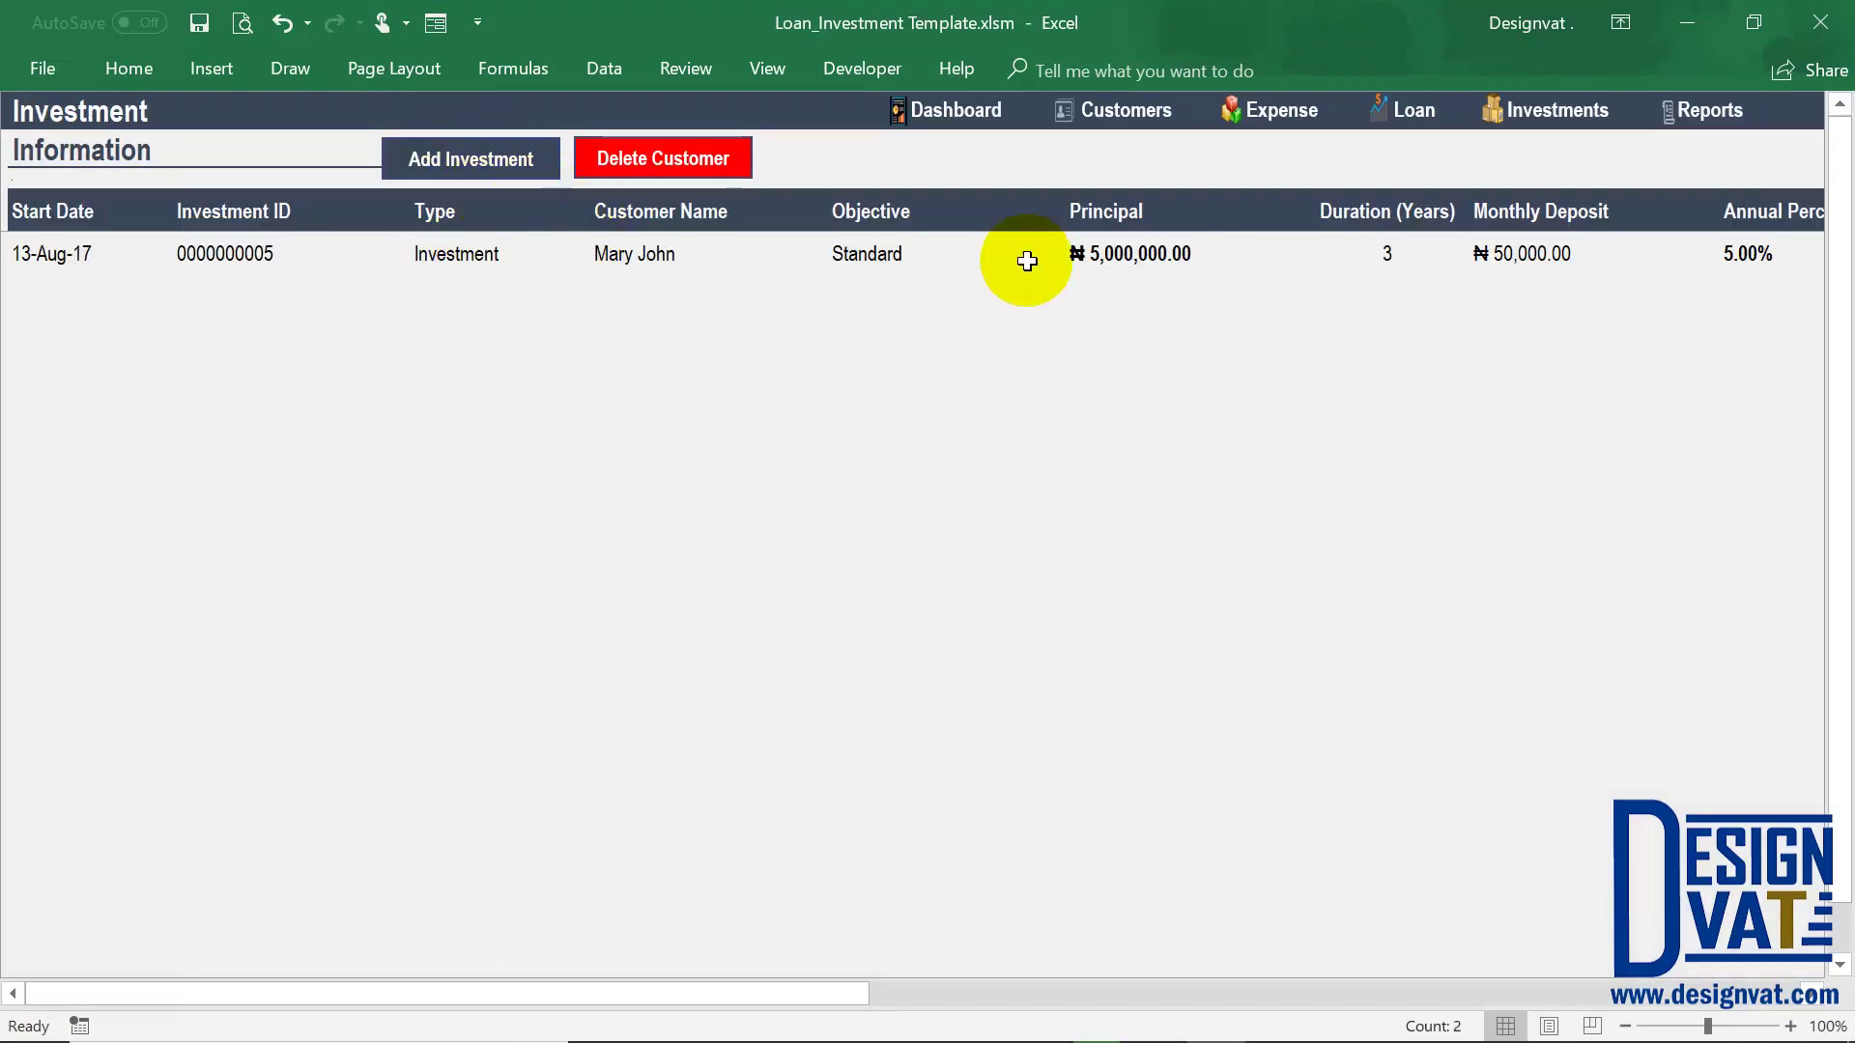
left_click_drag(850, 993, 1604, 1002)
left_click(1152, 270)
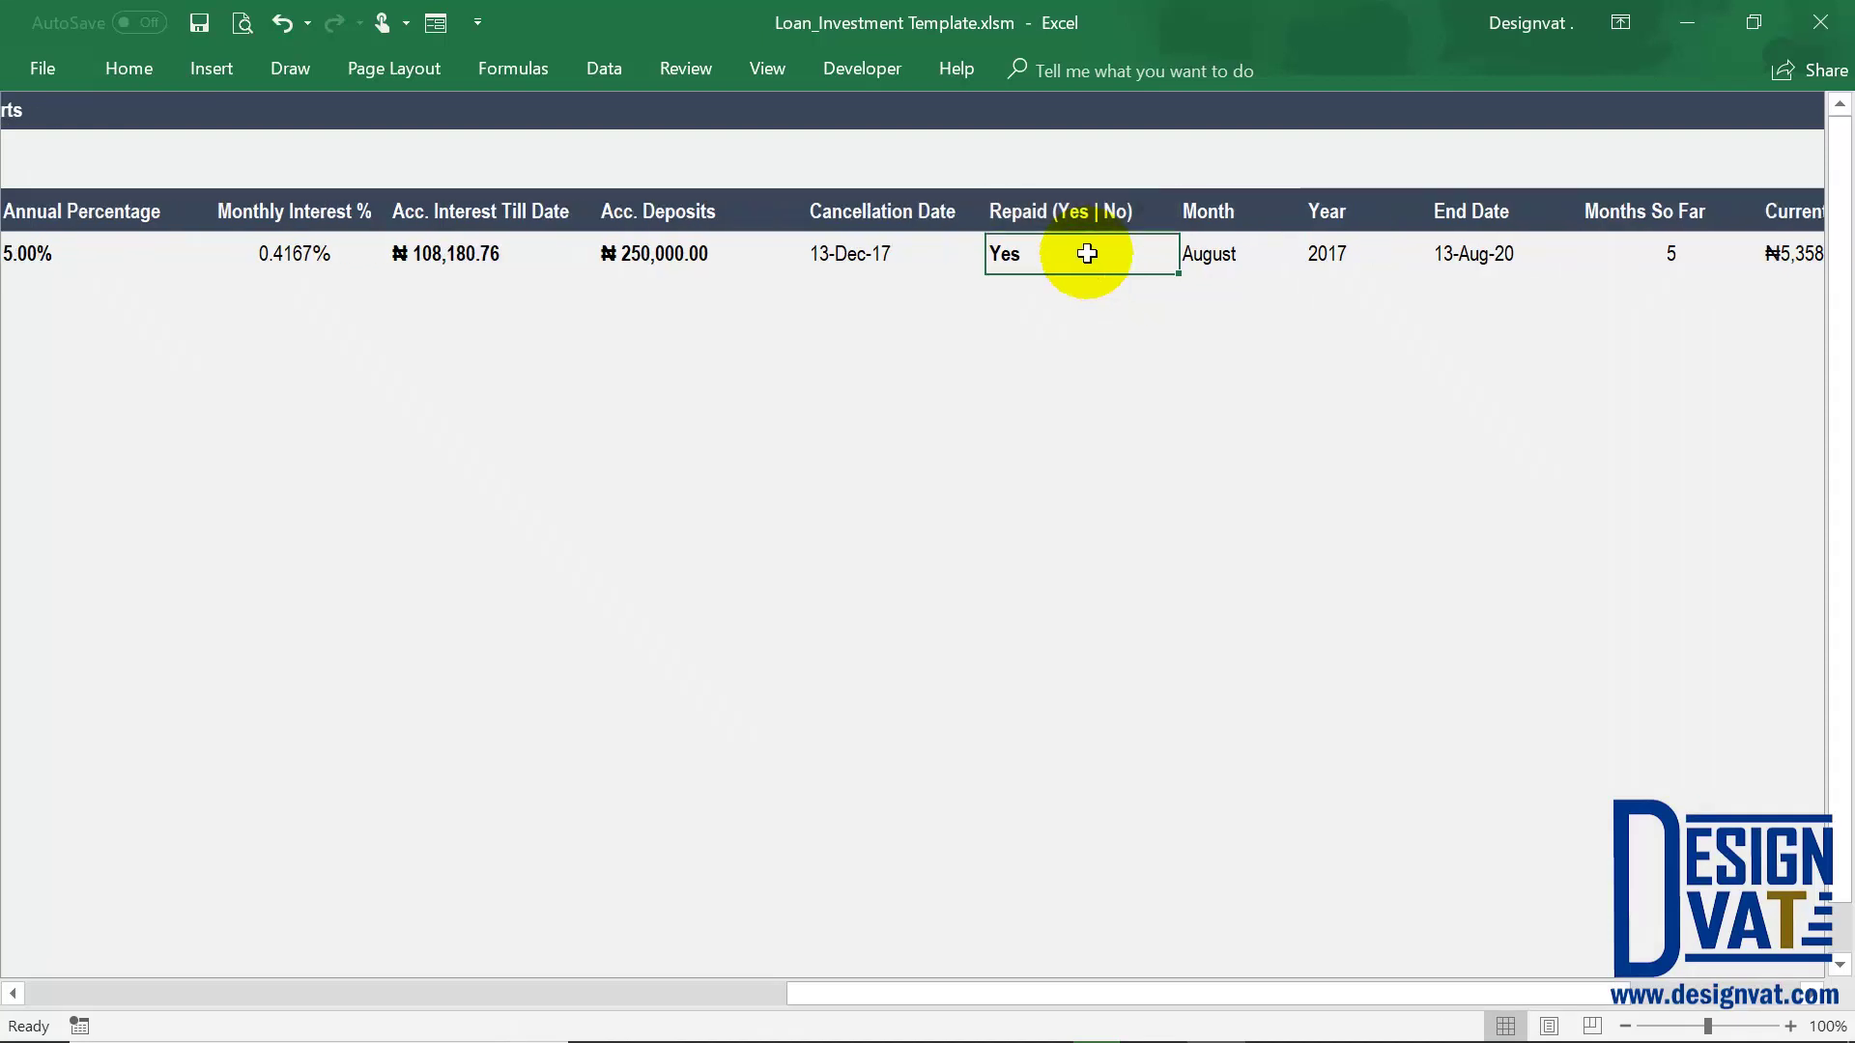
left_click_drag(944, 990, 44, 993)
left_click_drag(352, 388, 480, 173)
Add a Premium investment from 13-01-2018: 2,000,000.00 principal, 20,000 monthly, 4 years at 4%
left_click(477, 161)
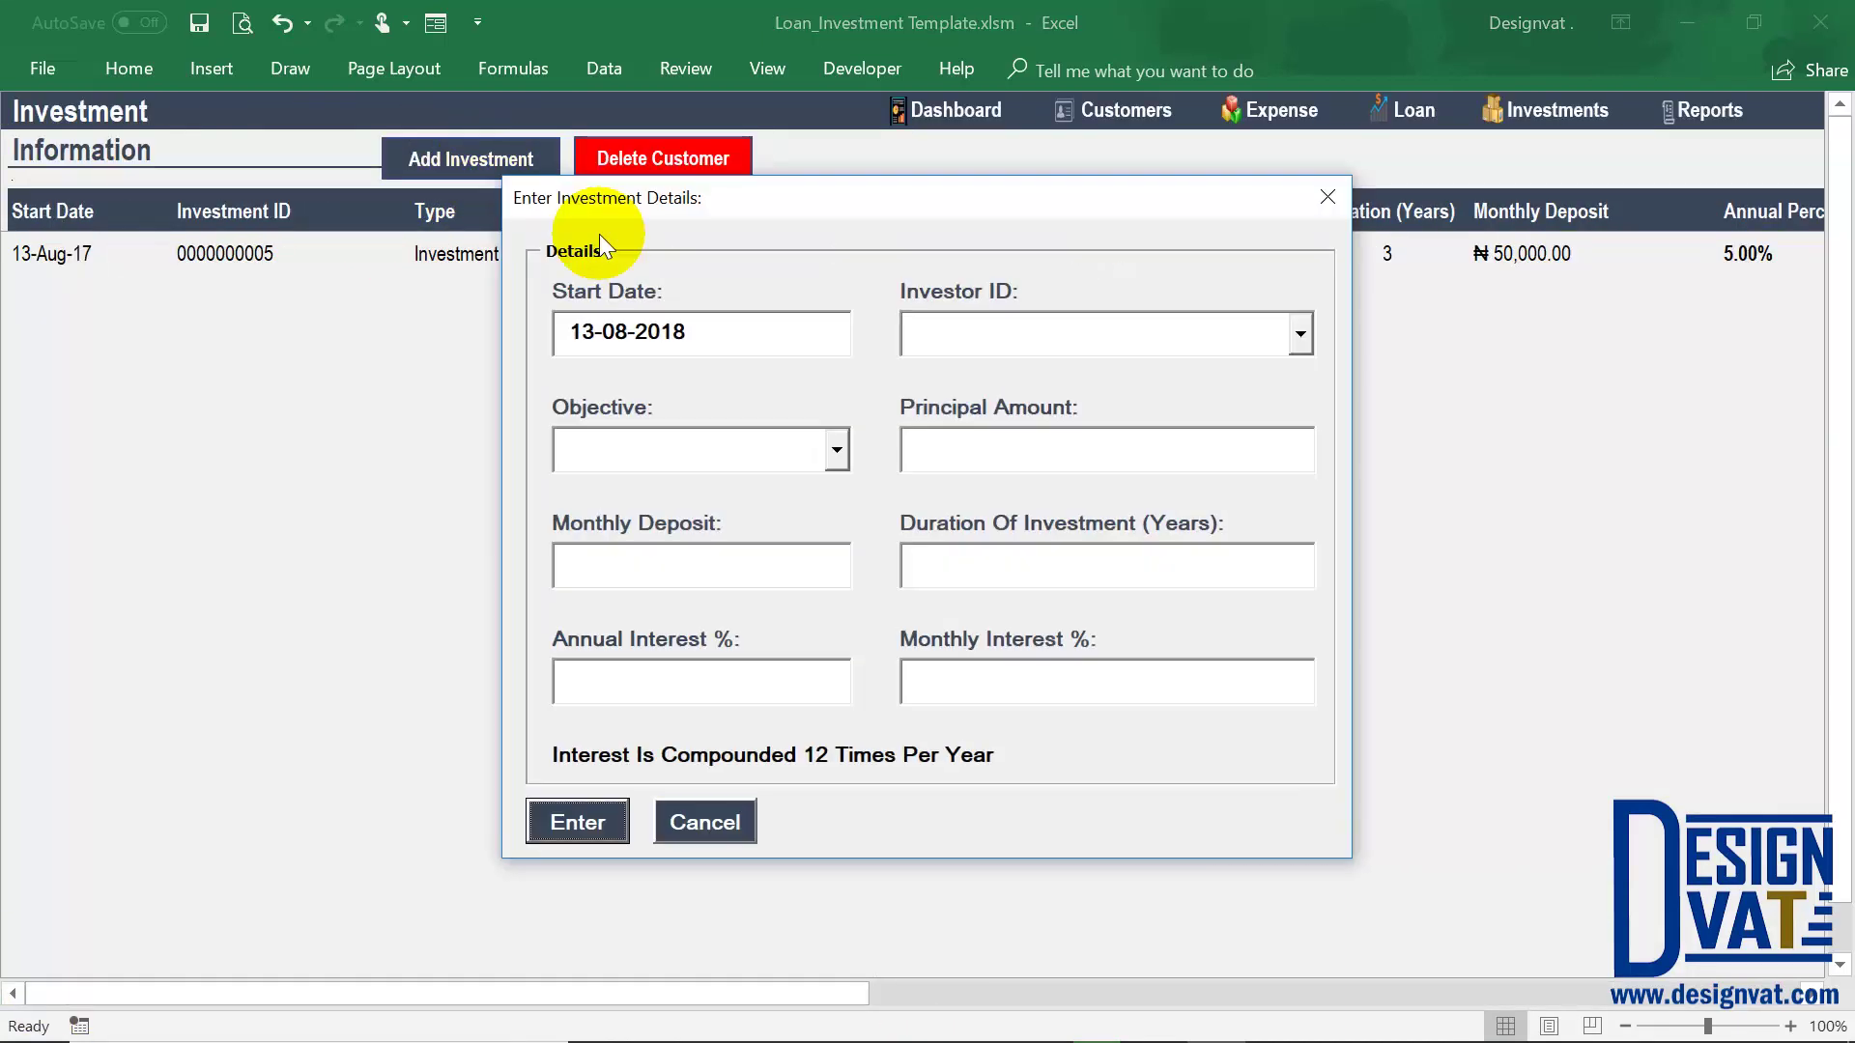
left_click(662, 336)
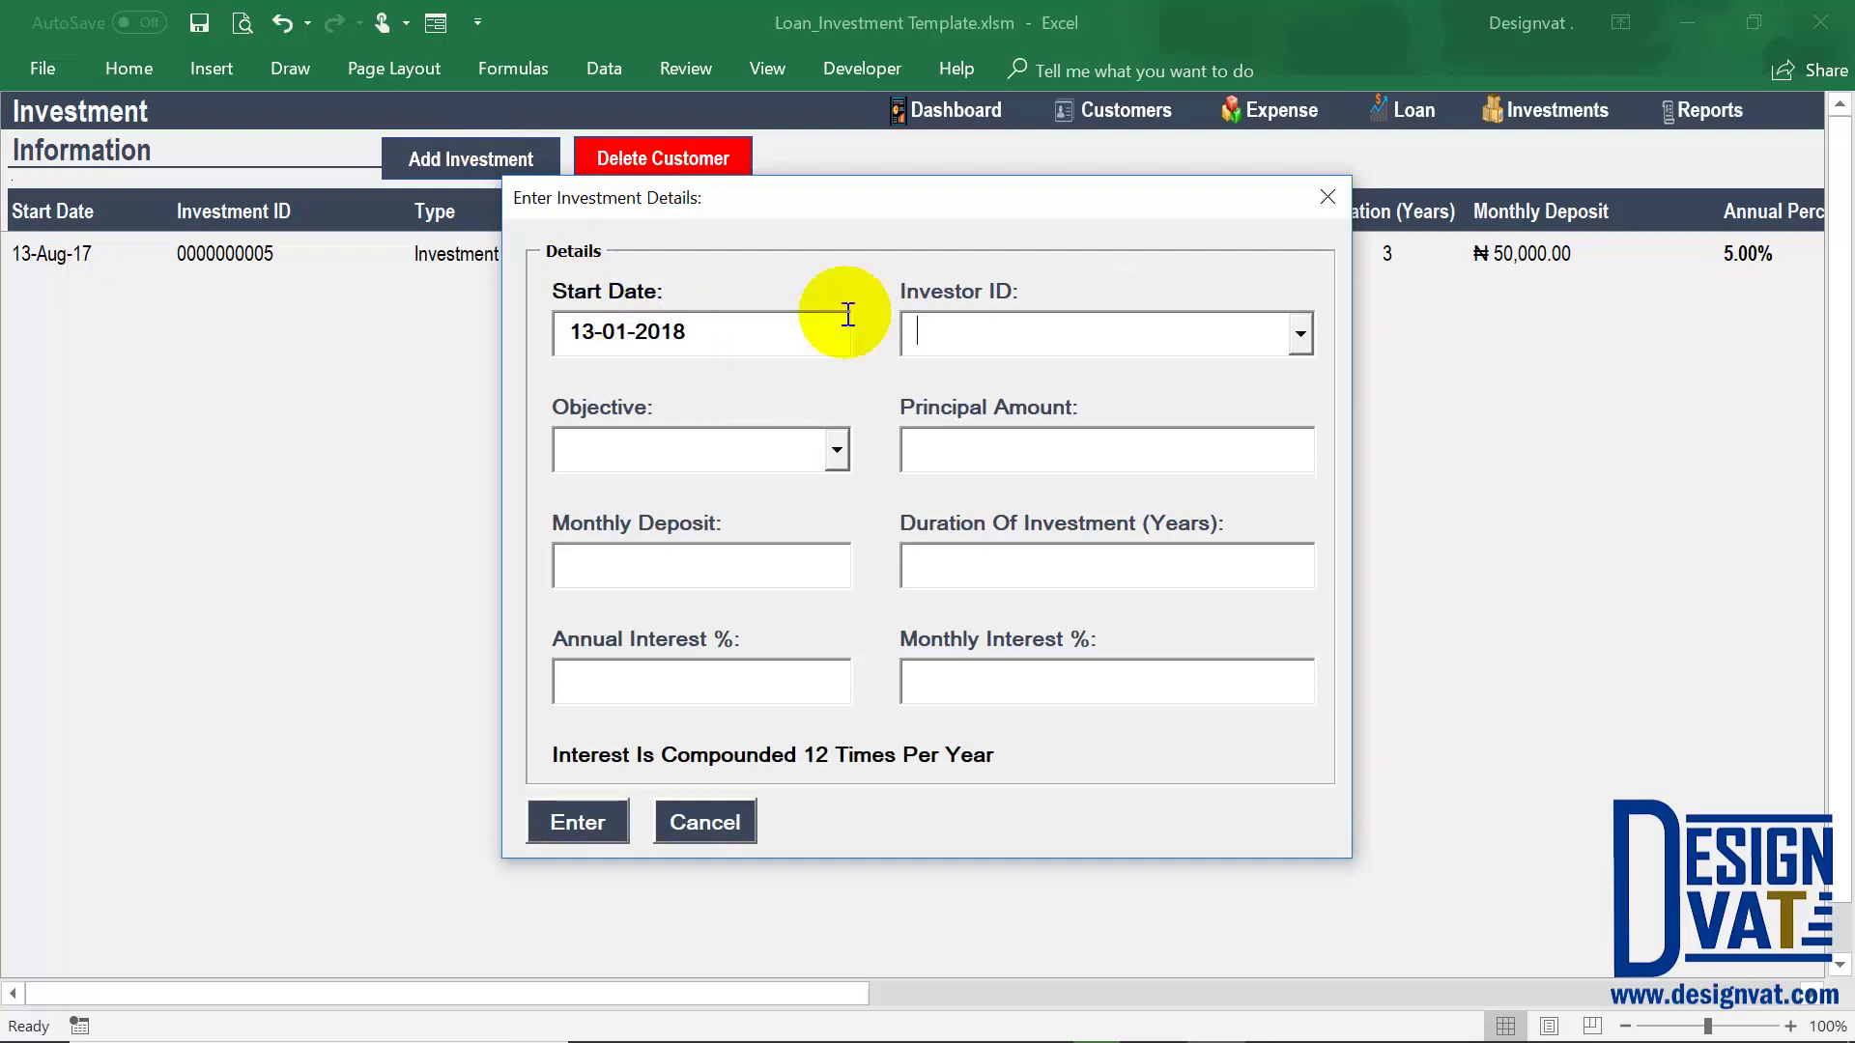
left_click(799, 462)
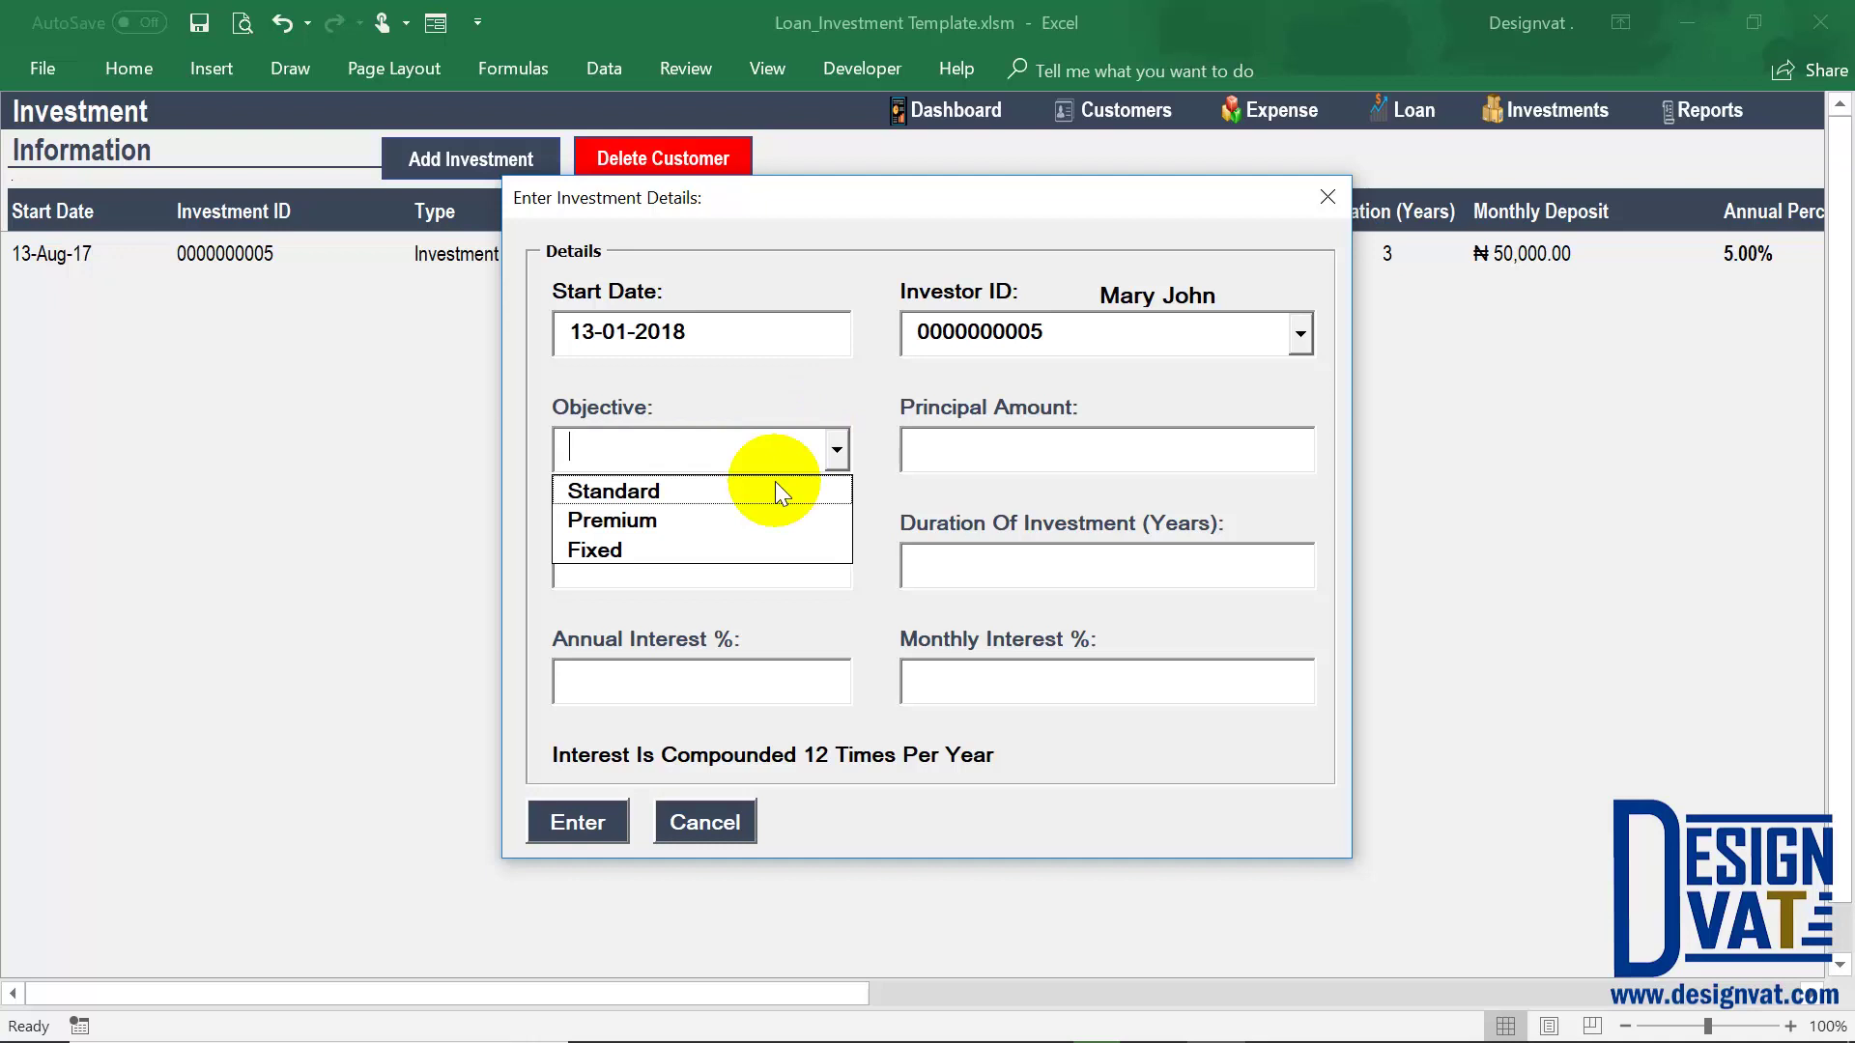
left_click(715, 517)
type("200000.00")
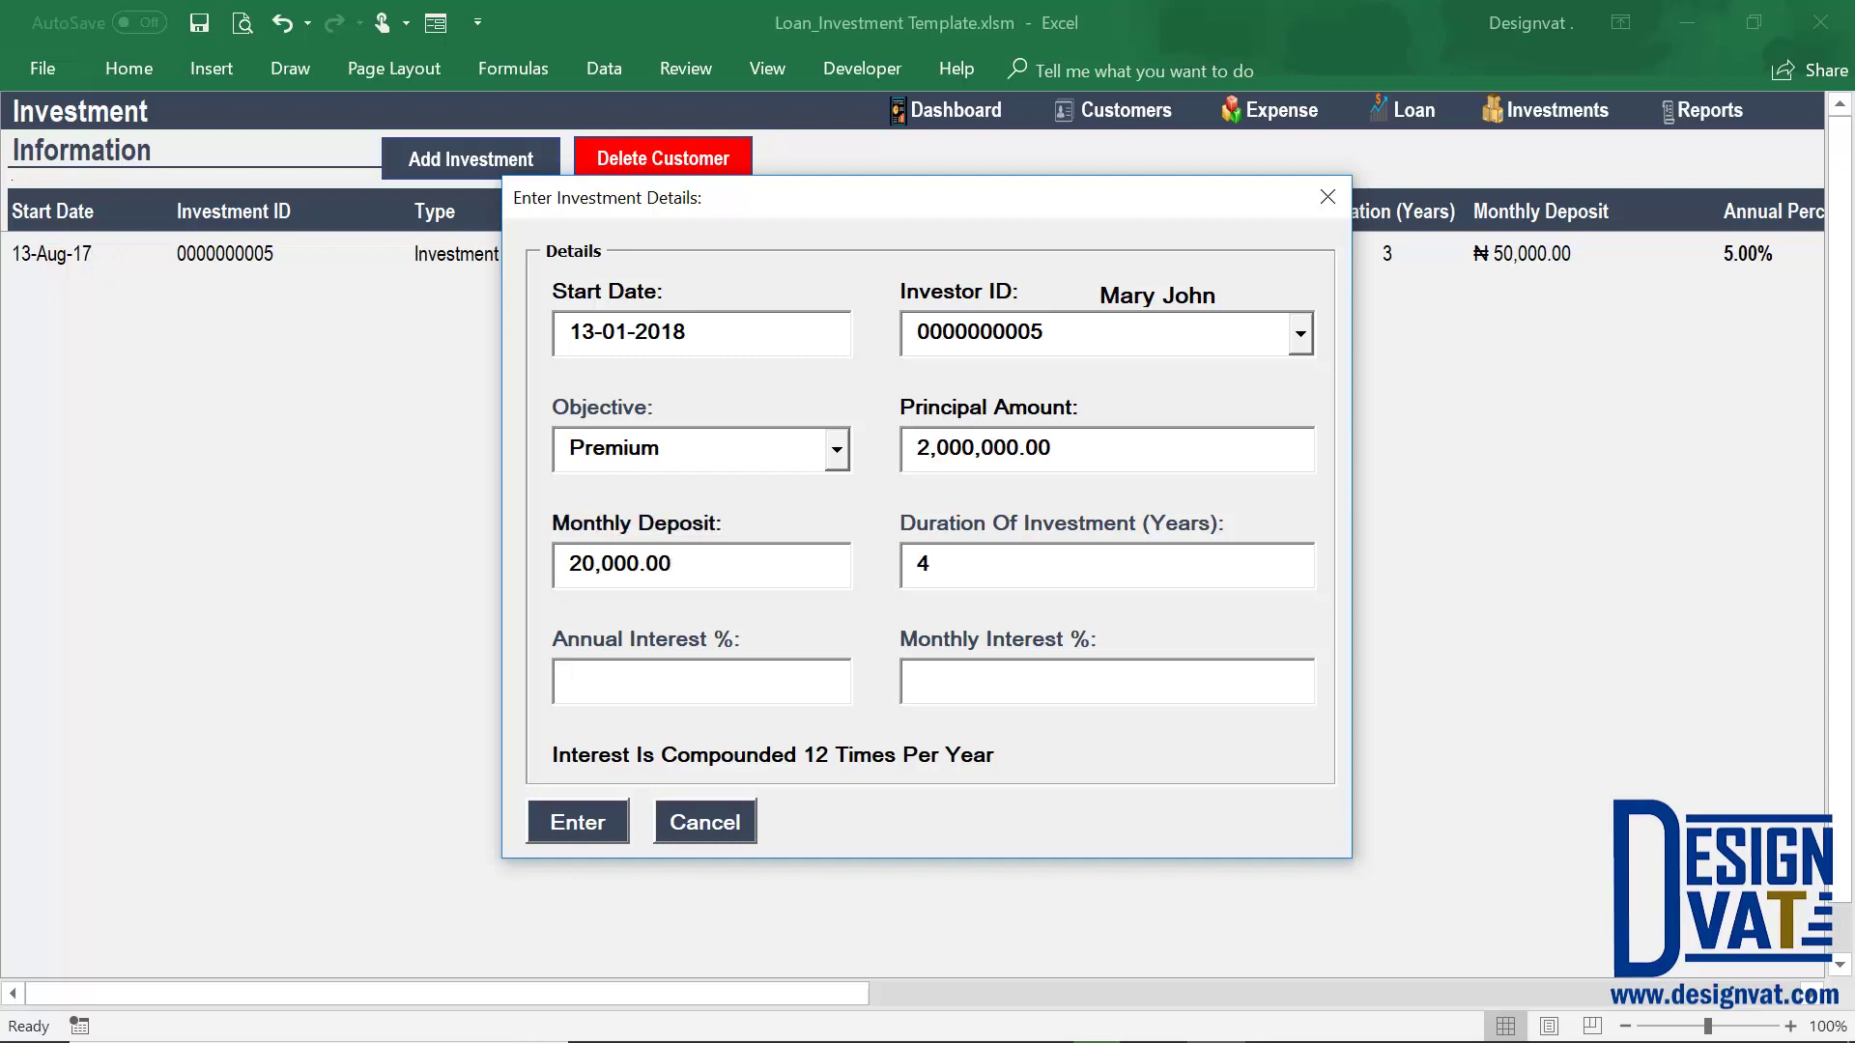
key("Tab")
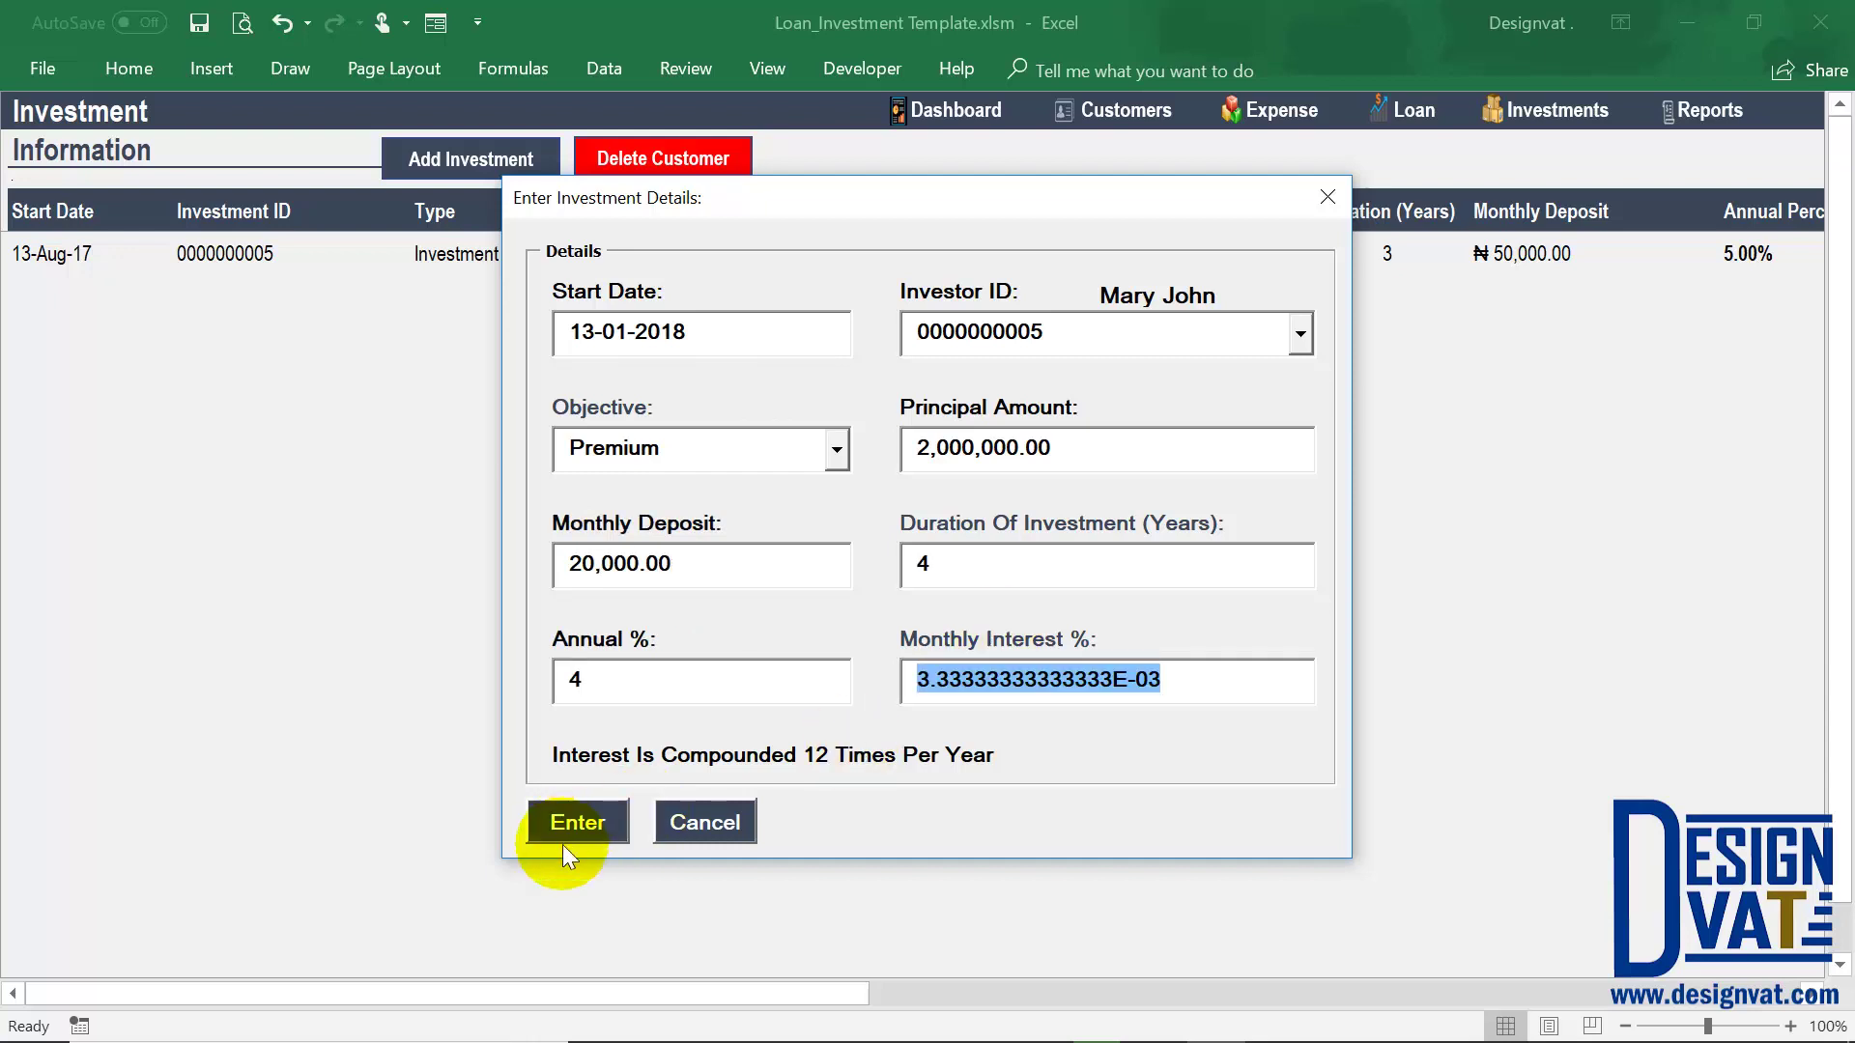
left_click(562, 845)
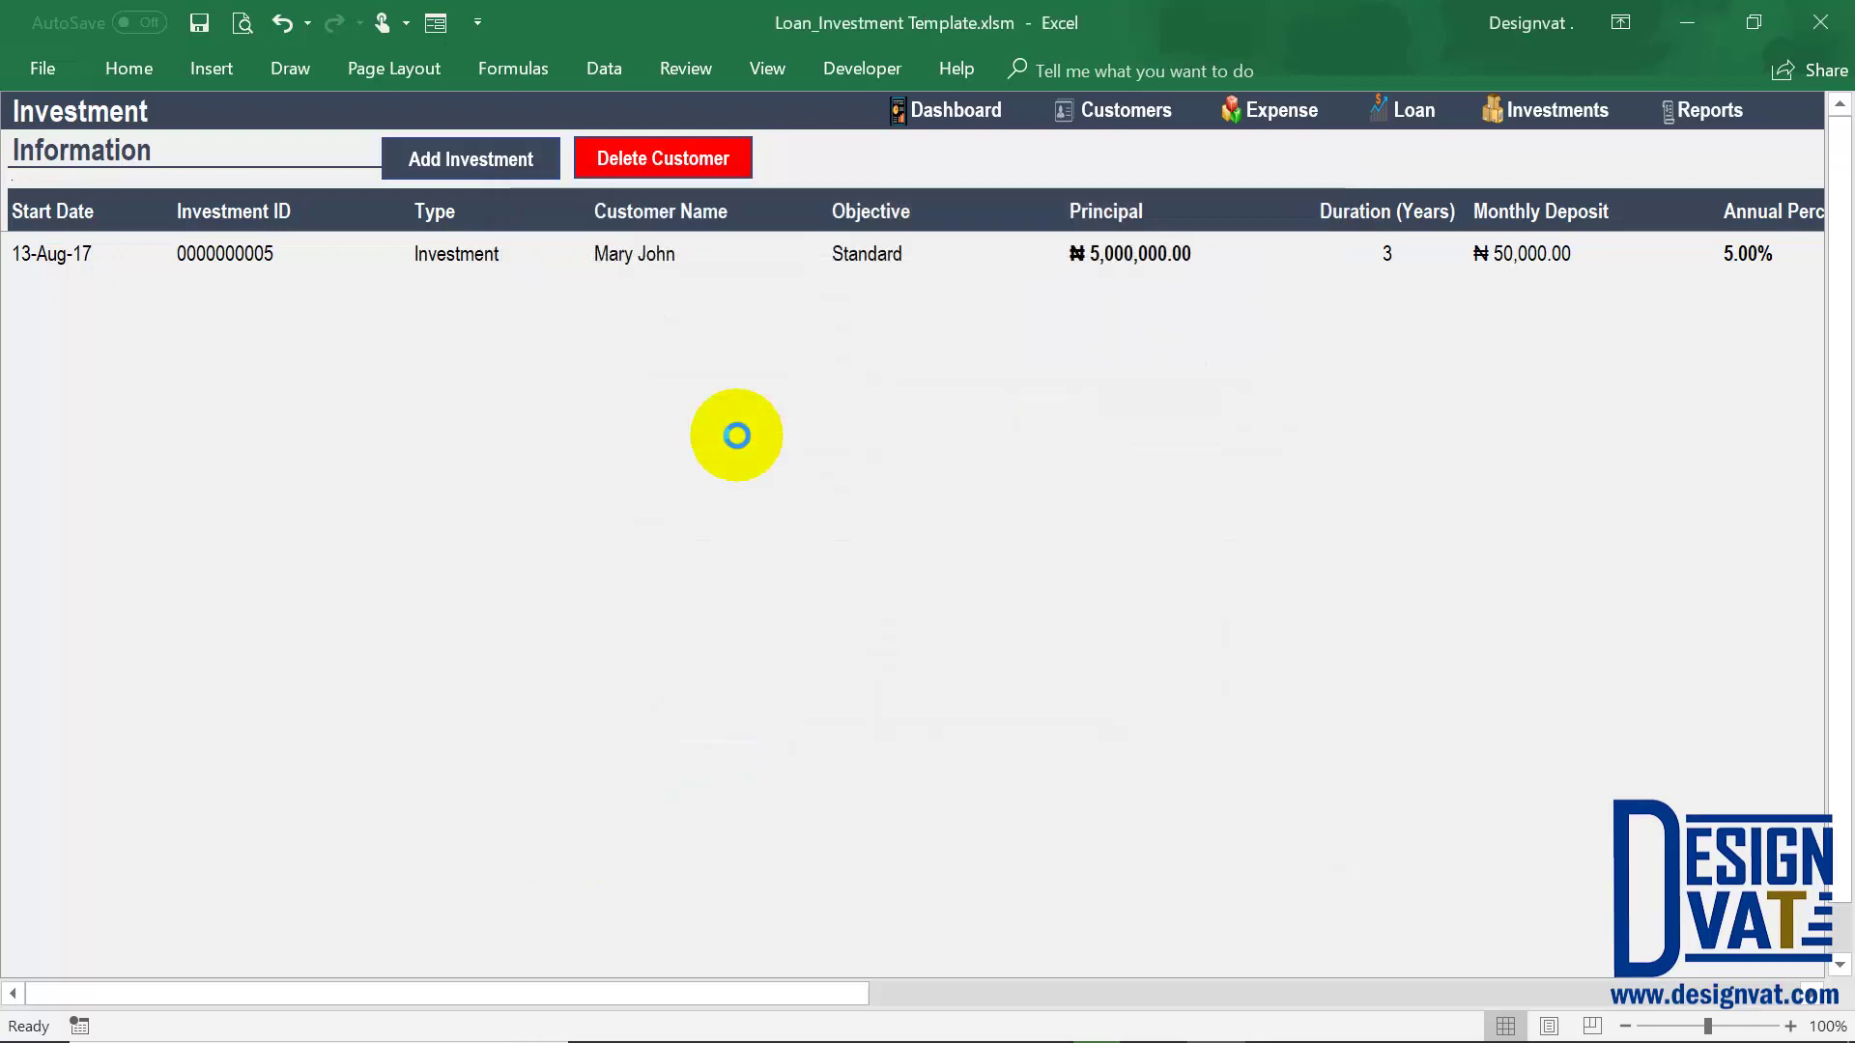
left_click(956, 630)
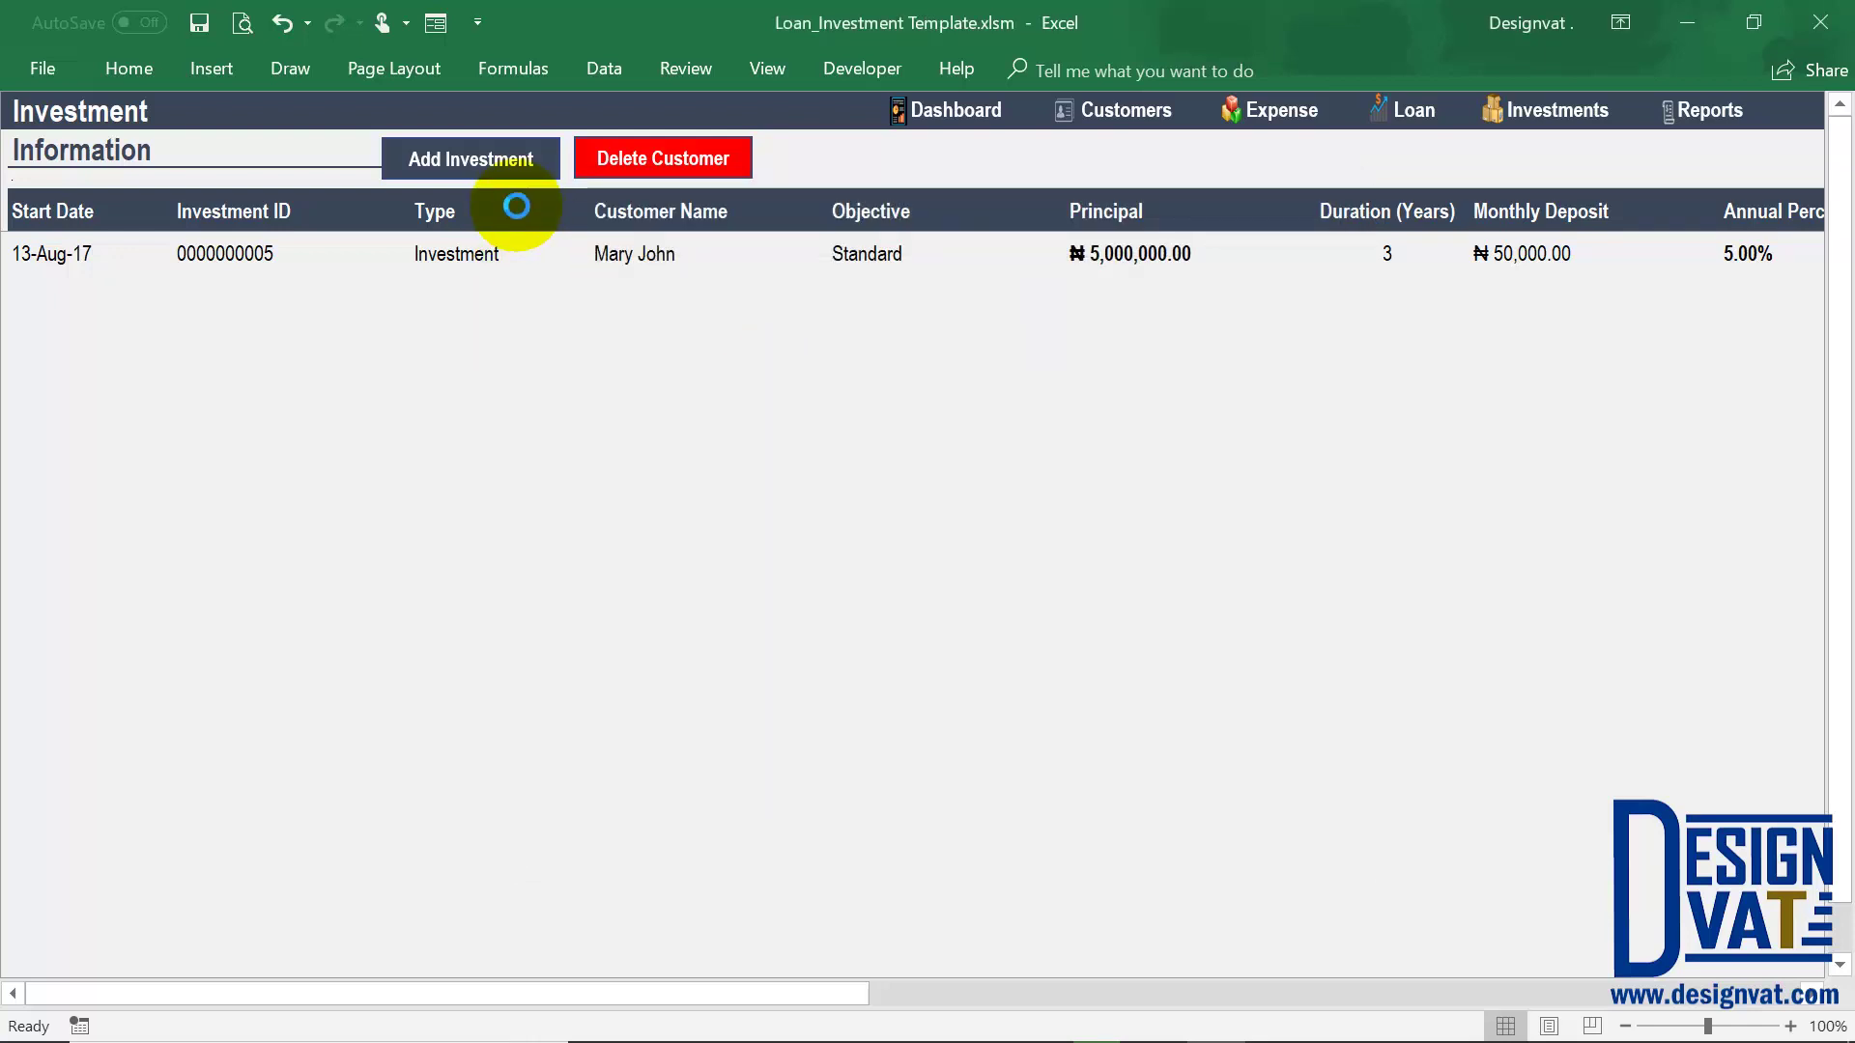
Add a Fixed investment from 13-Feb-18: 3,500,000 principal, 36,000 monthly, 2 years at 2.00%
left_click(518, 174)
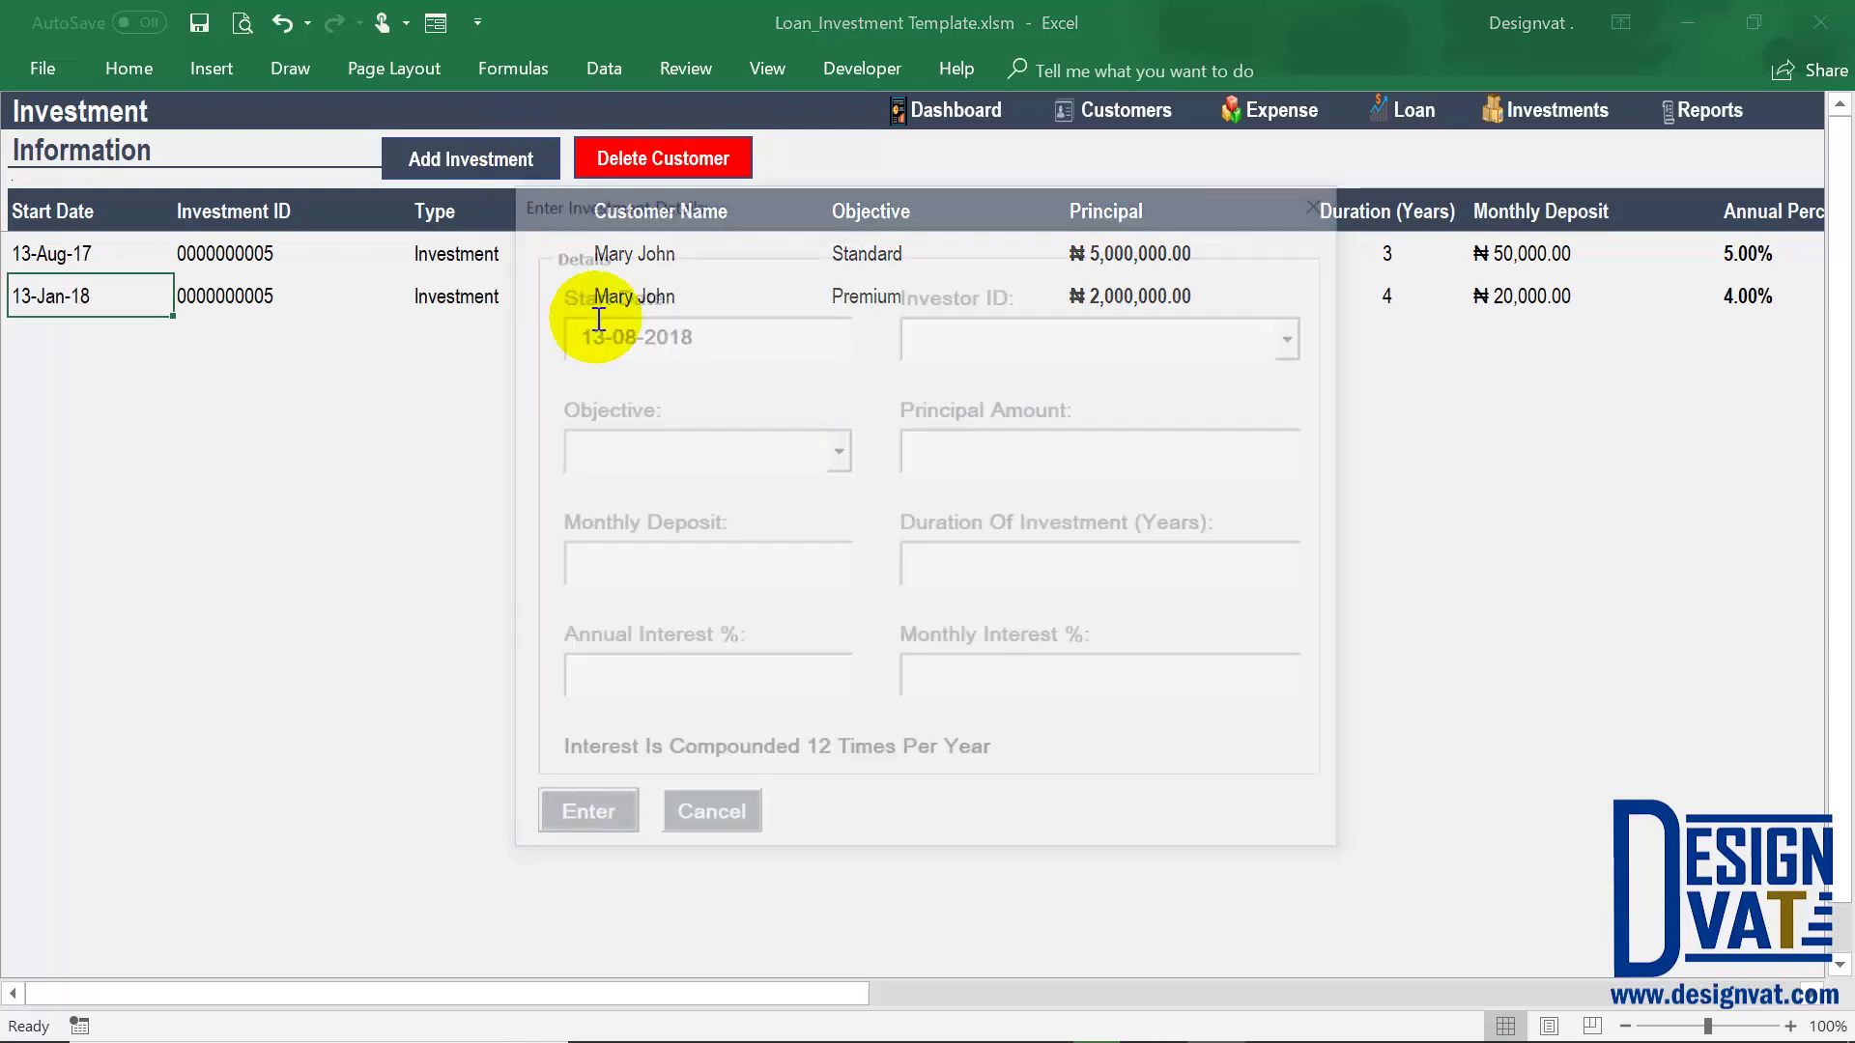
key("BackSpace")
type("2")
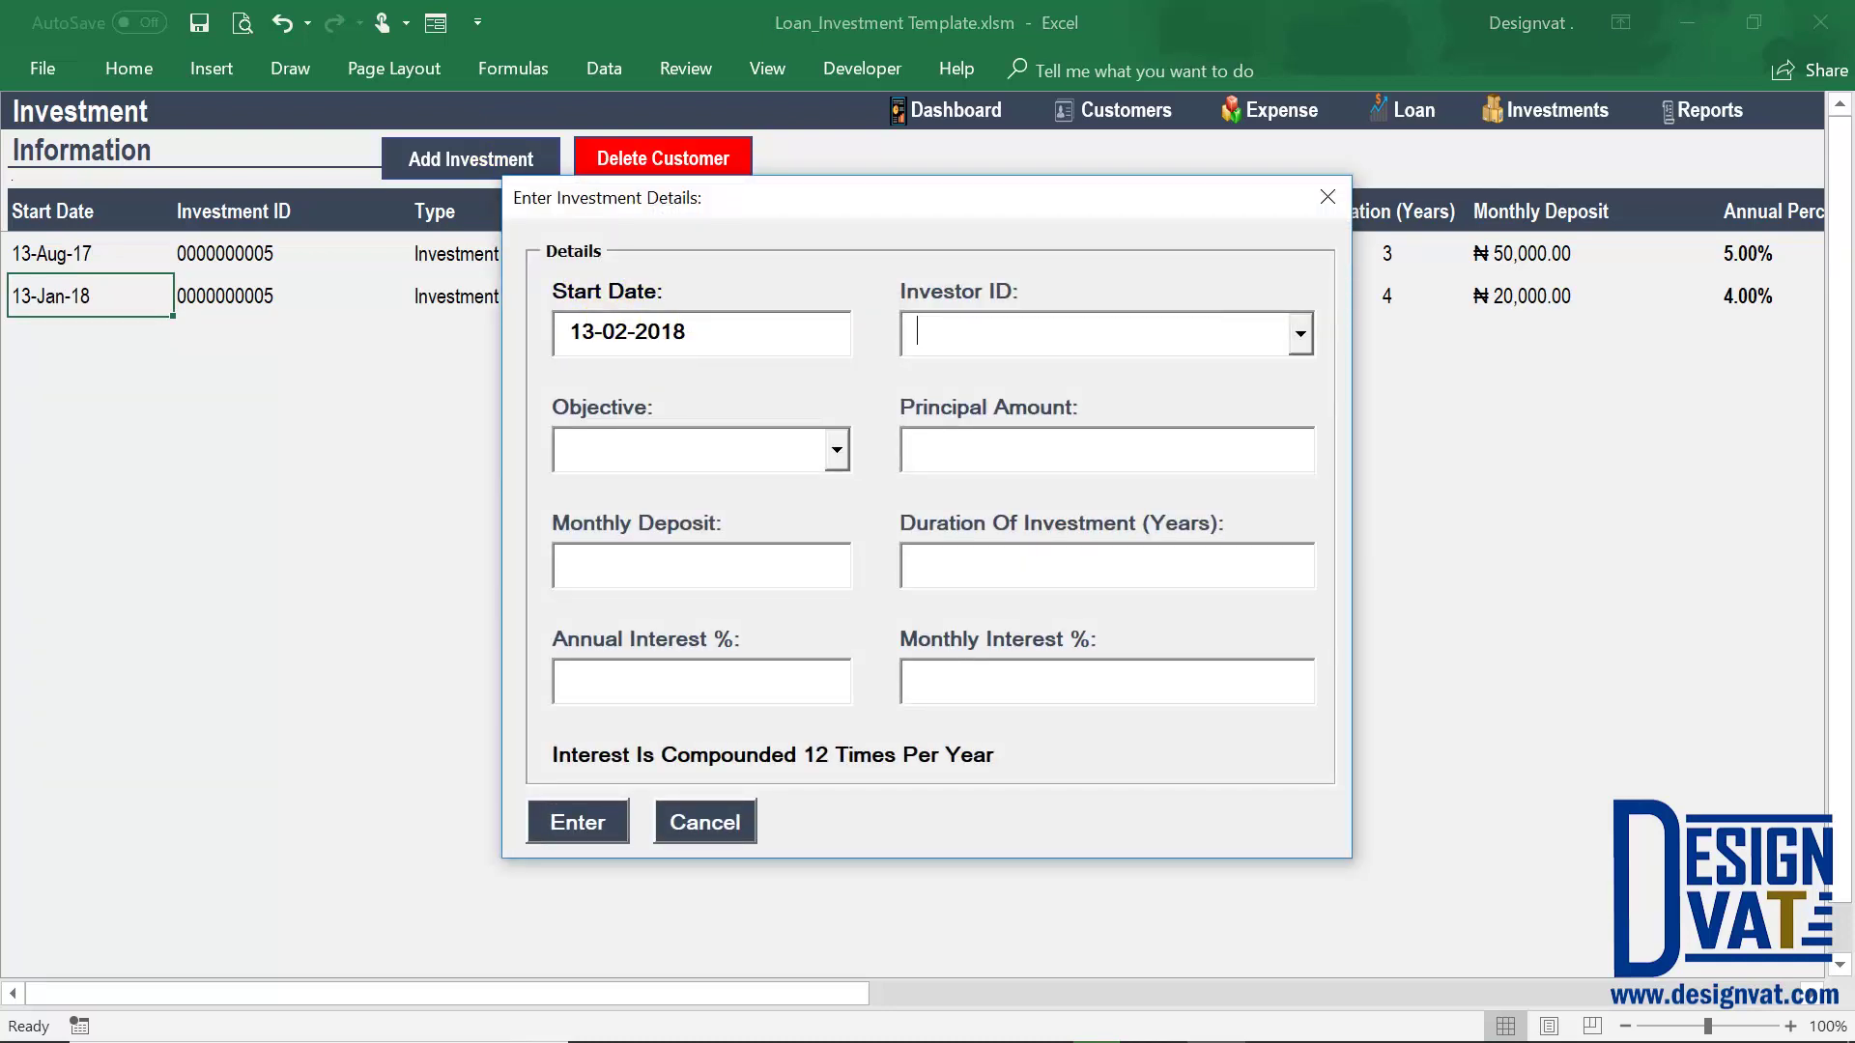
left_click(834, 449)
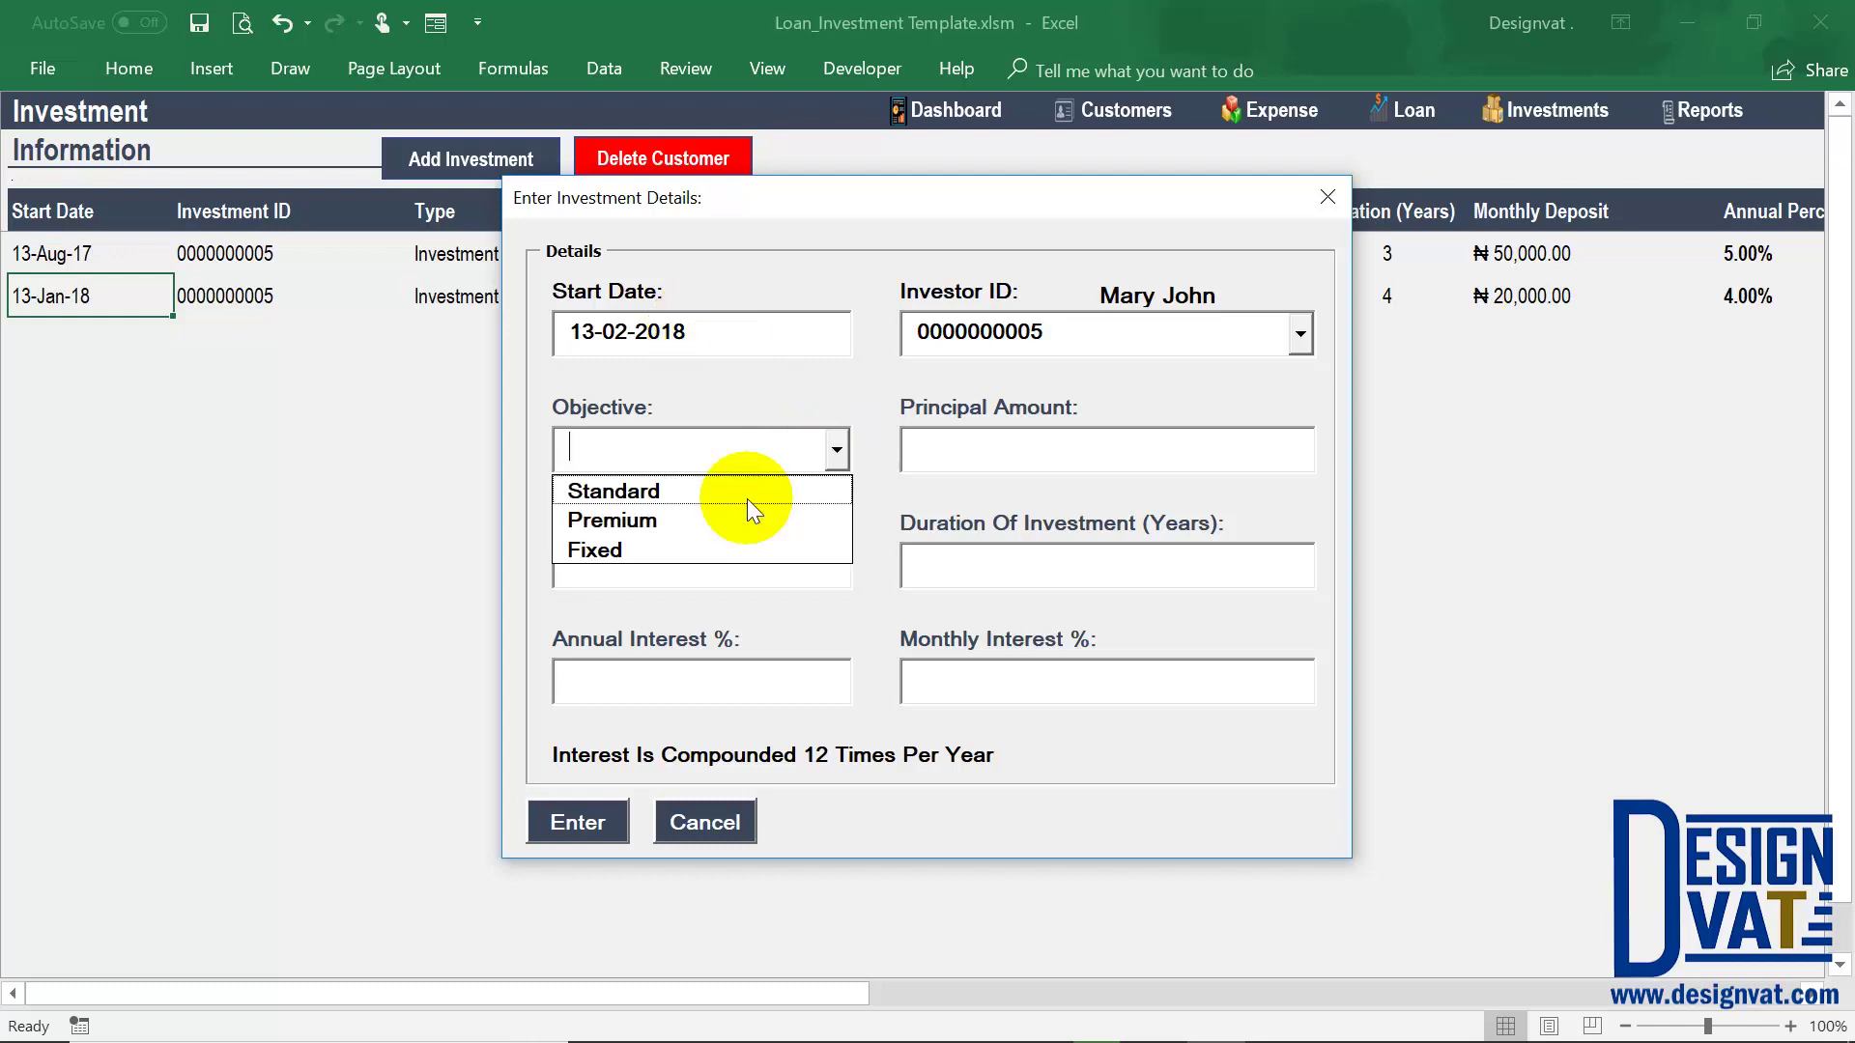
left_click(676, 547)
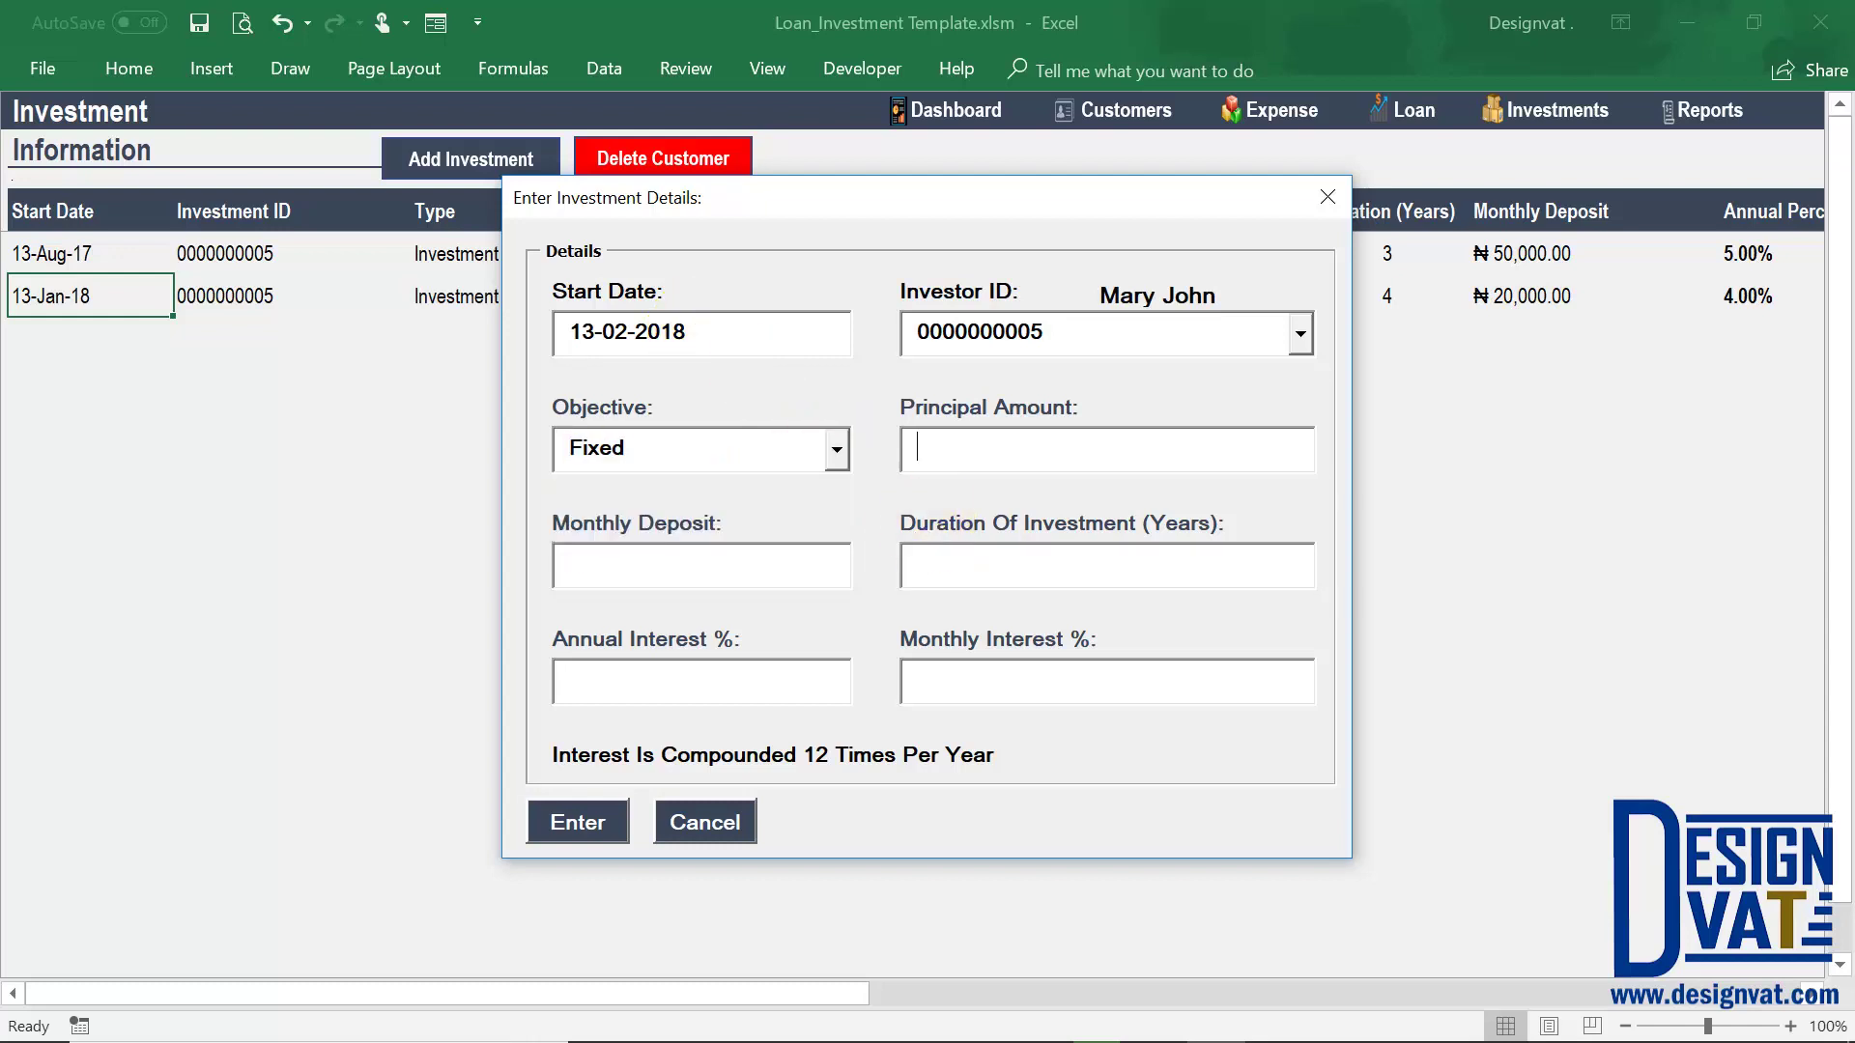
type("3,500,000.00")
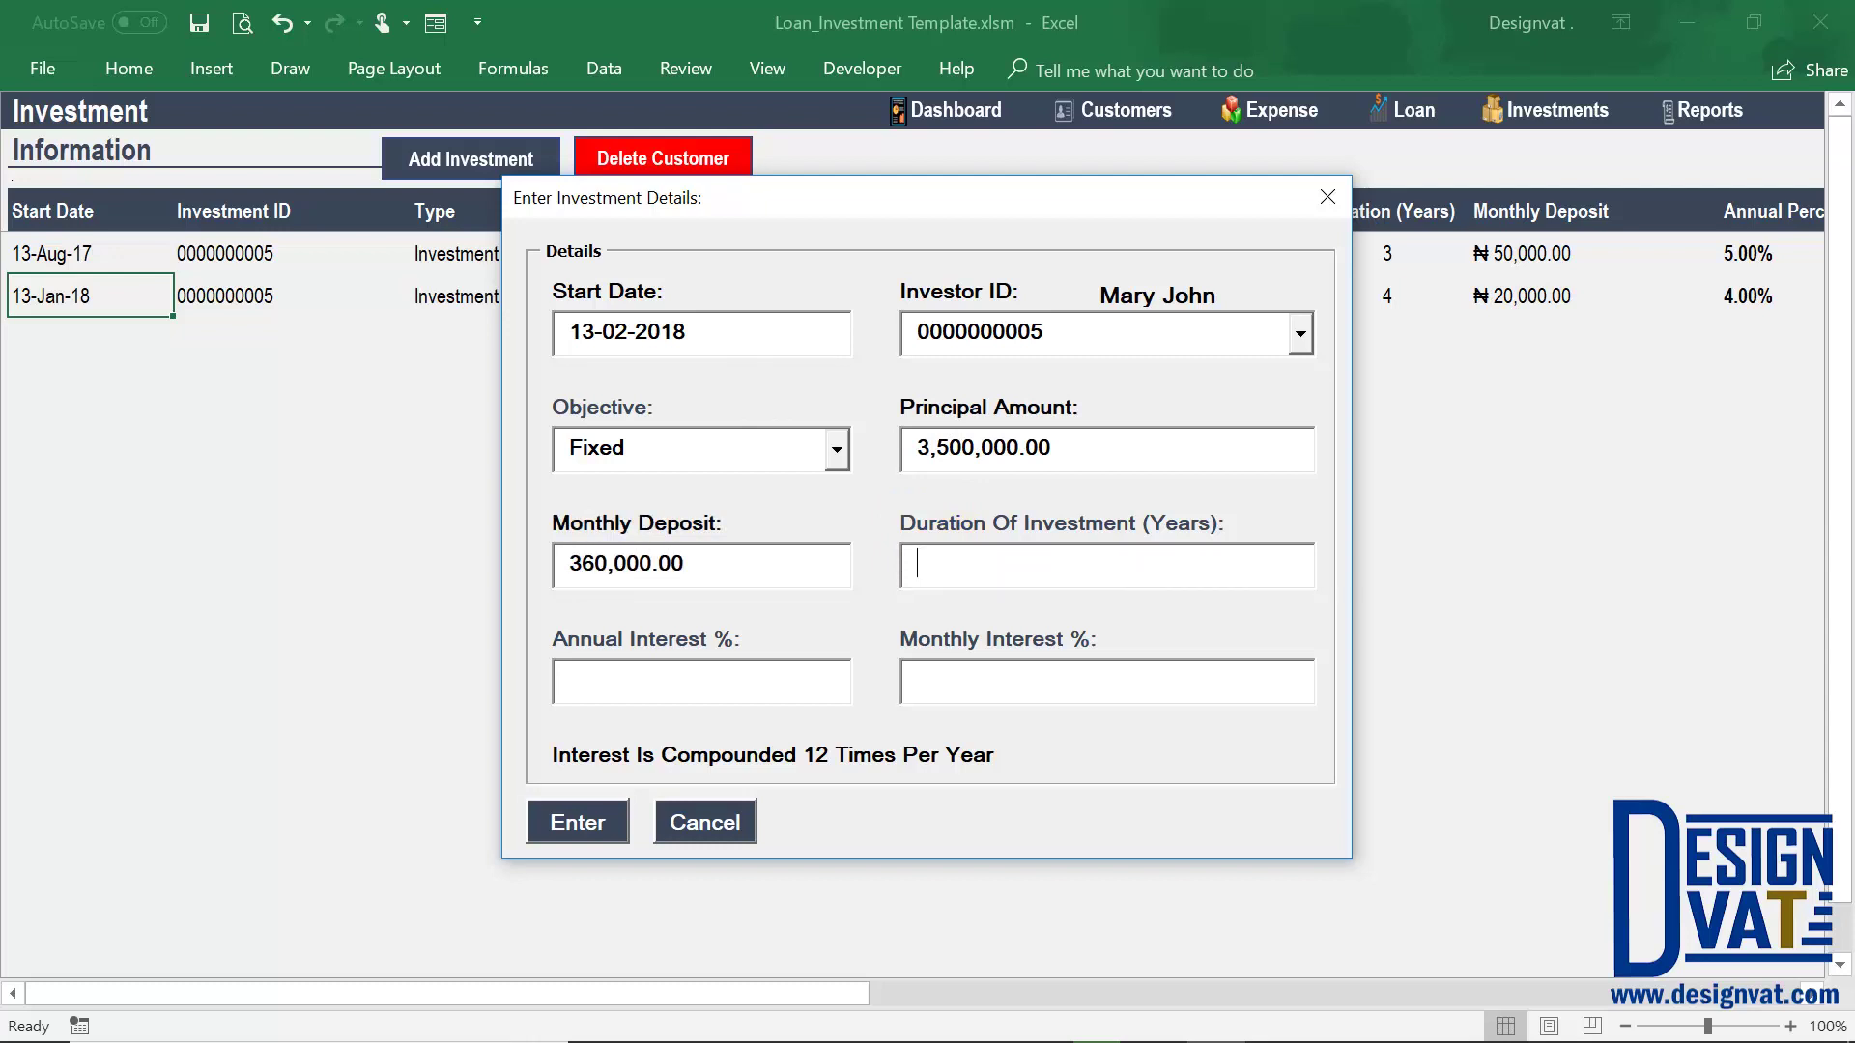
left_click(630, 563)
type("2")
key("Tab")
left_click(605, 820)
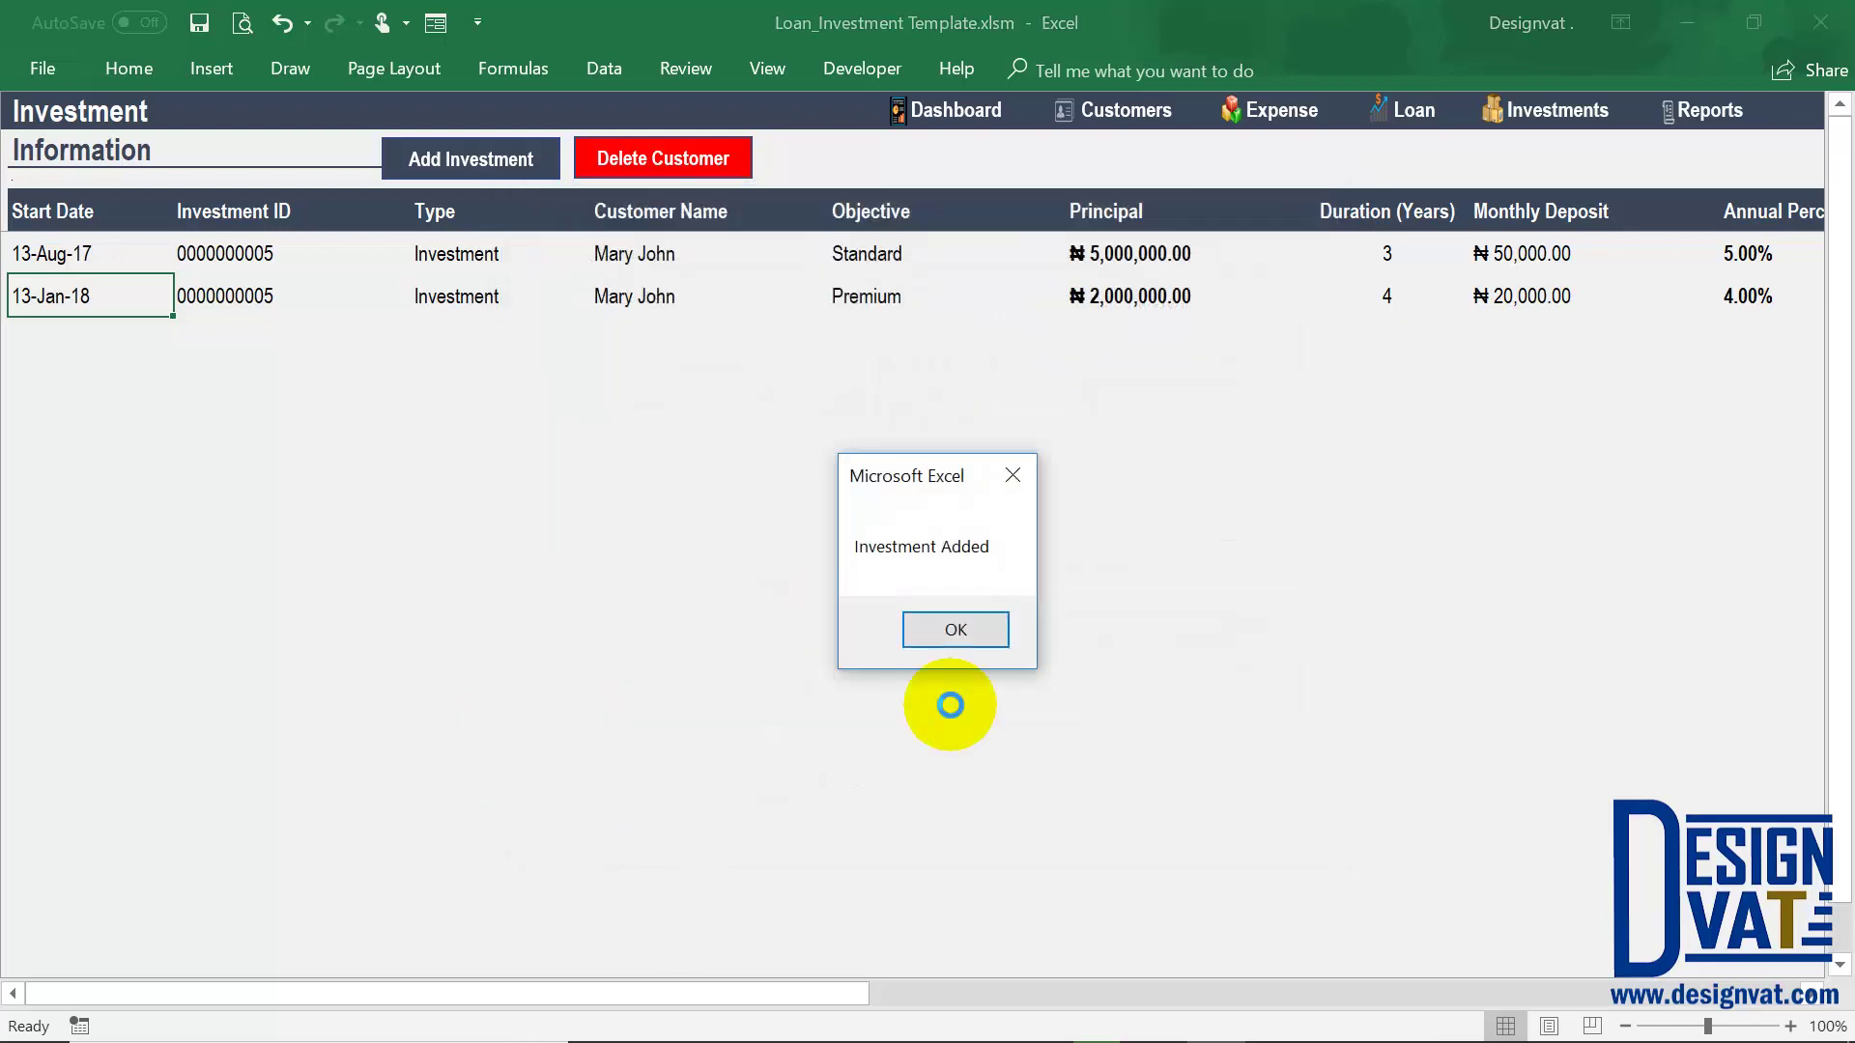
left_click(956, 636)
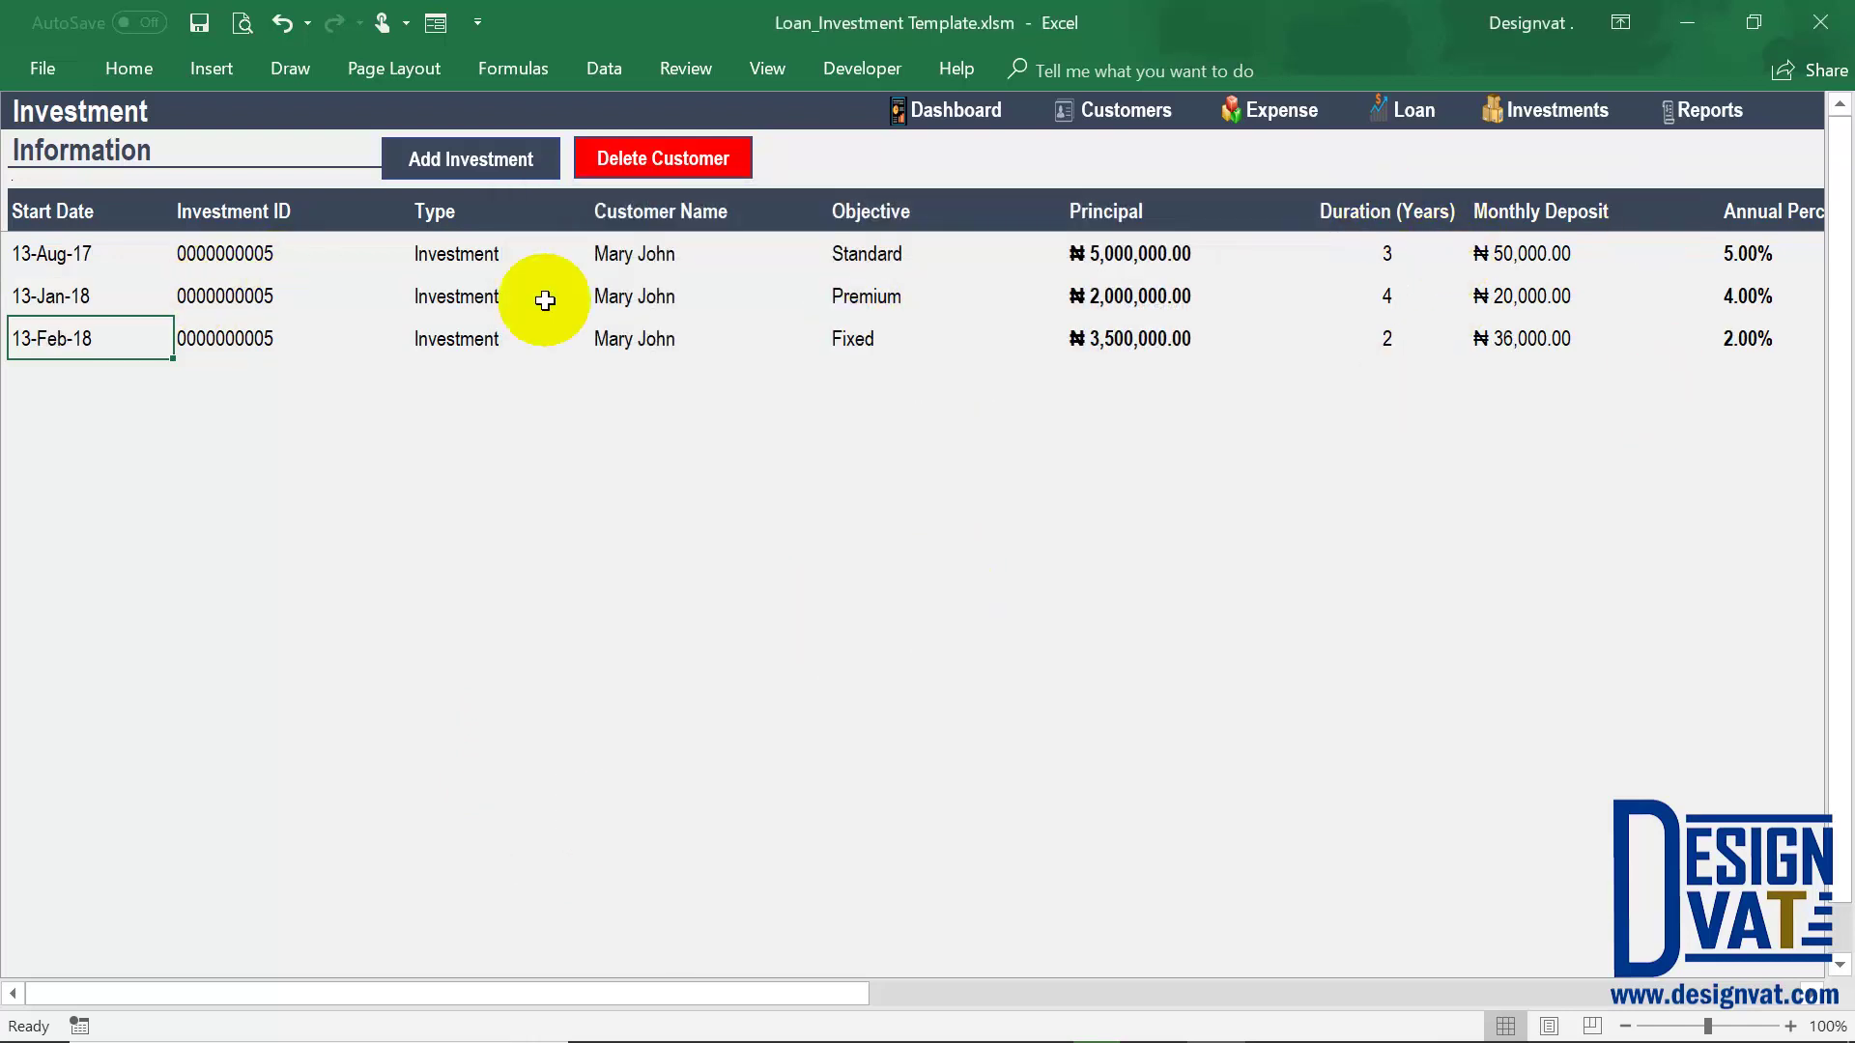
left_click(875, 259)
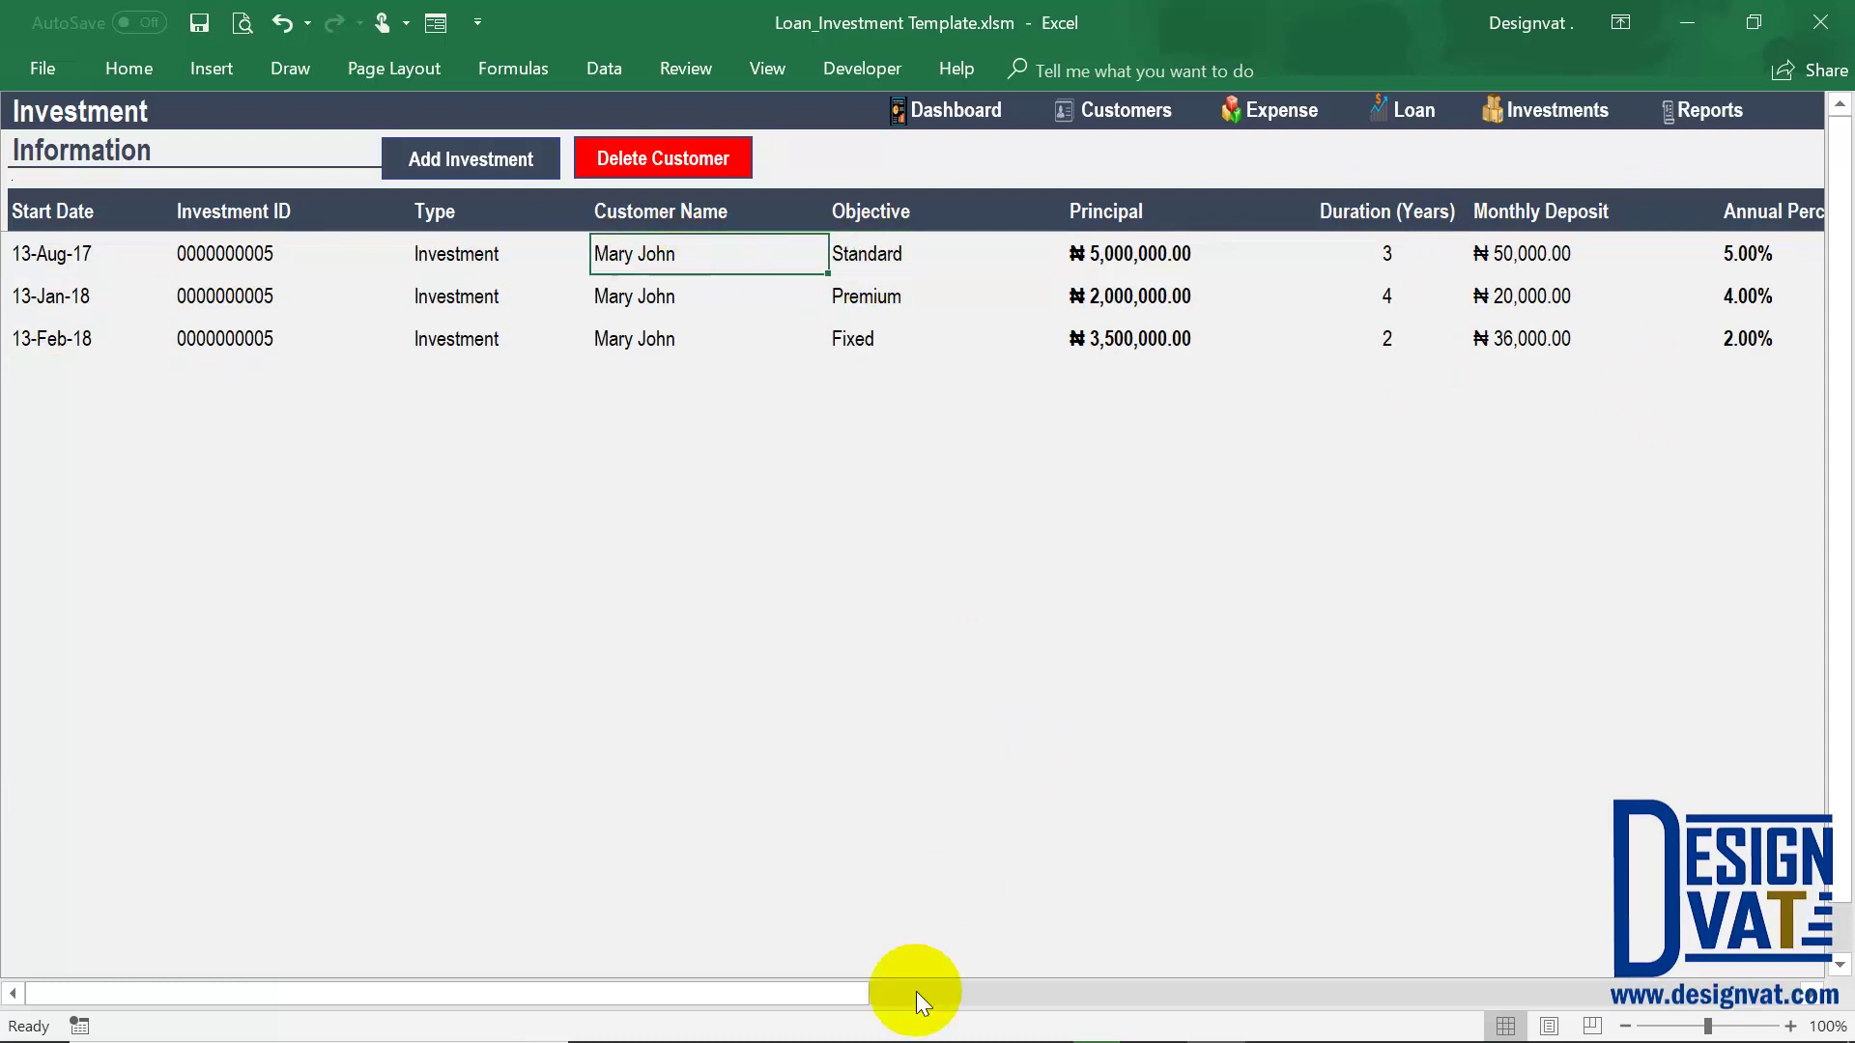
left_click_drag(864, 995, 1525, 1024)
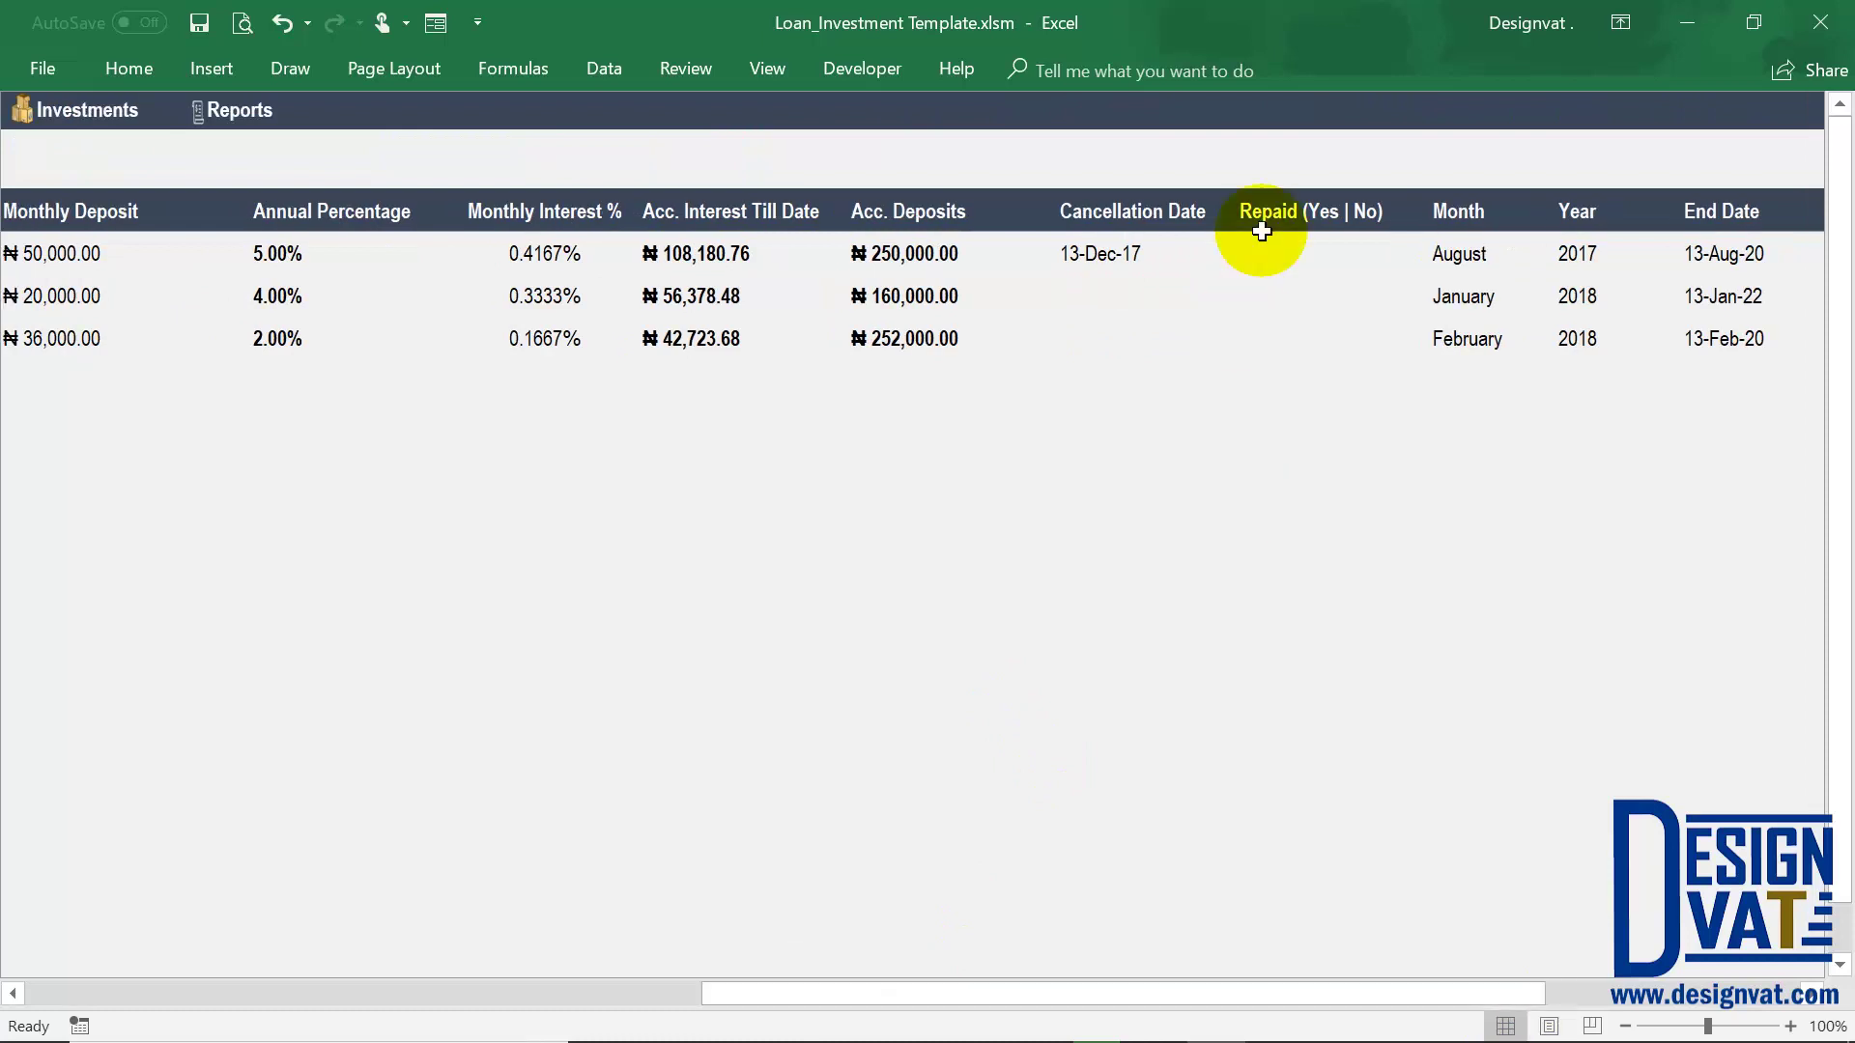
left_click_drag(1288, 251, 1288, 329)
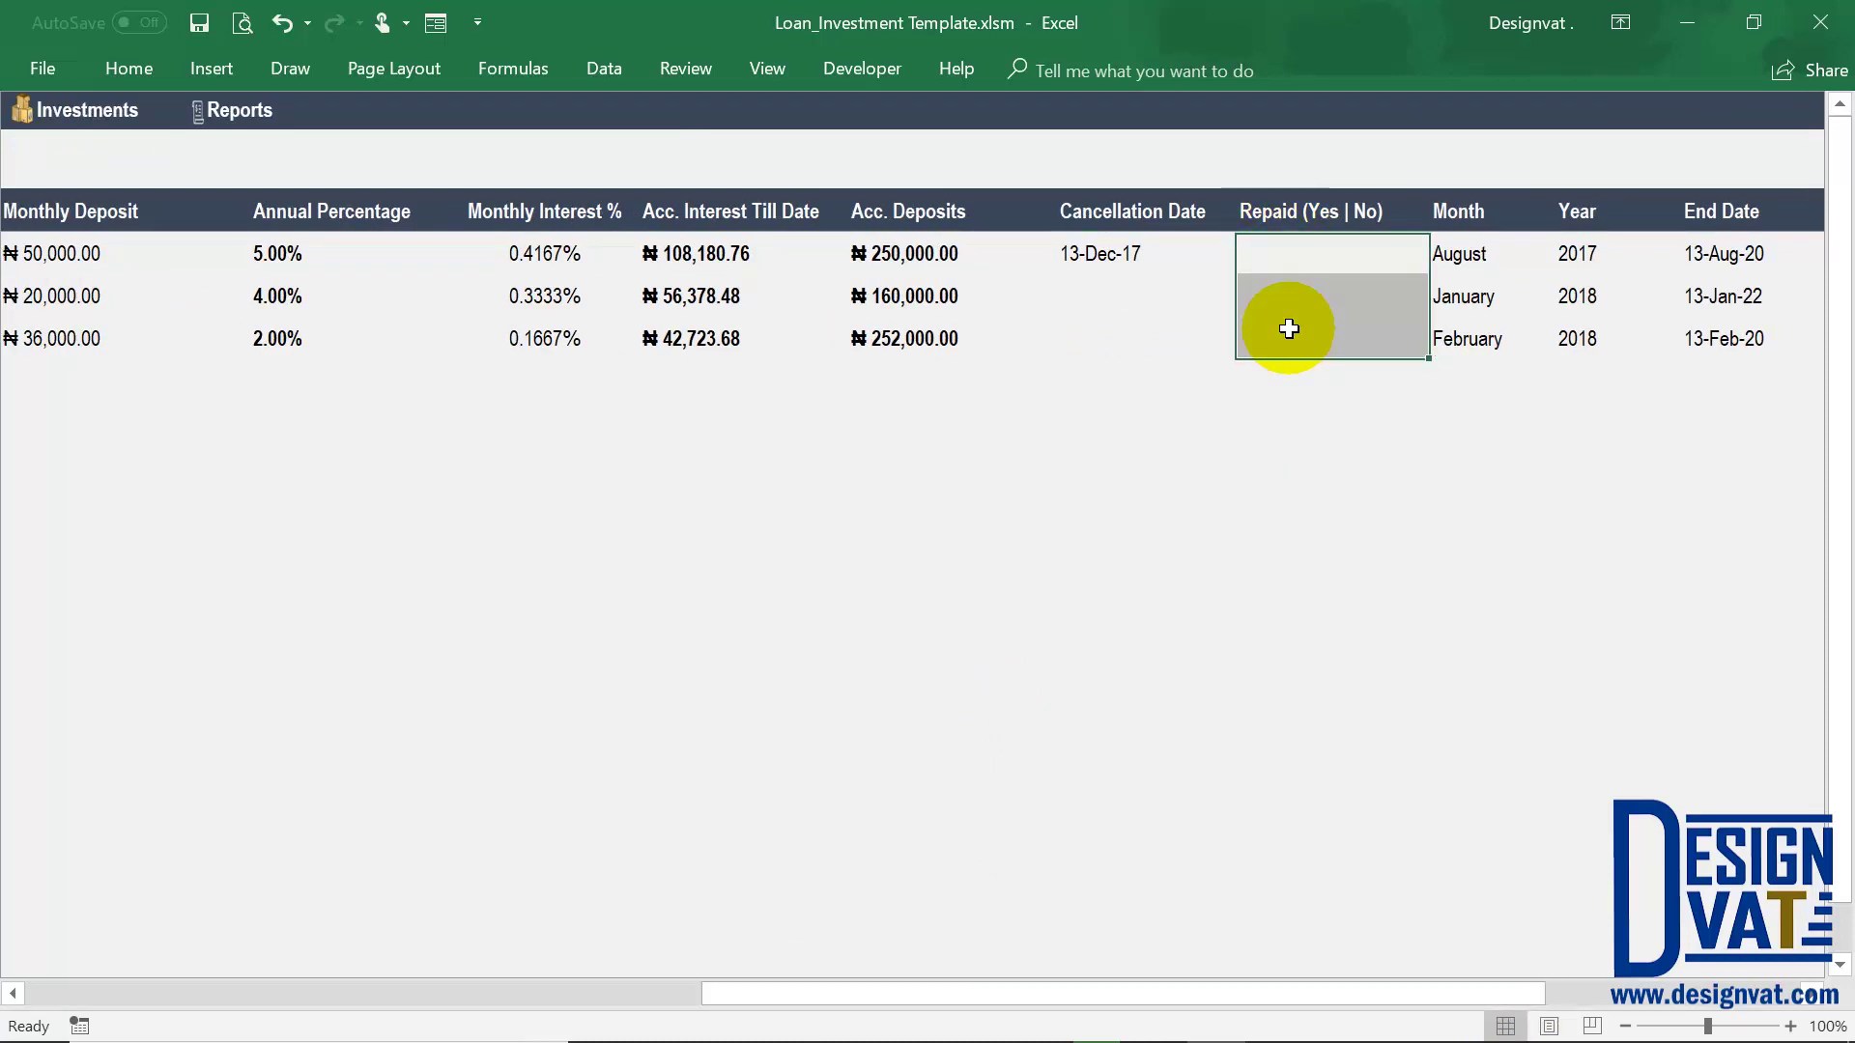
left_click_drag(852, 998, 852, 999)
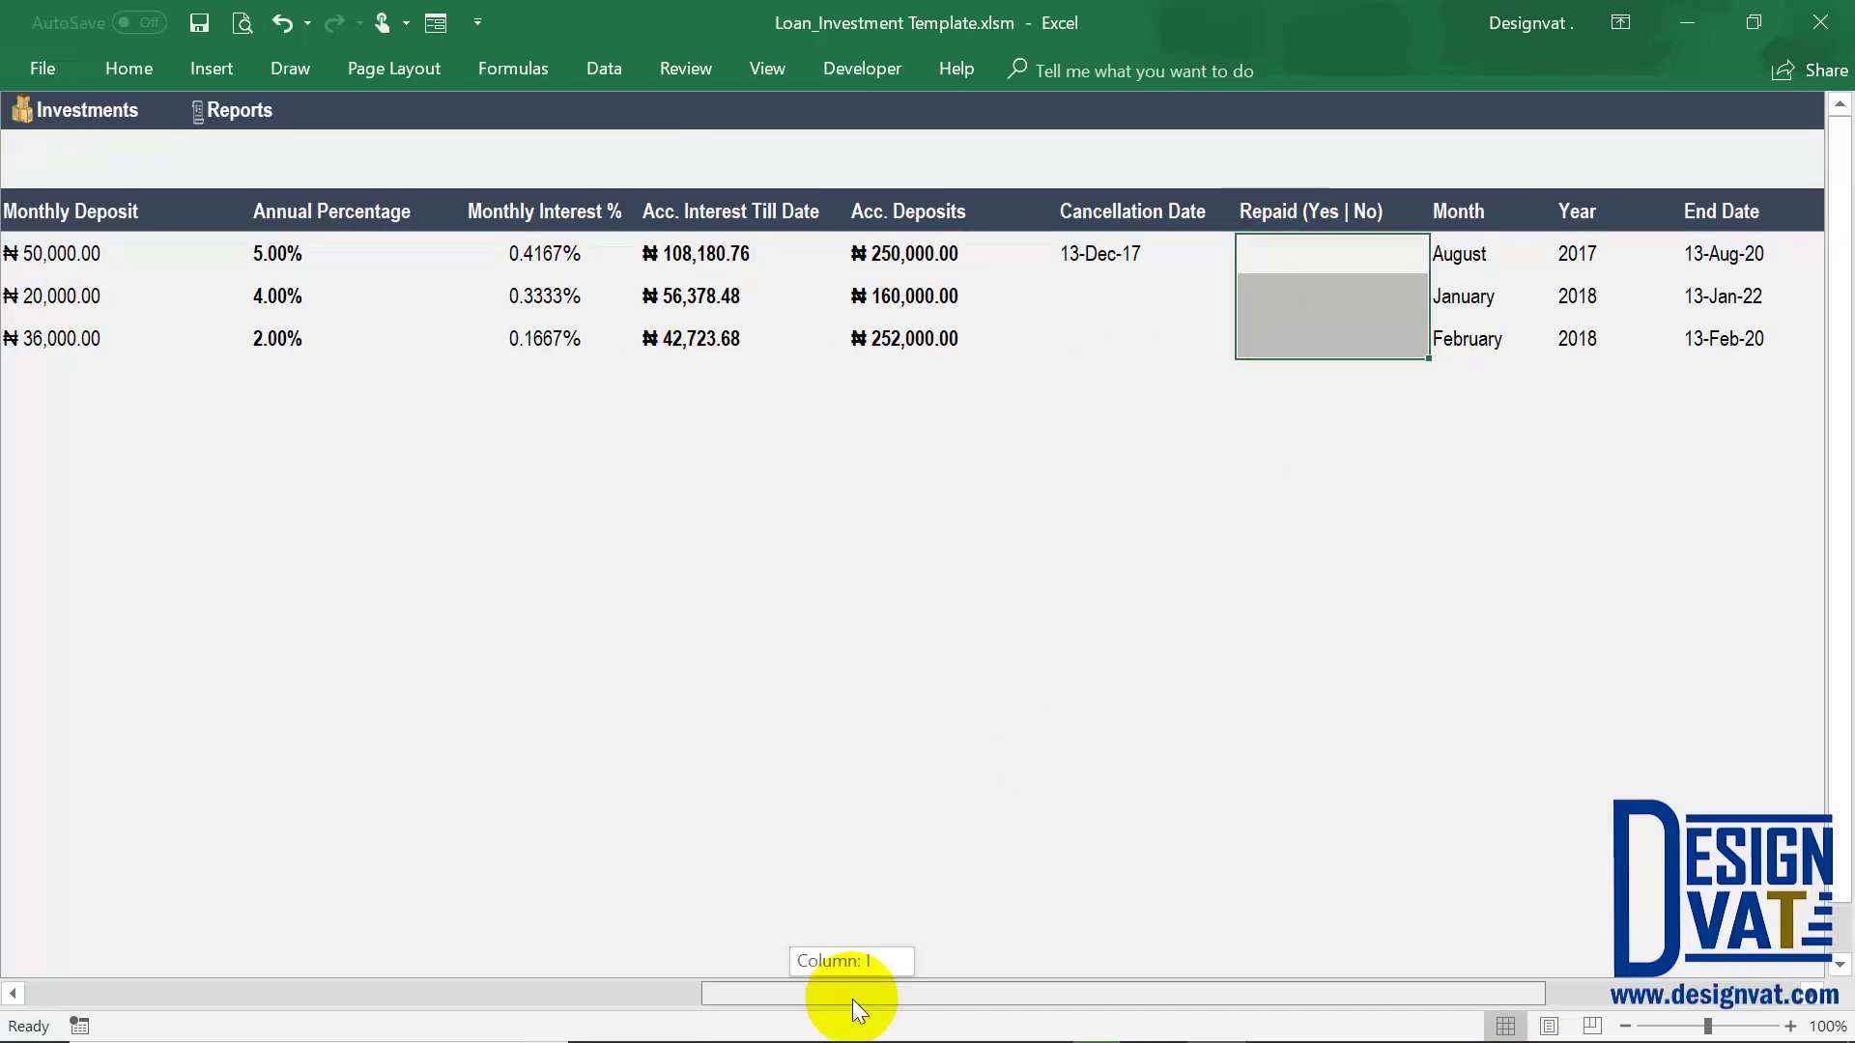
left_click_drag(913, 253, 722, 348)
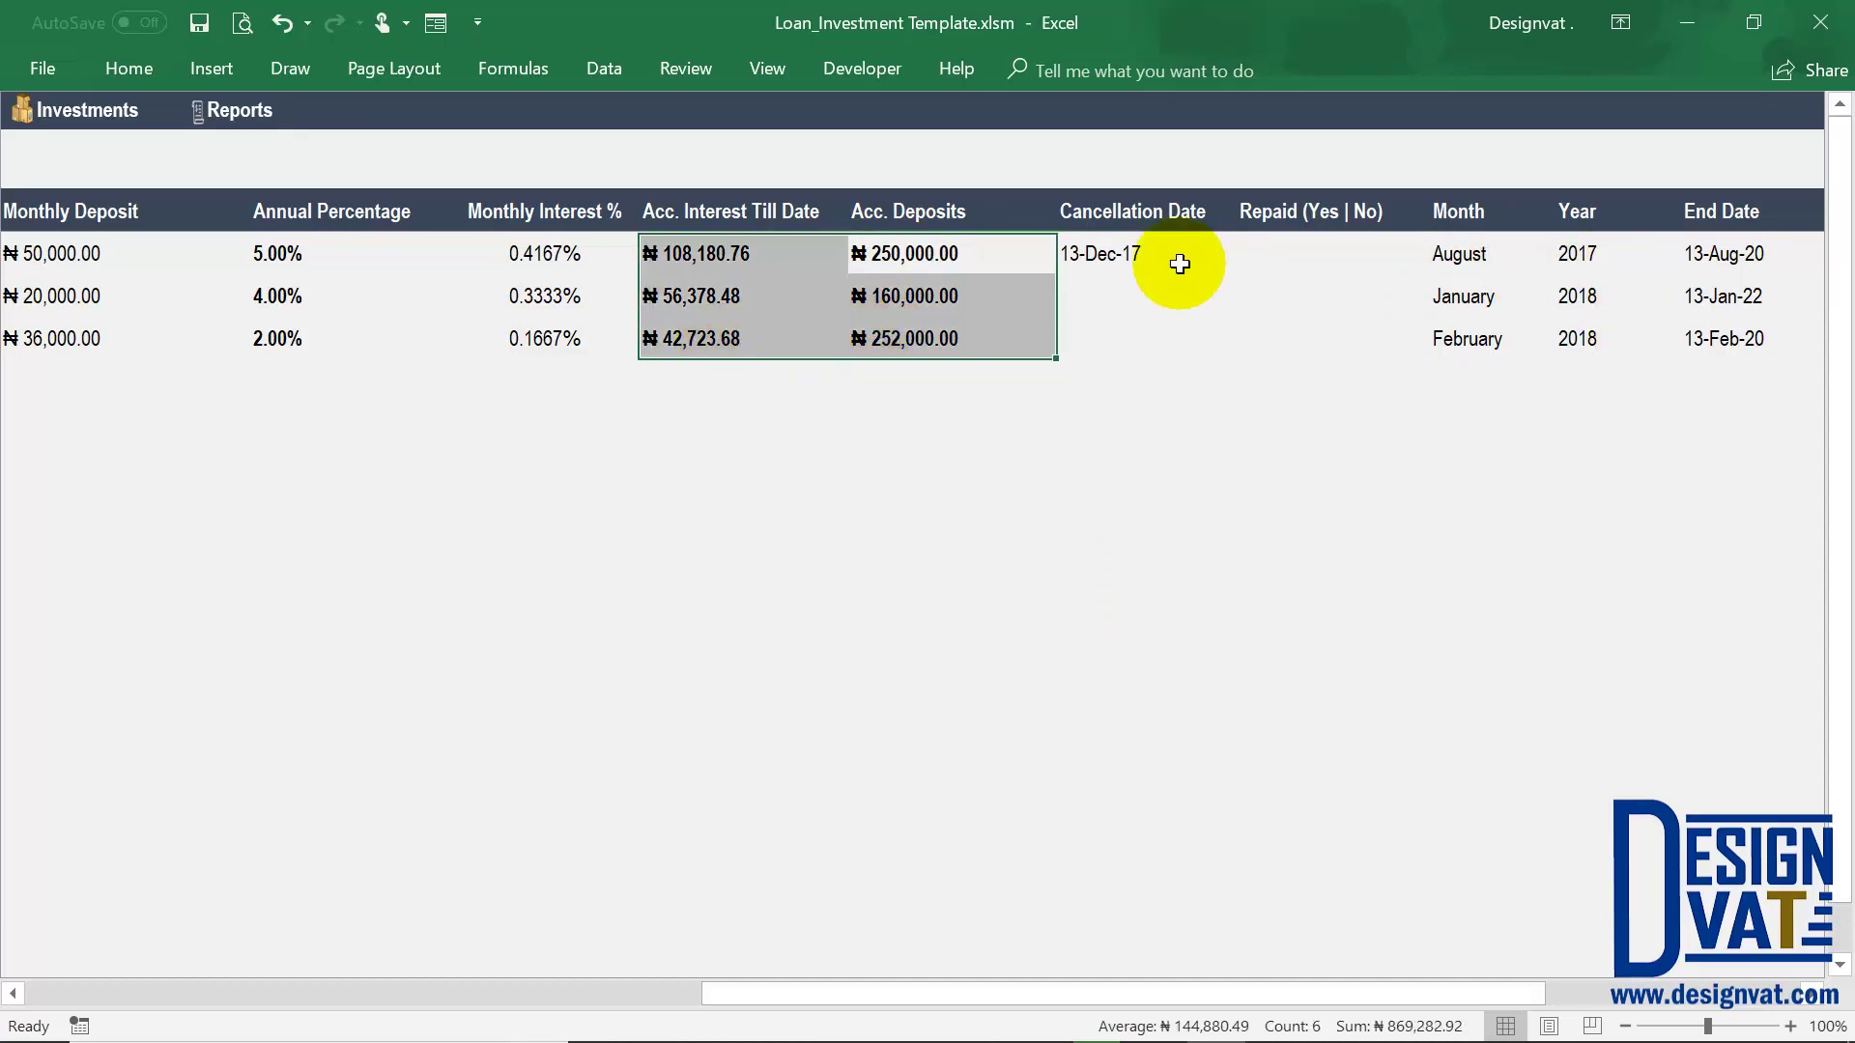
left_click_drag(833, 995, 78, 959)
Open the Investor Report and check the Standard, Premium and Fixed percent shares
left_click(1709, 112)
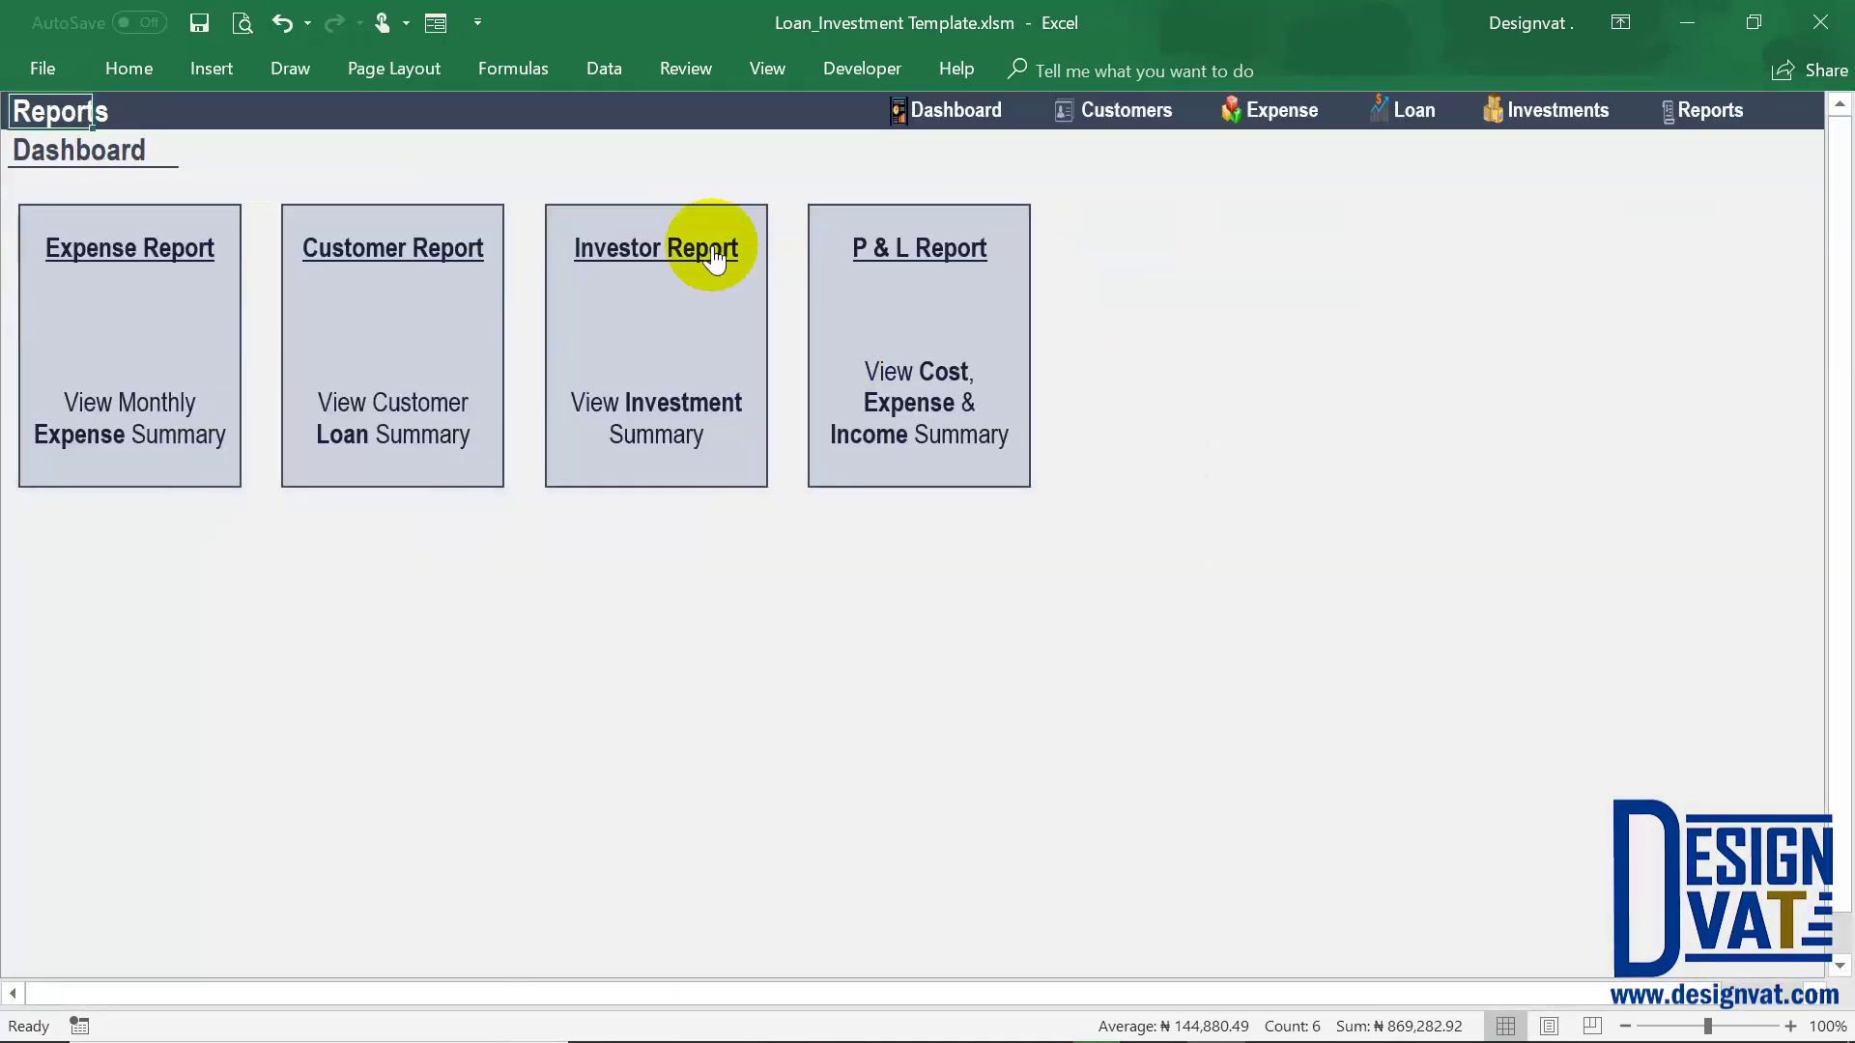
left_click(638, 267)
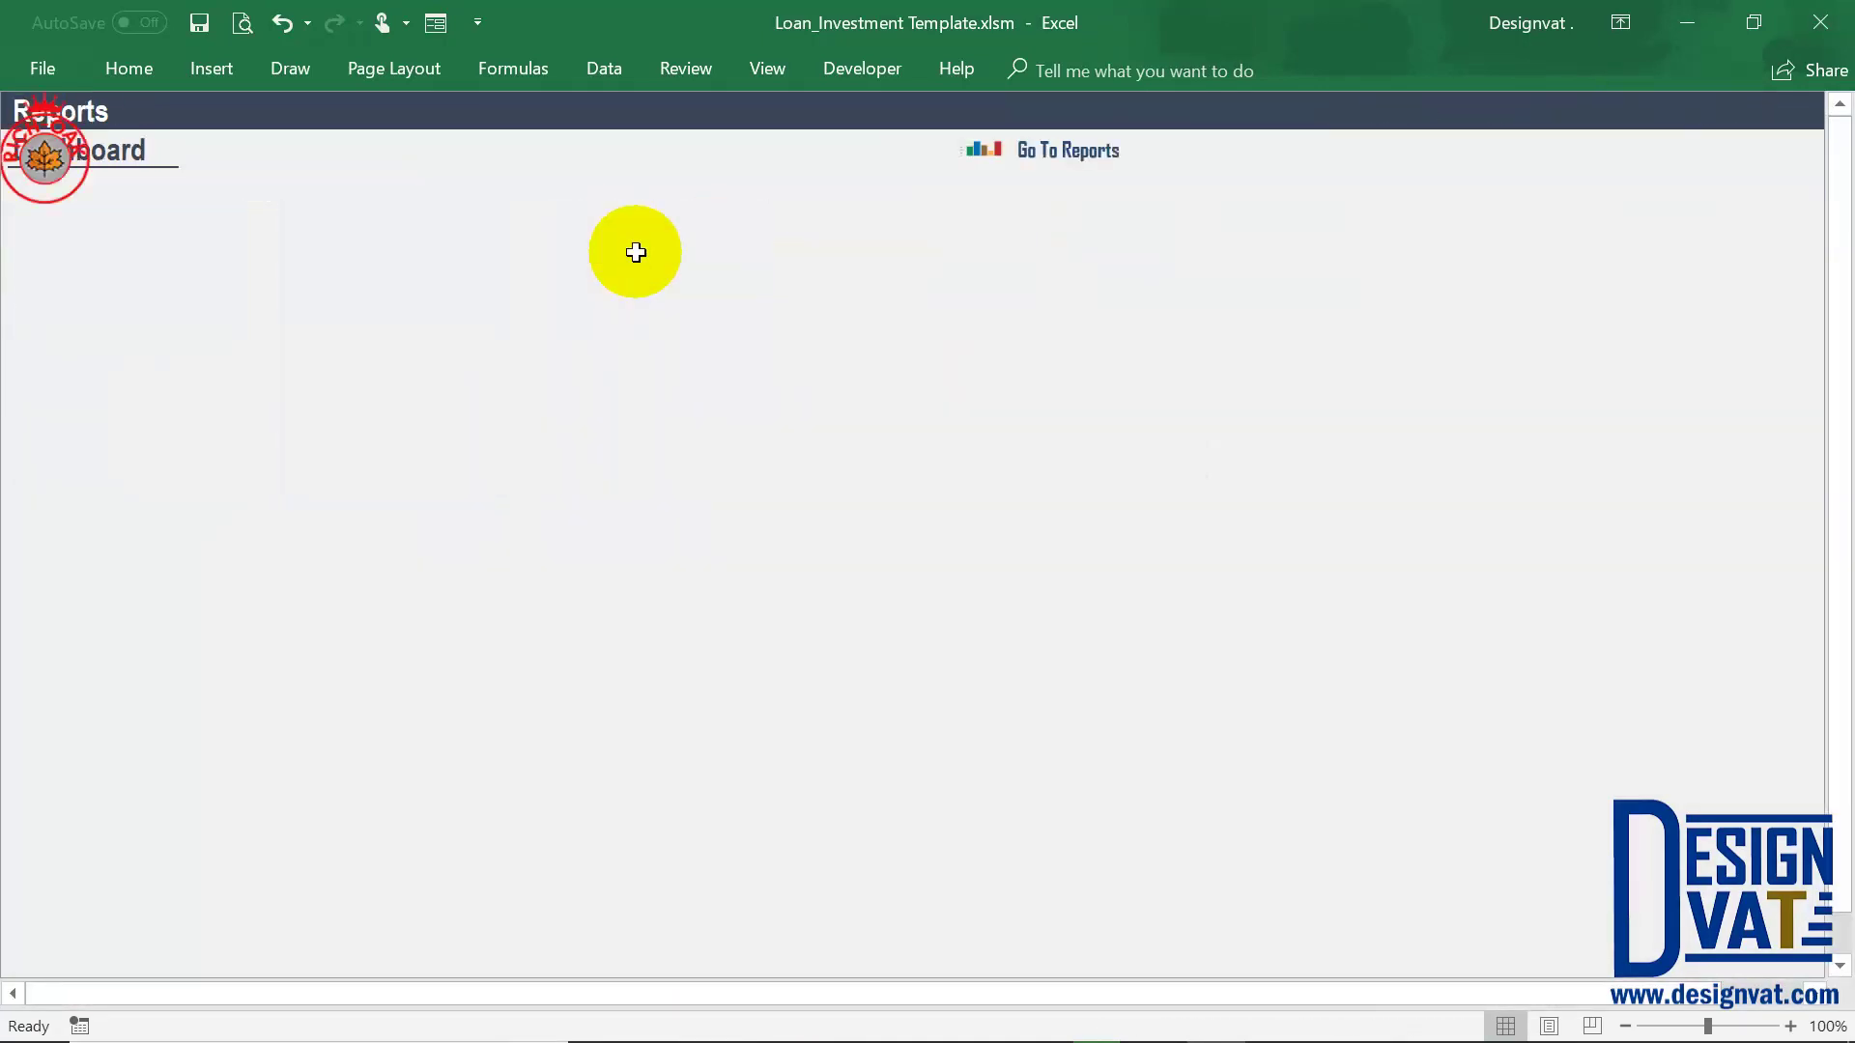
scroll(603, 700, "down", 10)
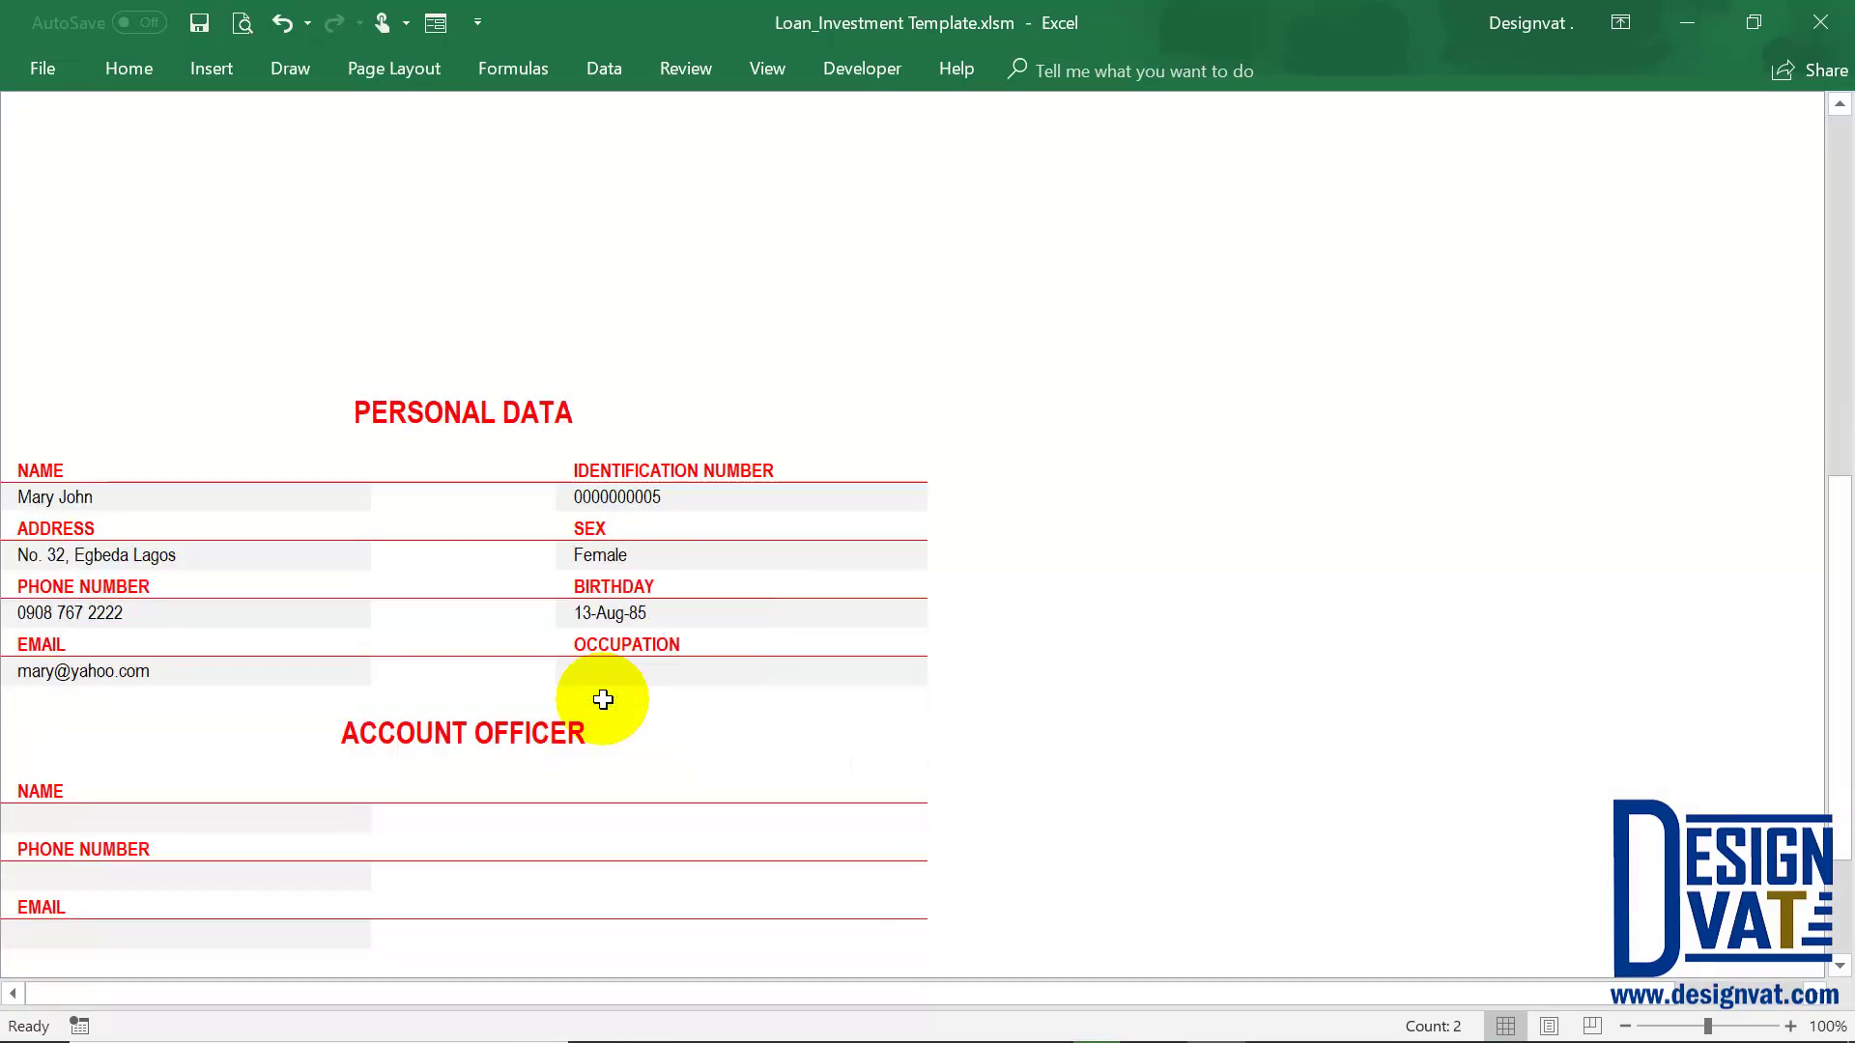
scroll(603, 699, "down", 4)
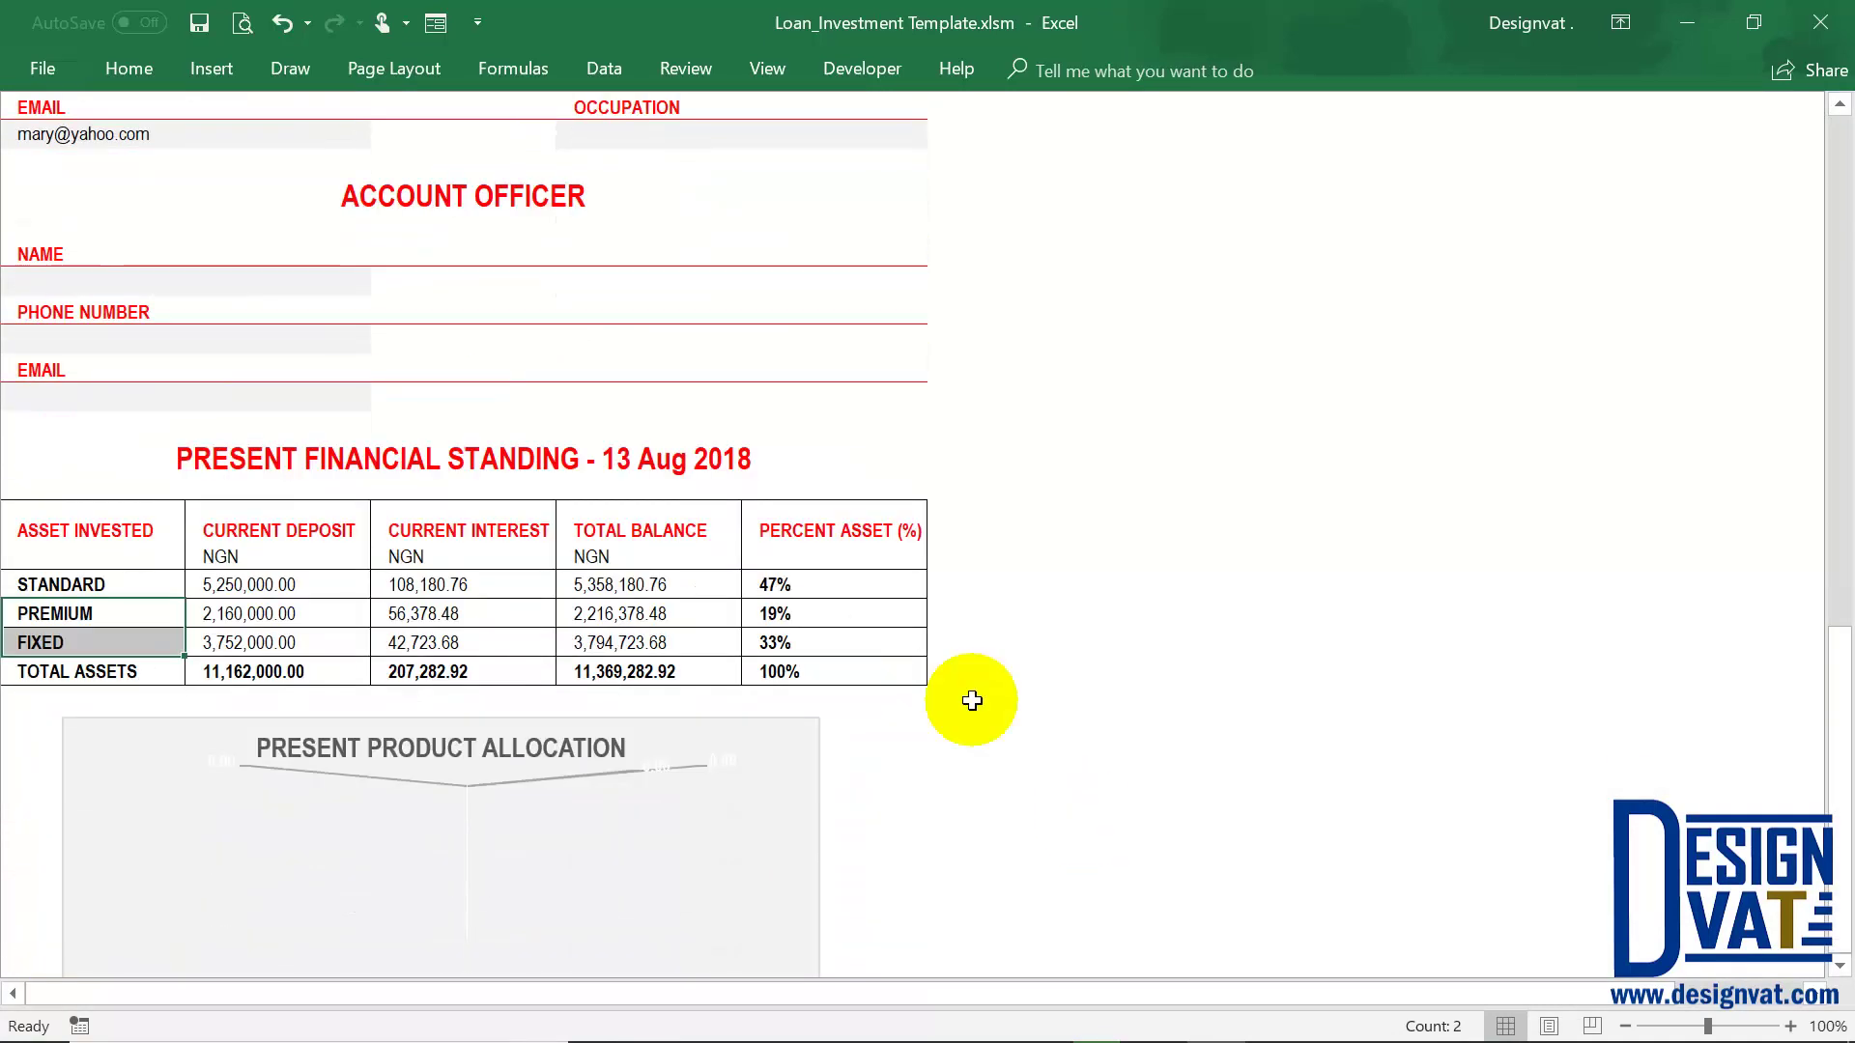
left_click(835, 503)
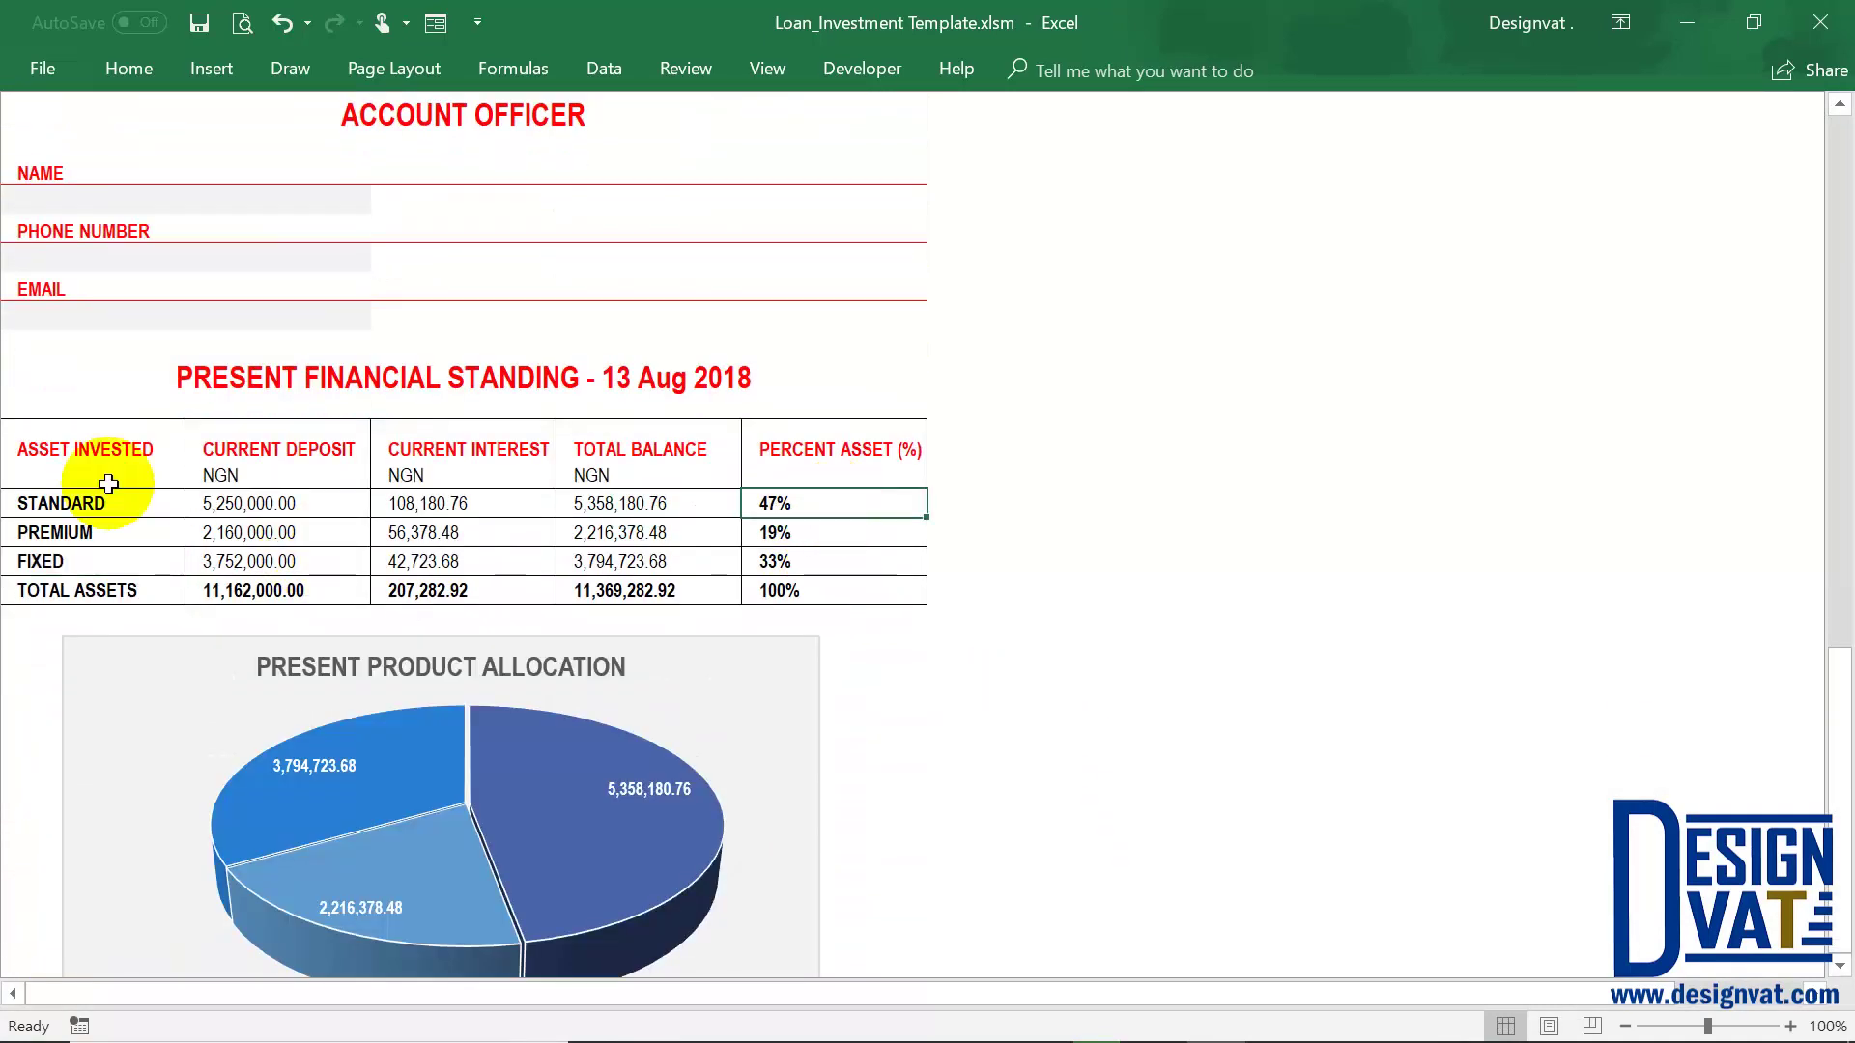
left_click(821, 529)
left_click(478, 532)
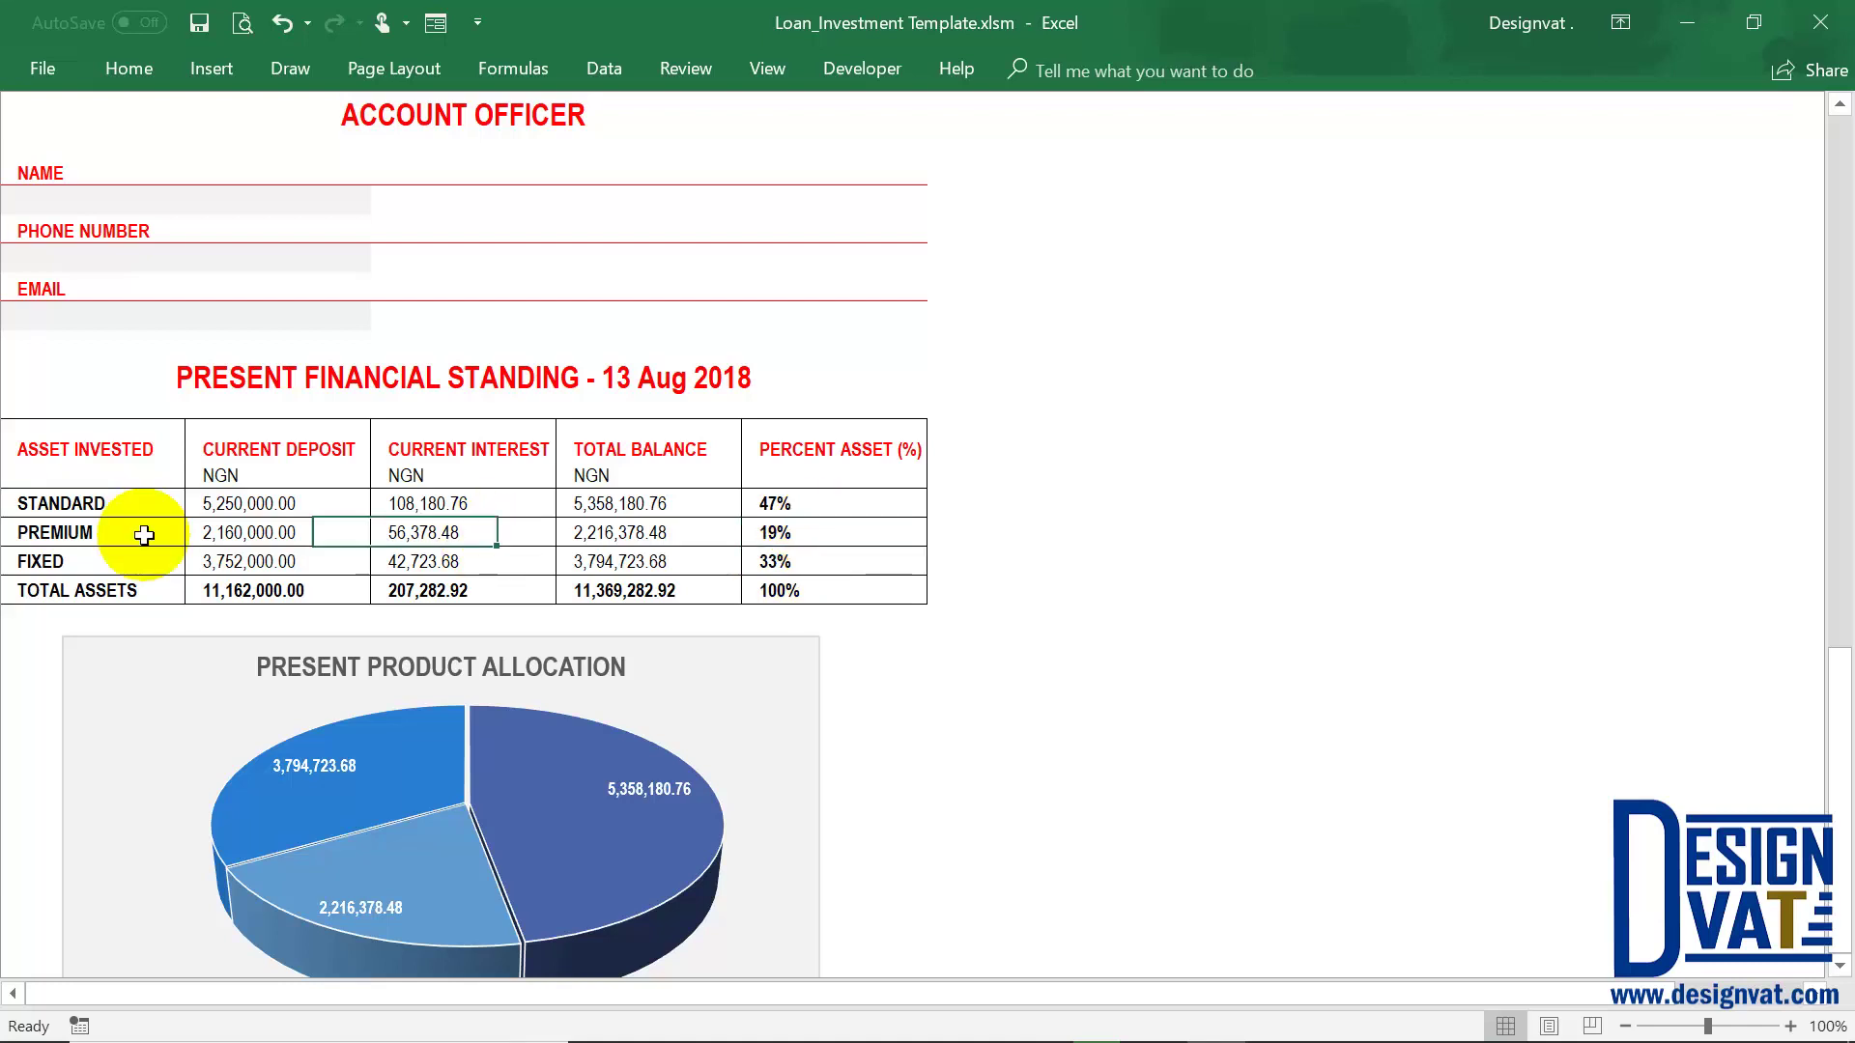
left_click(136, 532)
left_click(92, 561)
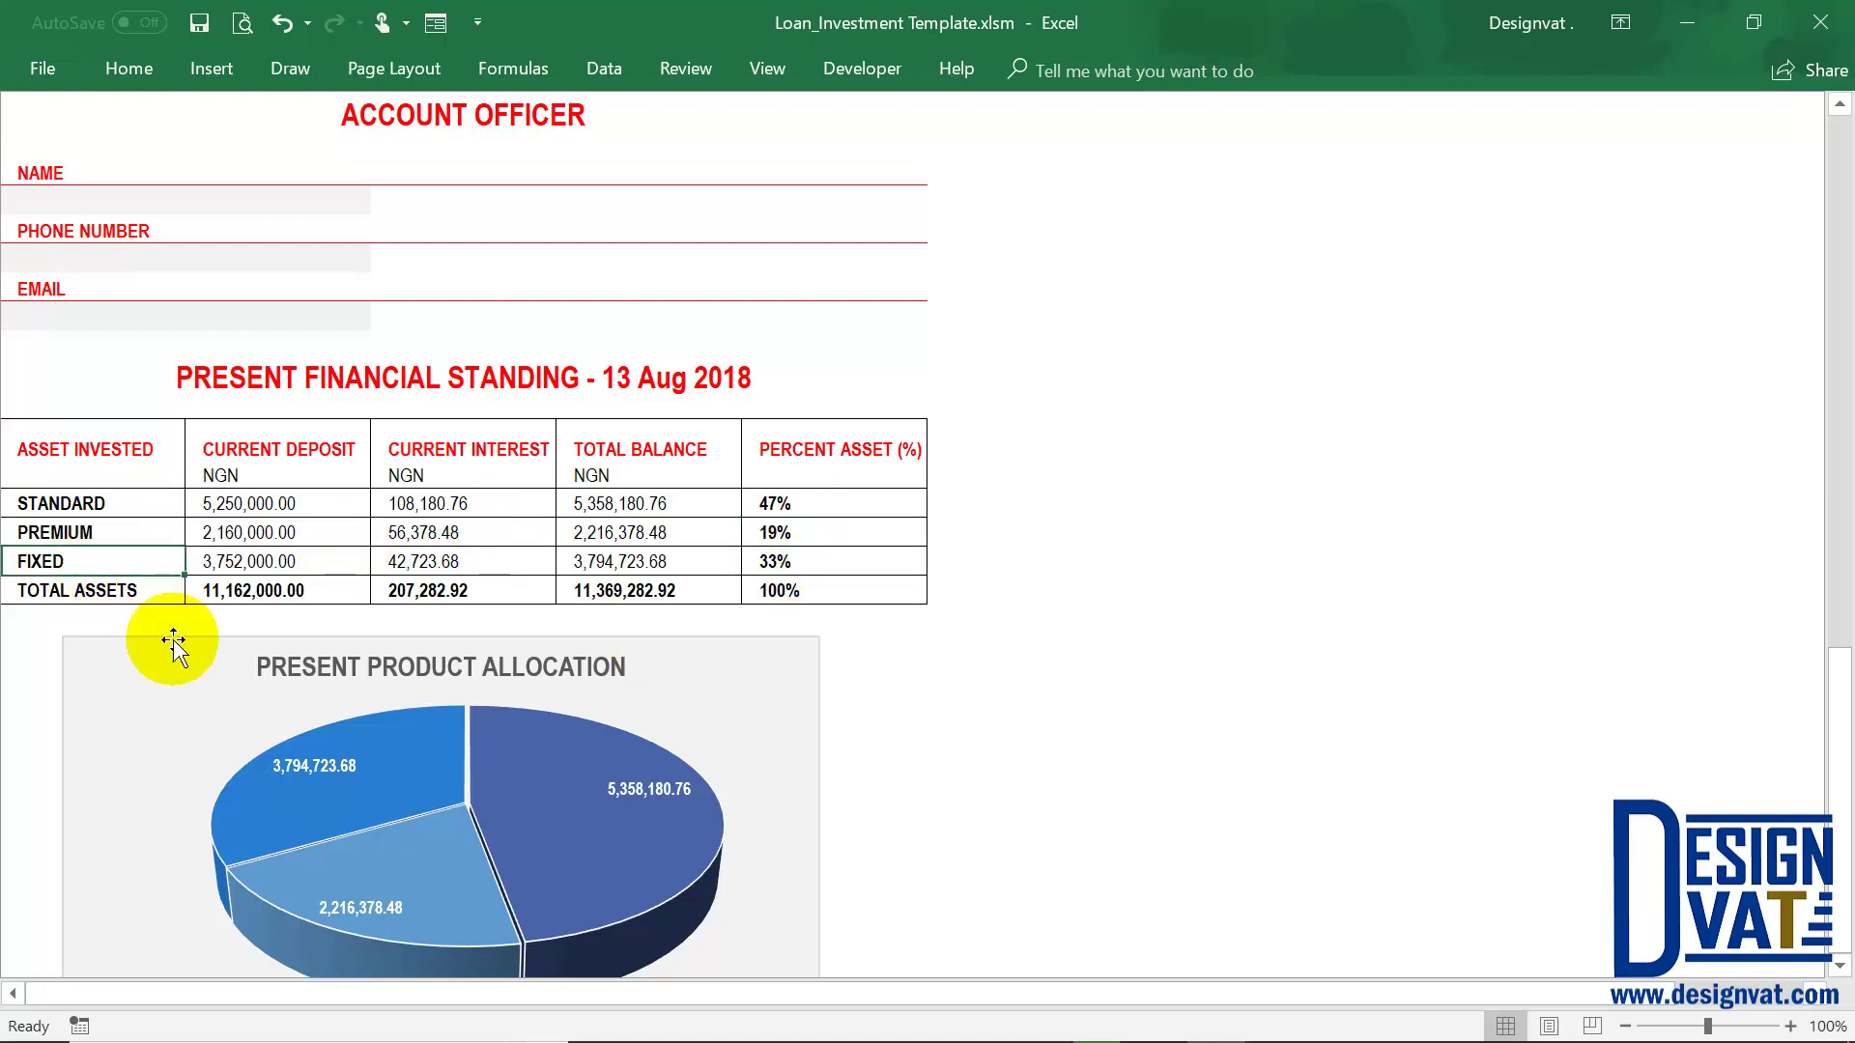
left_click_drag(806, 517, 787, 584)
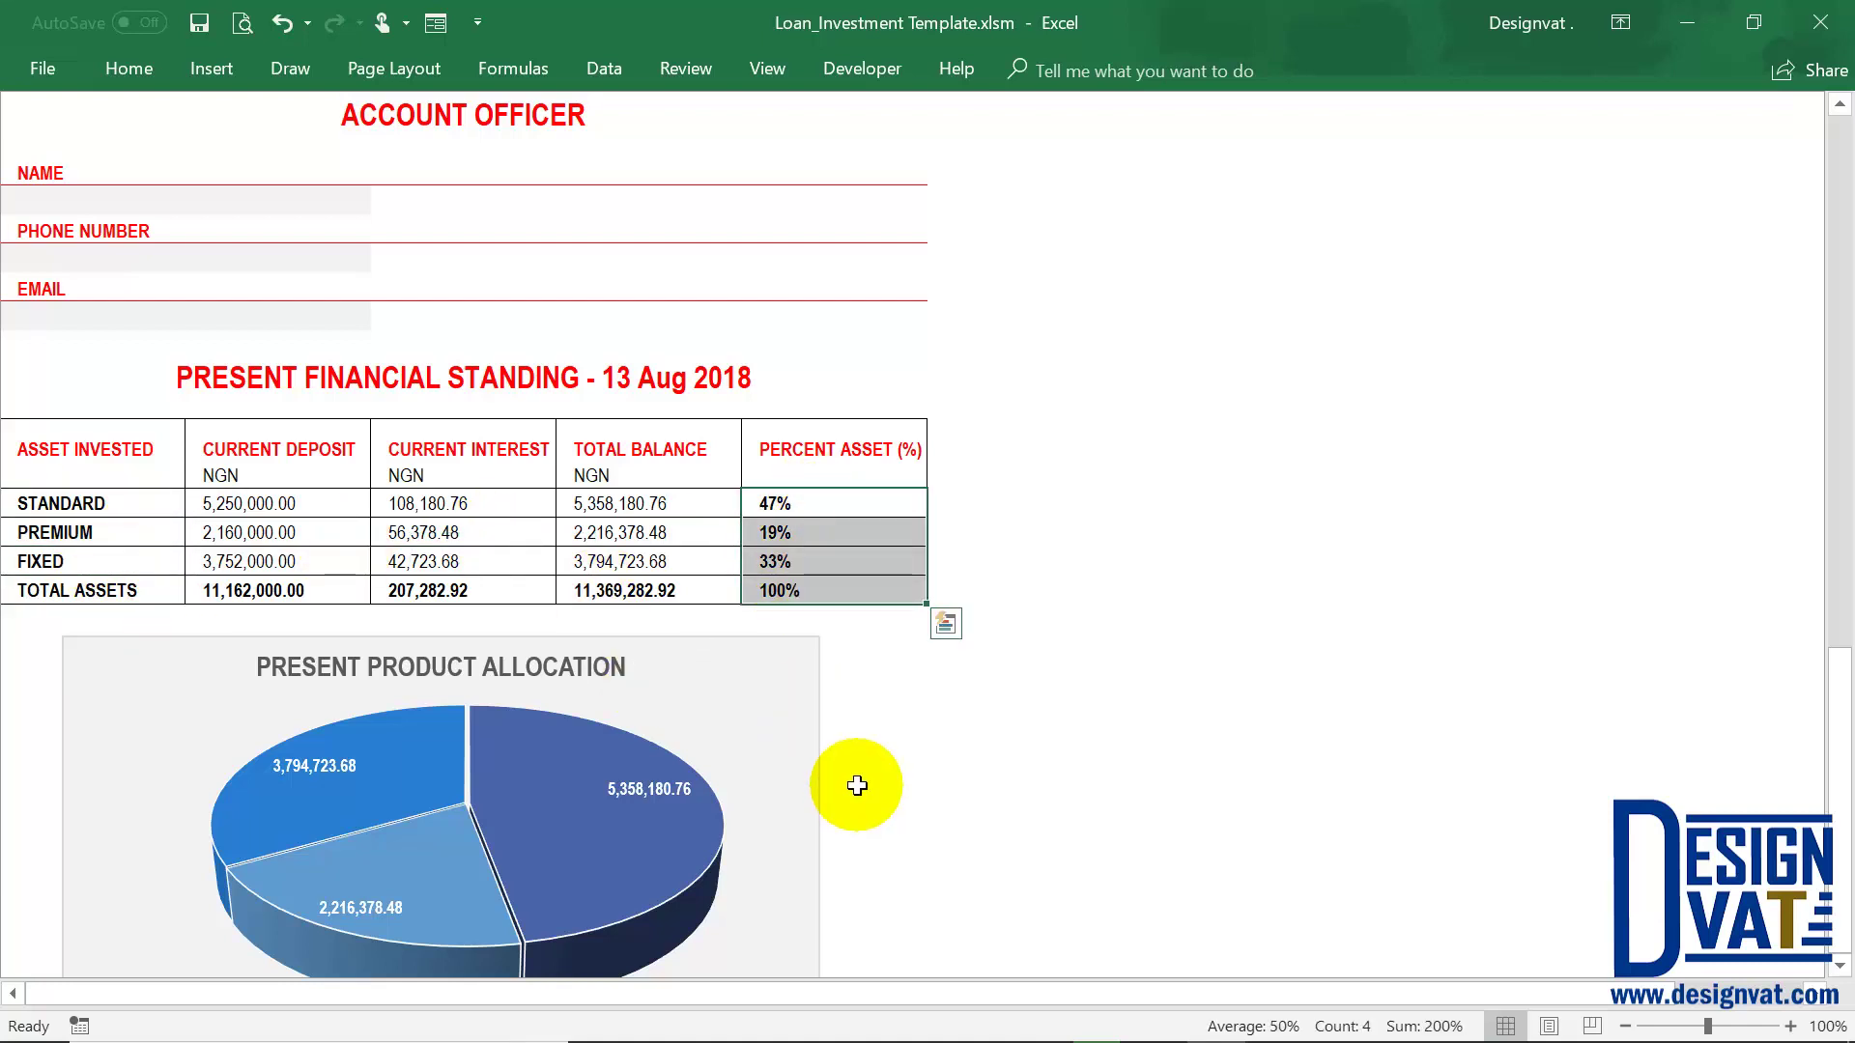
Review each asset's current deposit, interest and total balance, totalling 11,369,282.92 NGN
scroll(580, 763, "down", 1)
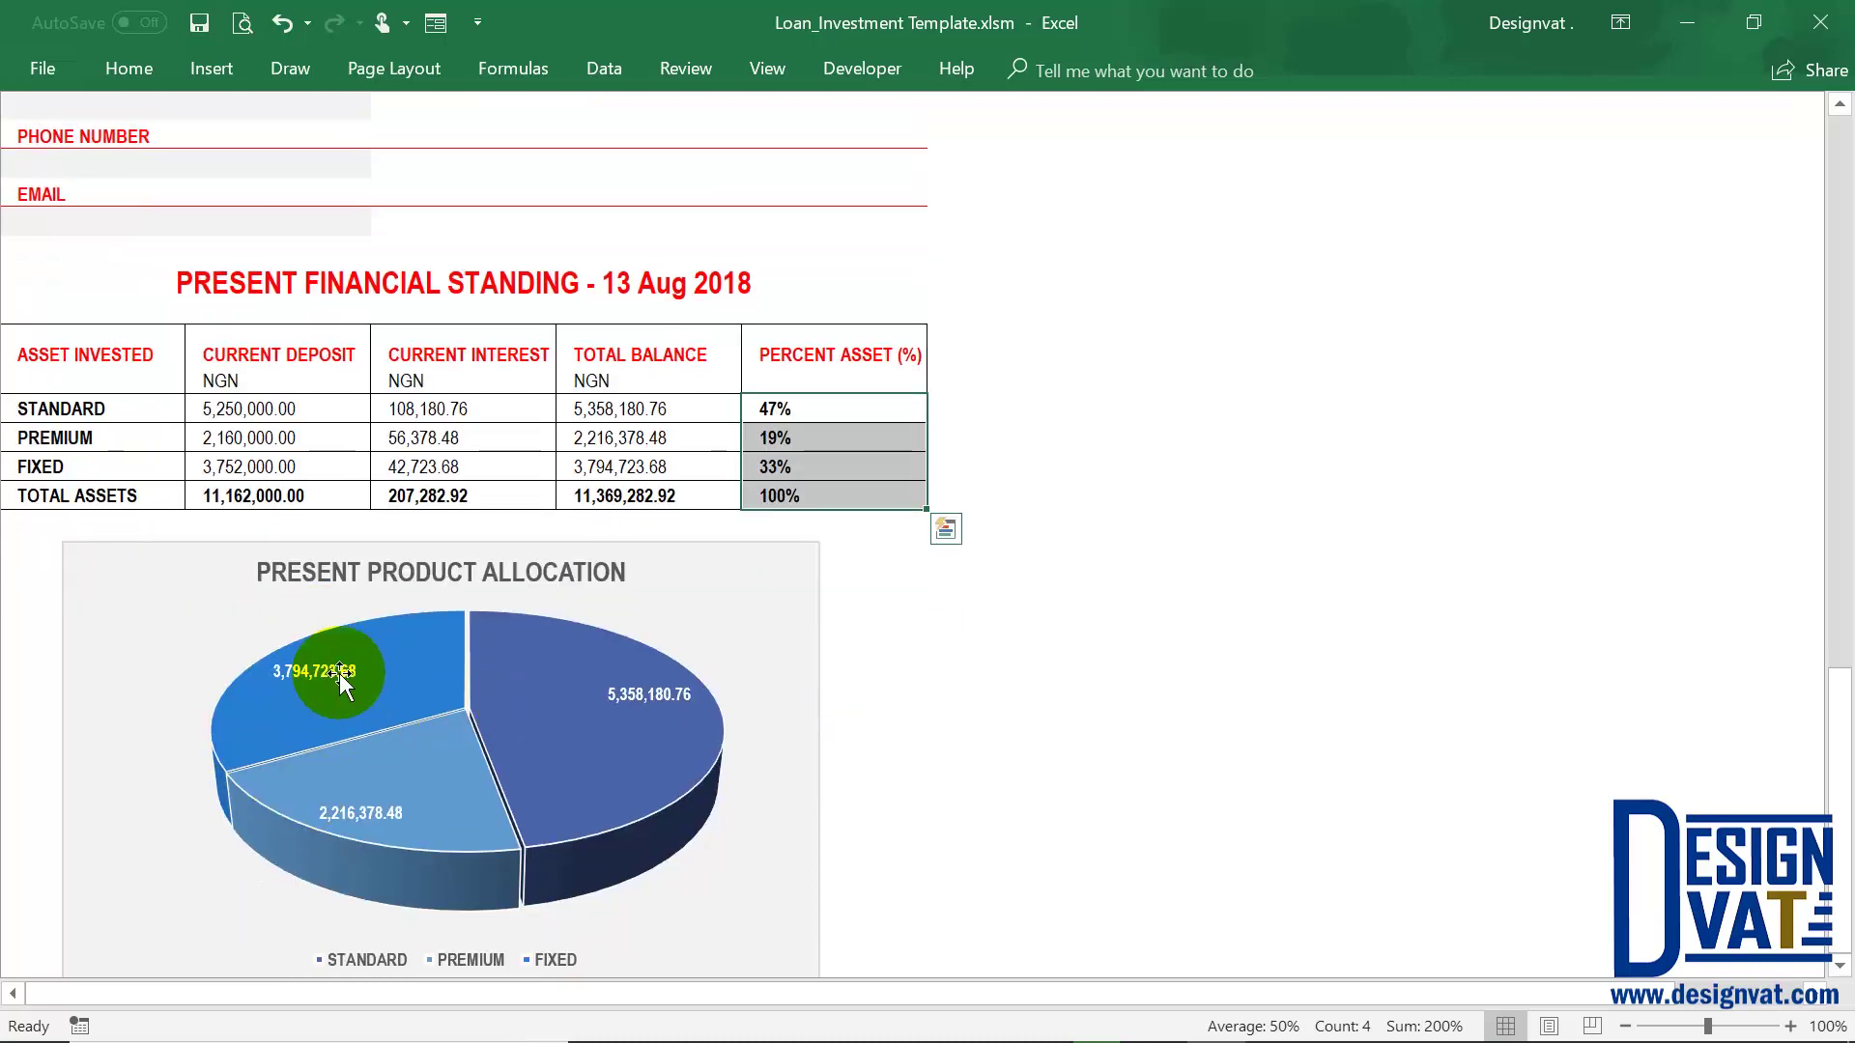
mouse_move(328, 800)
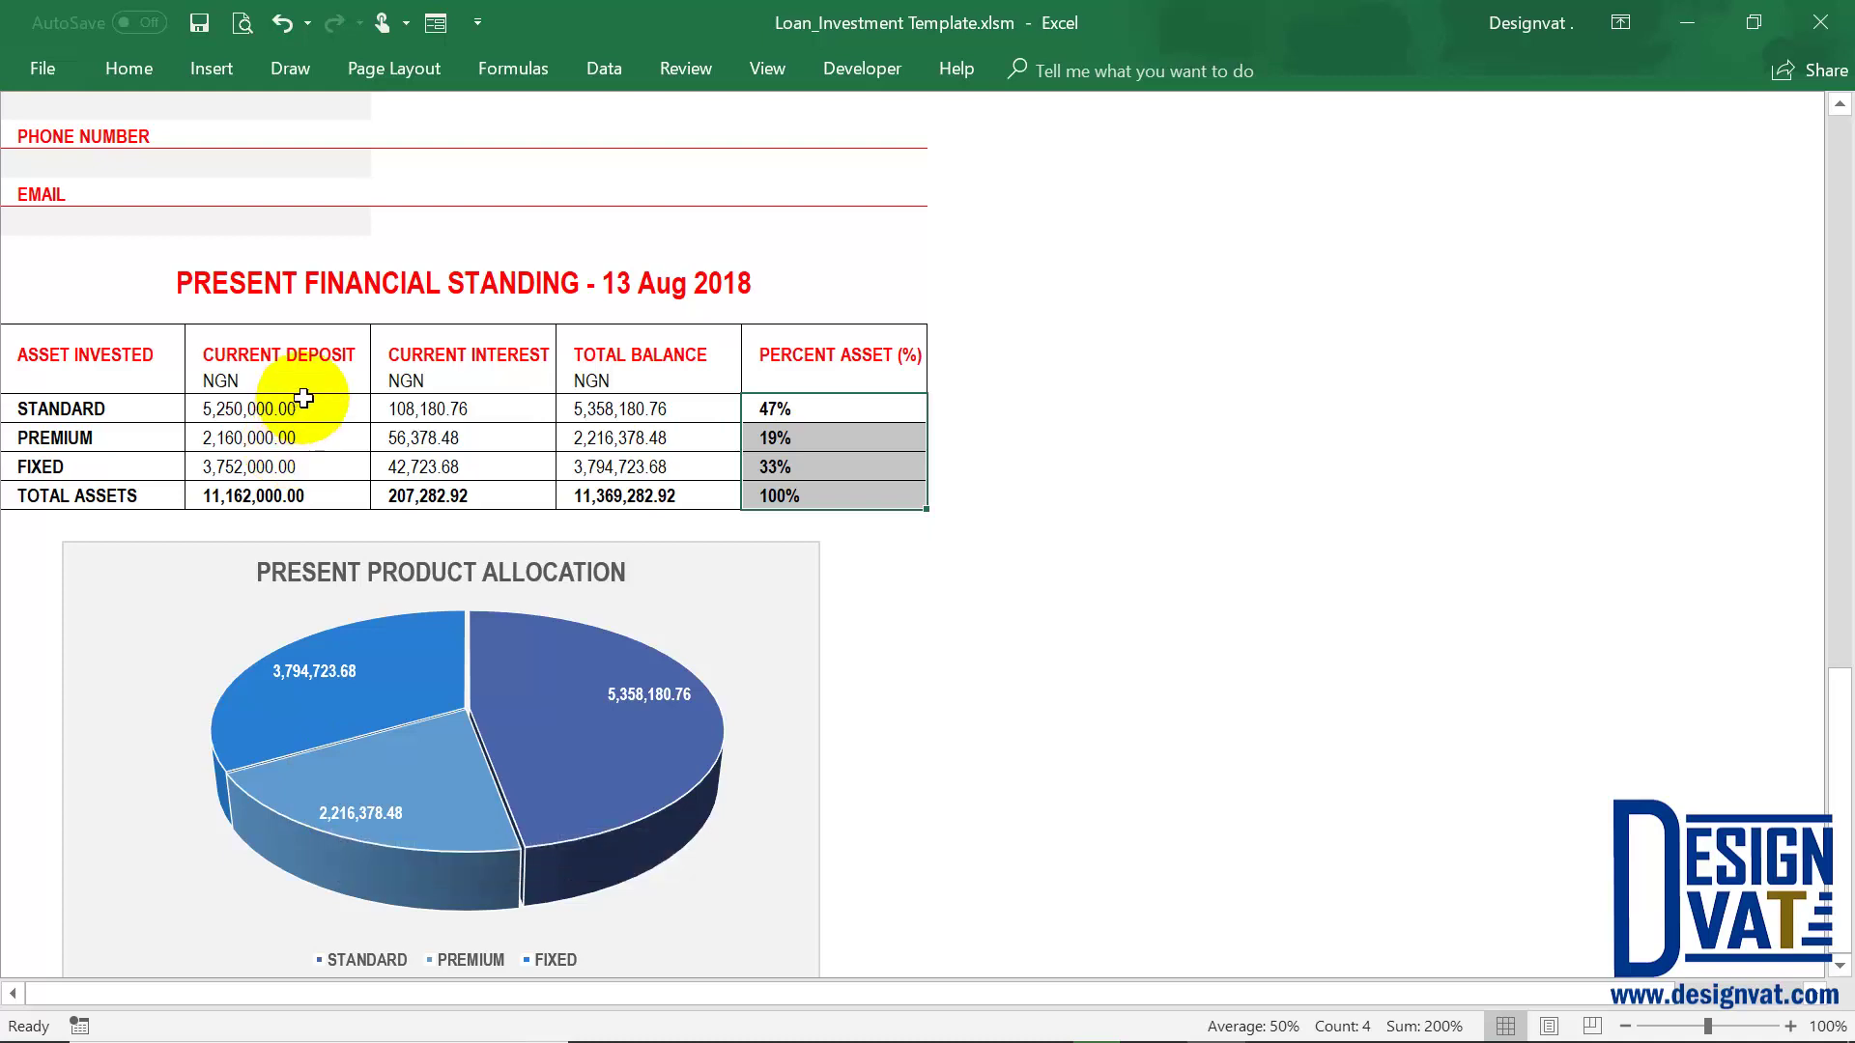
left_click_drag(289, 408, 280, 469)
left_click_drag(466, 407, 467, 460)
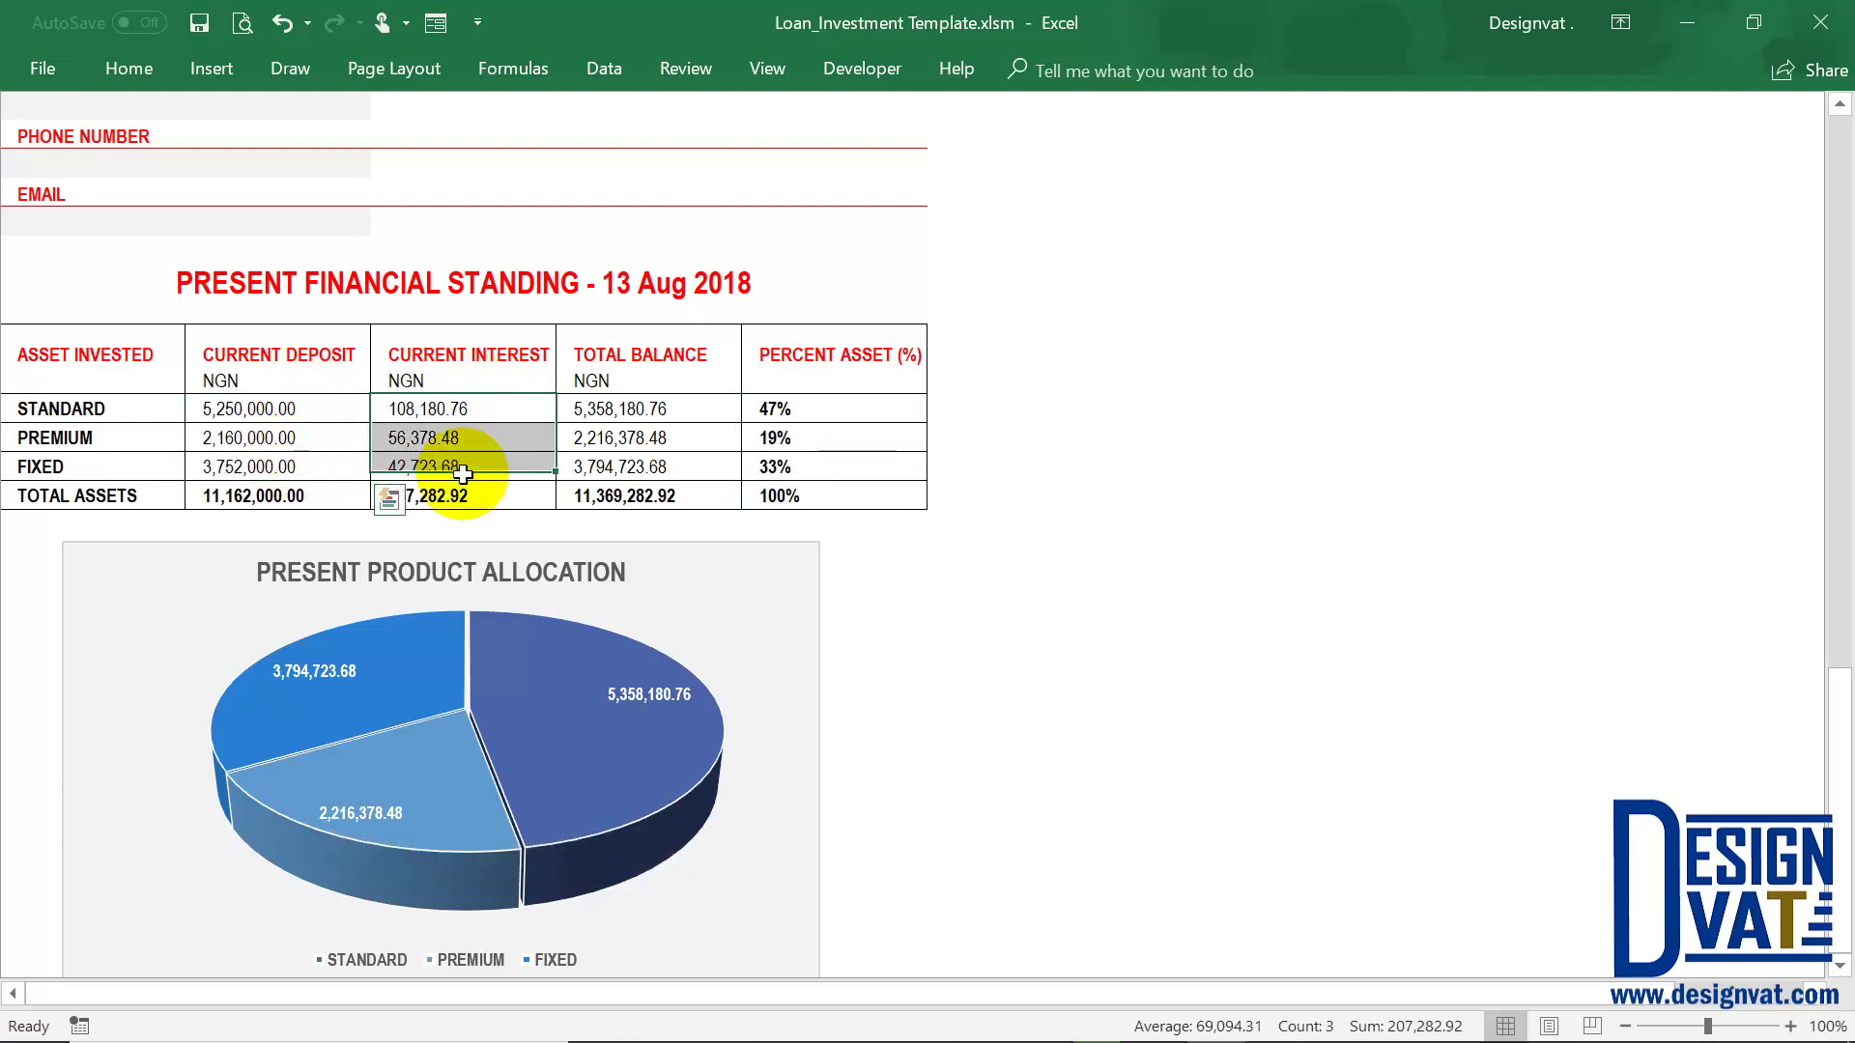
left_click_drag(638, 407, 630, 465)
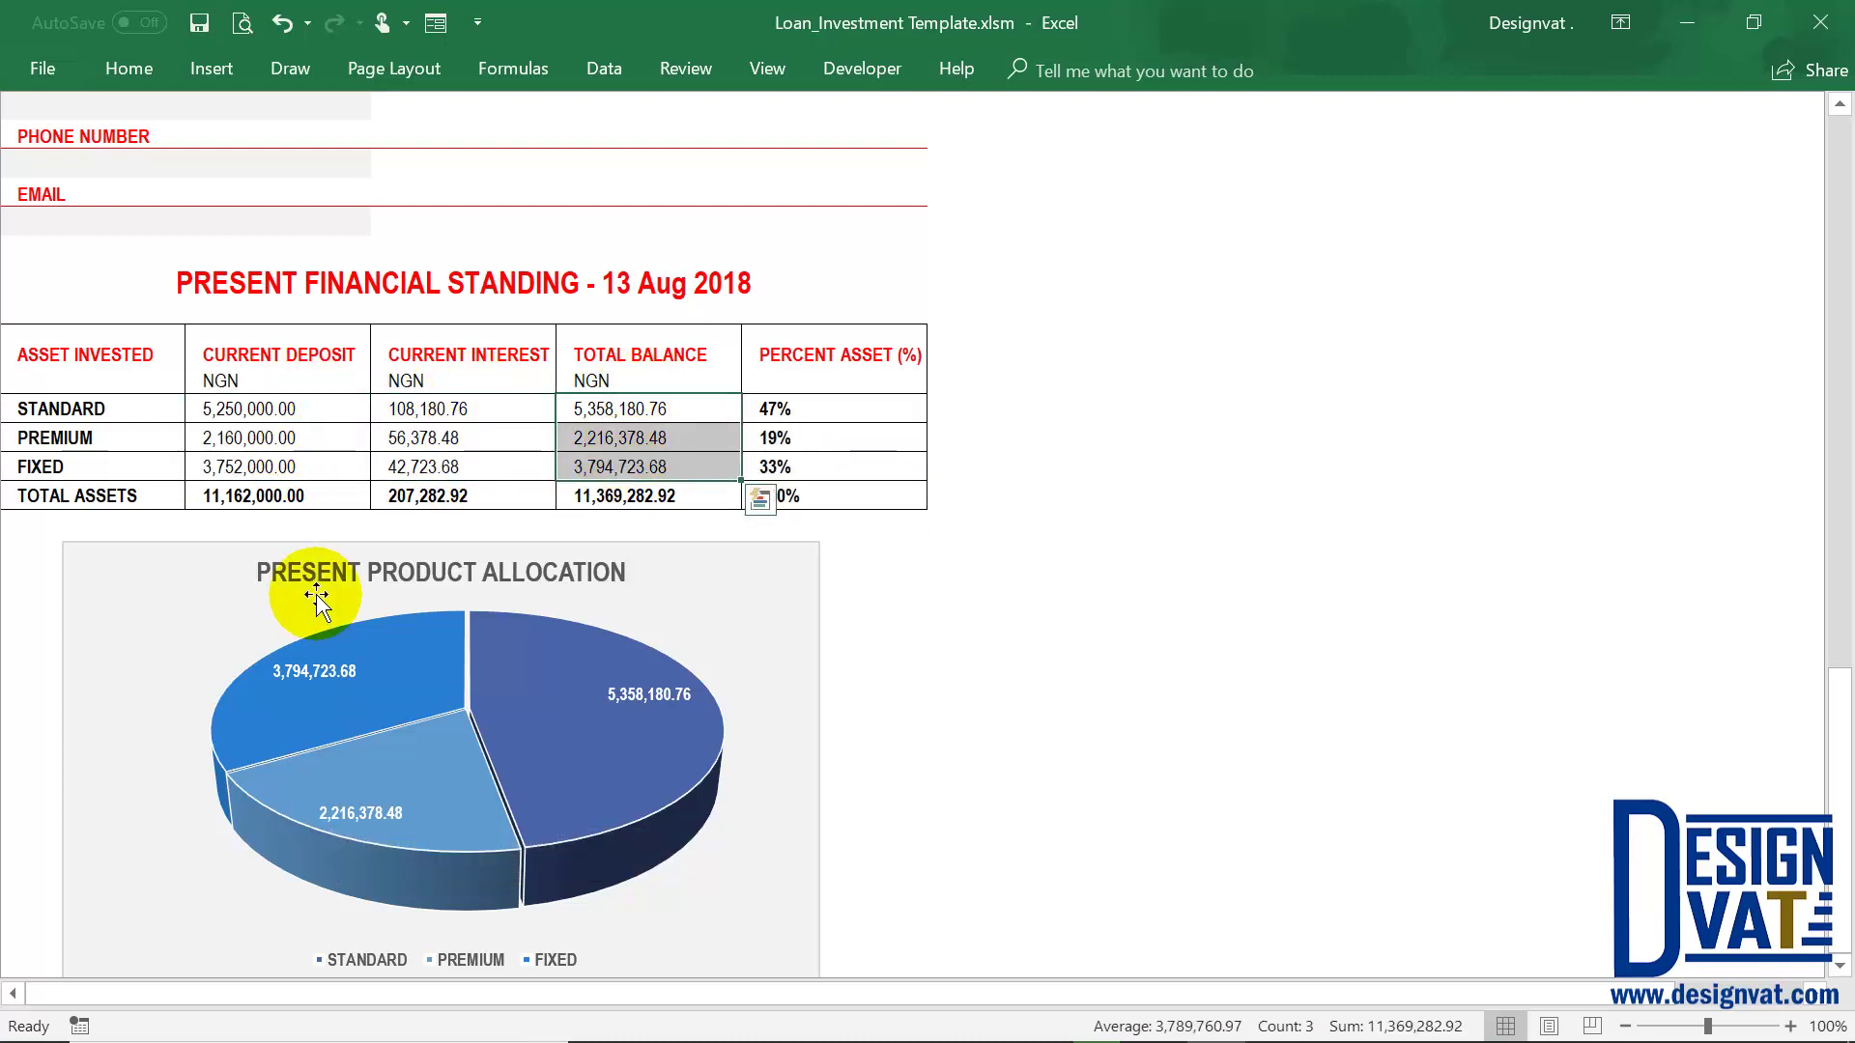
left_click(511, 357)
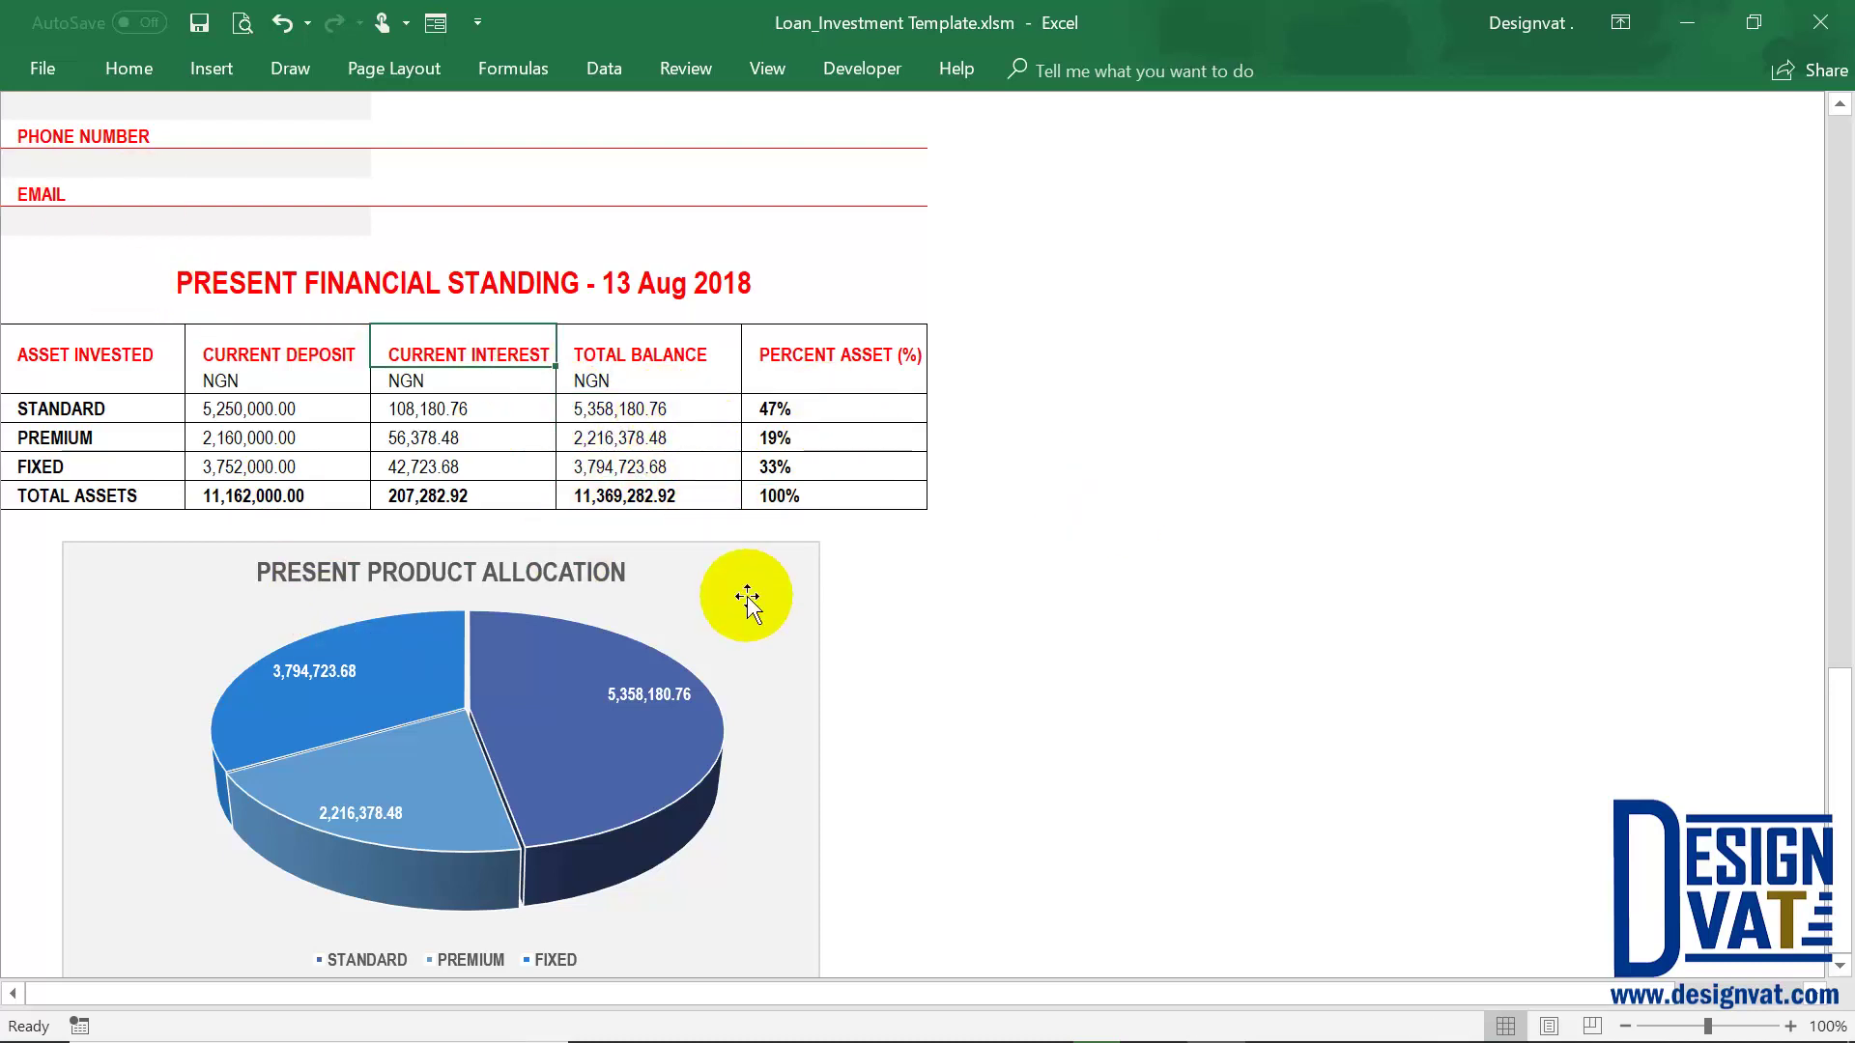
scroll(748, 596, "up", 10)
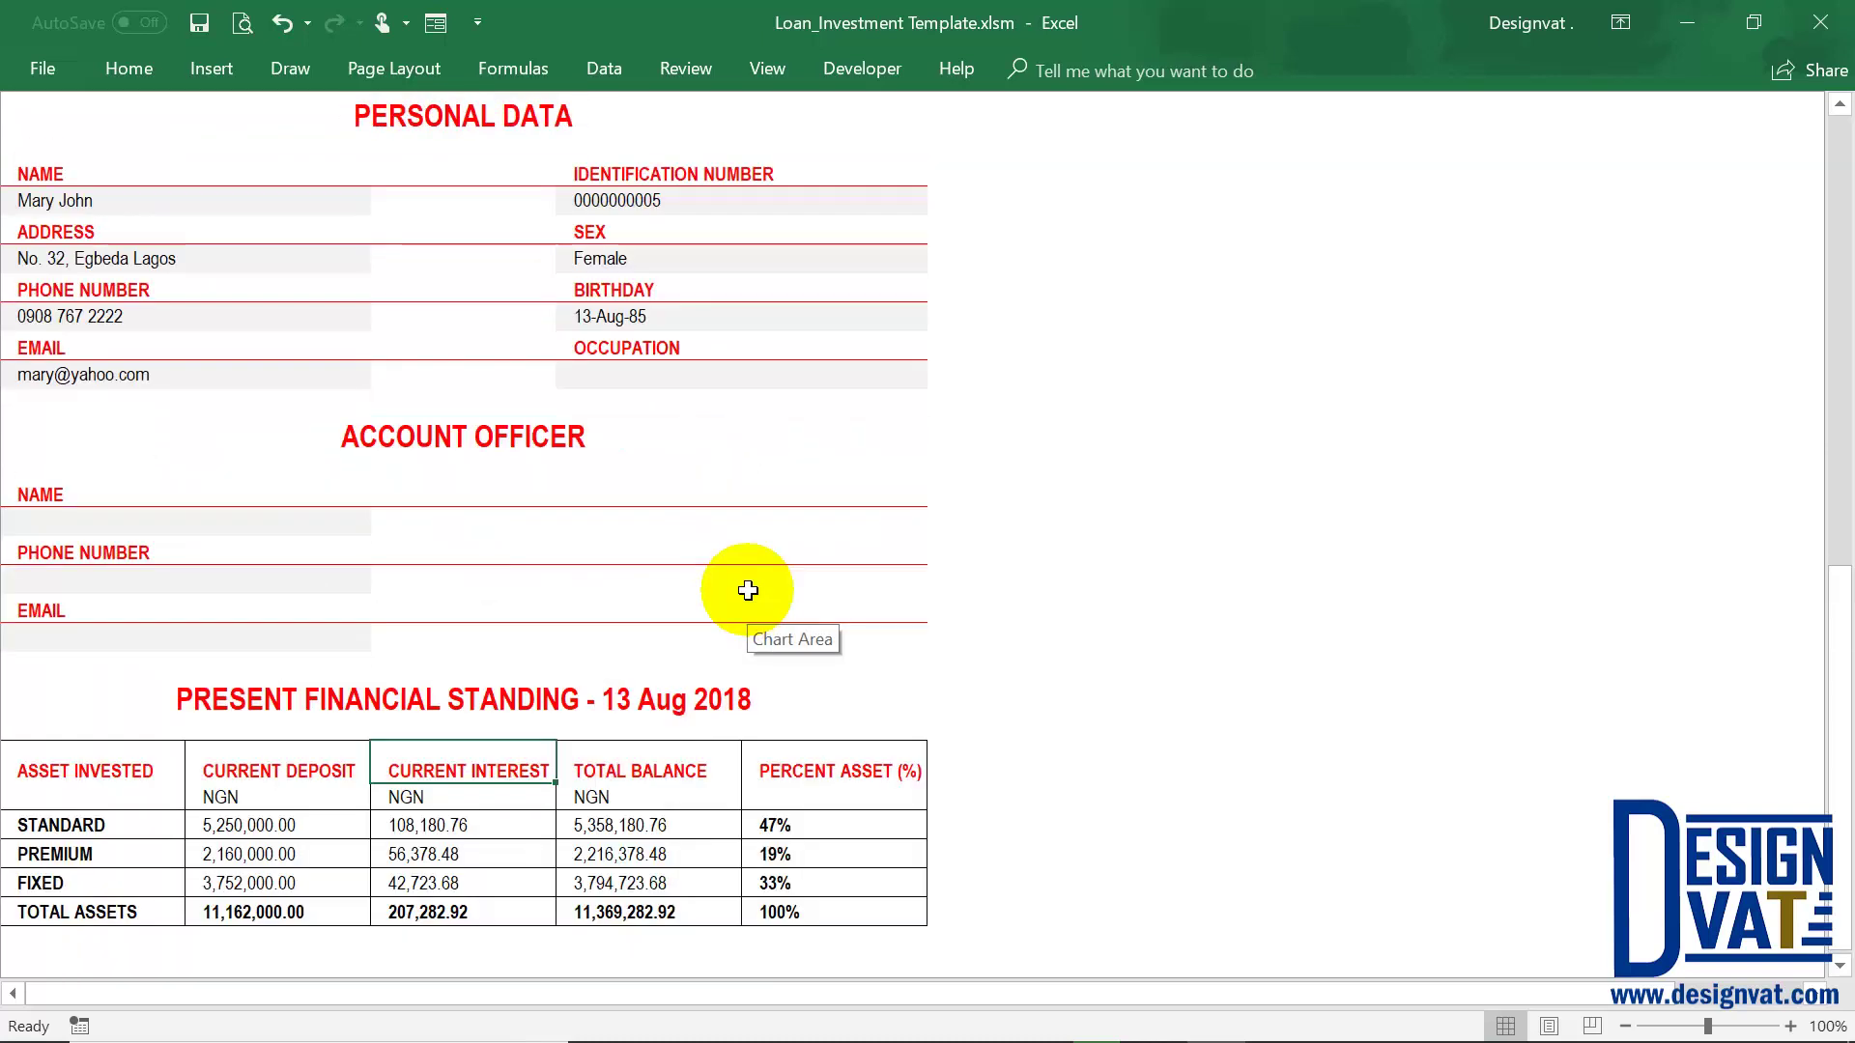
scroll(747, 587, "up", 3)
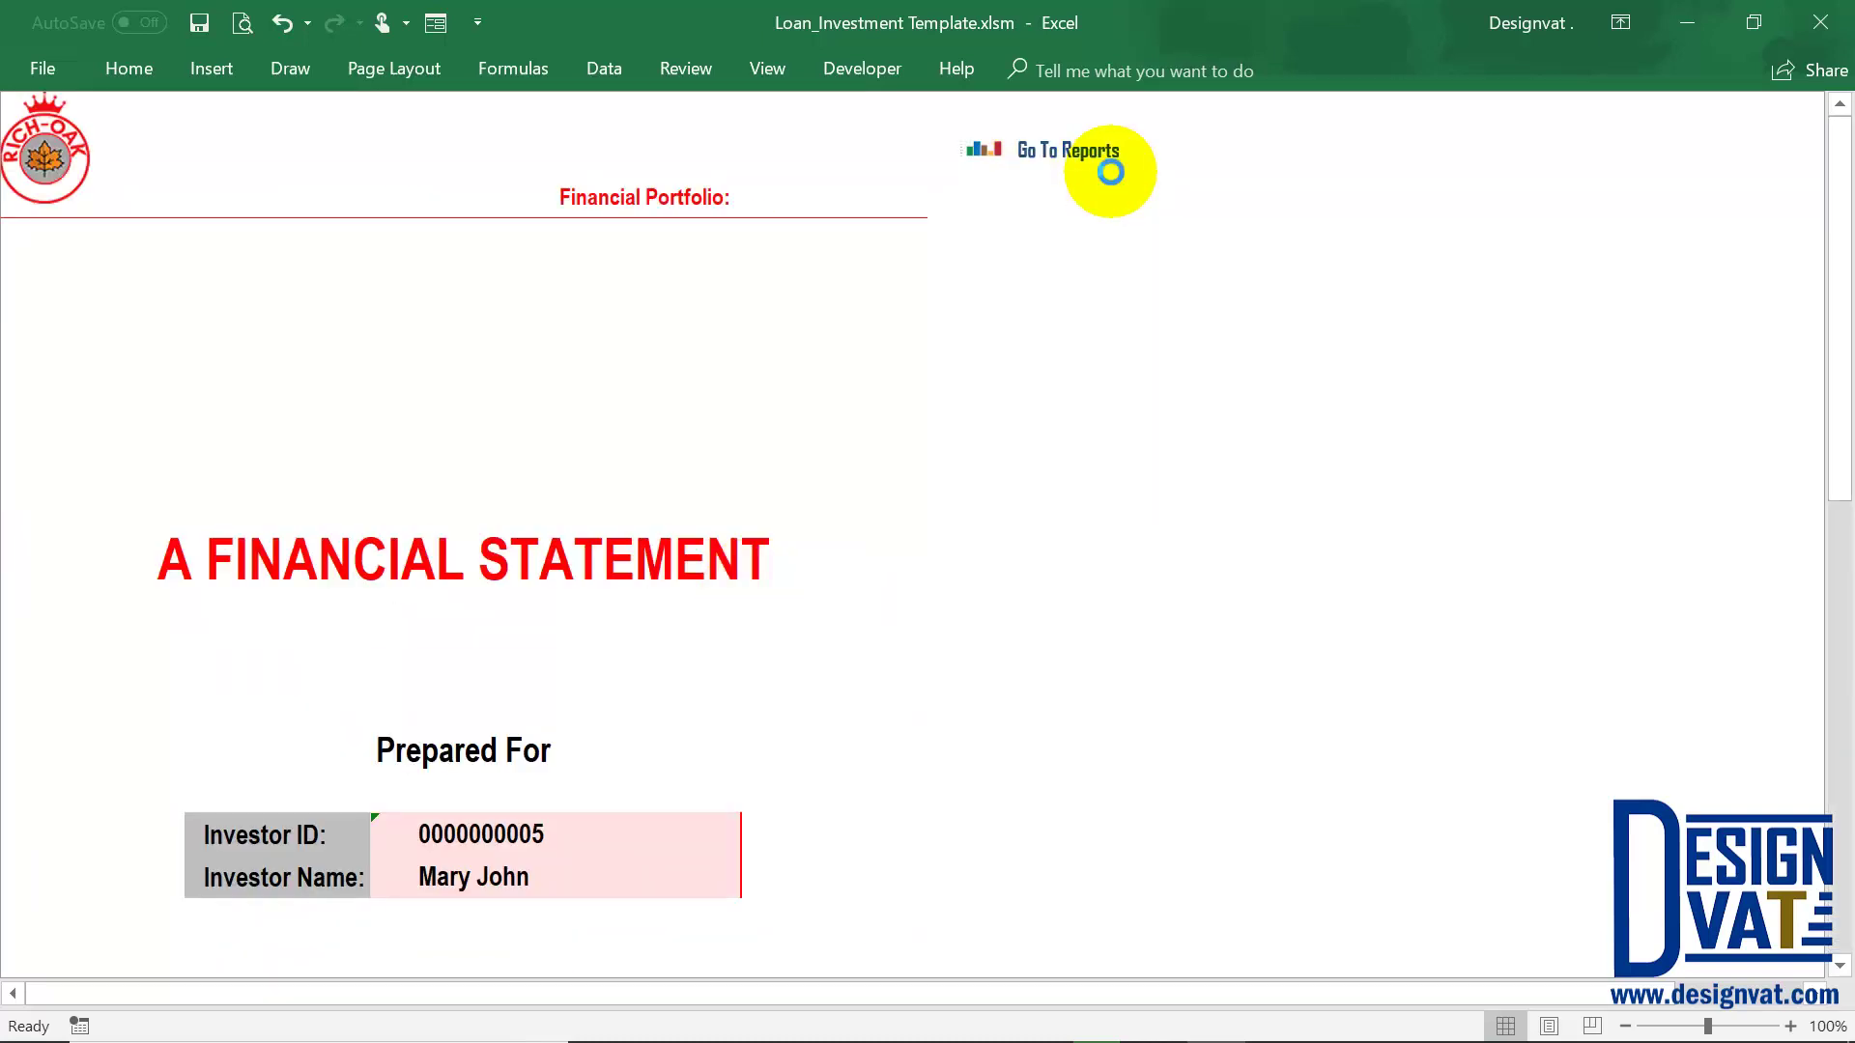
Start a new Investment Customer record with the new investor's first and last name
left_click(1109, 167)
left_click(1171, 111)
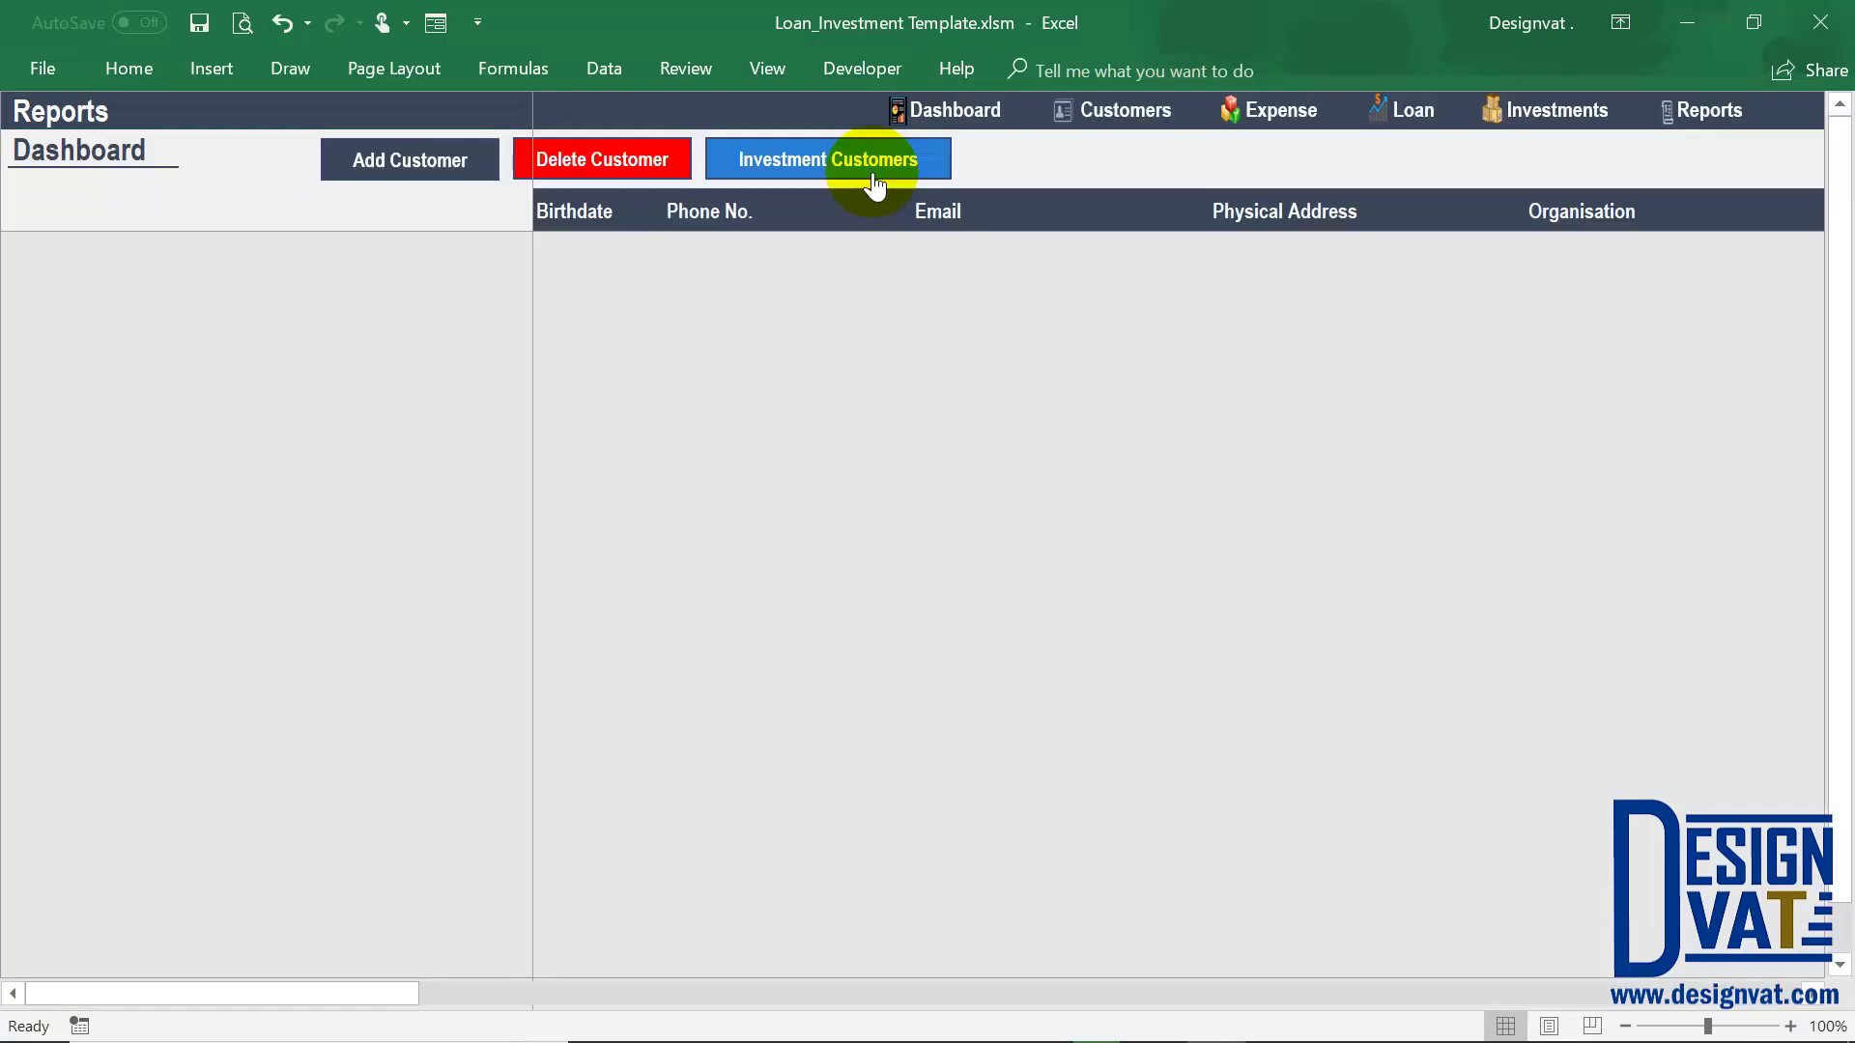
left_click(872, 167)
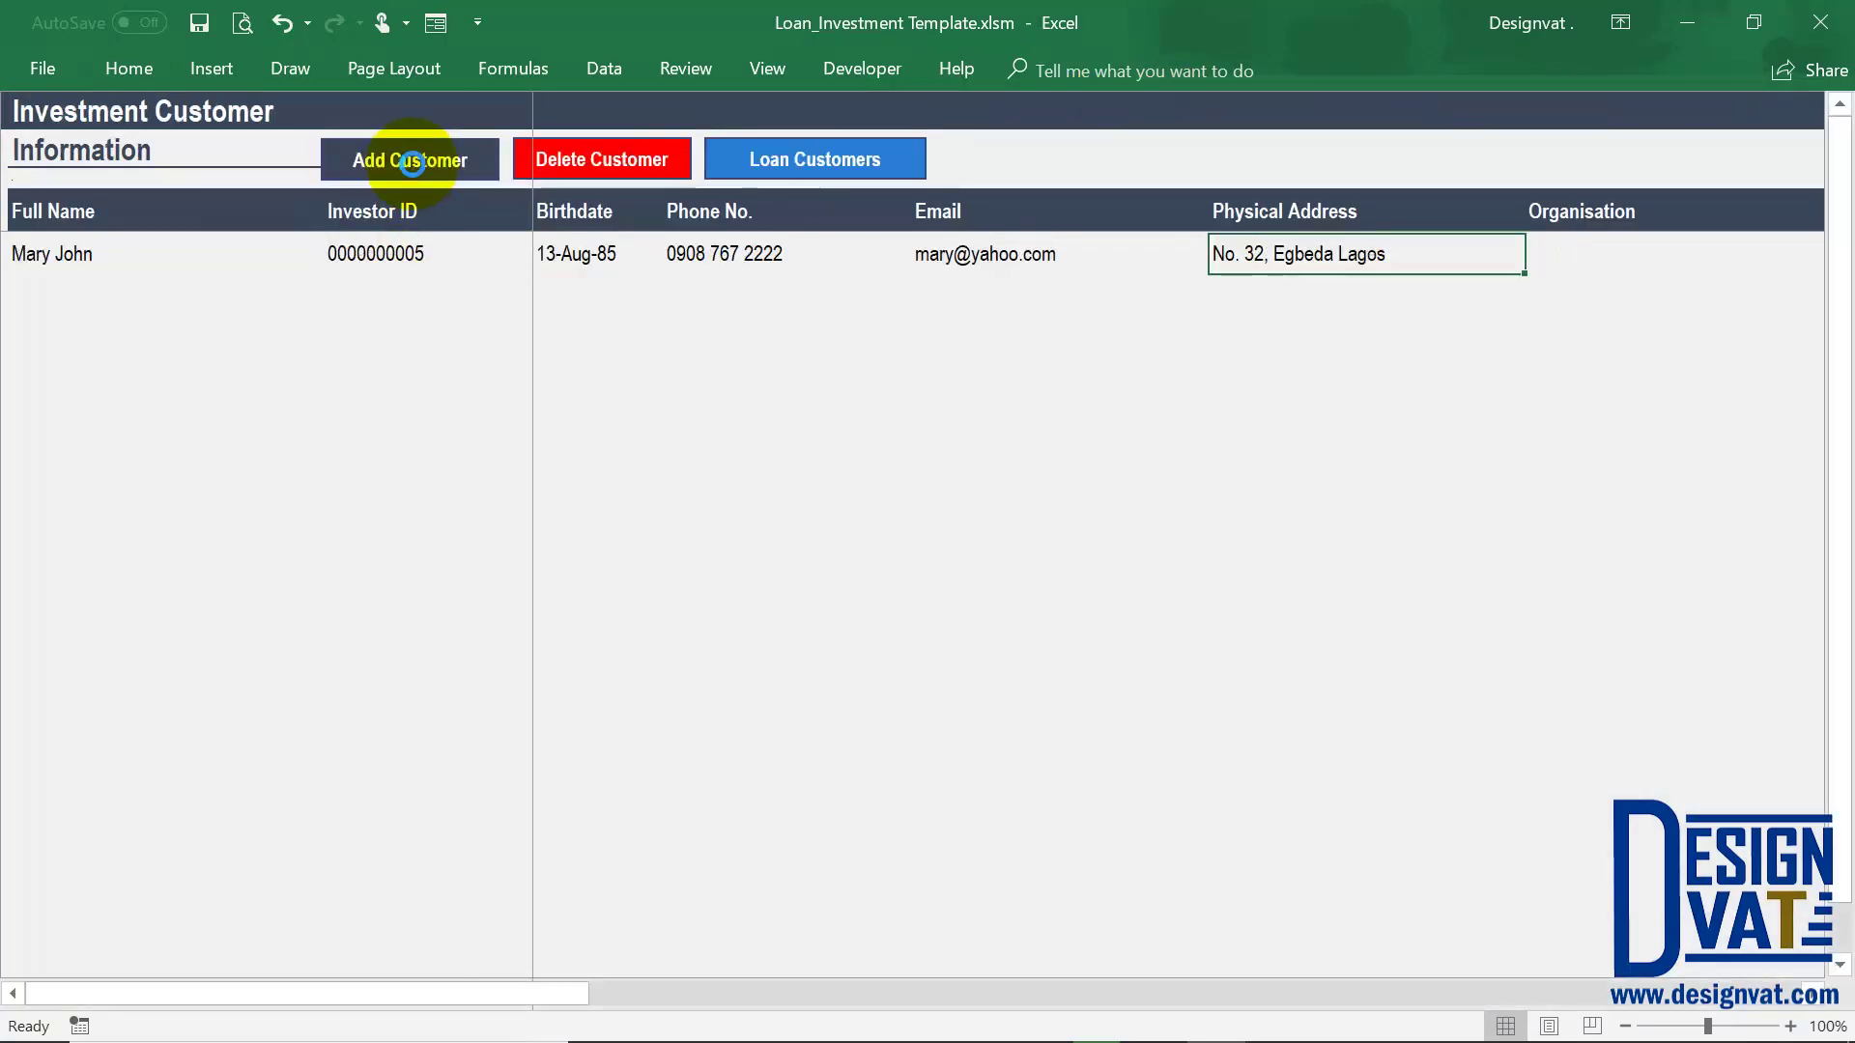
left_click(414, 164)
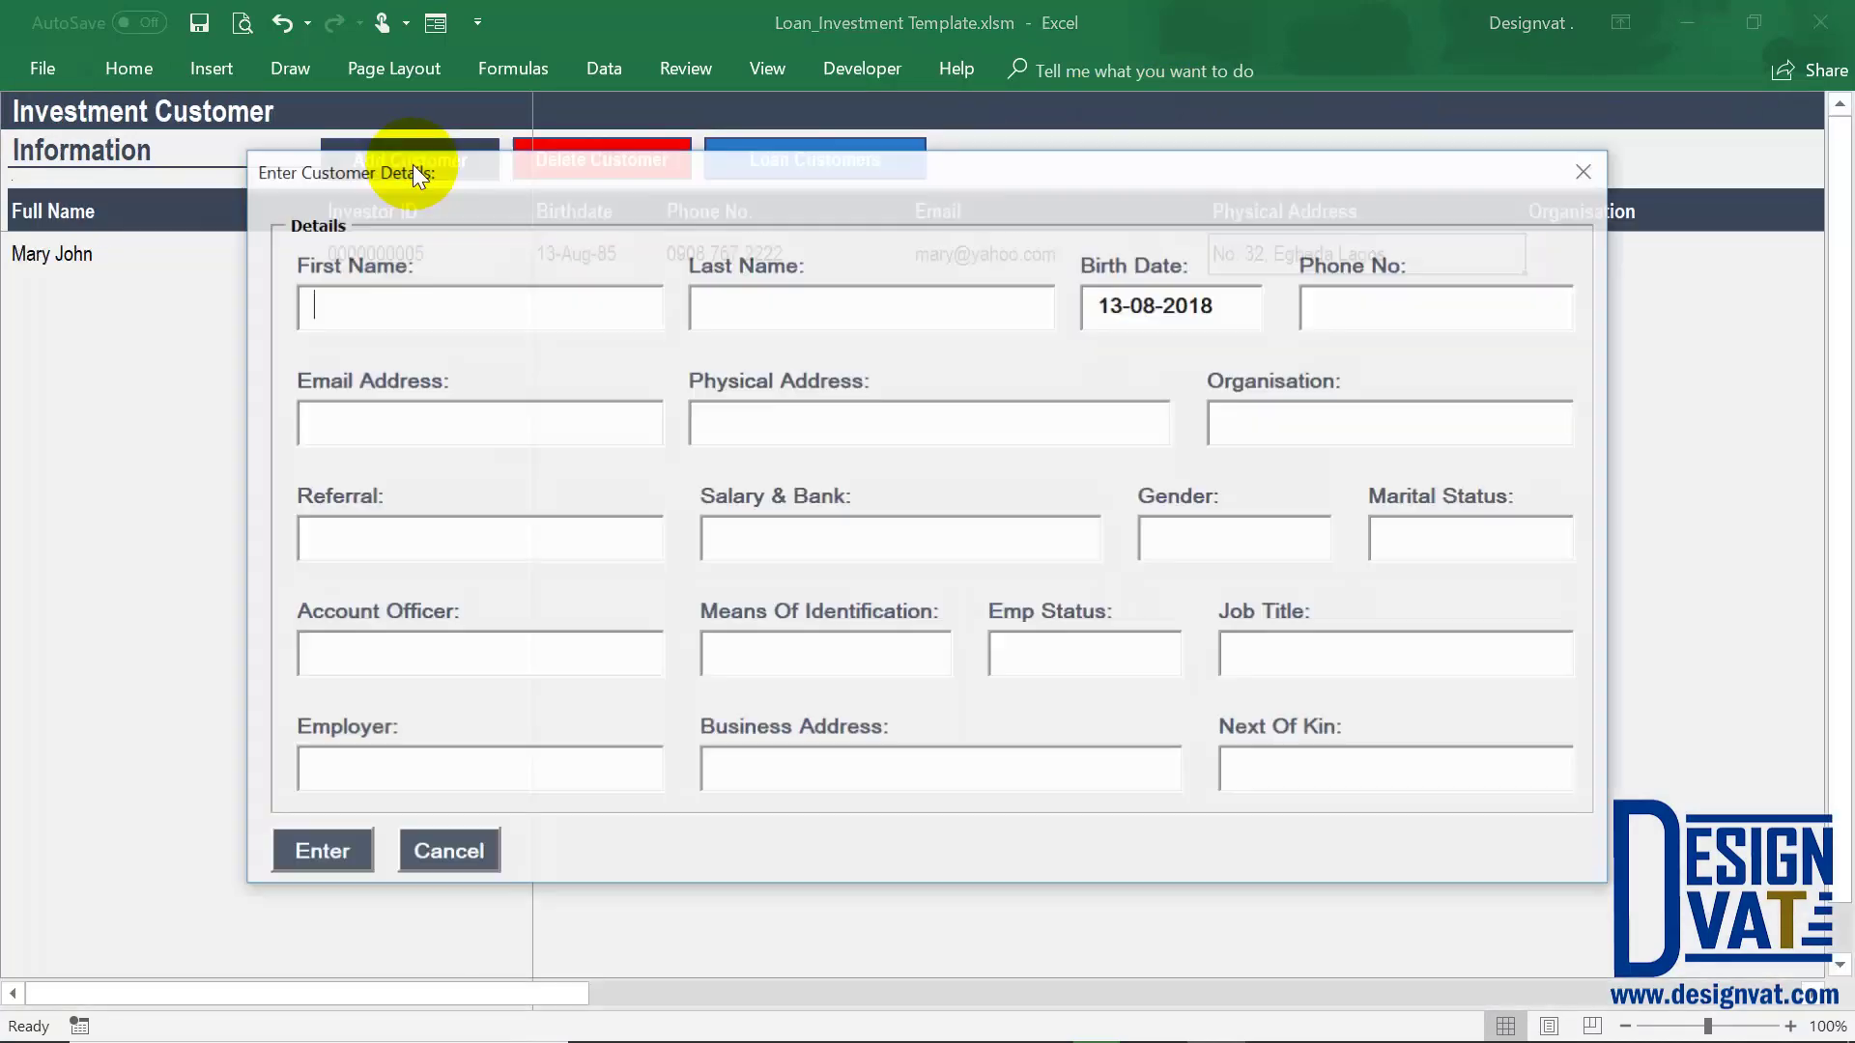
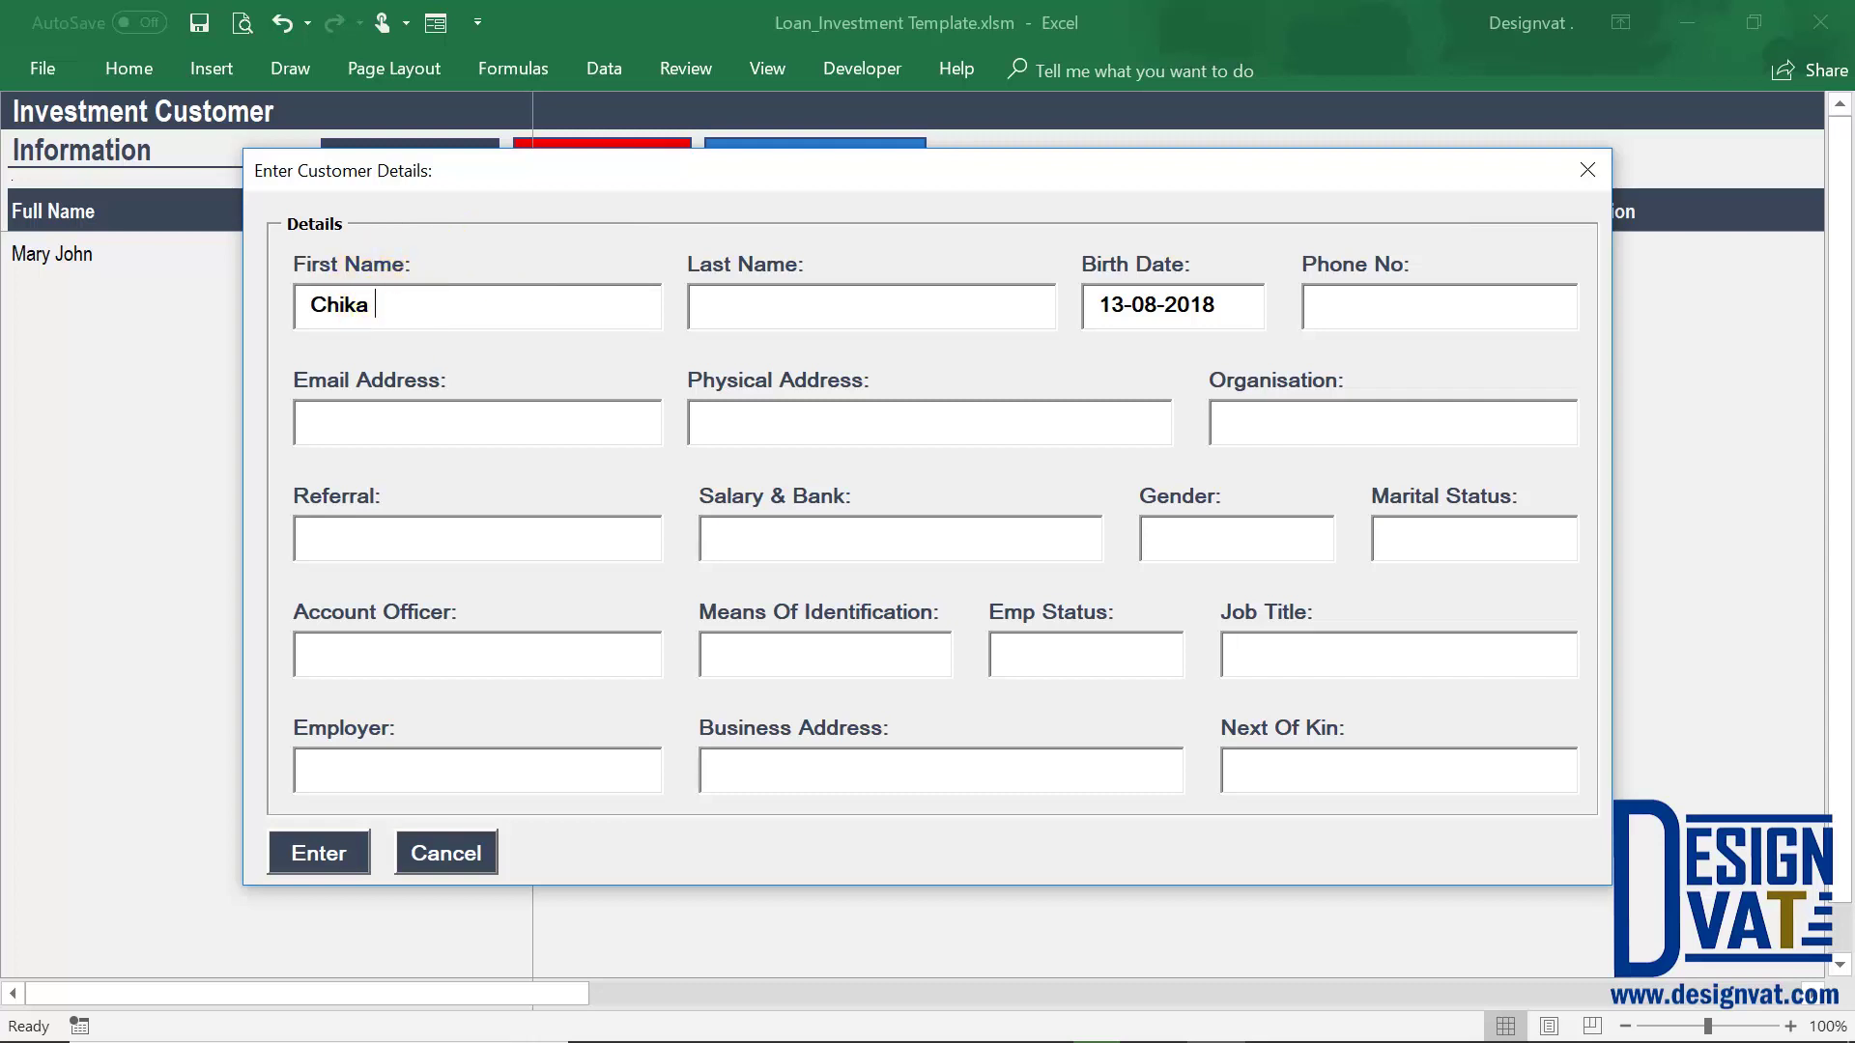
type("Williams")
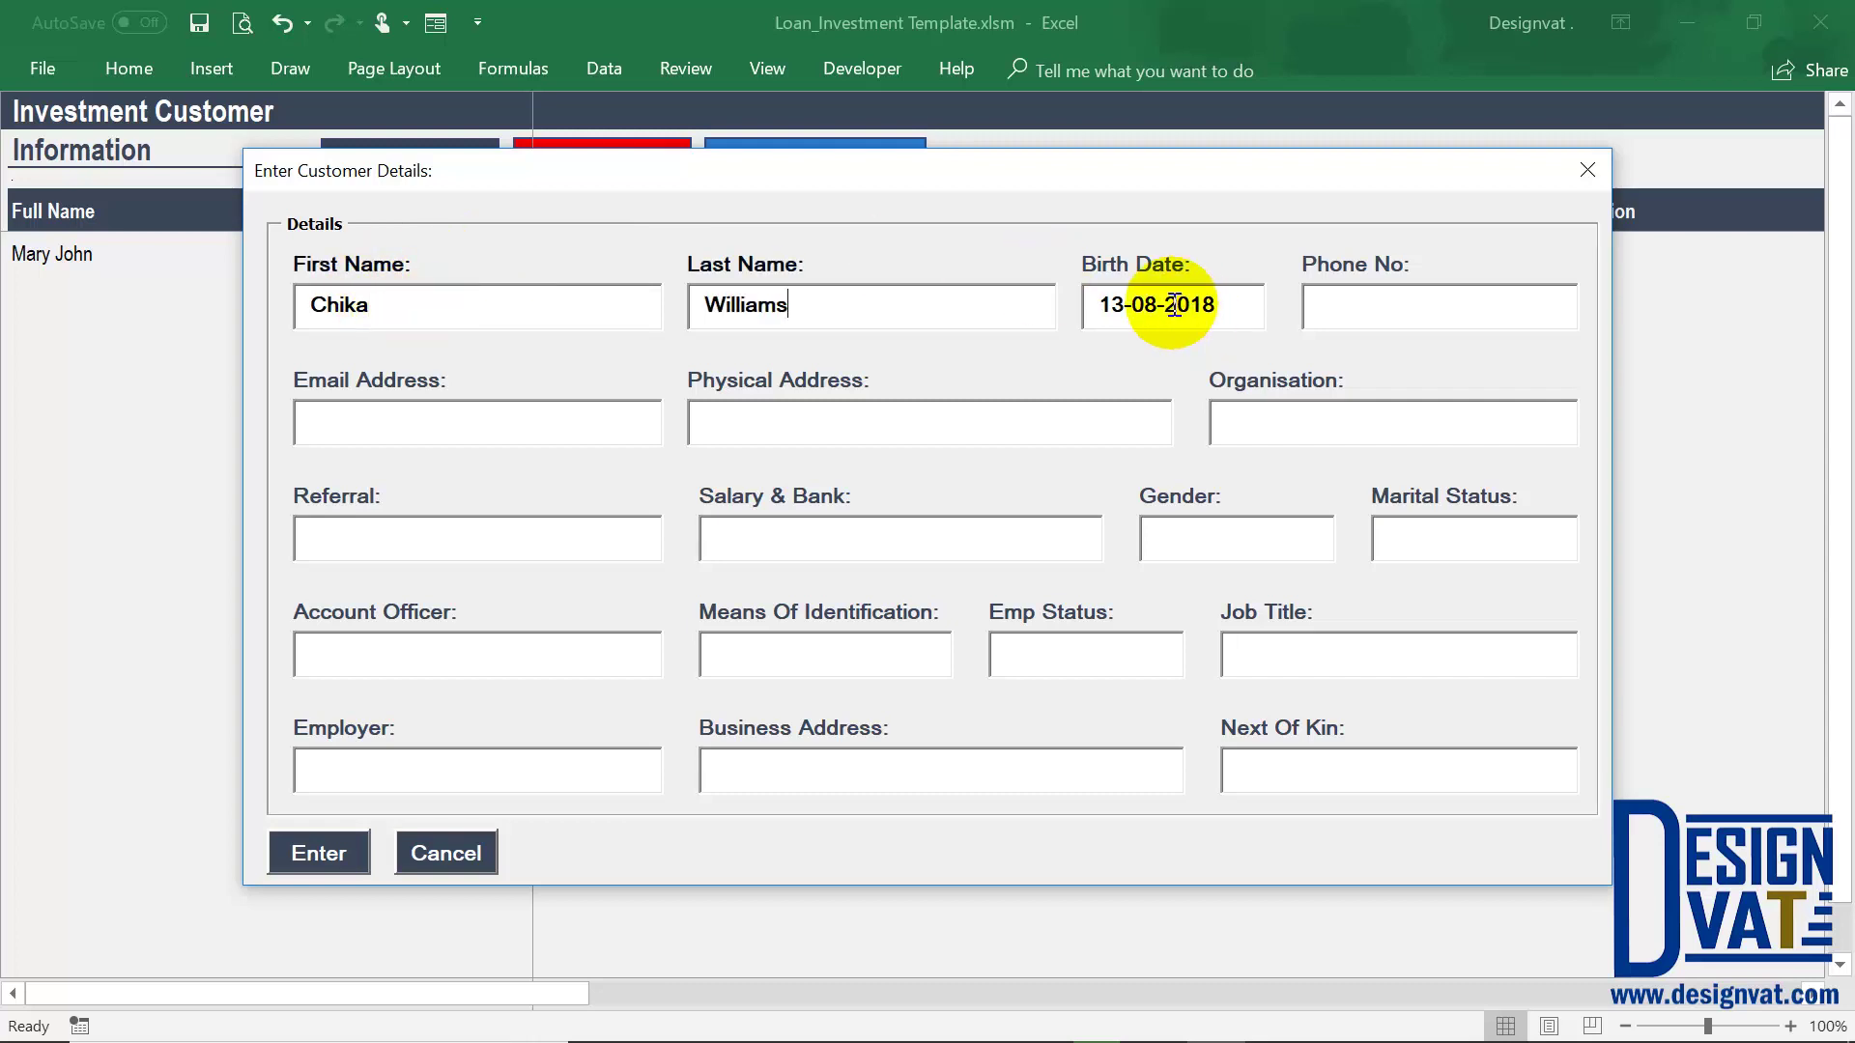
Correct the birth-date year and submit the new customer record
left_click_drag(1174, 306, 1293, 301)
key("BackSpace")
key("BackSpace")
type("1")
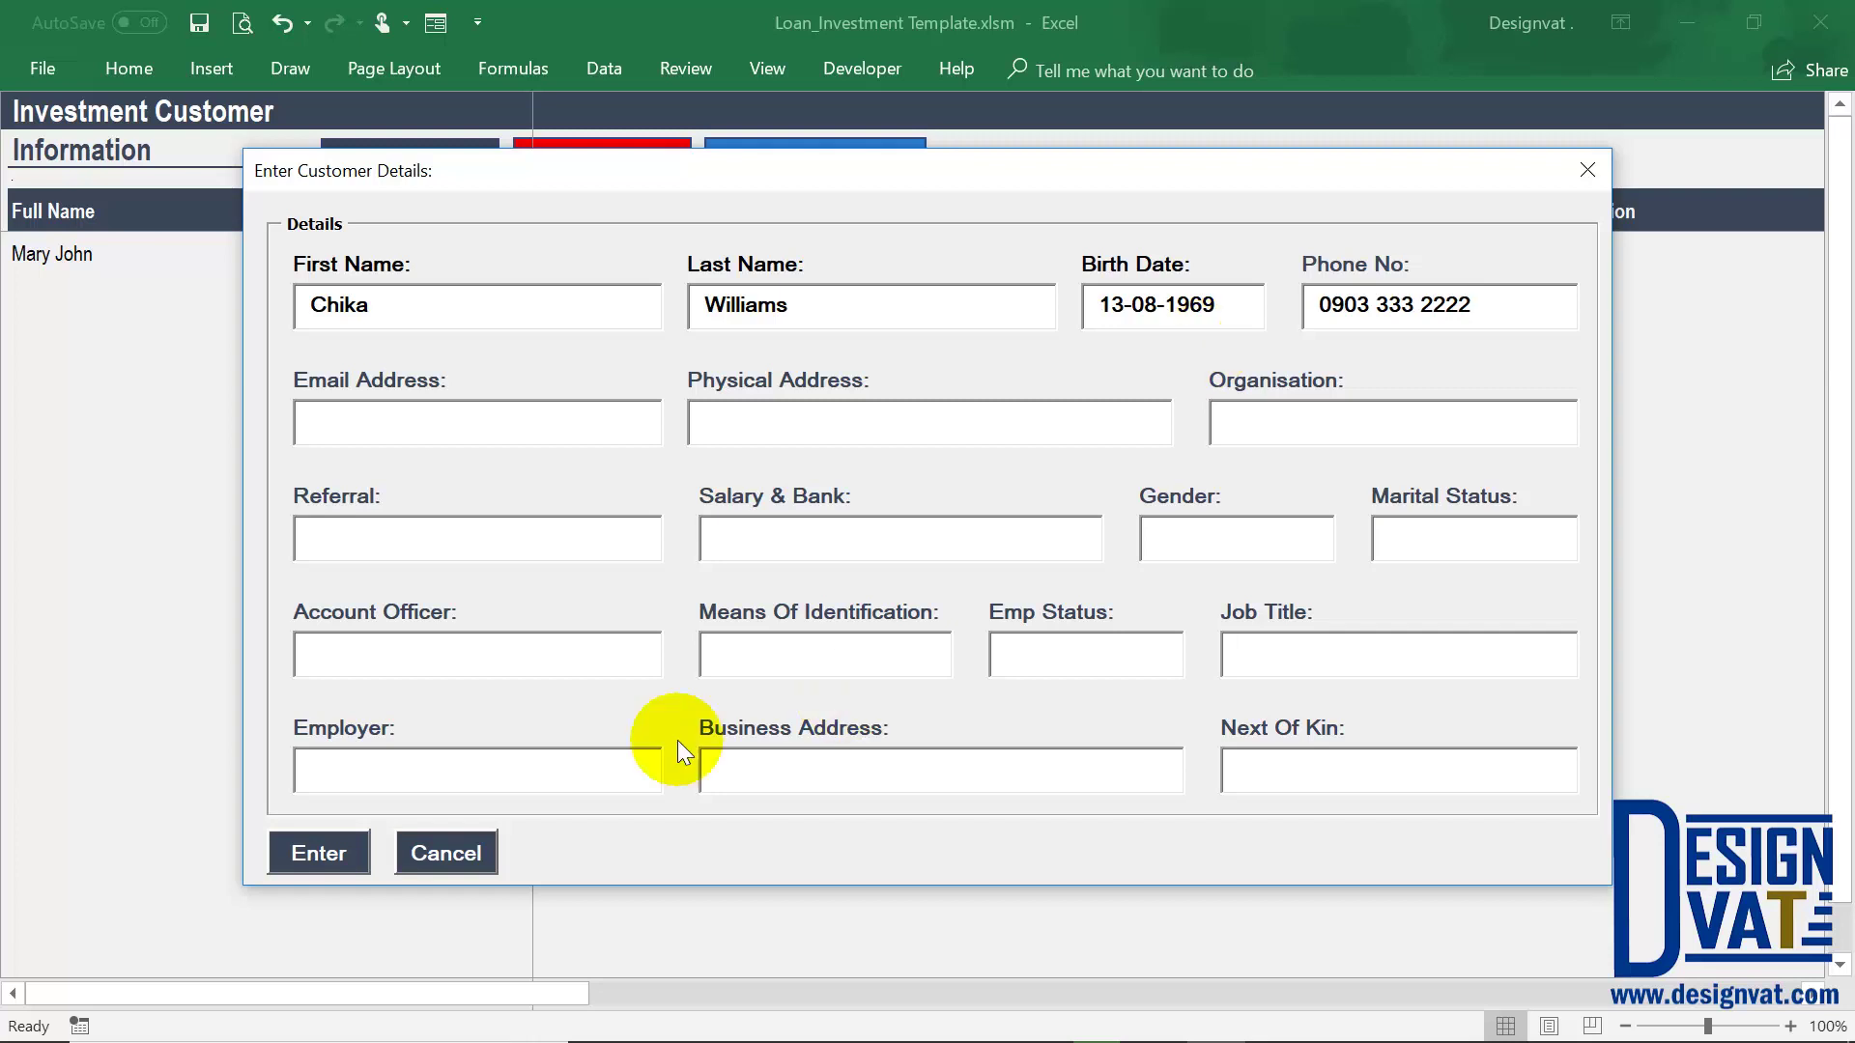
left_click(352, 848)
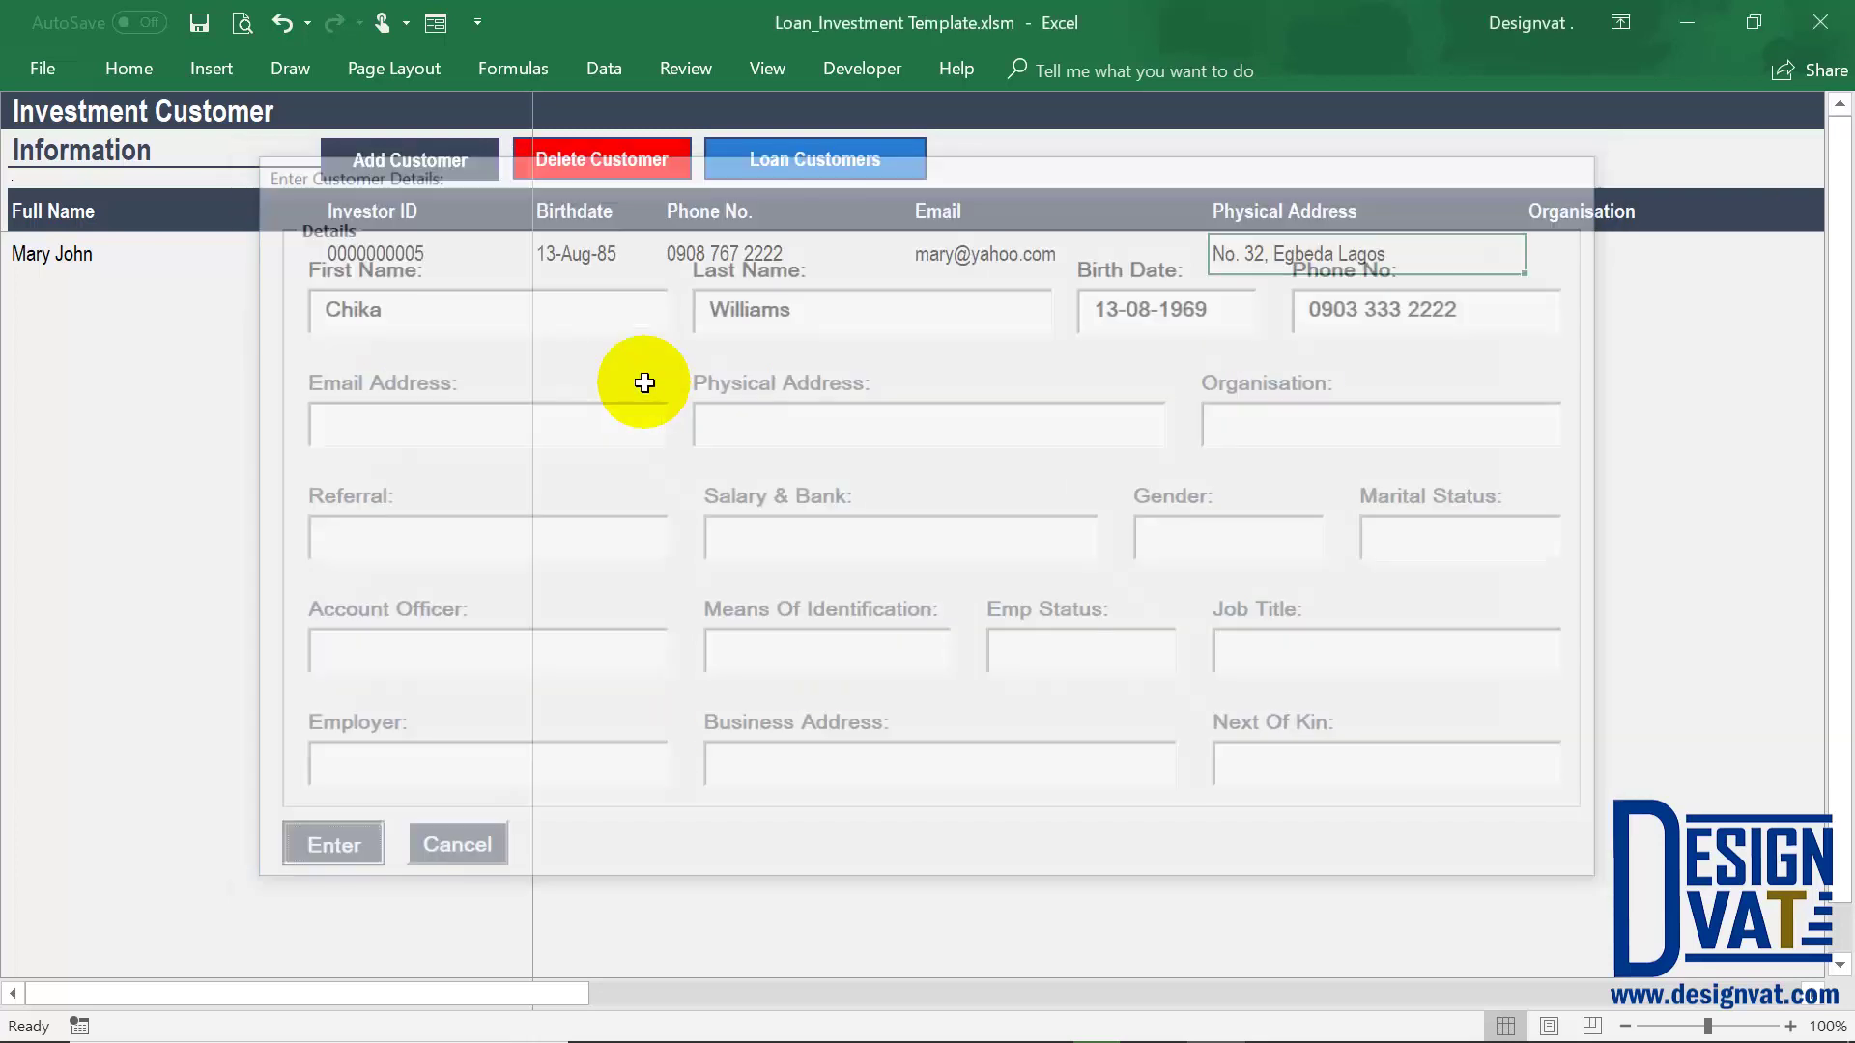
left_click(992, 626)
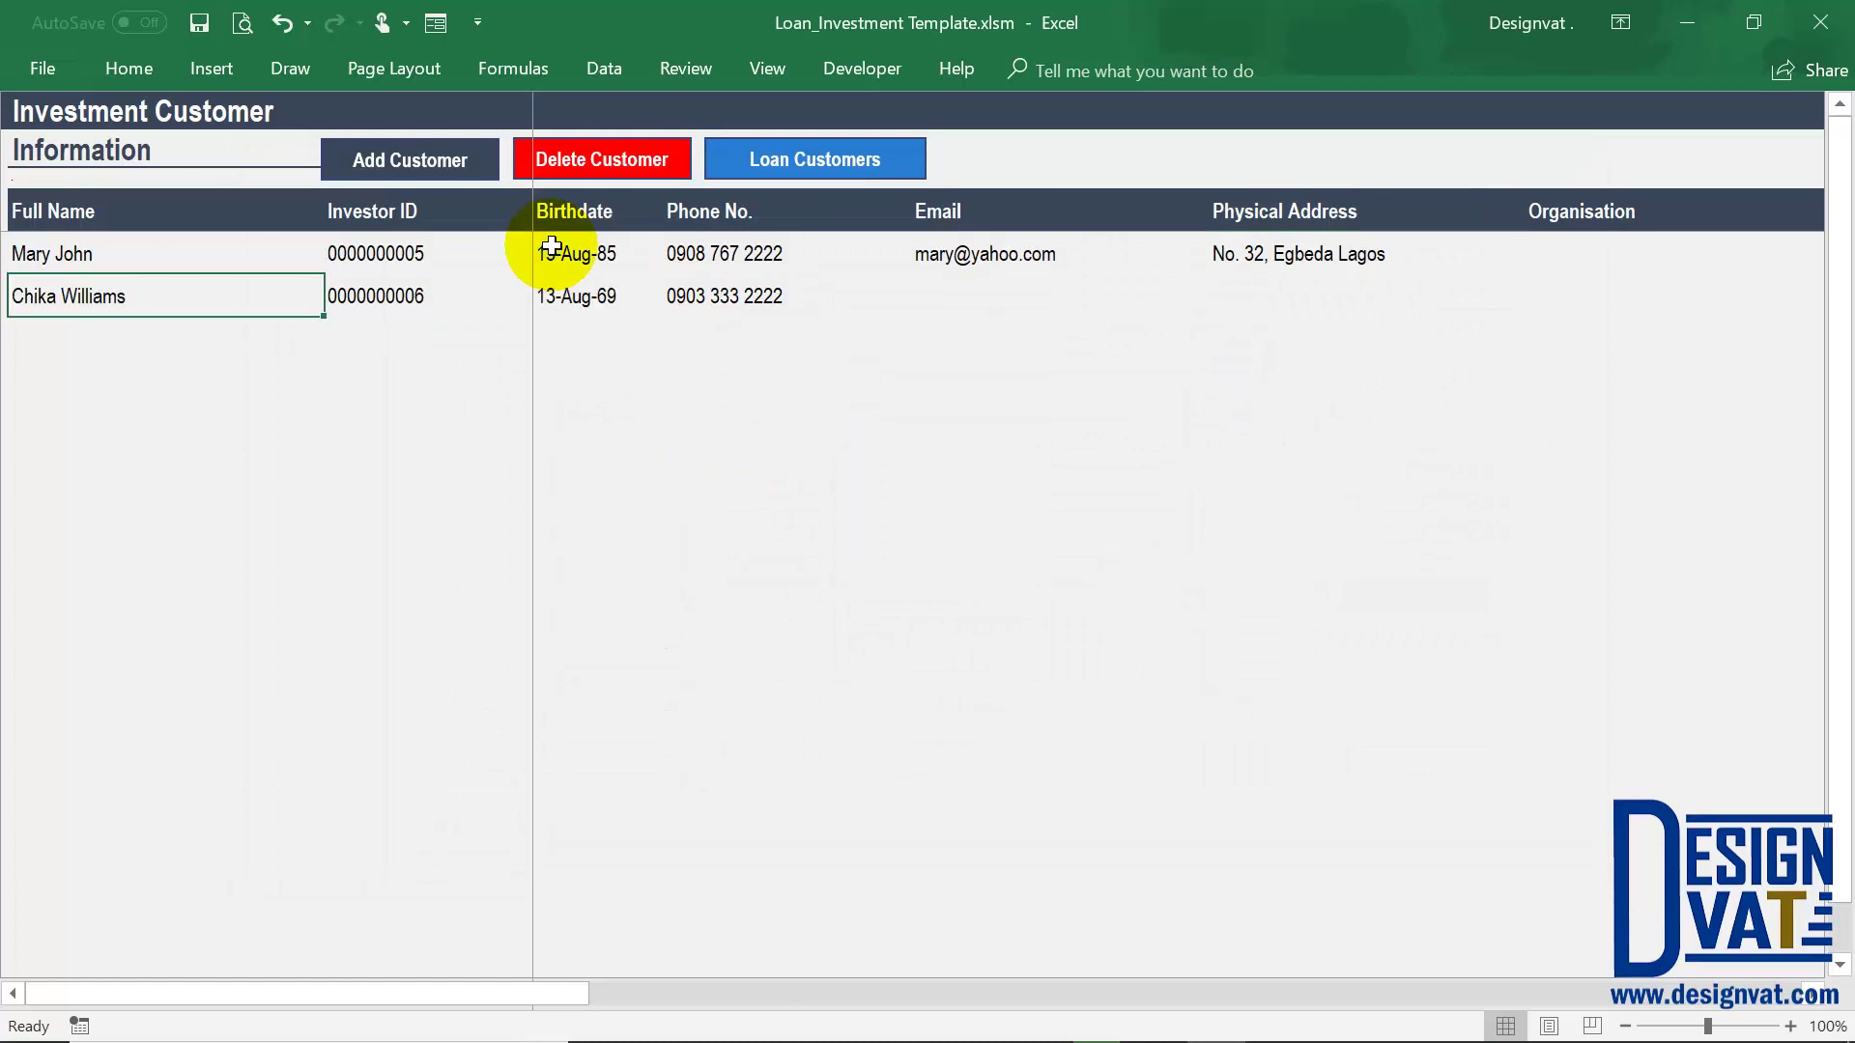
left_click(912, 158)
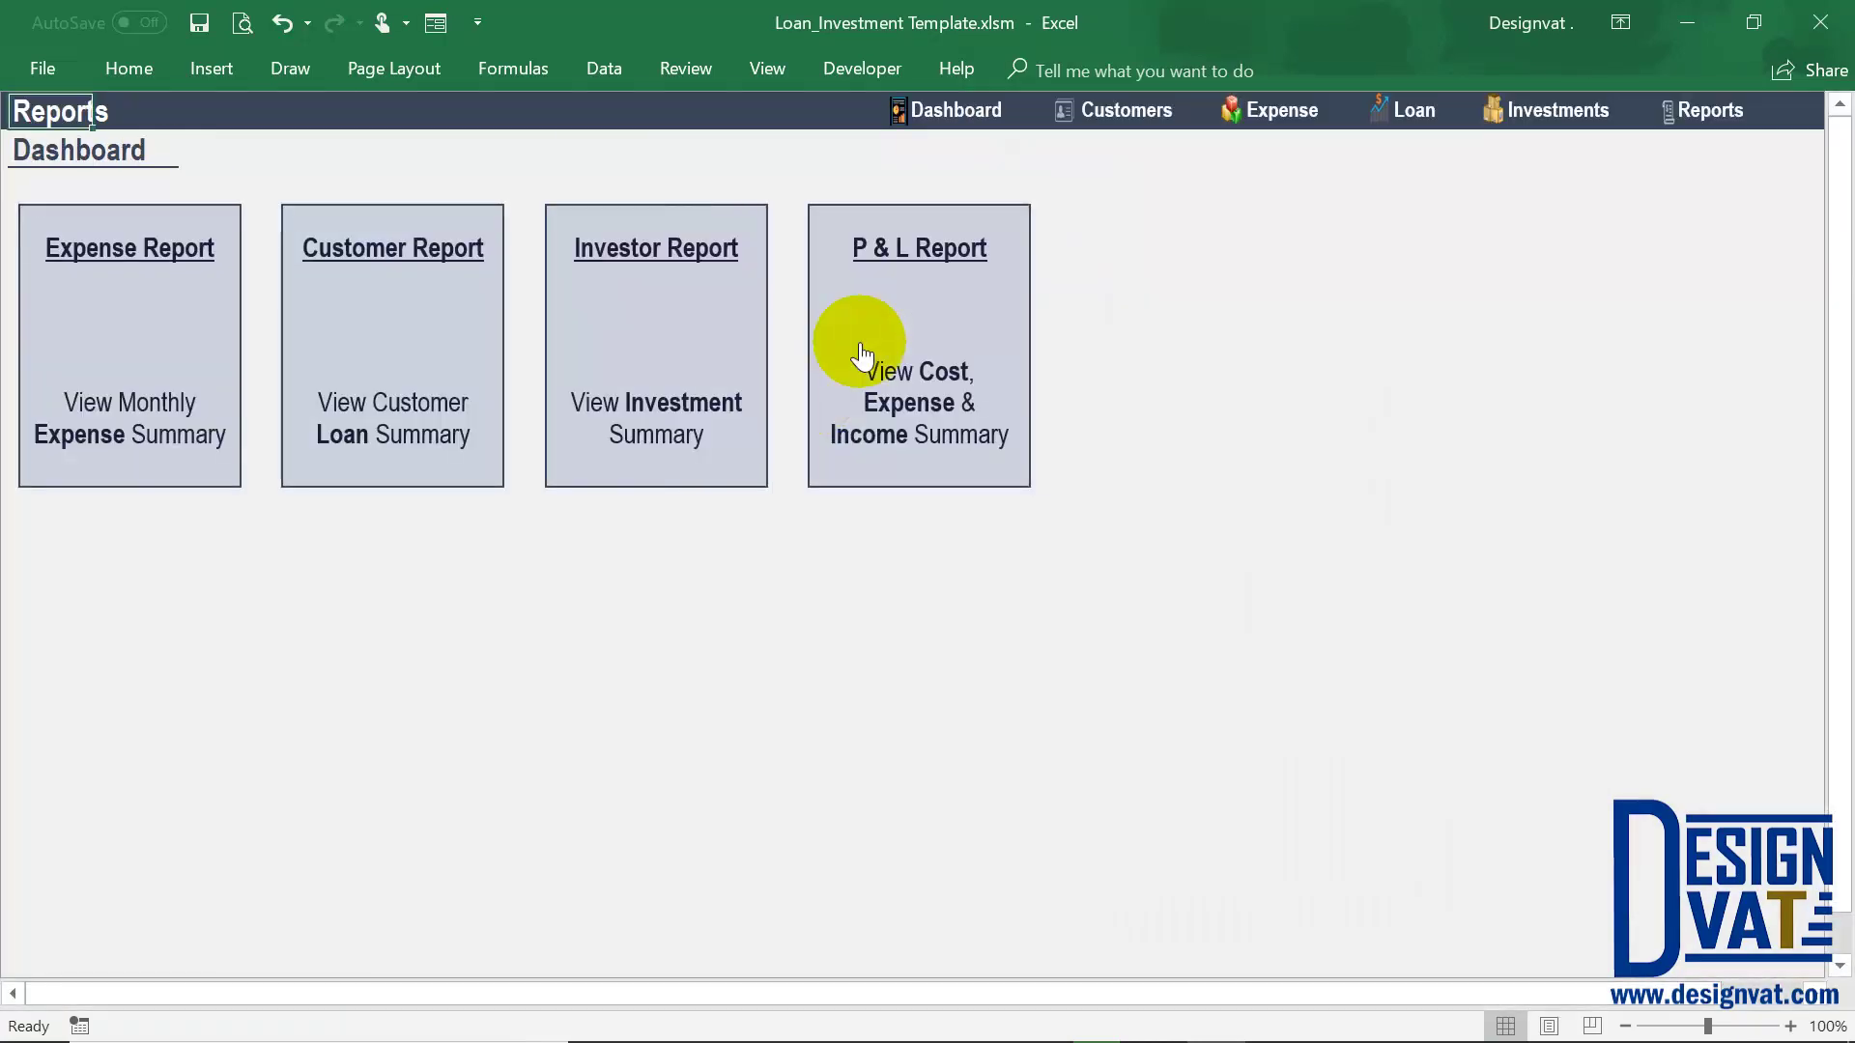
Switch the investor financial statement to the newly added investor's ID
left_click(857, 351)
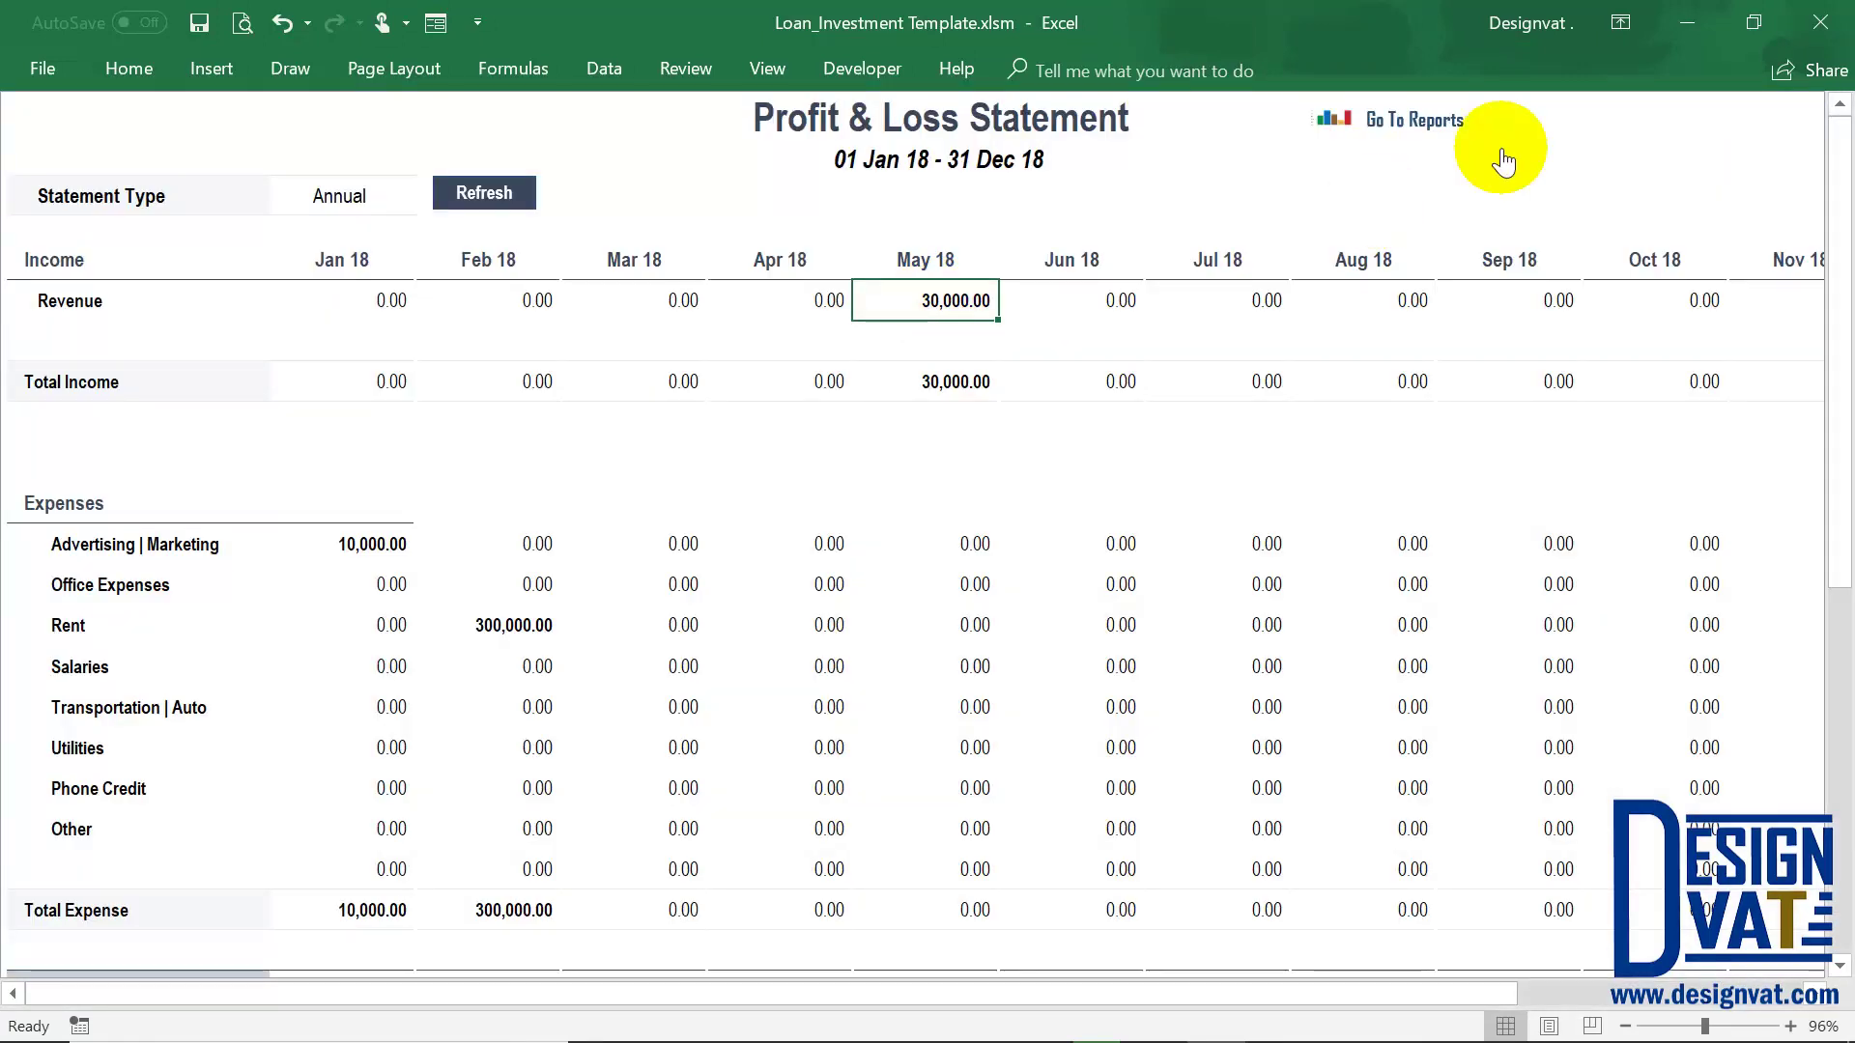
left_click(1429, 122)
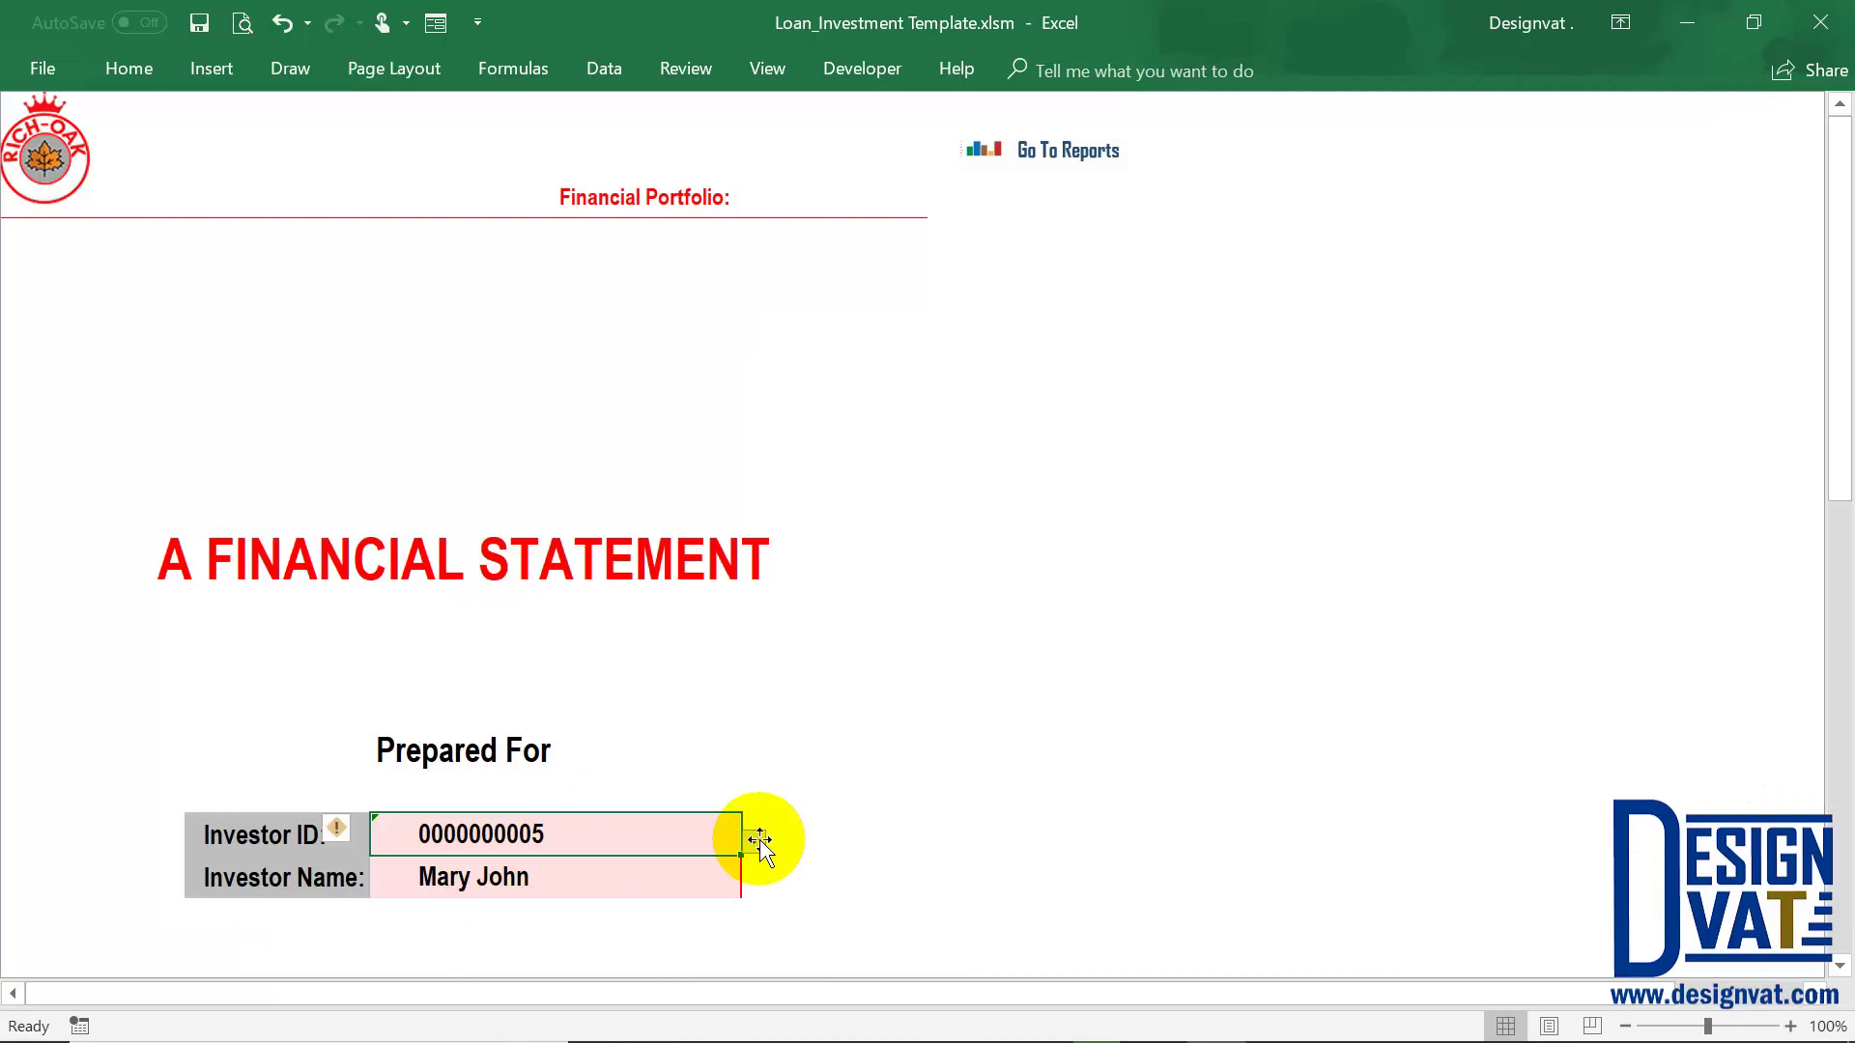
left_click(755, 842)
left_click(596, 882)
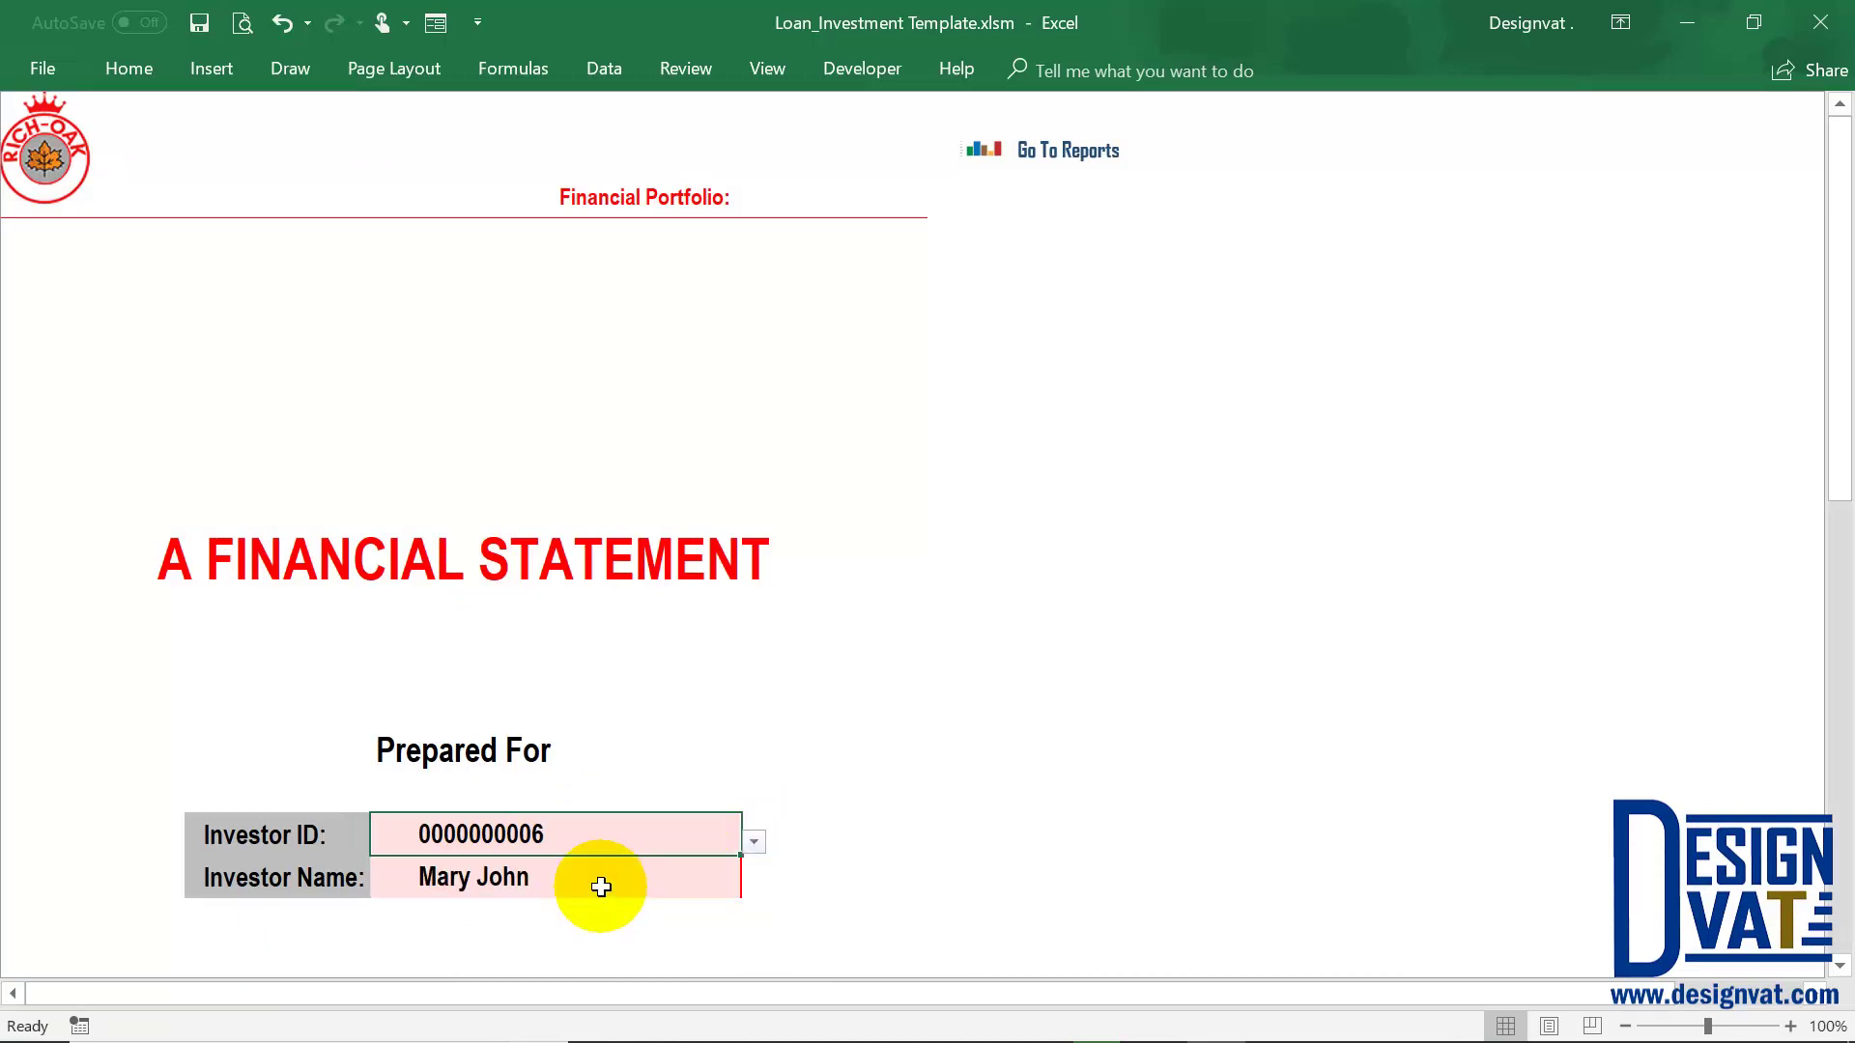
left_click(512, 884)
Review the new investor's phone and birthday entries and the all-zero financial standing table
scroll(741, 816, "down", 10)
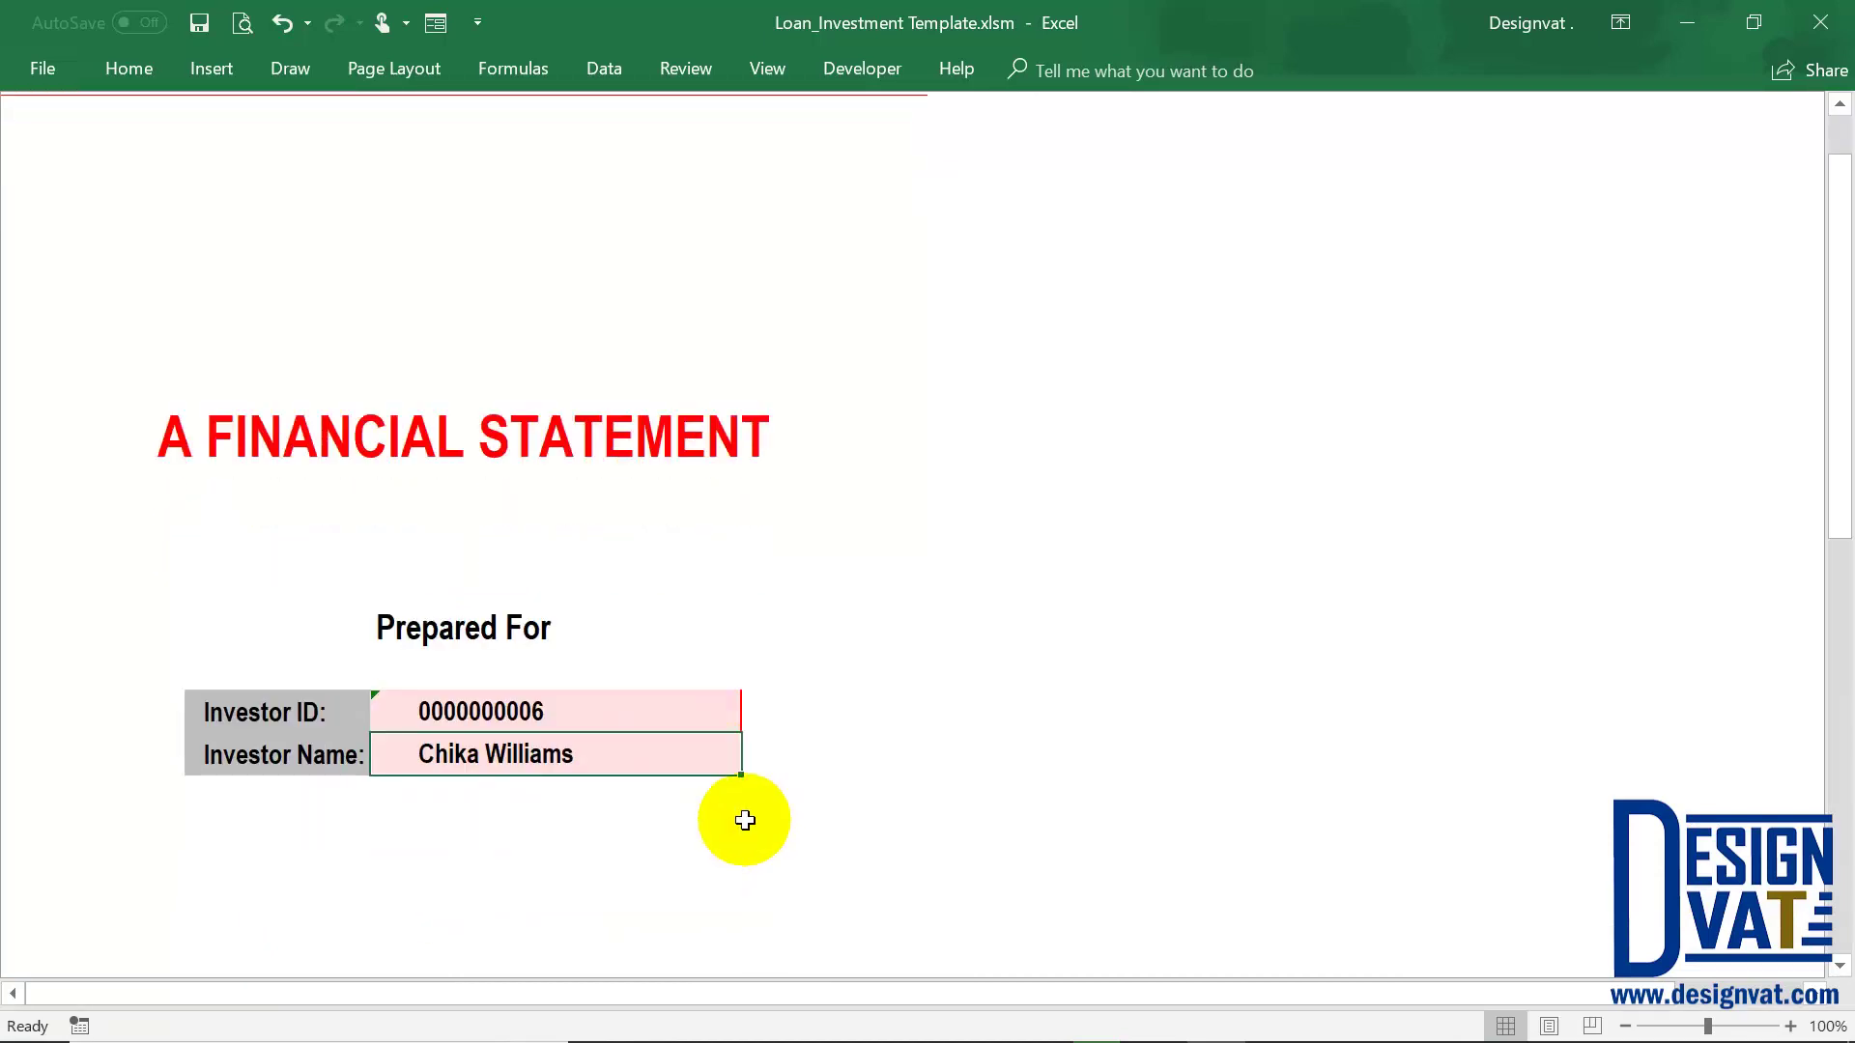
scroll(741, 816, "down", 3)
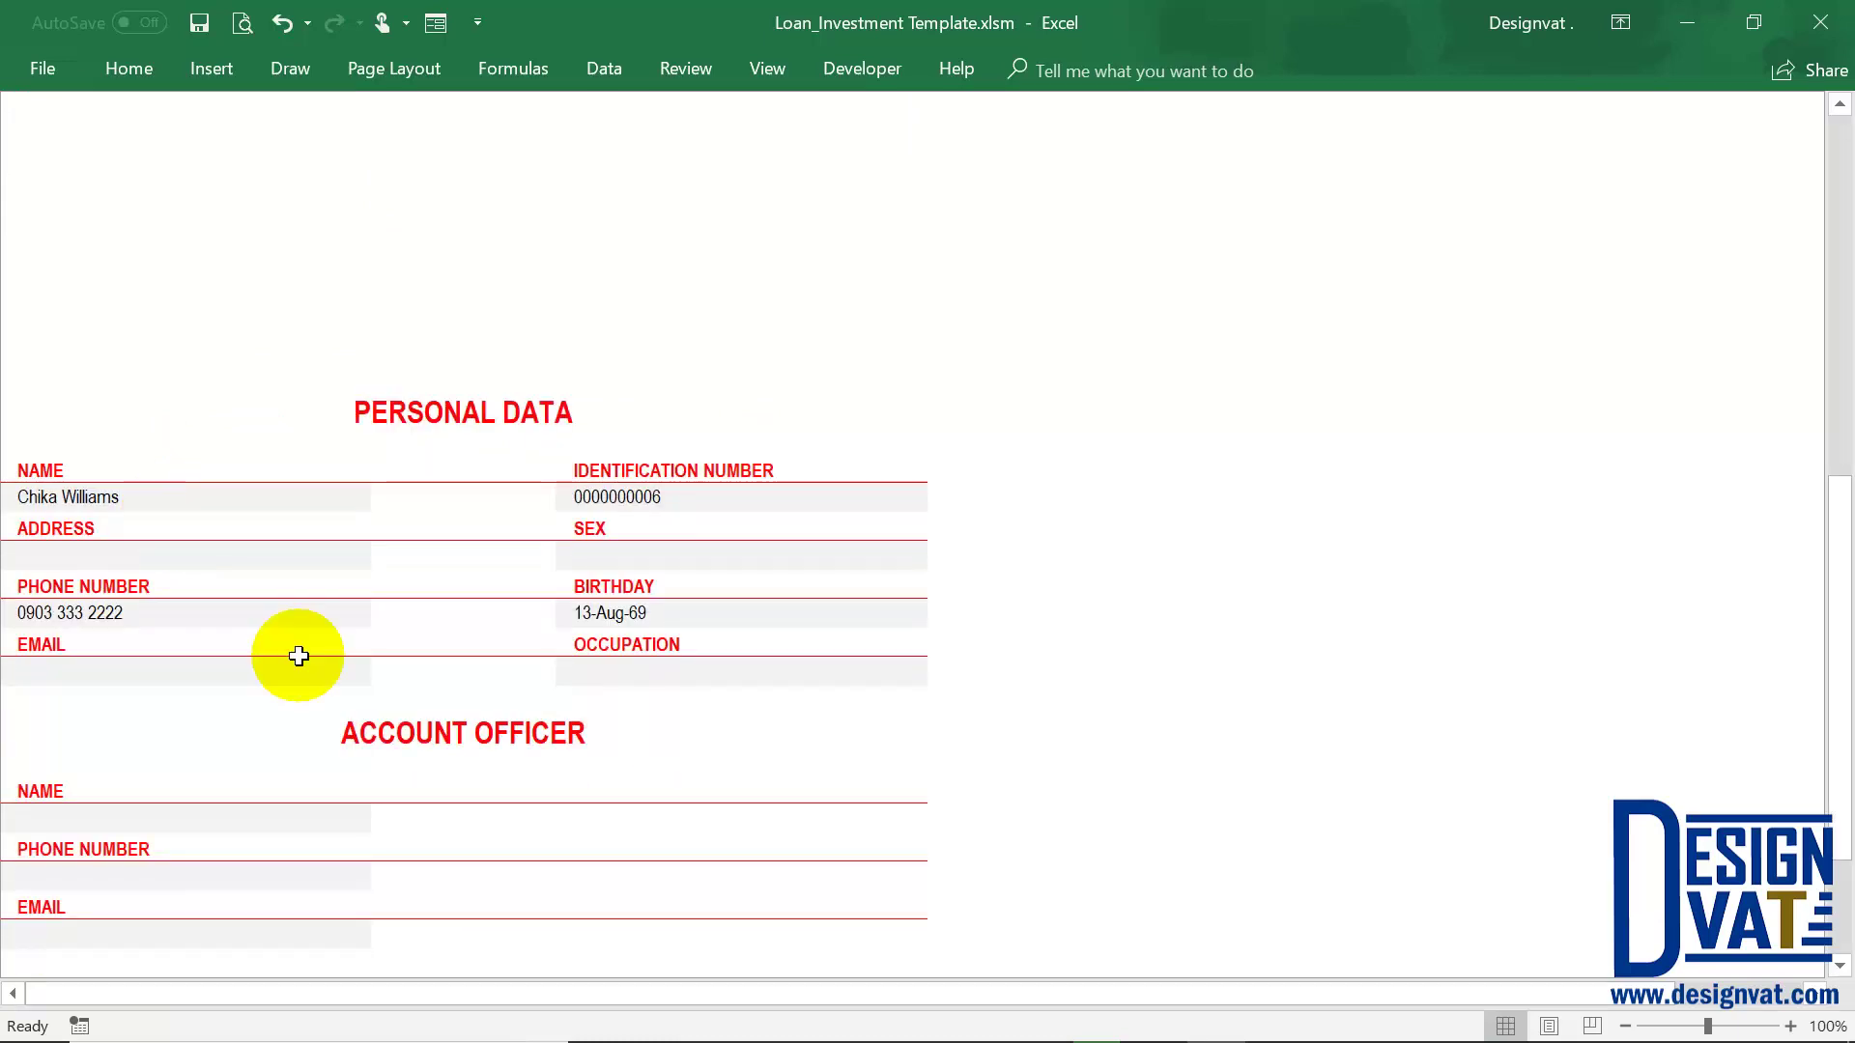
left_click(136, 612)
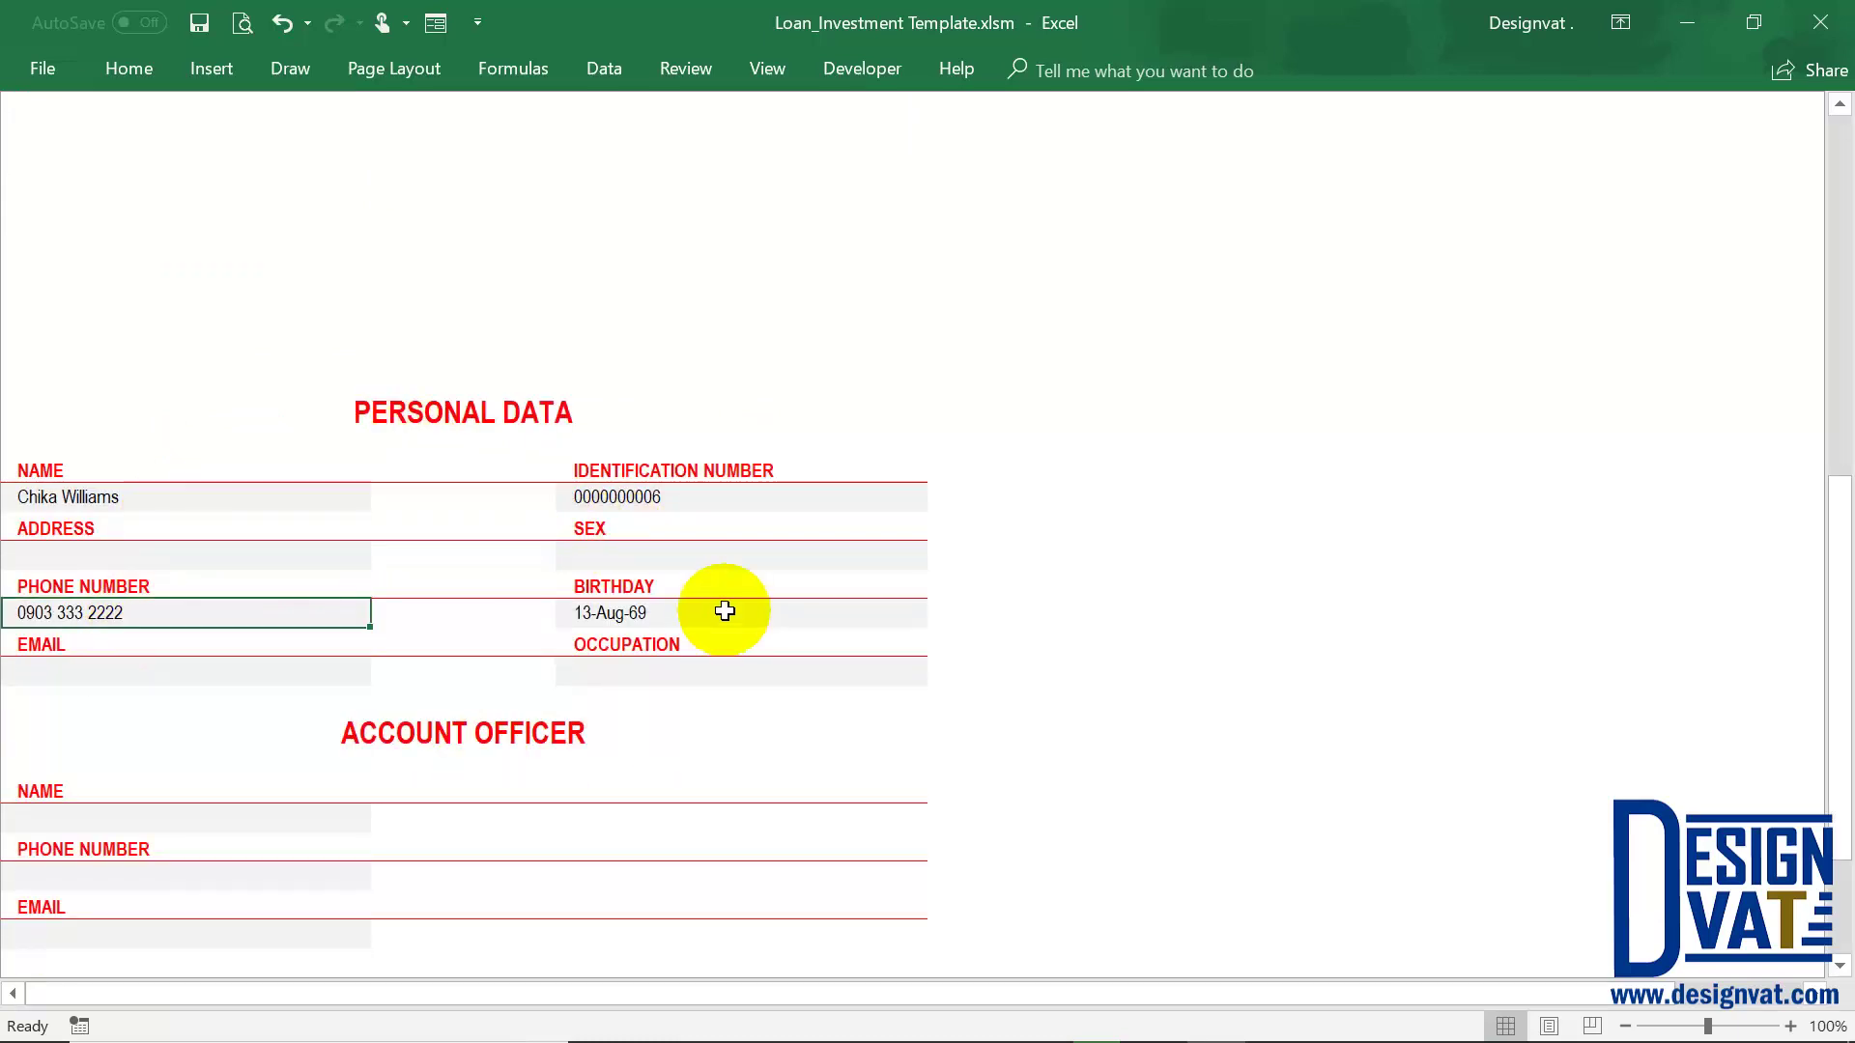
left_click(724, 612)
scroll(565, 813, "down", 5)
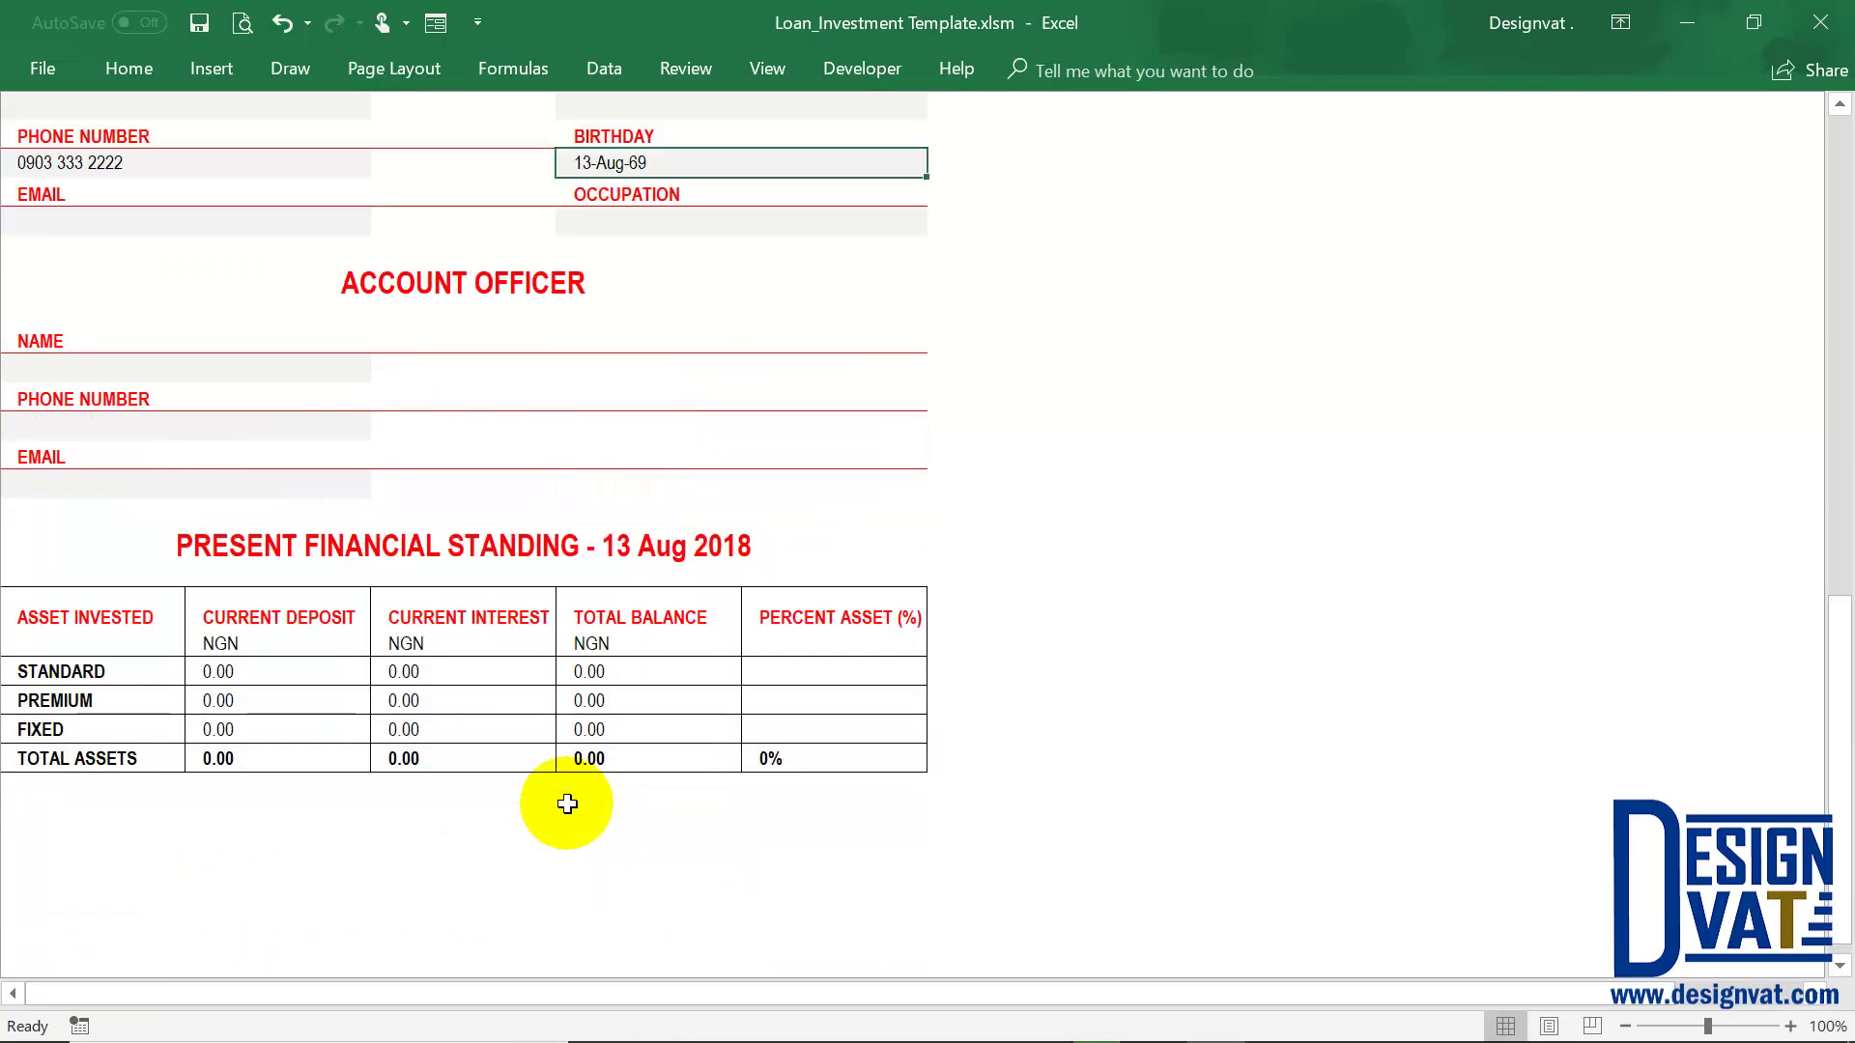
left_click_drag(222, 644, 830, 759)
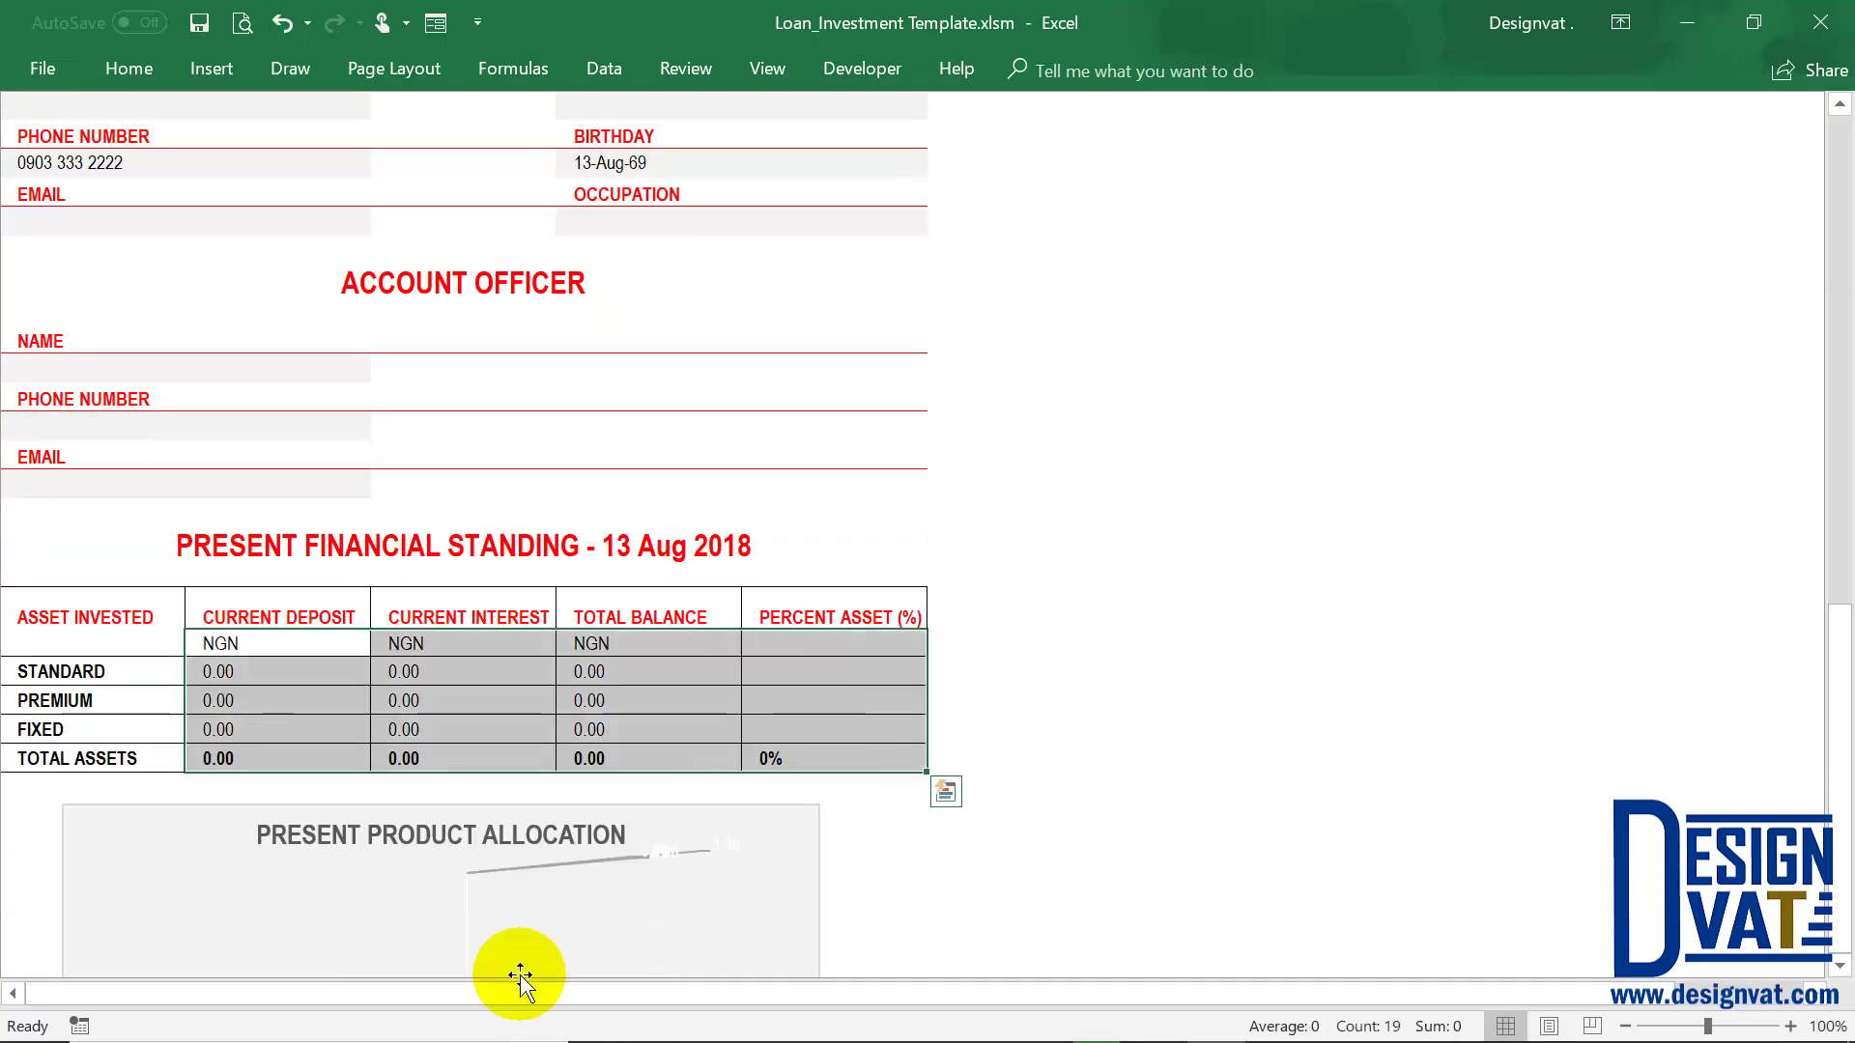
scroll(586, 735, "up", 15)
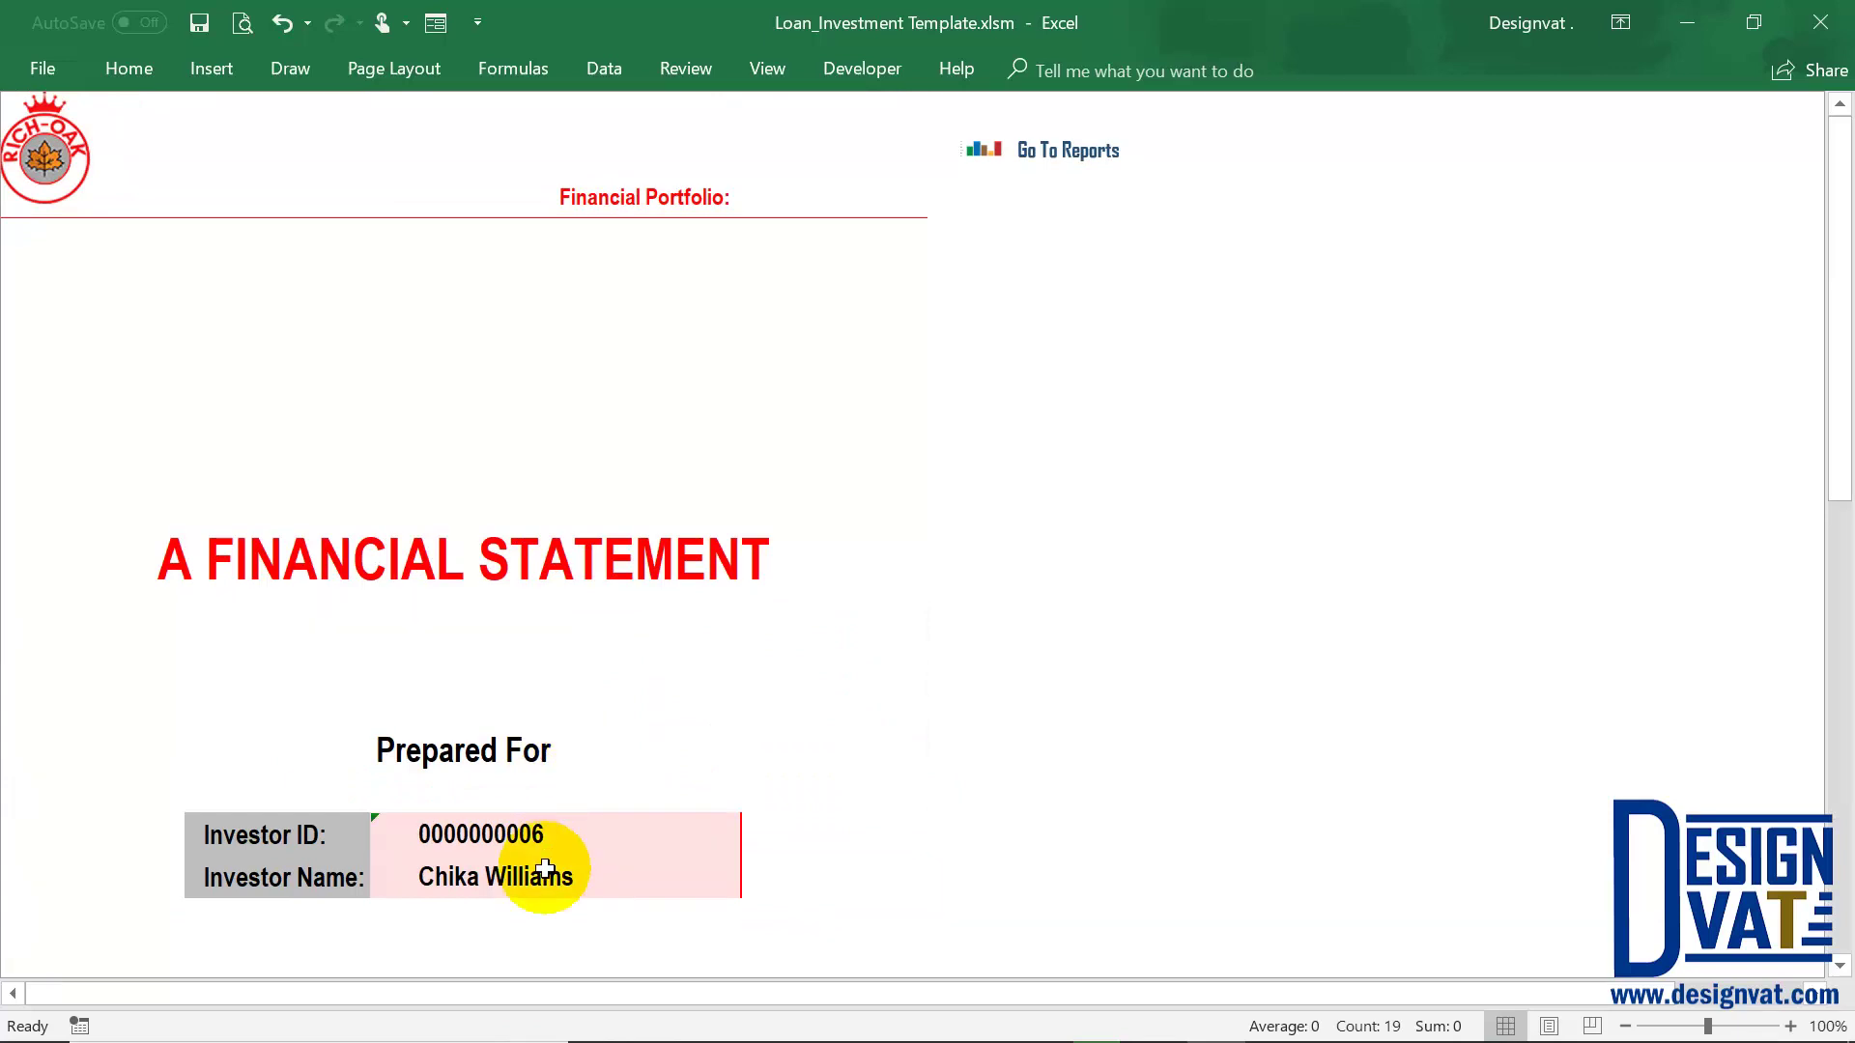
Select the first investor's ID in the Investor ID dropdown and confirm the name changes
left_click(700, 874)
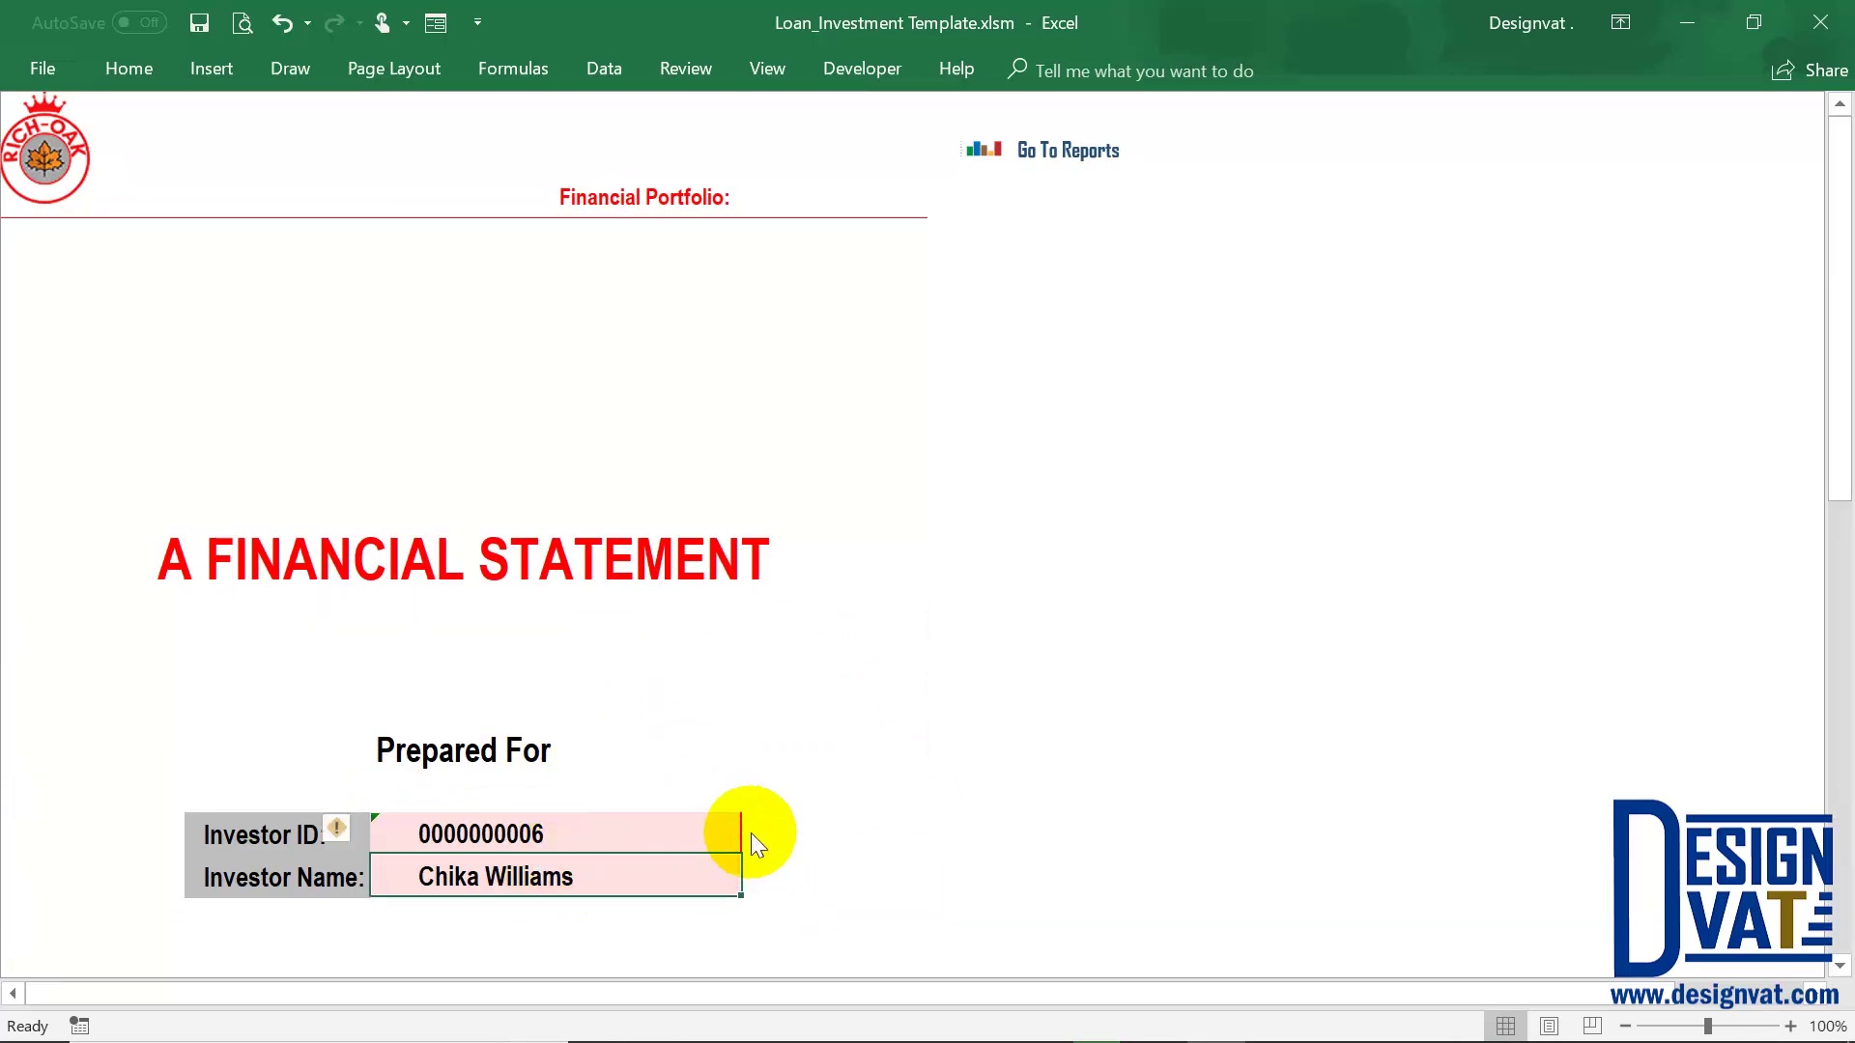
left_click(746, 843)
left_click(754, 842)
left_click(613, 870)
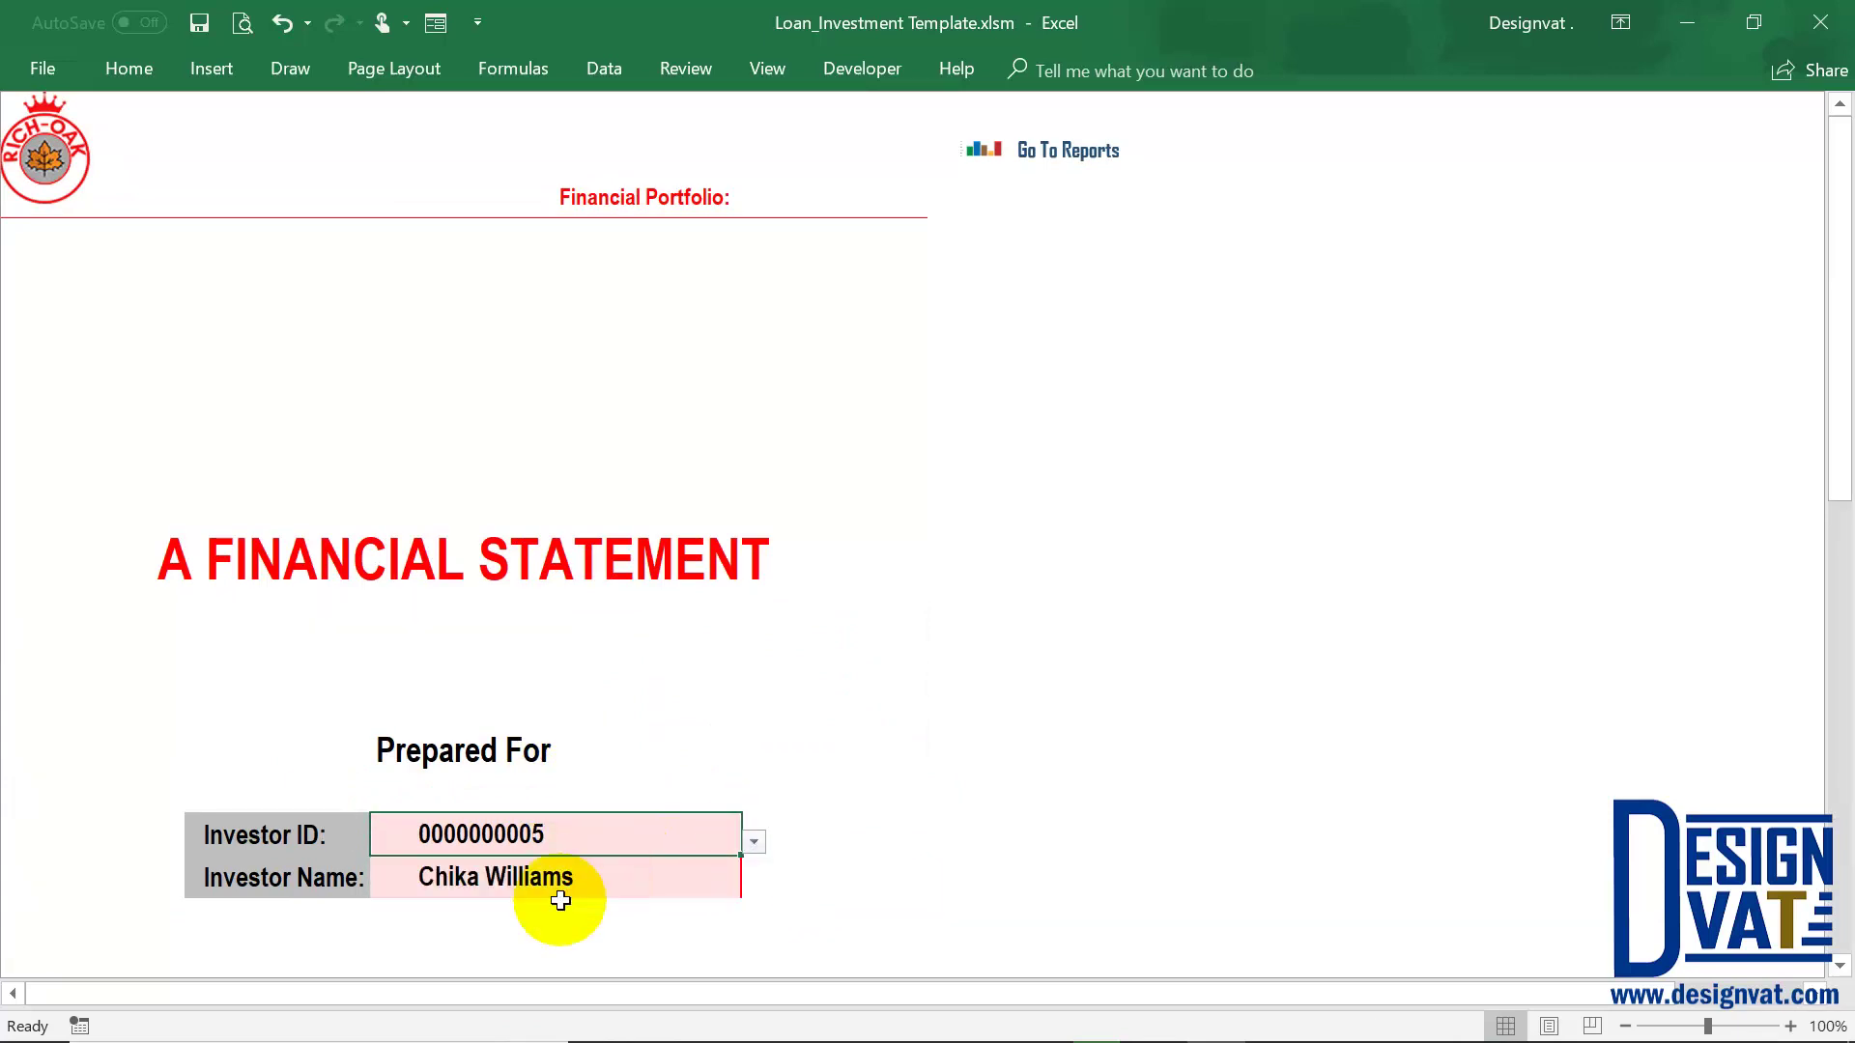
left_click(654, 859)
Check her sex, birthday, phone number and email entries
scroll(654, 859, "down", 5)
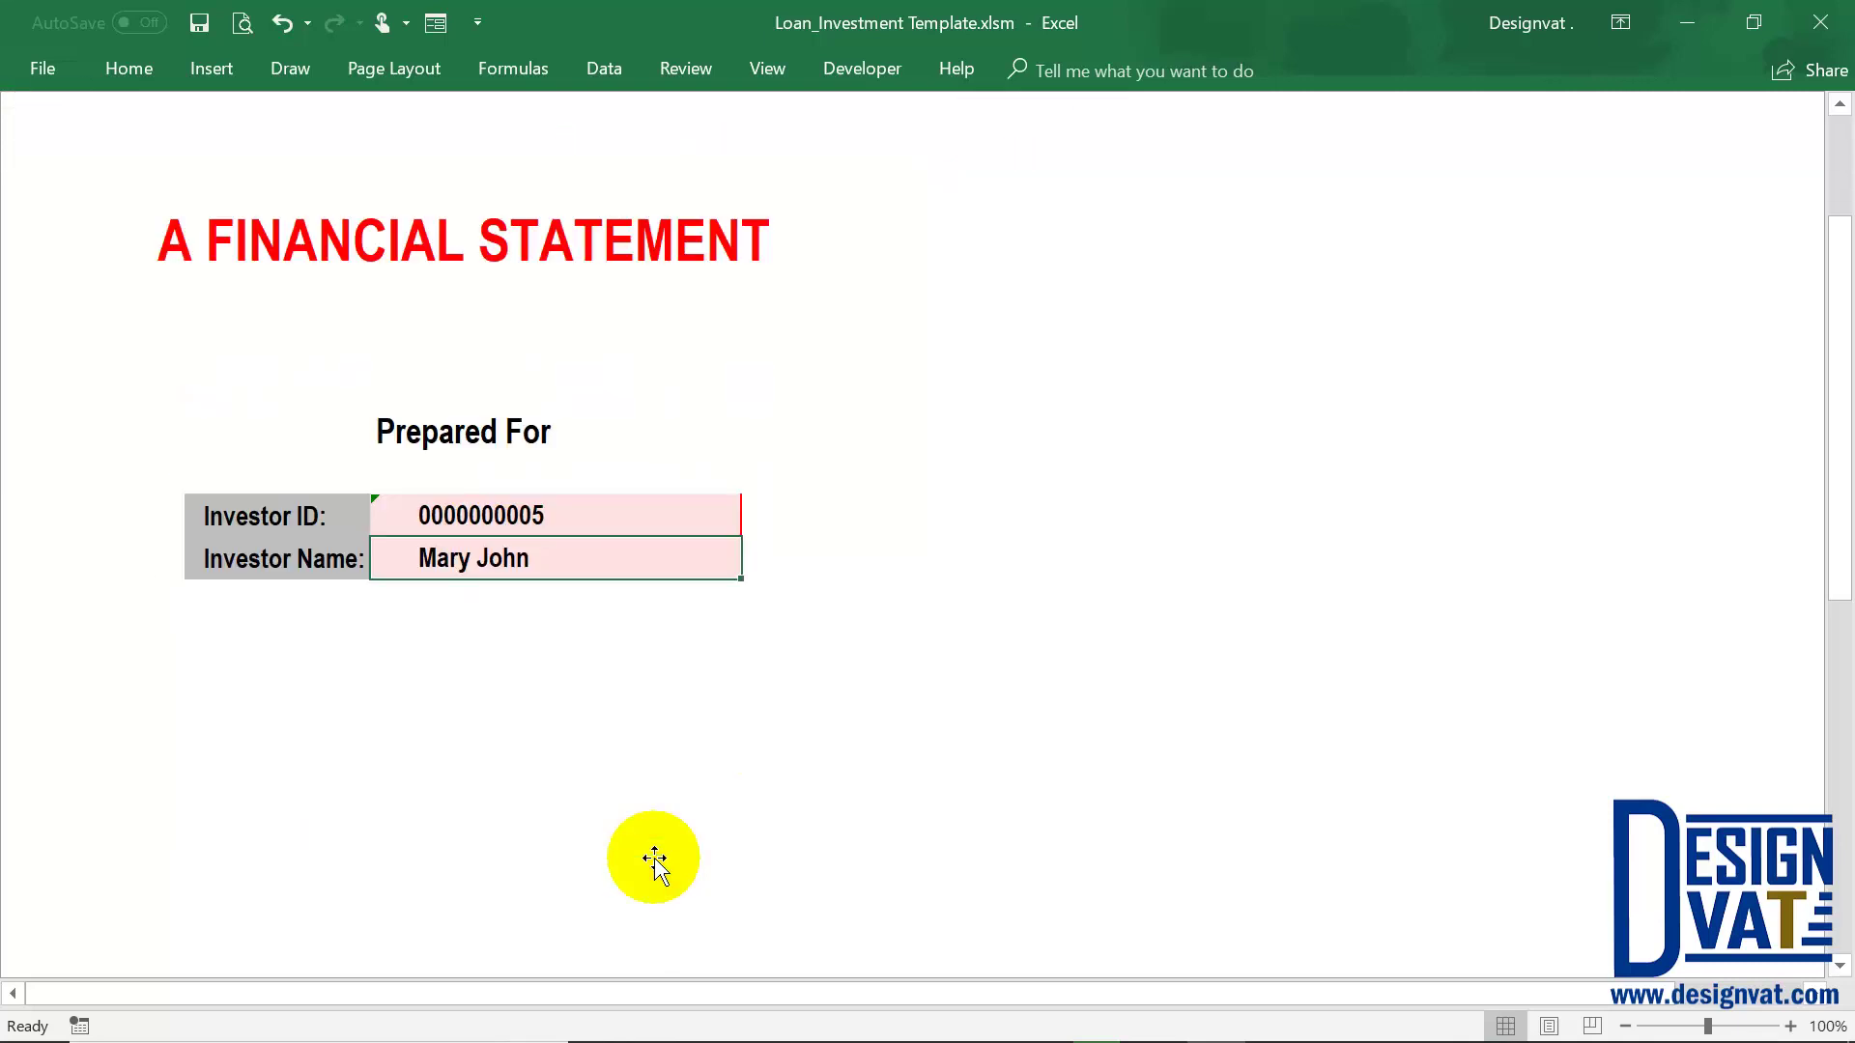
scroll(654, 859, "down", 15)
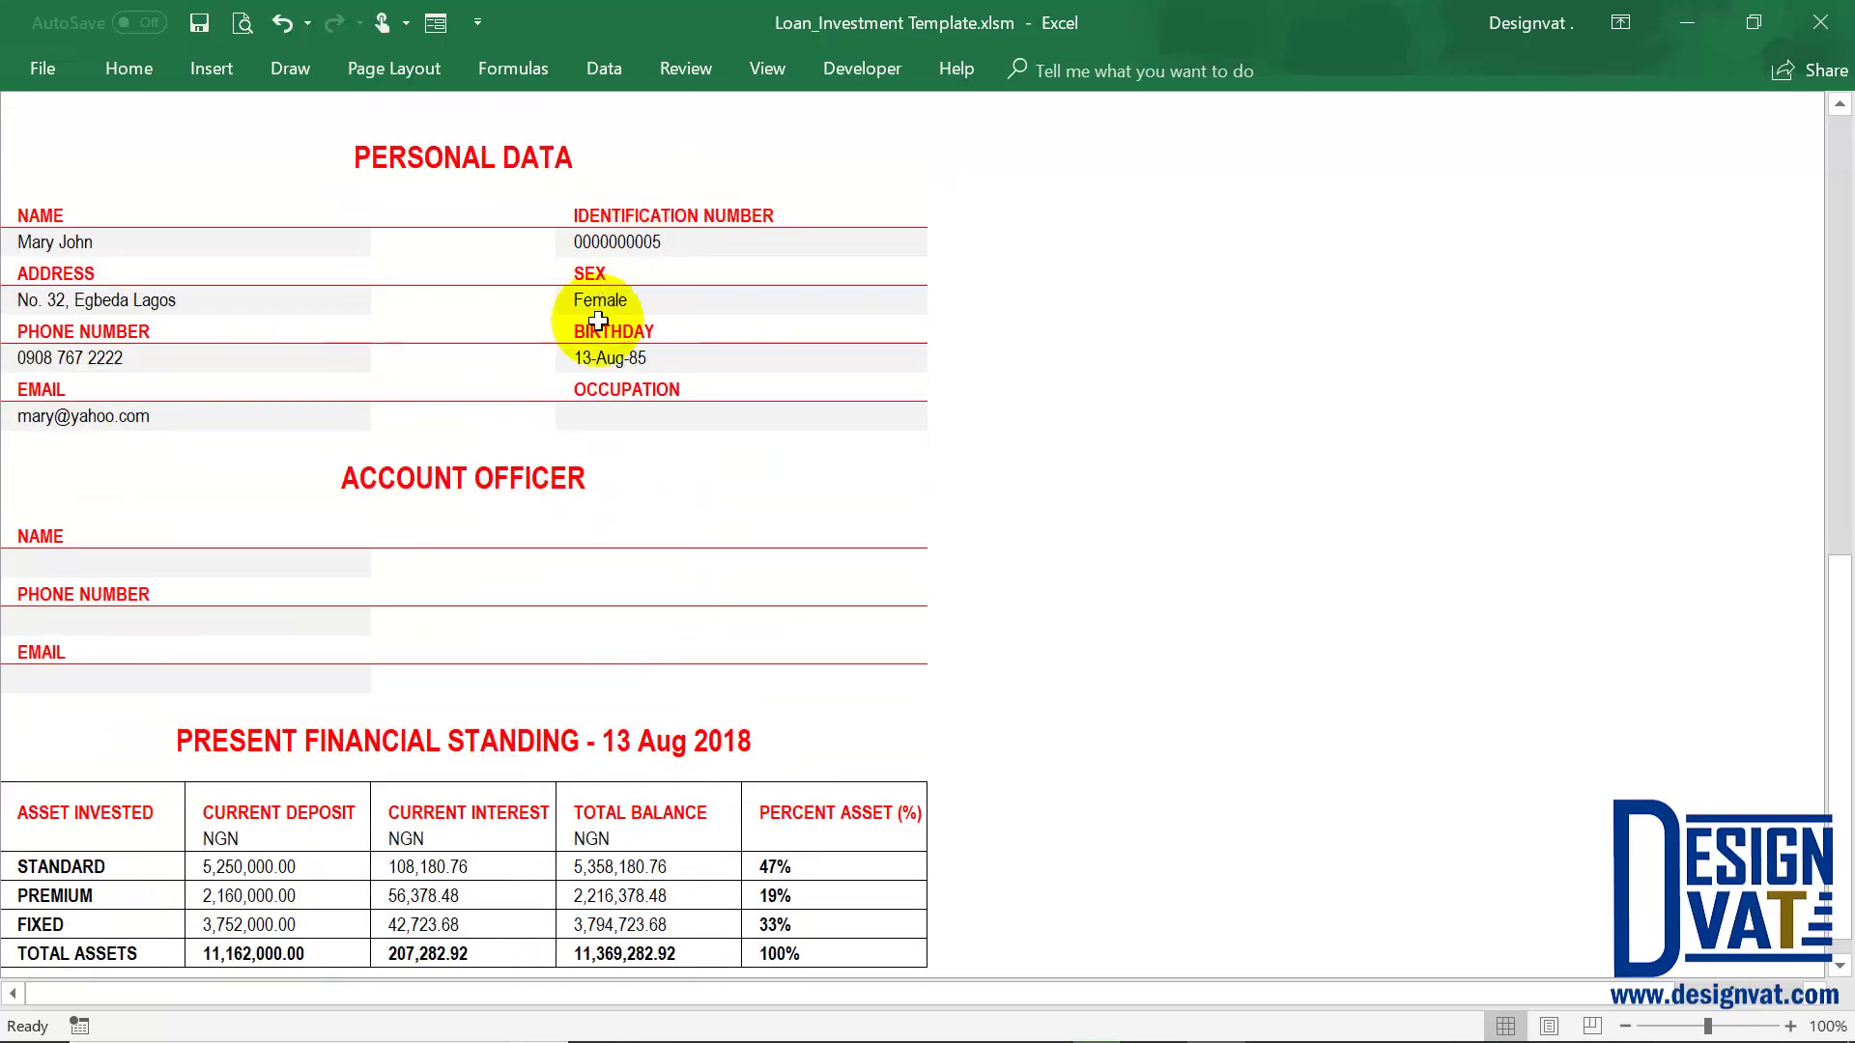
left_click(661, 294)
left_click(639, 359)
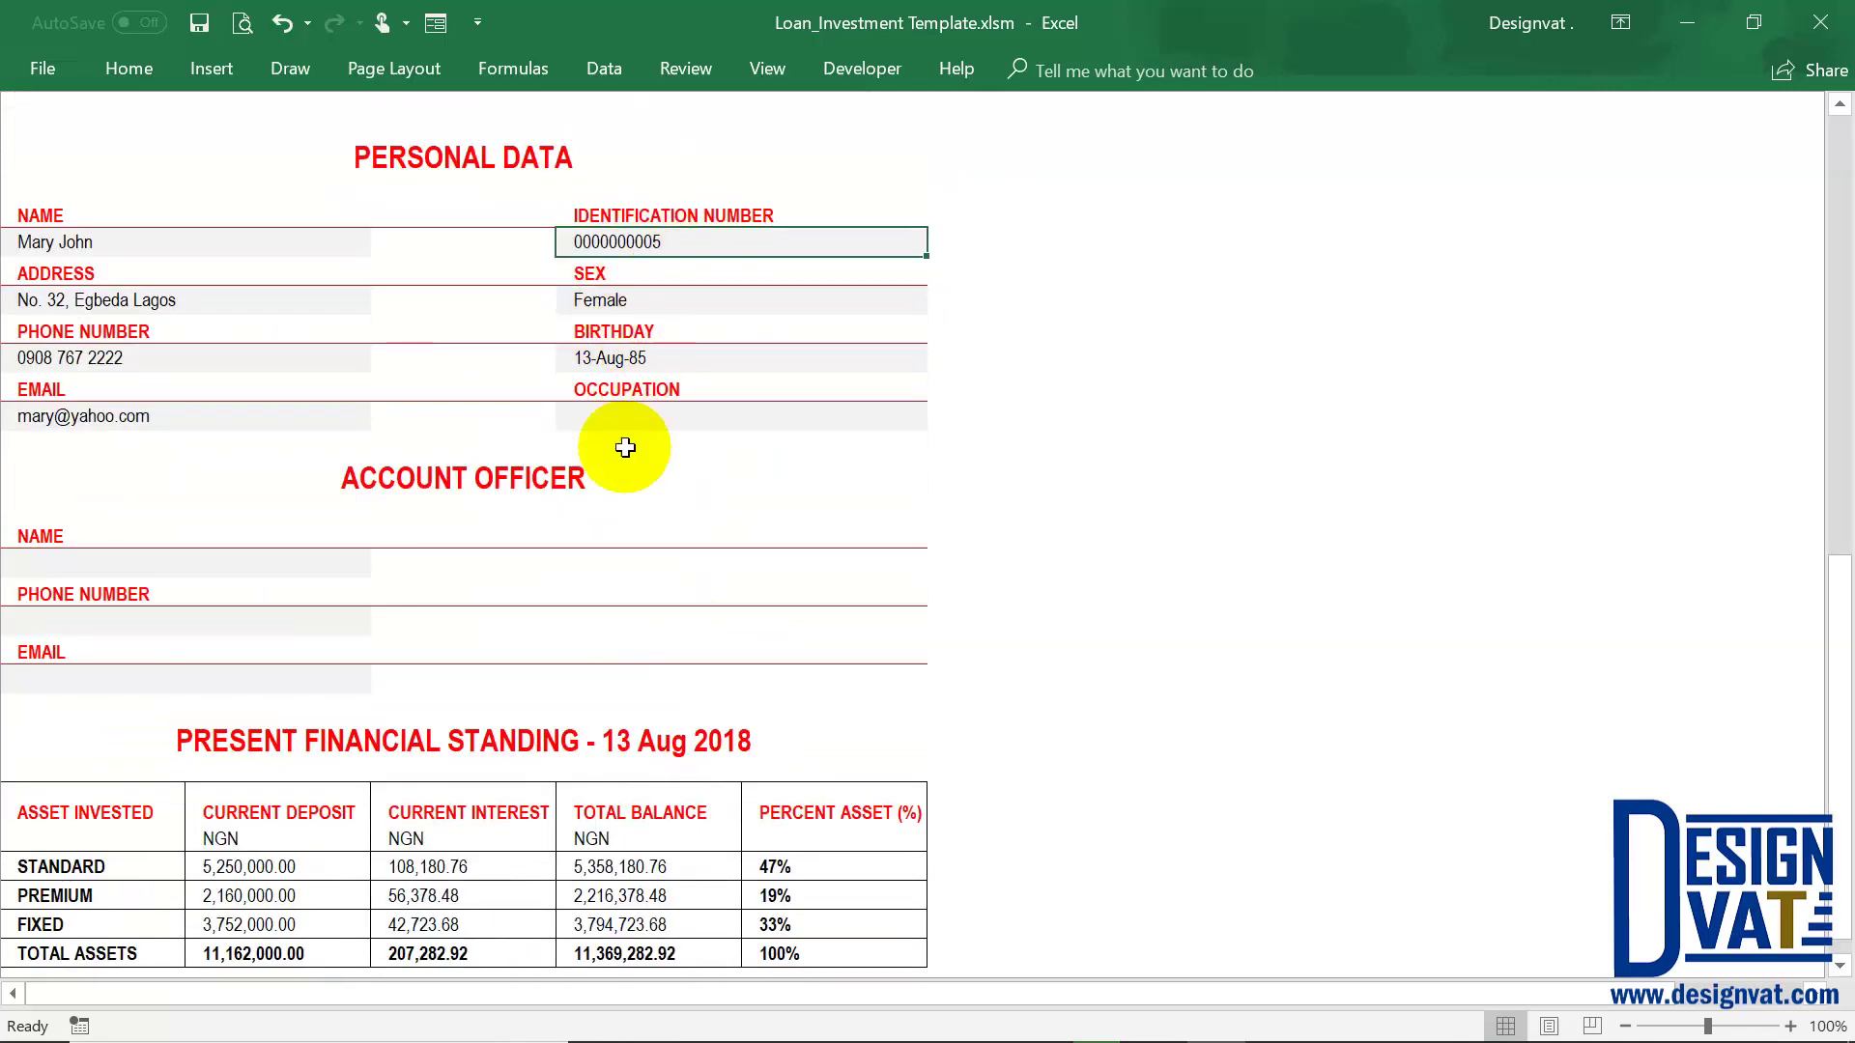
left_click(240, 361)
left_click(191, 419)
Review her 11,369,282.92 NGN total balance and the product allocation pie chart
scroll(711, 696, "down", 2)
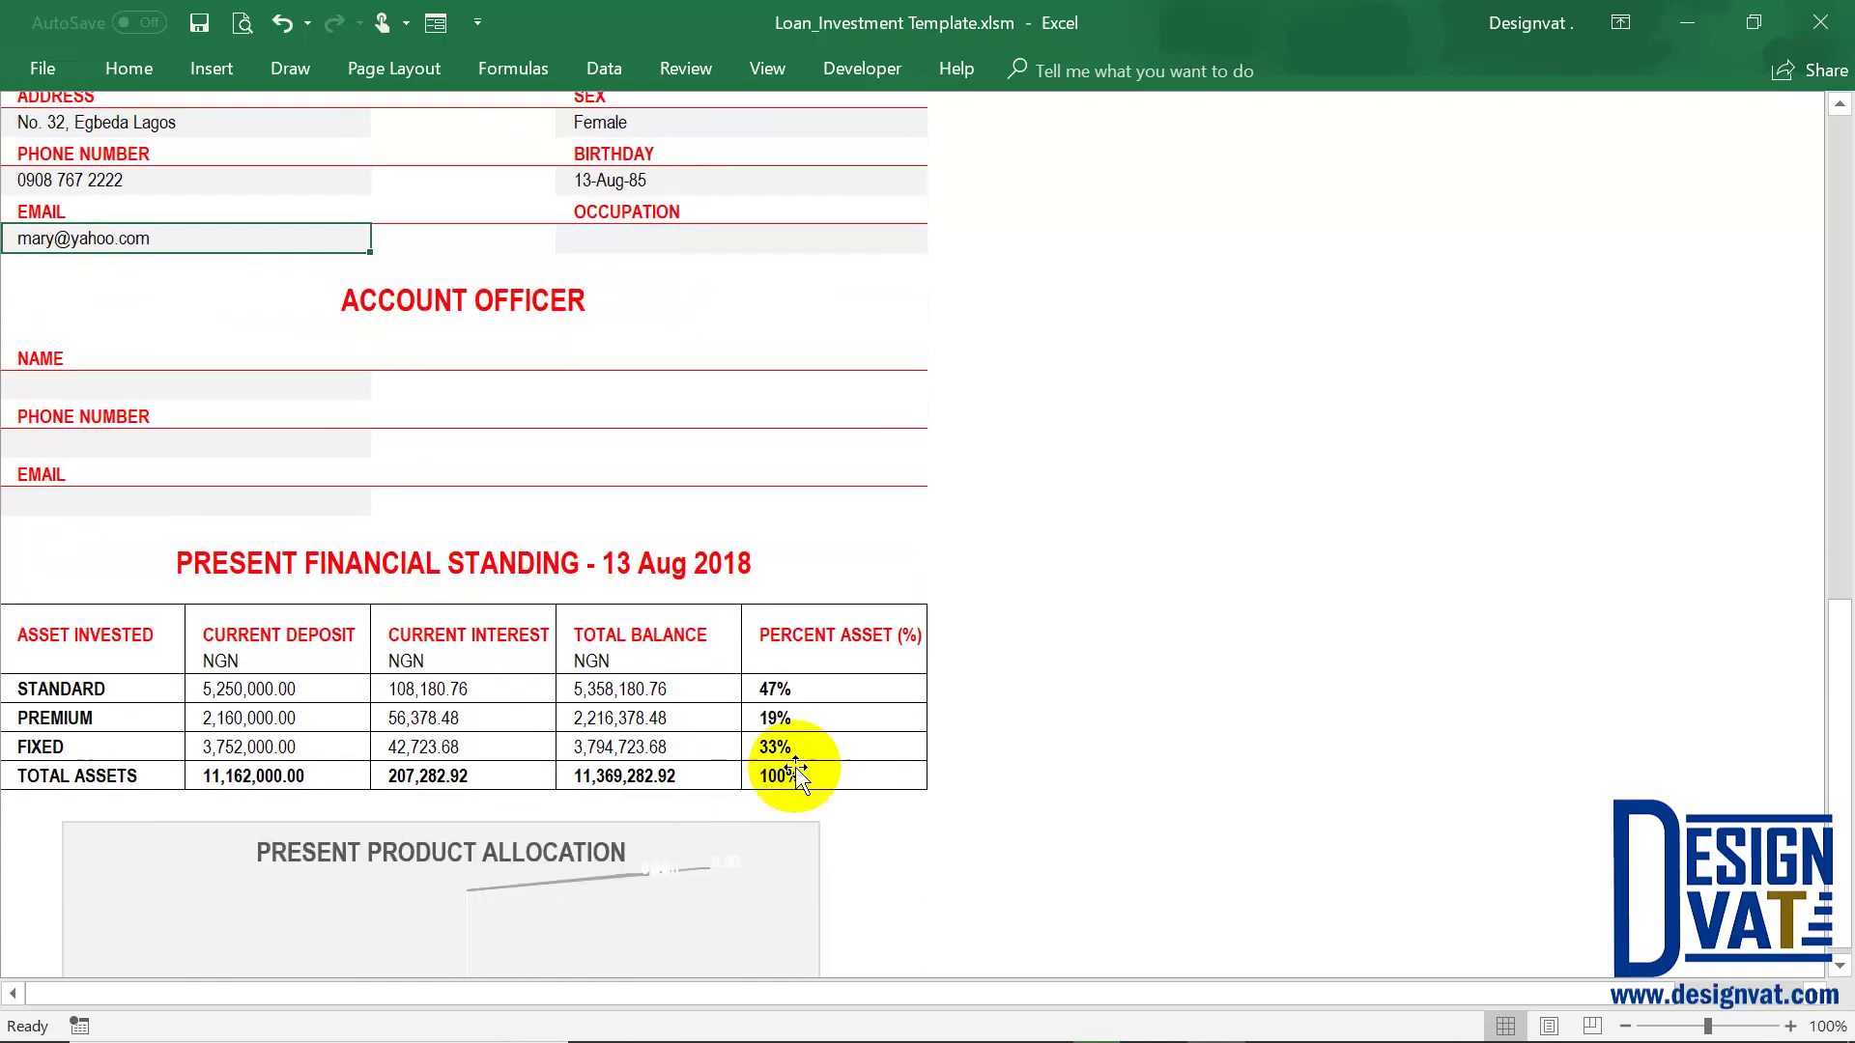
left_click_drag(791, 763, 710, 751)
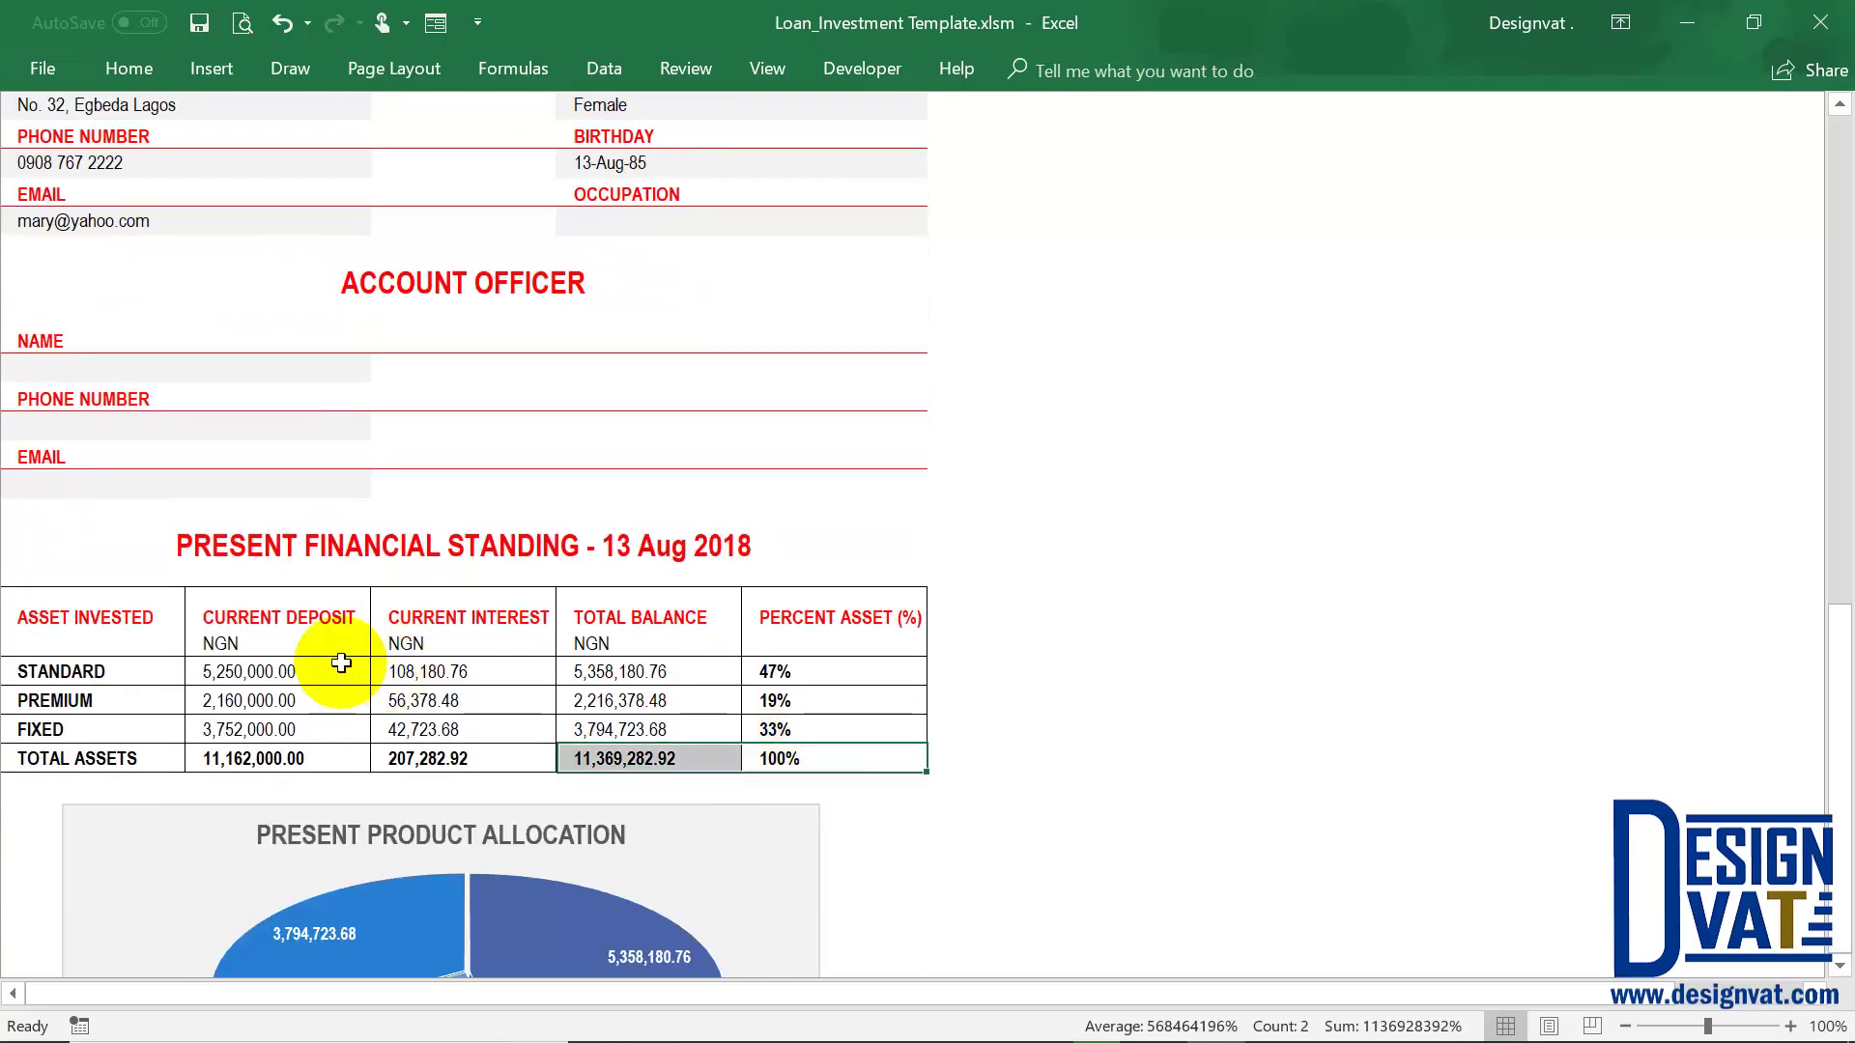
left_click_drag(342, 663, 342, 666)
scroll(530, 852, "down", 1)
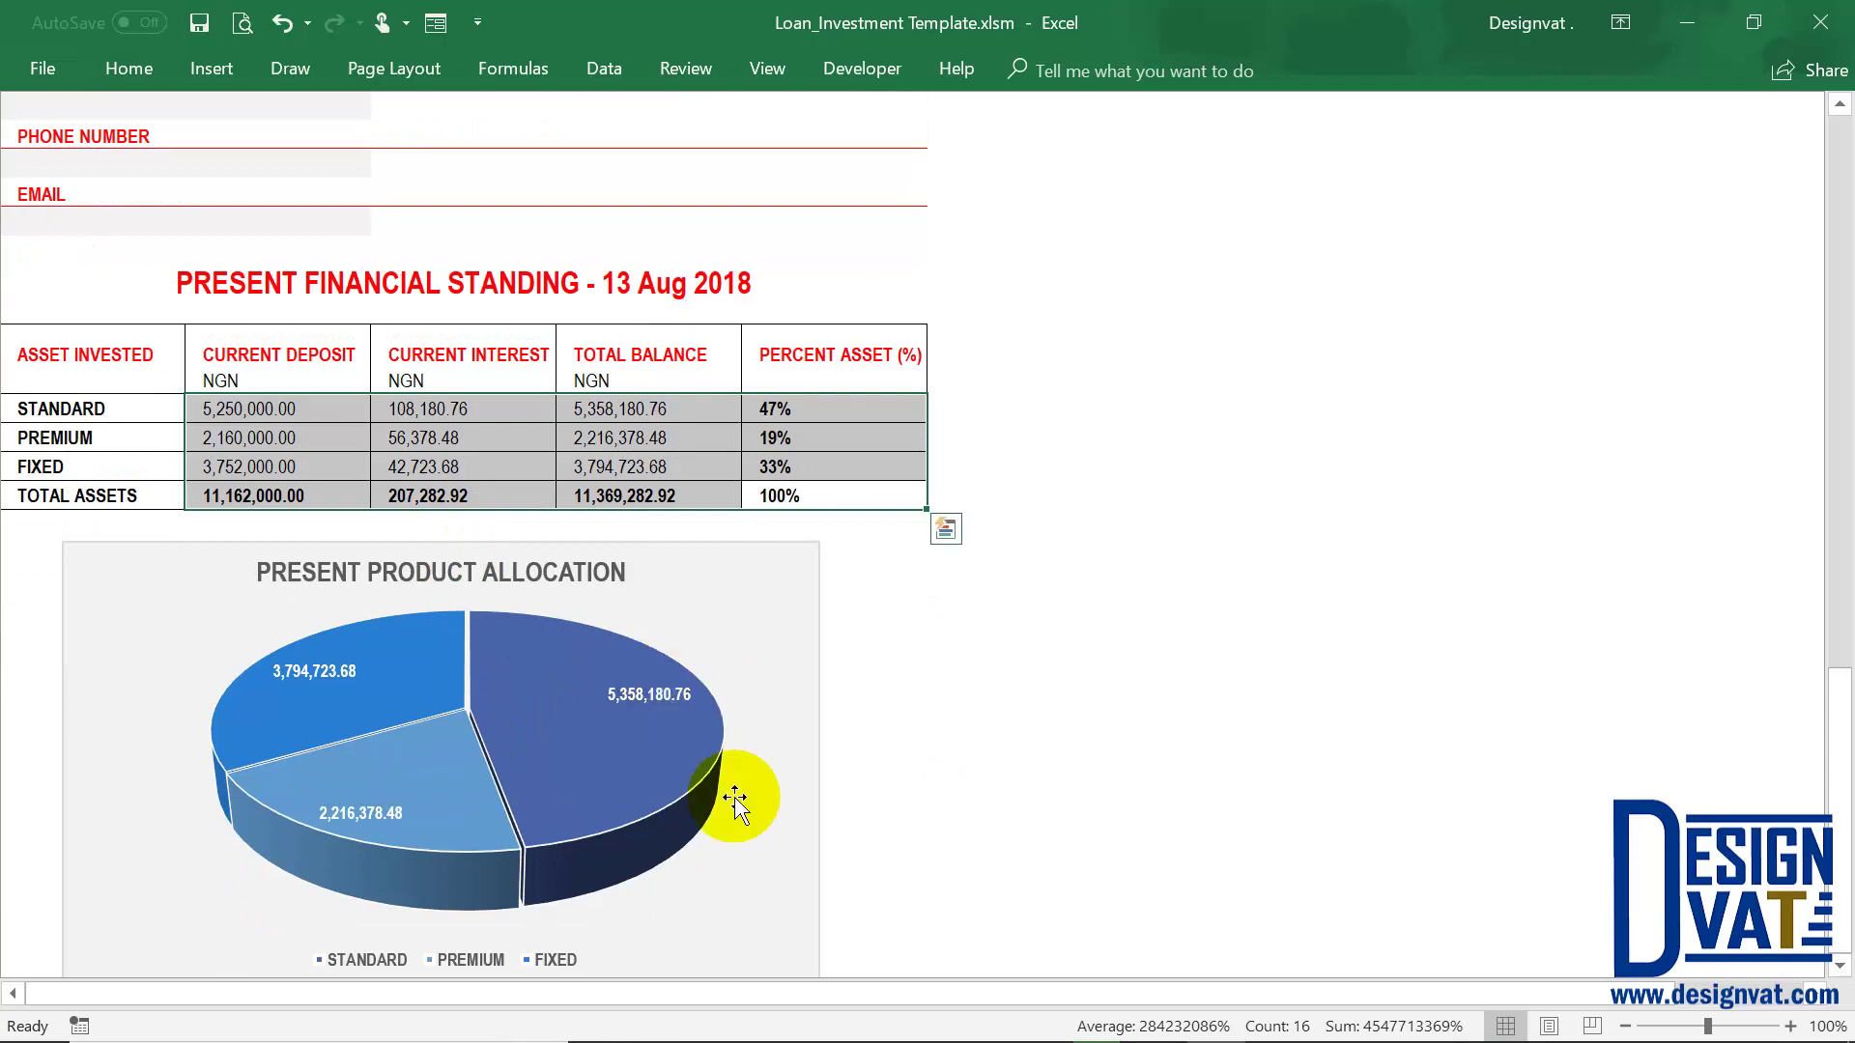
scroll(731, 797, "down", 2)
scroll(731, 797, "up", 1)
scroll(731, 797, "up", 15)
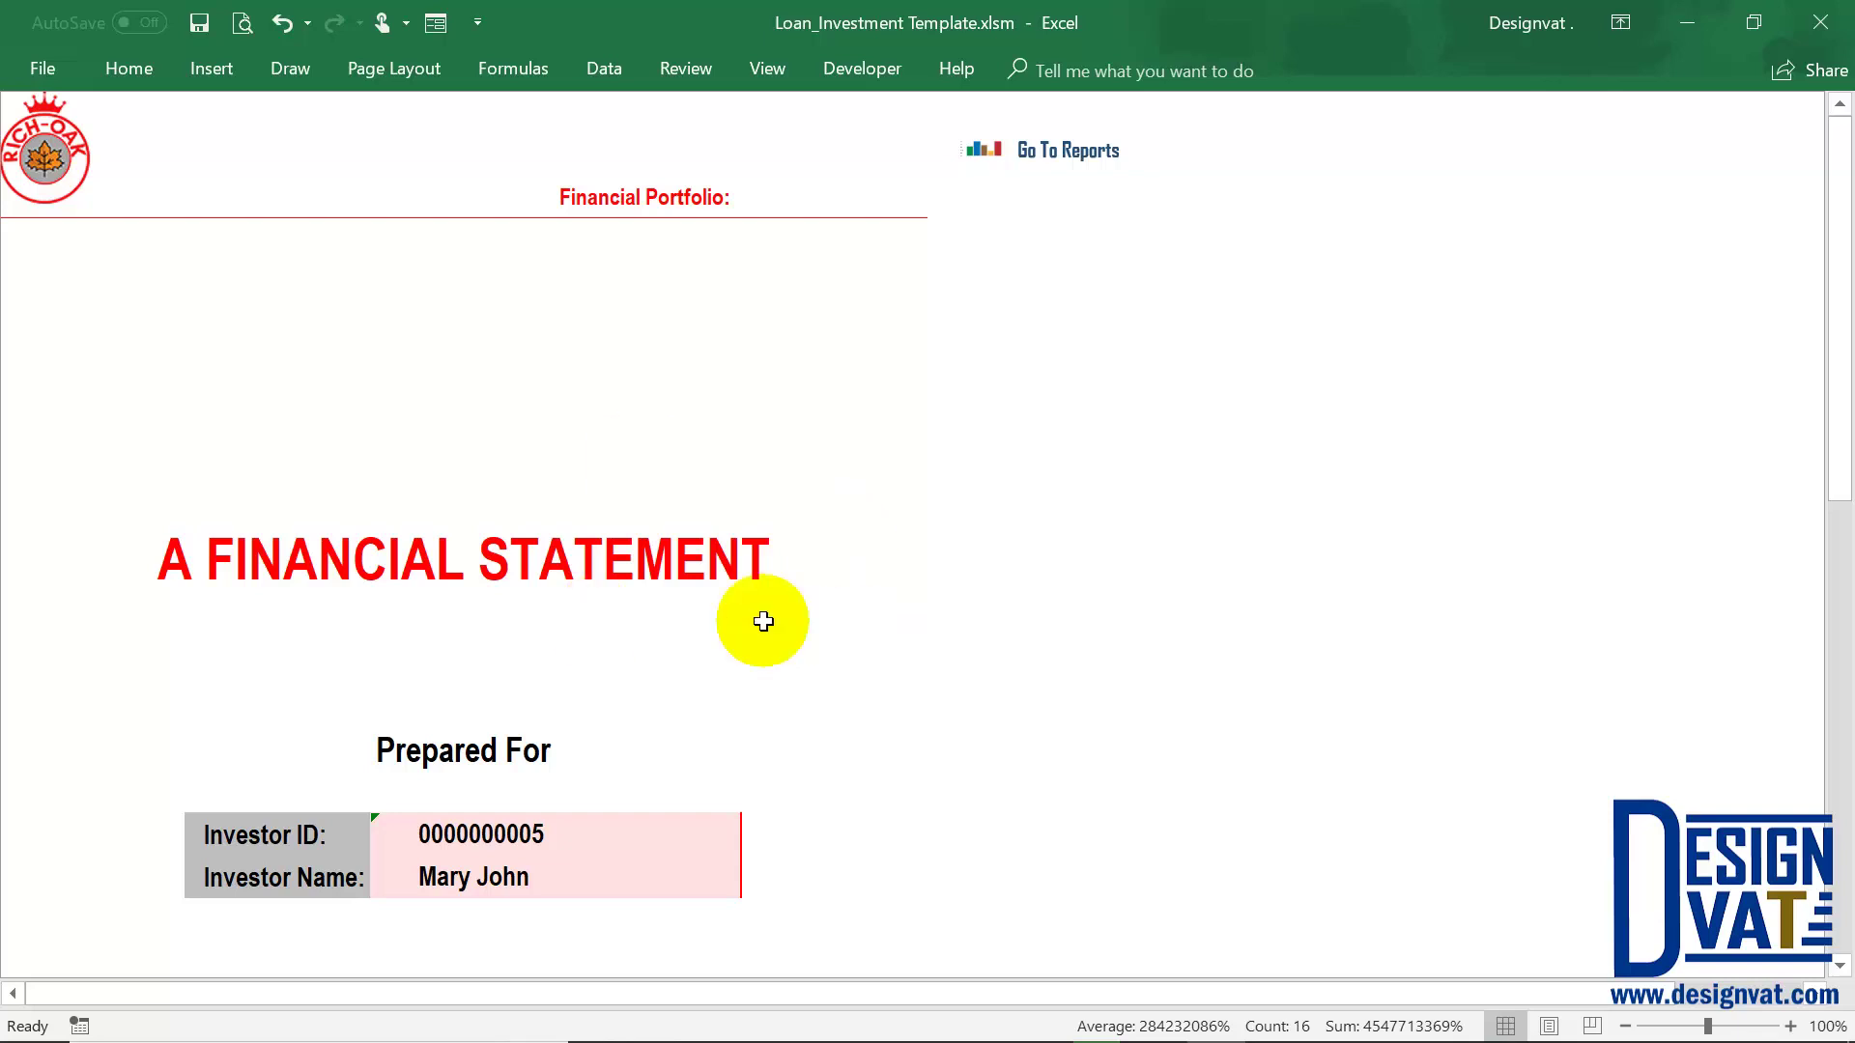
Show the Profit & Loss statement as Quarterly and check the Jun 18 revenue through total income
left_click(1111, 145)
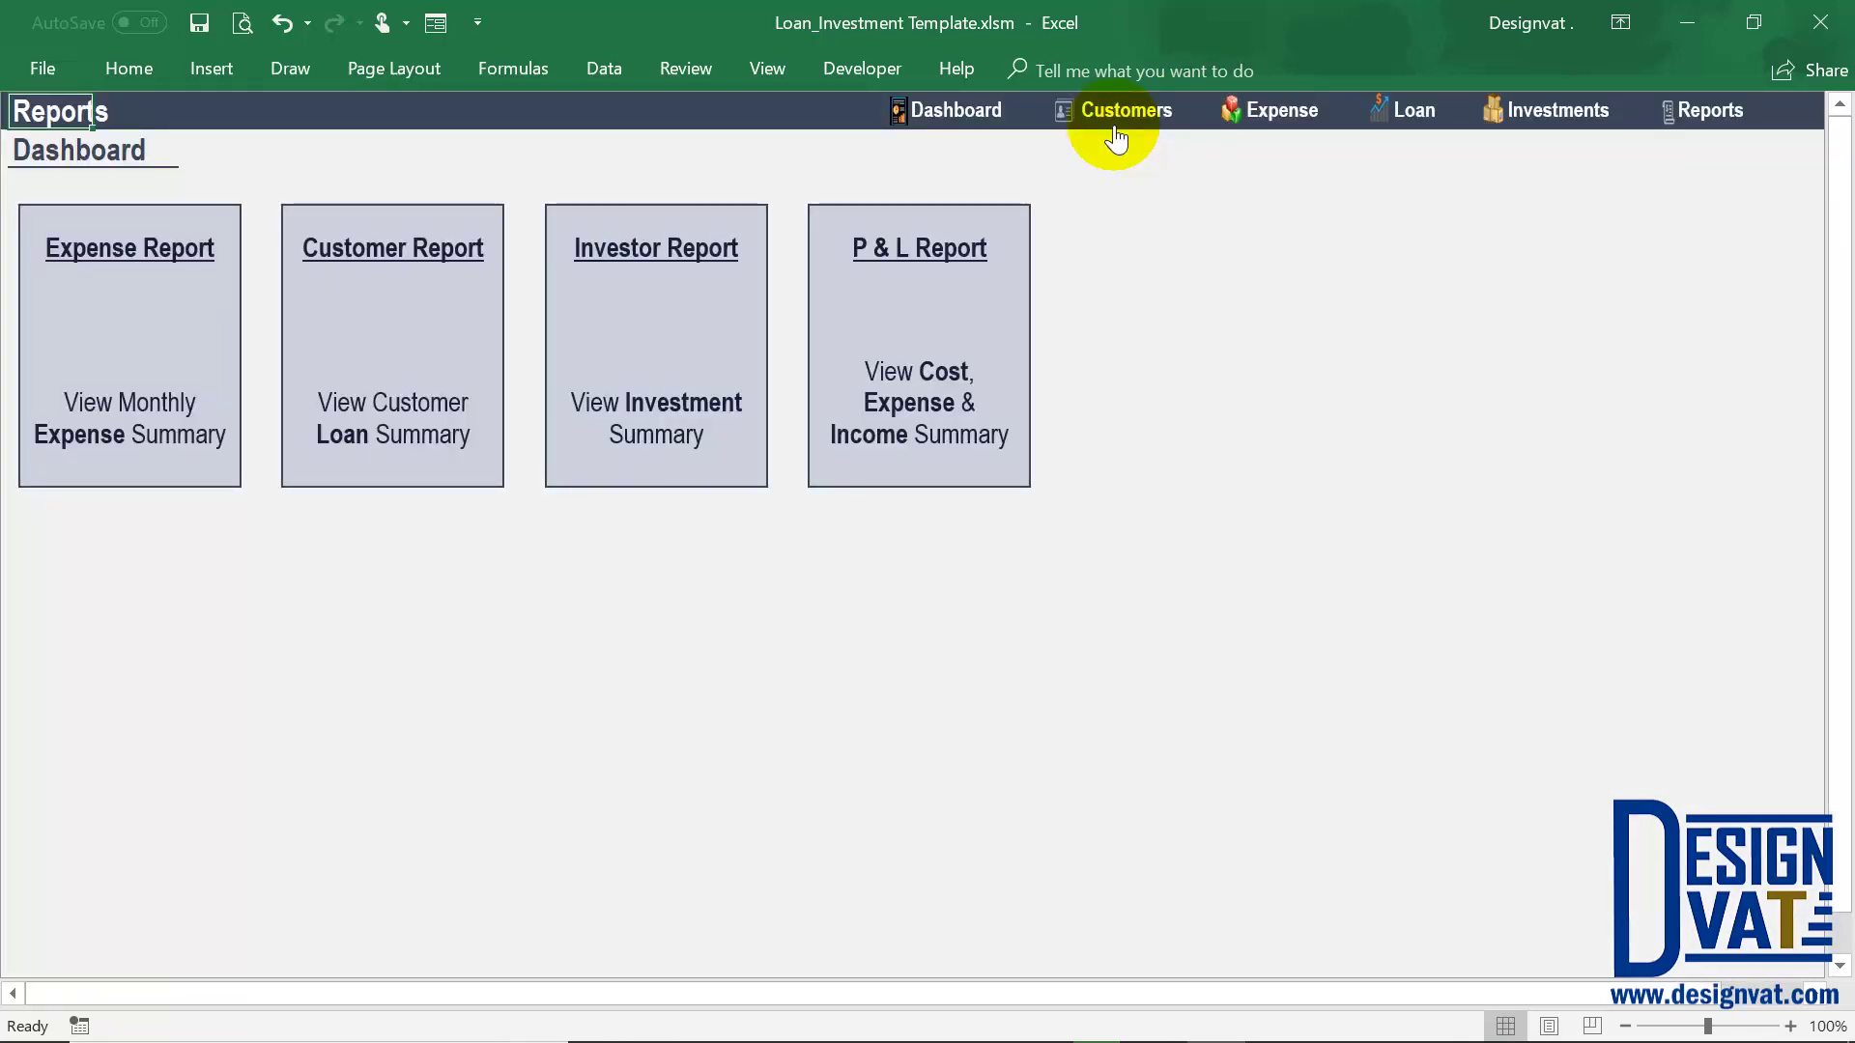
left_click(925, 248)
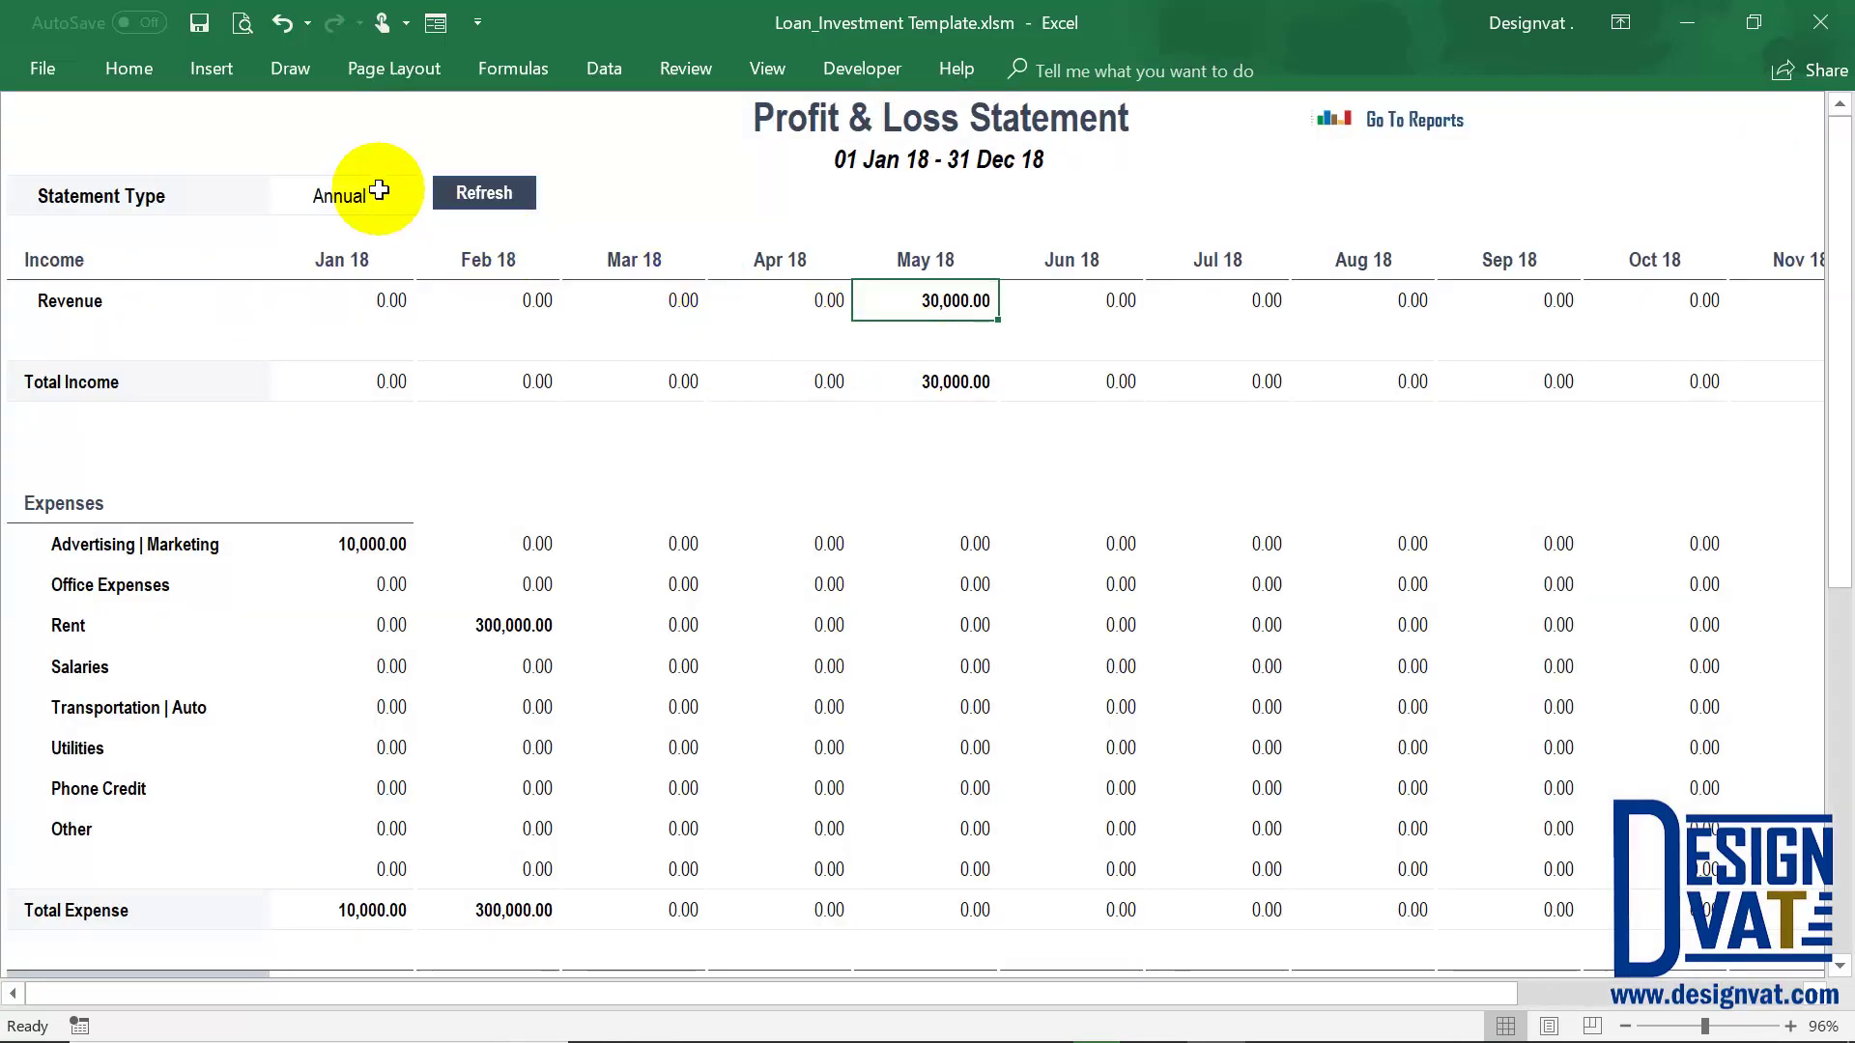
left_click(379, 192)
left_click(427, 200)
left_click(321, 237)
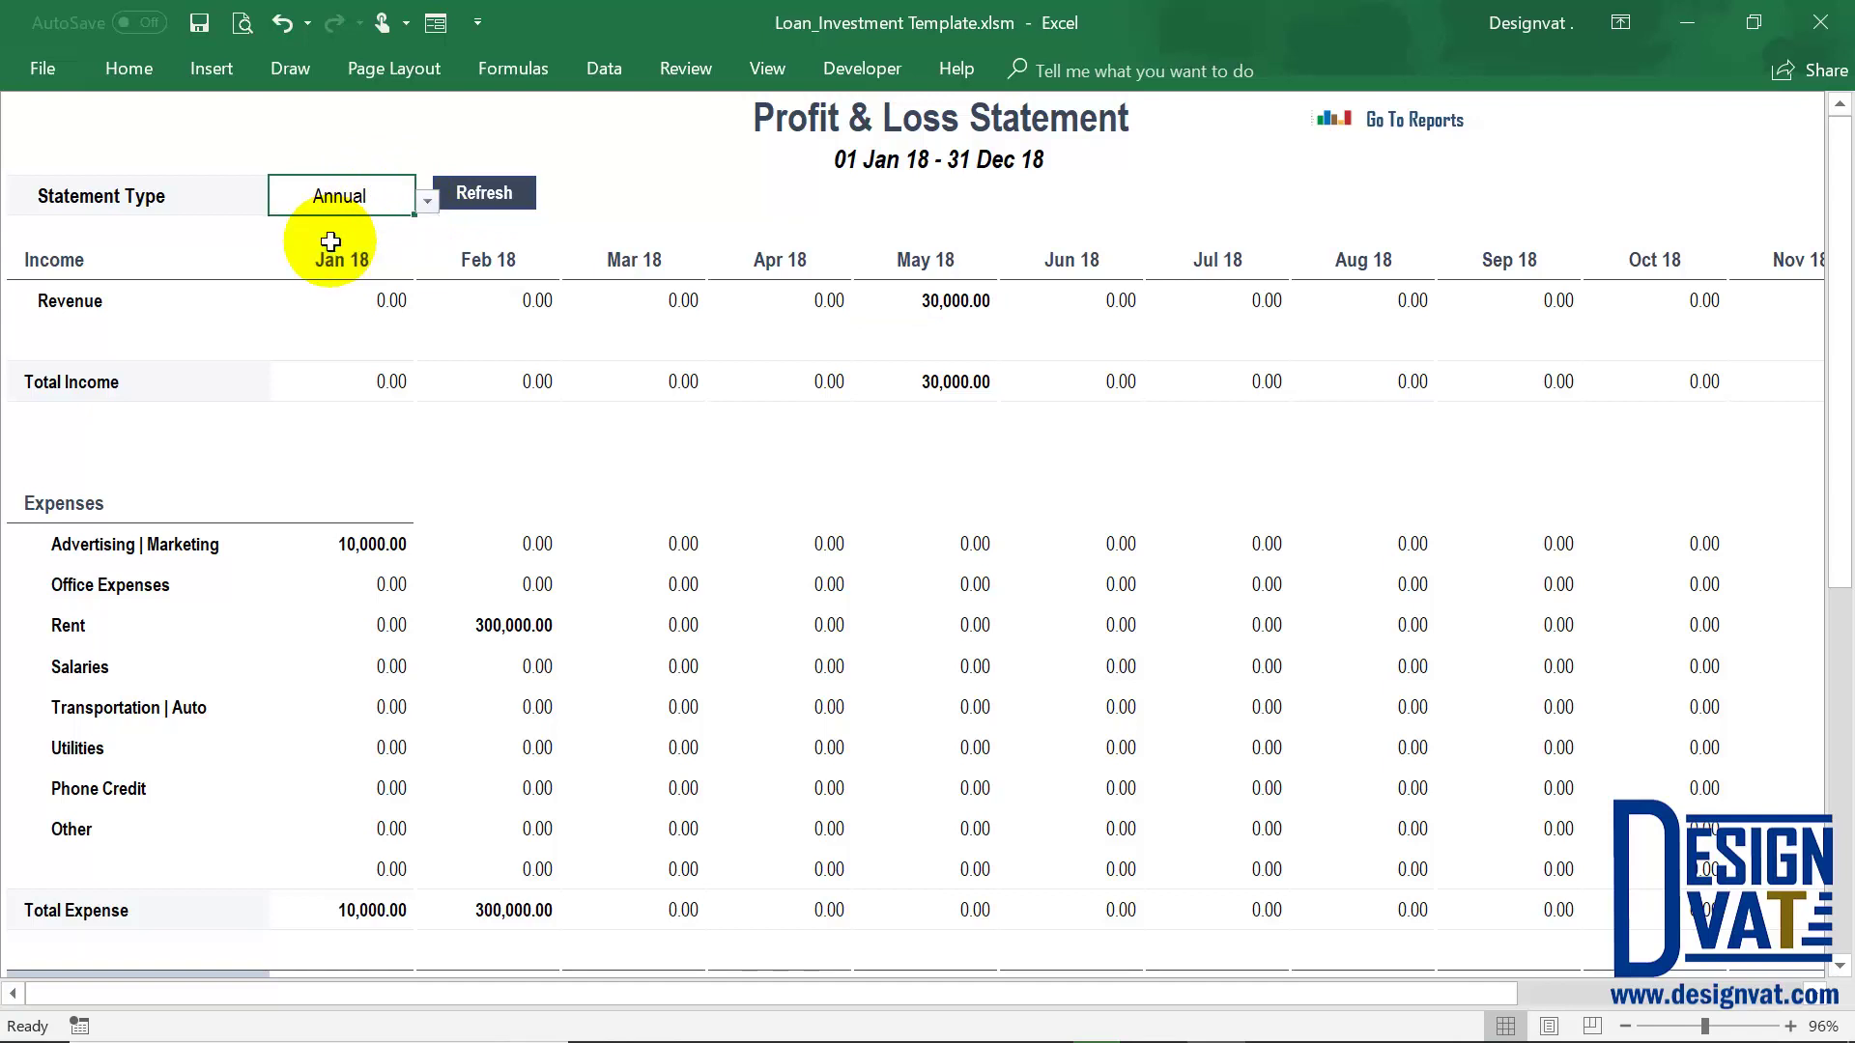
left_click(492, 190)
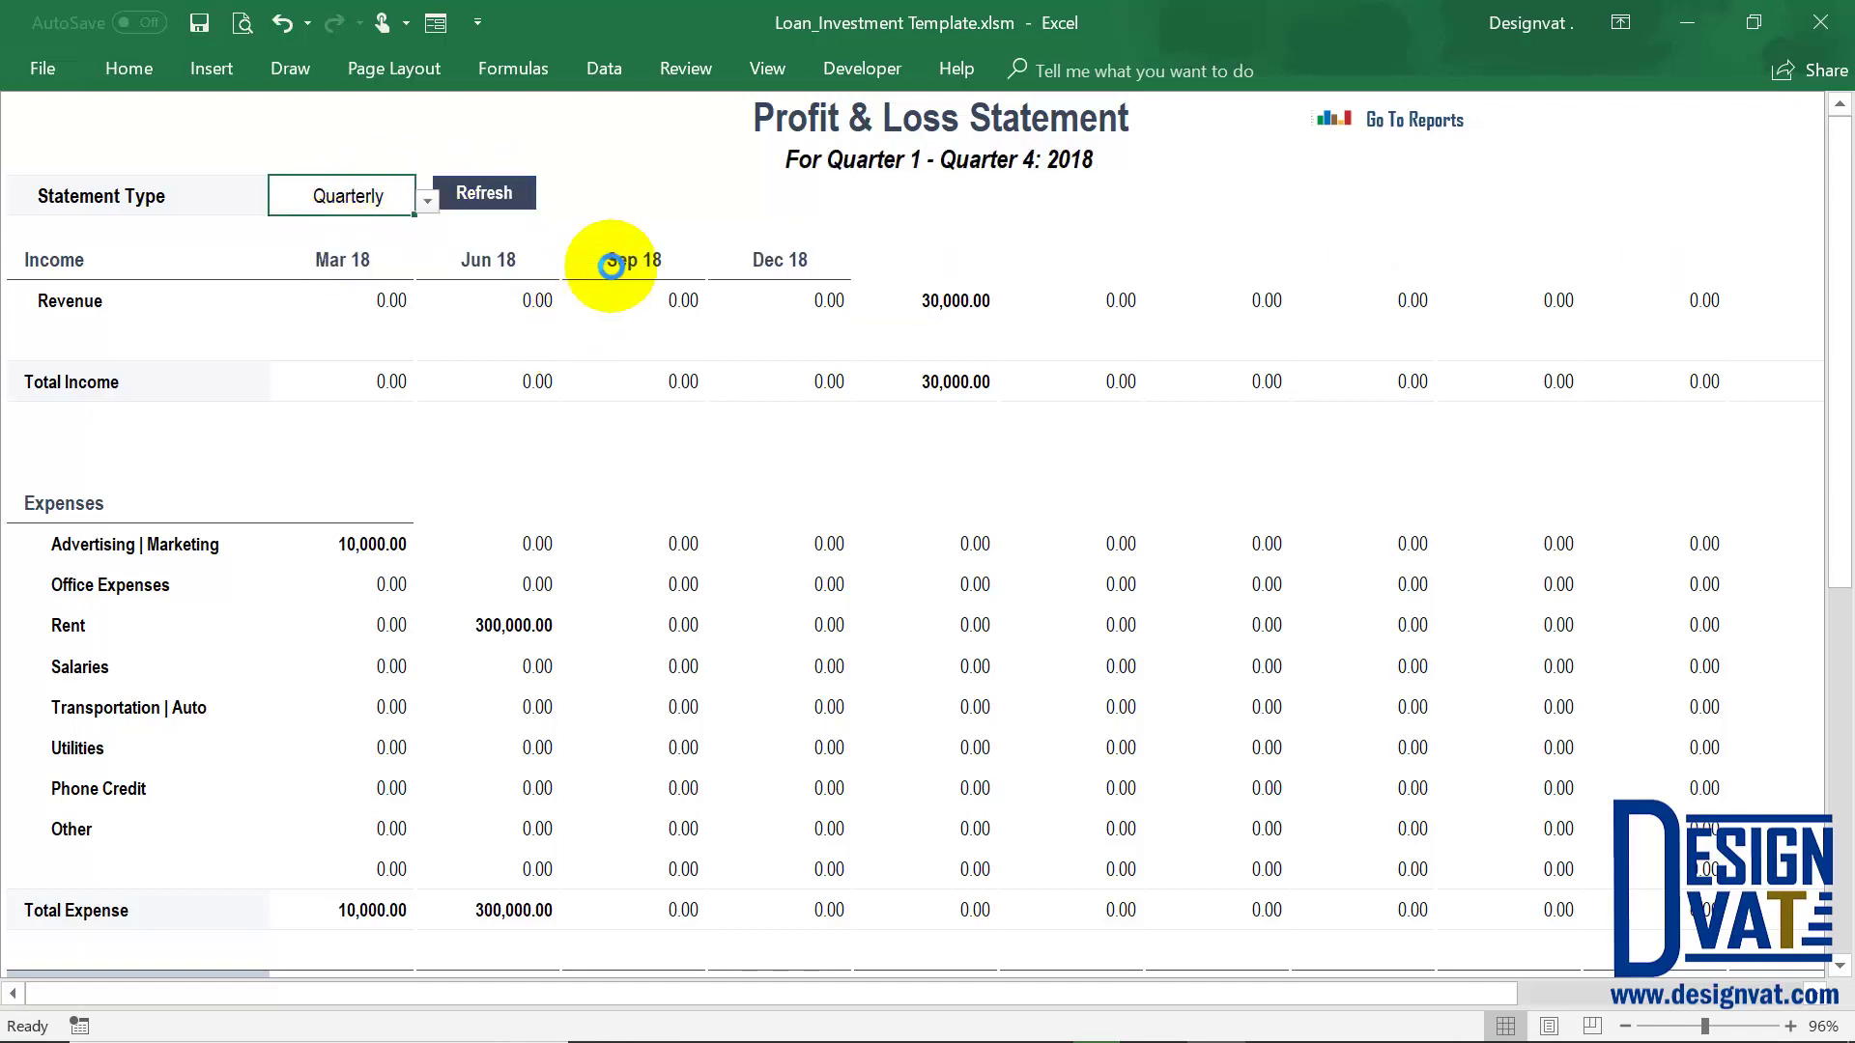
left_click(508, 302)
left_click_drag(503, 290, 513, 411)
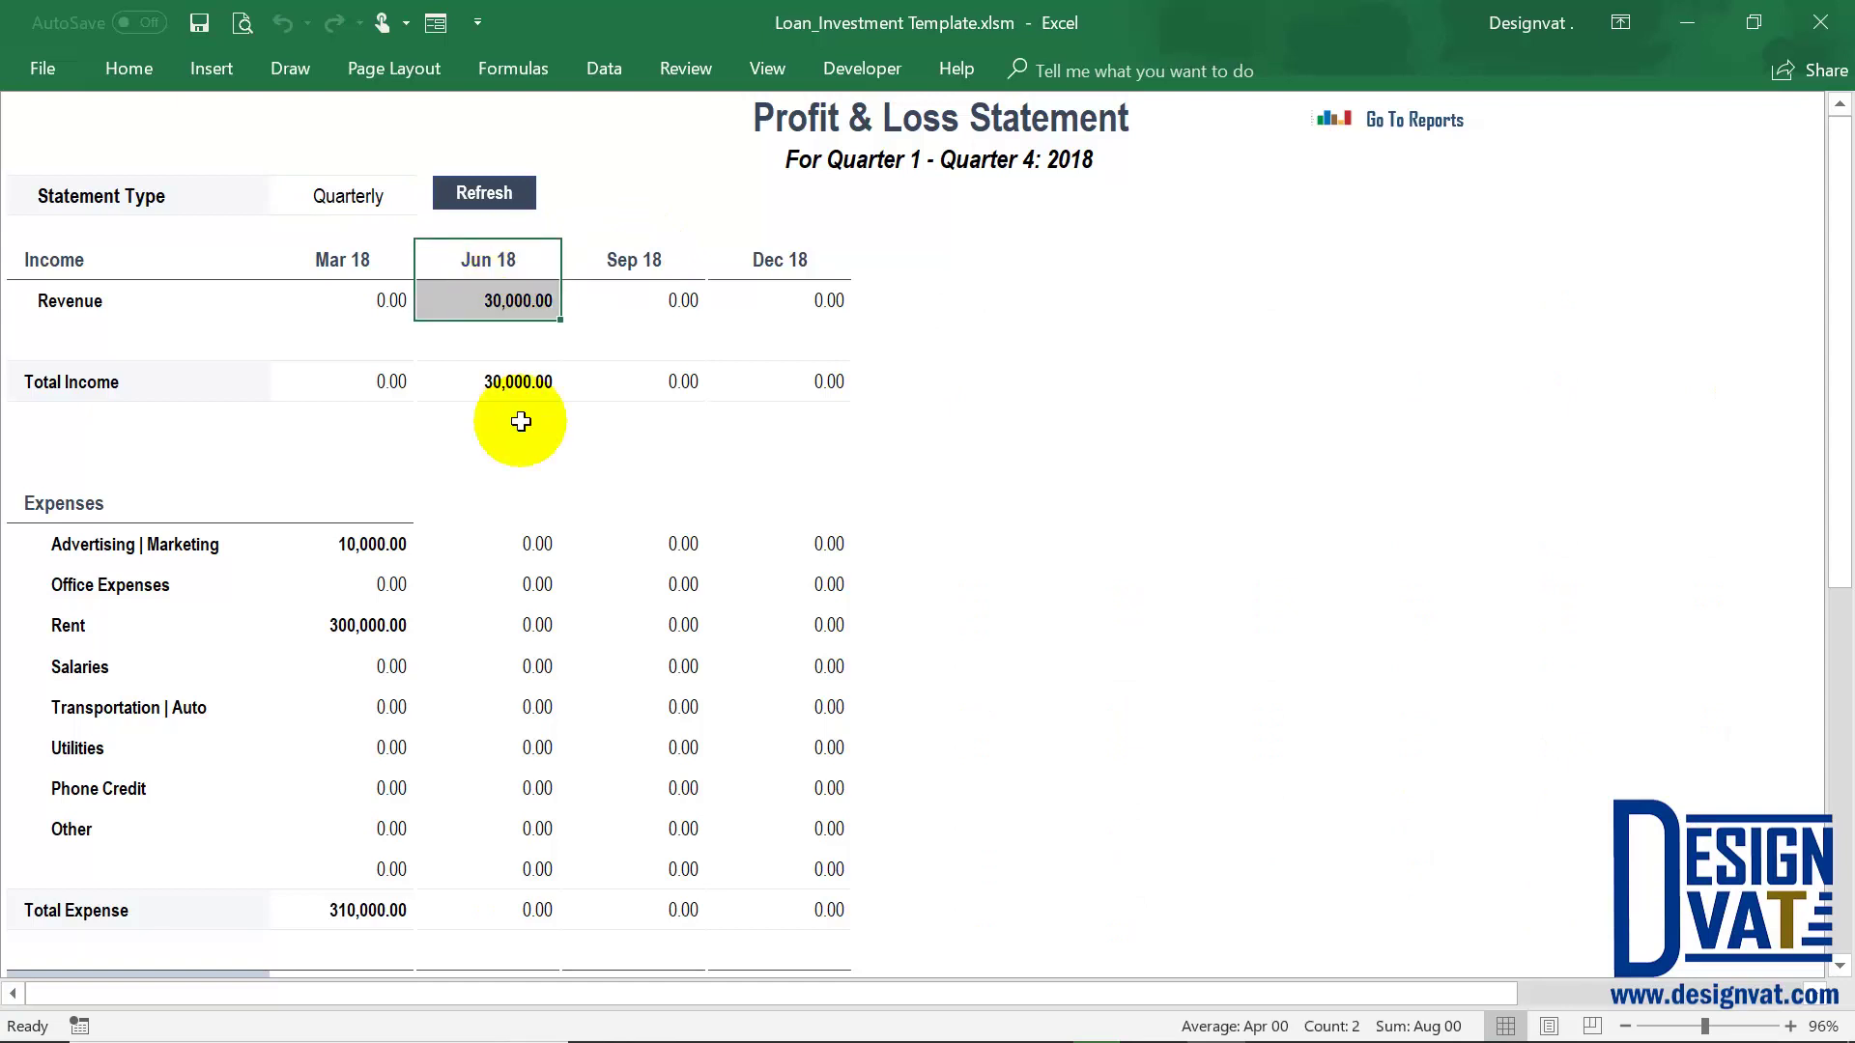
Switch the statement to Monthly, check Aug 18 figures, and return to Reports
left_click(415, 207)
left_click(426, 200)
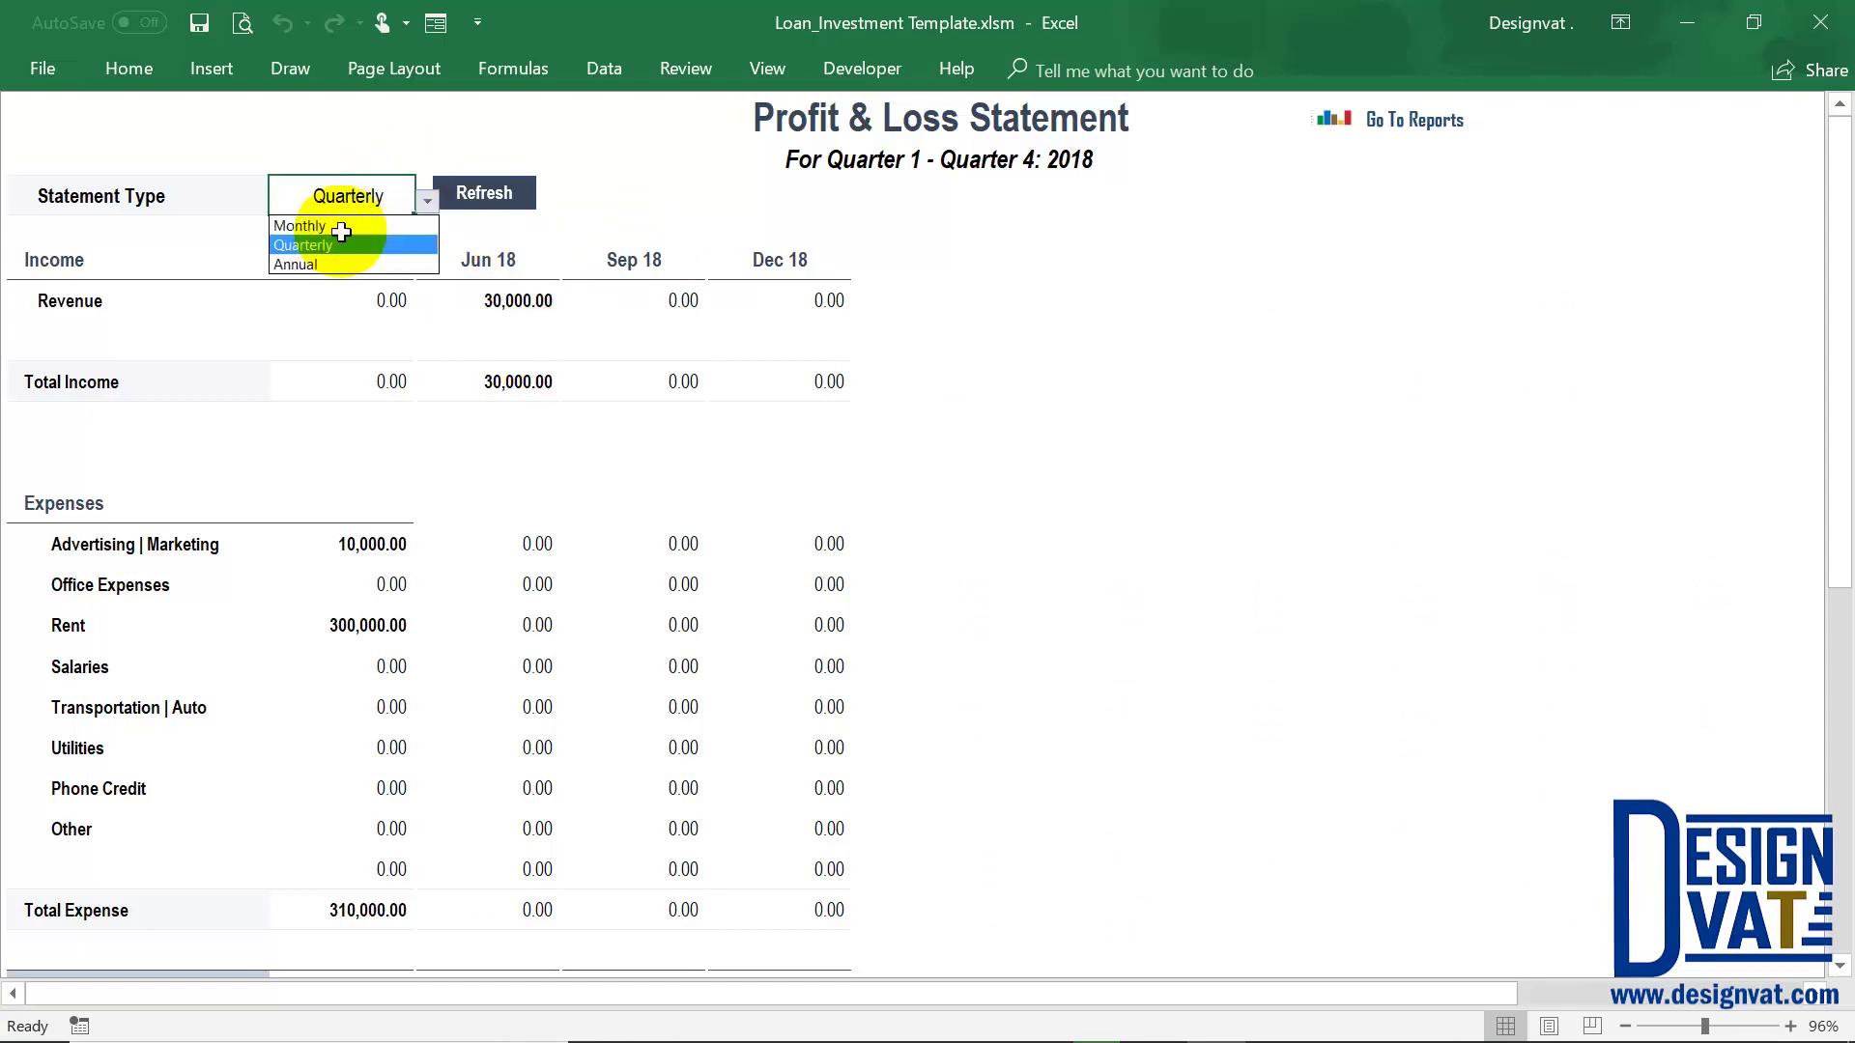
left_click(310, 224)
left_click(484, 192)
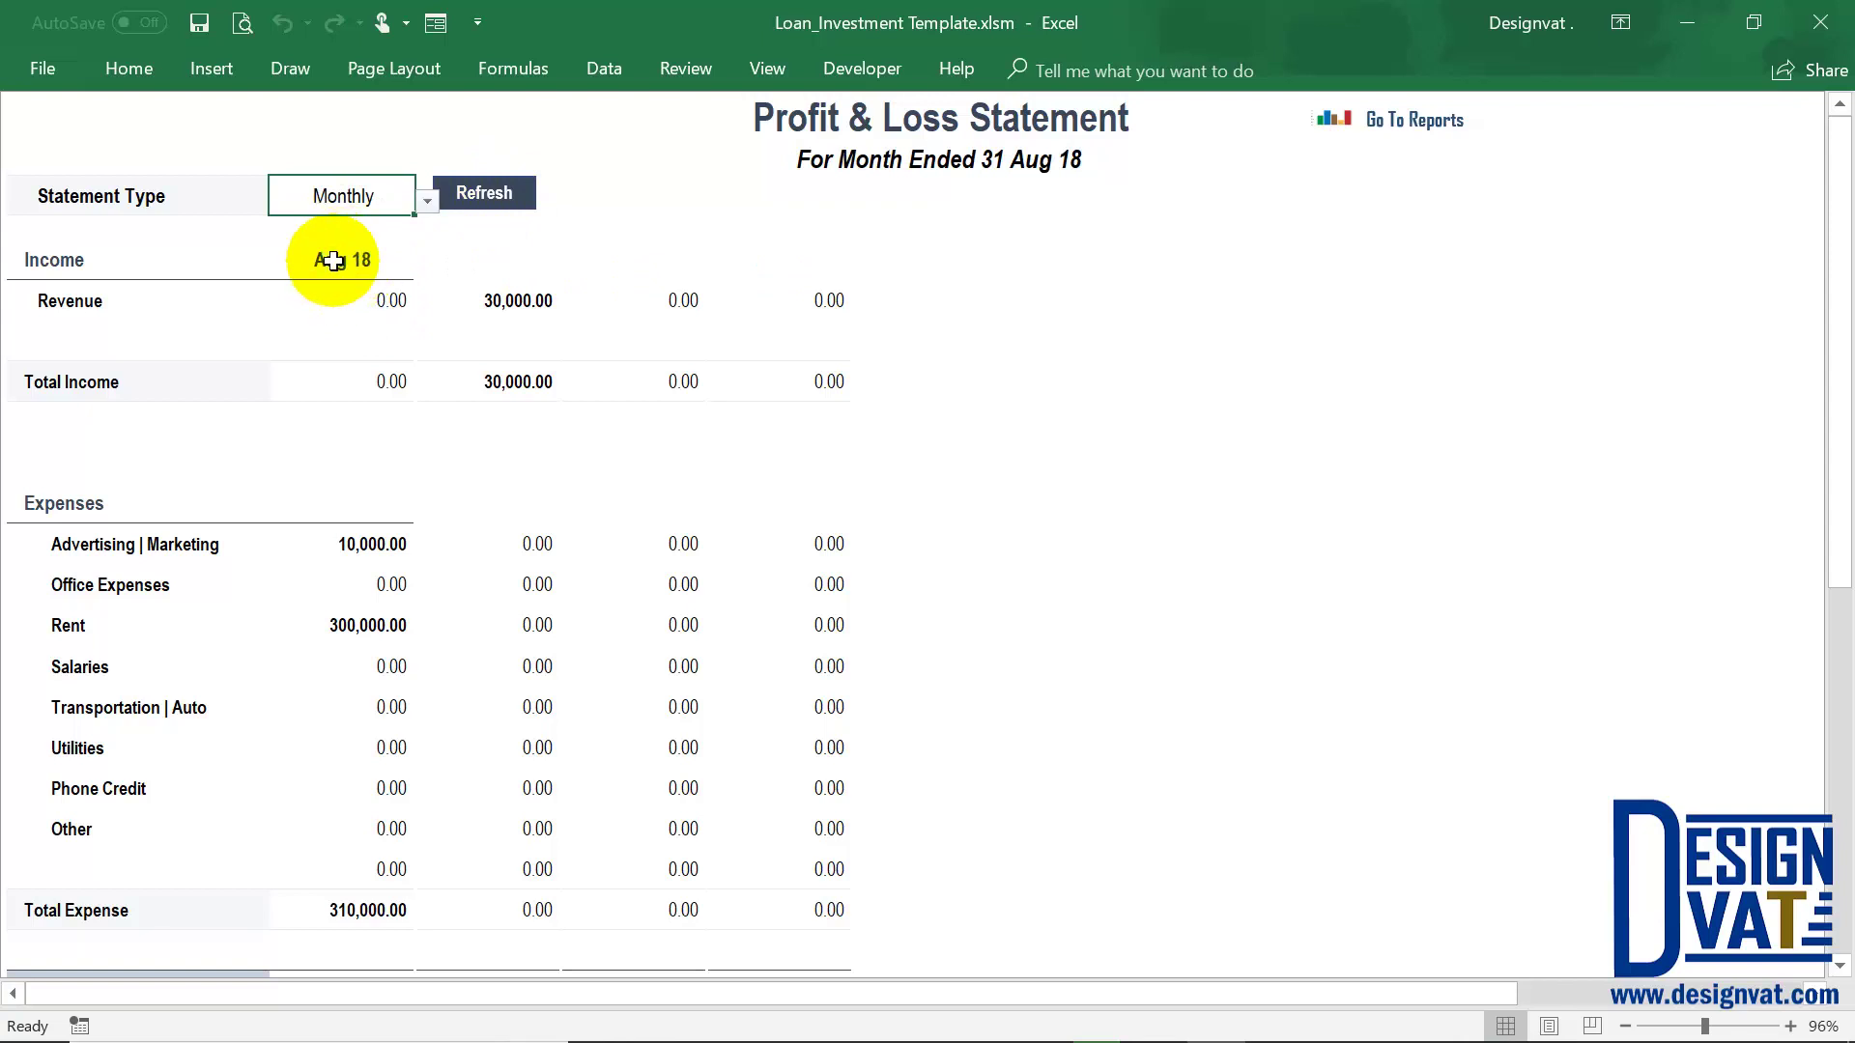
left_click_drag(387, 300, 385, 381)
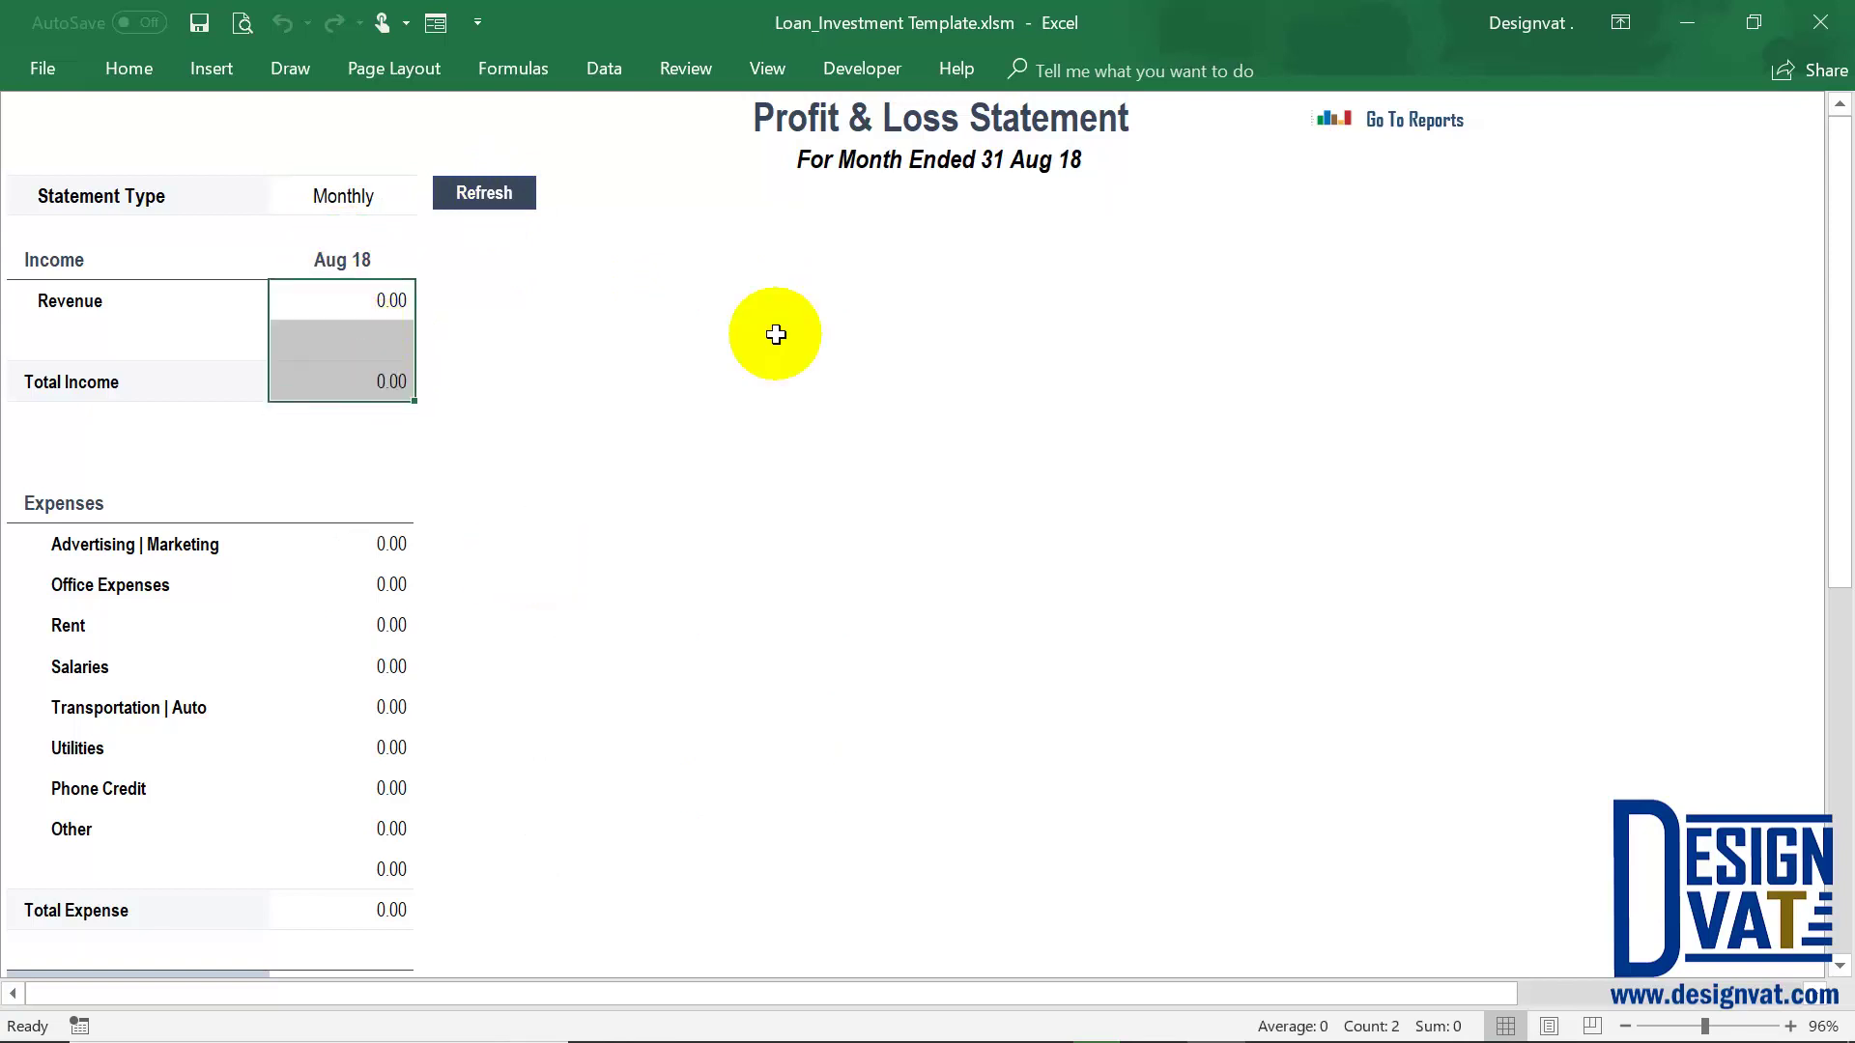
left_click(1413, 122)
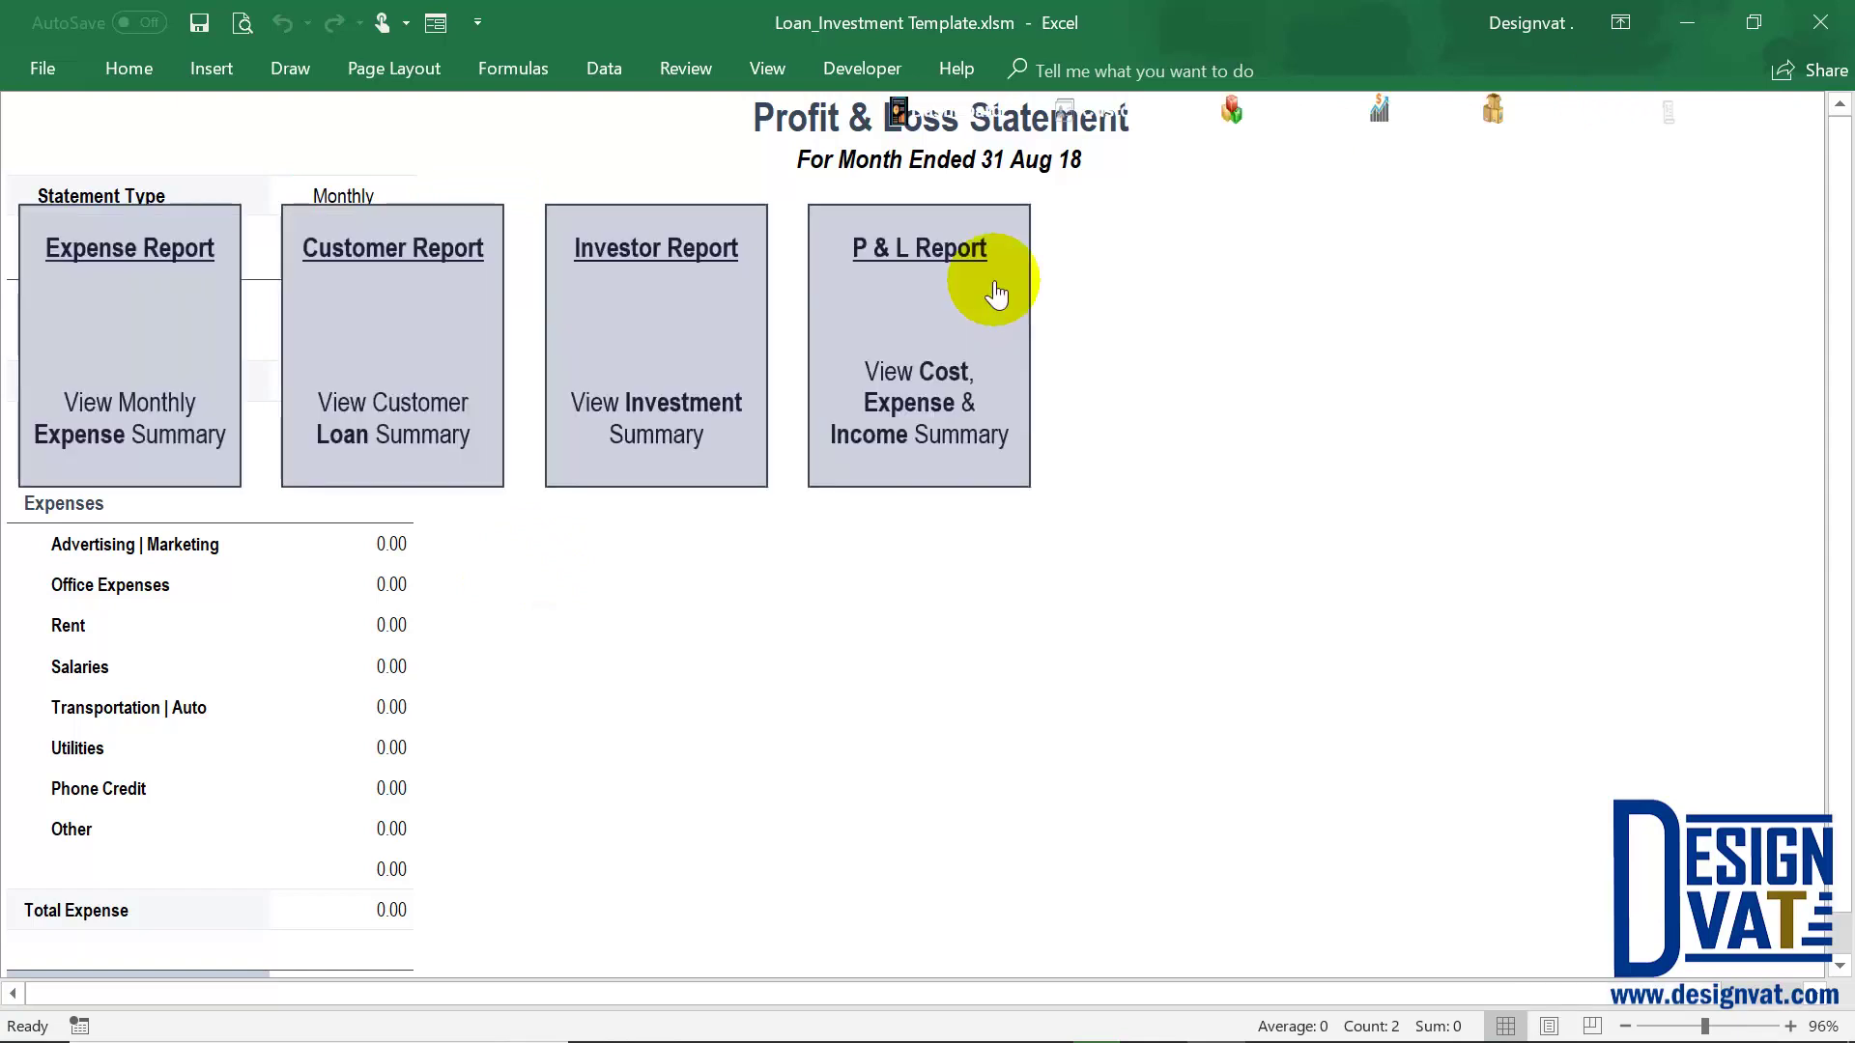